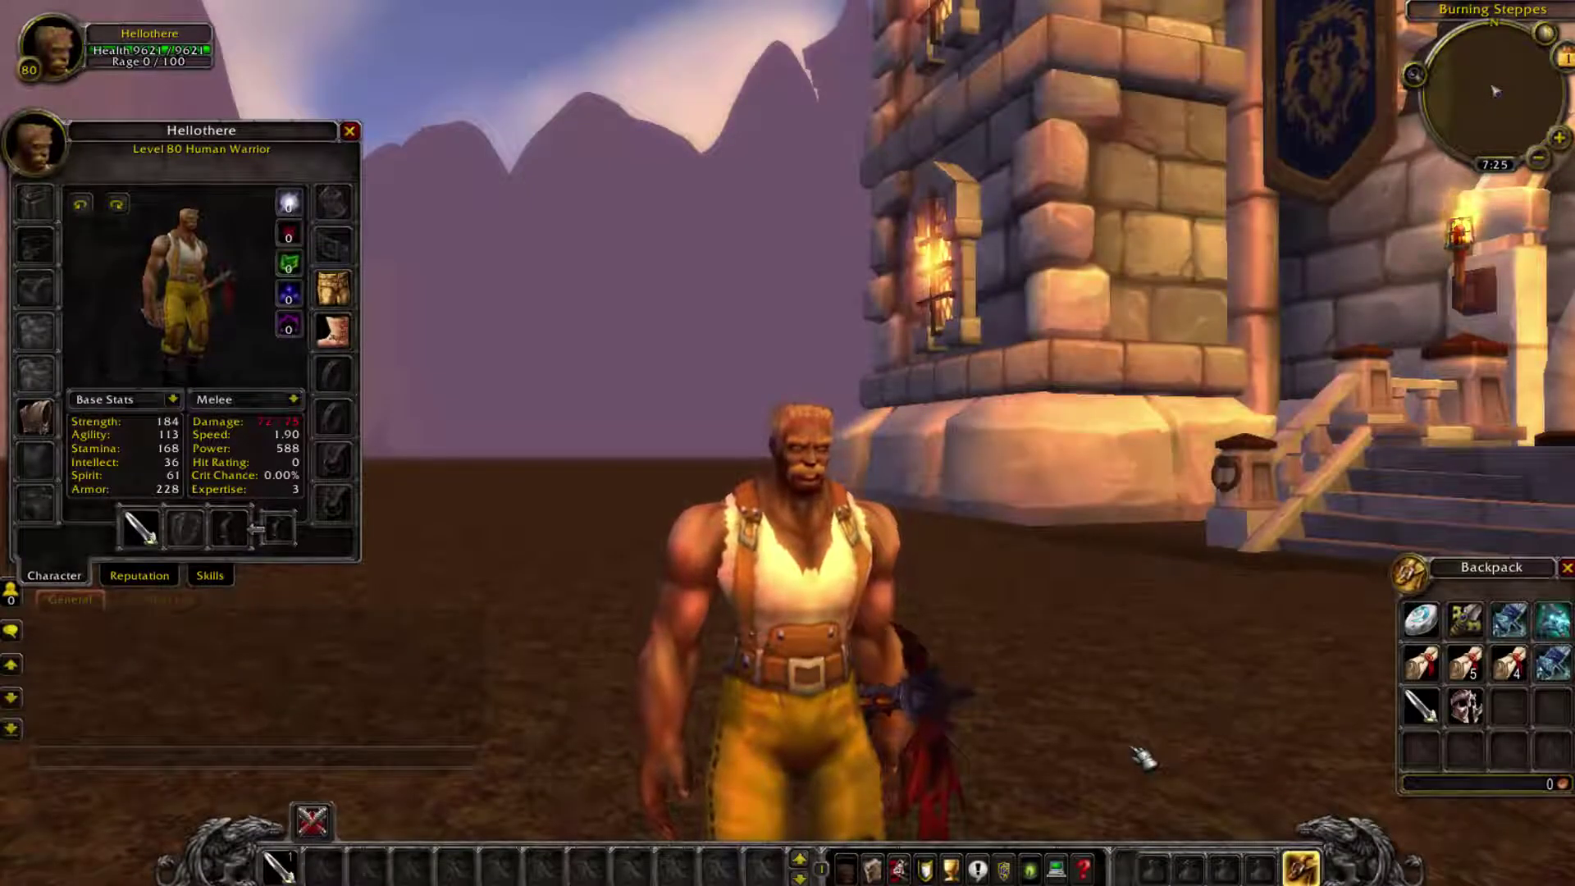
Step: Equip the Ringed Helm from the backpack, then take it off again
right_click(1467, 707)
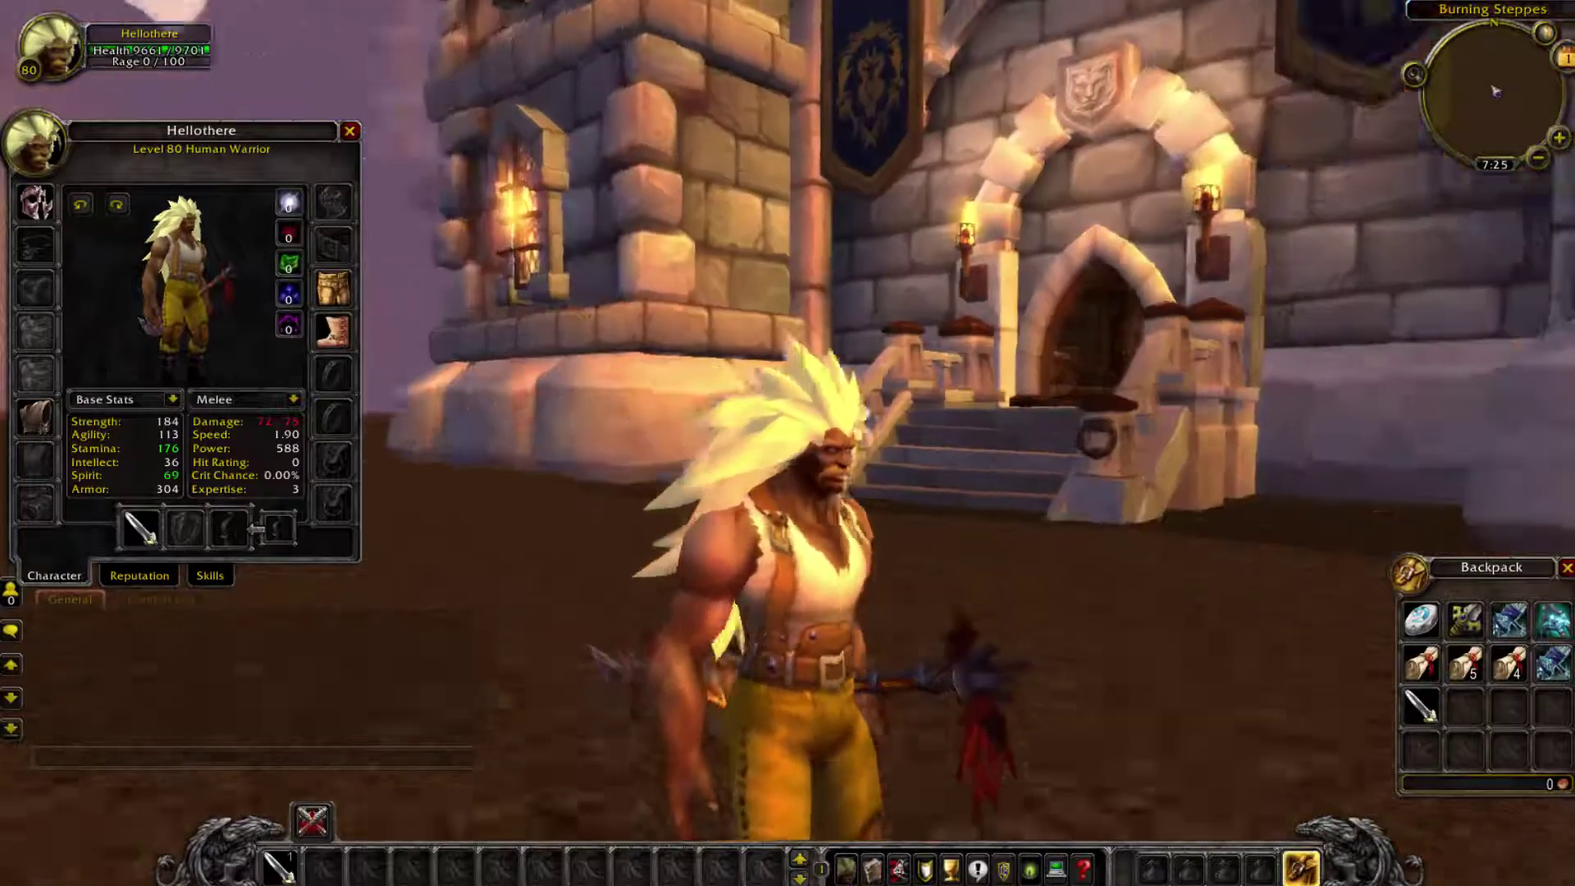
left_click_drag(782, 592, 935, 591)
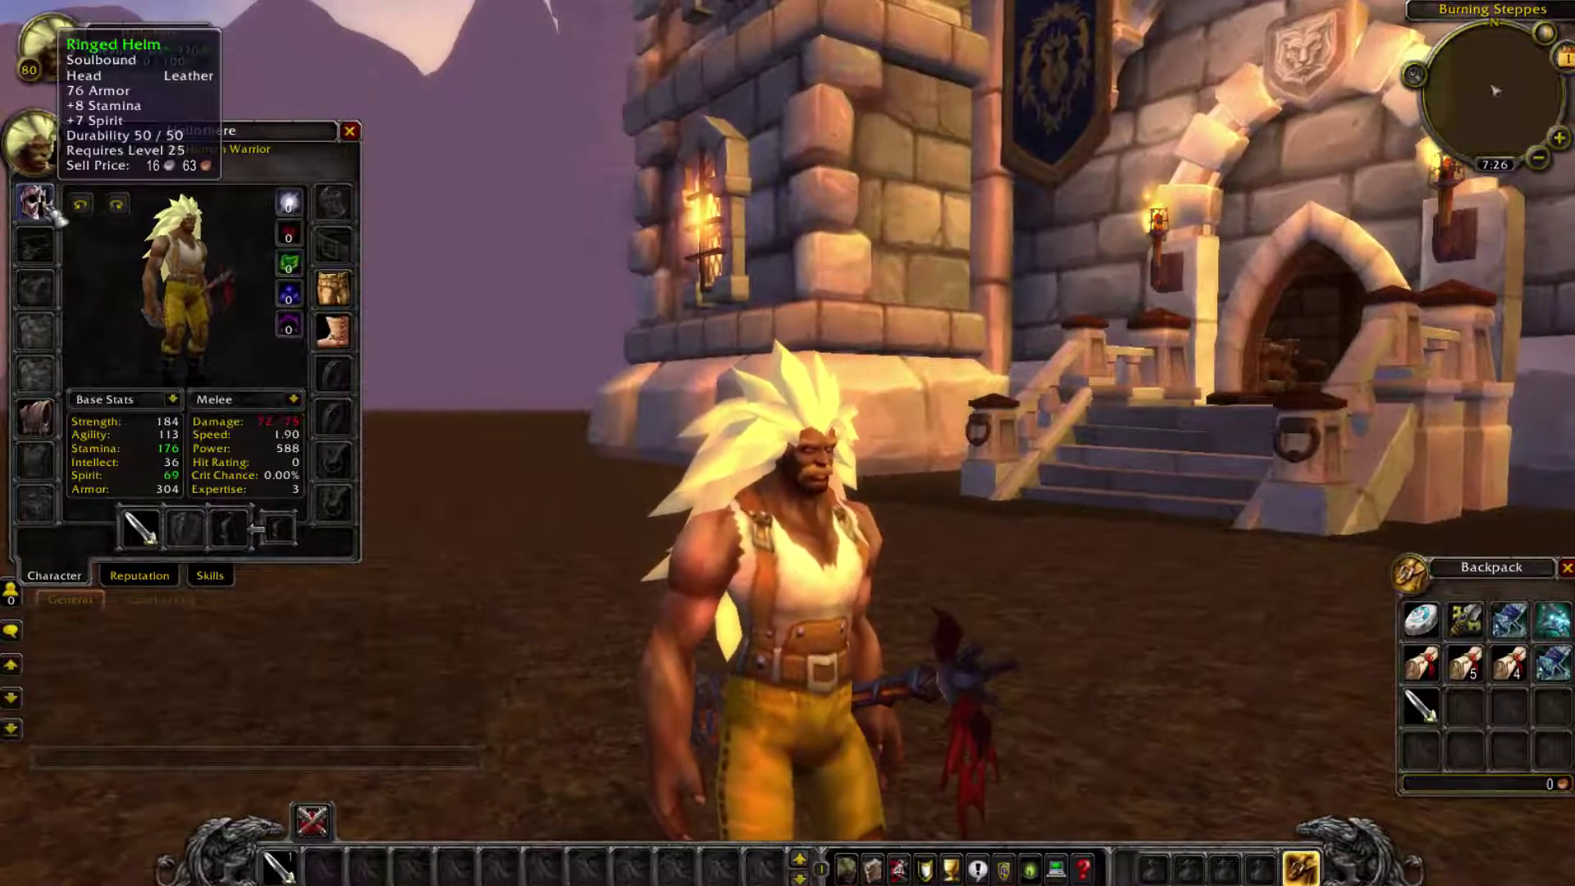
left_click(55, 209)
left_click(1467, 706)
mouse_move(1251, 683)
left_mouse_down()
mouse_move(1107, 664)
mouse_move(1280, 665)
mouse_move(1083, 664)
mouse_move(1231, 664)
left_mouse_up()
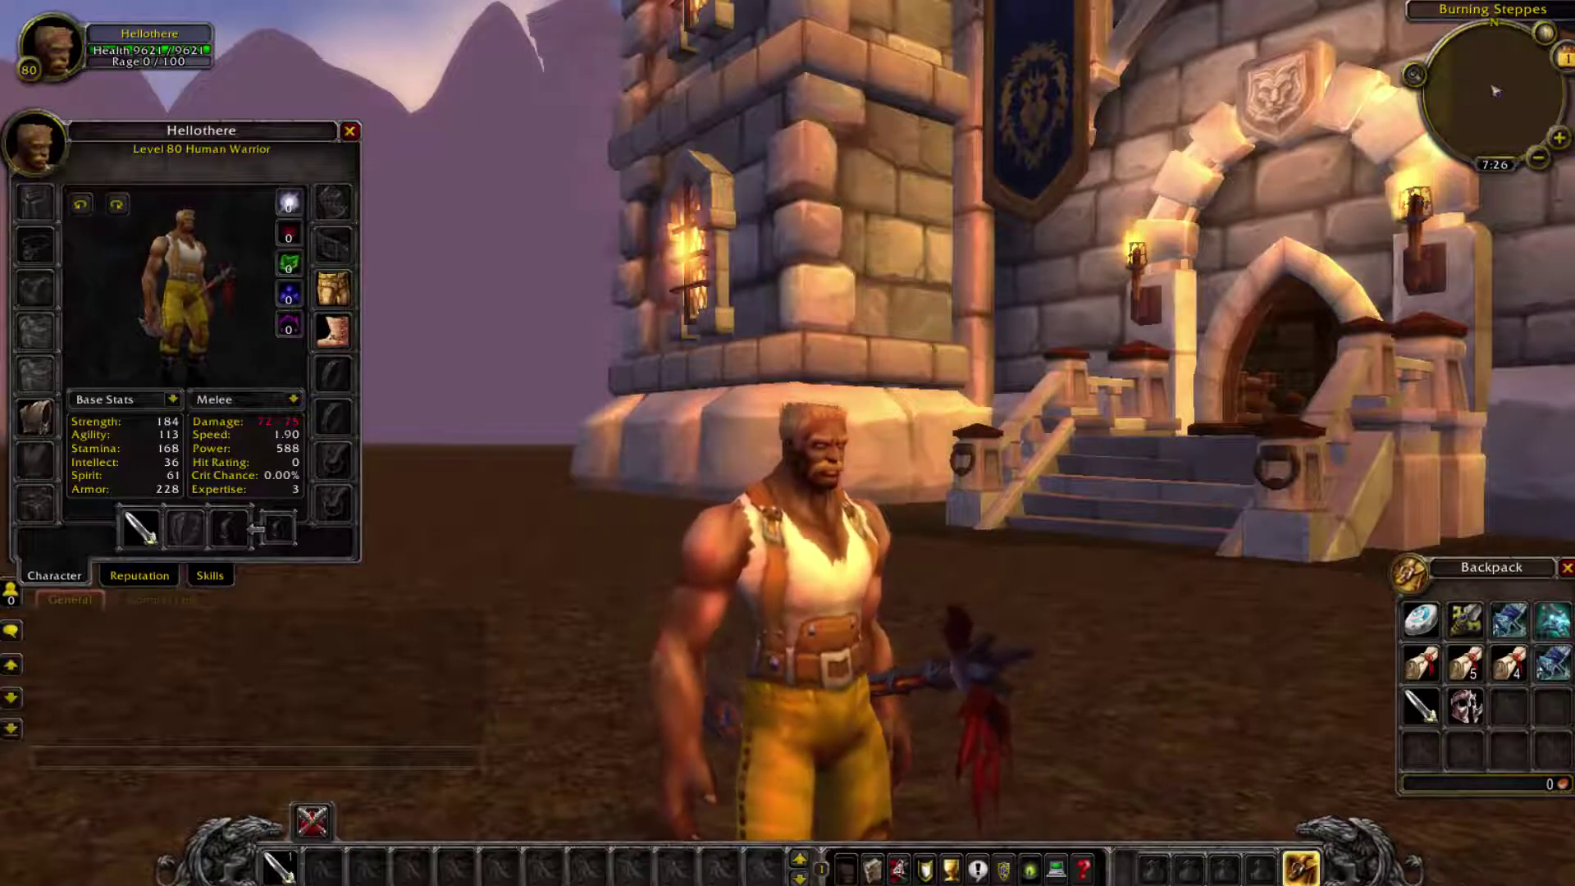
Step: Re-equip the Ringed Helm and rotate the camera to view the spiky yellow hair
right_click(1464, 703)
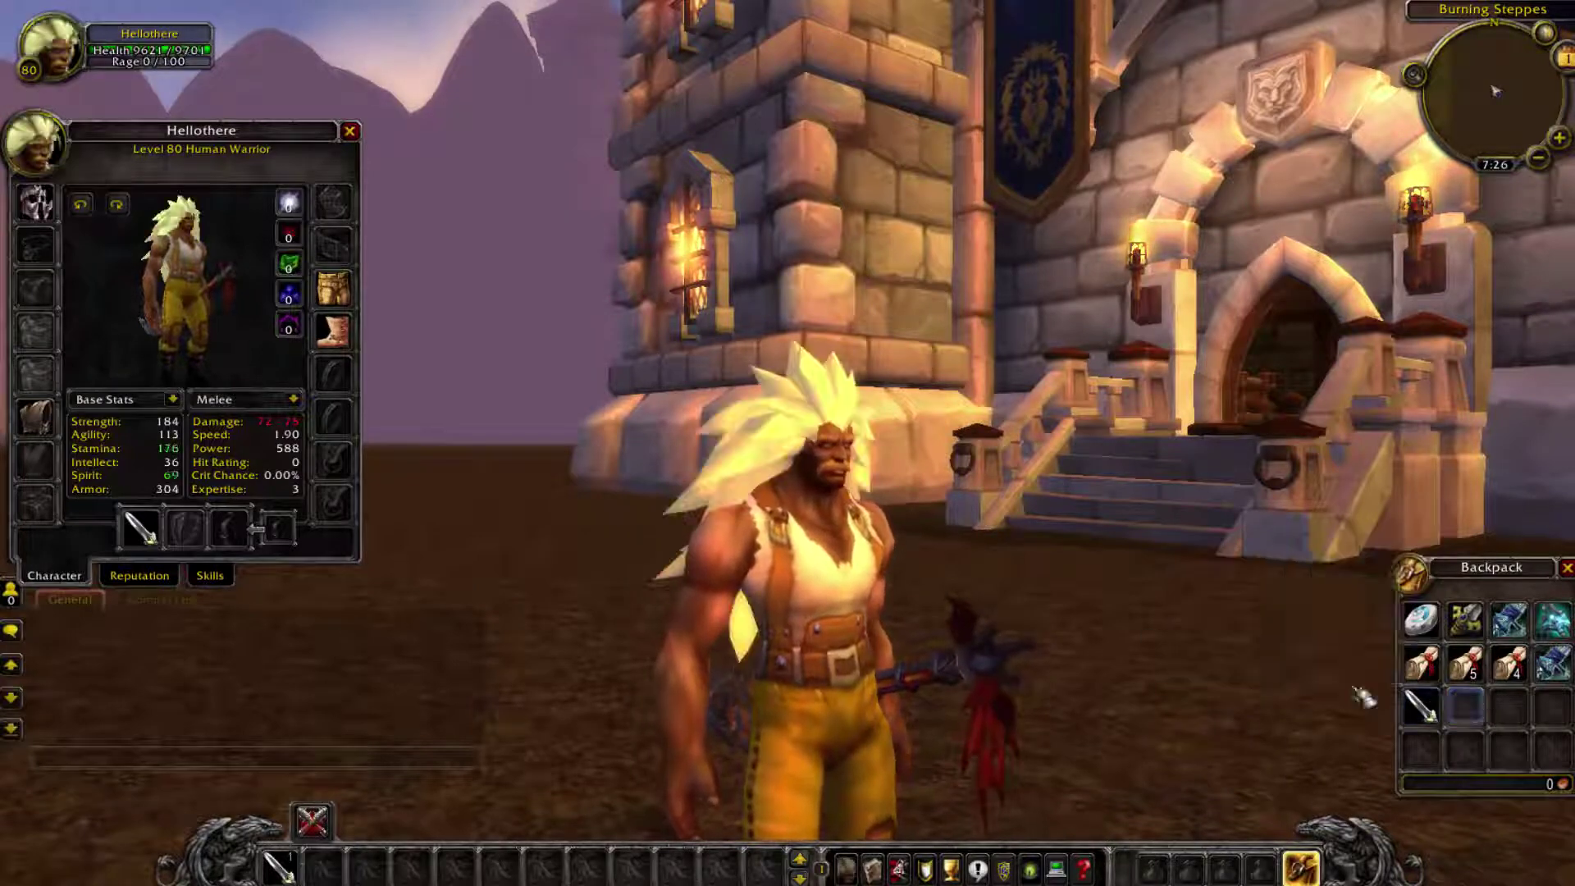
left_click_drag(1231, 666, 1379, 665)
left_click_drag(1231, 665, 1378, 665)
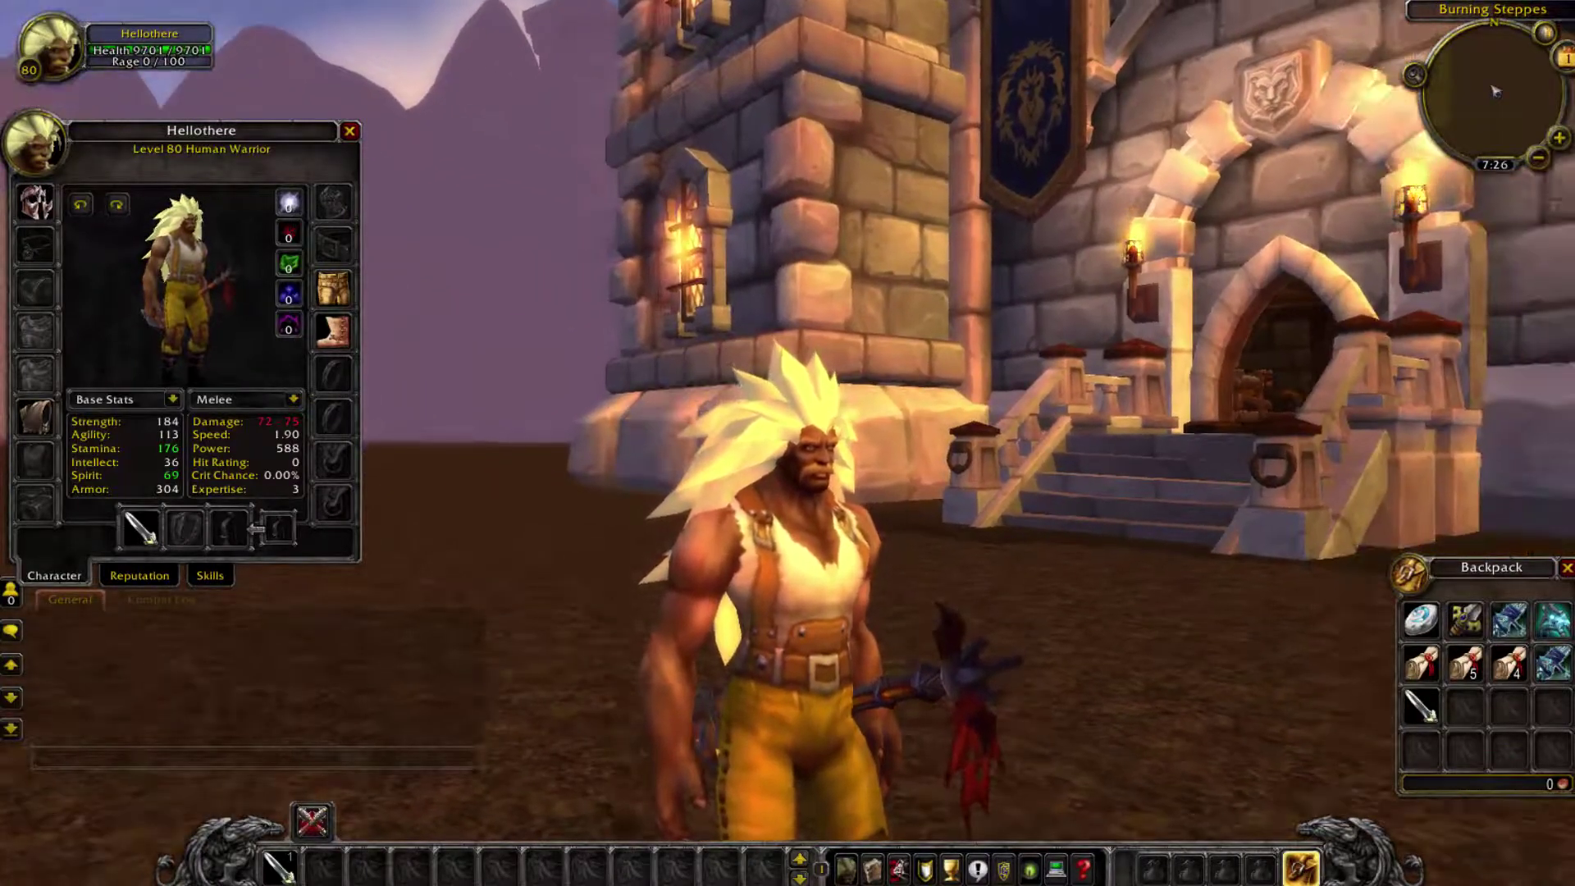
mouse_move(1230, 664)
left_mouse_down()
mouse_move(1305, 664)
mouse_move(1274, 665)
left_mouse_up()
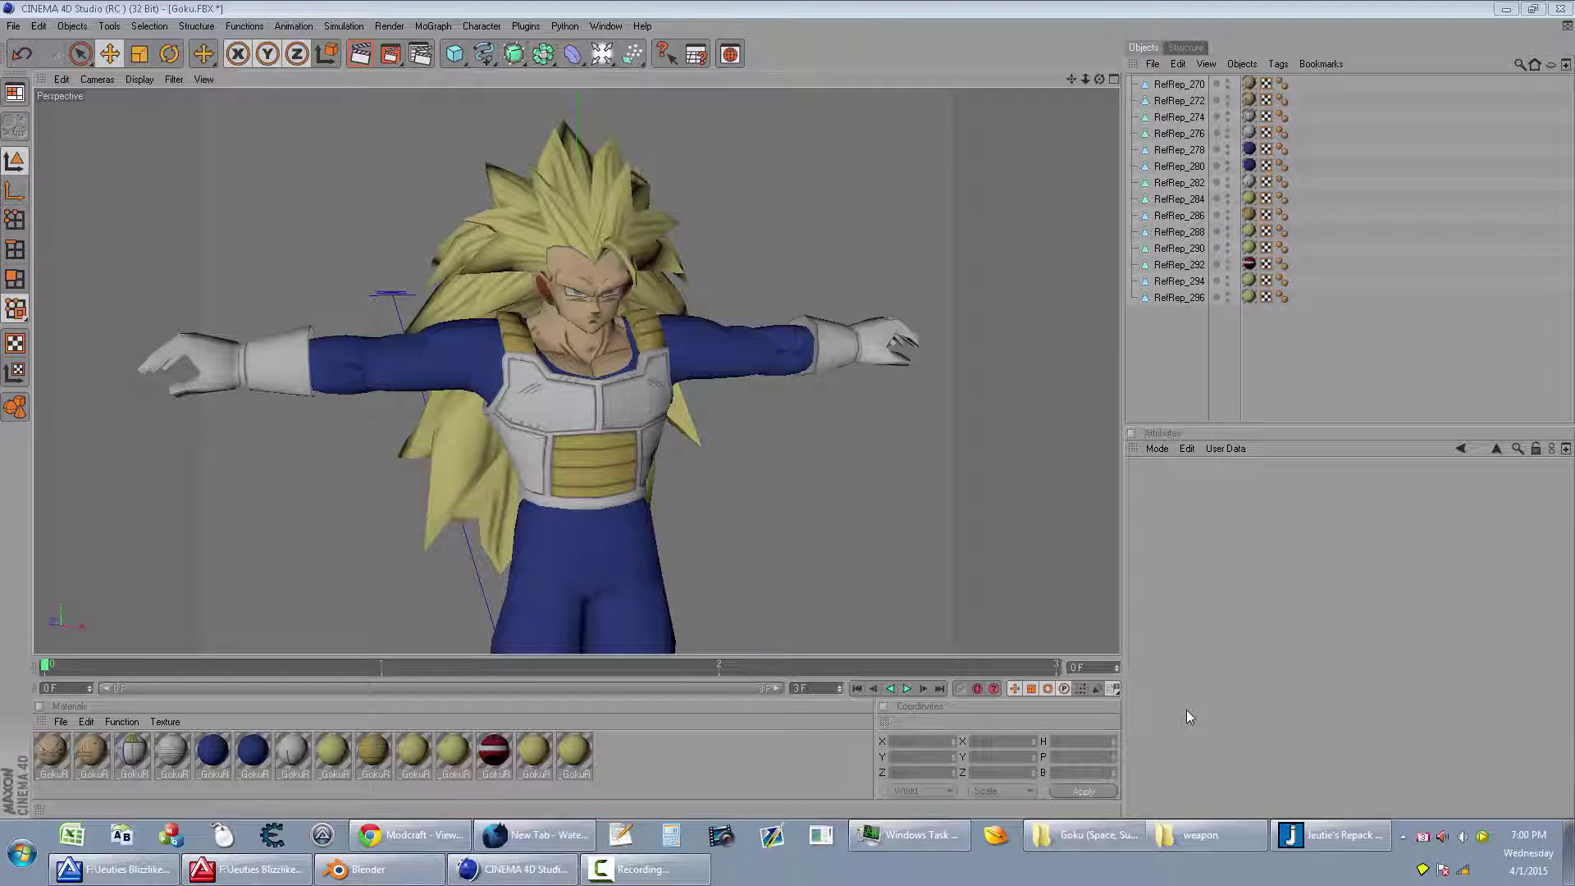
Step: Orbit the Goku model in the viewport and select the head object RefRep_270
left_click(1189, 698)
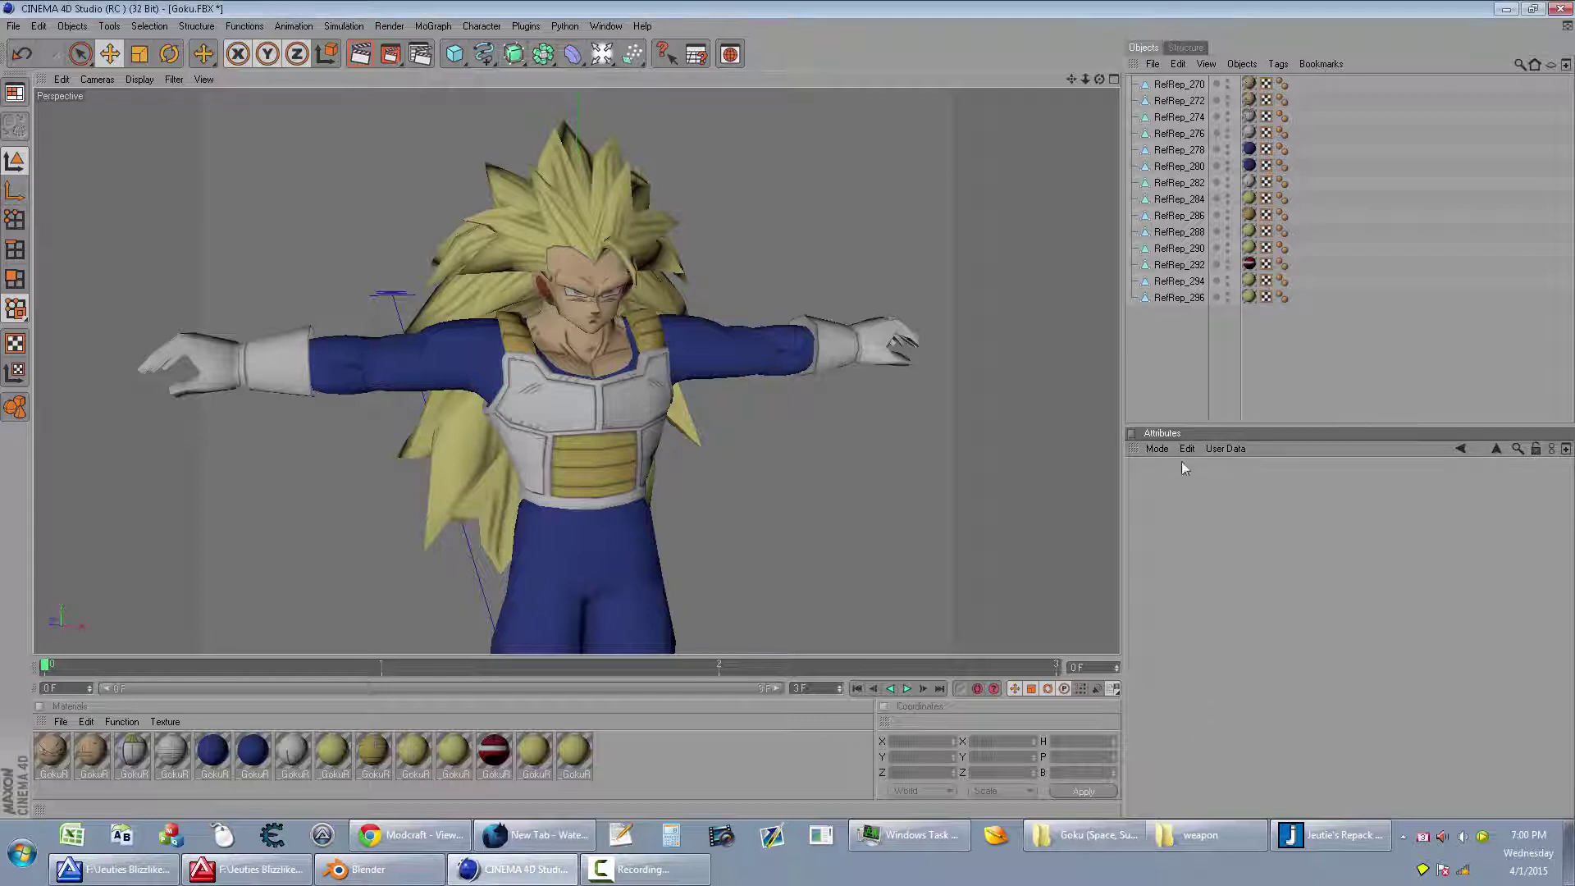
left_click_drag(739, 369, 788, 369, "alt")
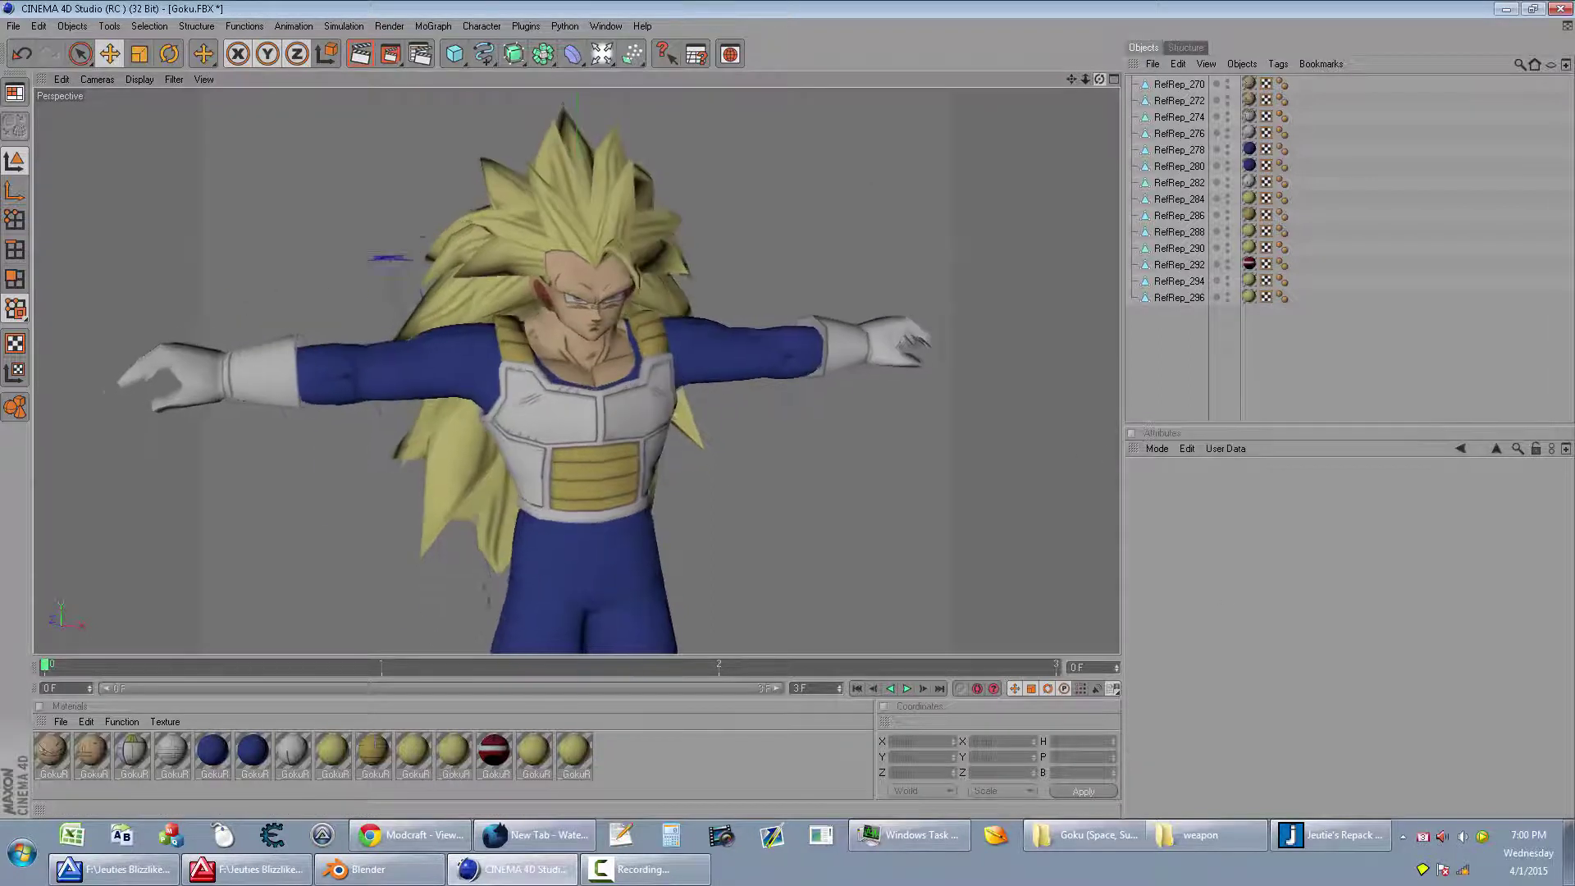
left_click_drag(579, 369, 591, 314, "alt")
left_click(590, 314)
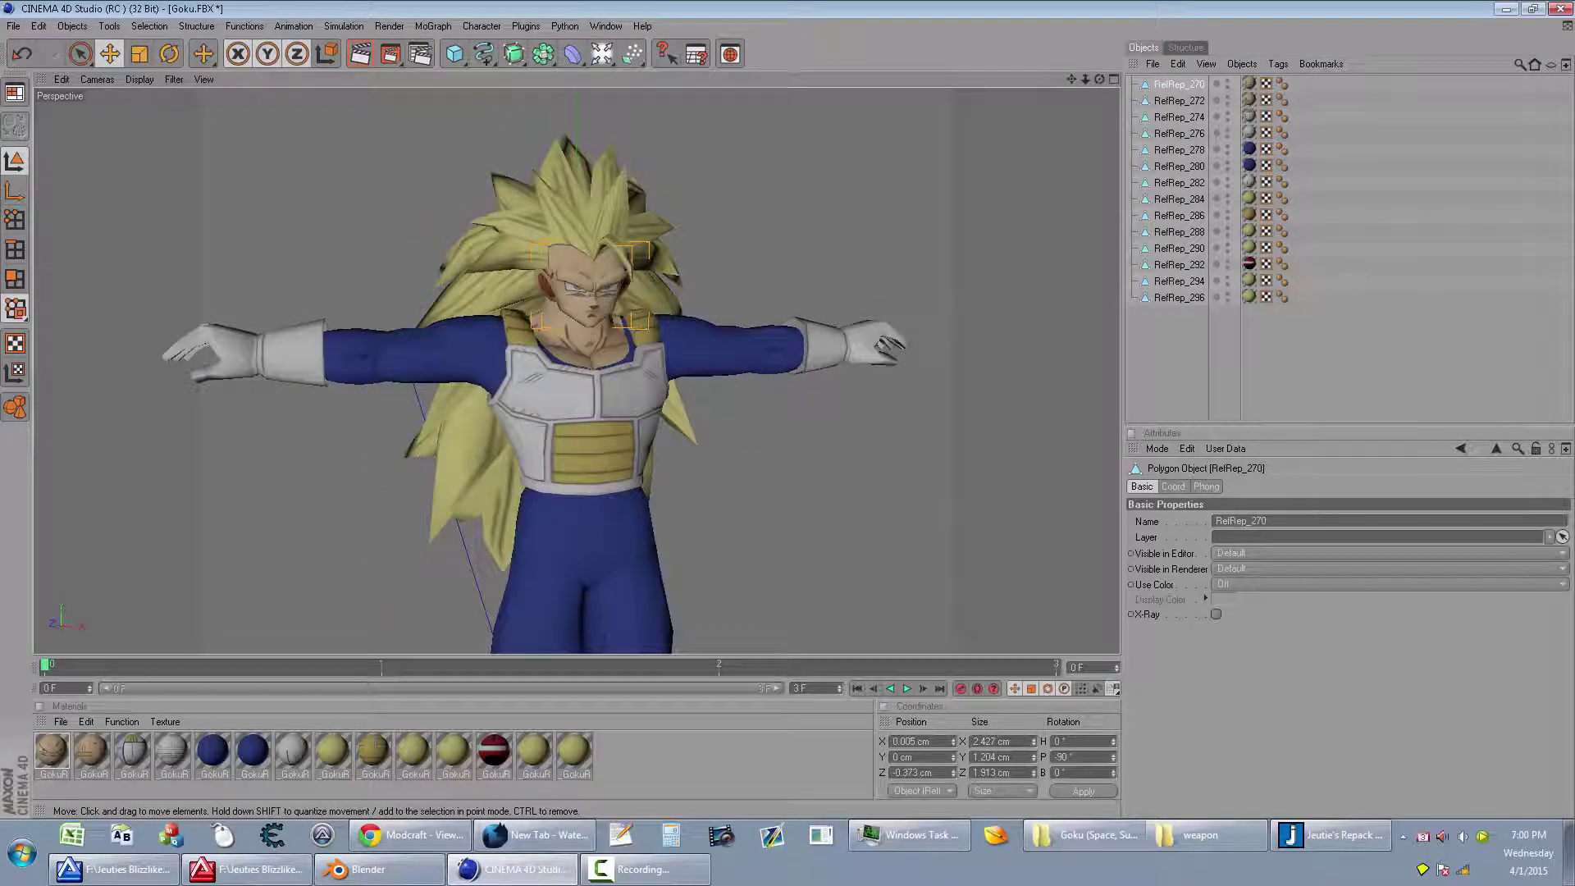
Step: Hide hair pieces RefRep_288, RefRep_296, RefRep_284 and RefRep_294 in the viewport
left_click(531, 230)
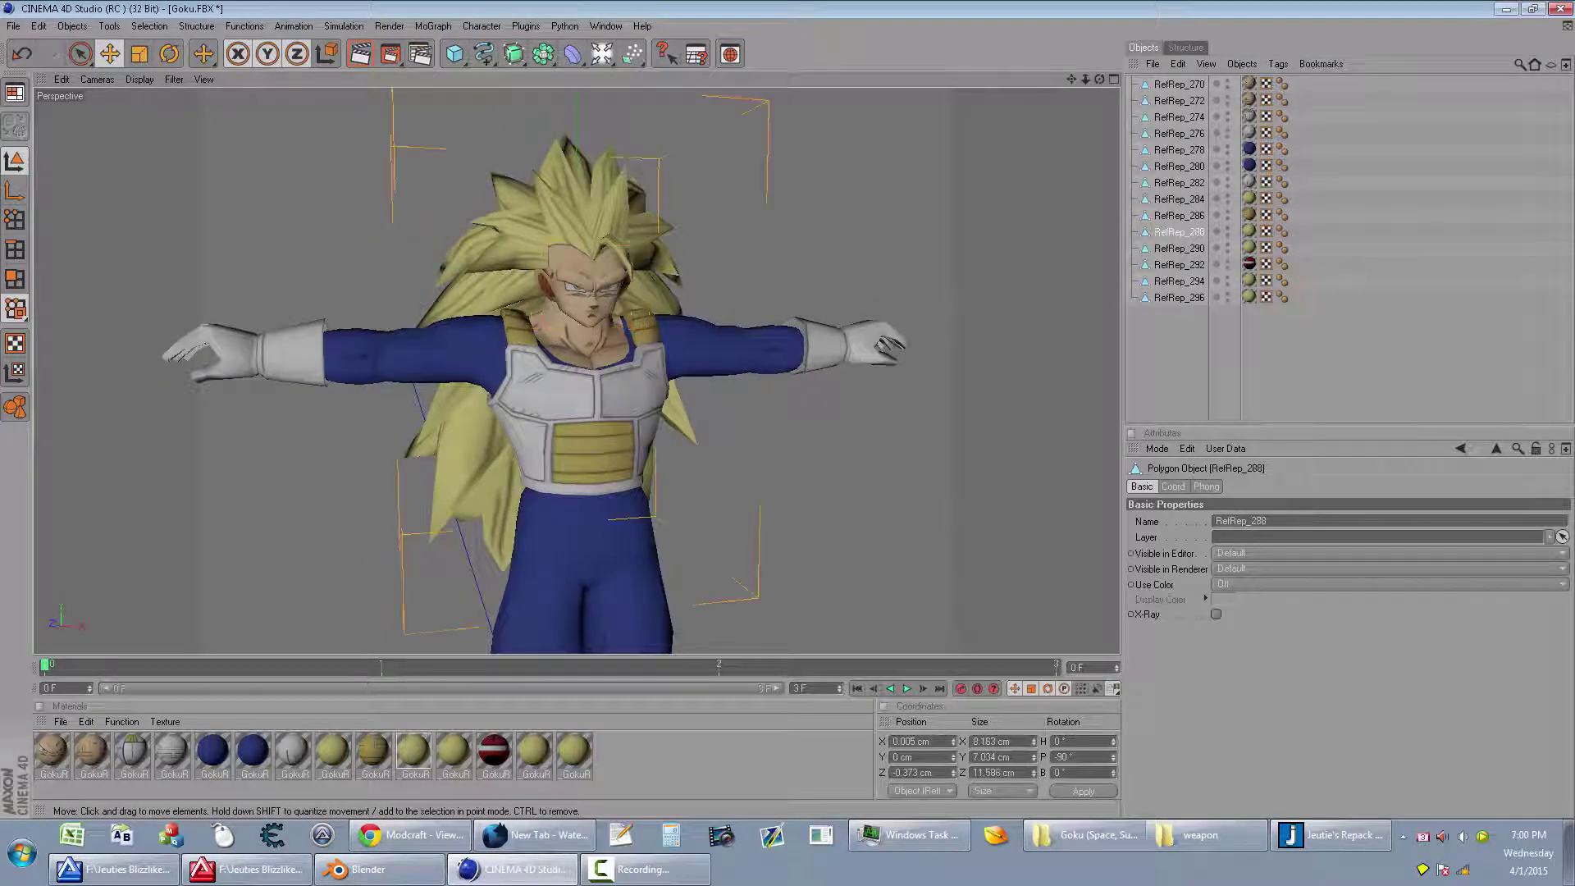
left_click(1217, 231)
left_click(1229, 297)
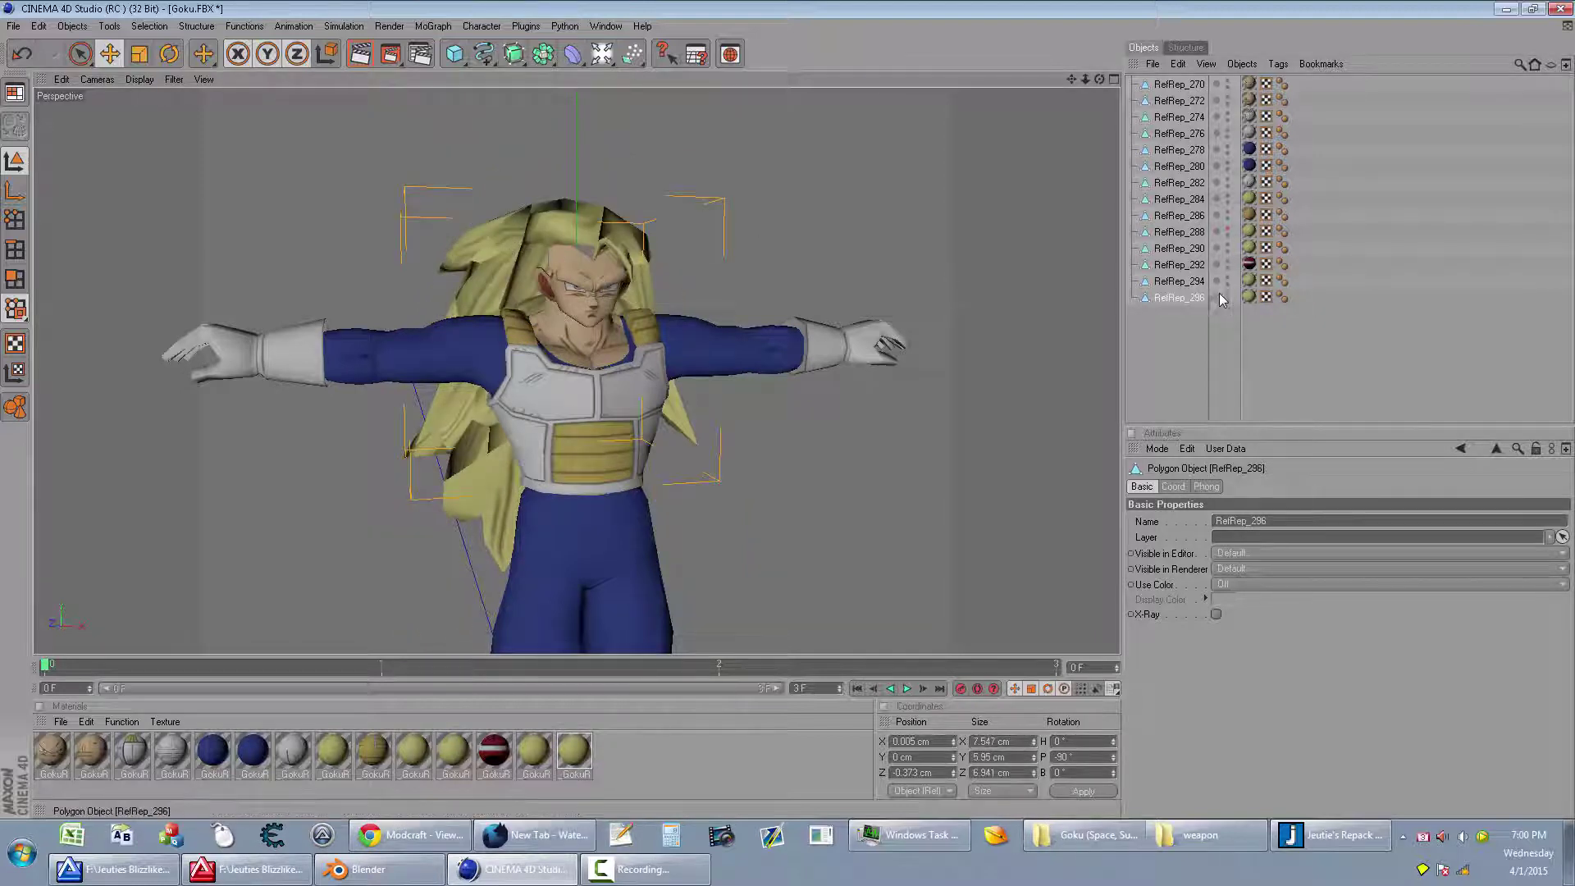
left_click(1227, 296)
left_click(550, 230)
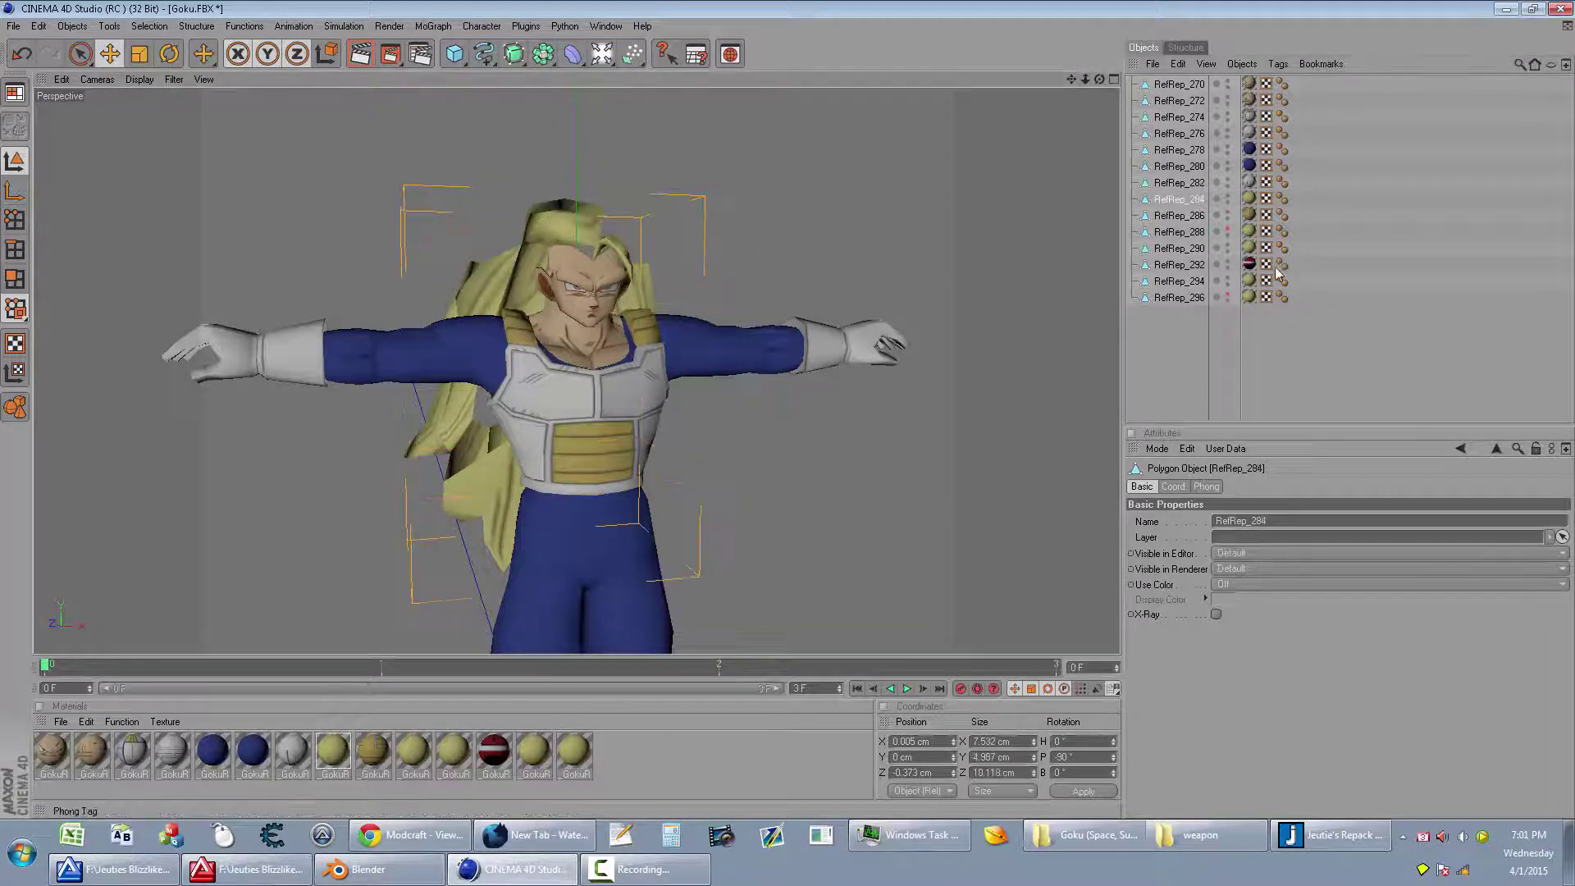
left_click(1226, 198)
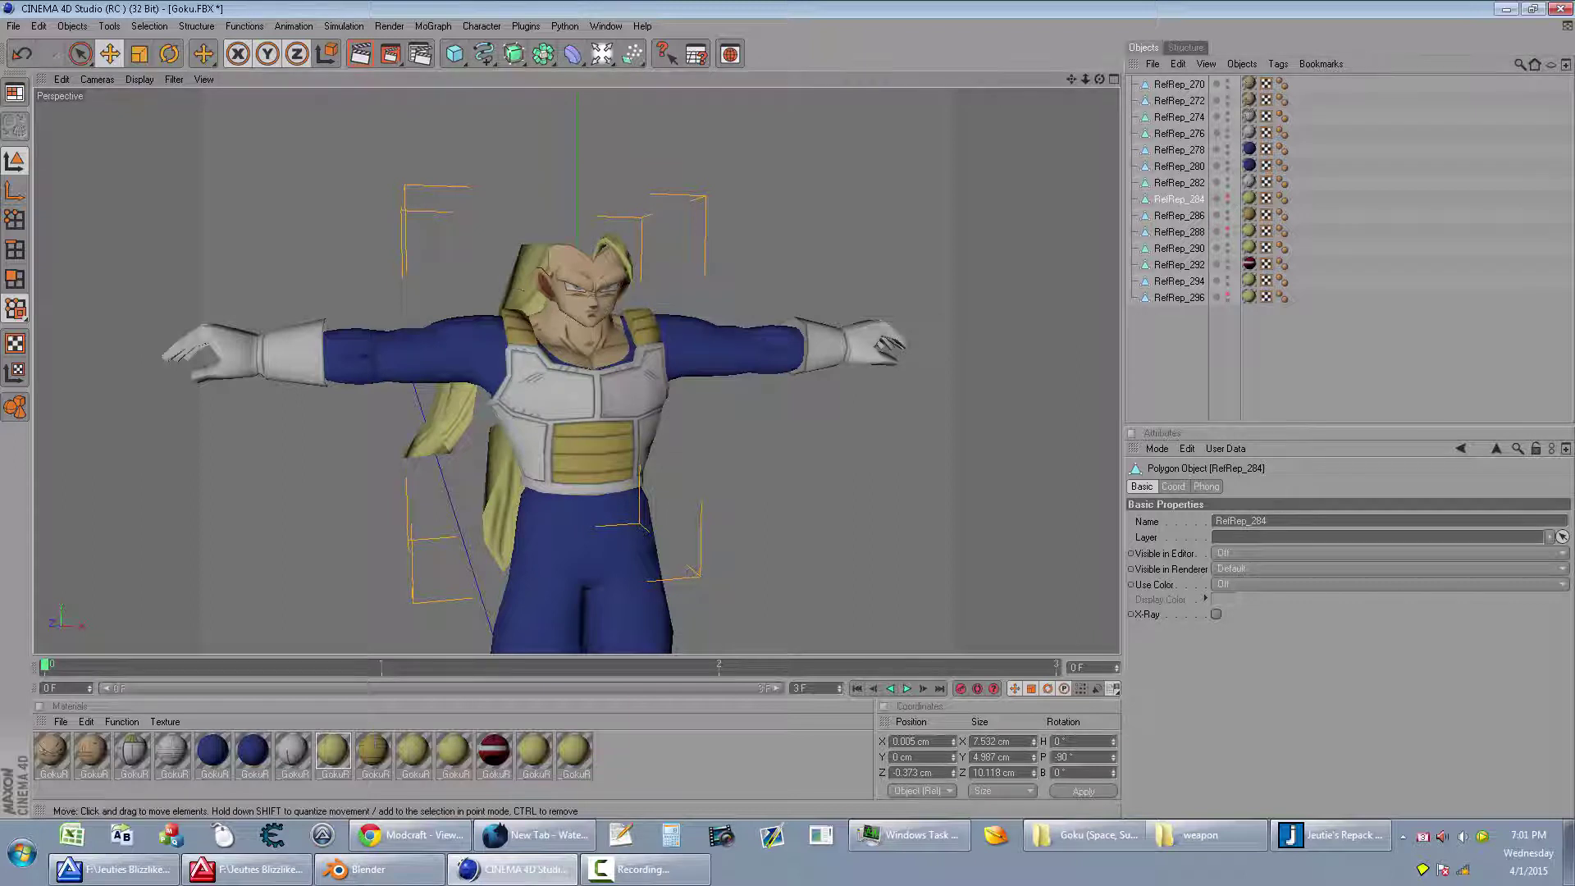
left_click(533, 278)
left_click(1227, 281)
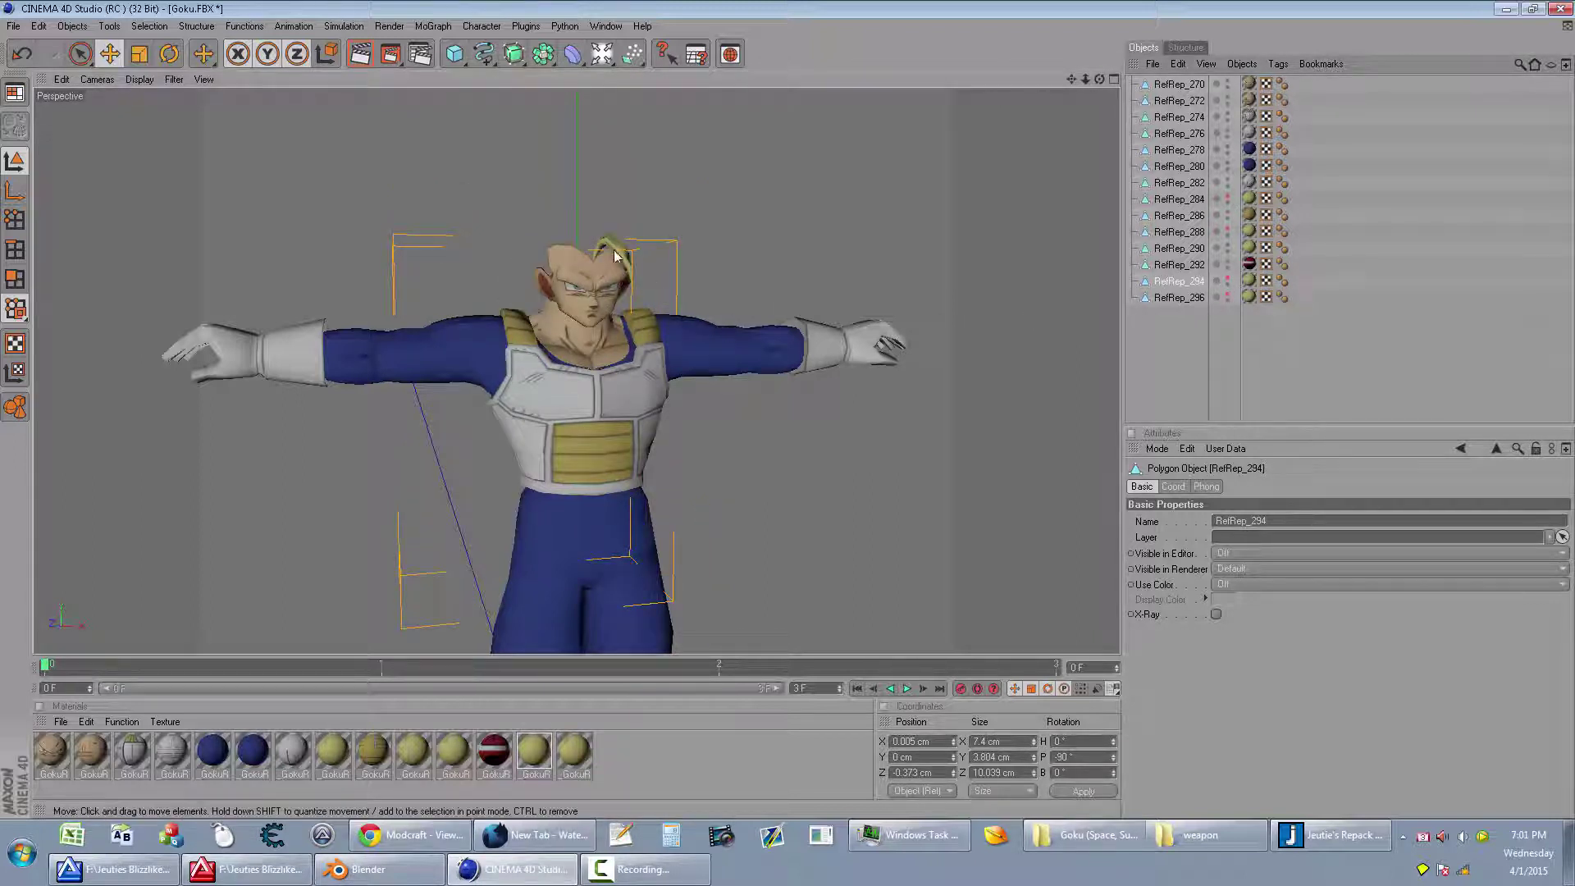
Step: Move the five selected hair pieces to the list bottom, then select the body objects
left_click(1218, 248)
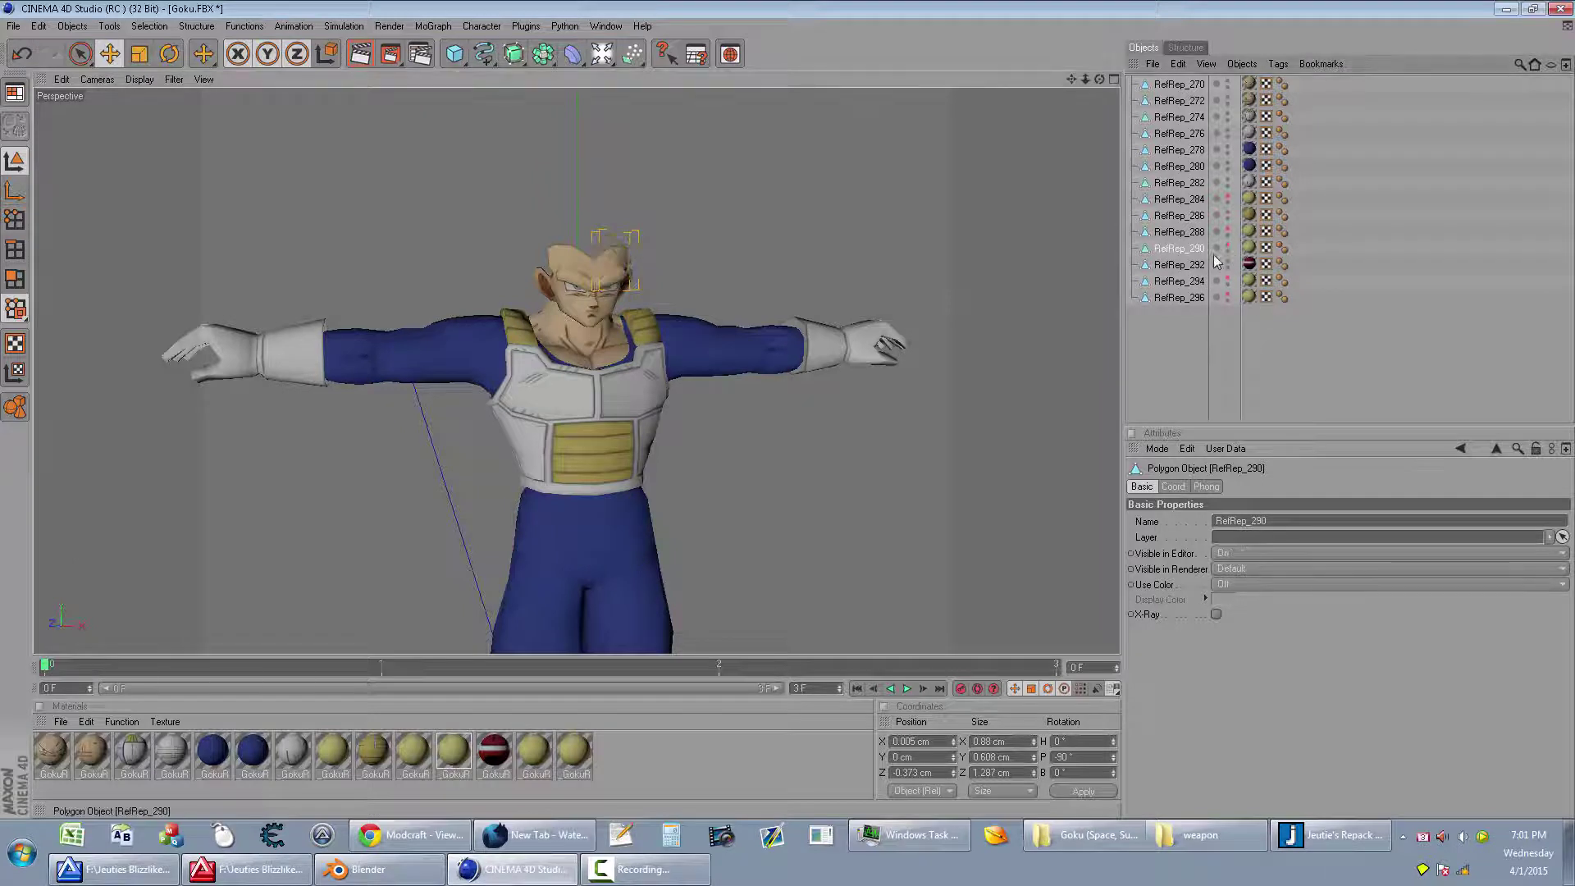
left_click(1179, 296, "ctrl")
left_click(1179, 231, "ctrl")
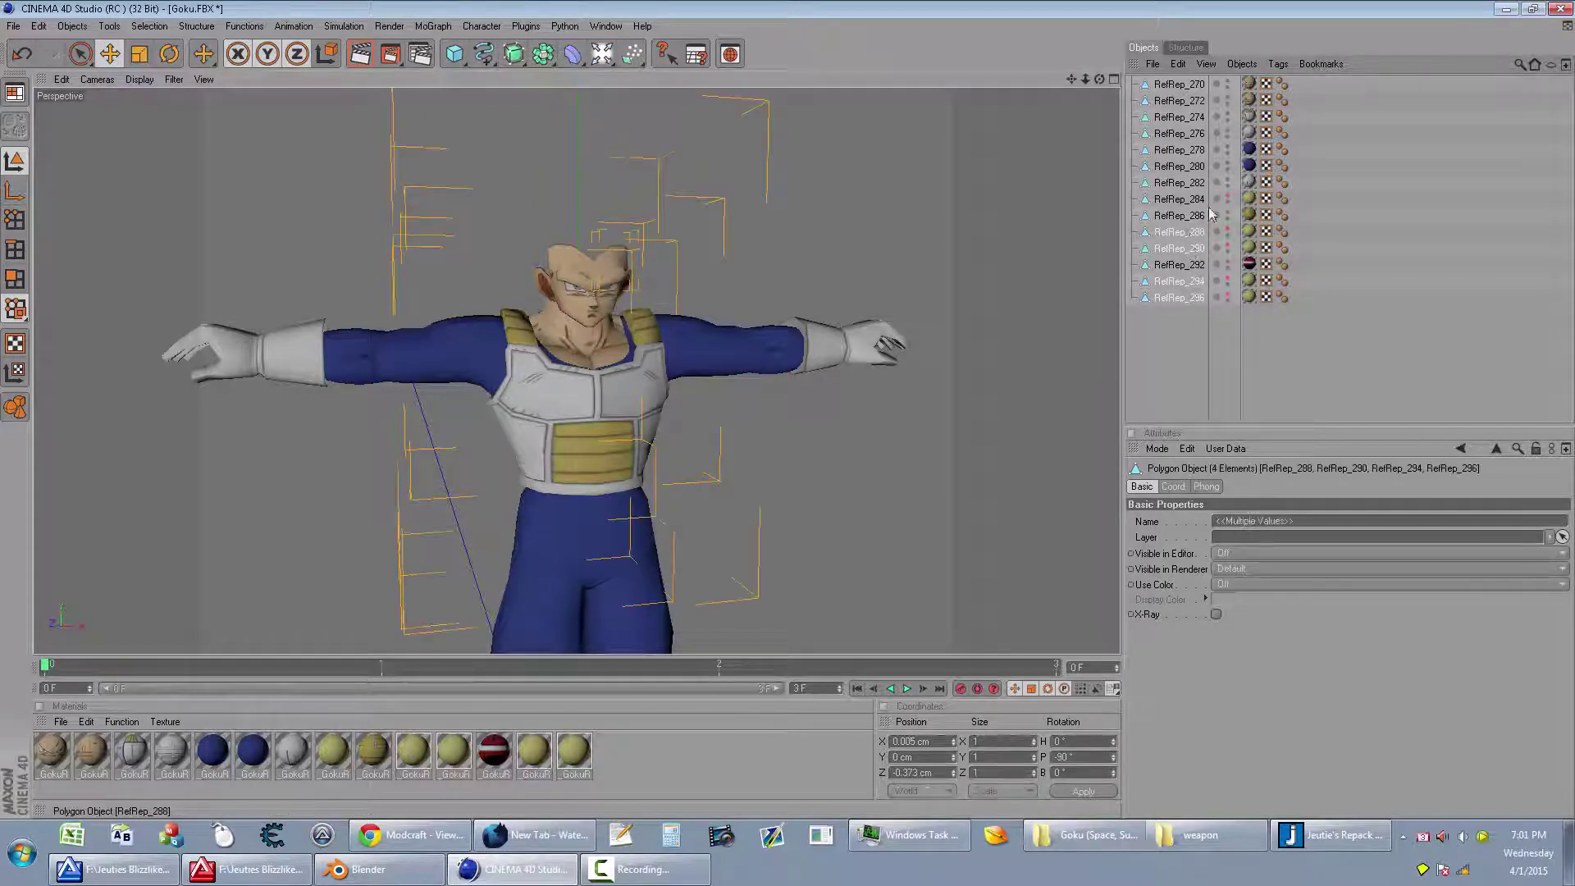
left_click(1194, 198, "ctrl")
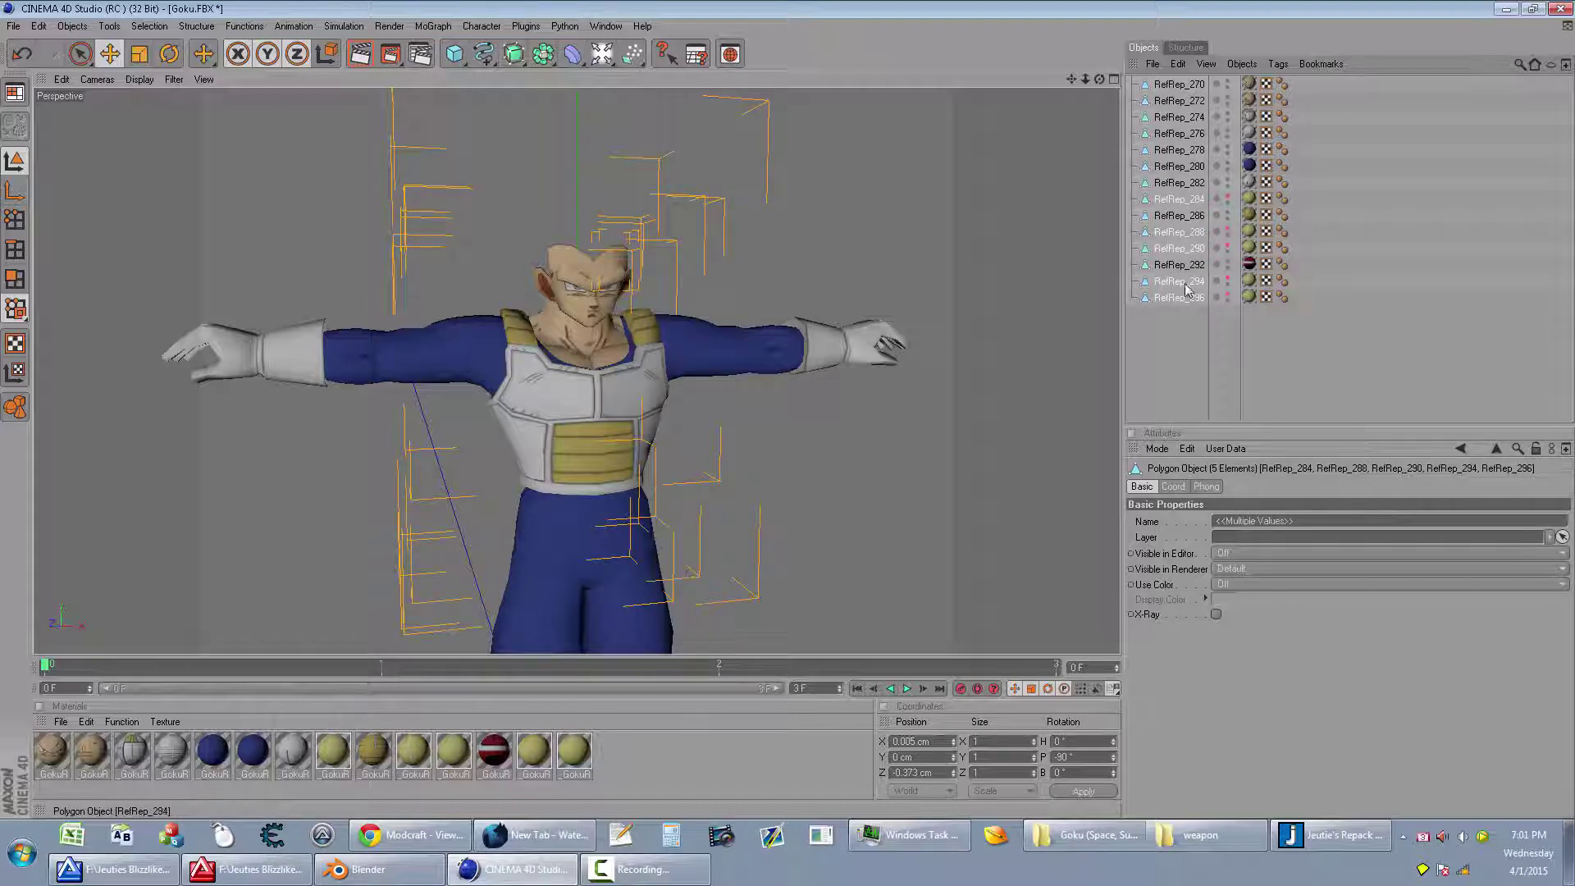
left_click_drag(1186, 290, 1193, 375)
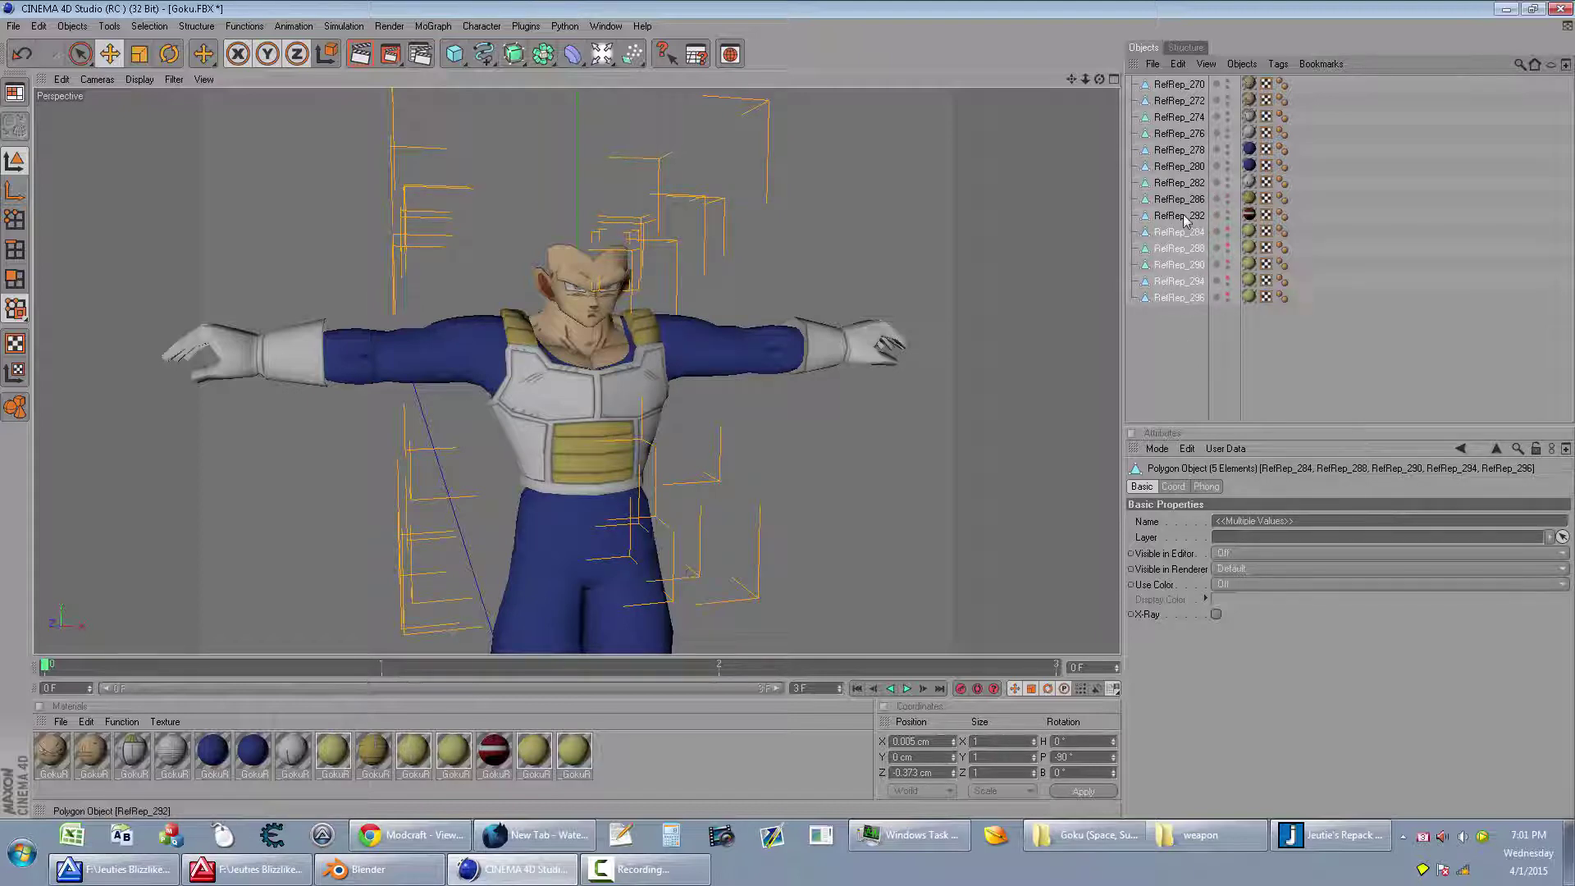
left_click_drag(1336, 223, 1128, 76)
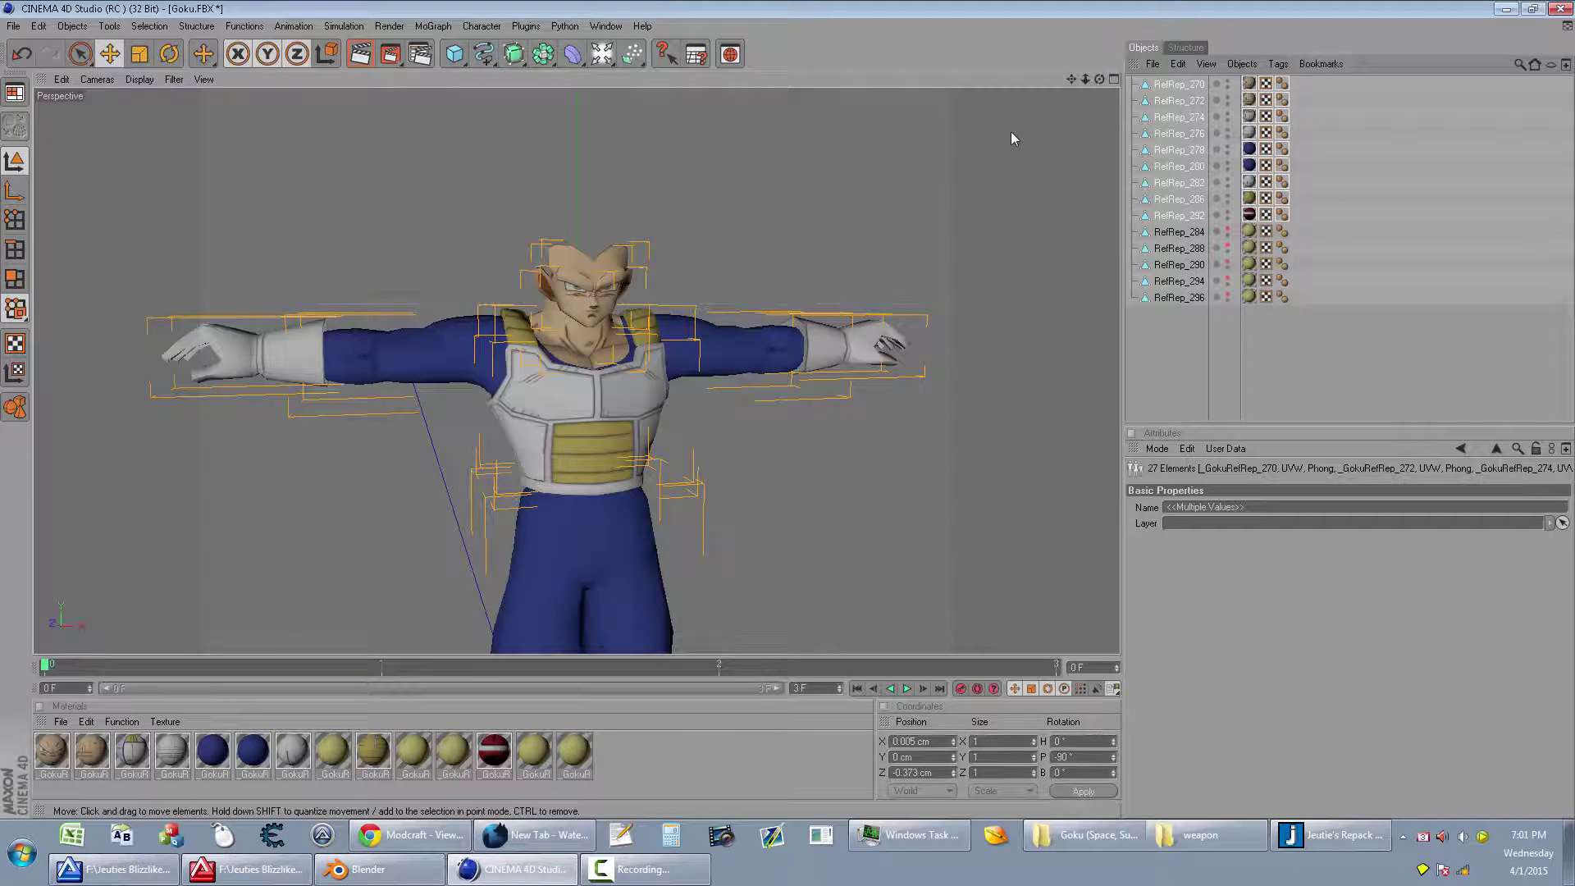
Step: Delete the body objects and remove unused materials, leaving five Goku materials
key("Delete")
left_click(123, 722)
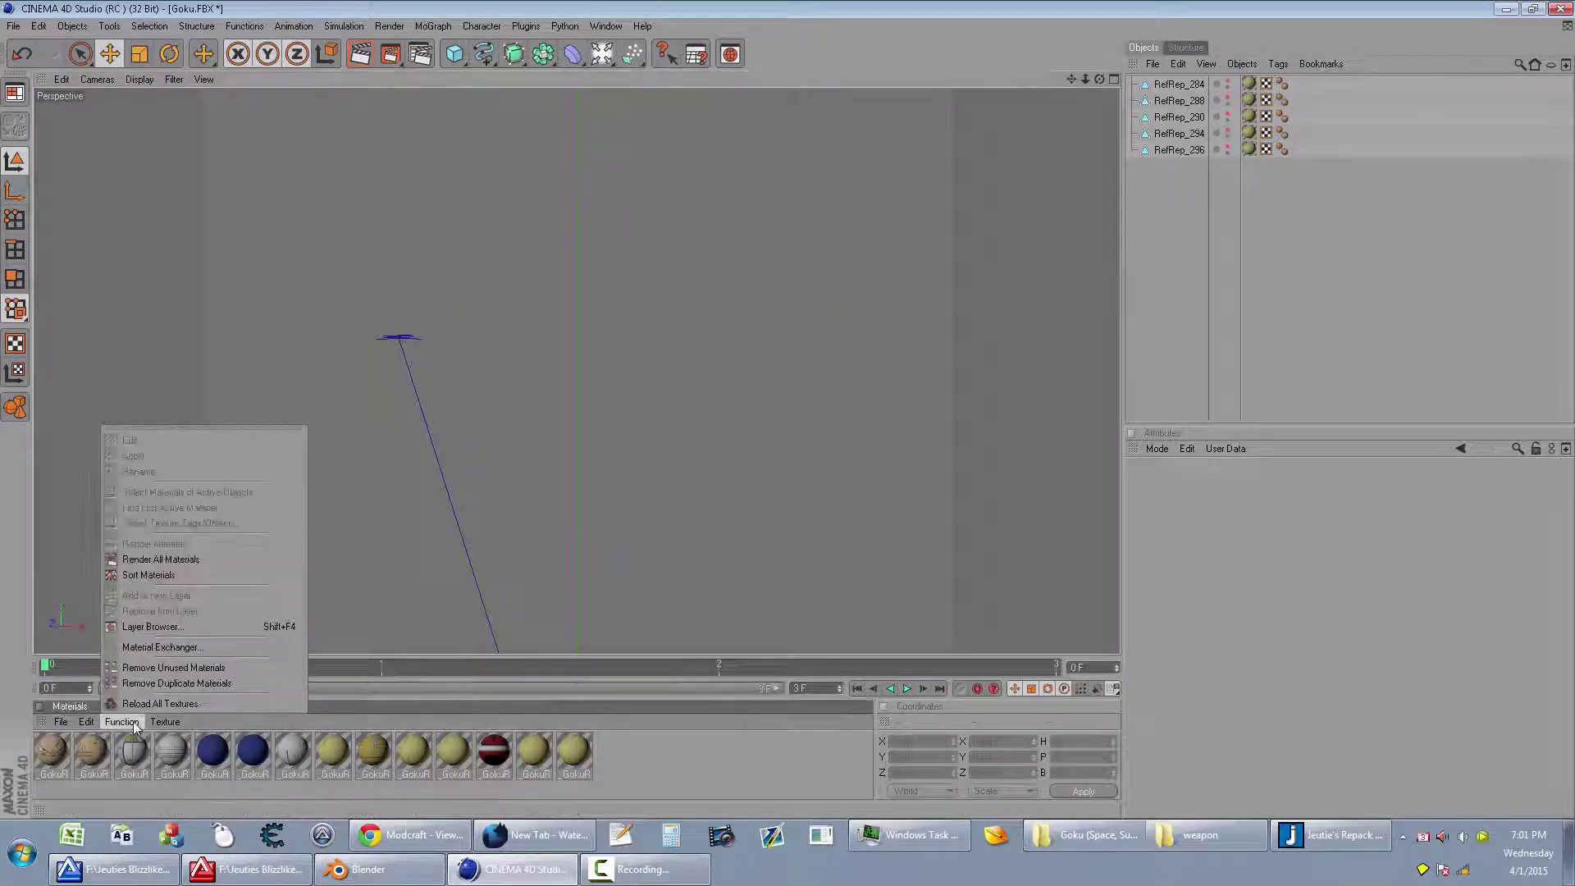
left_click(186, 668)
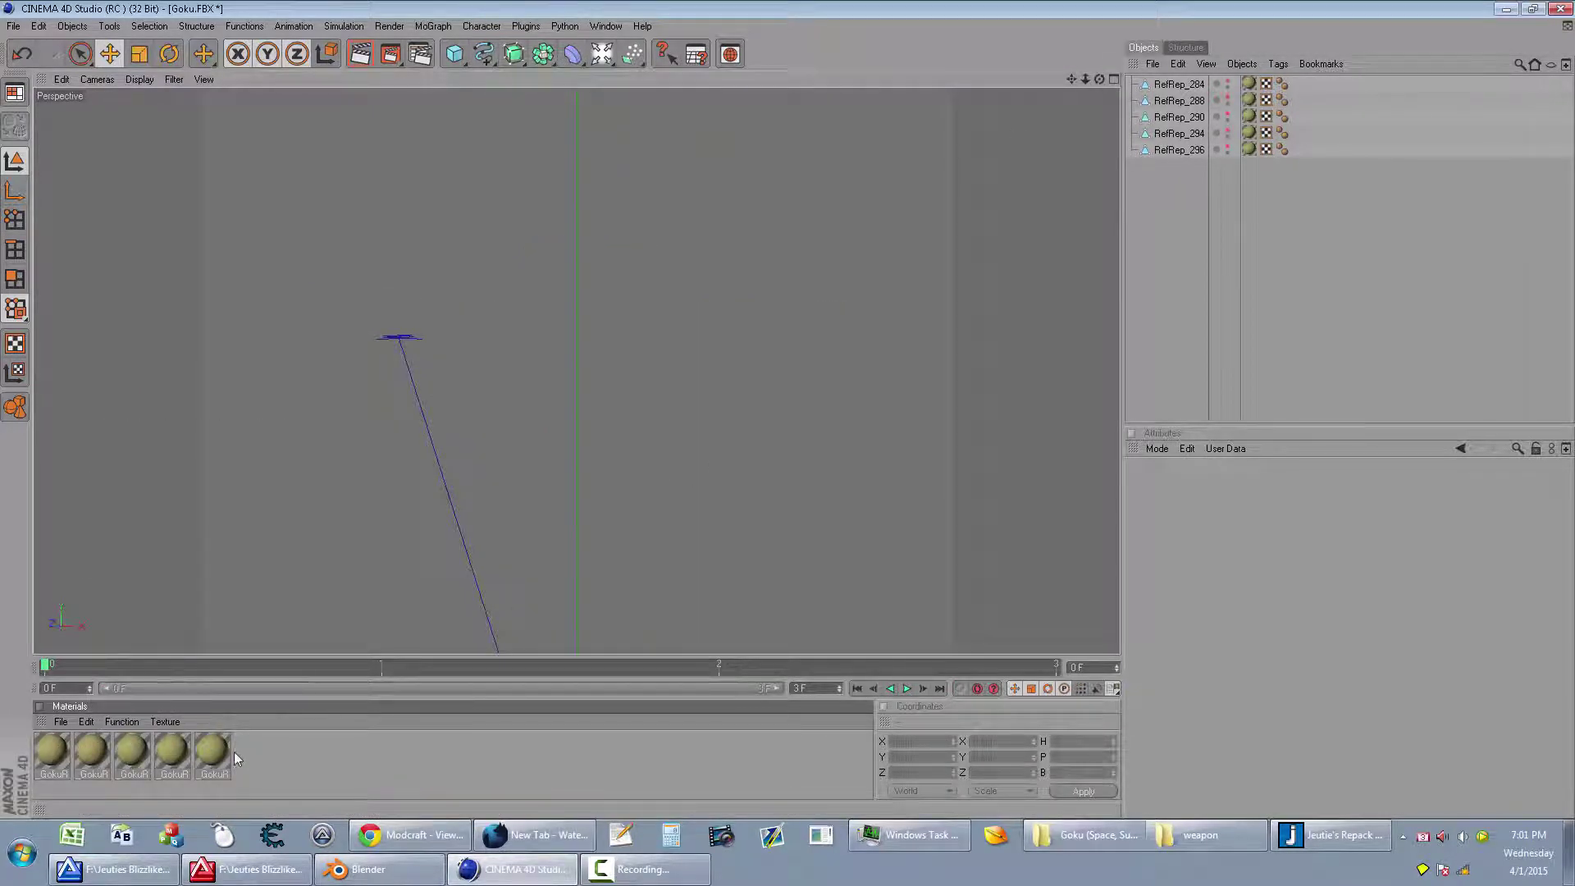
left_click(211, 748)
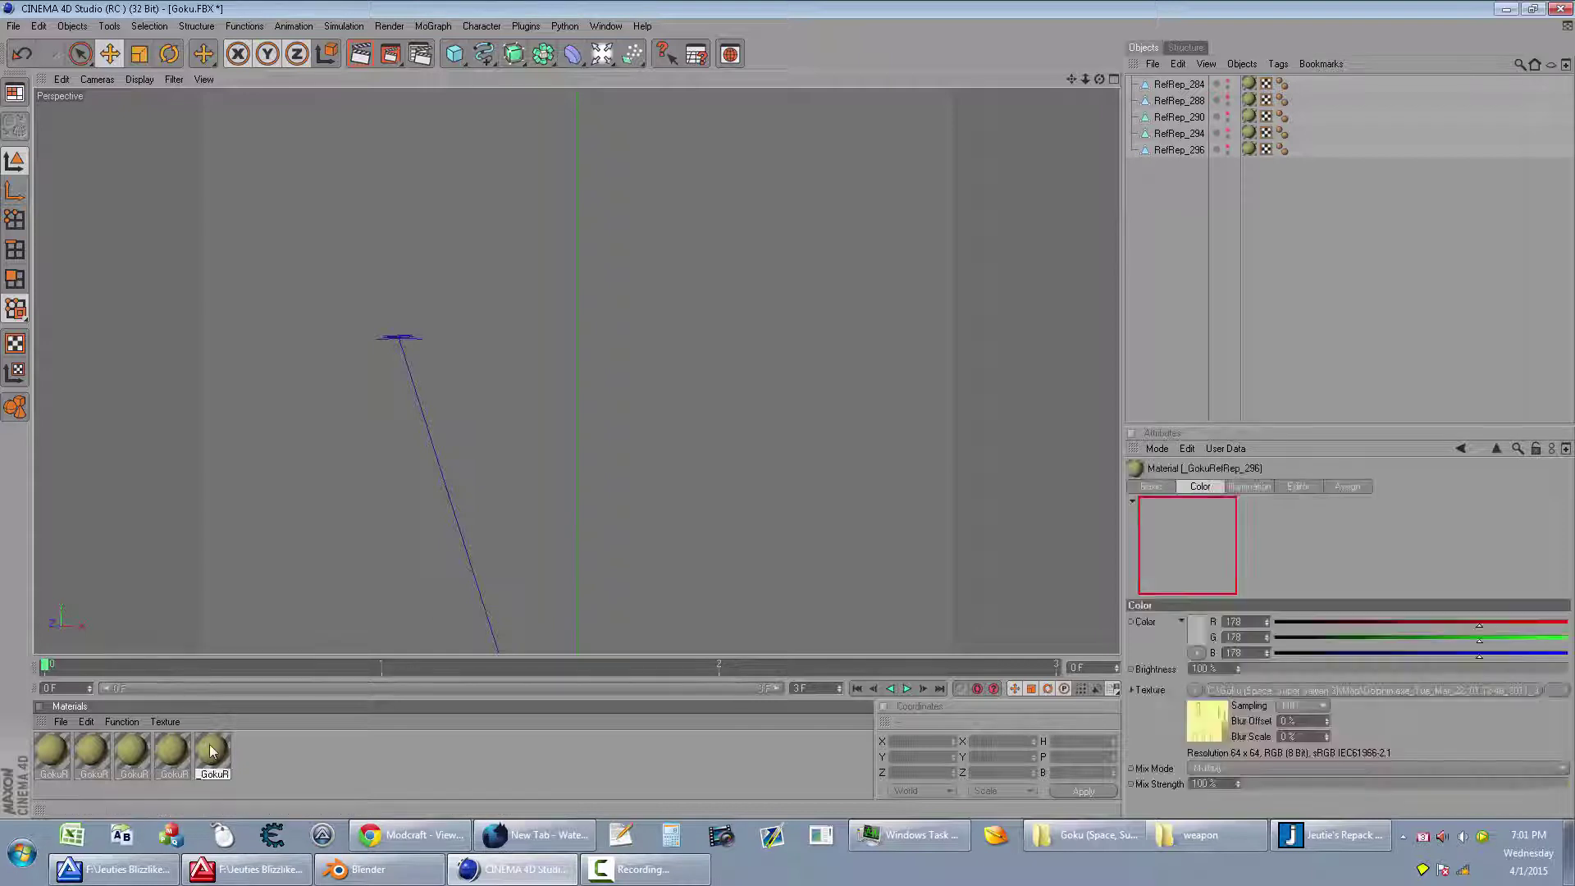
left_click(172, 749)
left_click(92, 748)
Step: Remove duplicate and unused materials, then inspect the hair pieces' texture tags
left_click(1125, 303)
key("ctrl+a")
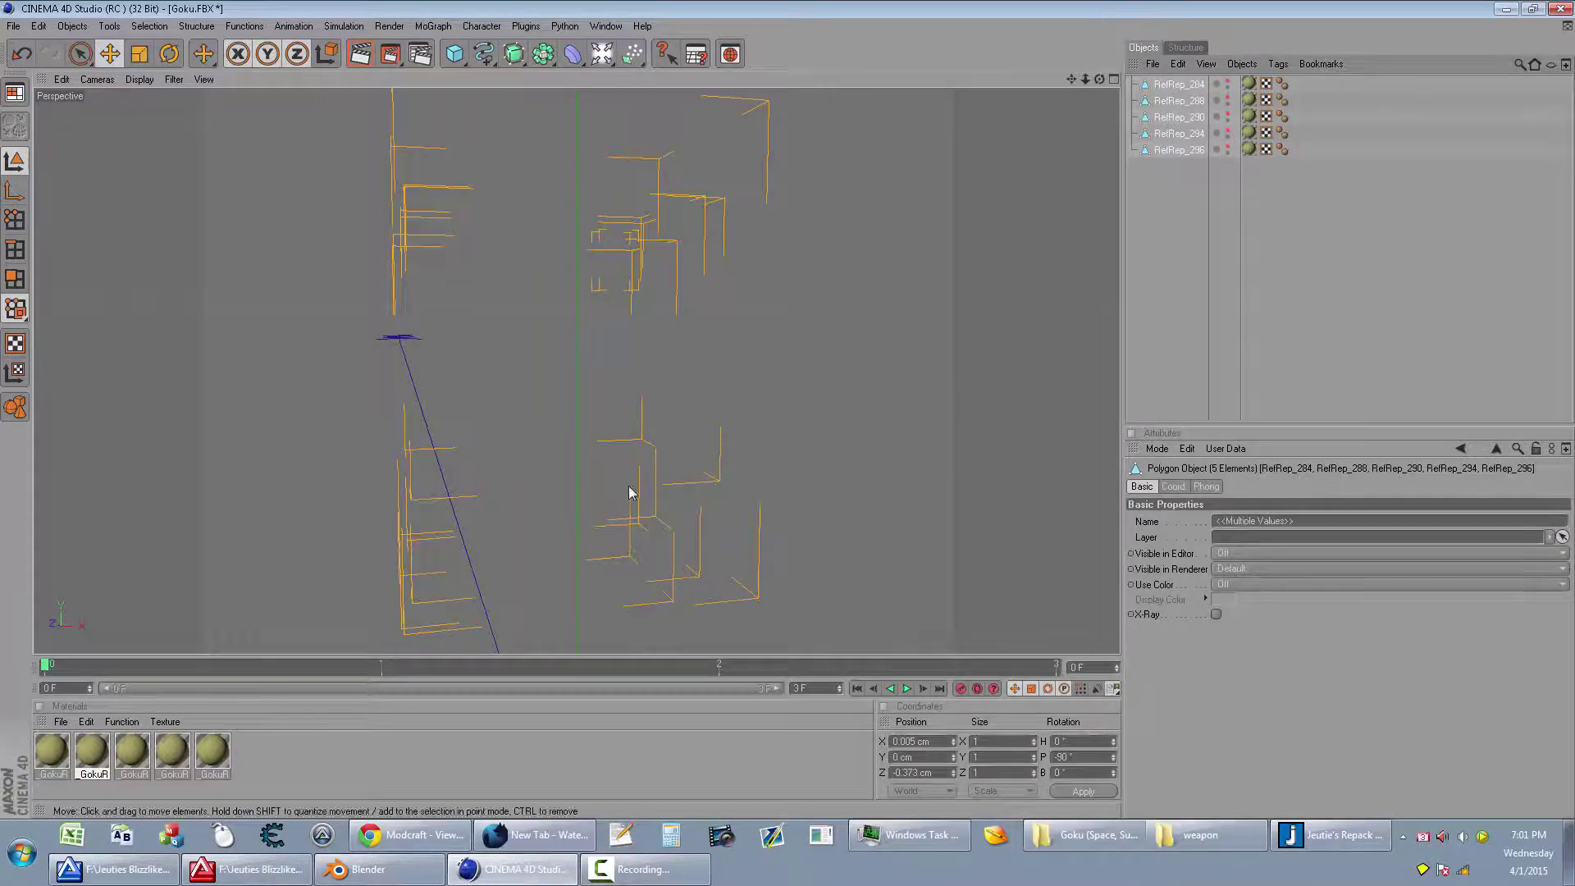
left_click(122, 722)
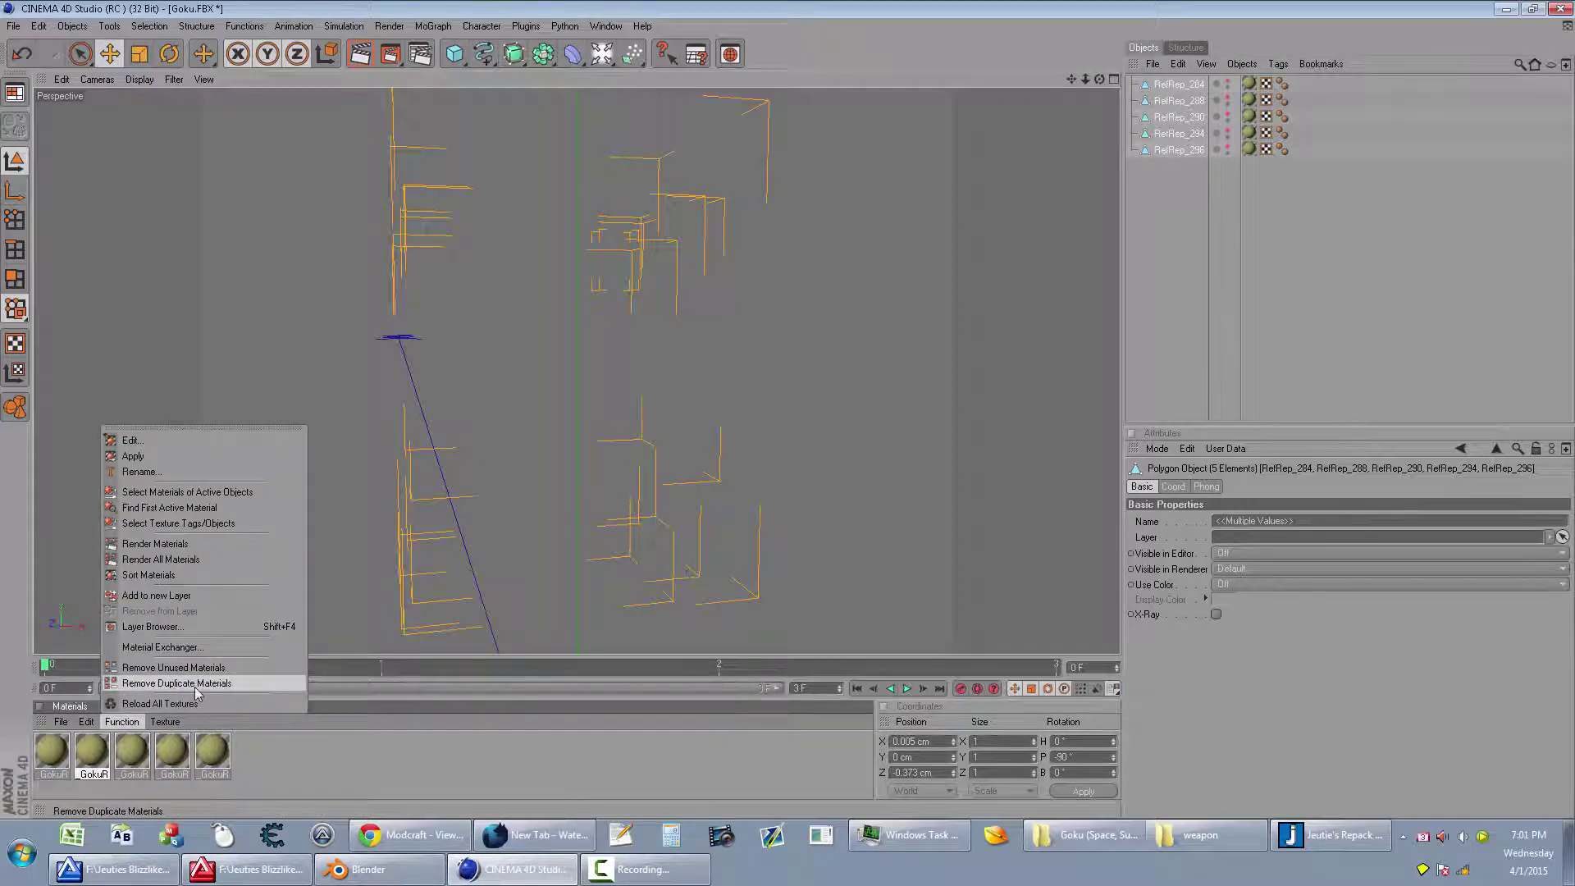
left_click(196, 685)
left_click(129, 722)
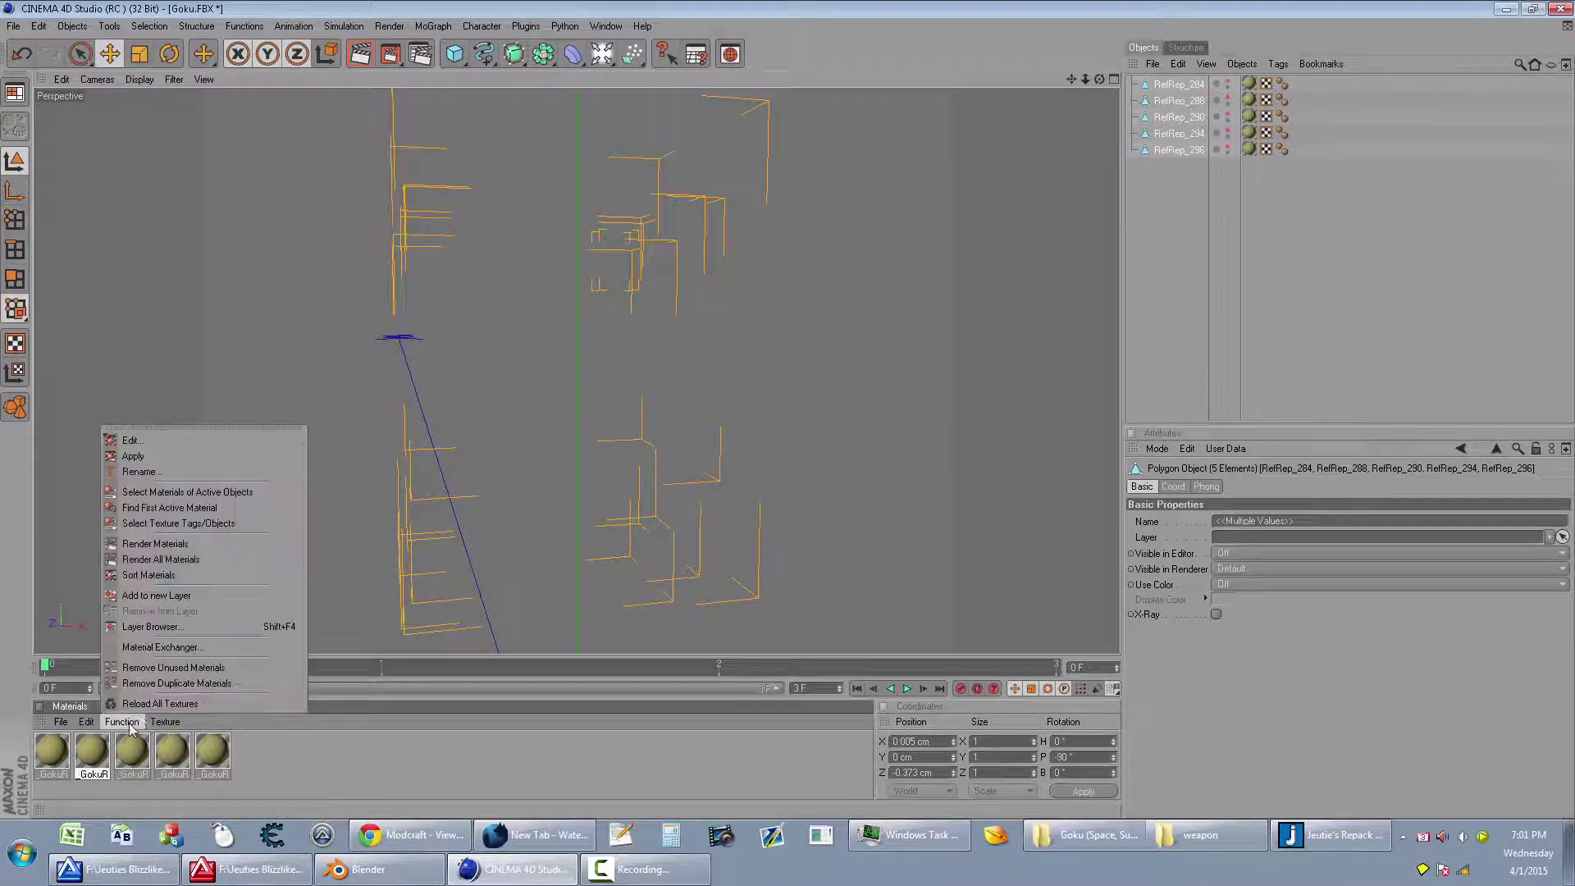
left_click(186, 672)
left_click(1173, 322)
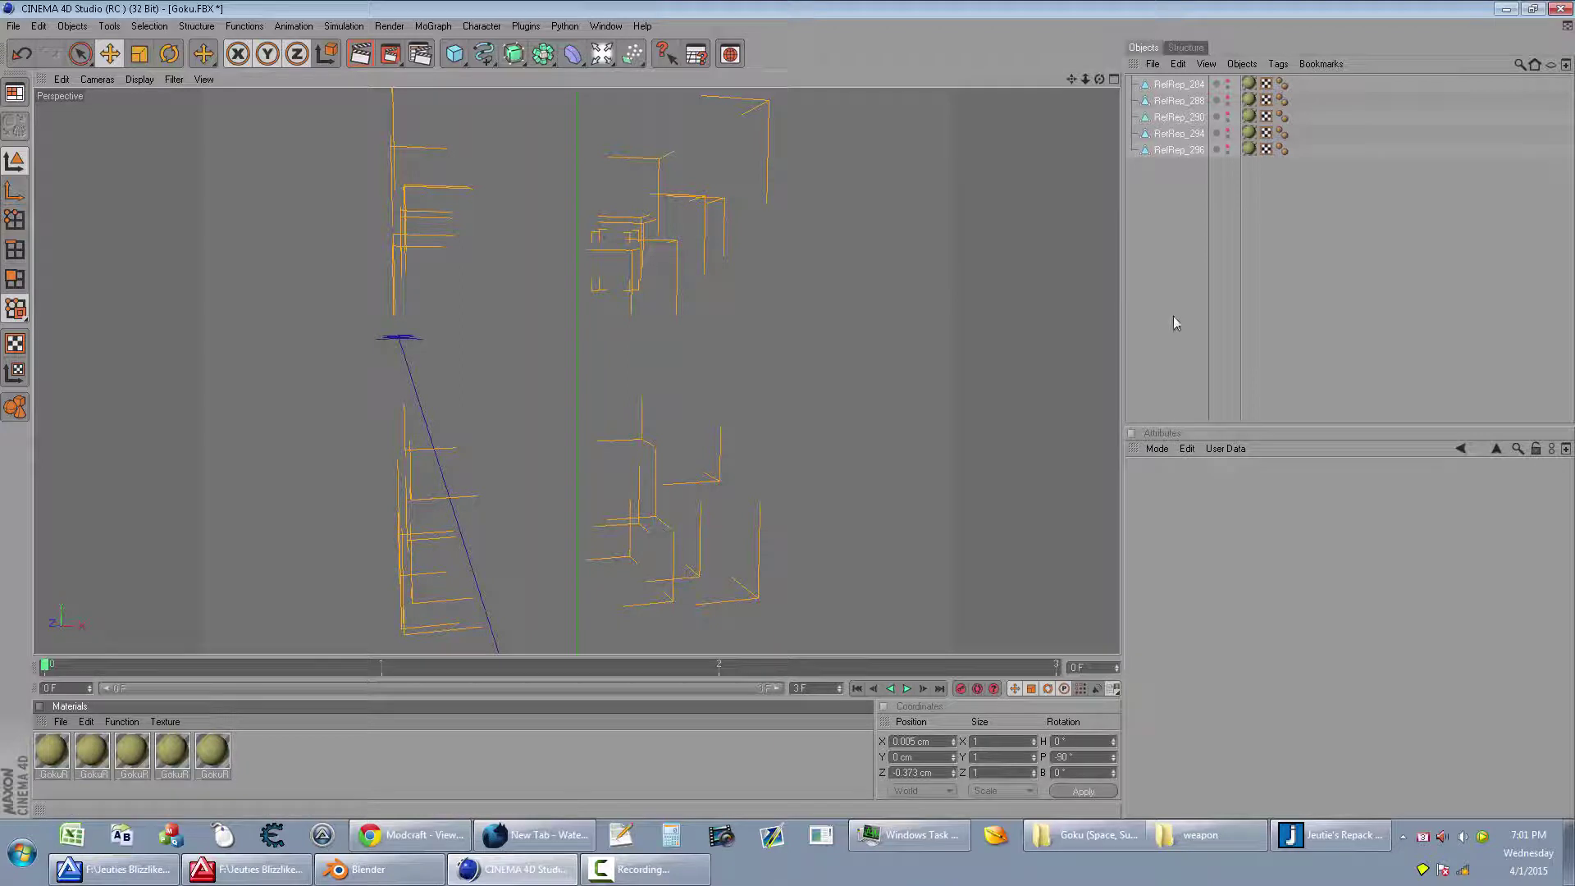
left_click(1249, 149)
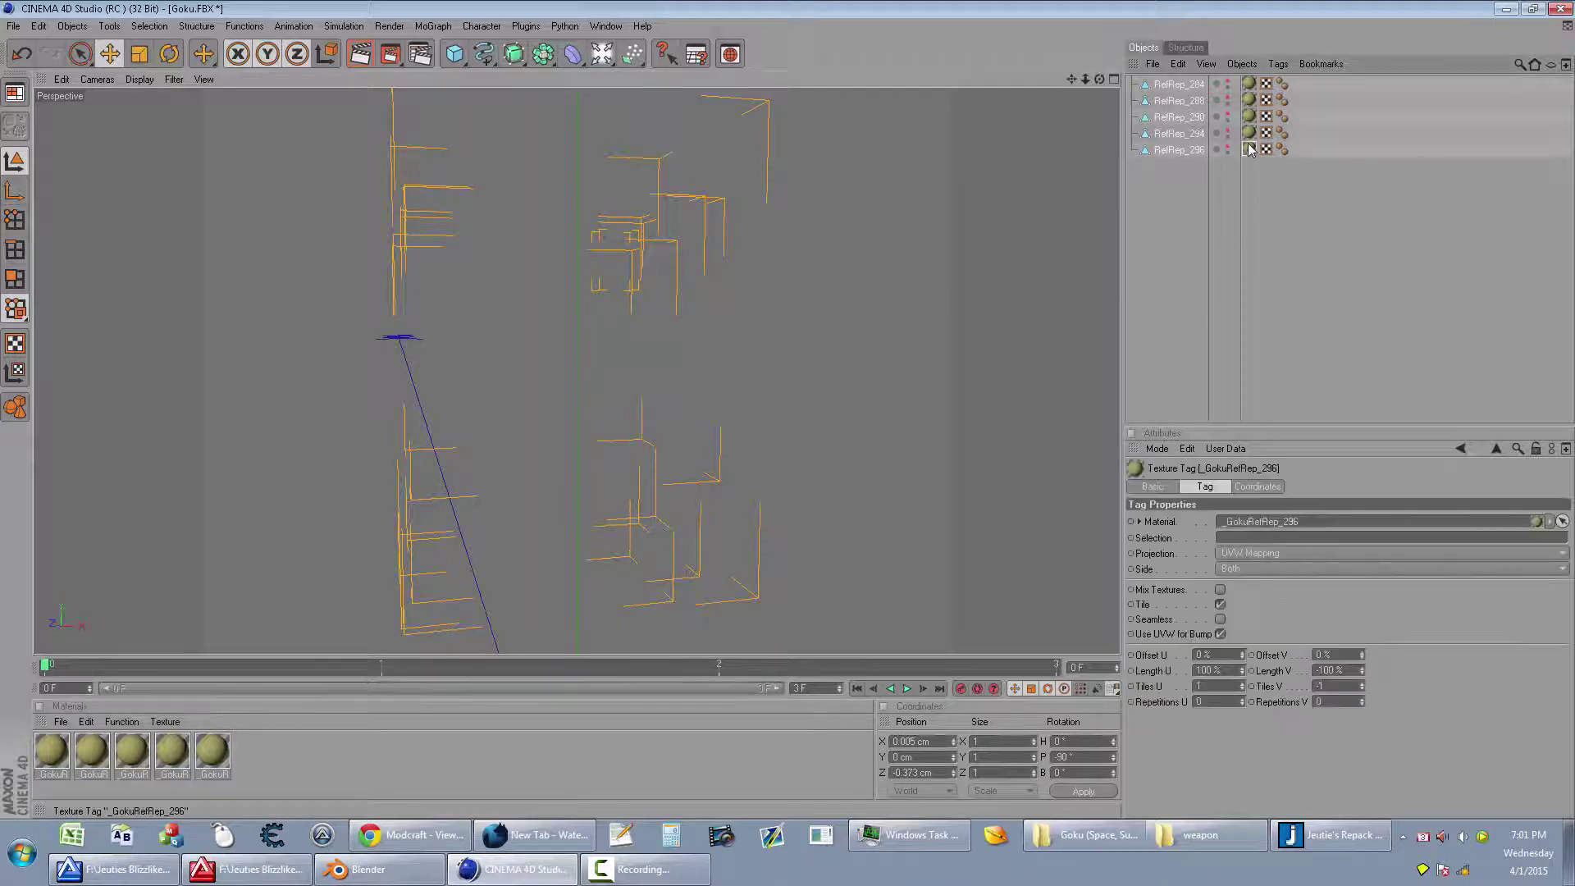
left_click(1250, 100)
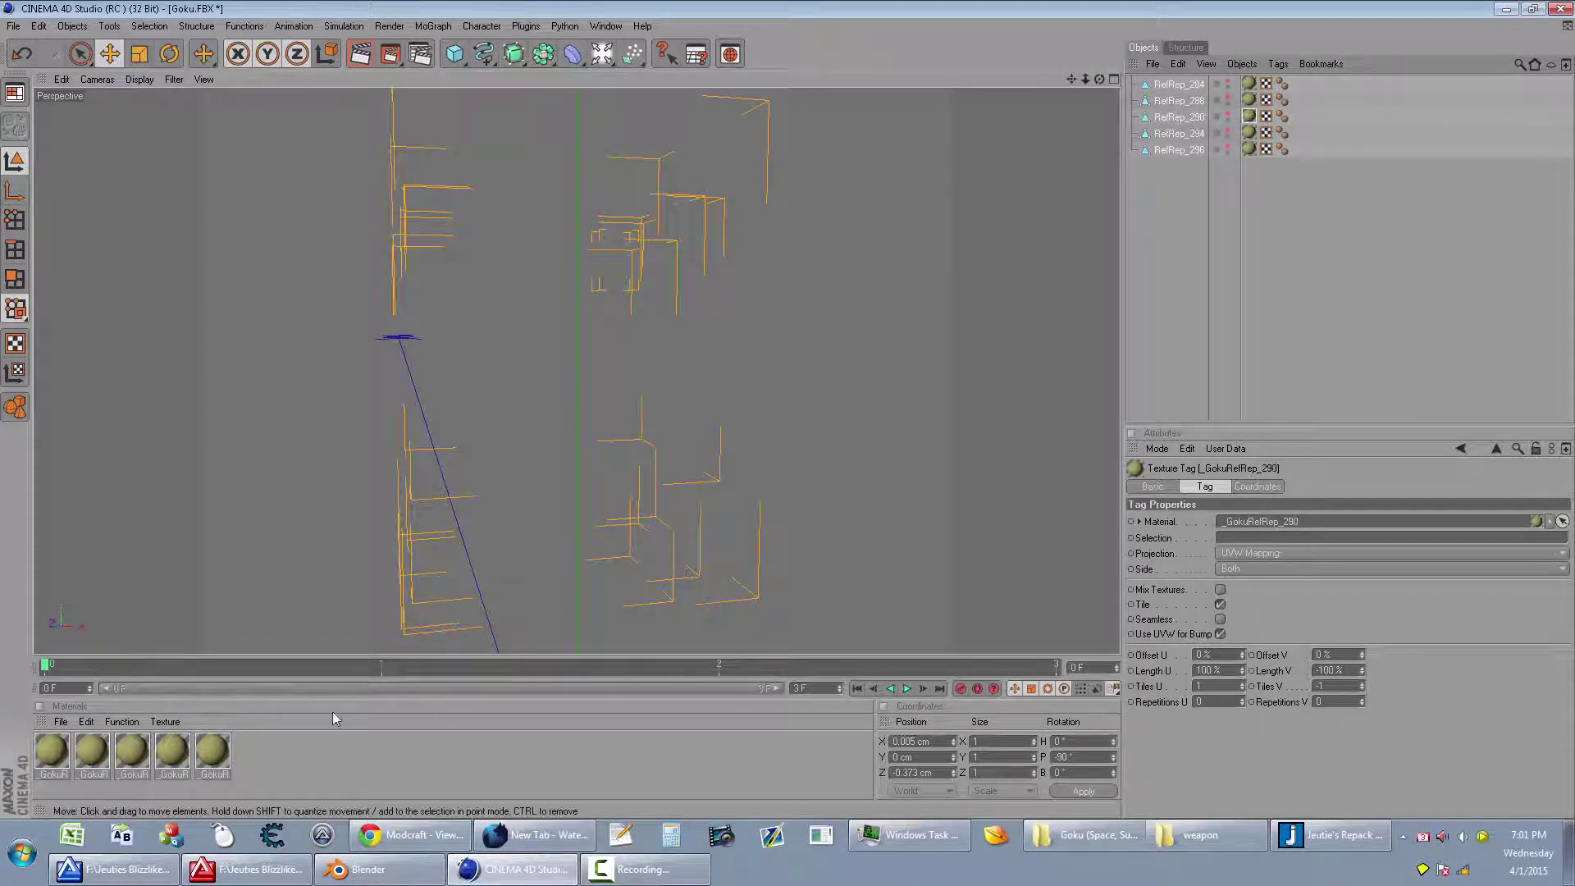
Step: Assign material _GokuRefRep_296 to all five hair pieces and remove duplicate materials
double_click(222, 759)
left_click_drag(303, 302, 292, 318)
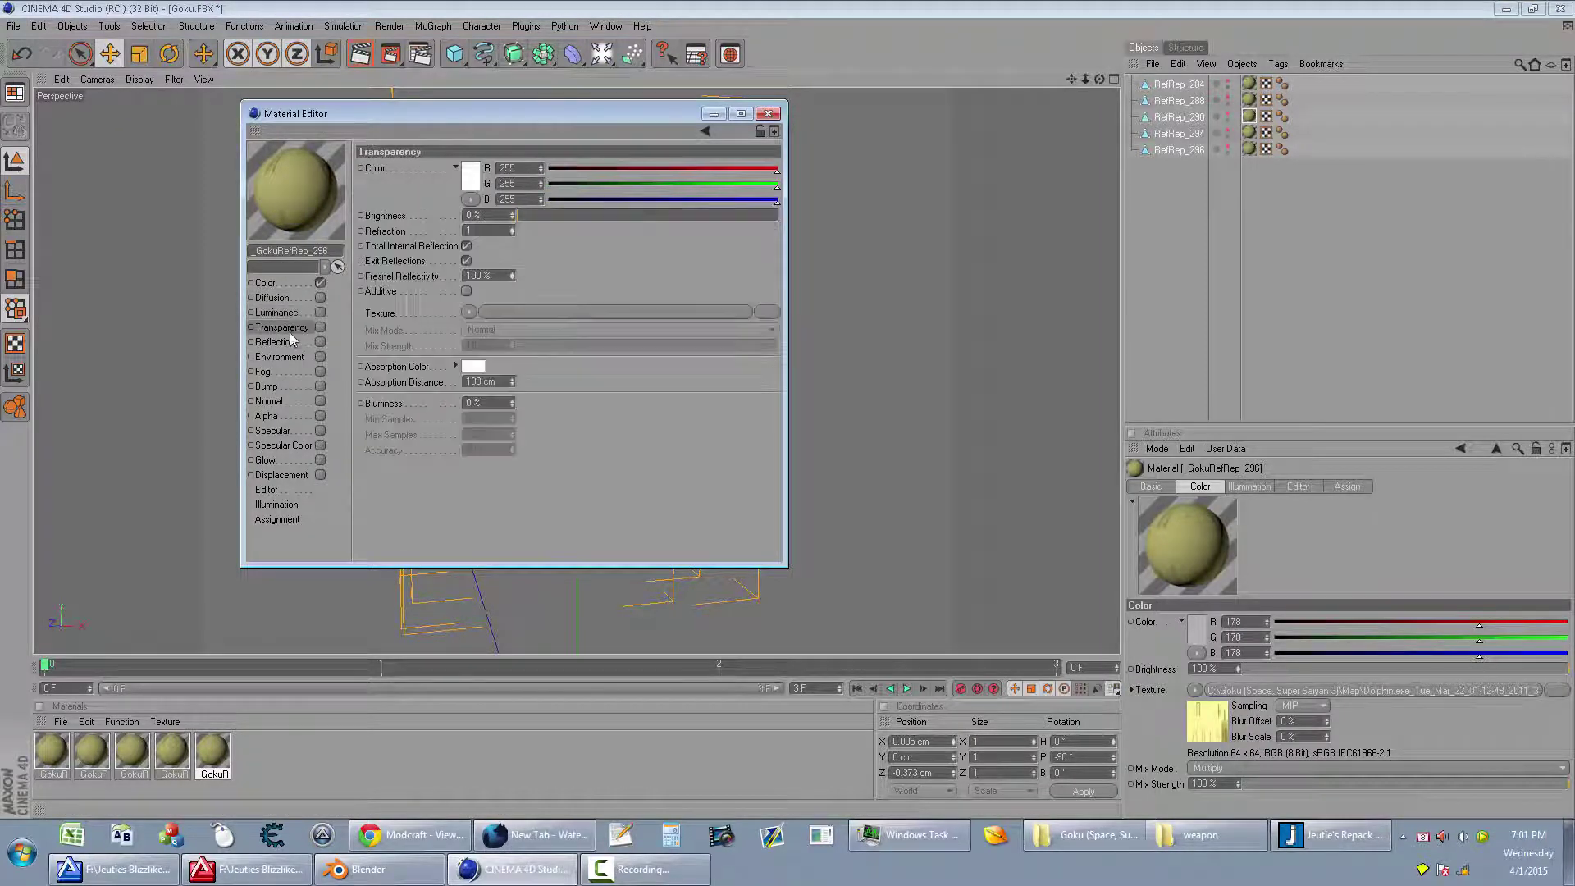
mouse_move(292, 319)
left_mouse_down()
mouse_move(289, 400)
mouse_move(330, 392)
left_mouse_up()
left_click(768, 113)
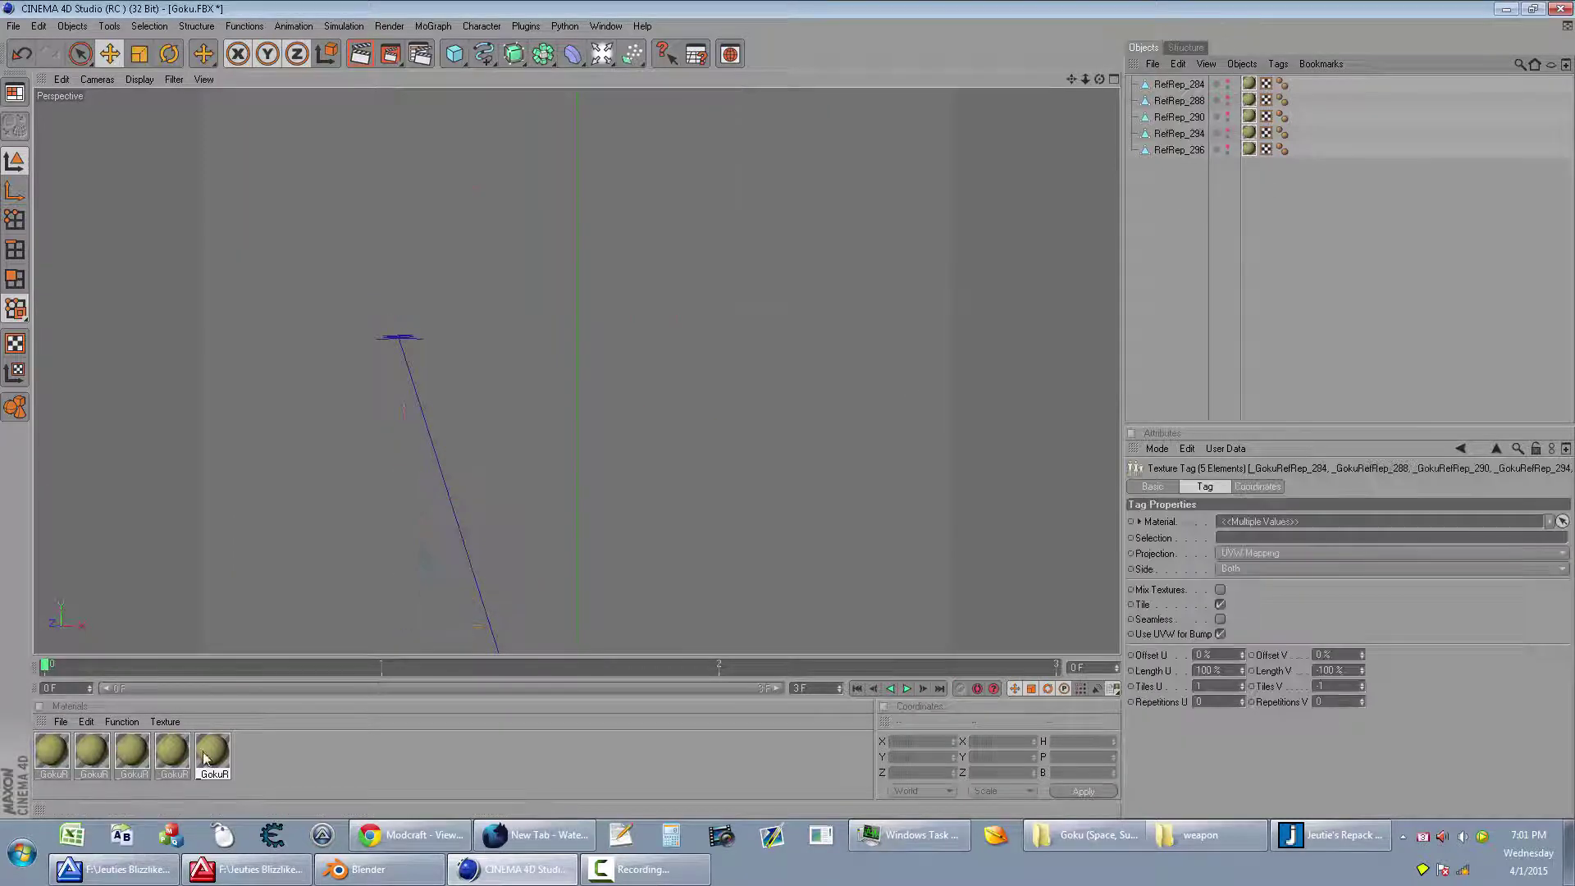
left_click_drag(211, 751, 1268, 522)
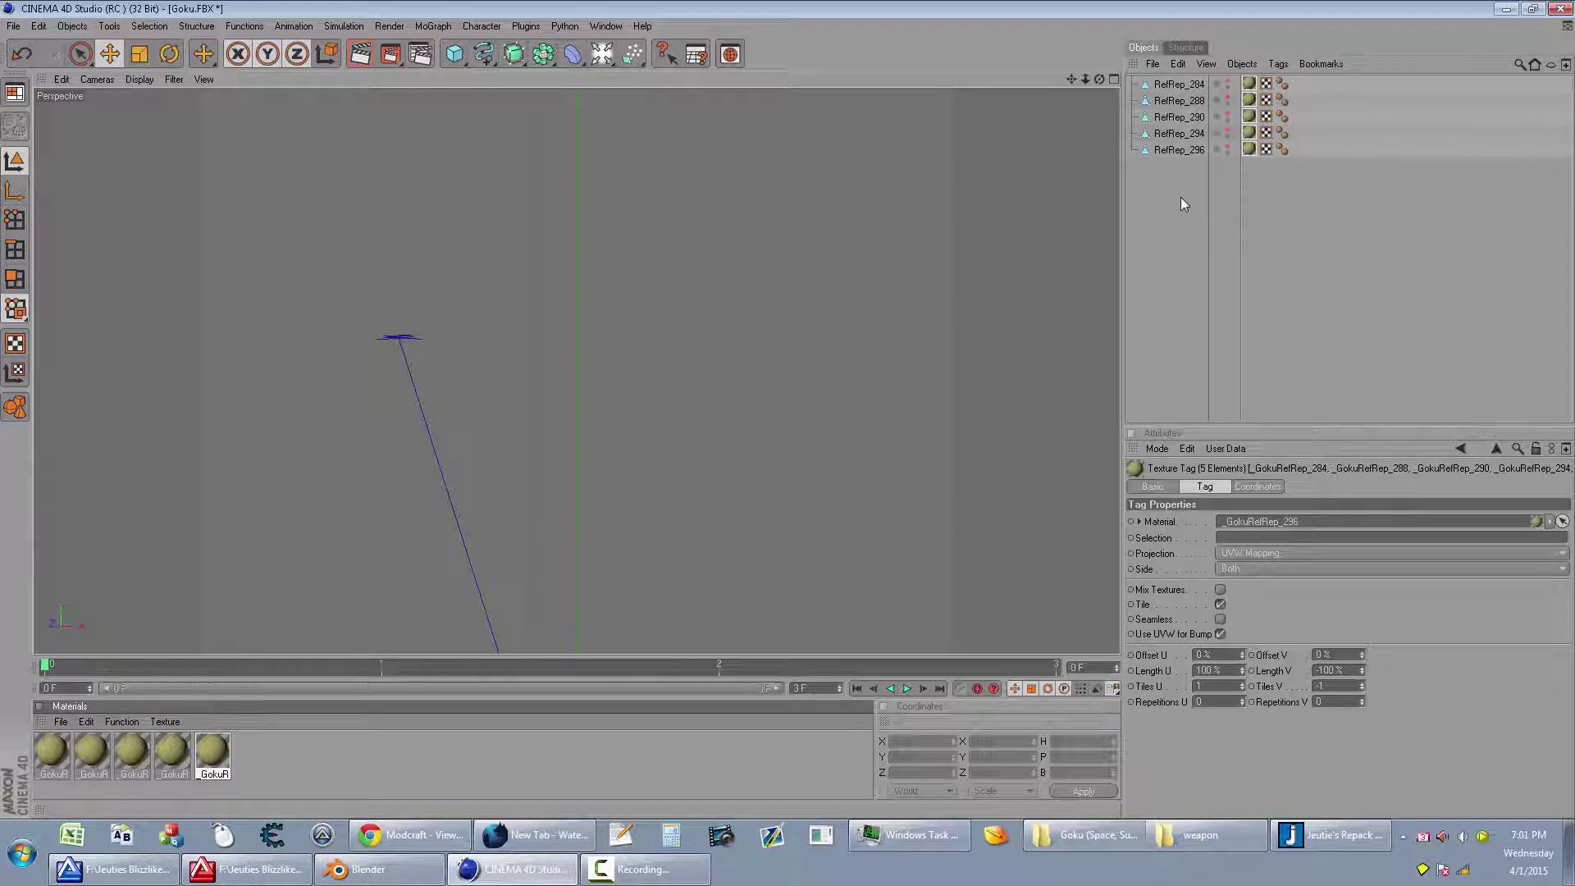
left_click(121, 721)
Step: Merge the RefRep pieces with Connect Objects + Delete, inspect them, and minimize Cinema 4D
right_click(1164, 142)
left_click_drag(1182, 172, 1145, 77)
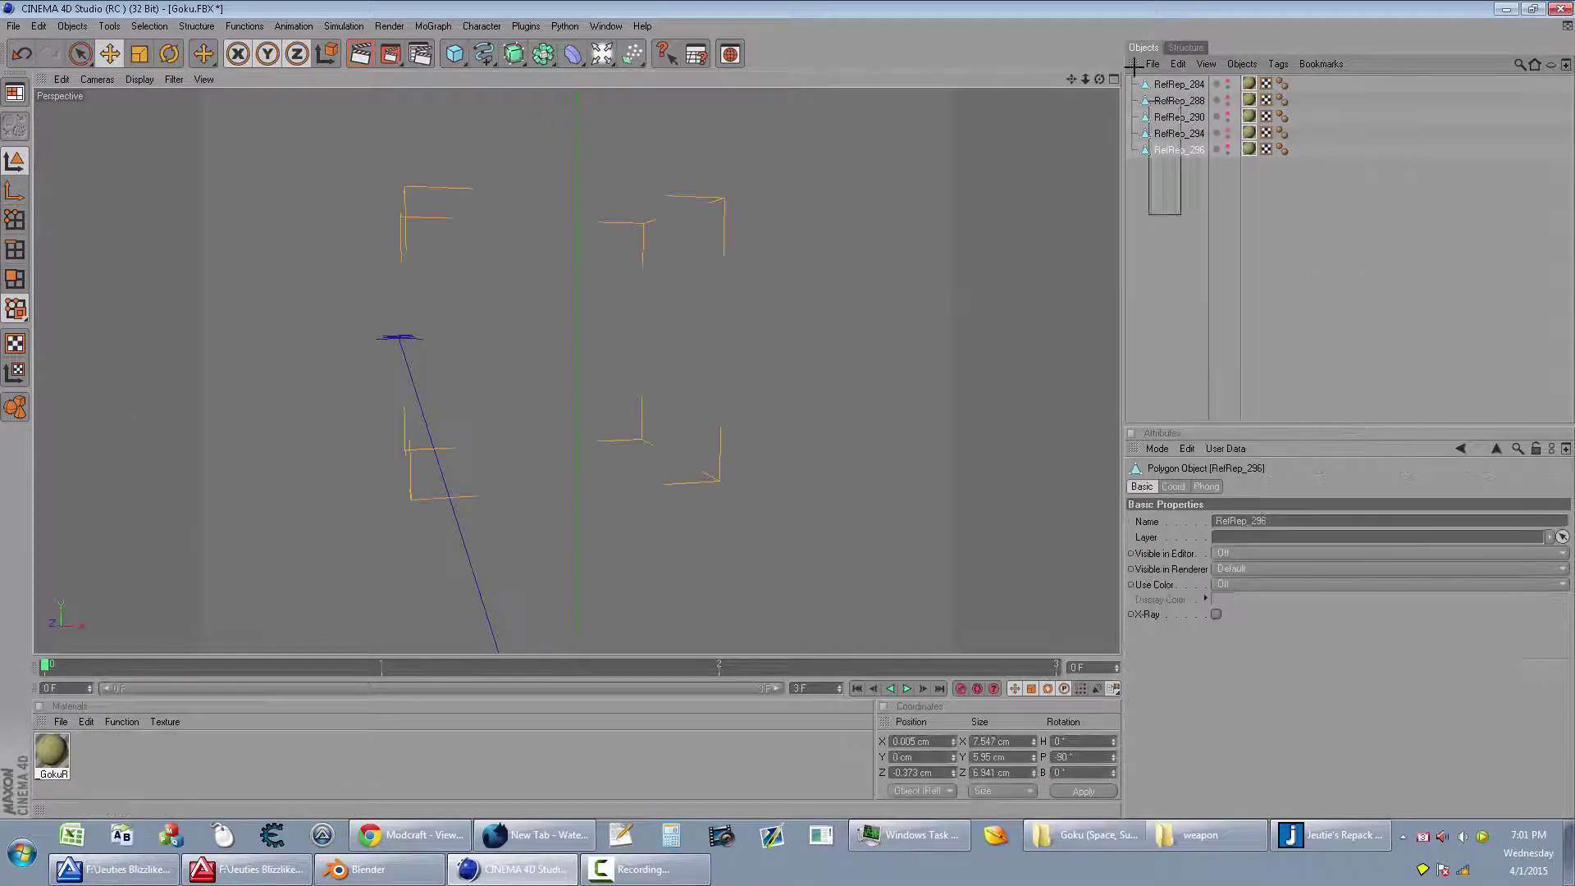
right_click(1170, 109)
left_click(1218, 452)
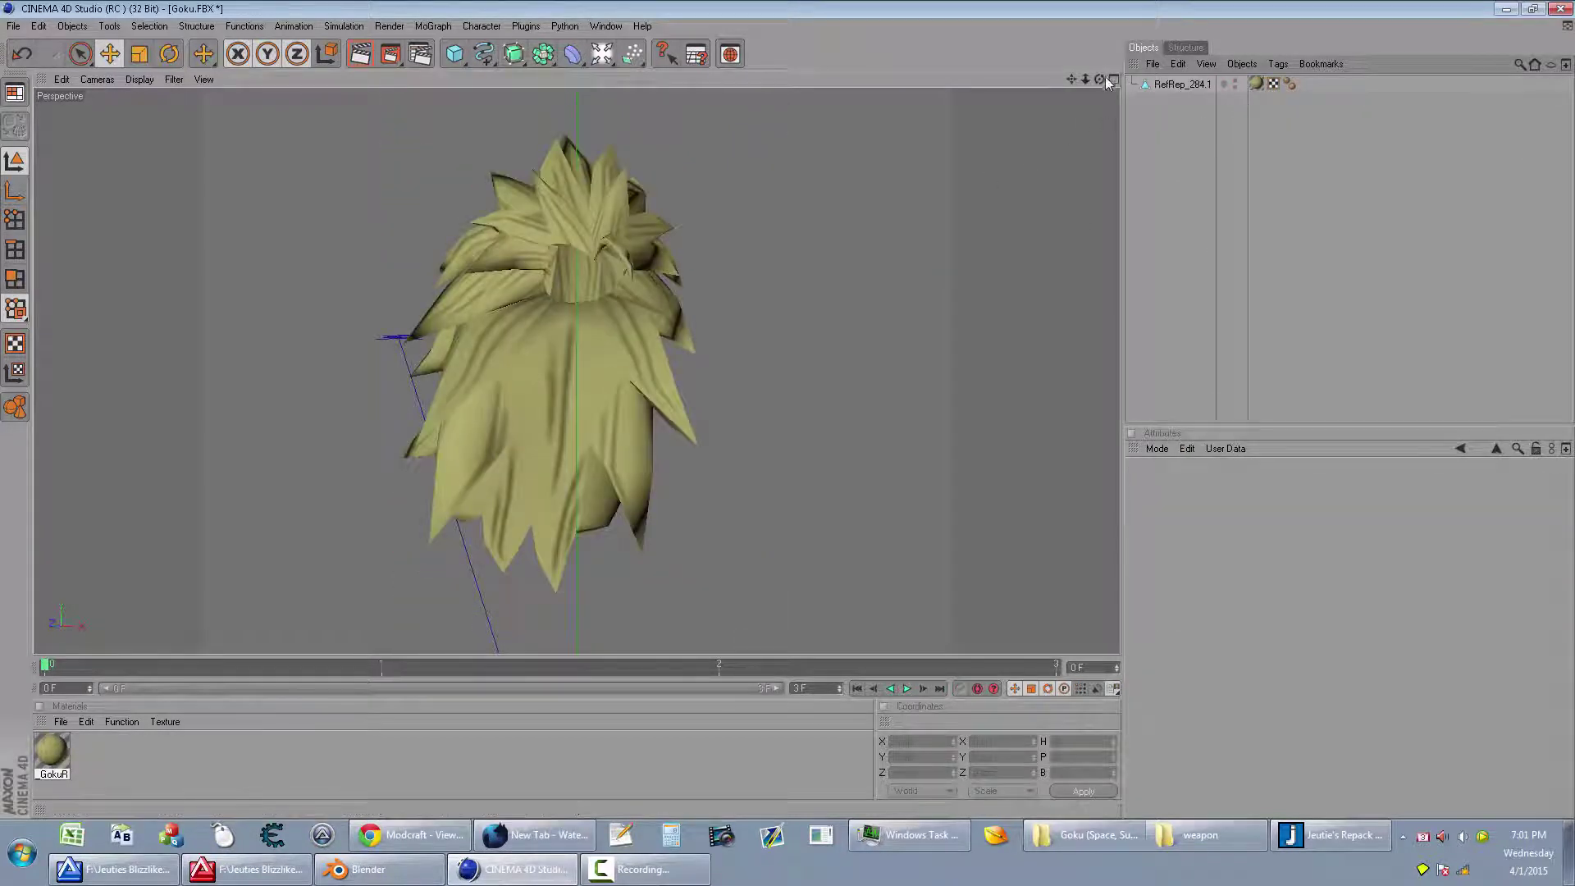
mouse_move(1101, 80)
left_mouse_down()
mouse_move(1132, 99)
mouse_move(1145, 86)
left_mouse_up()
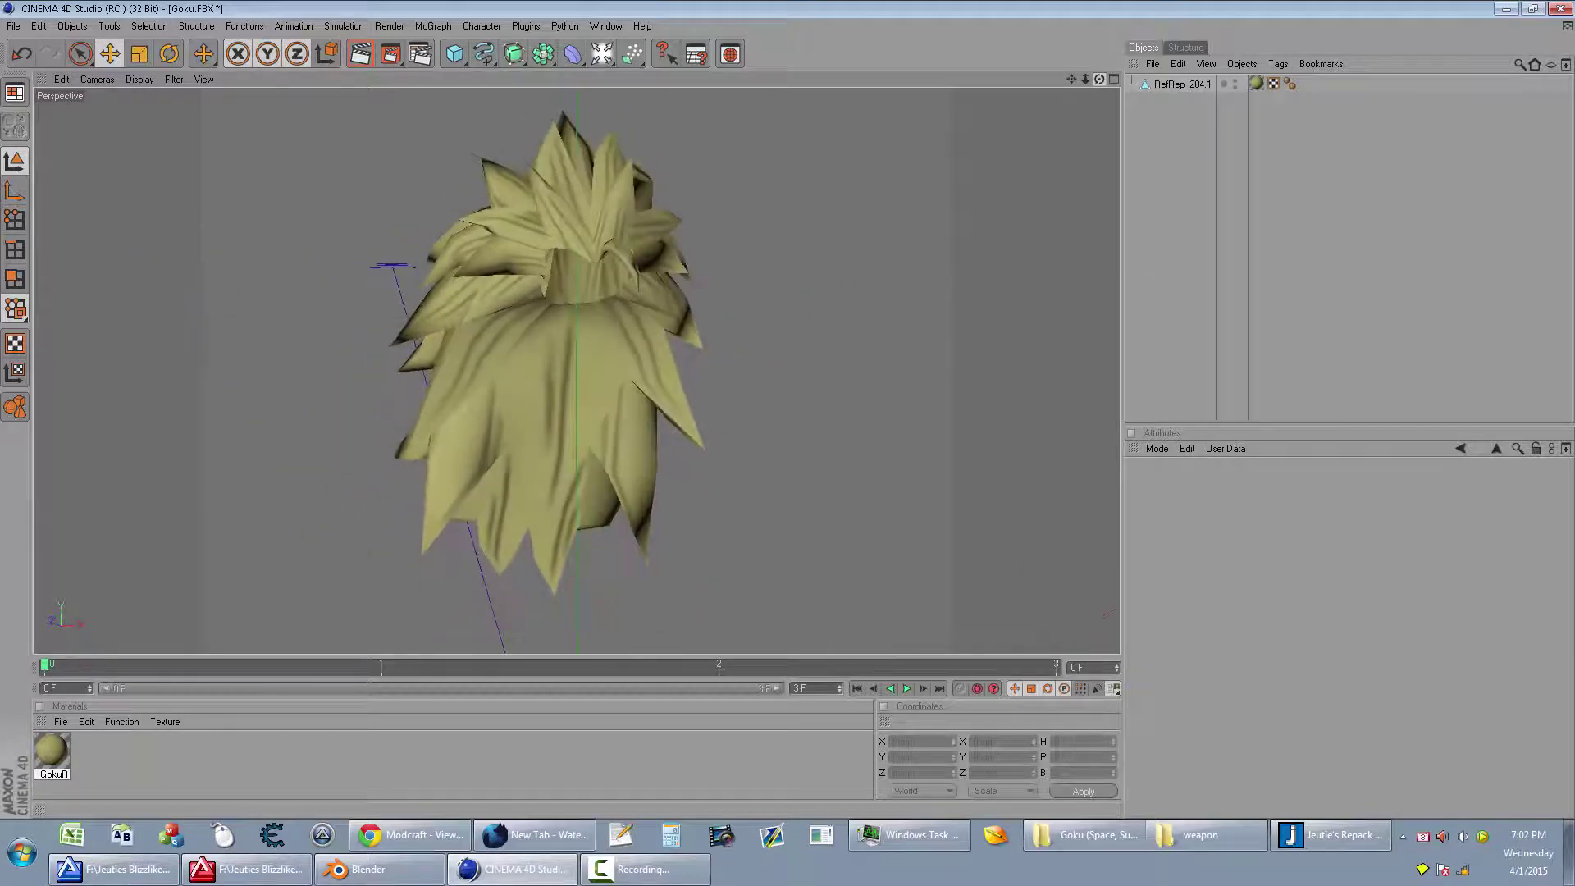
left_click_drag(1100, 78, 995, 380)
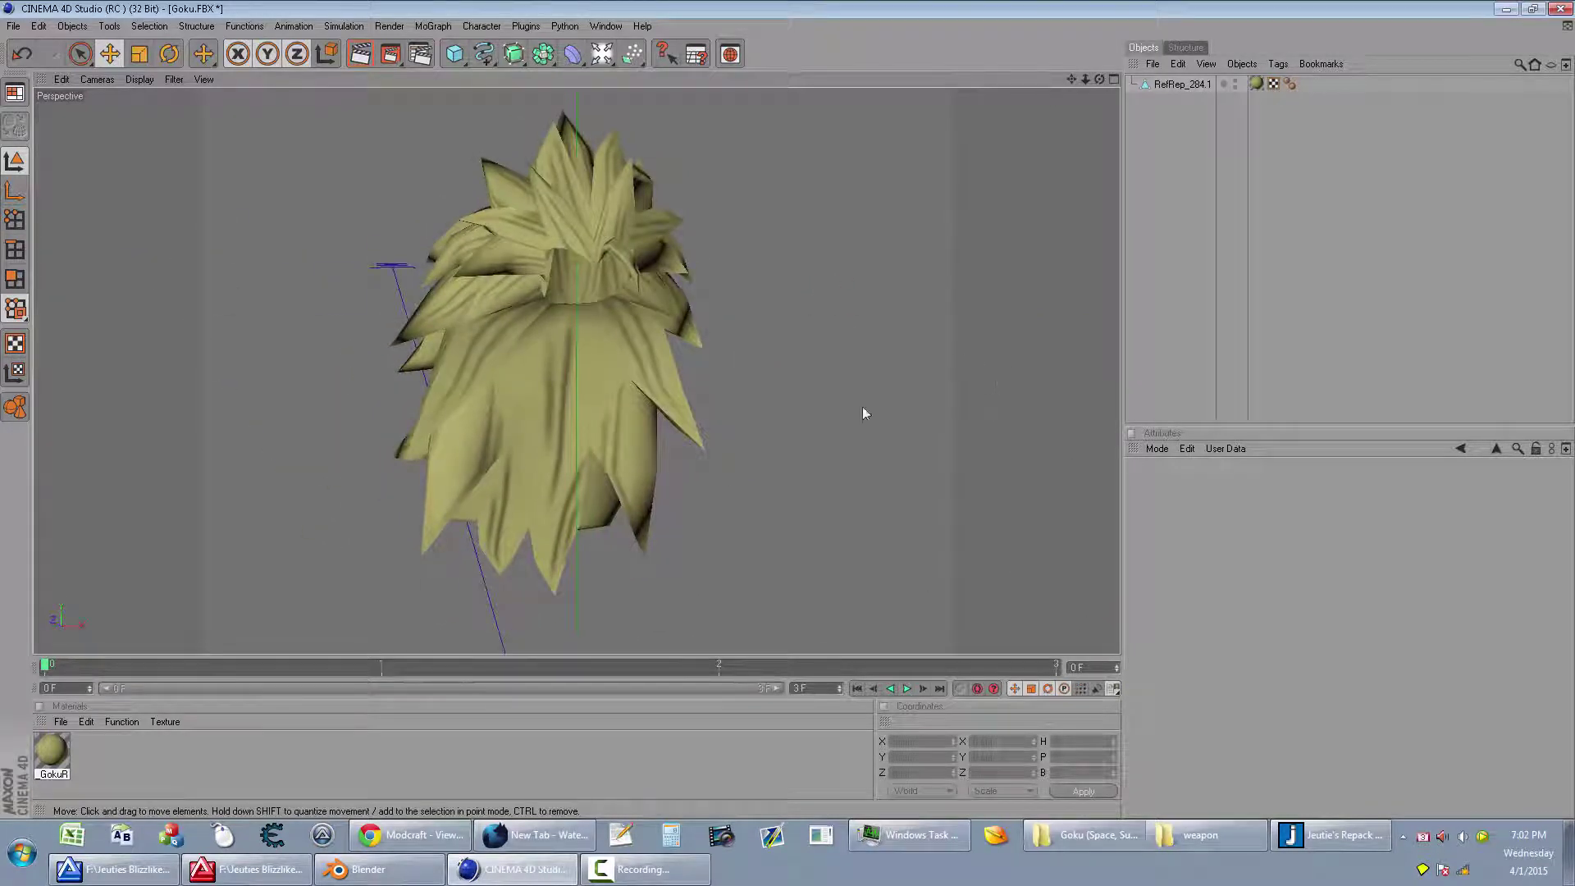
left_click(511, 869)
Step: Run wowmodelviewer.exe from the WoWModelViewer folder and accept loading World of Warcraft data
double_click(1399, 37)
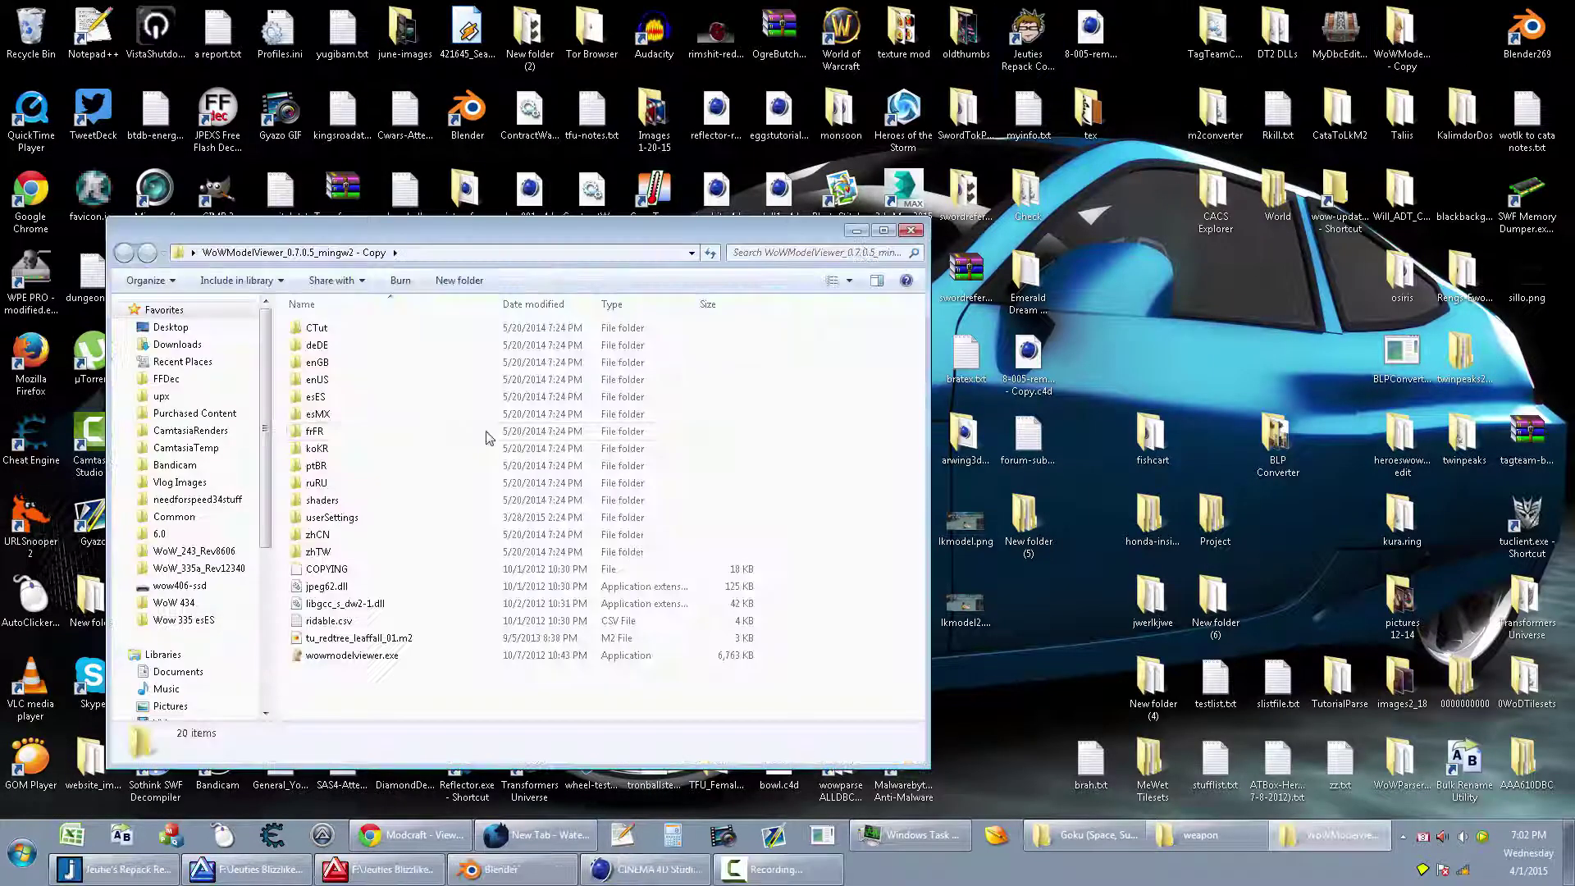
left_click(349, 659)
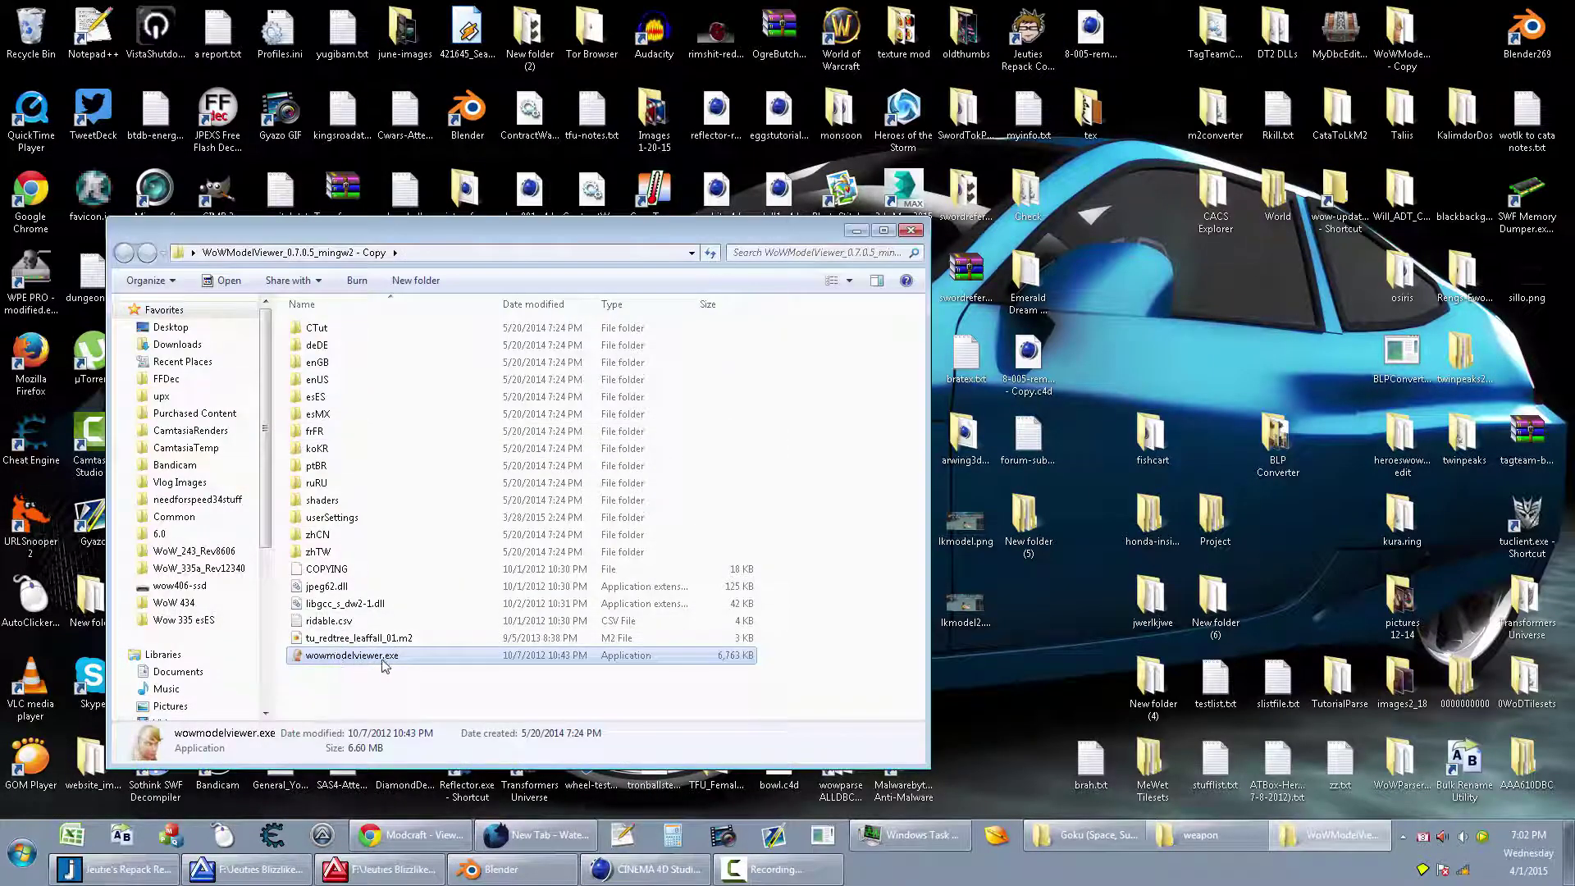
double_click(382, 665)
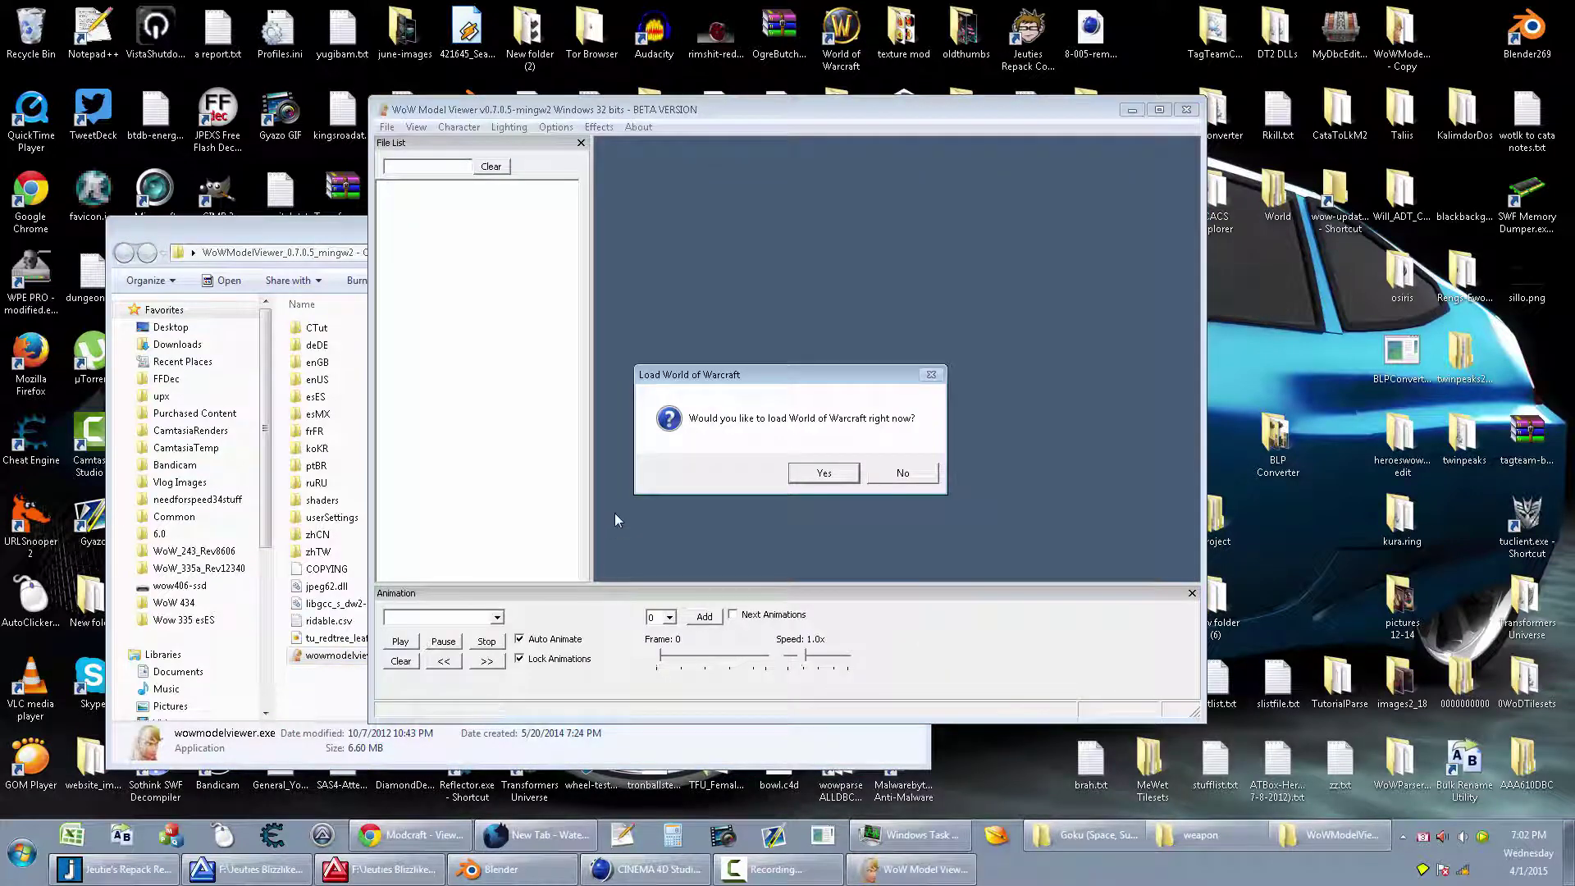
left_click(856, 474)
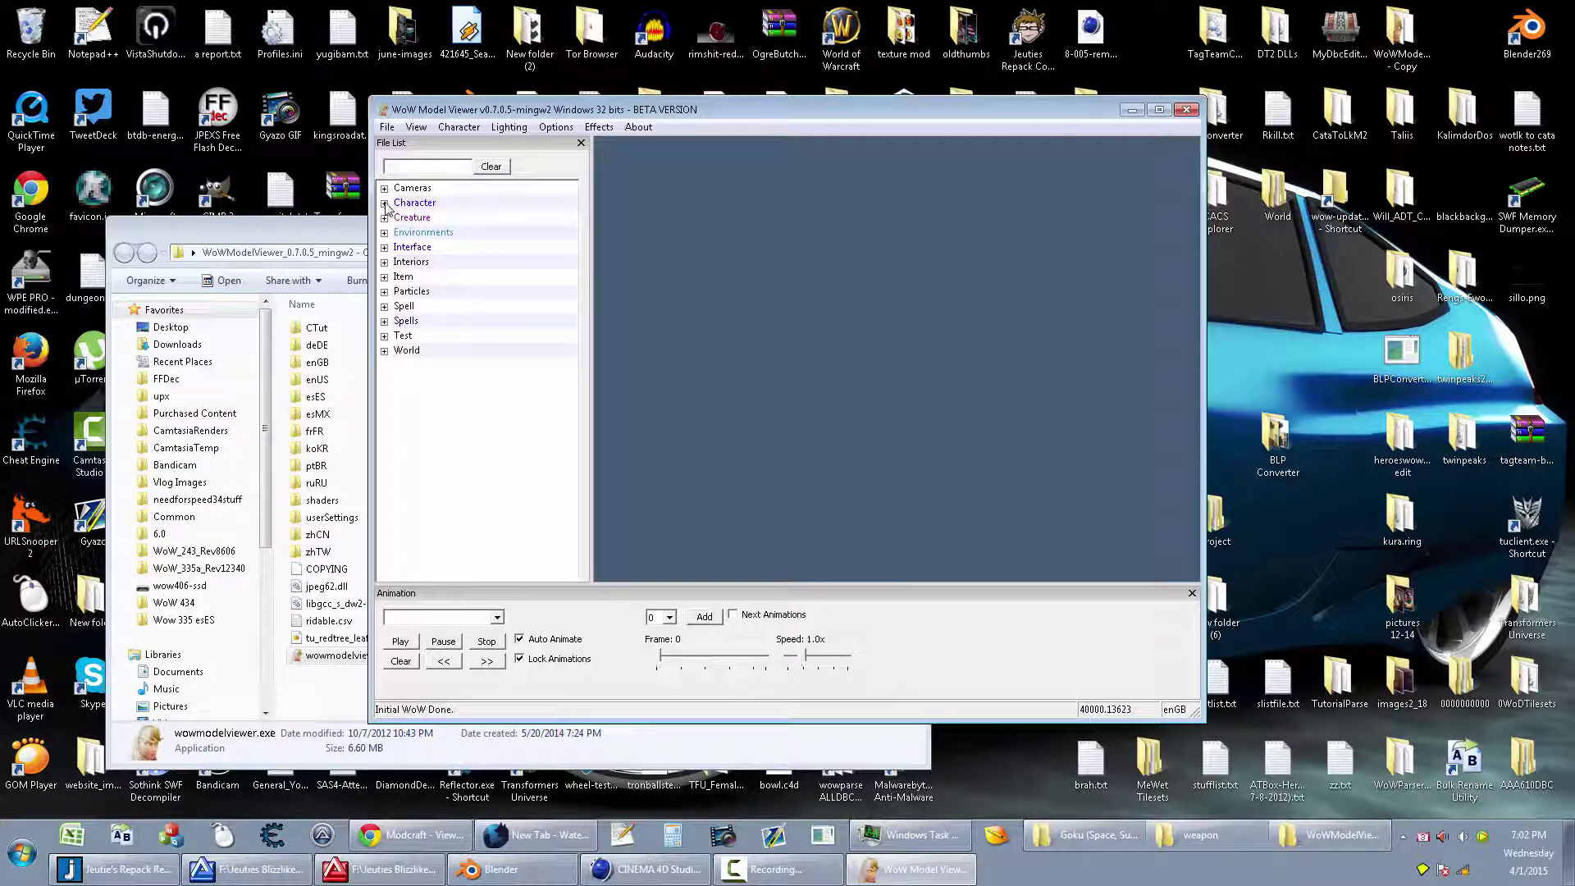
left_click(23, 854)
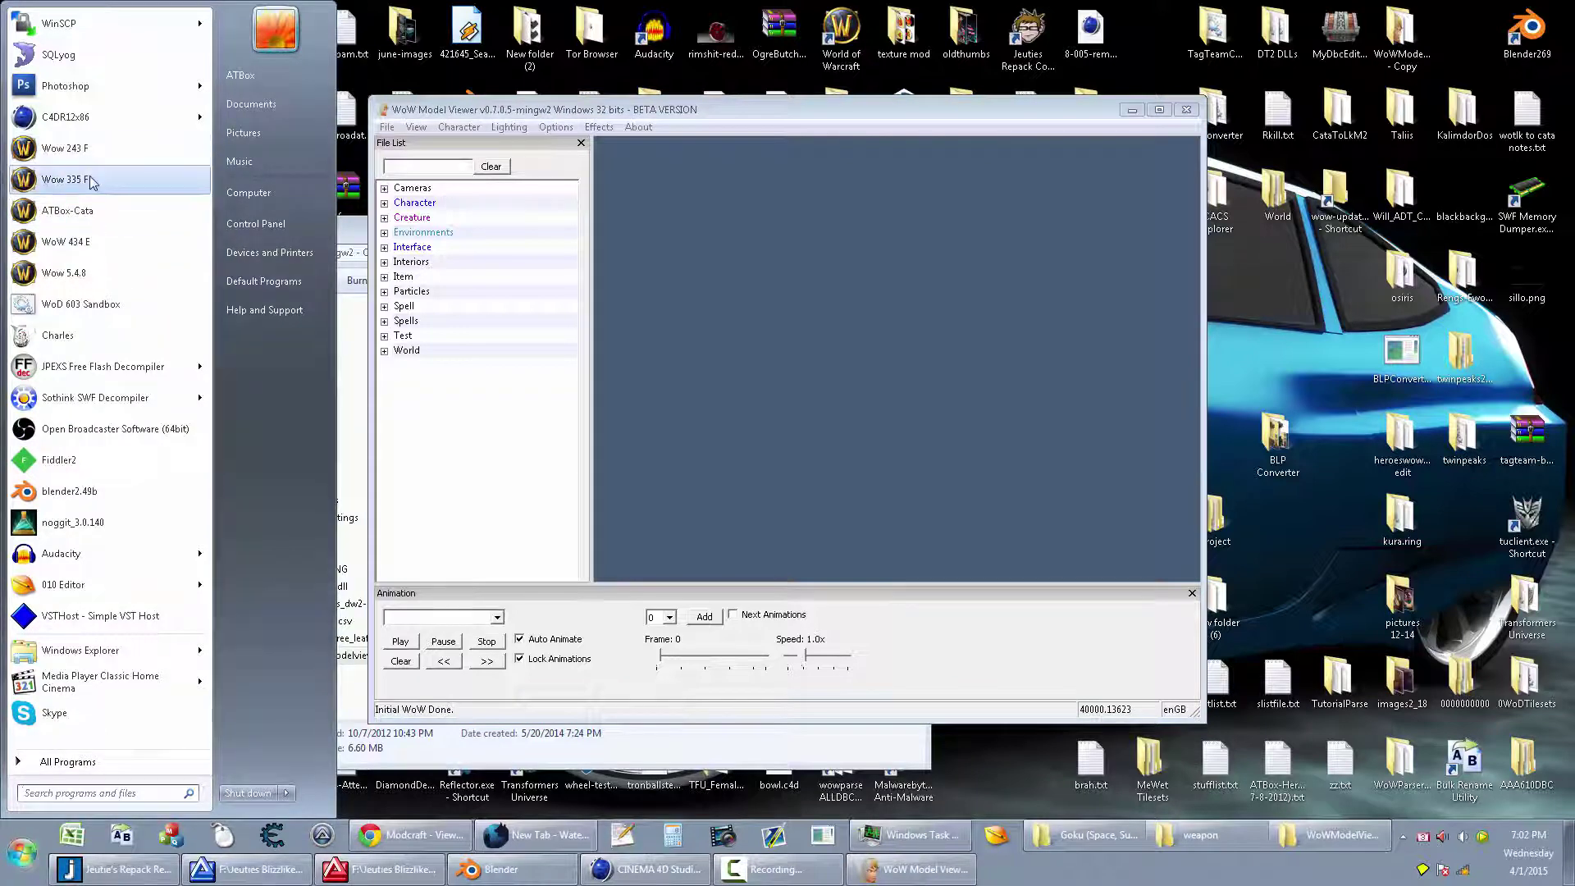
Step: Launch Wow 335 F from the Start menu and log in
left_click(62, 178)
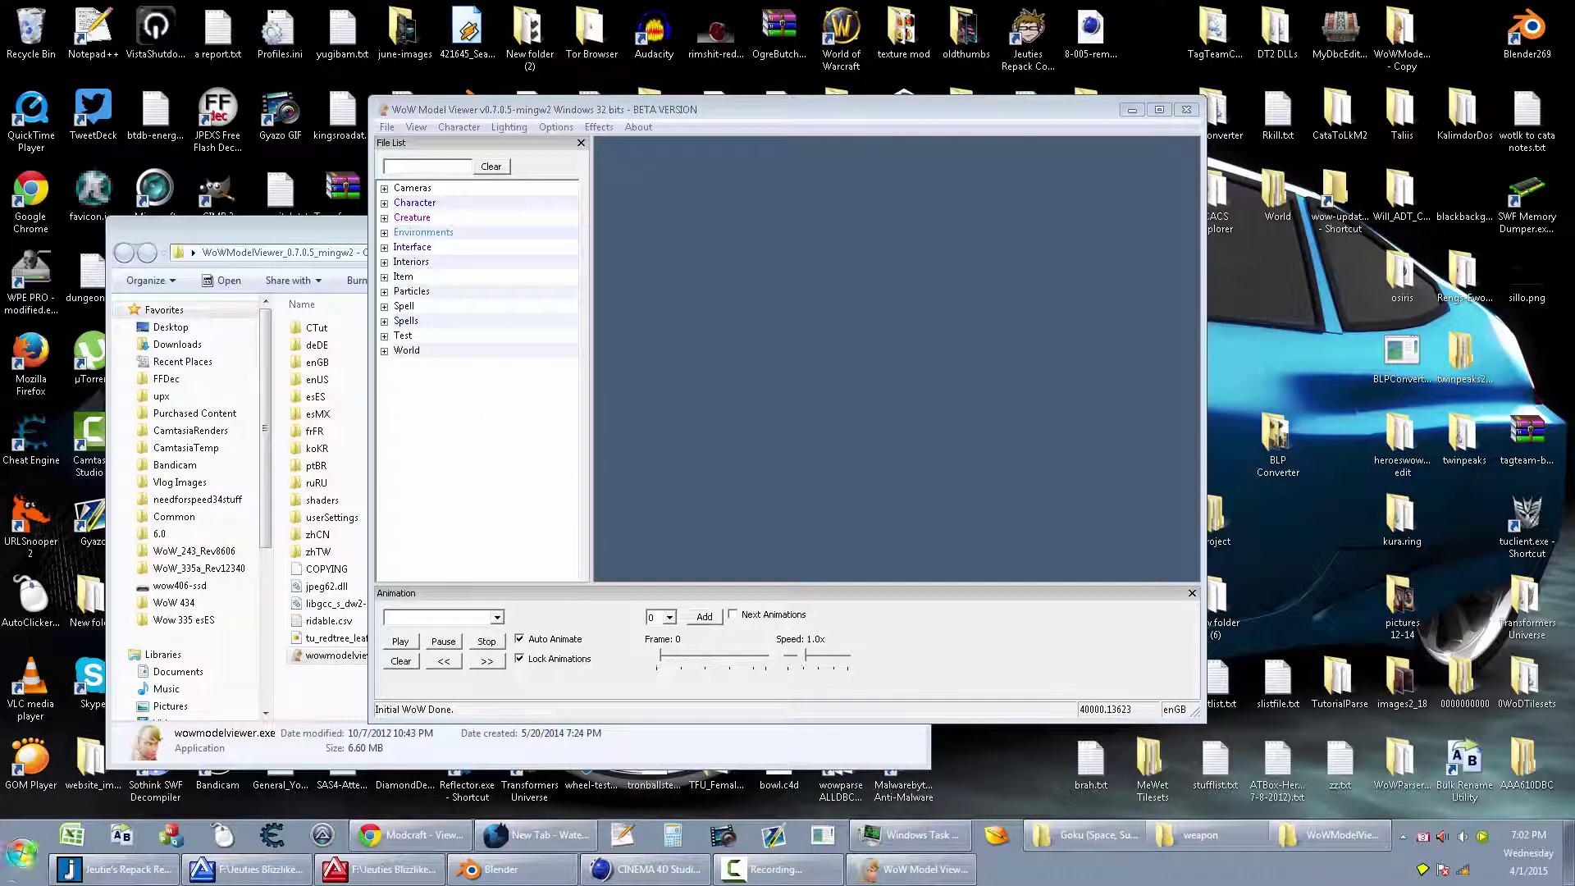
left_click(20, 854)
left_click(21, 852)
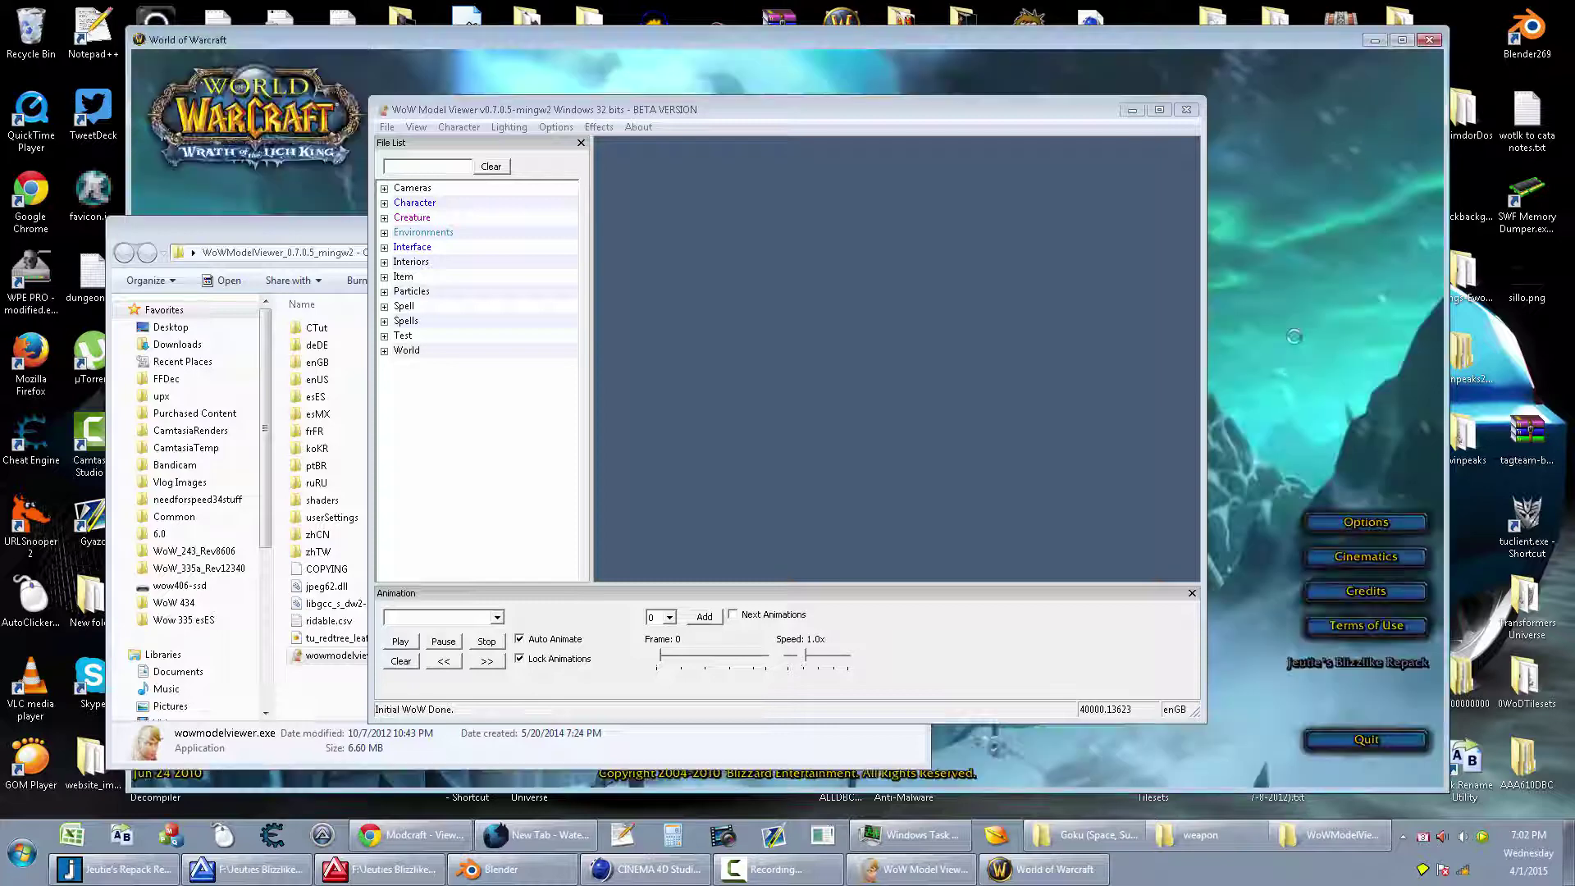
left_click(1295, 334)
key("Return")
Step: Preview the druid, mage, level 3 warrior, level 1 rogue and death knight characters
left_click(1268, 370)
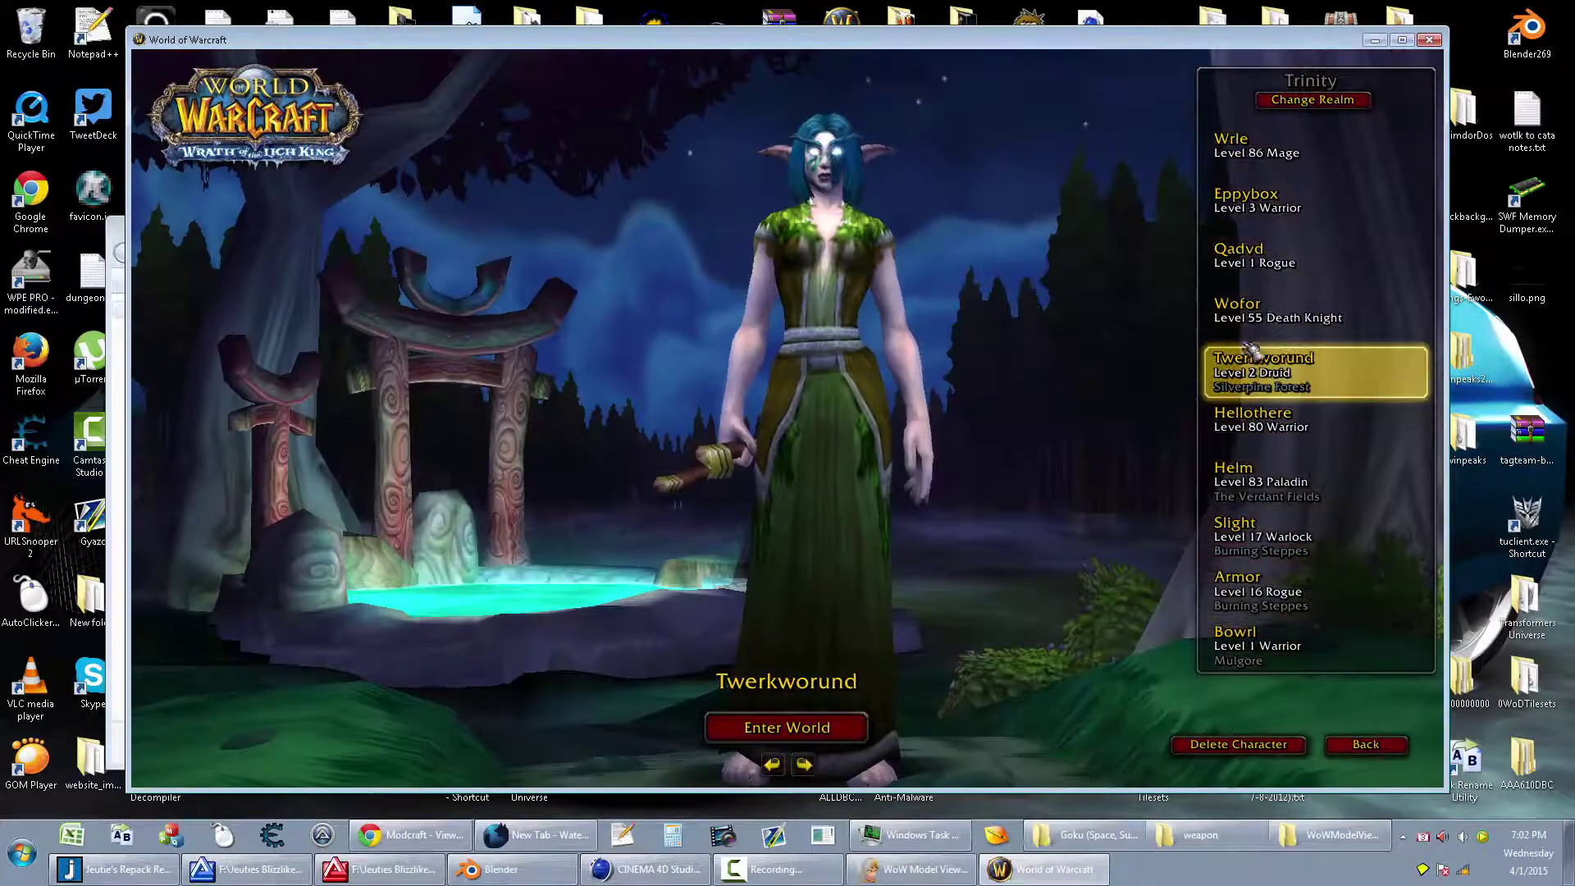
left_click(1280, 145)
left_click(1283, 203)
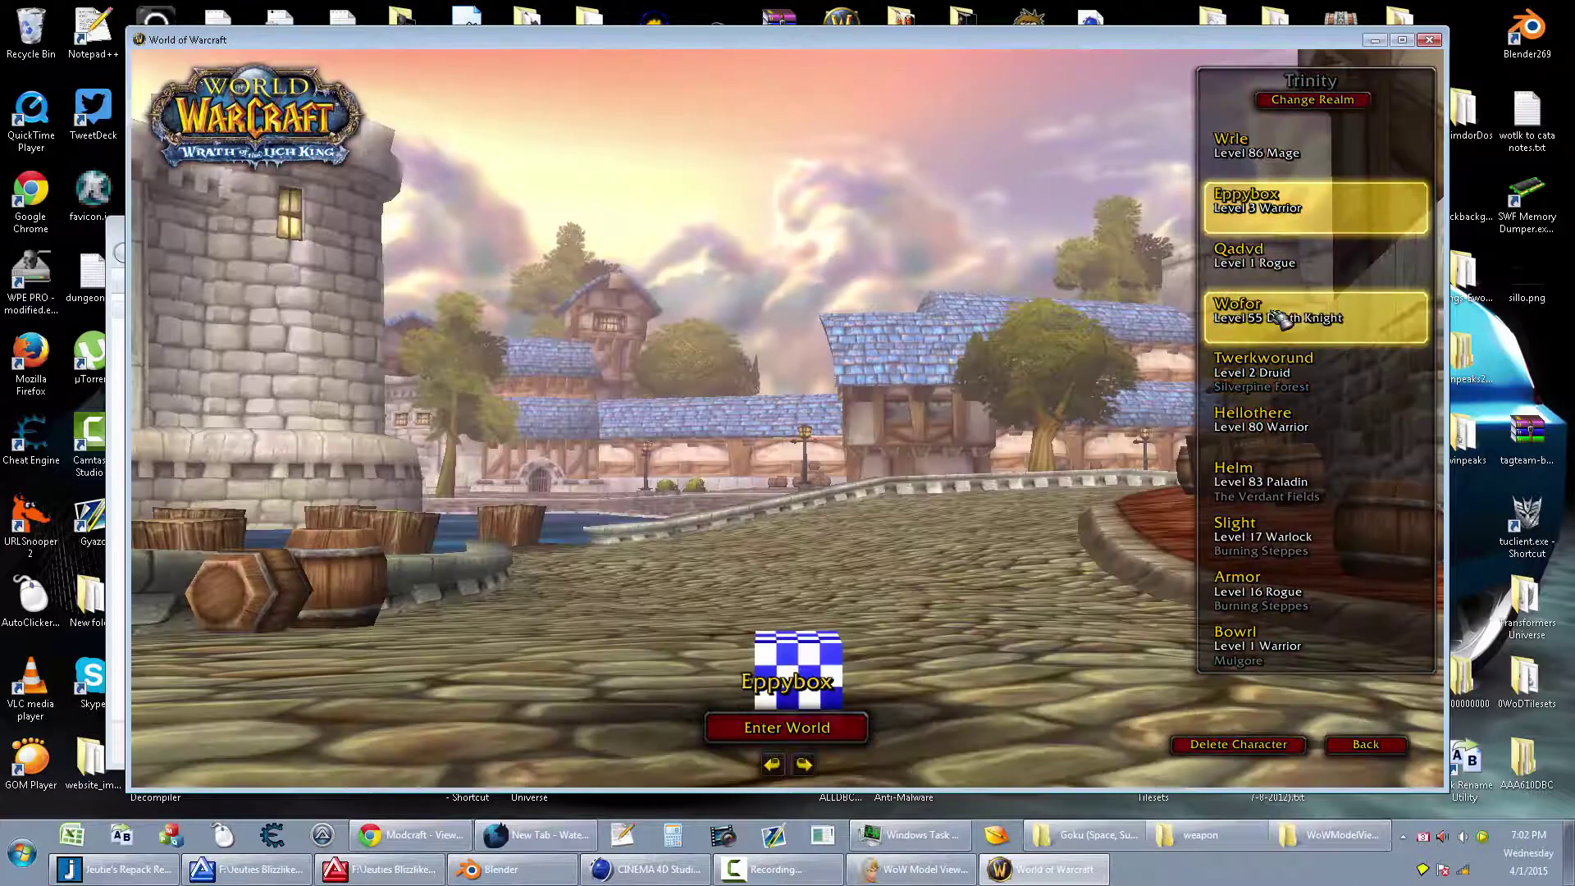
left_click(1280, 256)
left_click(1283, 317)
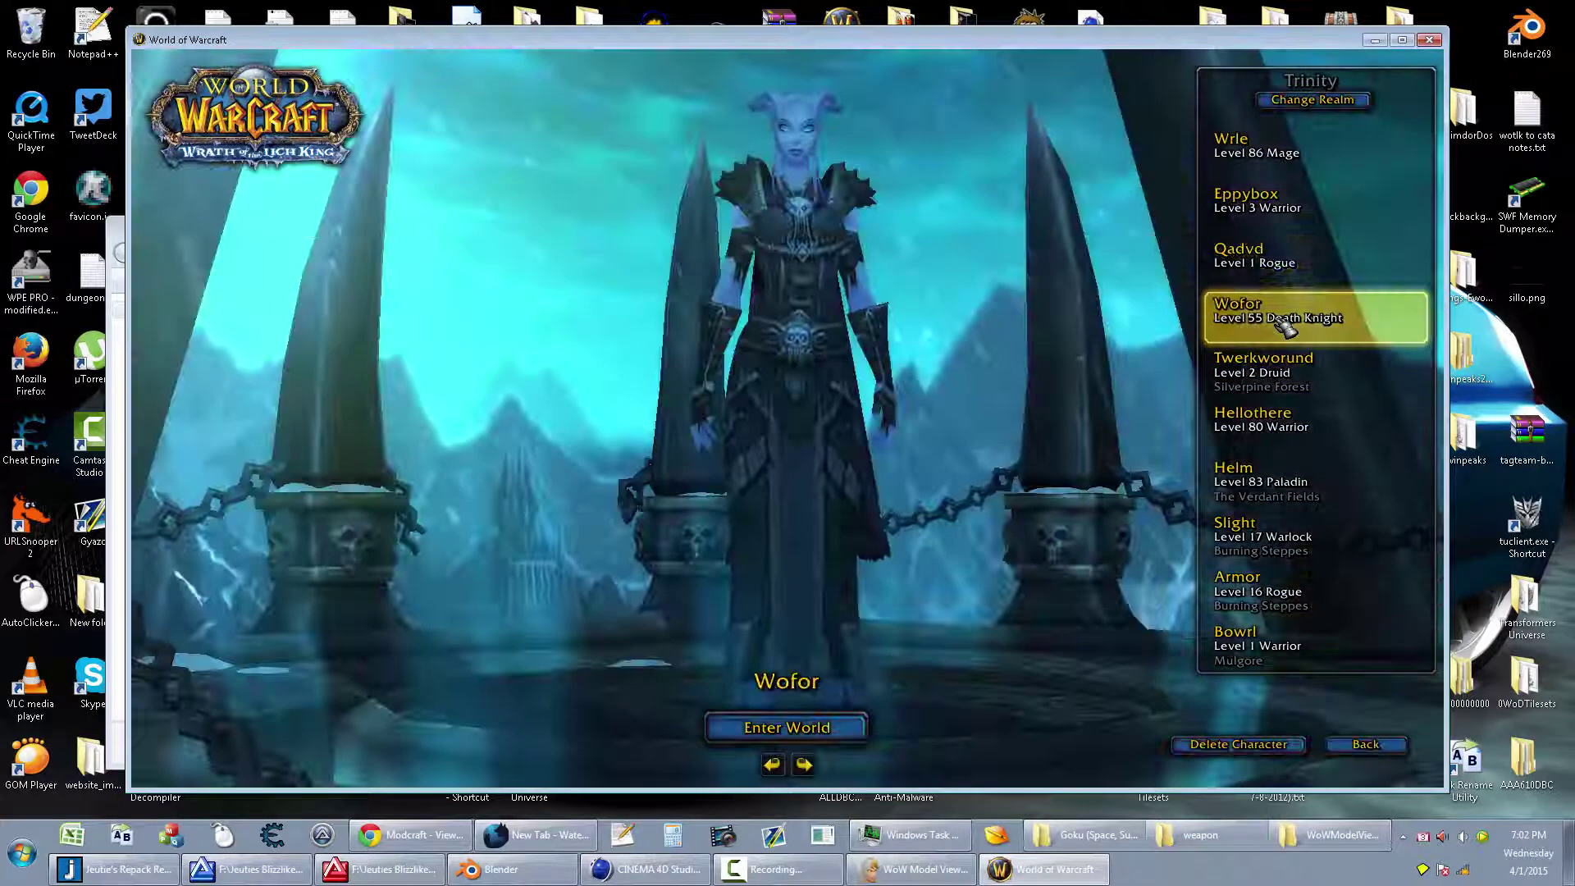
mouse_move(887, 419)
left_mouse_down()
mouse_move(945, 420)
mouse_move(800, 424)
mouse_move(960, 430)
left_mouse_up()
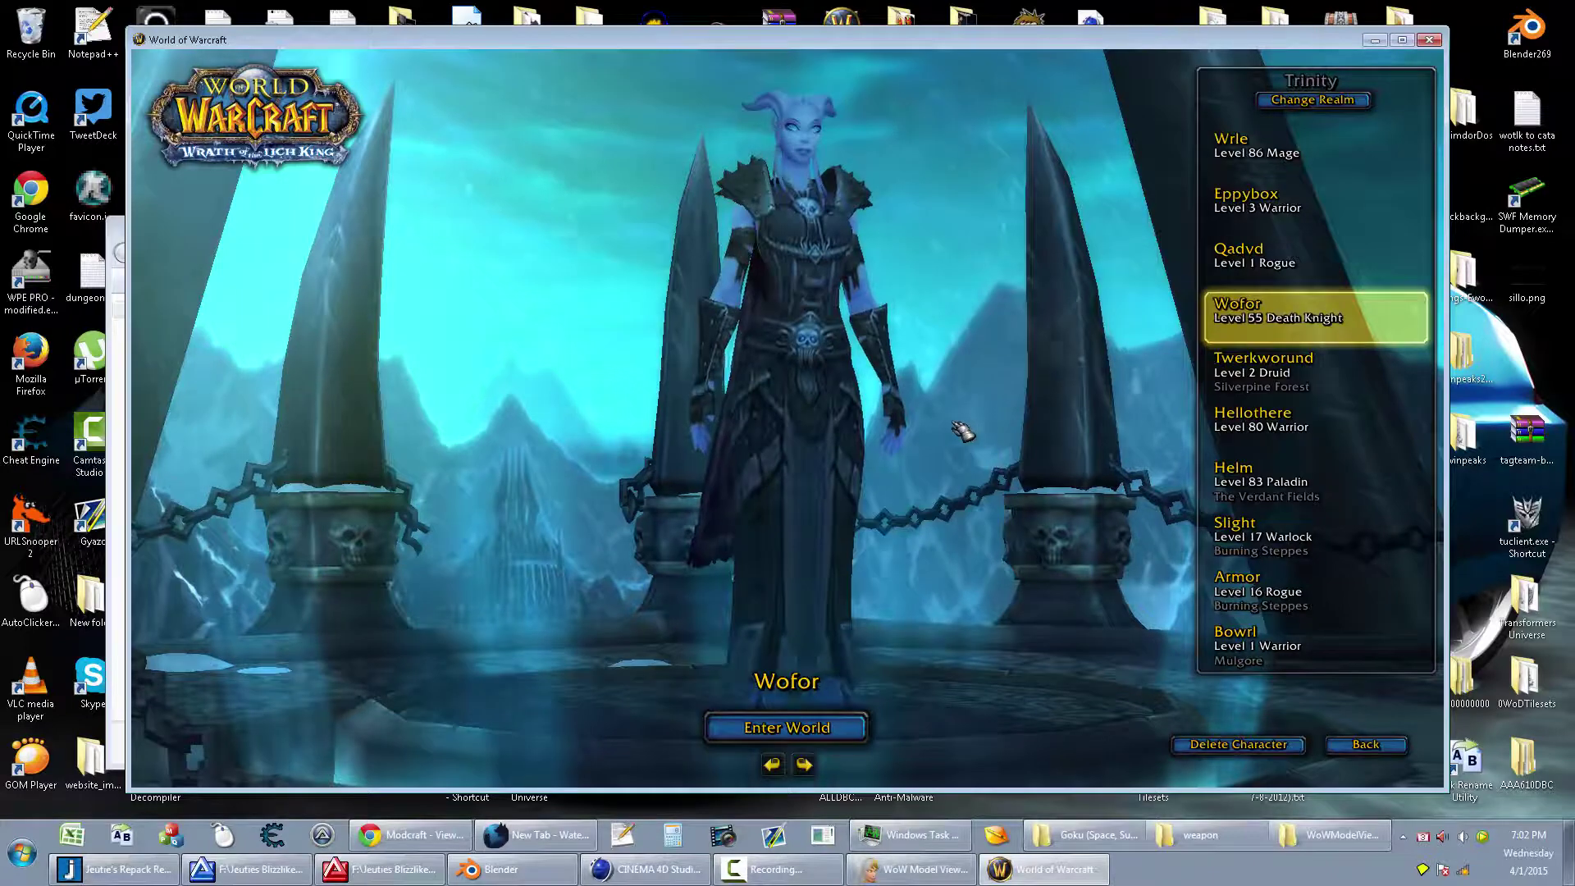
left_click(1253, 372)
left_click(1280, 314)
left_click_drag(821, 521, 754, 601)
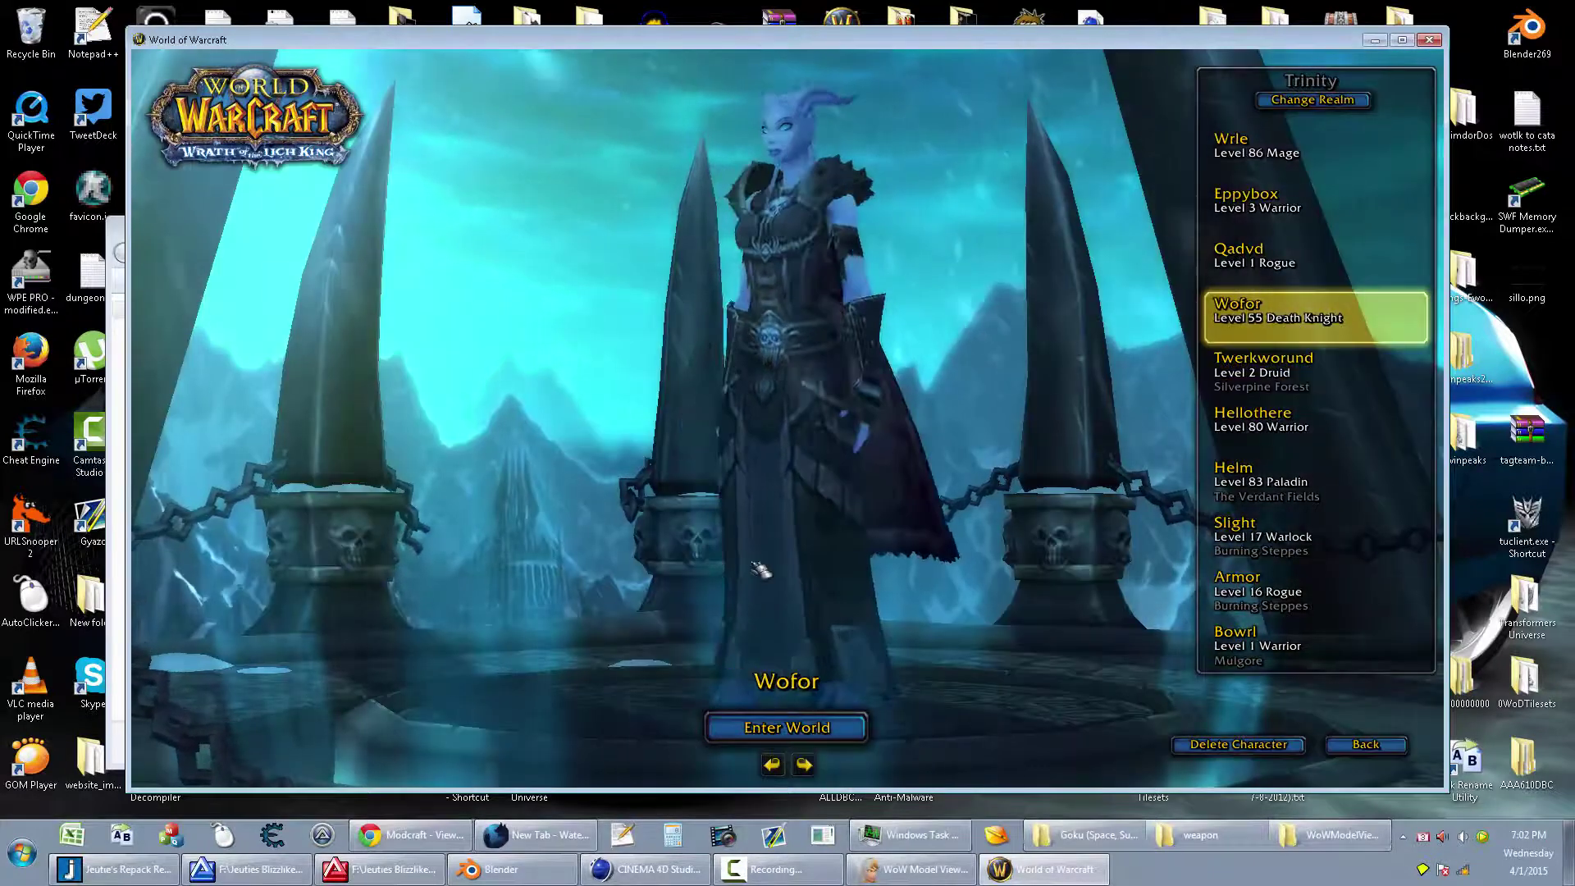
Step: Preview the druid, level 80 warrior, paladin, warlock, level 16 rogue and tauren warrior
left_click(1256, 370)
left_click(1255, 420)
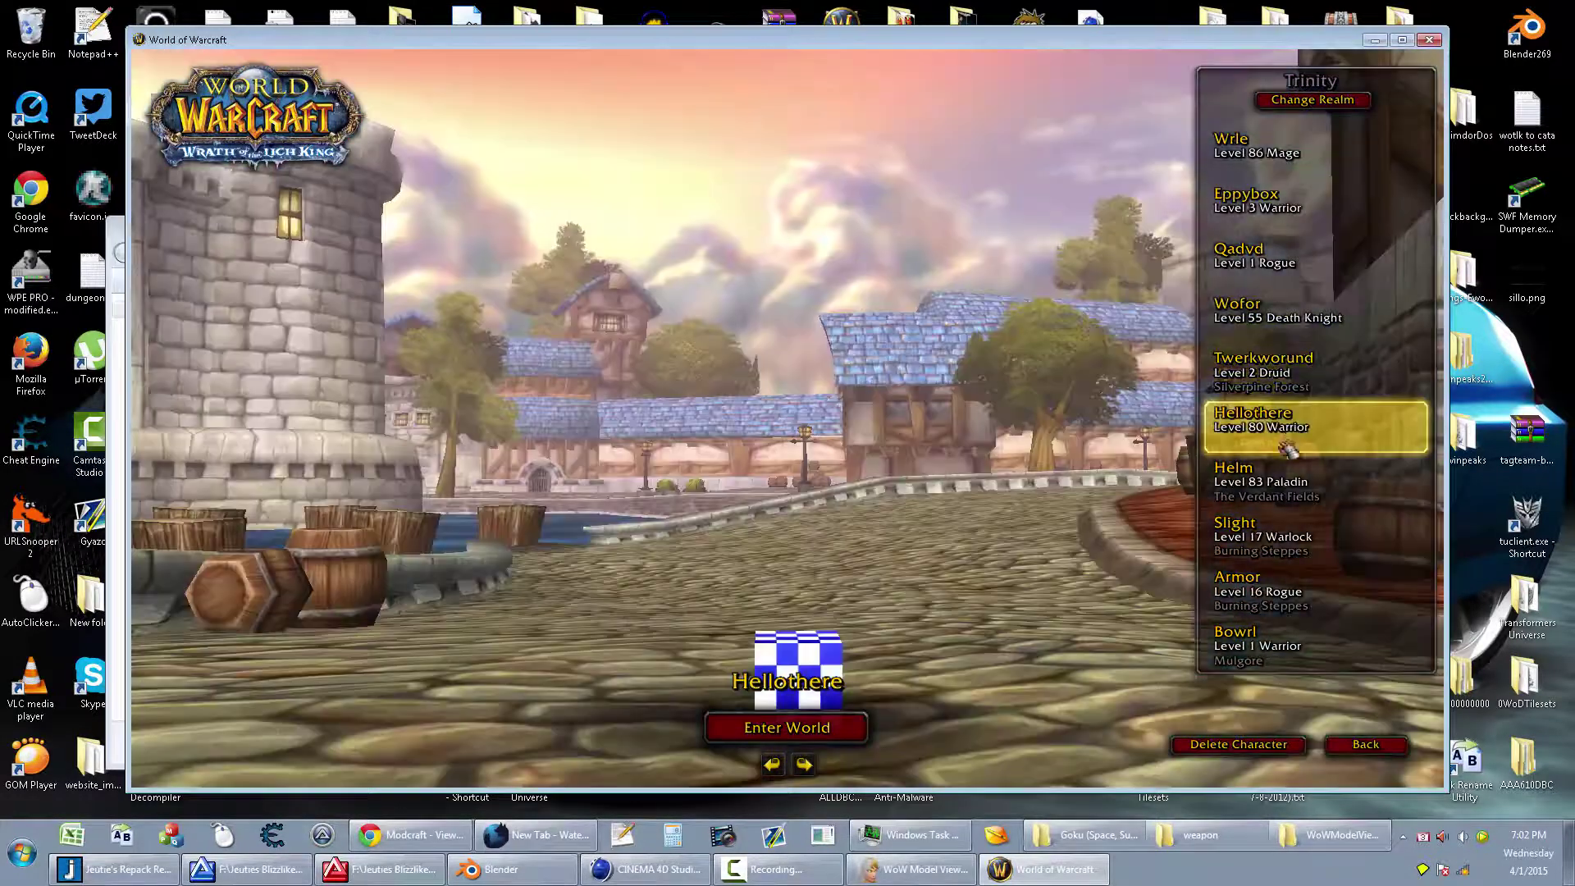
left_click(1280, 480)
left_click(1274, 535)
left_click(1267, 480)
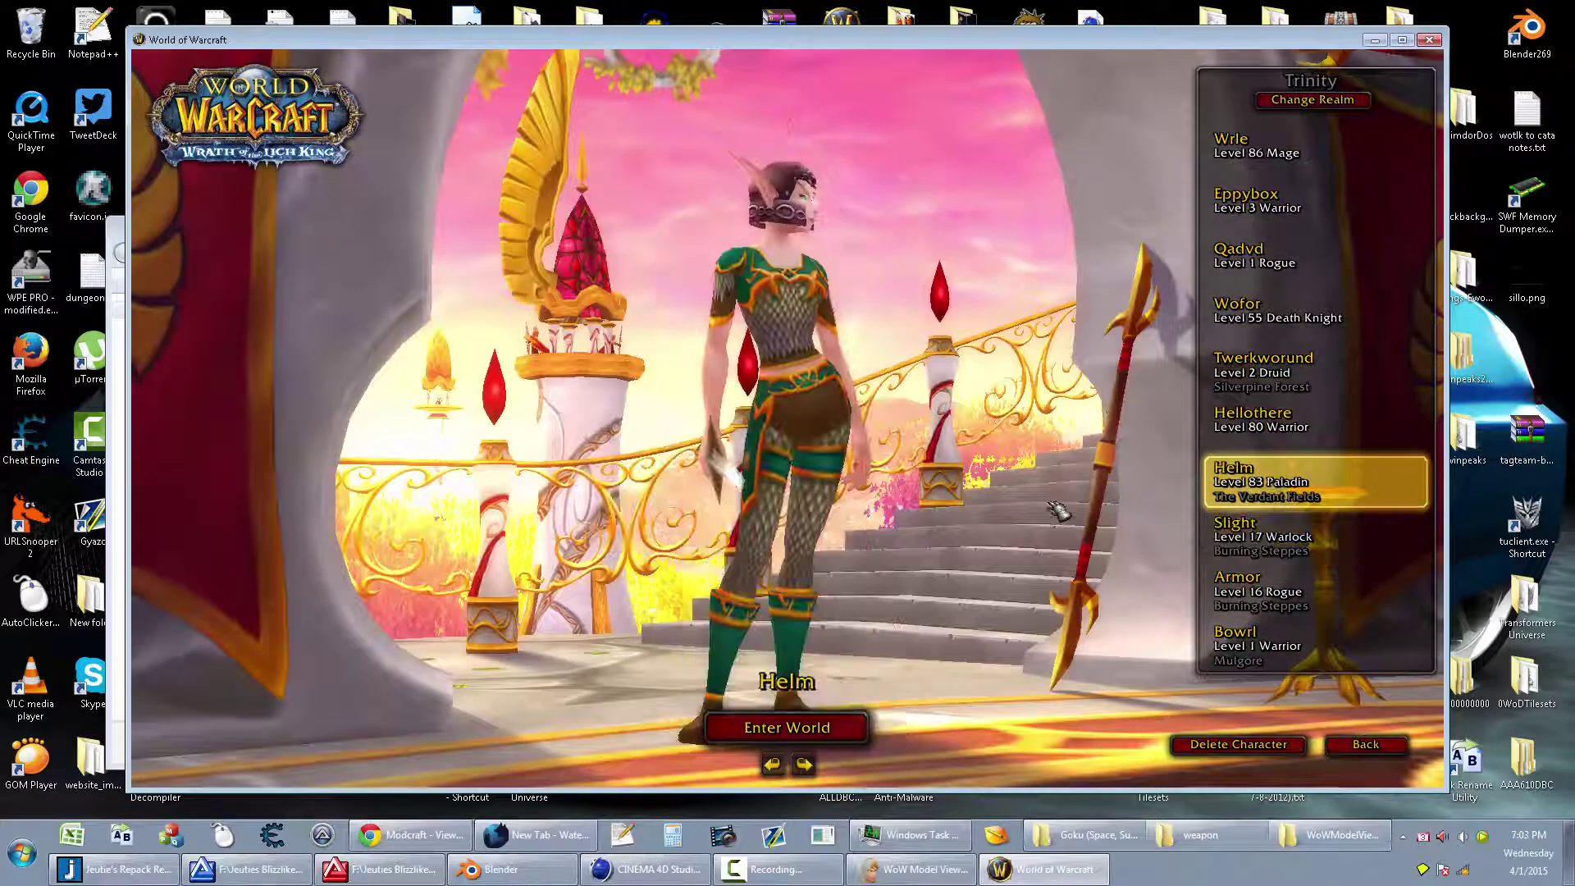
key("Down")
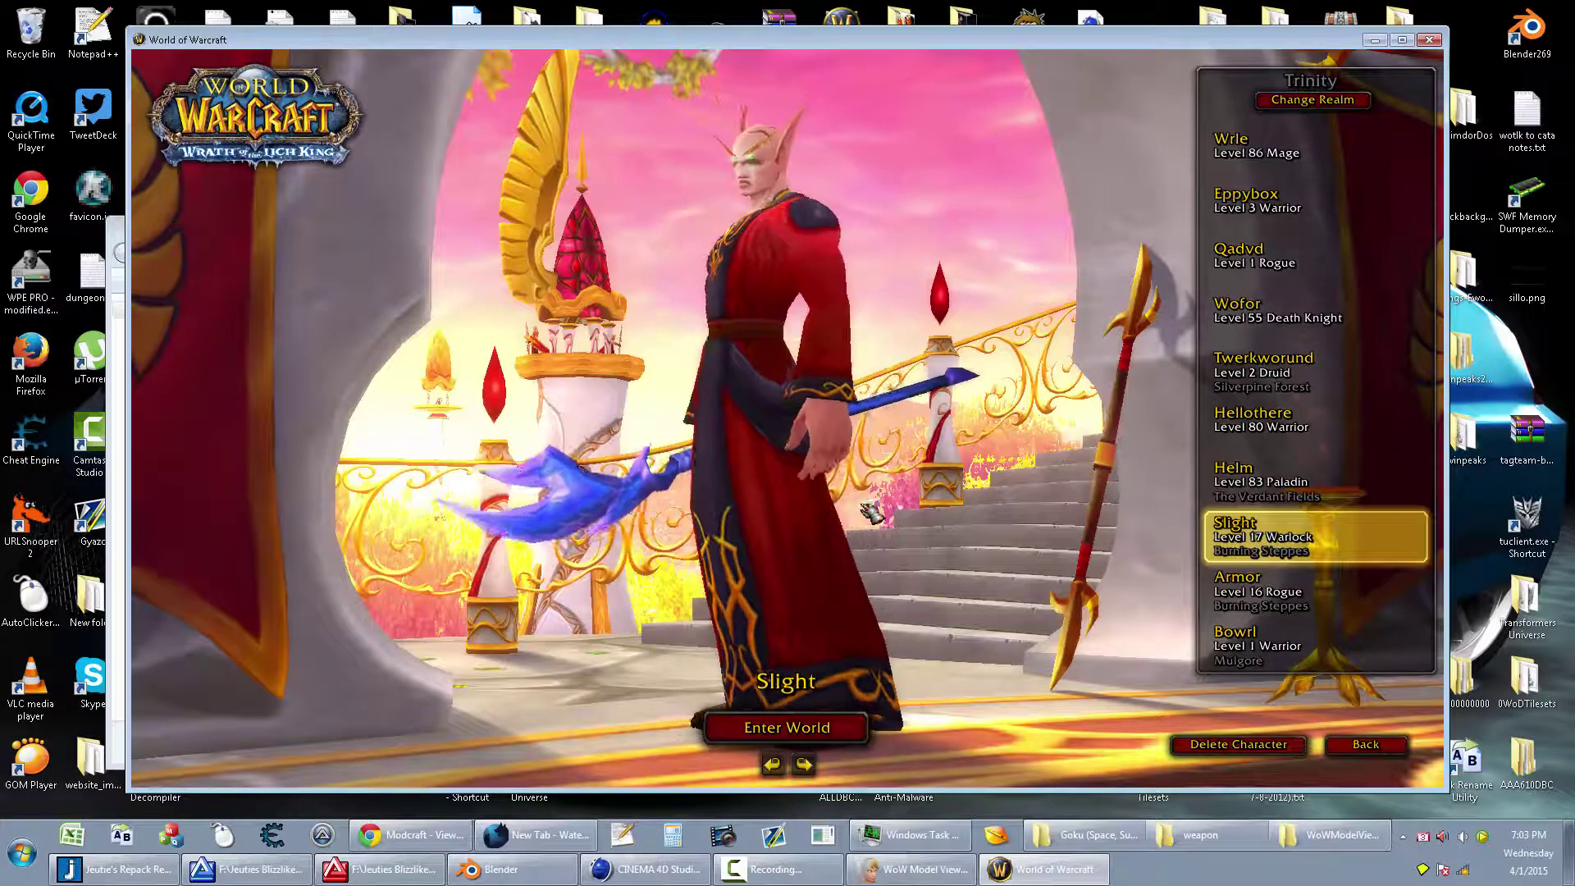
left_click(1267, 590)
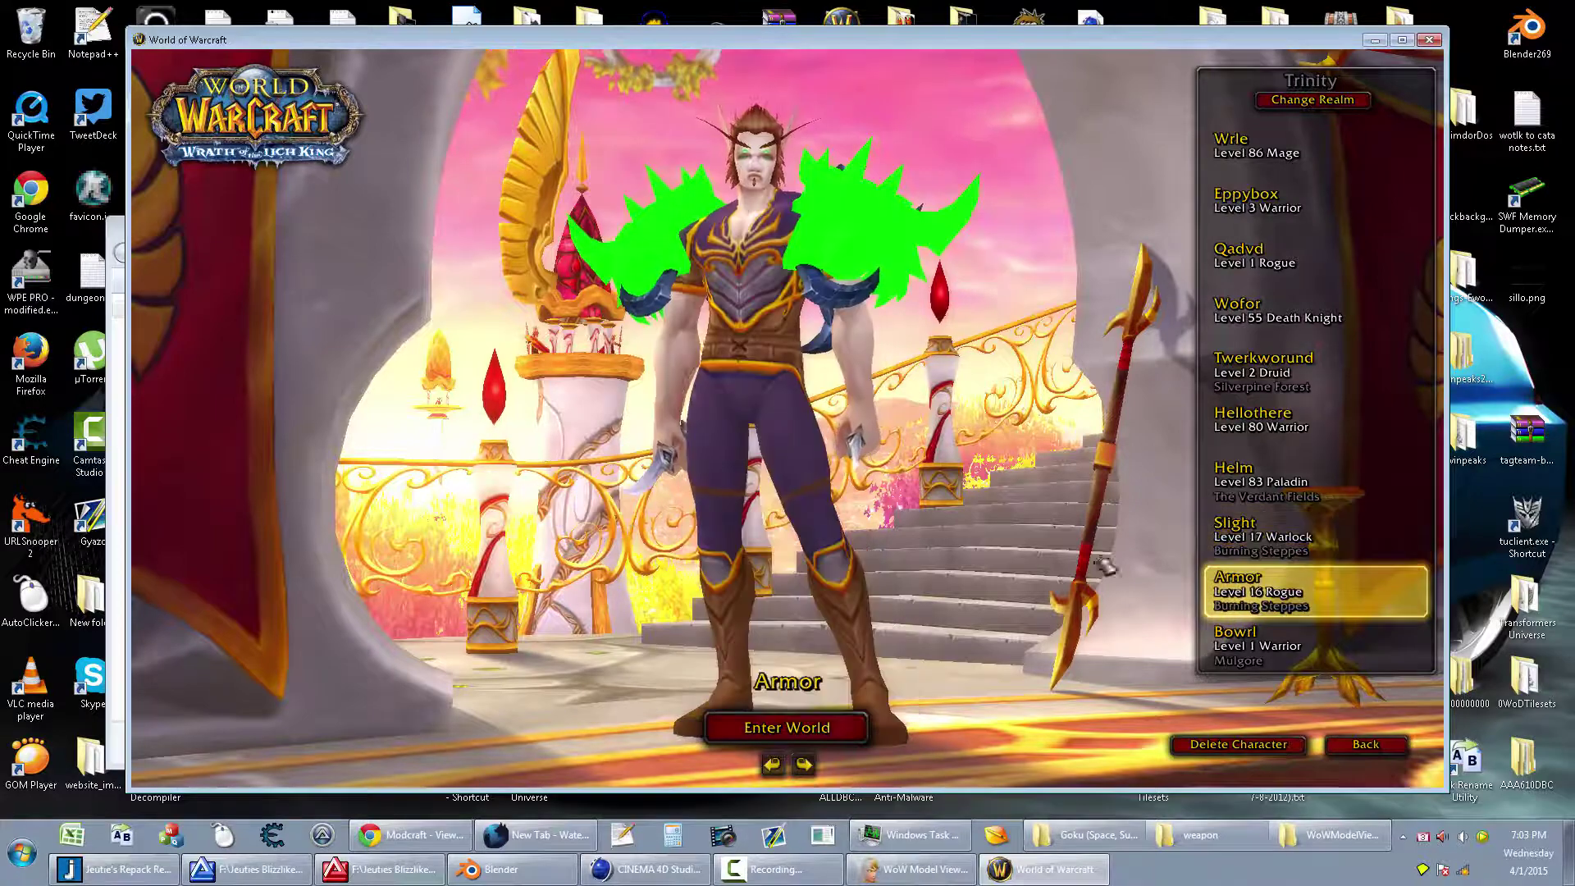
left_click(1295, 649)
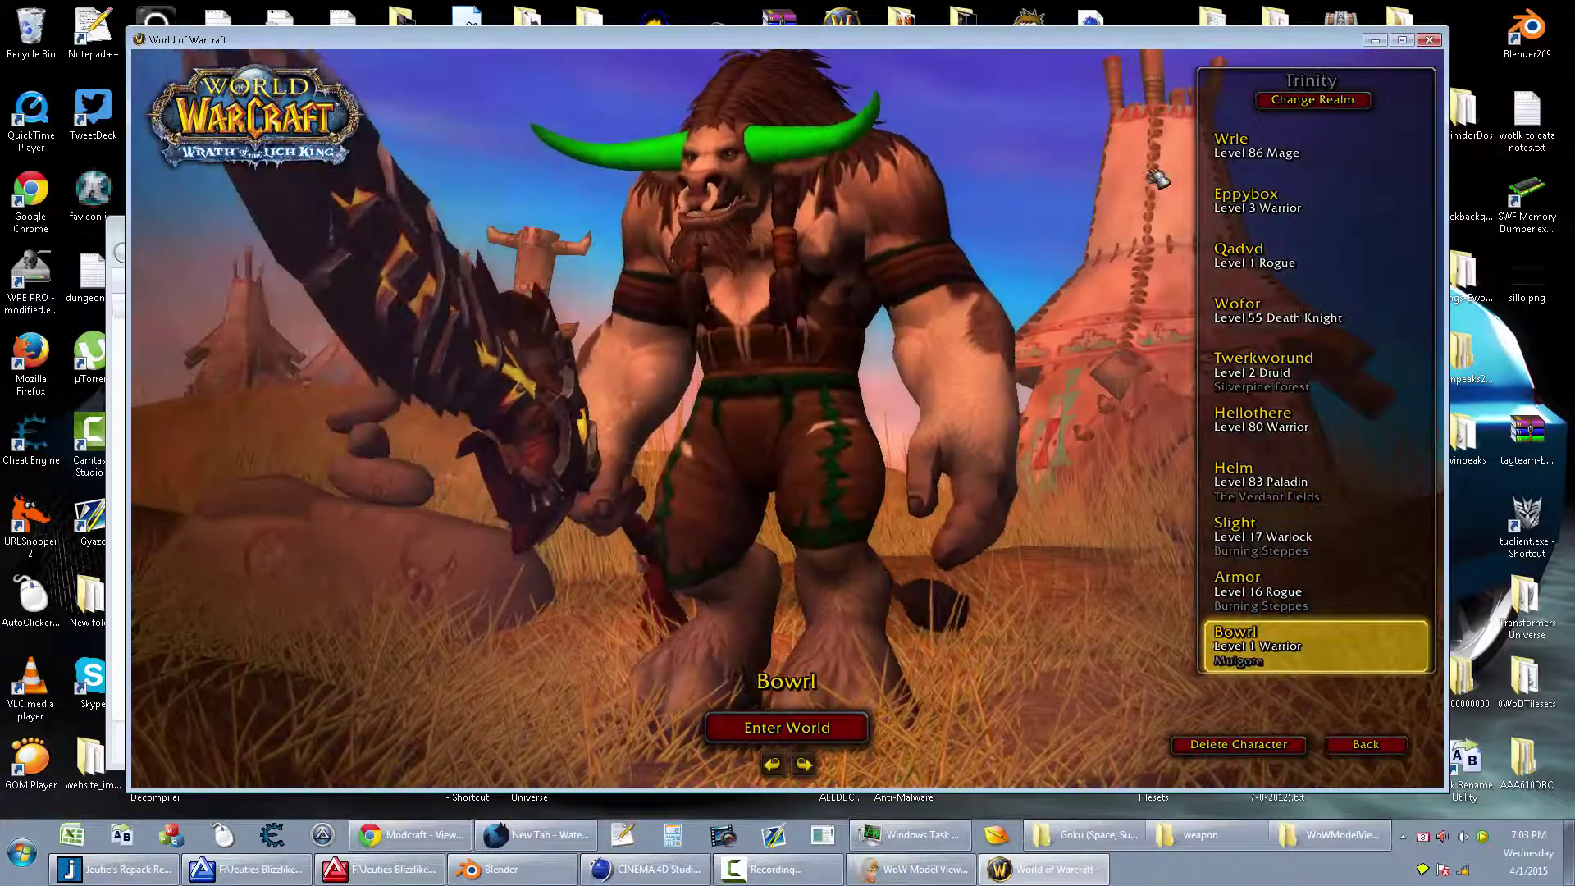
Step: Quit WoW and open the Wow 335 F install folder from the shortcut's Properties
left_click(1429, 39)
left_click(22, 855)
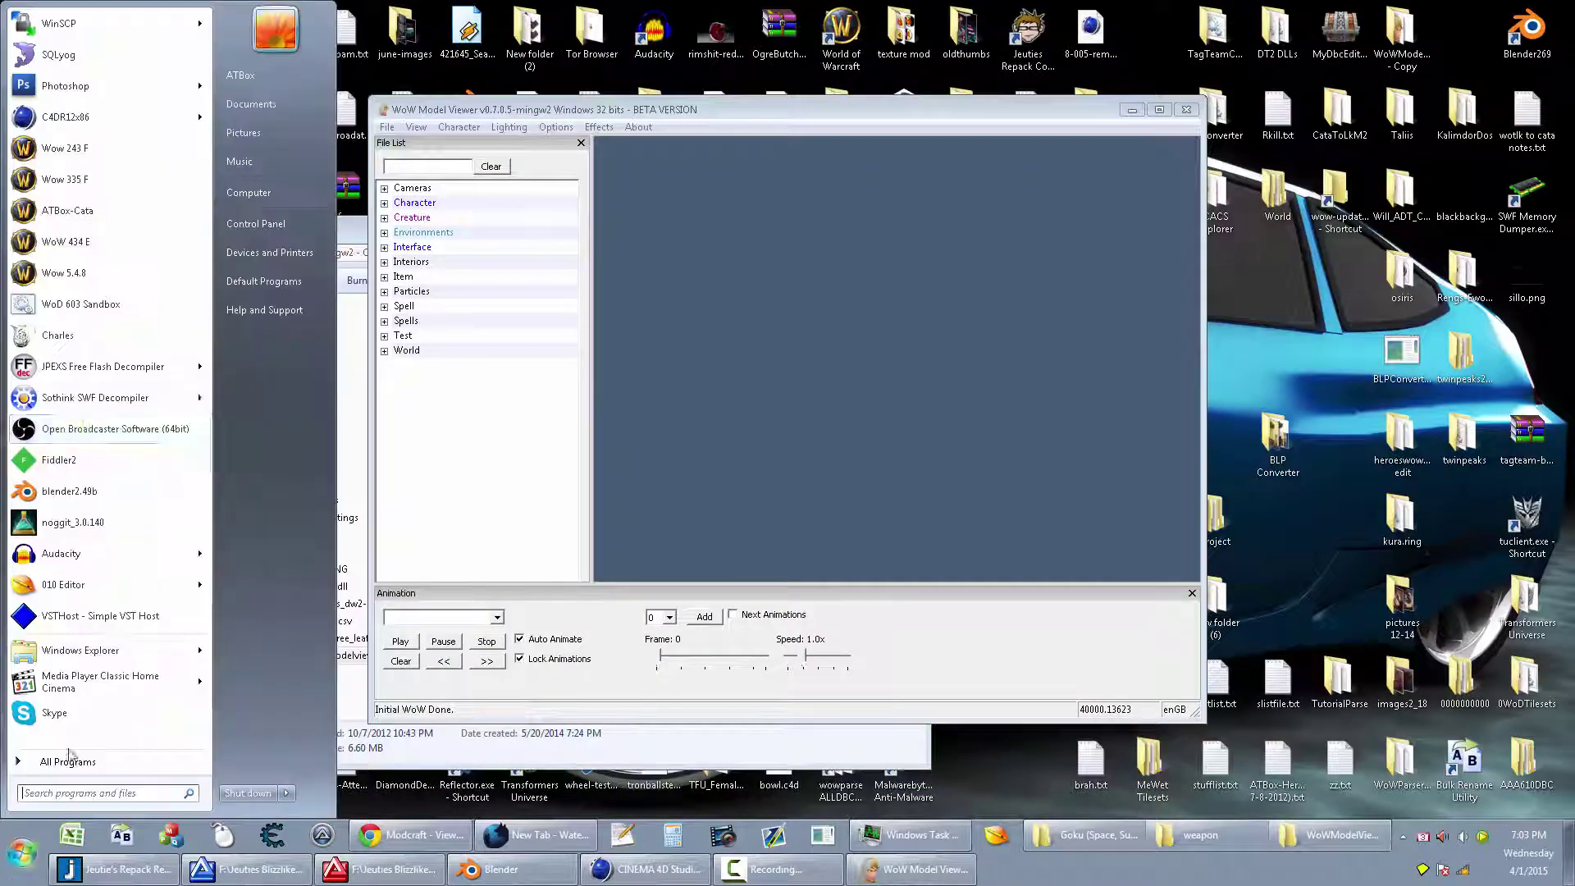
right_click(84, 175)
left_click(175, 294)
left_click(253, 595)
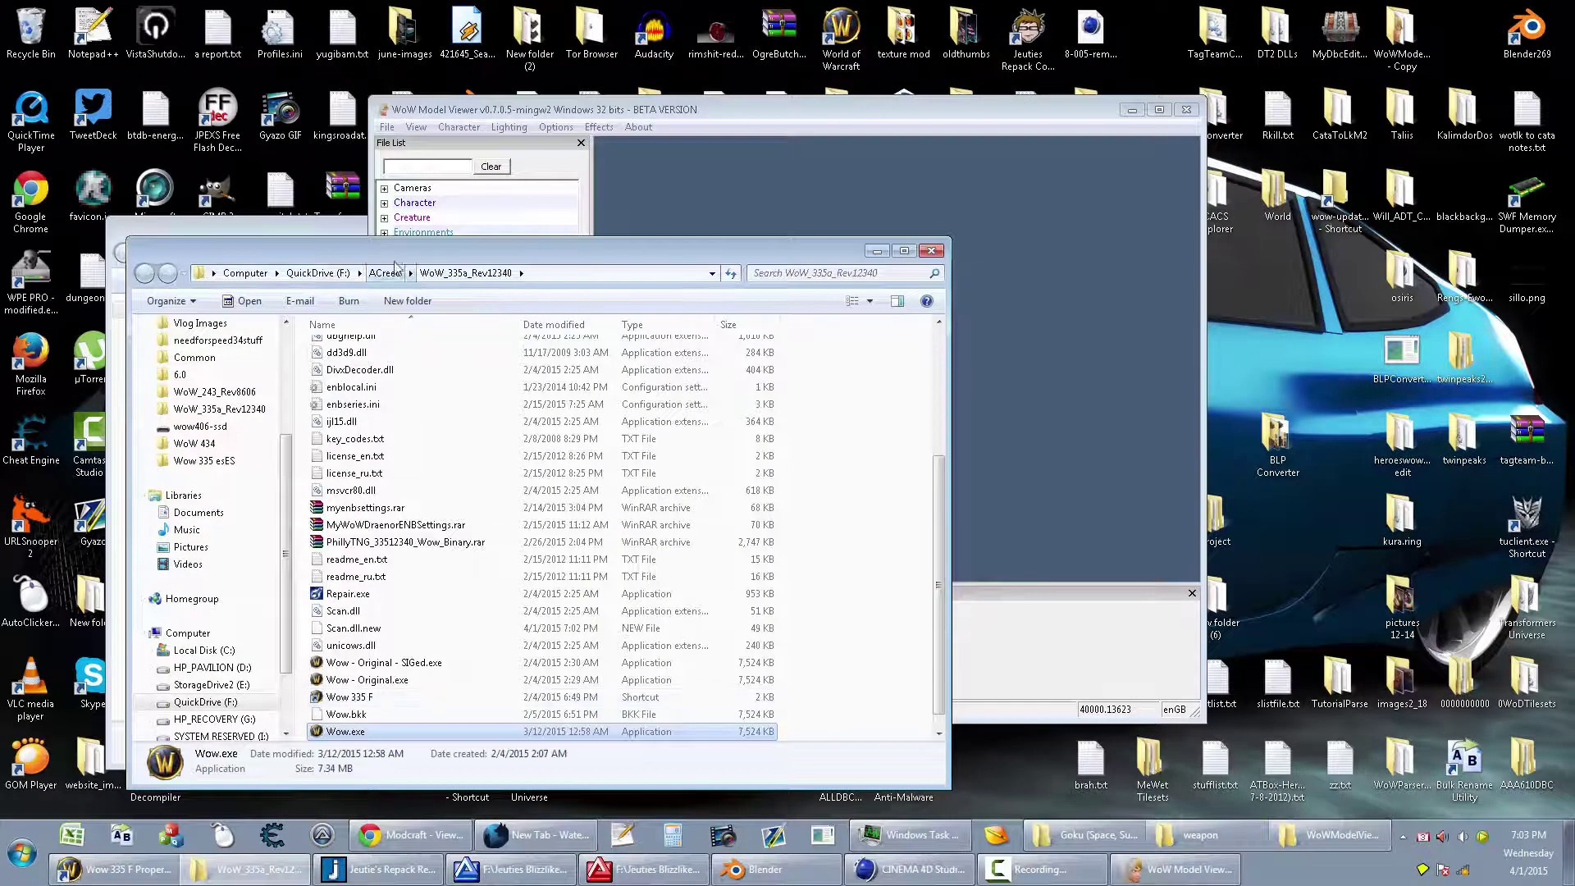
left_click_drag(542, 257, 779, 250)
left_click(345, 711)
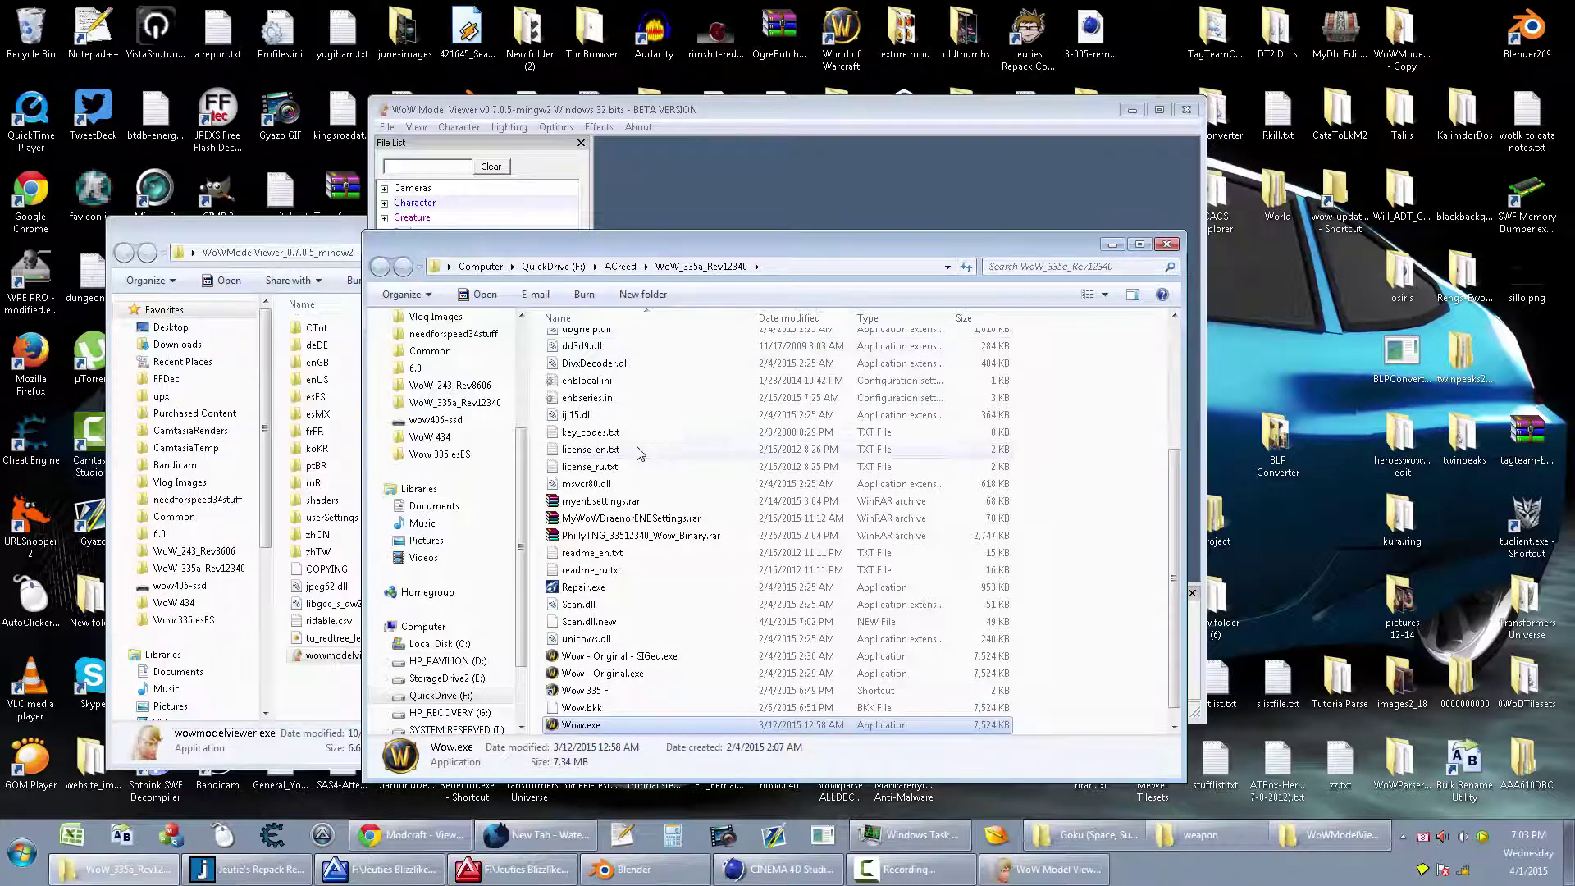
scroll(638, 454, "up", 10)
Step: Move patch-H.MPQ from Data into MyPatches, then relaunch WoW and minimize Explorer
double_click(603, 359)
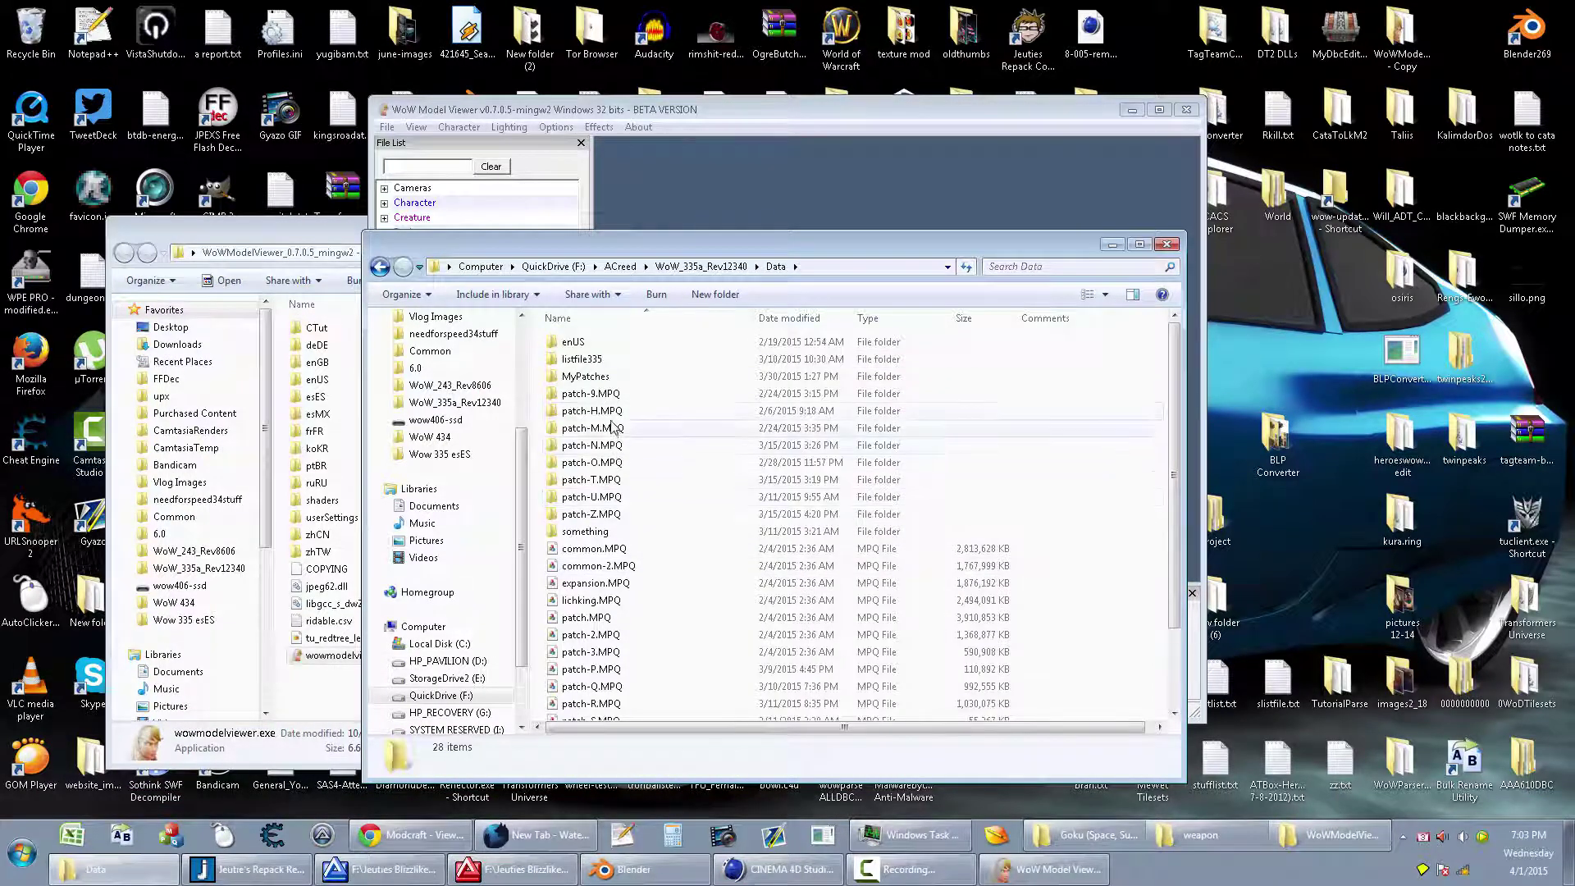
left_click_drag(597, 411, 583, 382)
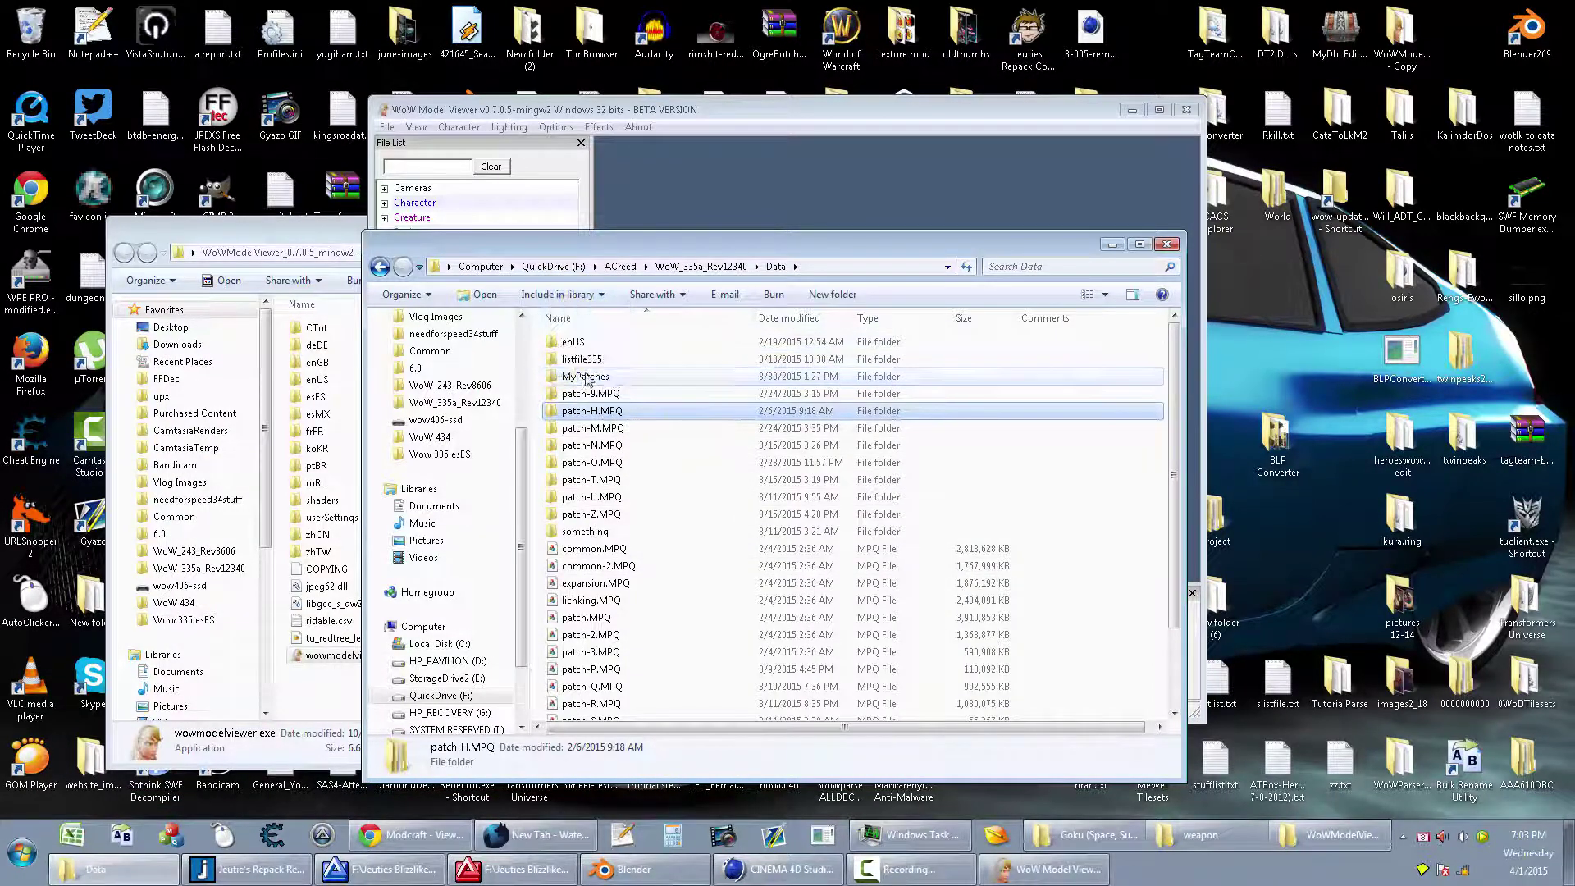
left_click(21, 853)
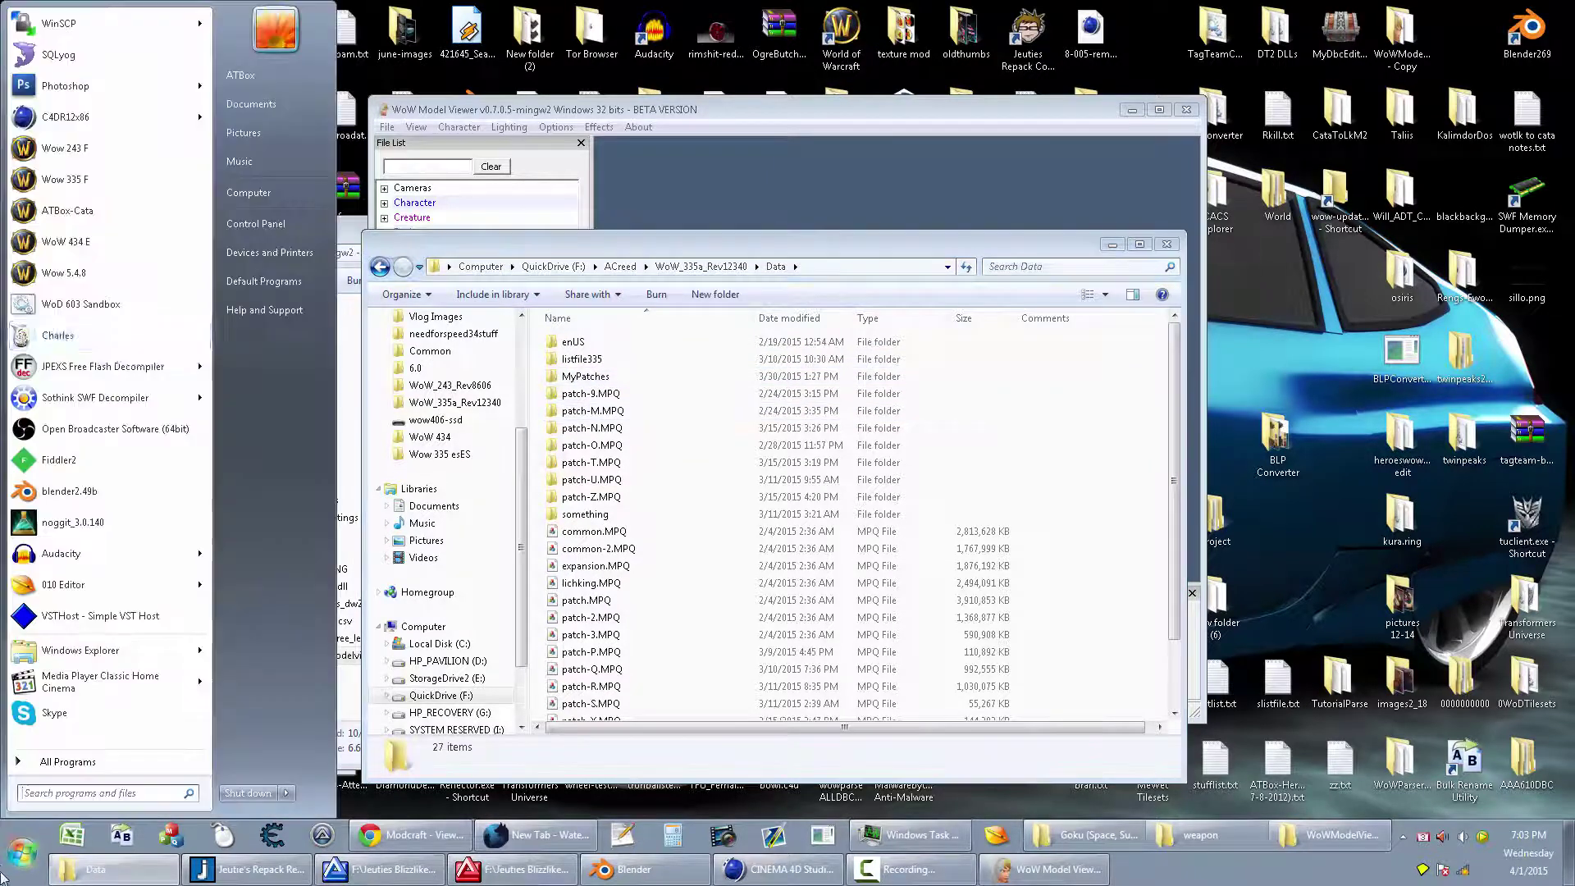
left_click(92, 182)
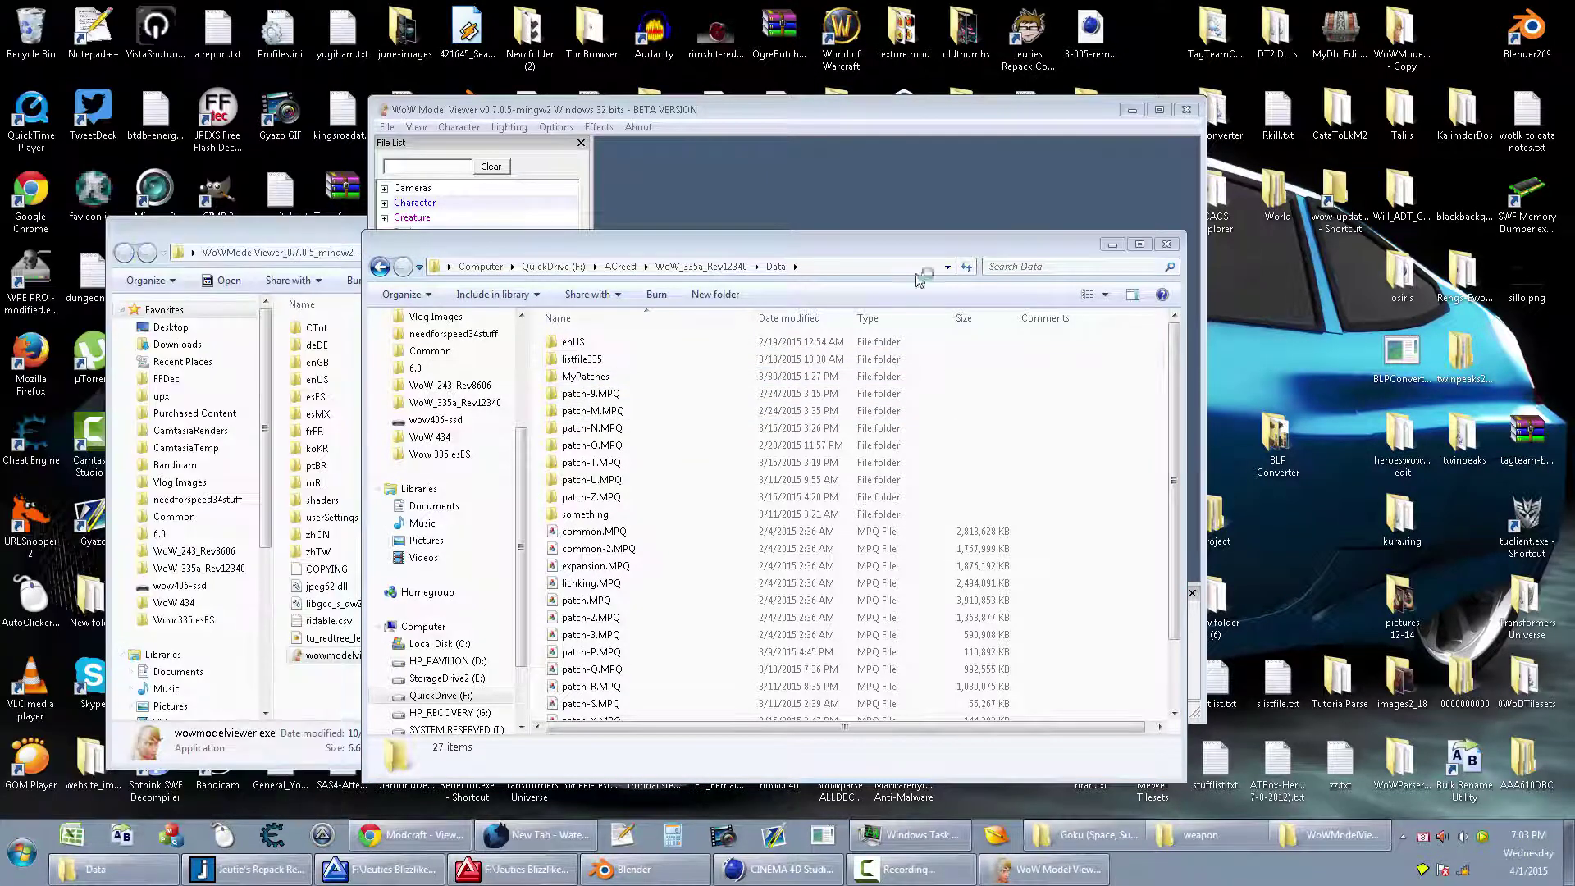
left_click(1114, 242)
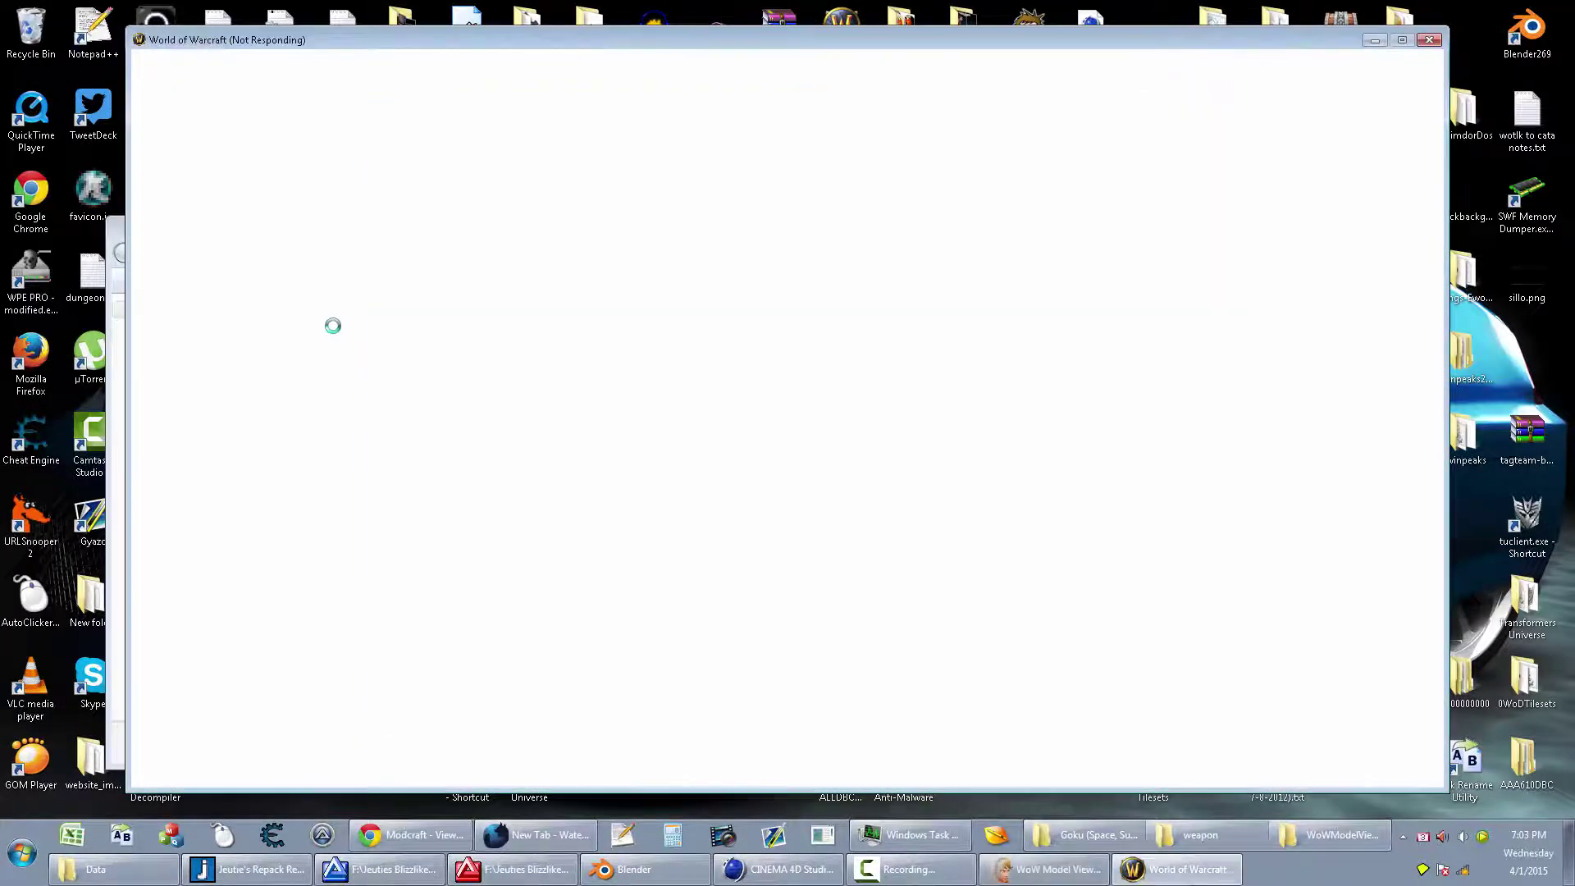
type("***")
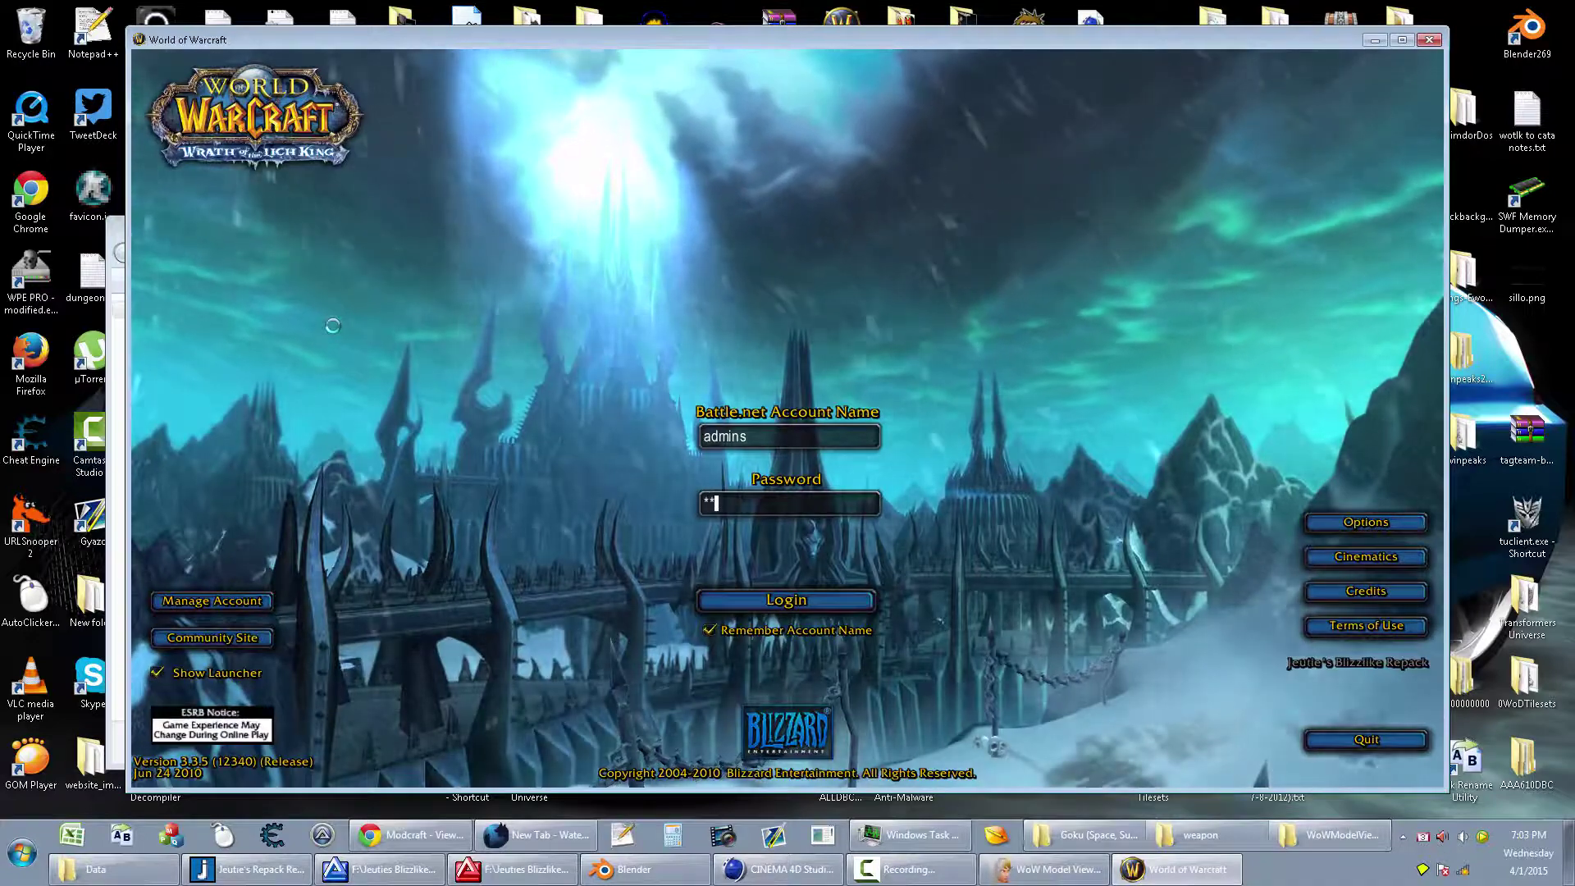
Step: Log in again past the invalid-credentials message and enter the world as the level 16 rogue
key("Return")
left_click(812, 498)
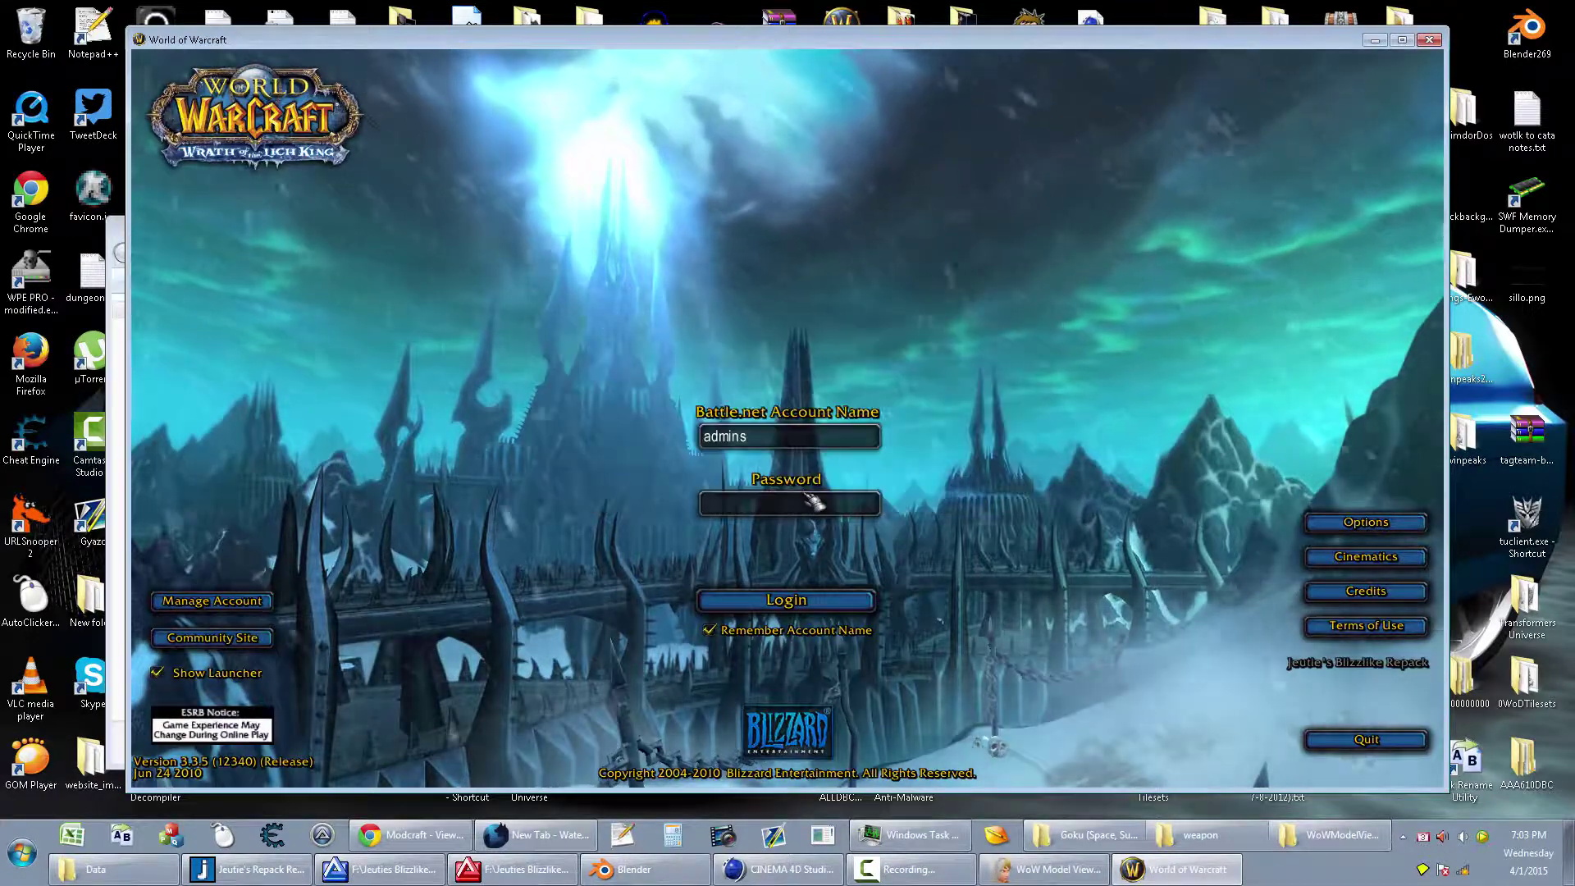
key("Return")
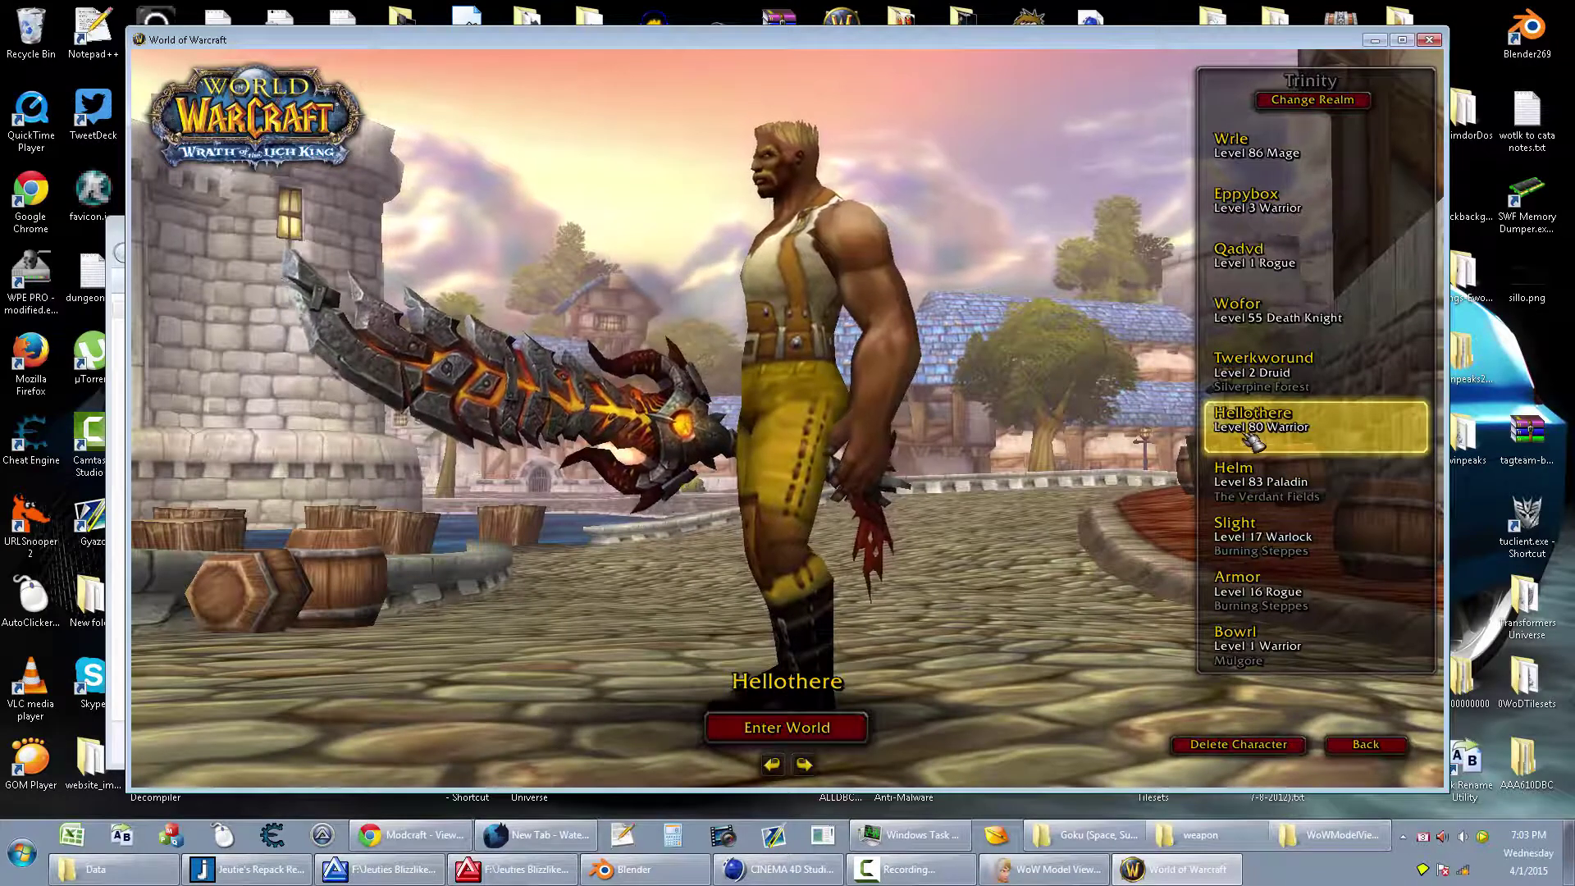
left_click(1280, 591)
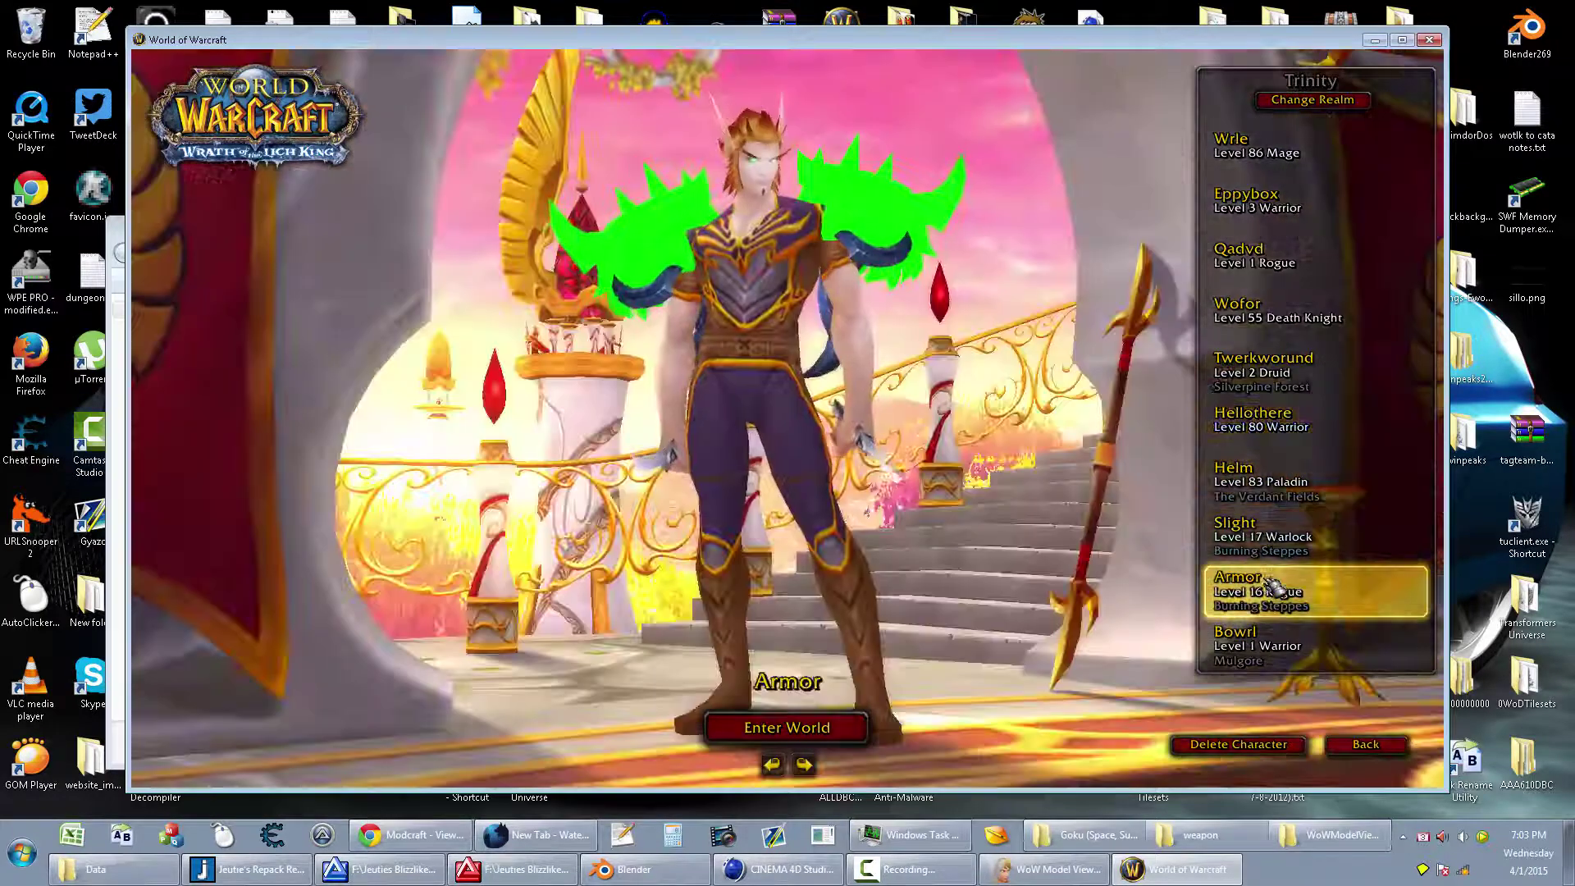
left_click(1274, 536)
left_click(1280, 591)
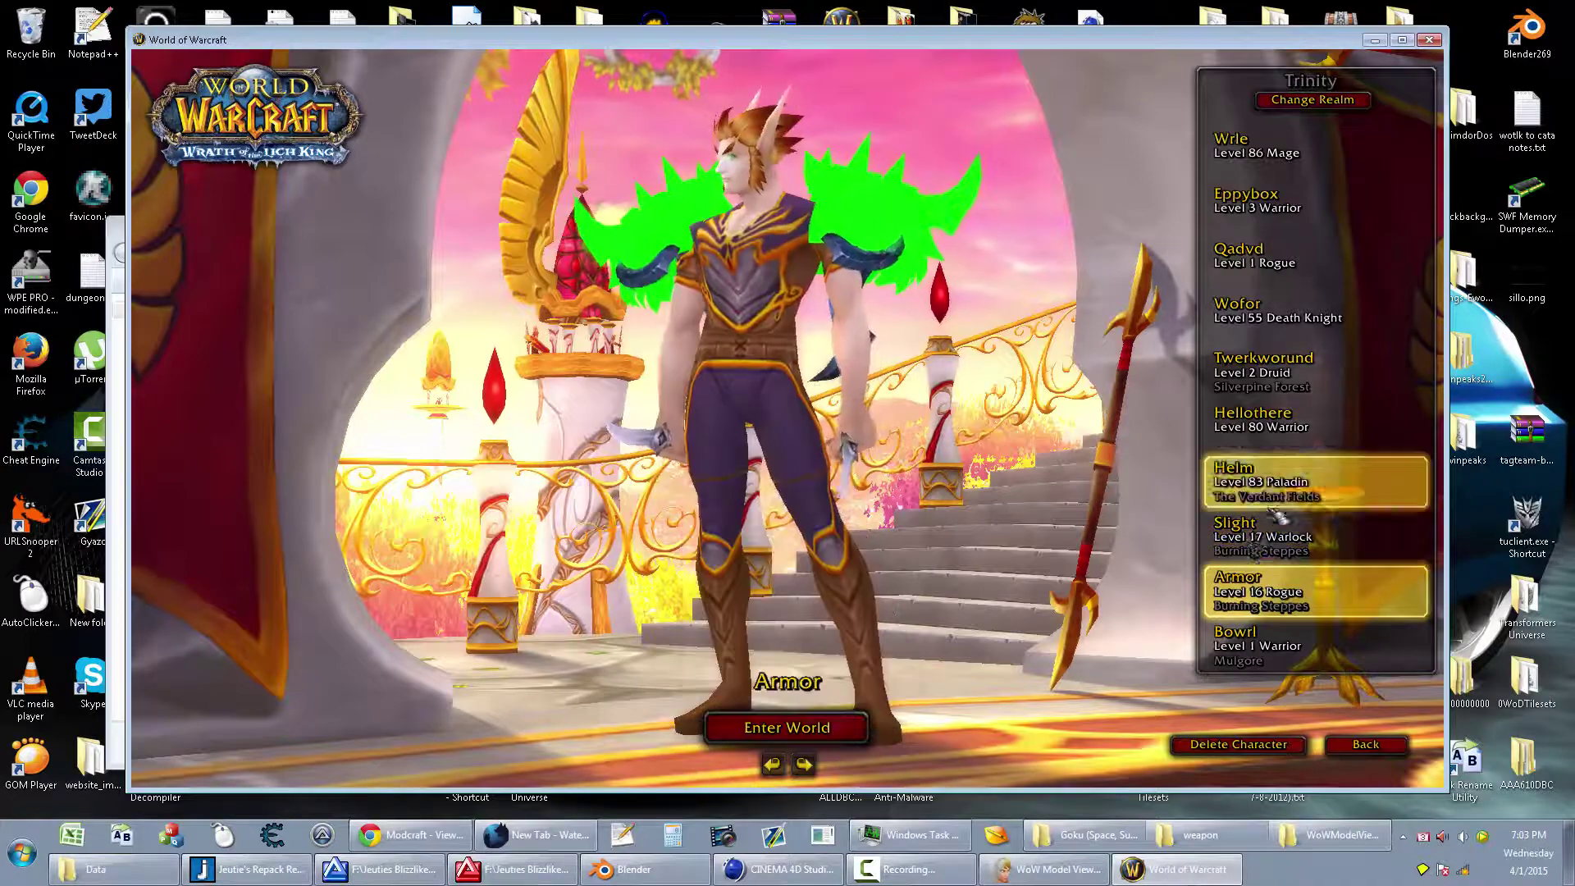
key("Return")
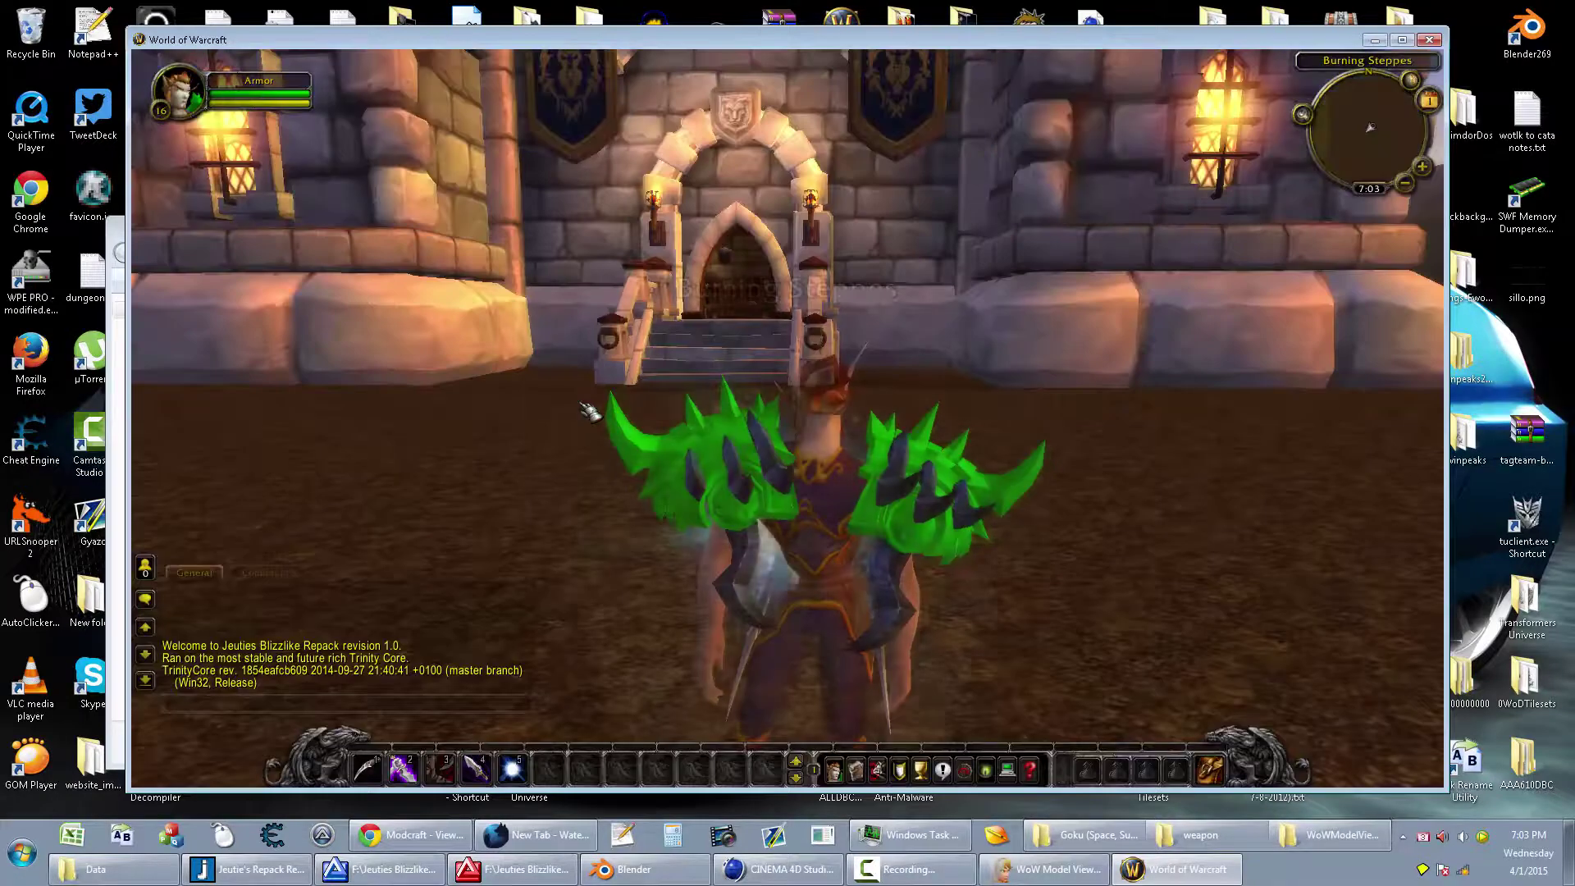
Step: Look up helms with .lookup item helm and preview several, ending on the Ringed Helm
left_click_drag(593, 413, 760, 465)
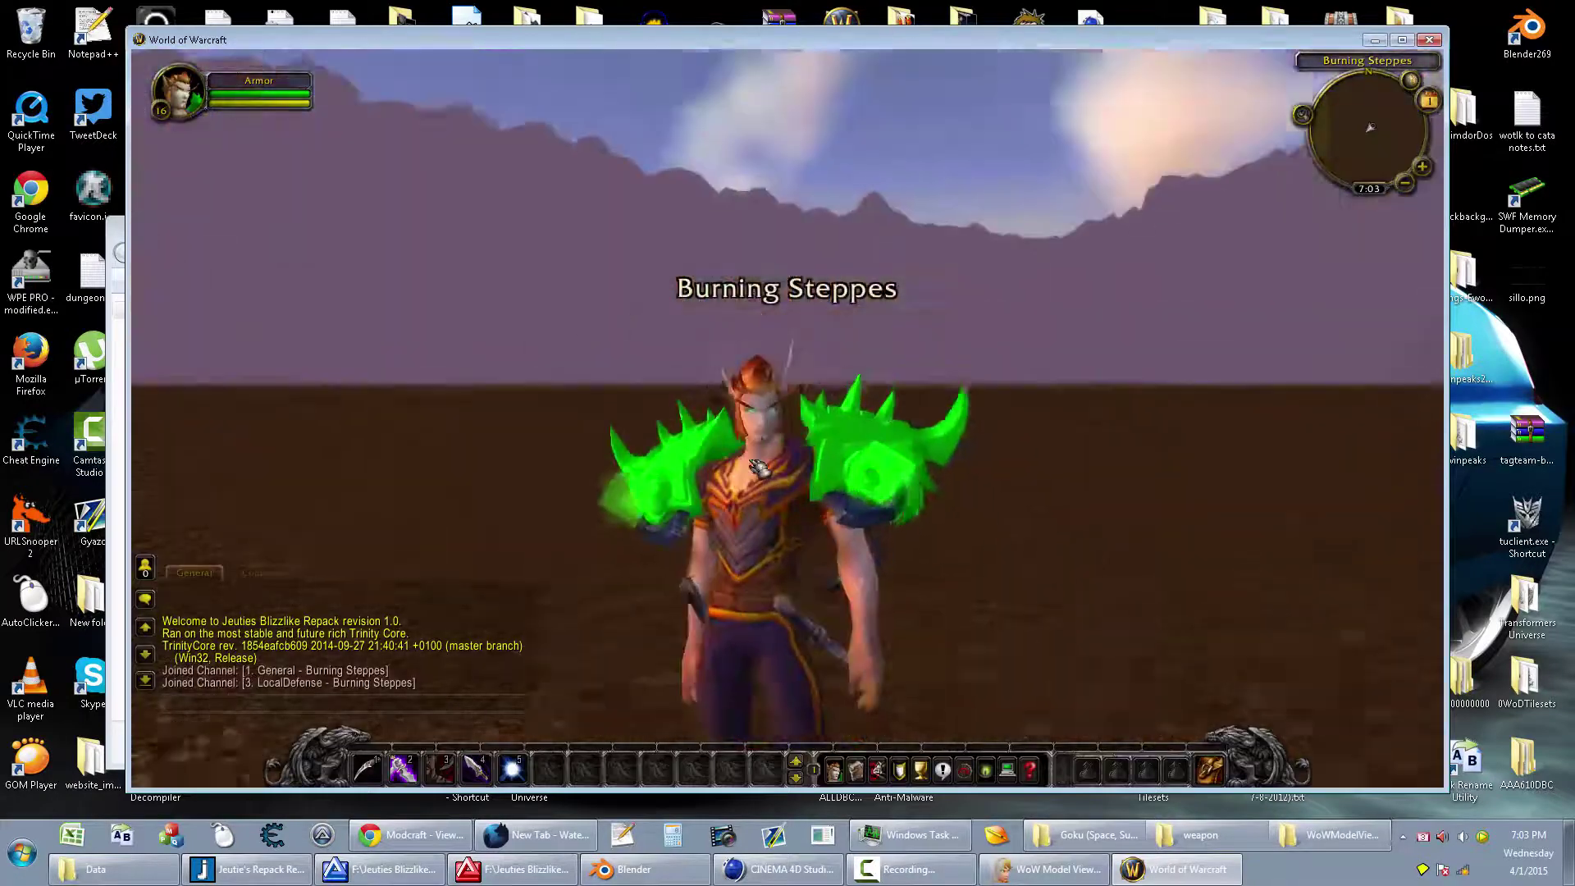
key("Return")
type(".lookup")
type("lm")
key("Return")
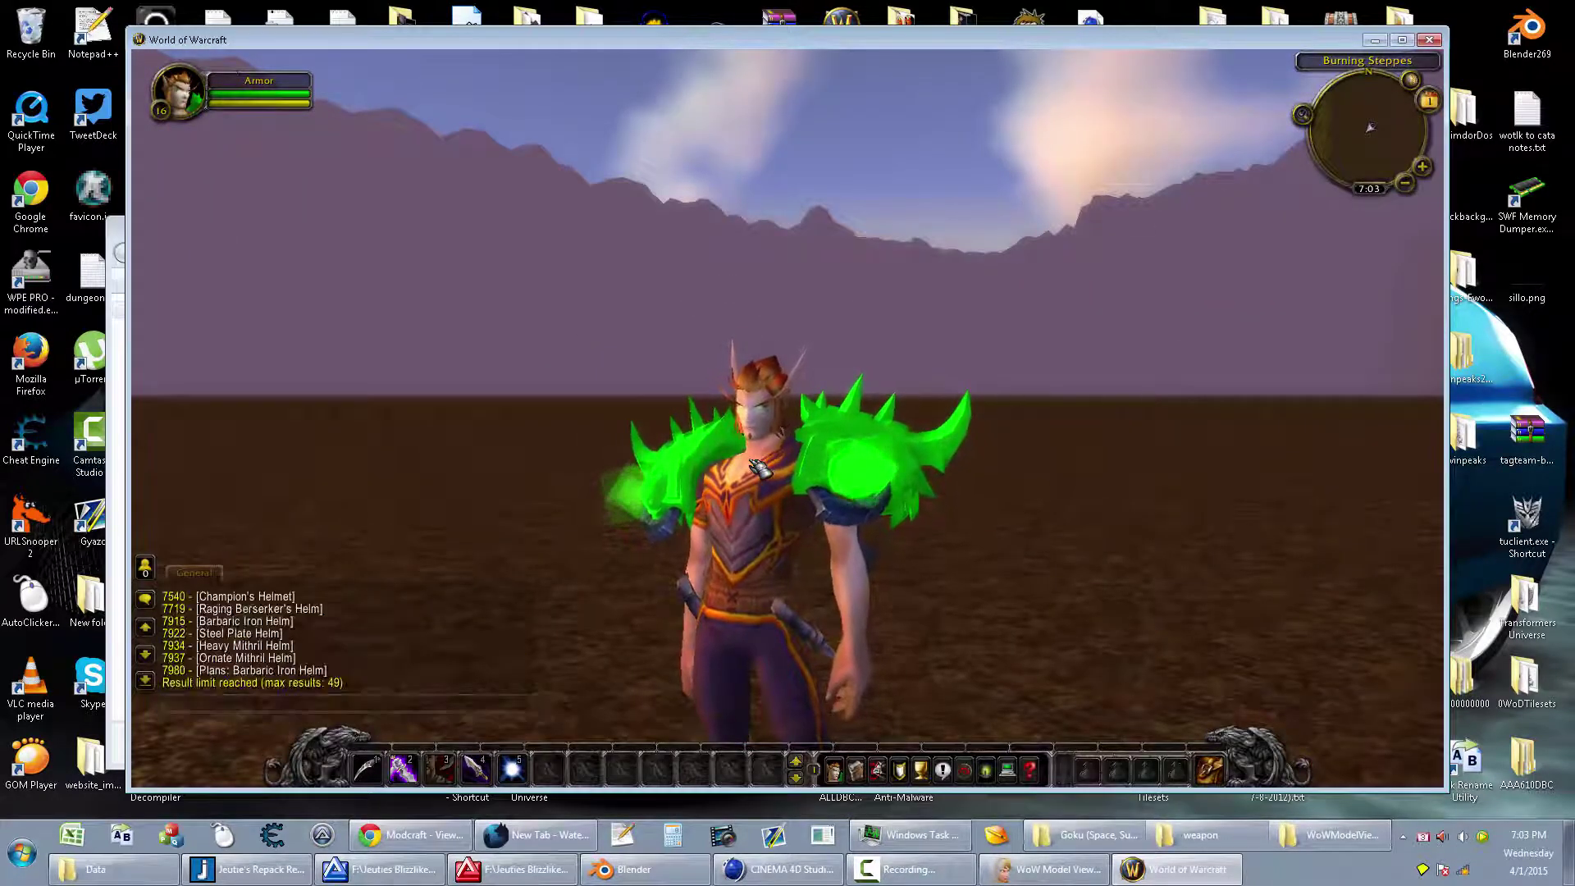
scroll(242, 632, "up", 3)
scroll(242, 631, "up", 5)
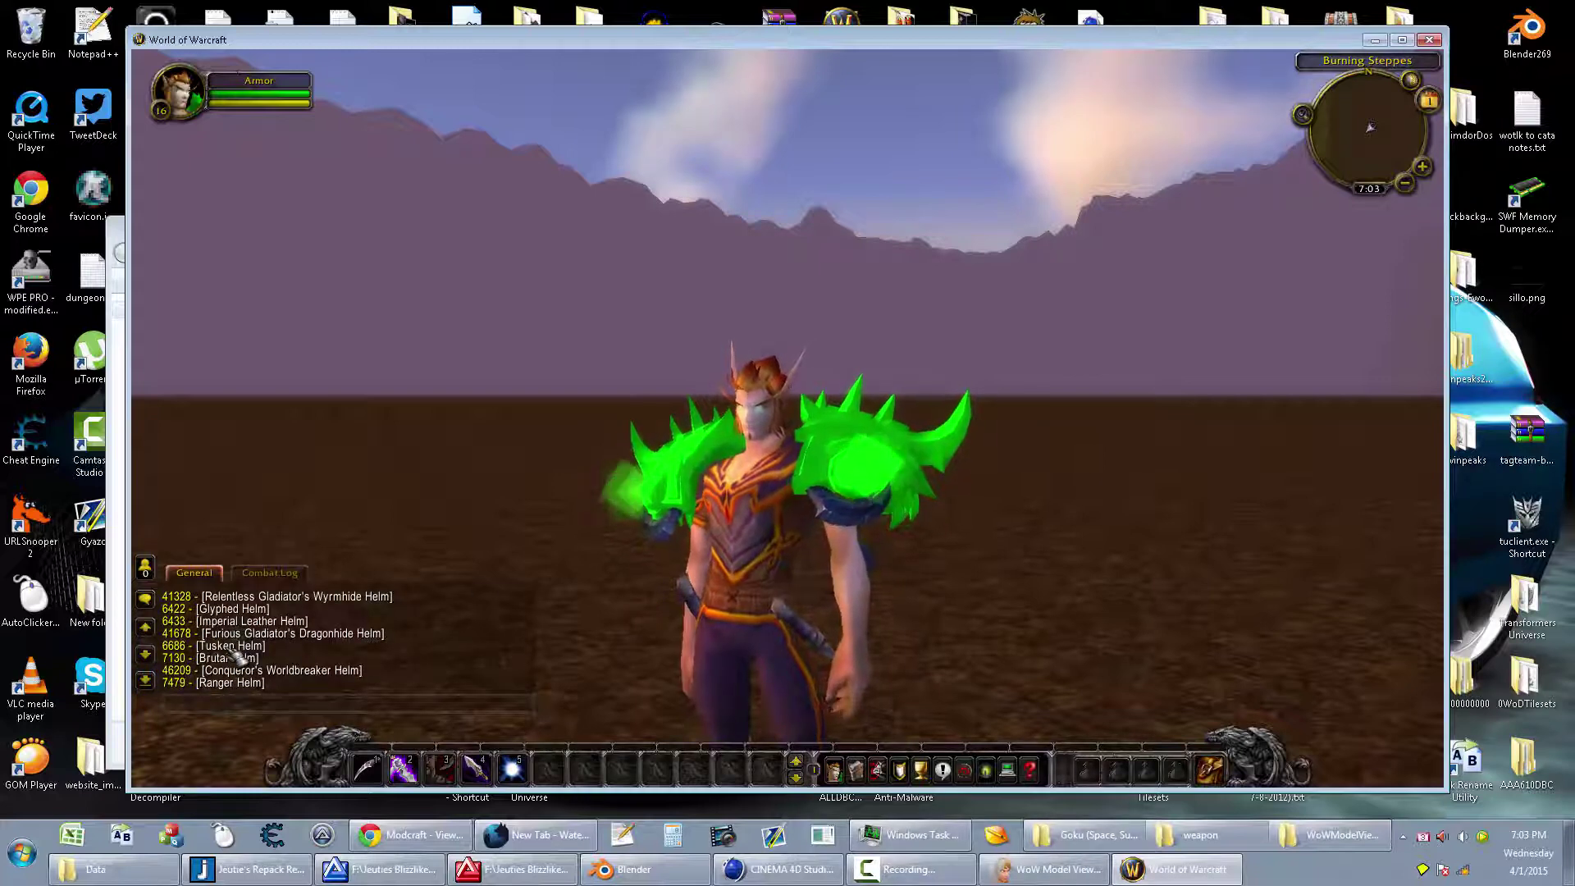
left_click(231, 648)
scroll(243, 650, "up", 4)
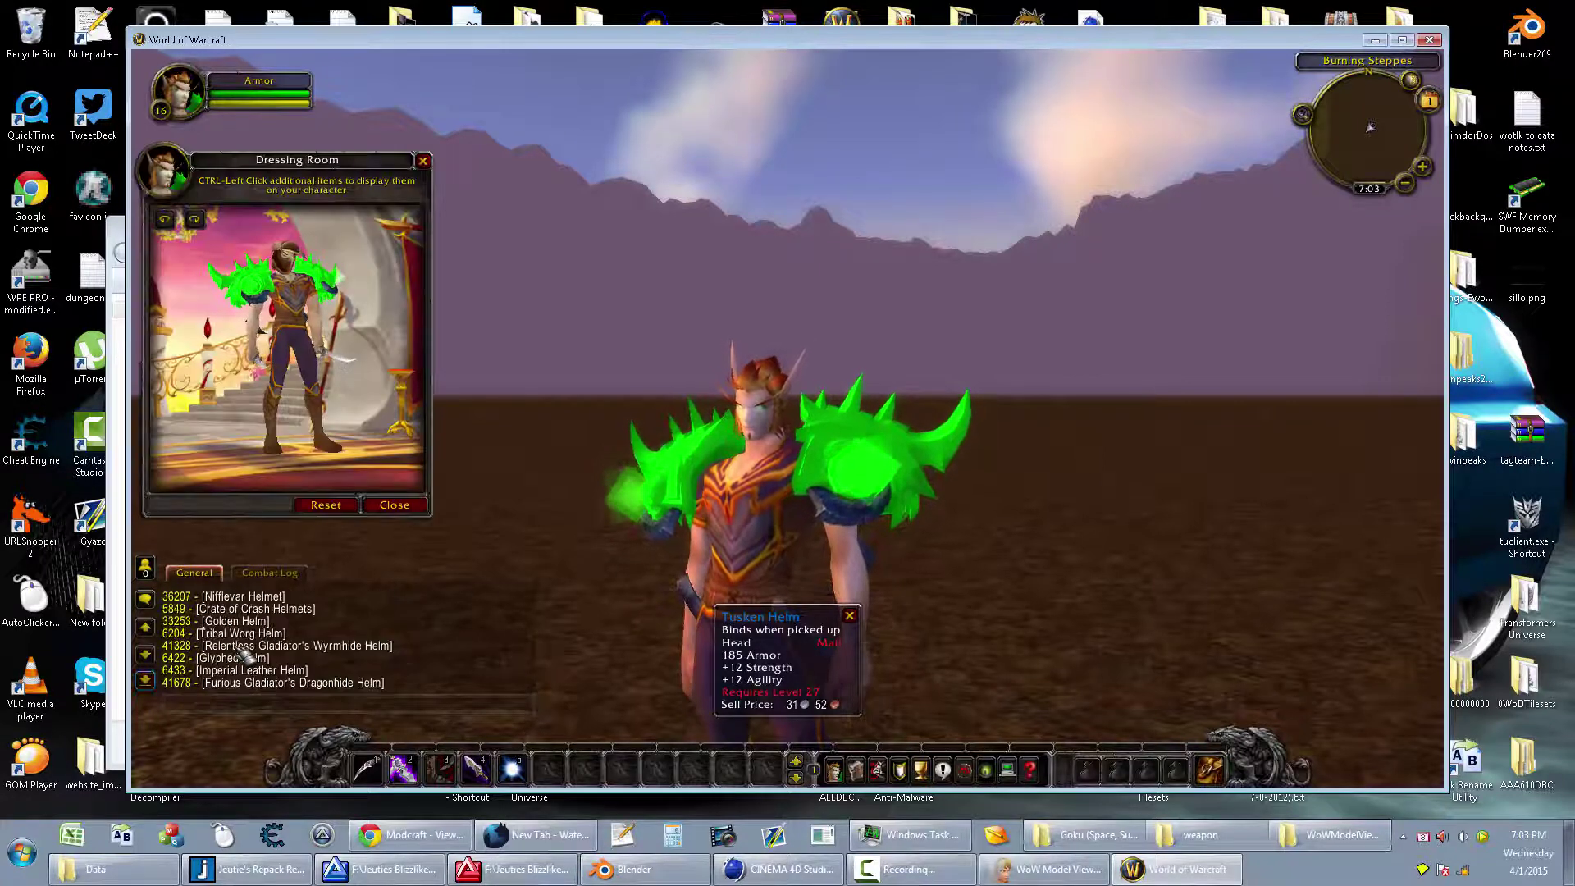
left_click(243, 646)
scroll(243, 649, "up", 8)
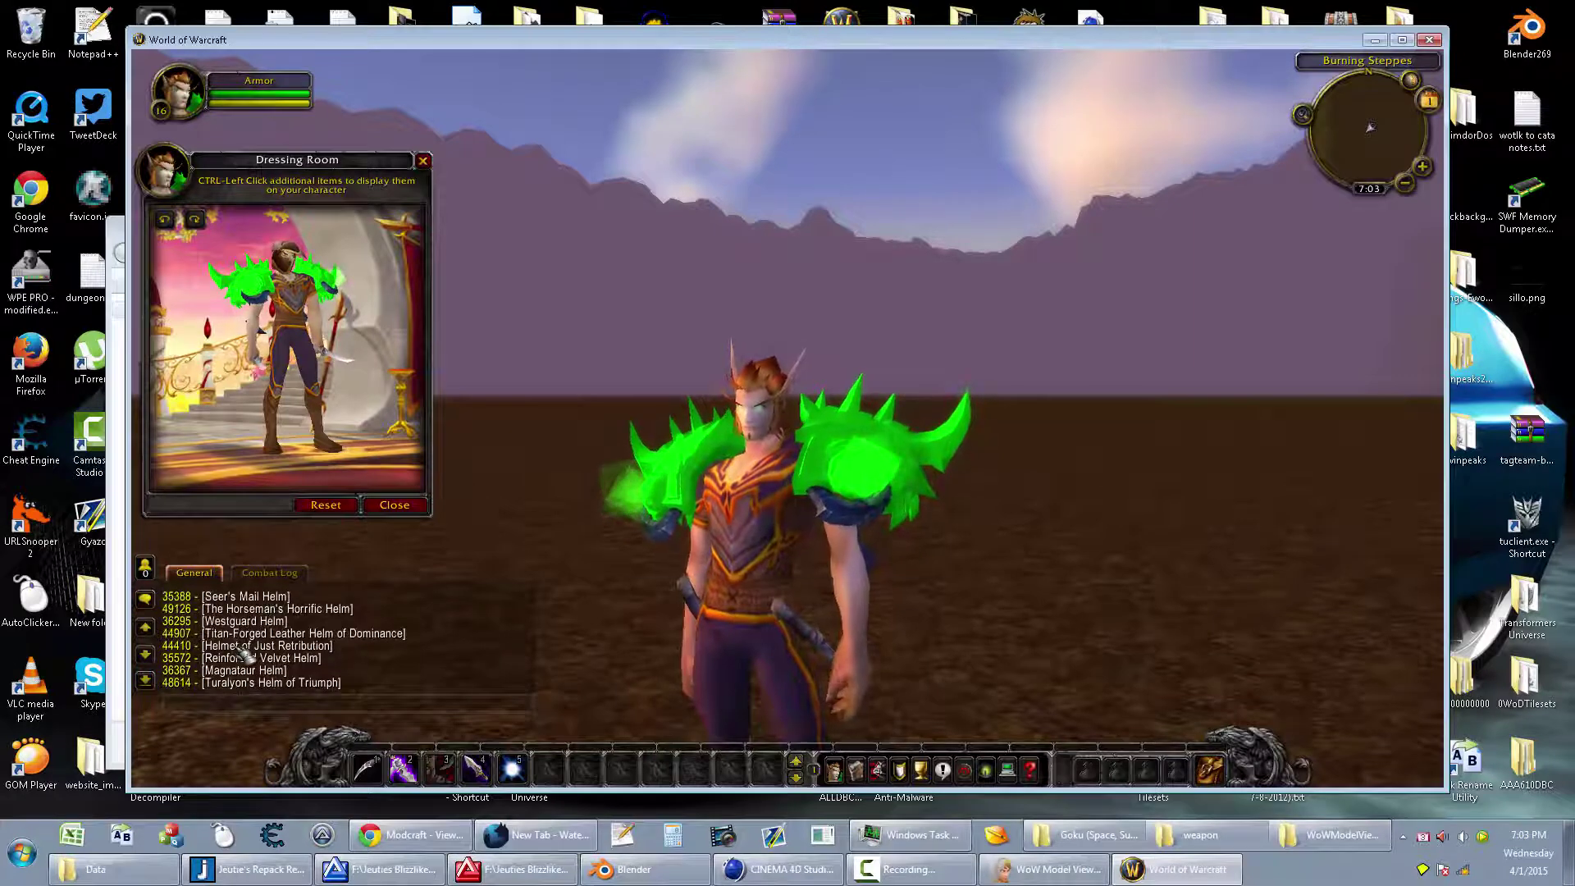
left_click(243, 646)
scroll(247, 652, "up", 3)
left_click(247, 648)
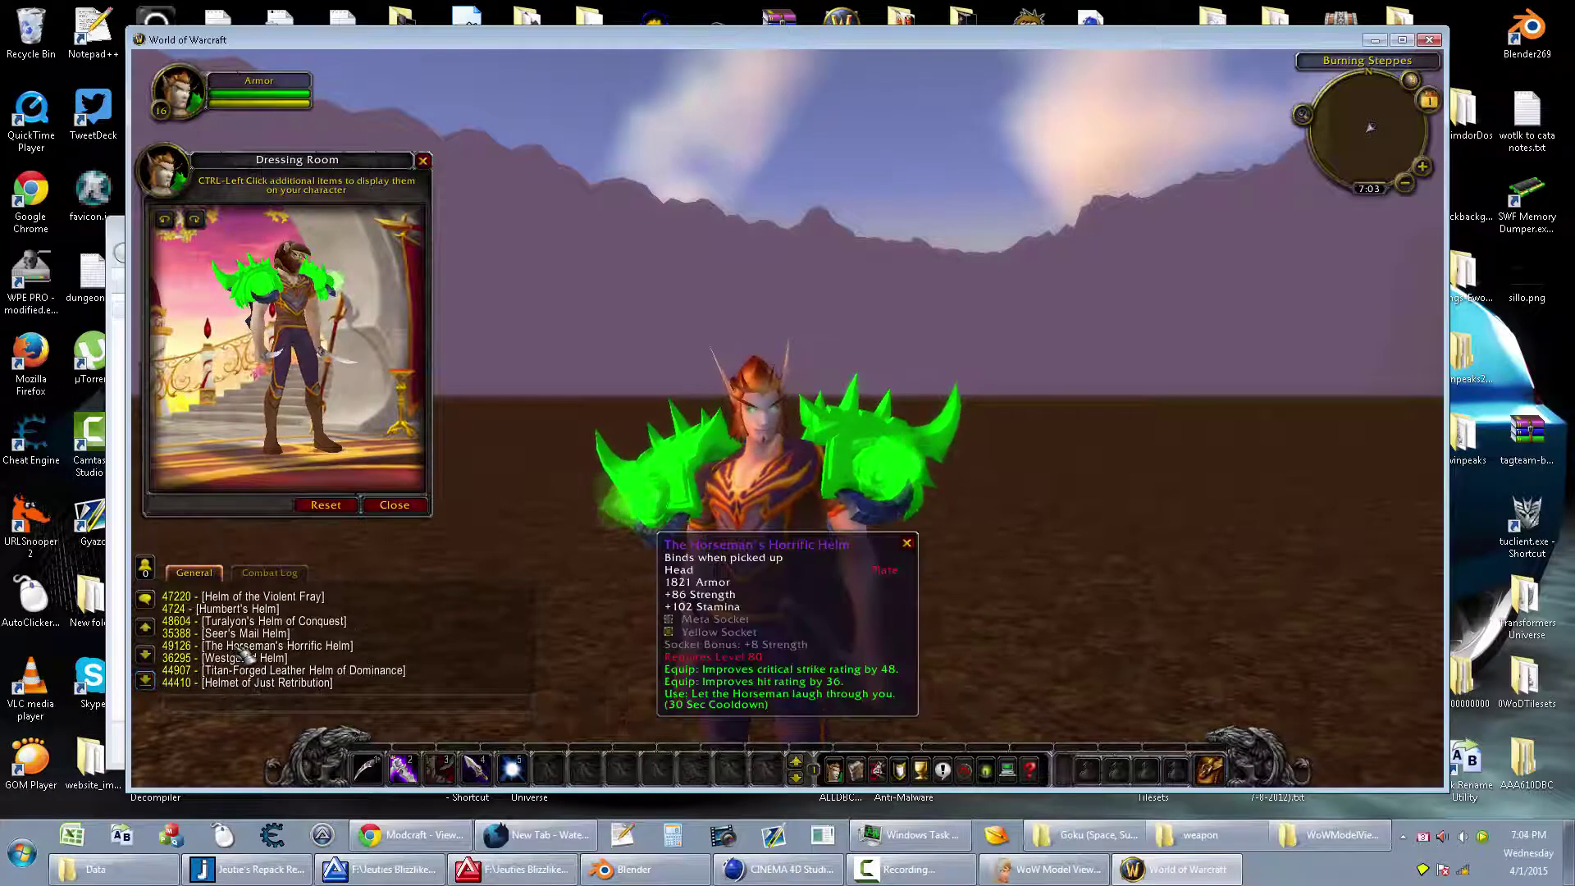
scroll(246, 652, "up", 8)
left_click(247, 647)
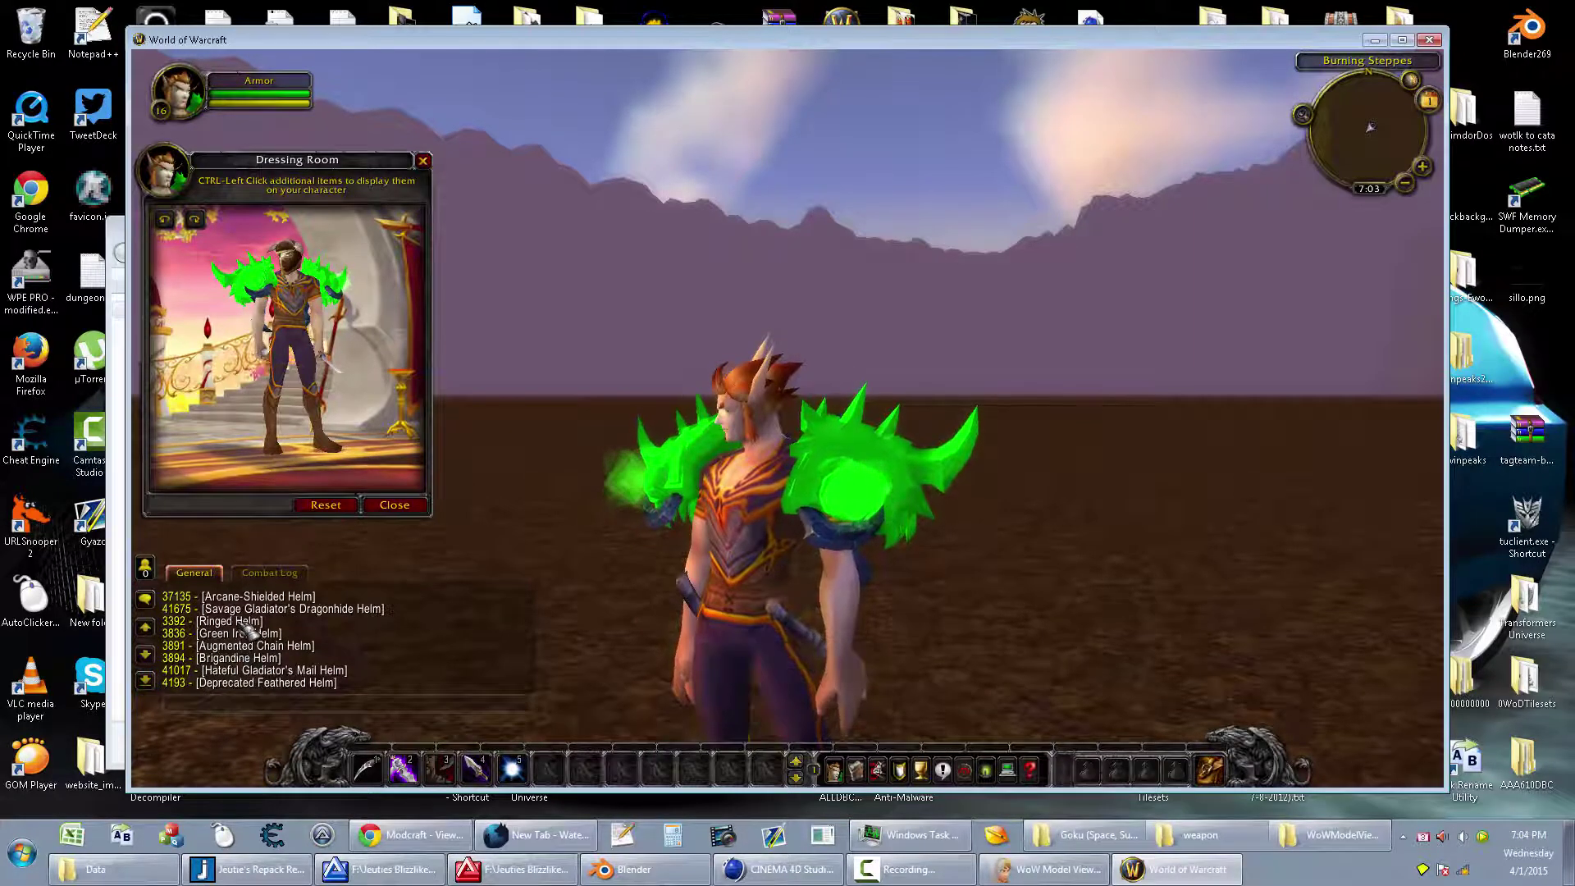
left_click(250, 625)
left_click(250, 624)
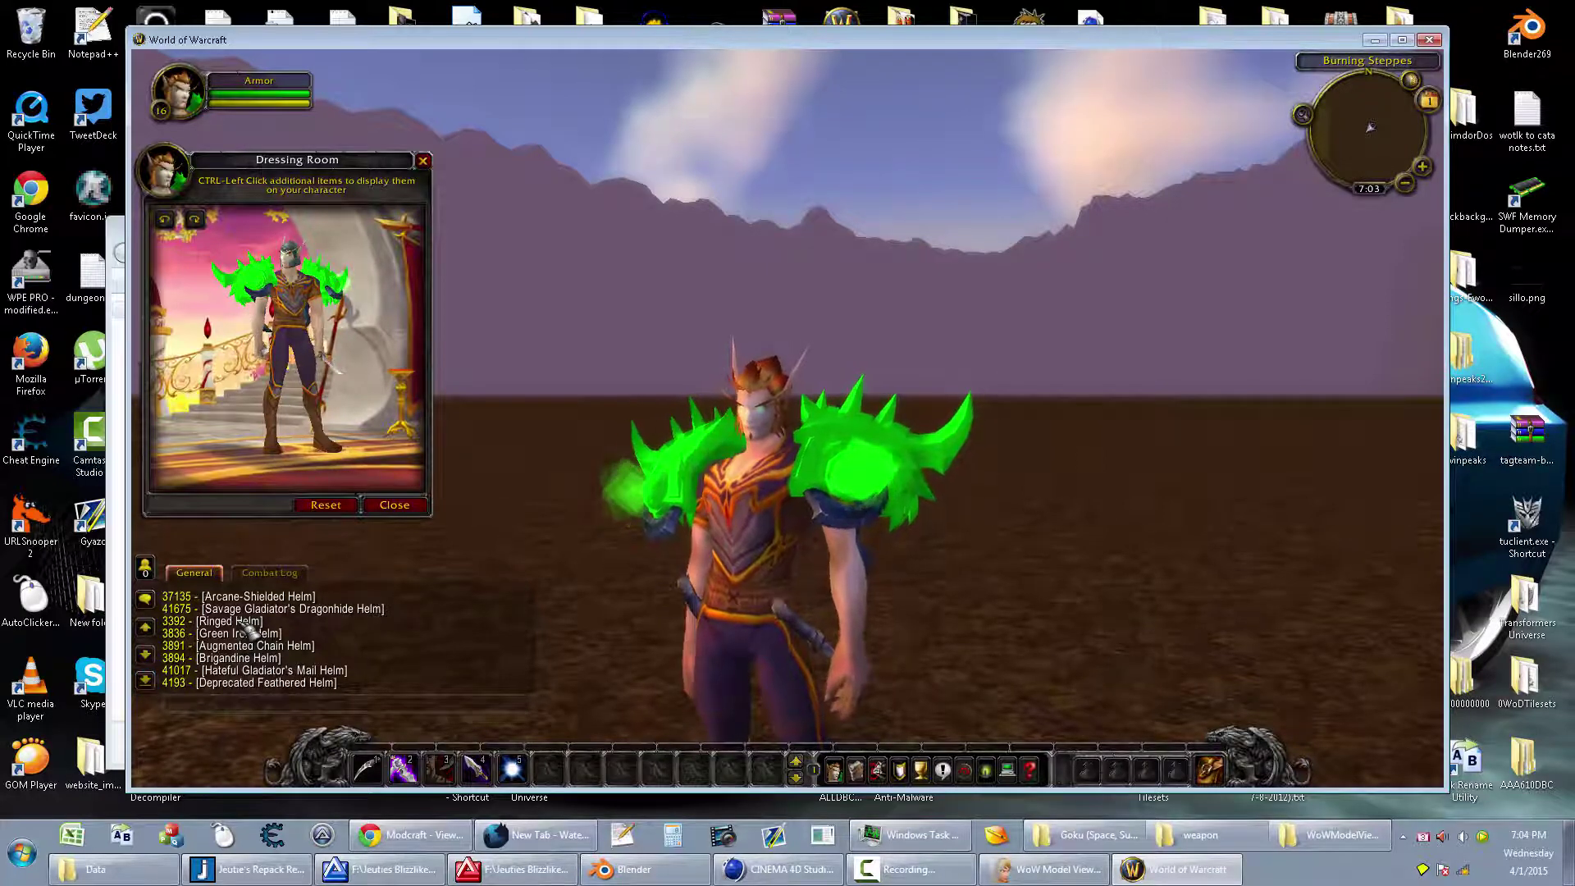
Step: Add the Ringed Helm with .add, then raise the rogue 50 levels with .levelup
key("Return")
type(".add [Ringed Helm]")
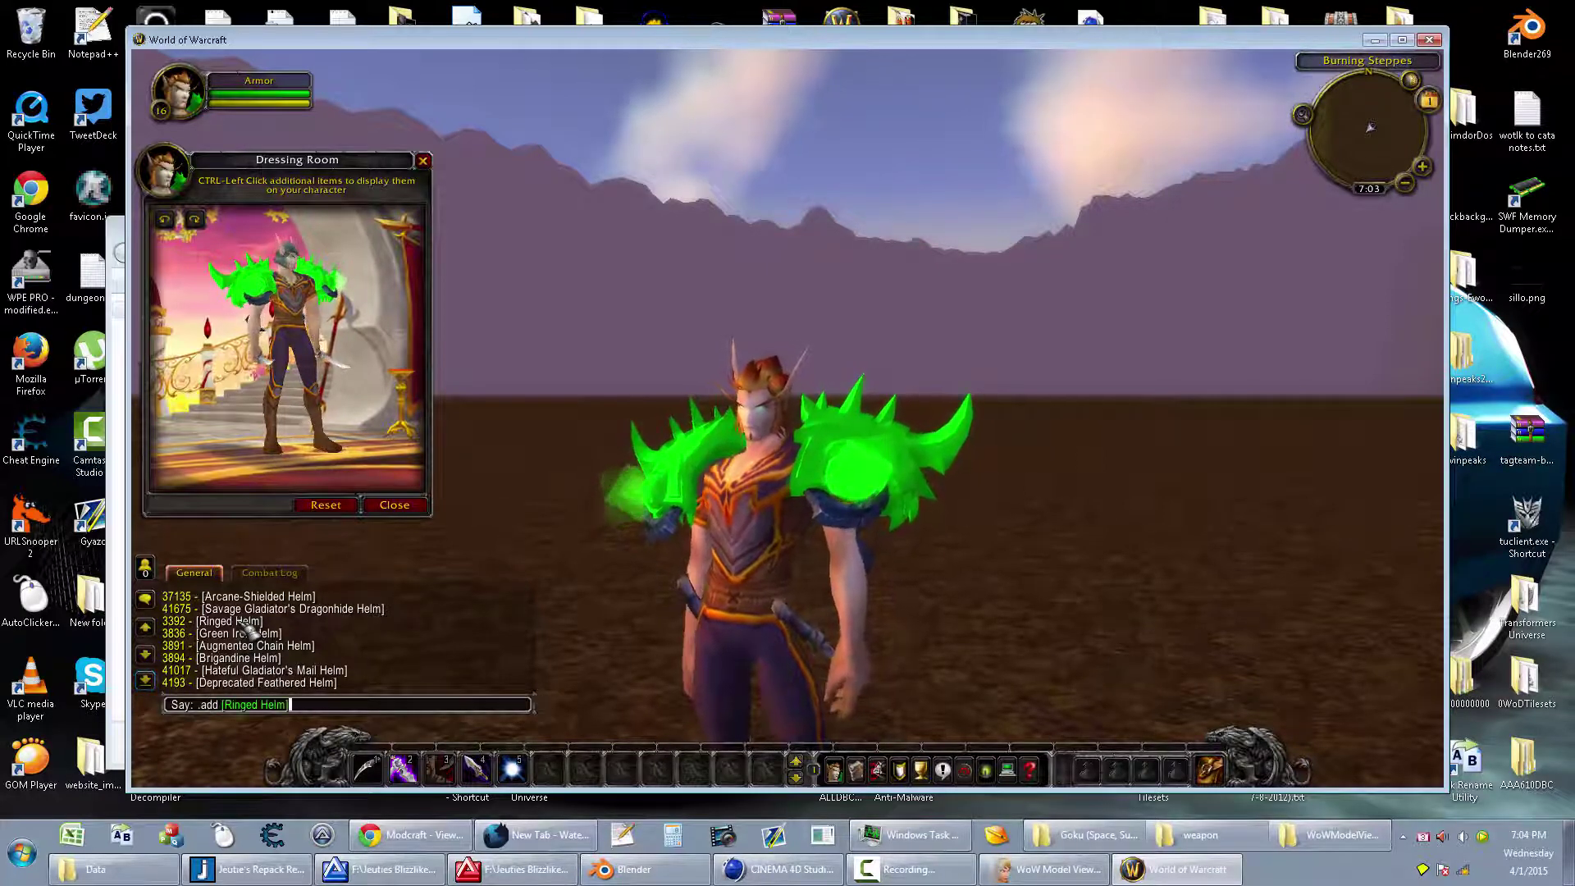
key("Return")
key("b")
mouse_move(1345, 564)
right_click(1357, 576)
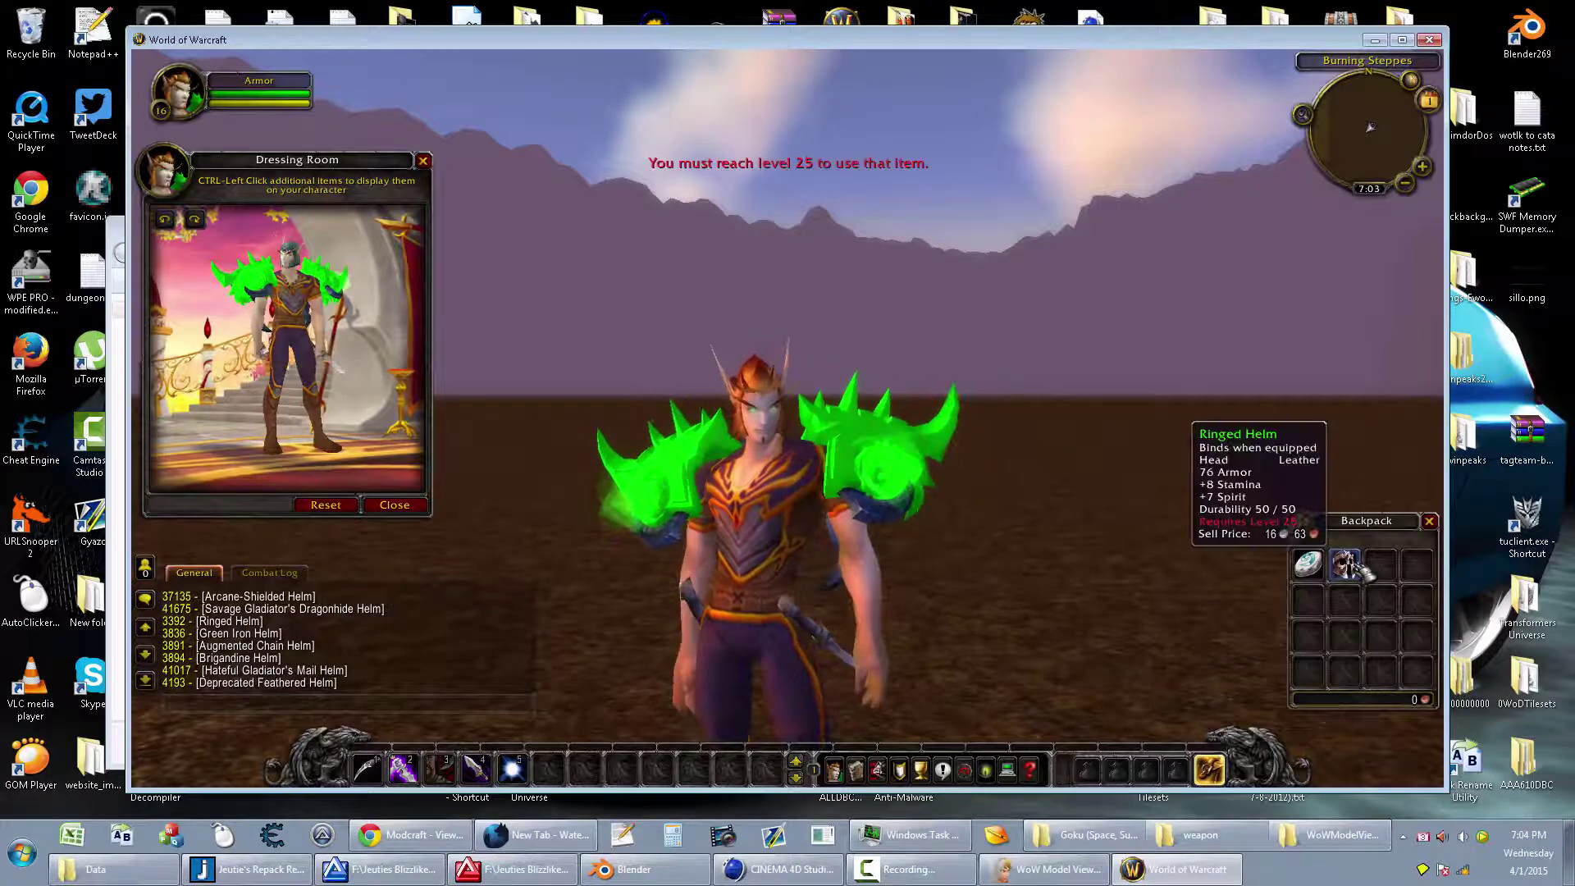
key("F1")
key("Return")
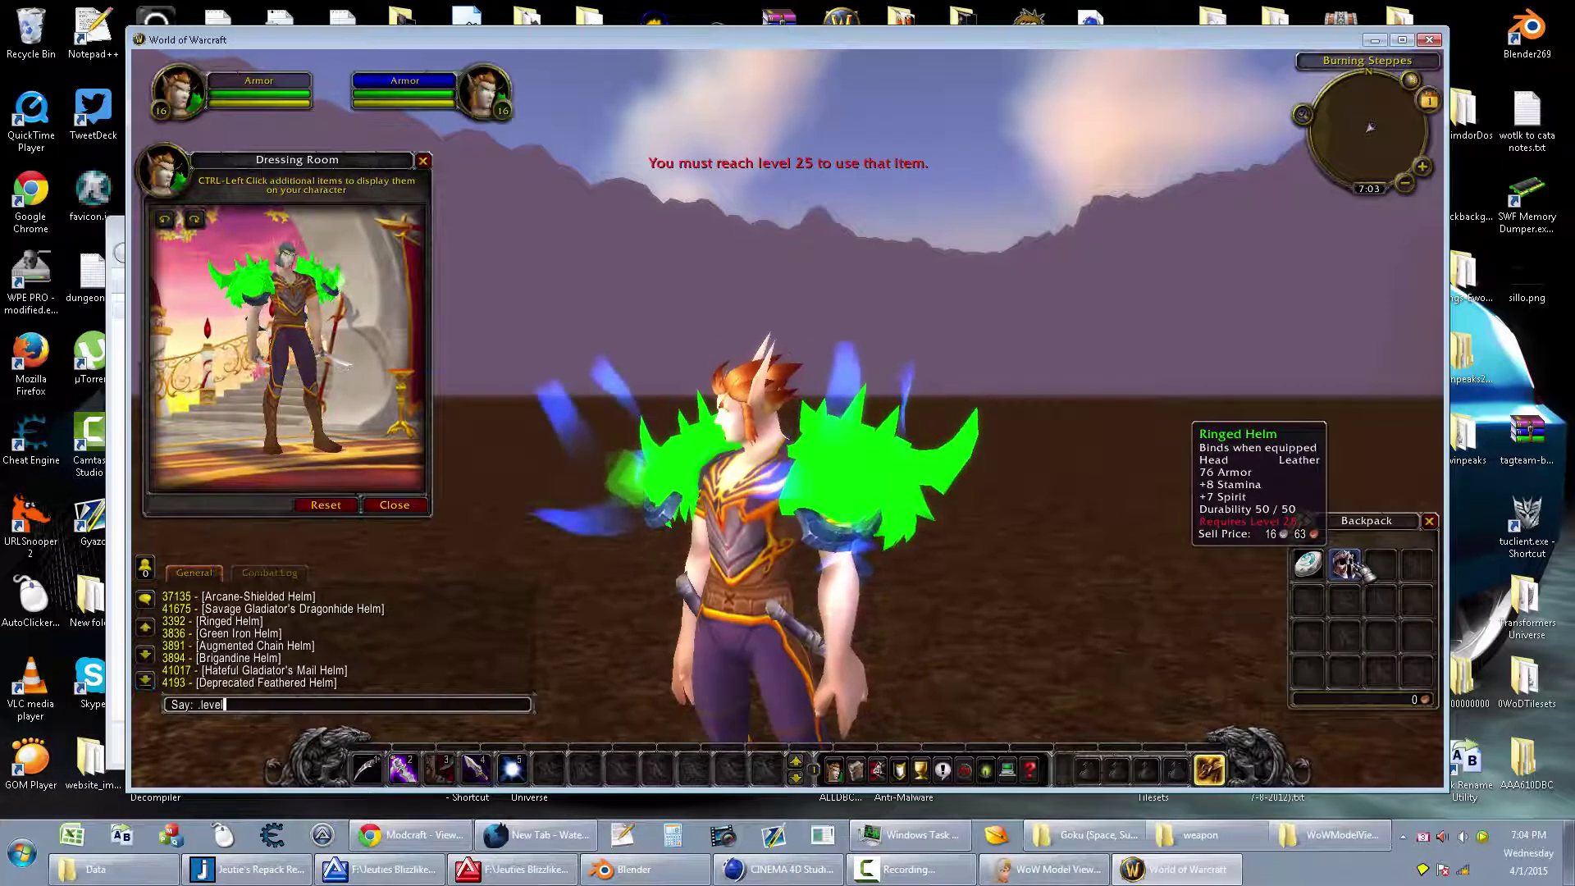
type(".levelup 50")
key("Return")
Step: Equip the Ringed Helm, confirming the bind, and remove the green shoulder armour
right_click(1345, 567)
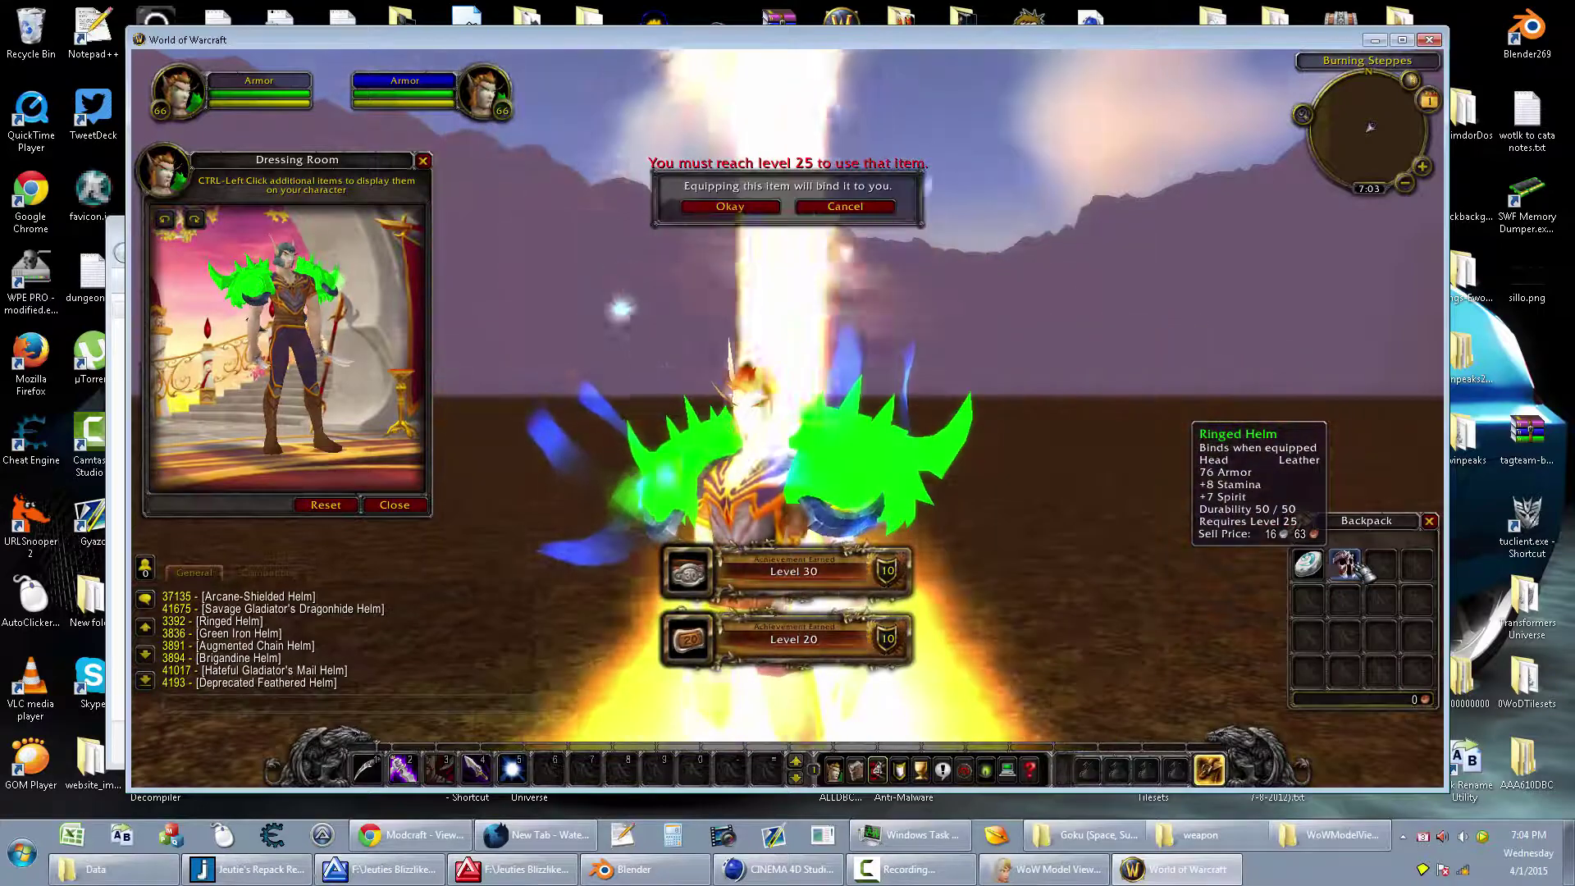
left_click(752, 209)
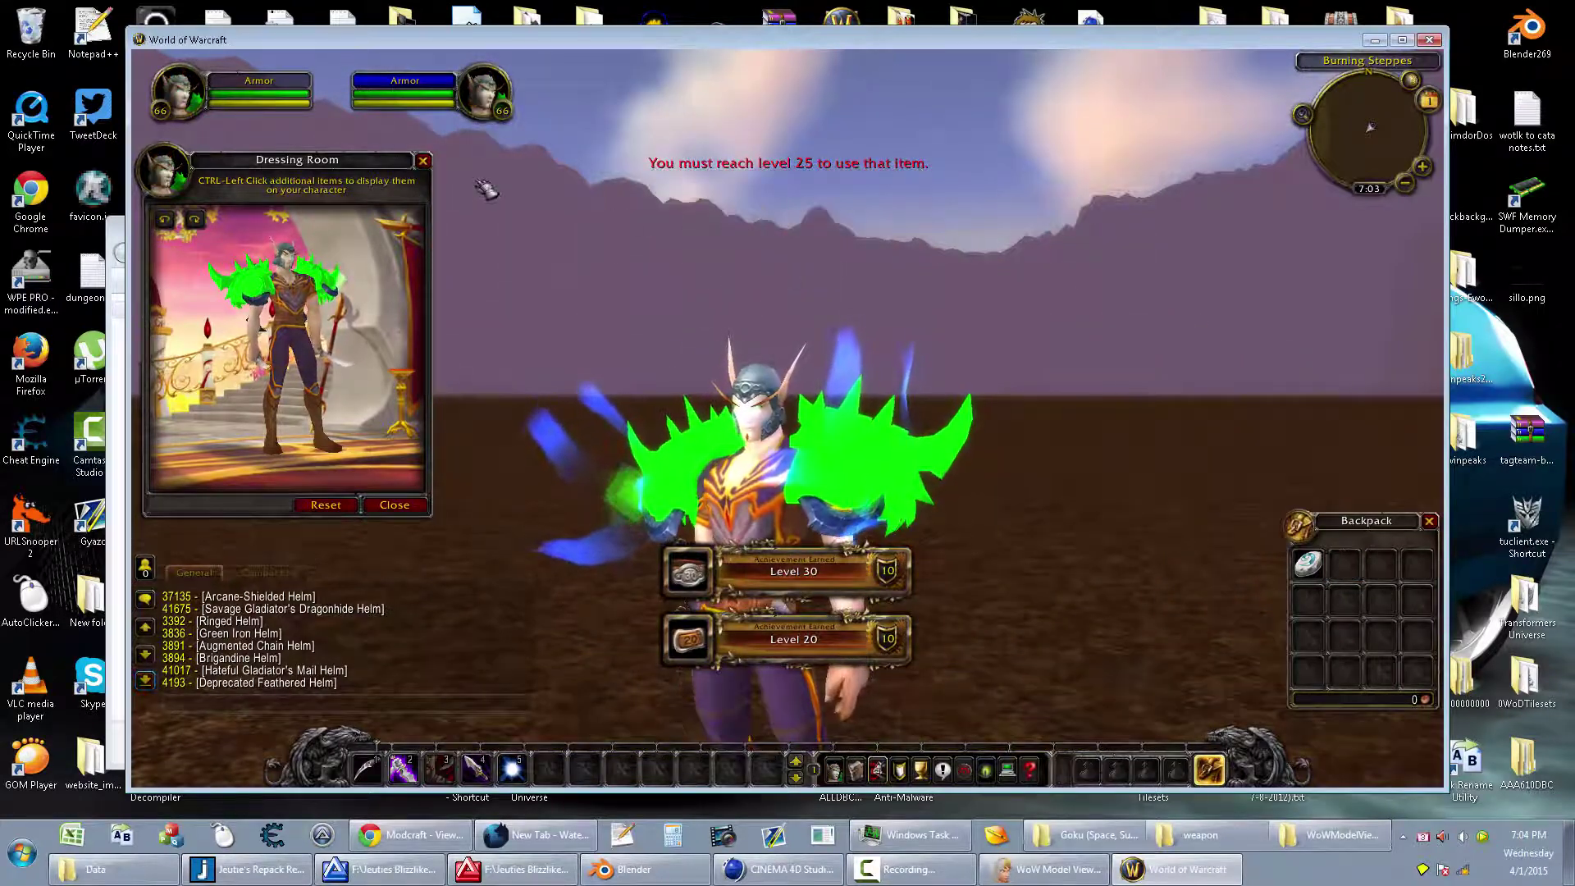
left_click(422, 160)
key("c")
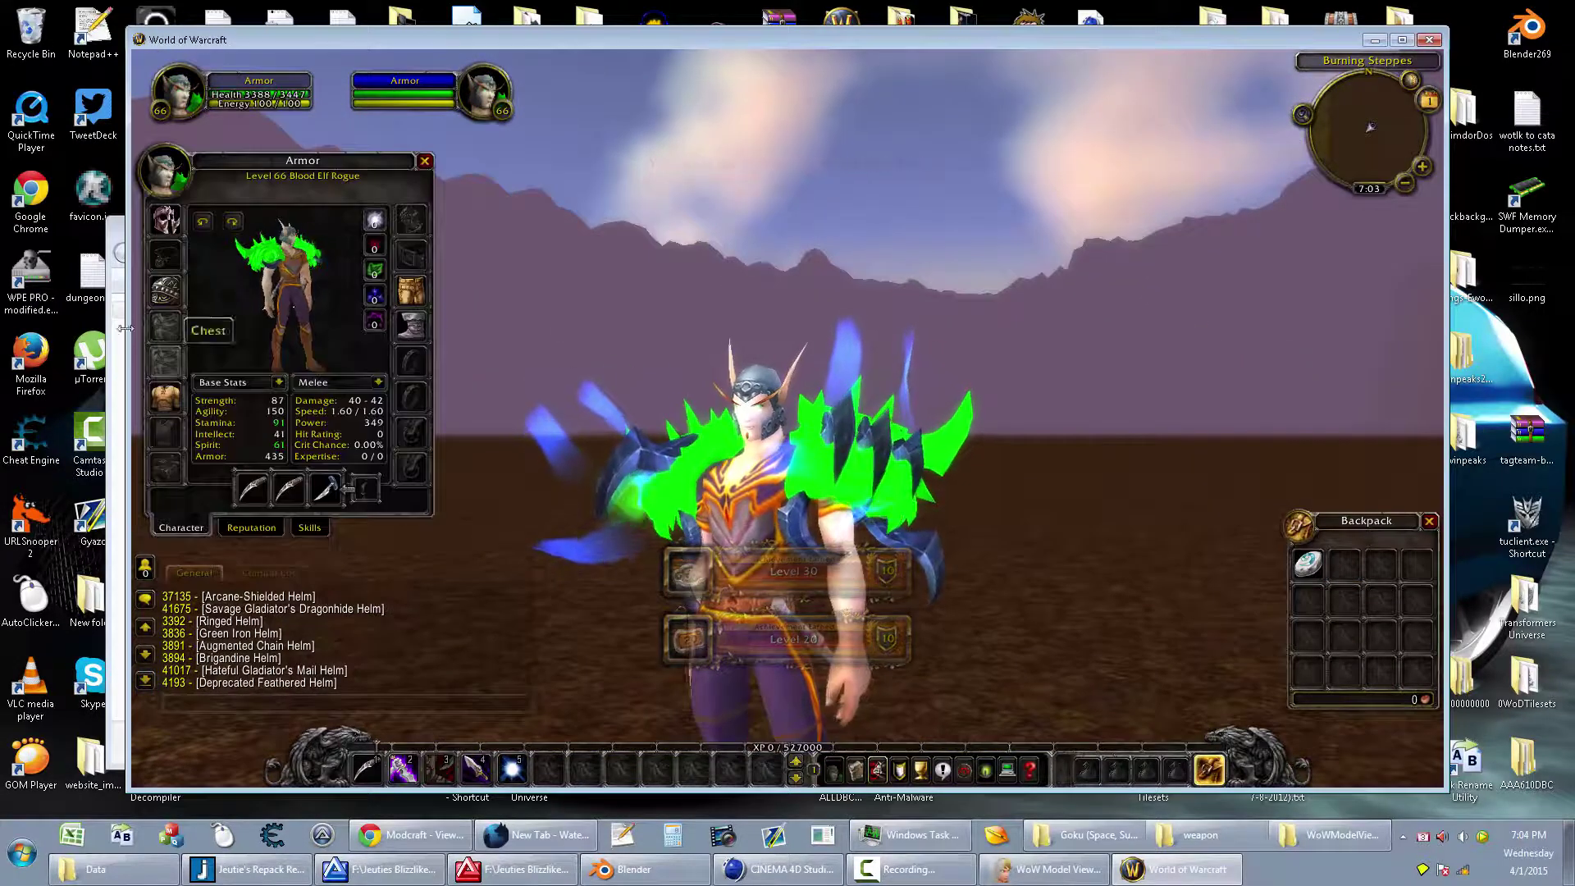
left_click(1355, 563)
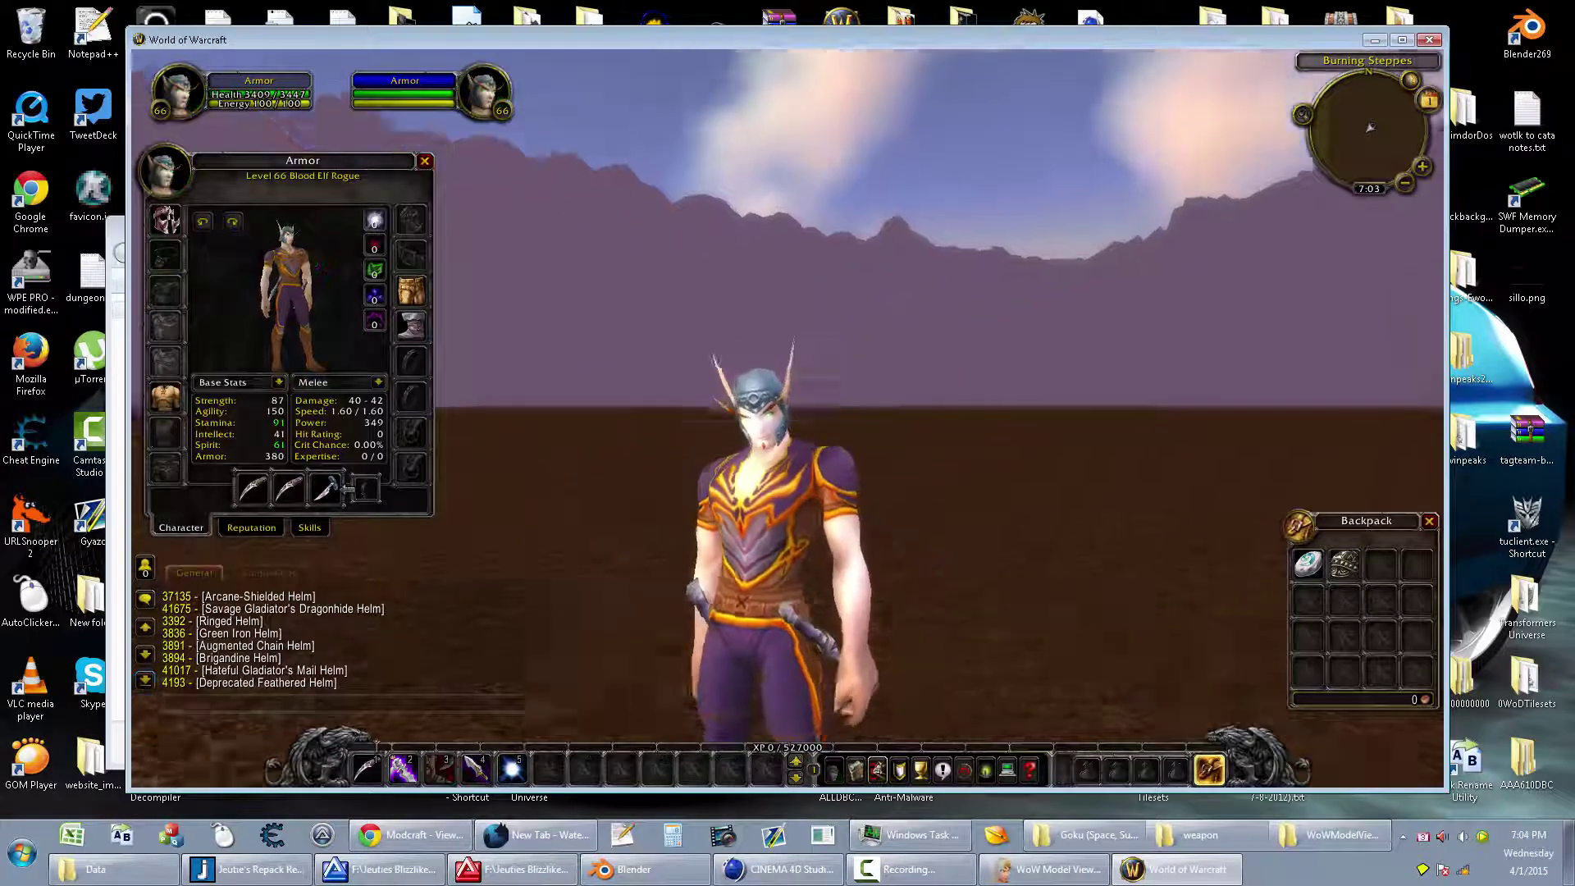
left_click_drag(862, 369, 740, 369)
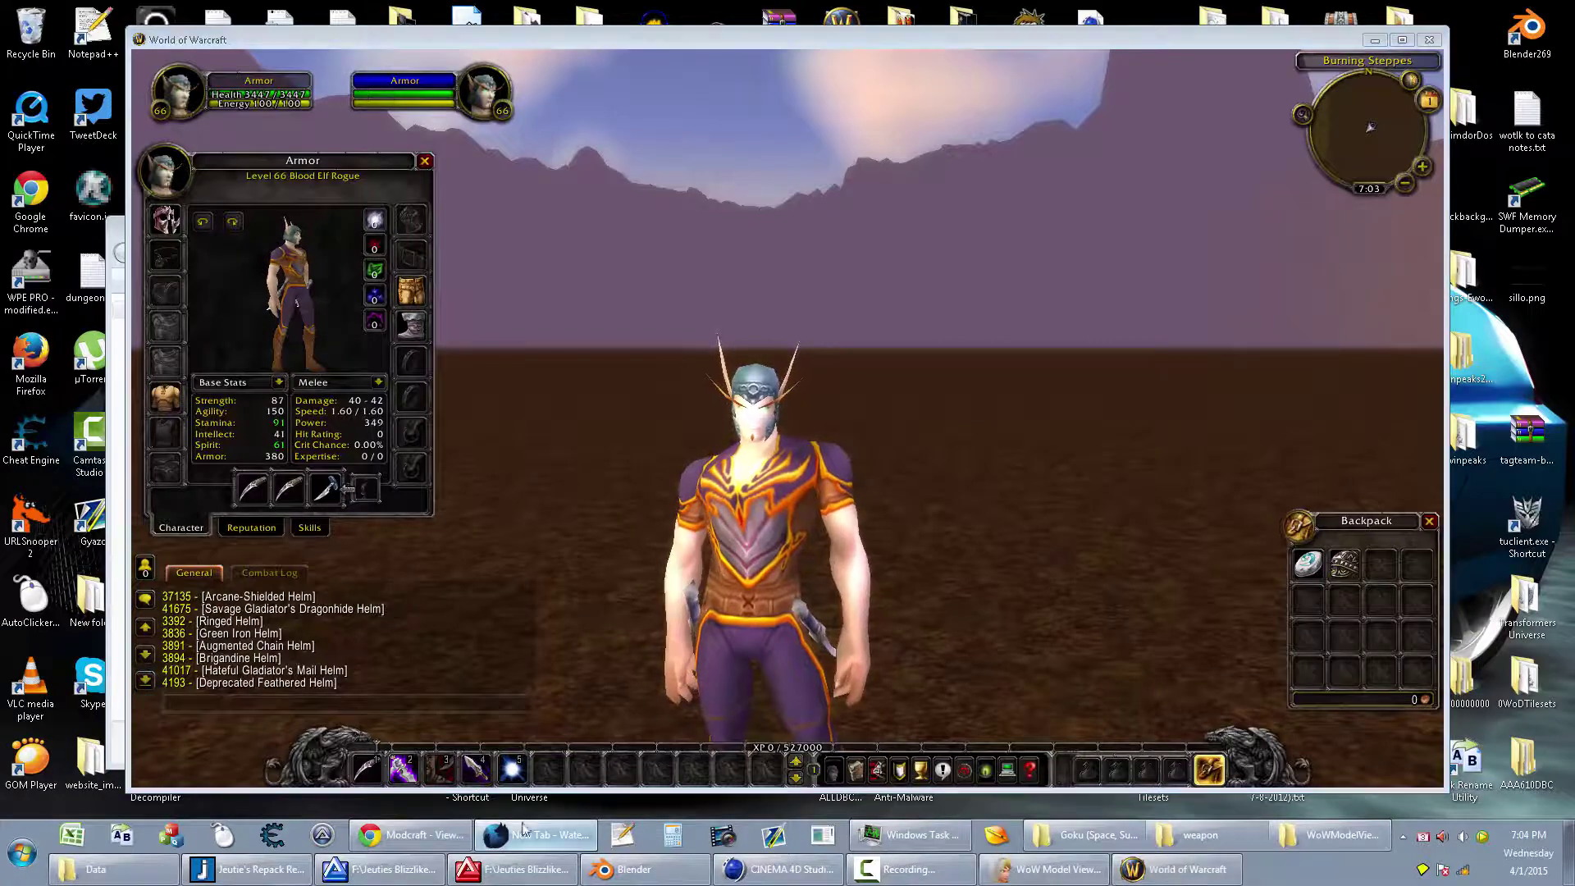
key("alt+Tab")
type("wowh")
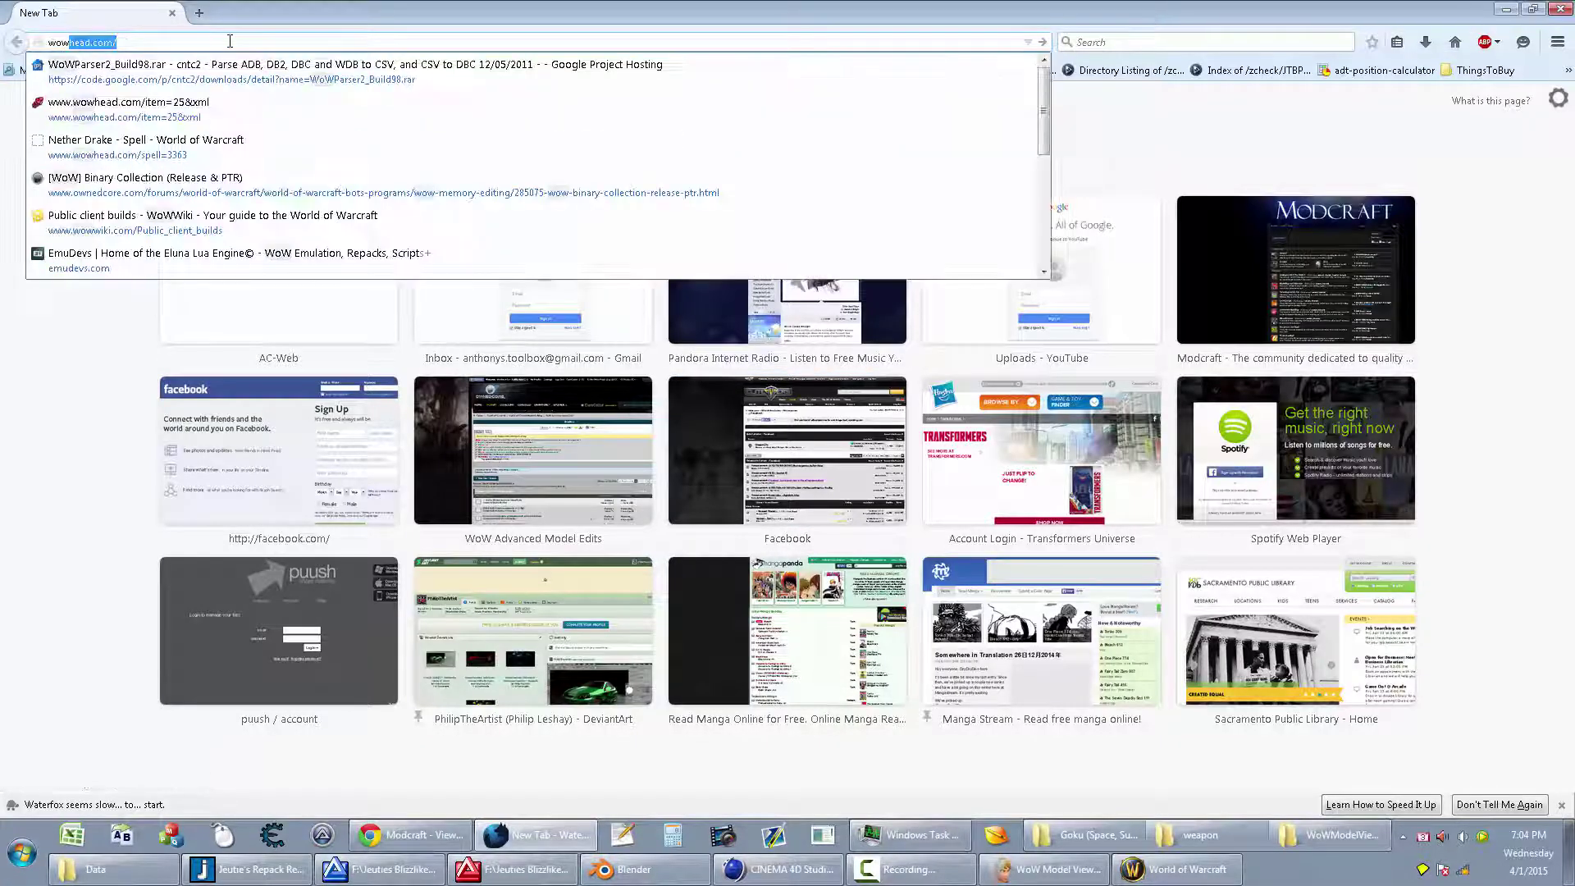
type("ead.com/item=25&xml")
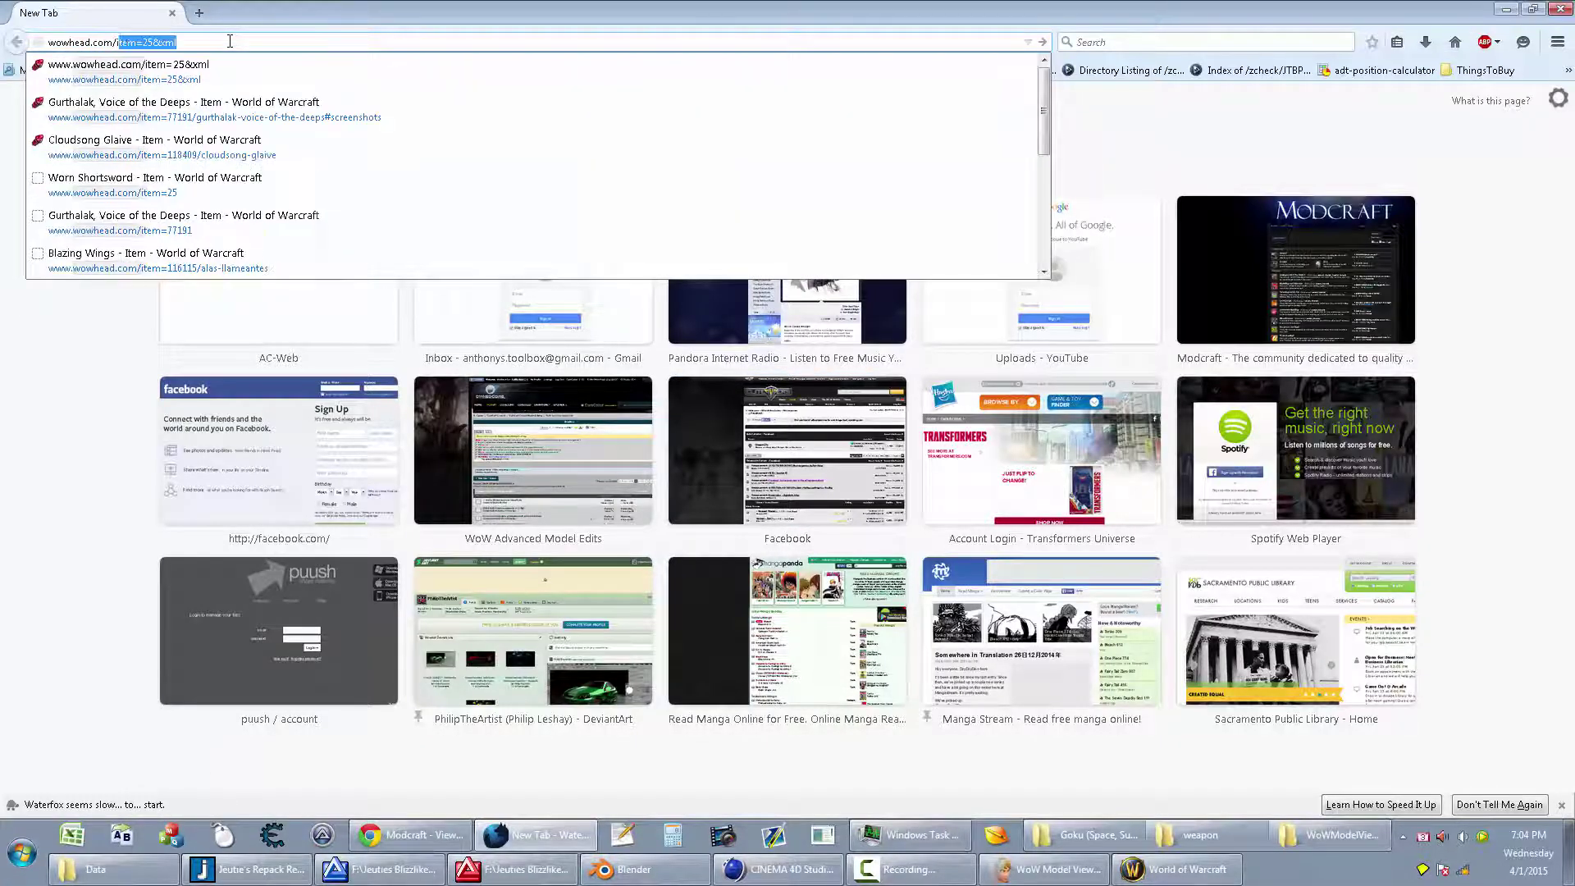
left_click(229, 40)
type("x")
key("alt+Tab")
key("alt+Tab")
left_click(229, 41)
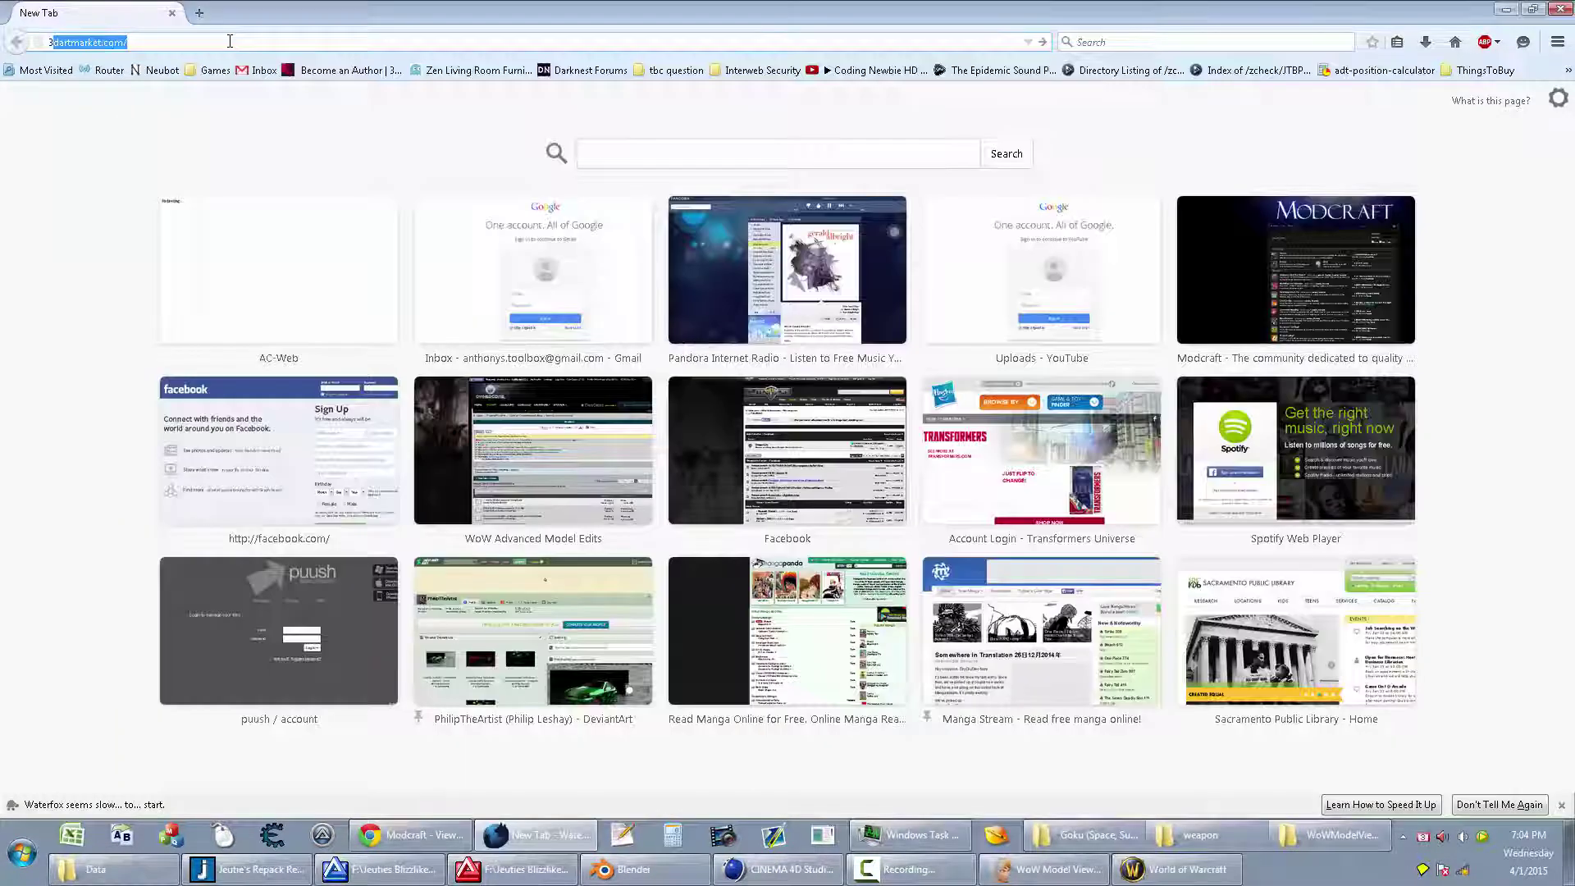
type("33")
left_click(229, 40)
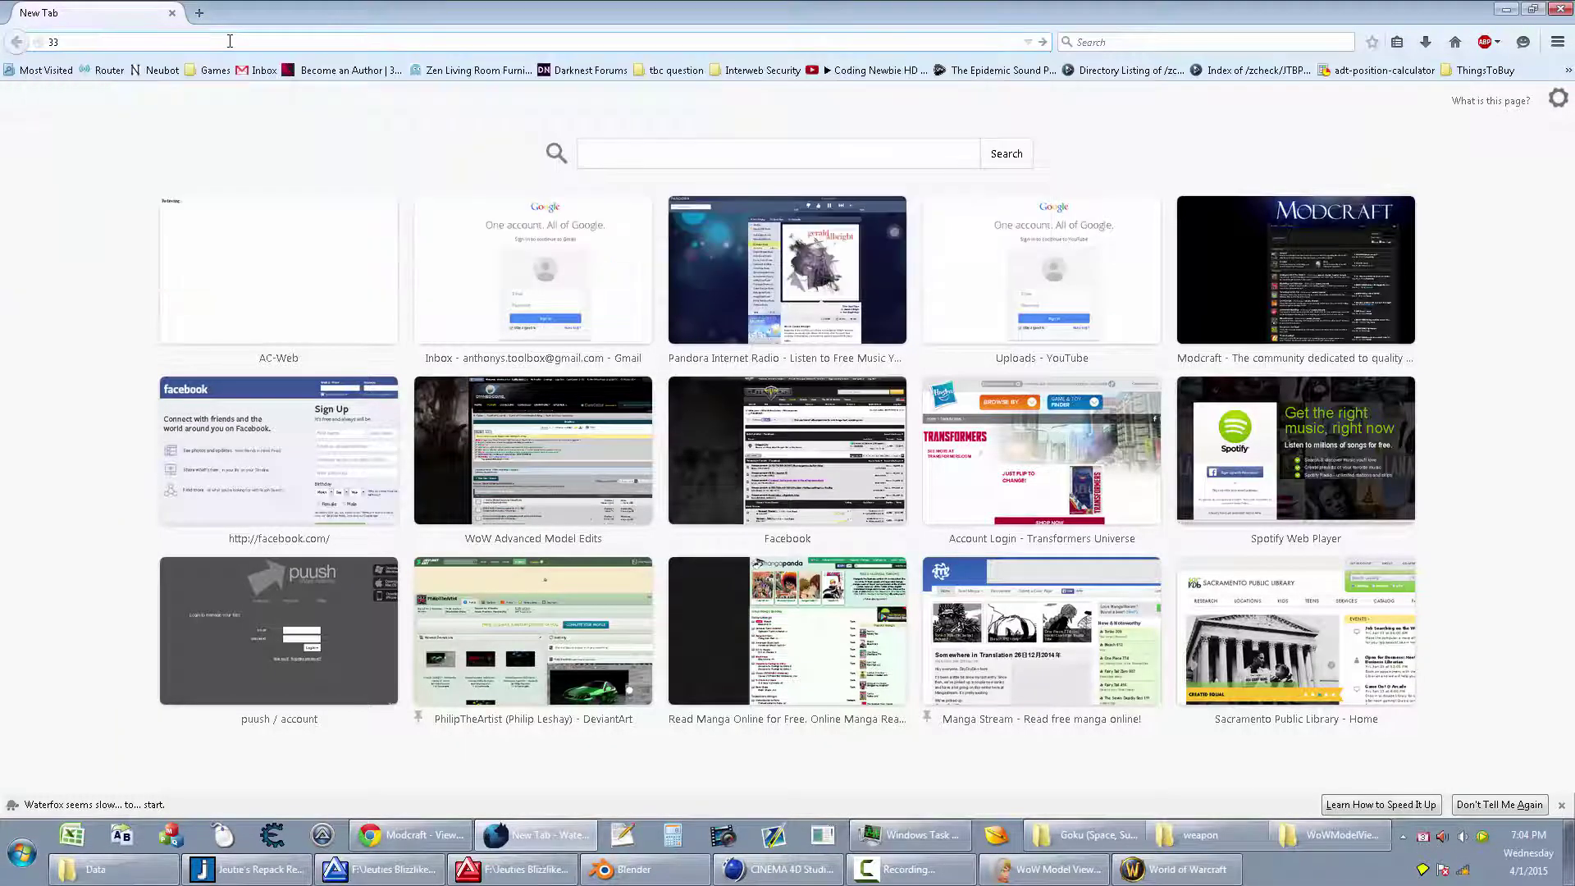
type("item")
key("Down")
key("Down")
key("BackSpace")
key("BackSpace")
key("BackSpace")
key("BackSpace")
key("BackSpace")
type("33")
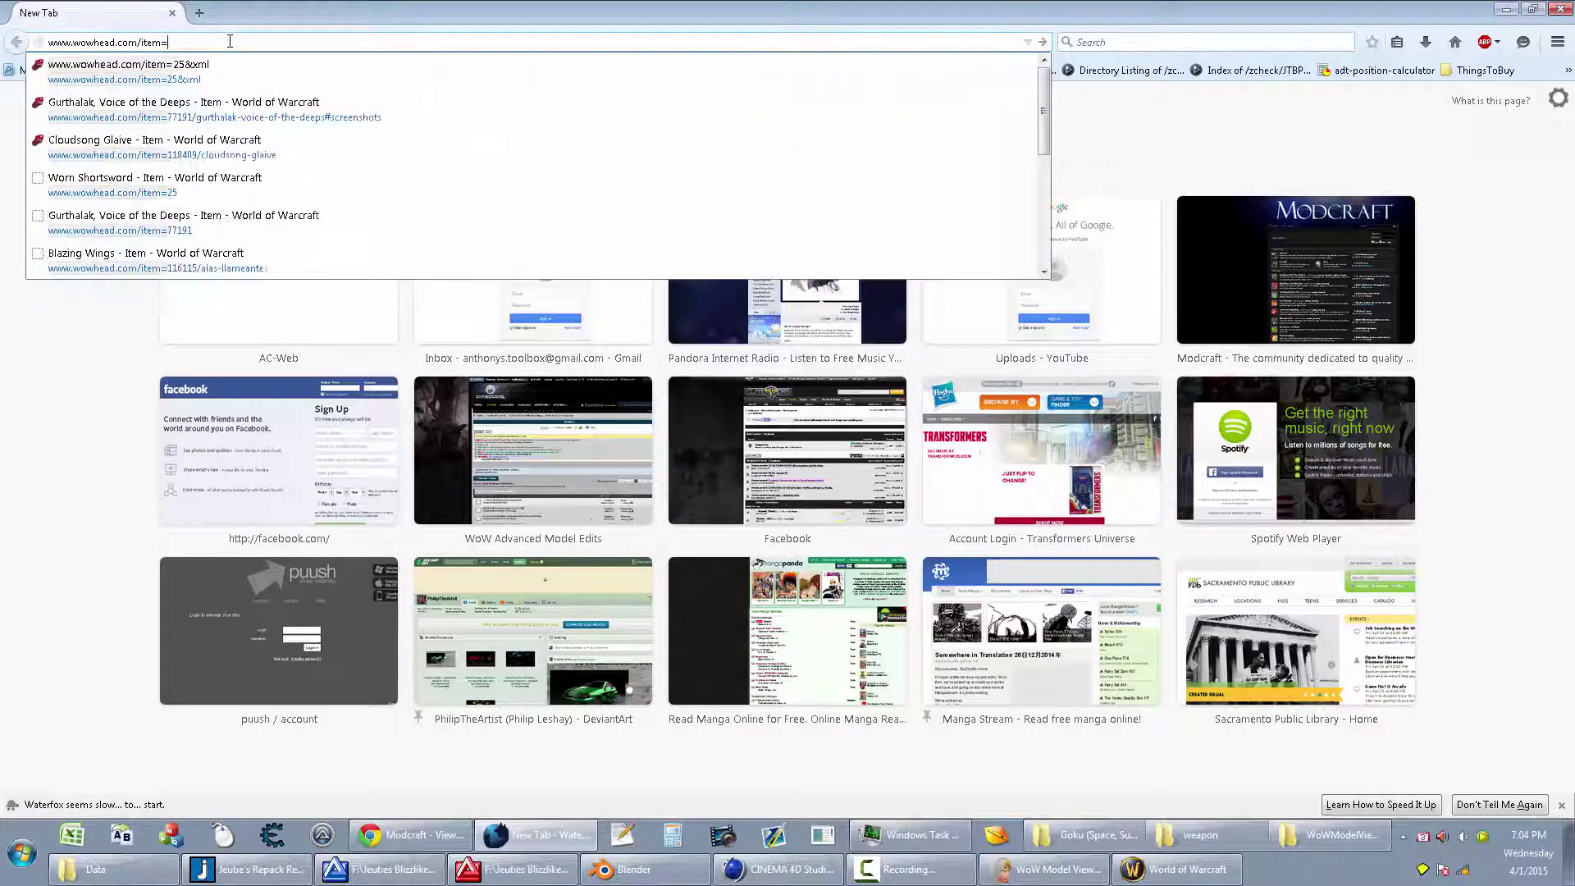
type("92&xml")
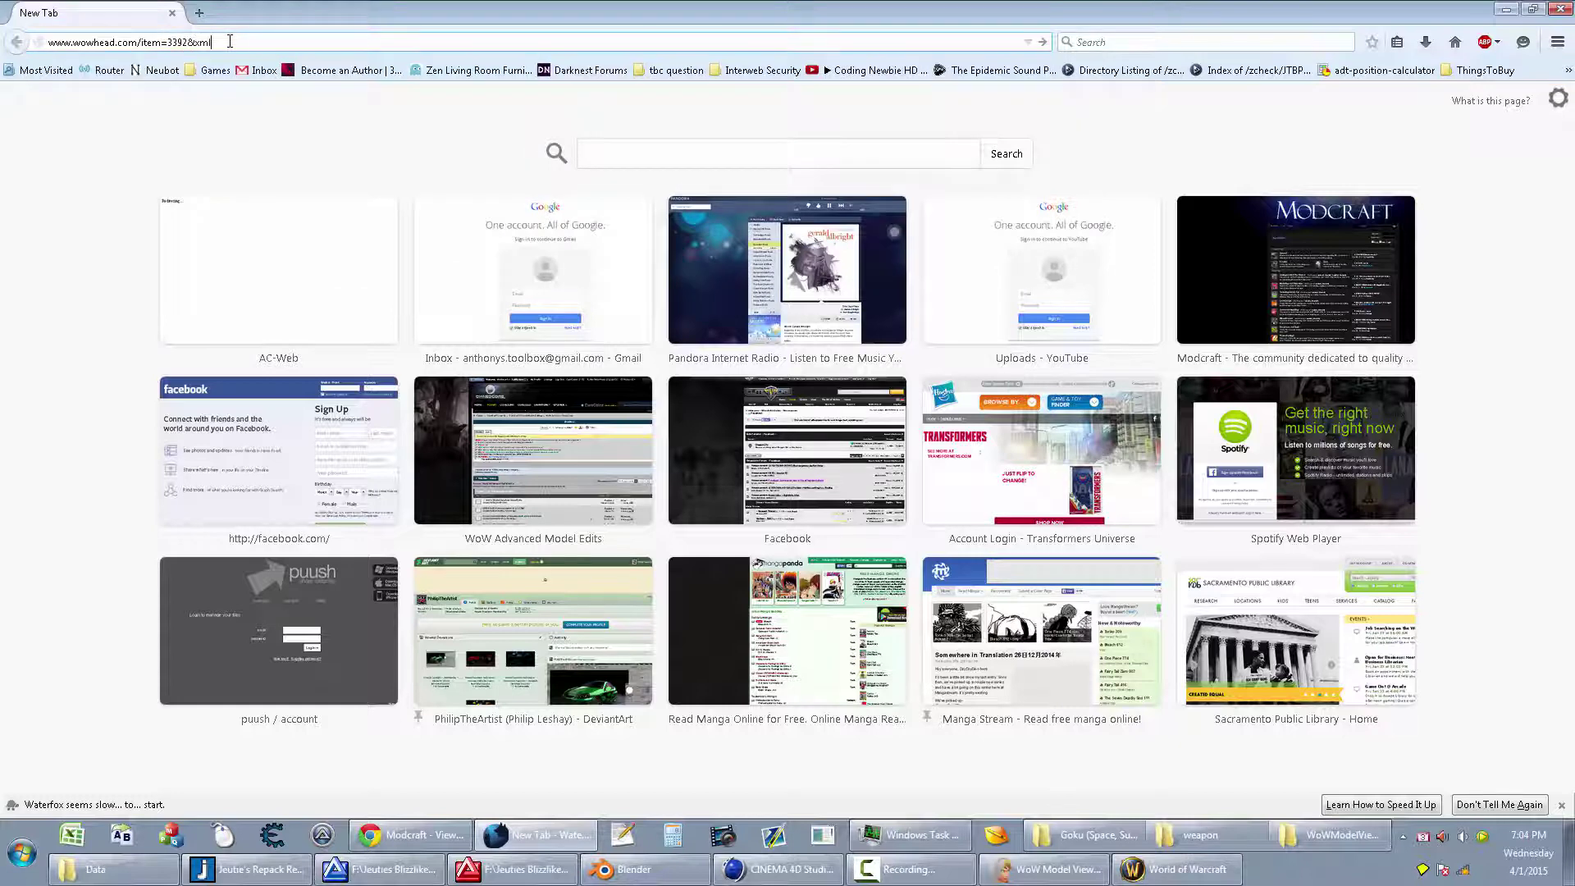
key("Return")
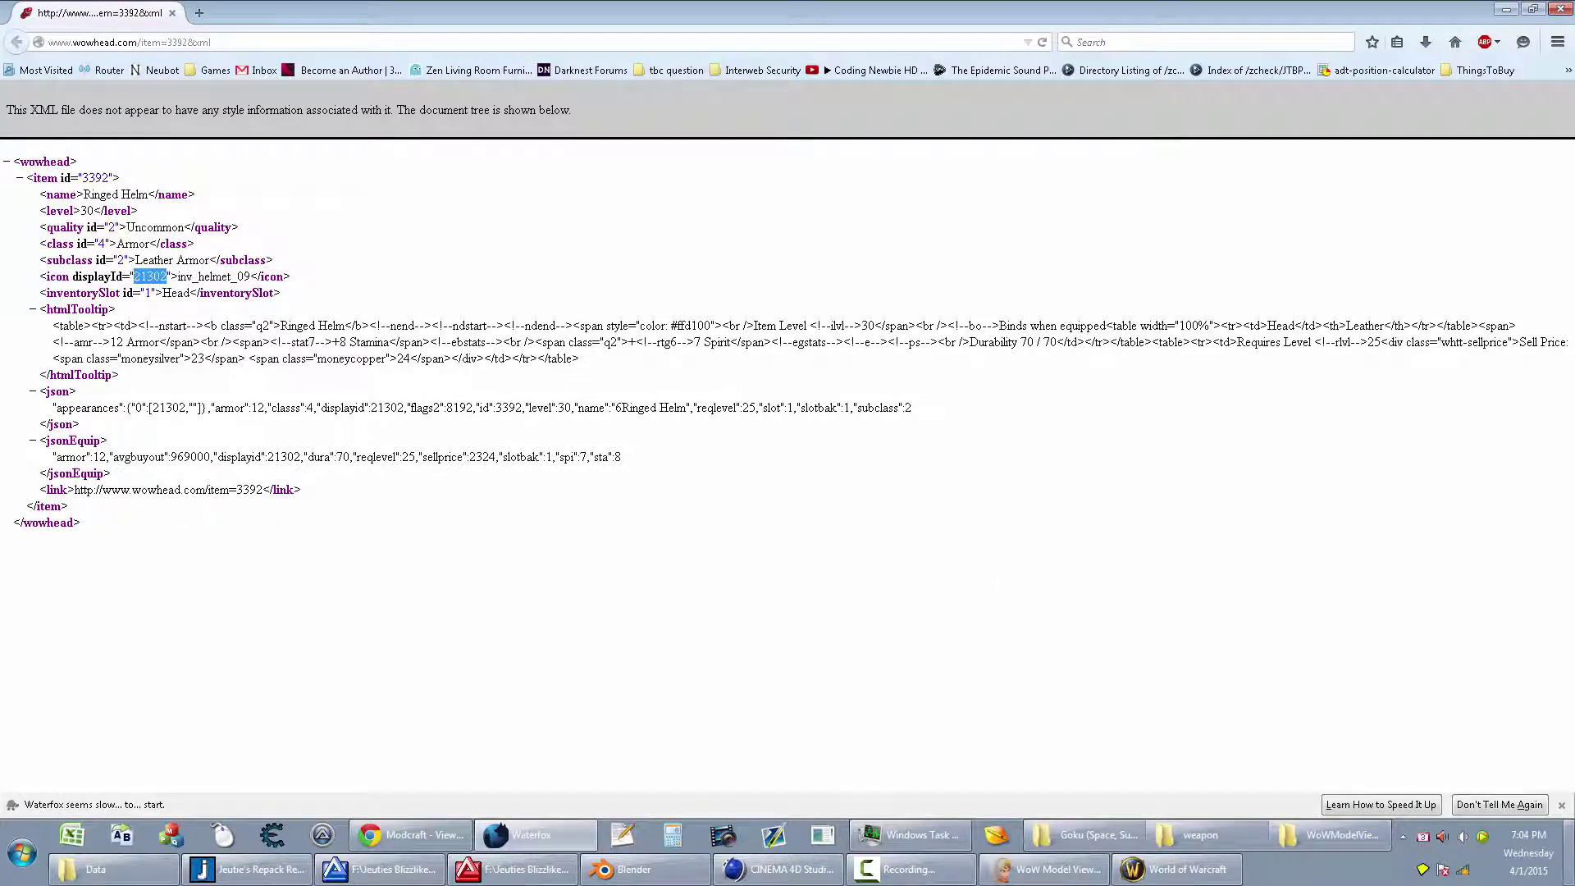
left_click(1571, 869)
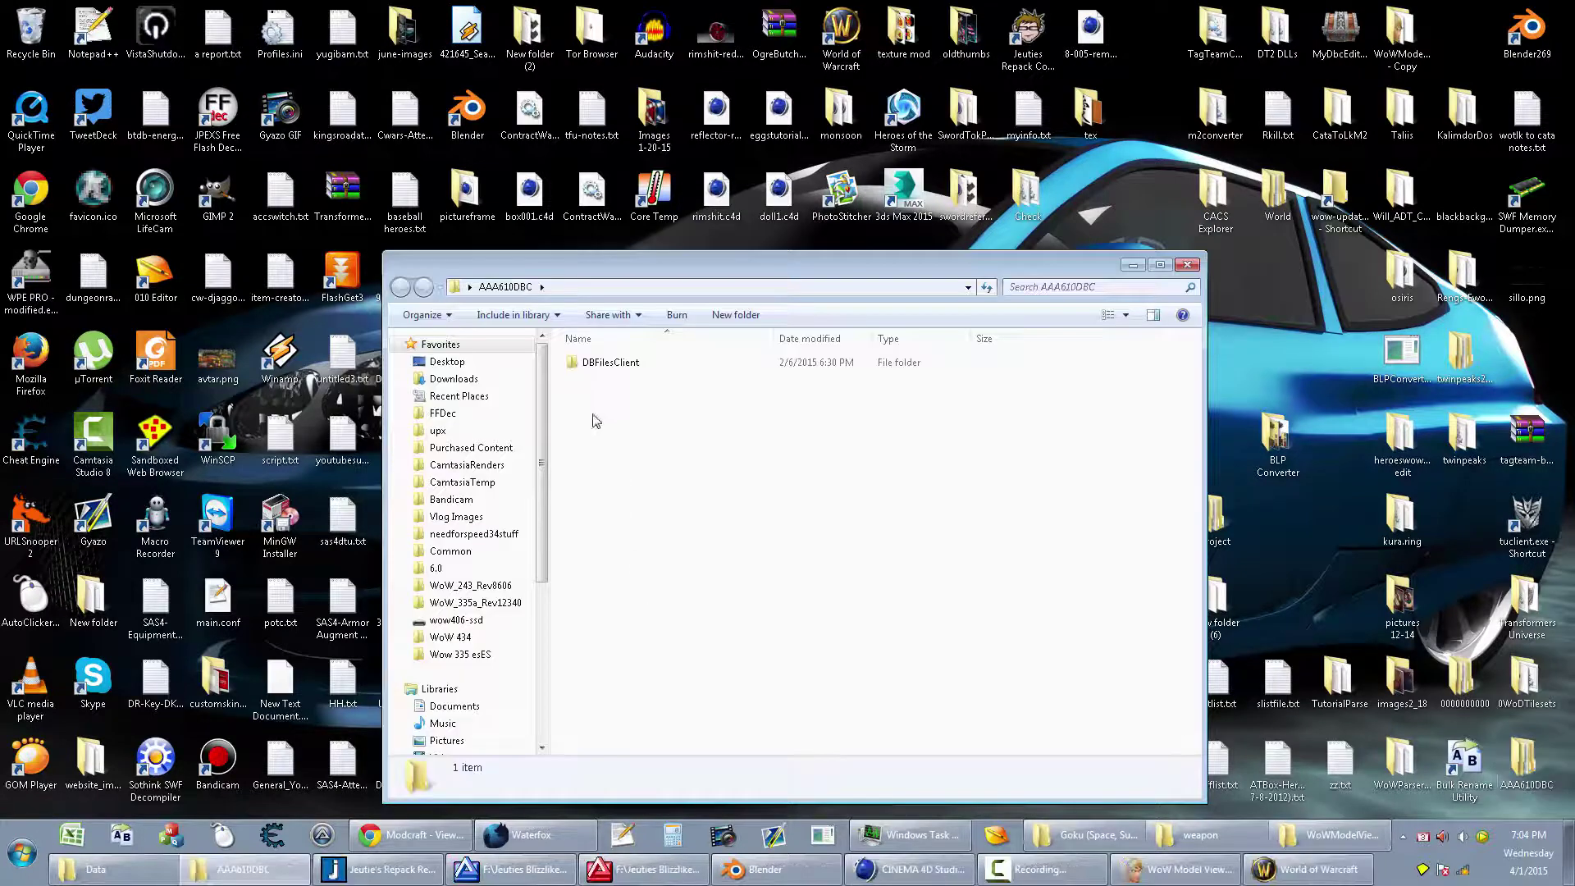
Step: Leave DBFilesClient, browse wowparse ALLDBC to 548RU, and select ItemDisplayInfo.dbc.csv
double_click(616, 369)
left_click(627, 432)
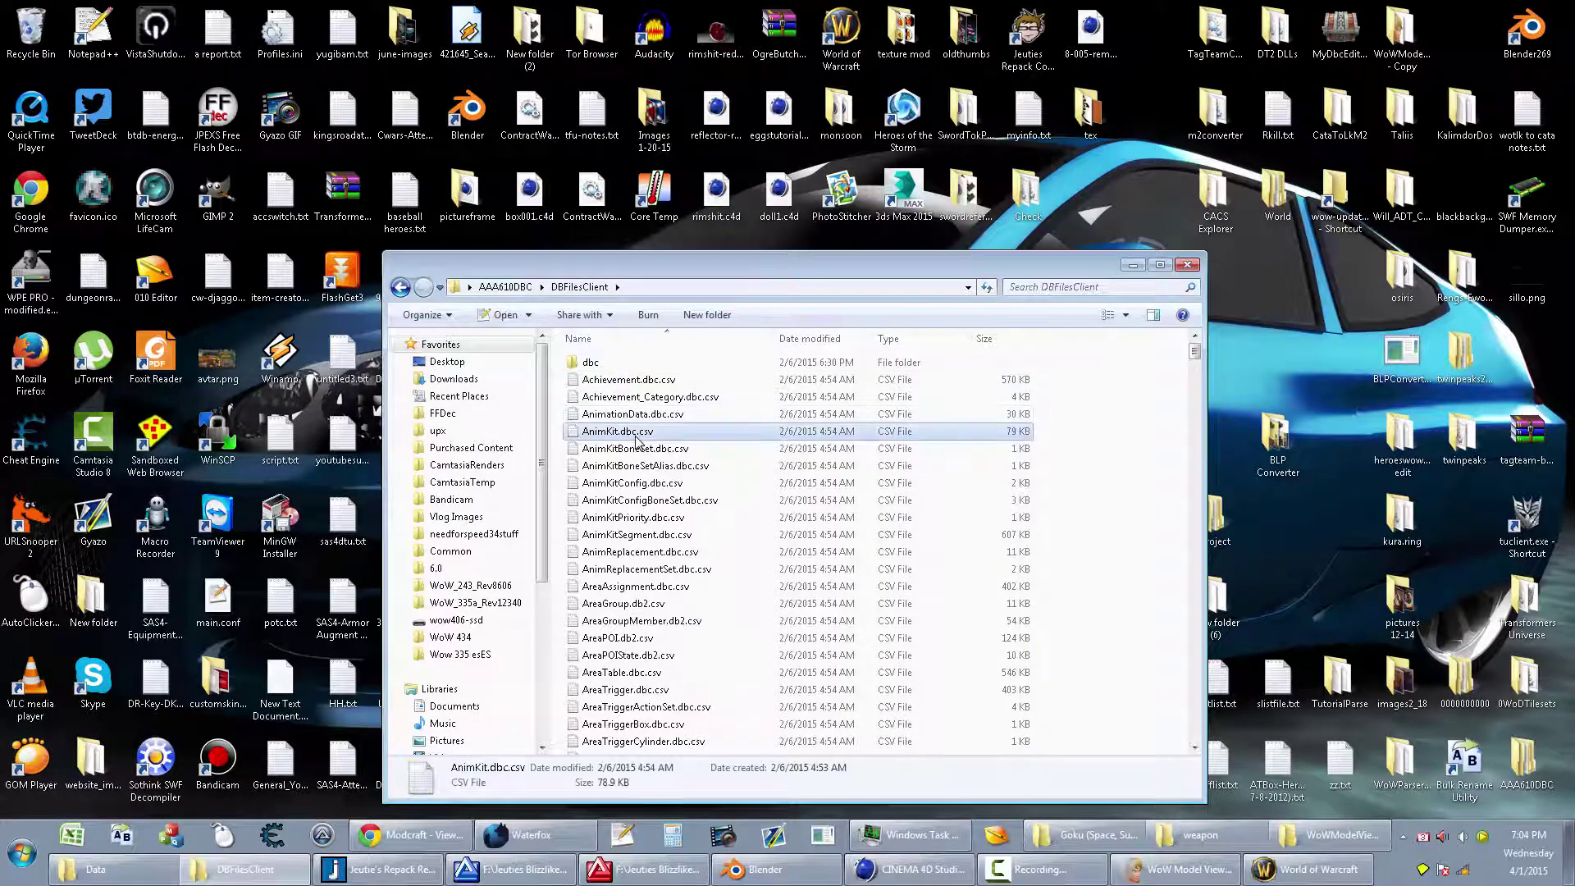
left_click(1188, 265)
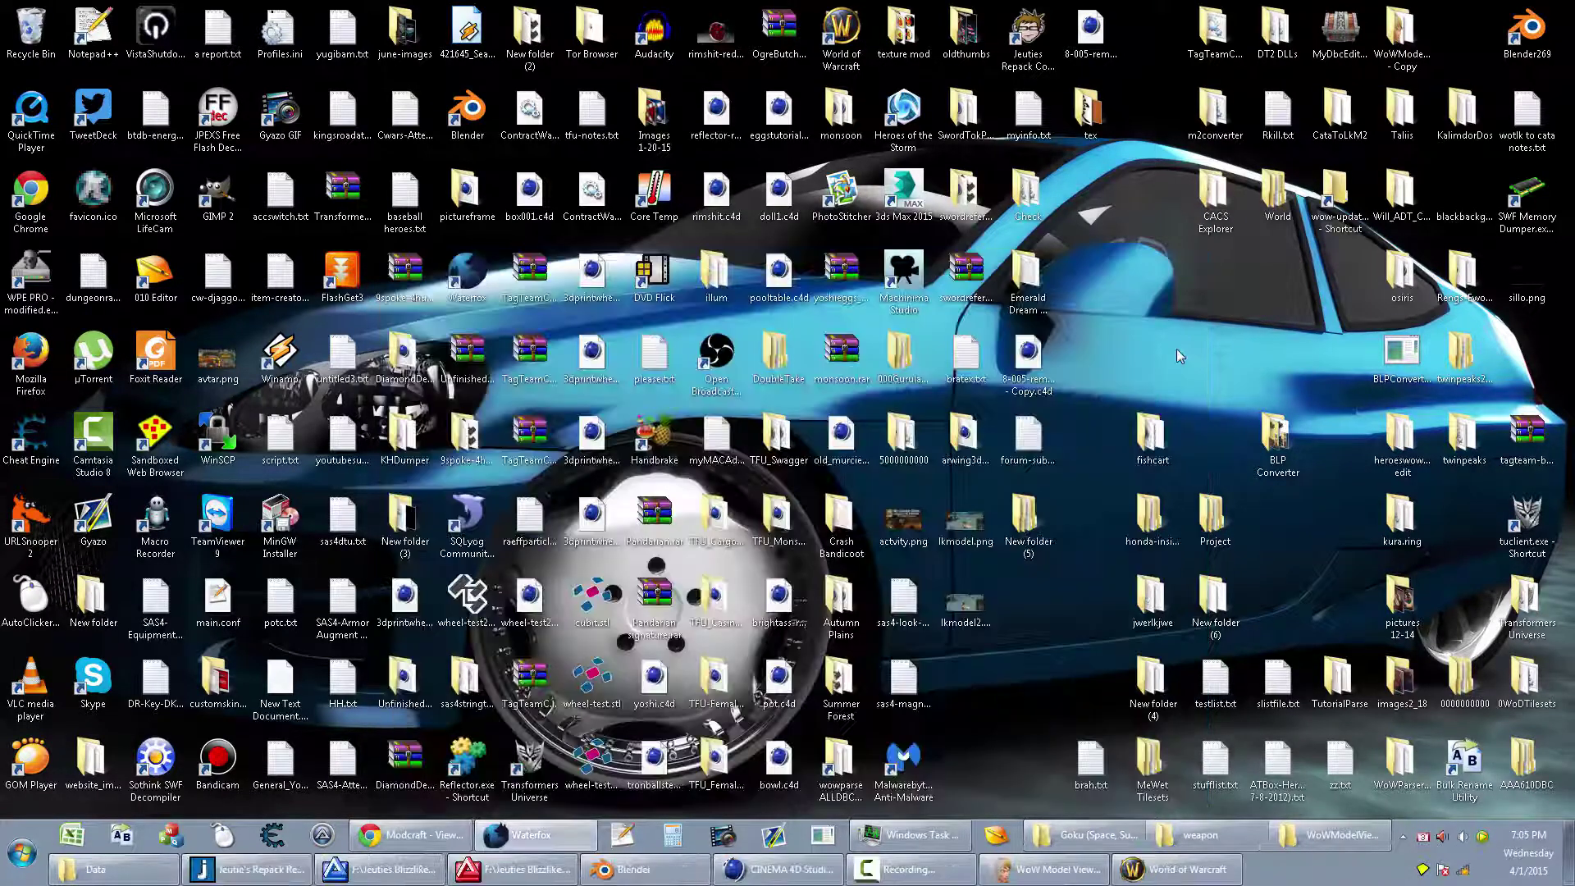
double_click(841, 769)
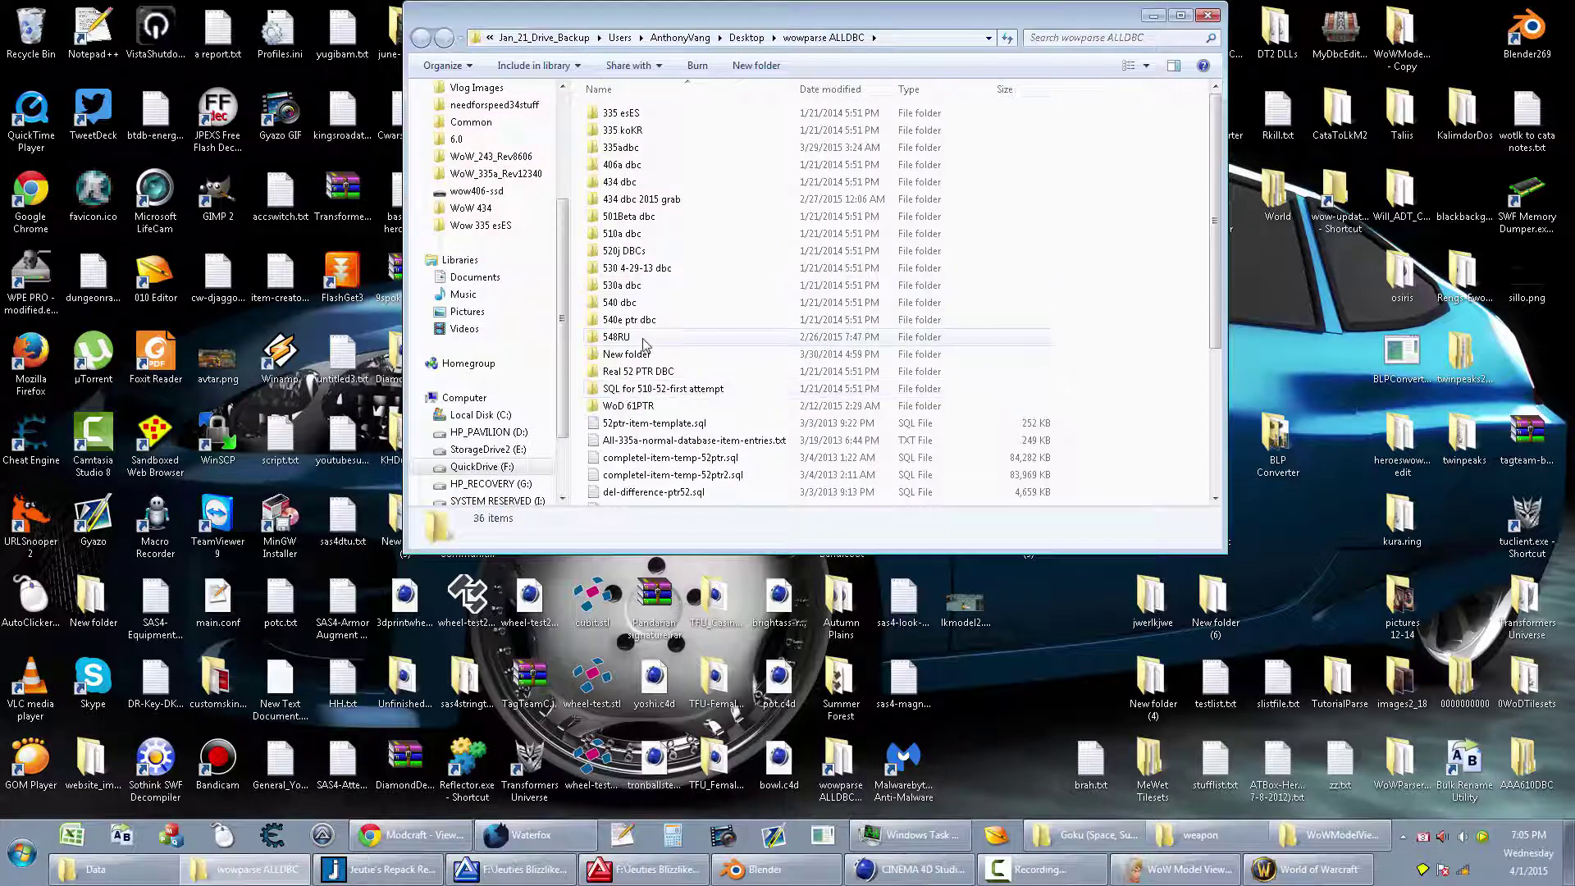
double_click(643, 340)
left_click(648, 301)
type("itemdi")
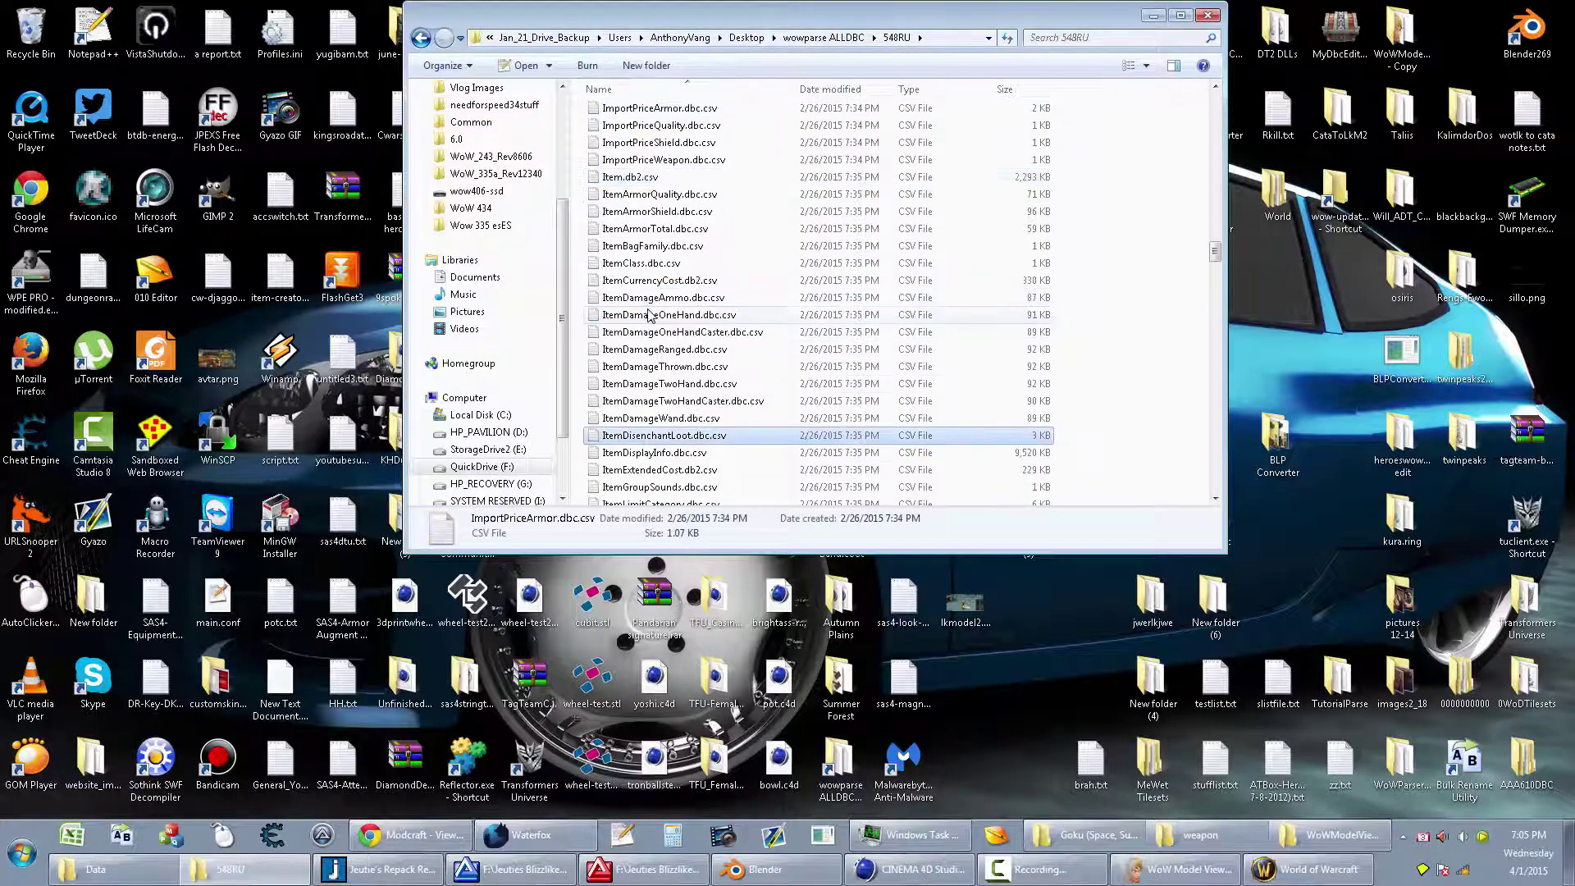
left_click(687, 454)
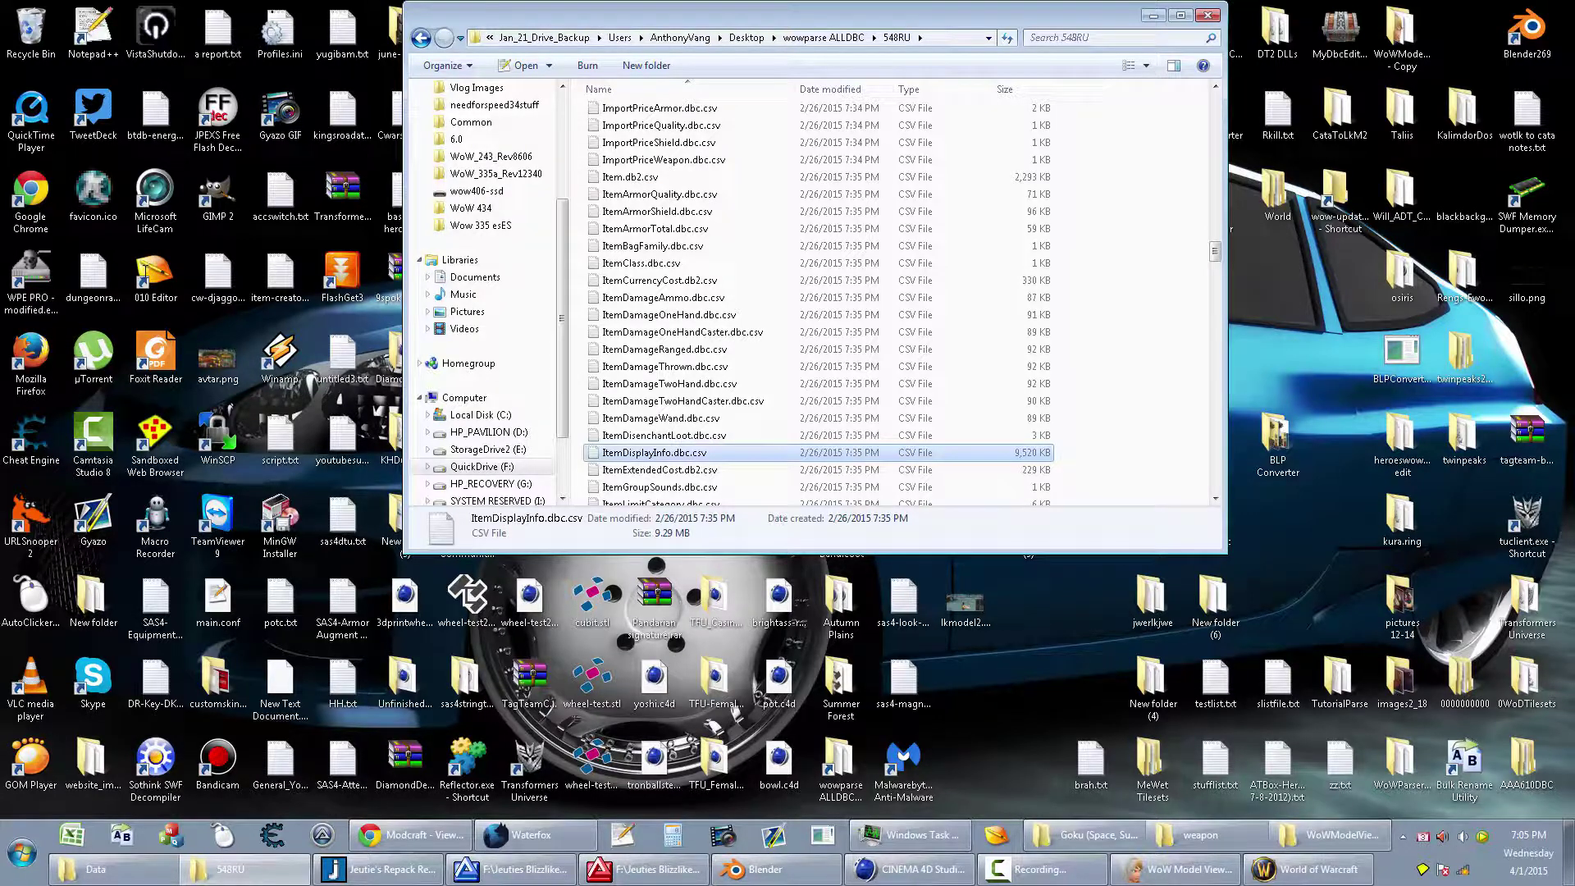
Step: Copy the displayId value 21302 from the Ringed Helm's wowhead XML page
key("alt+Tab")
right_click(148, 277)
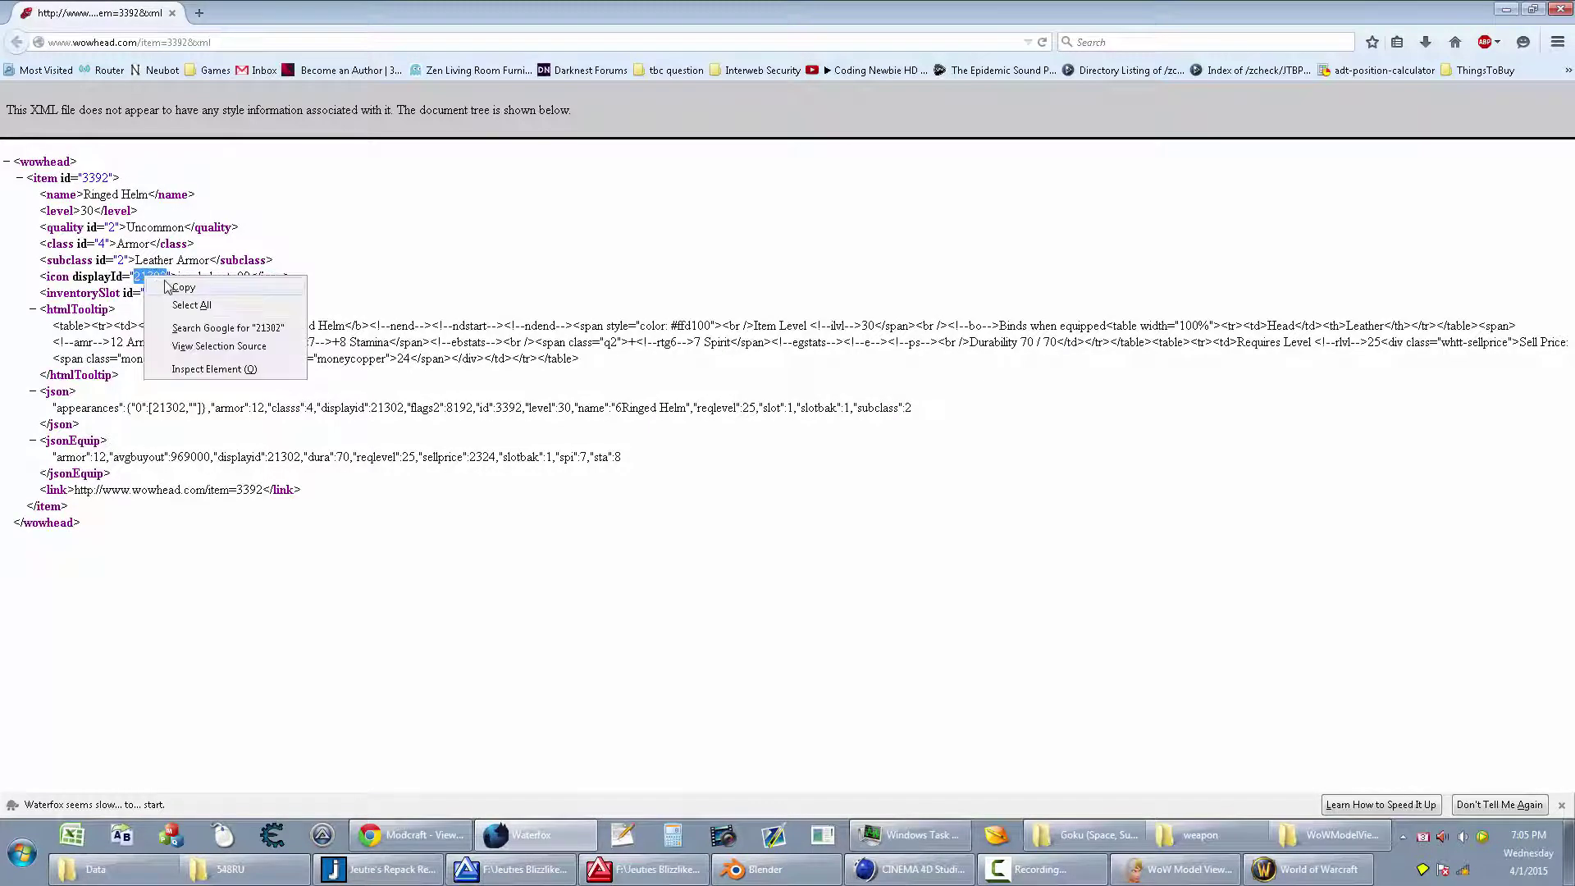
left_click(165, 287)
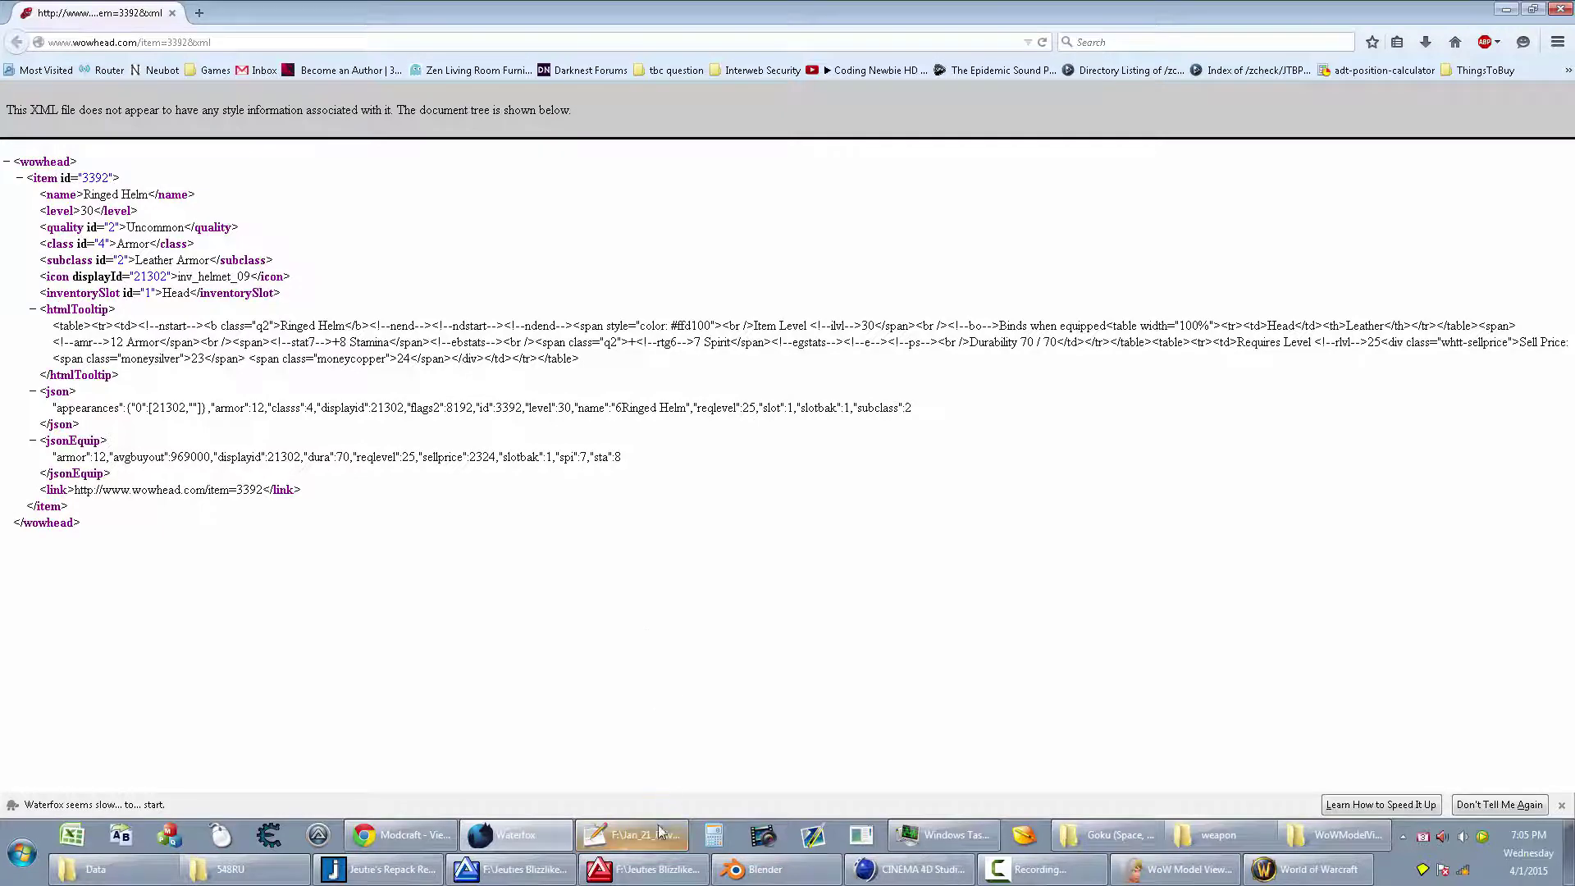
Step: Search the item display CSV for 21302 and select its model name Helm_Leather_D_01
left_click(626, 467)
key("ctrl+h")
type("21302,")
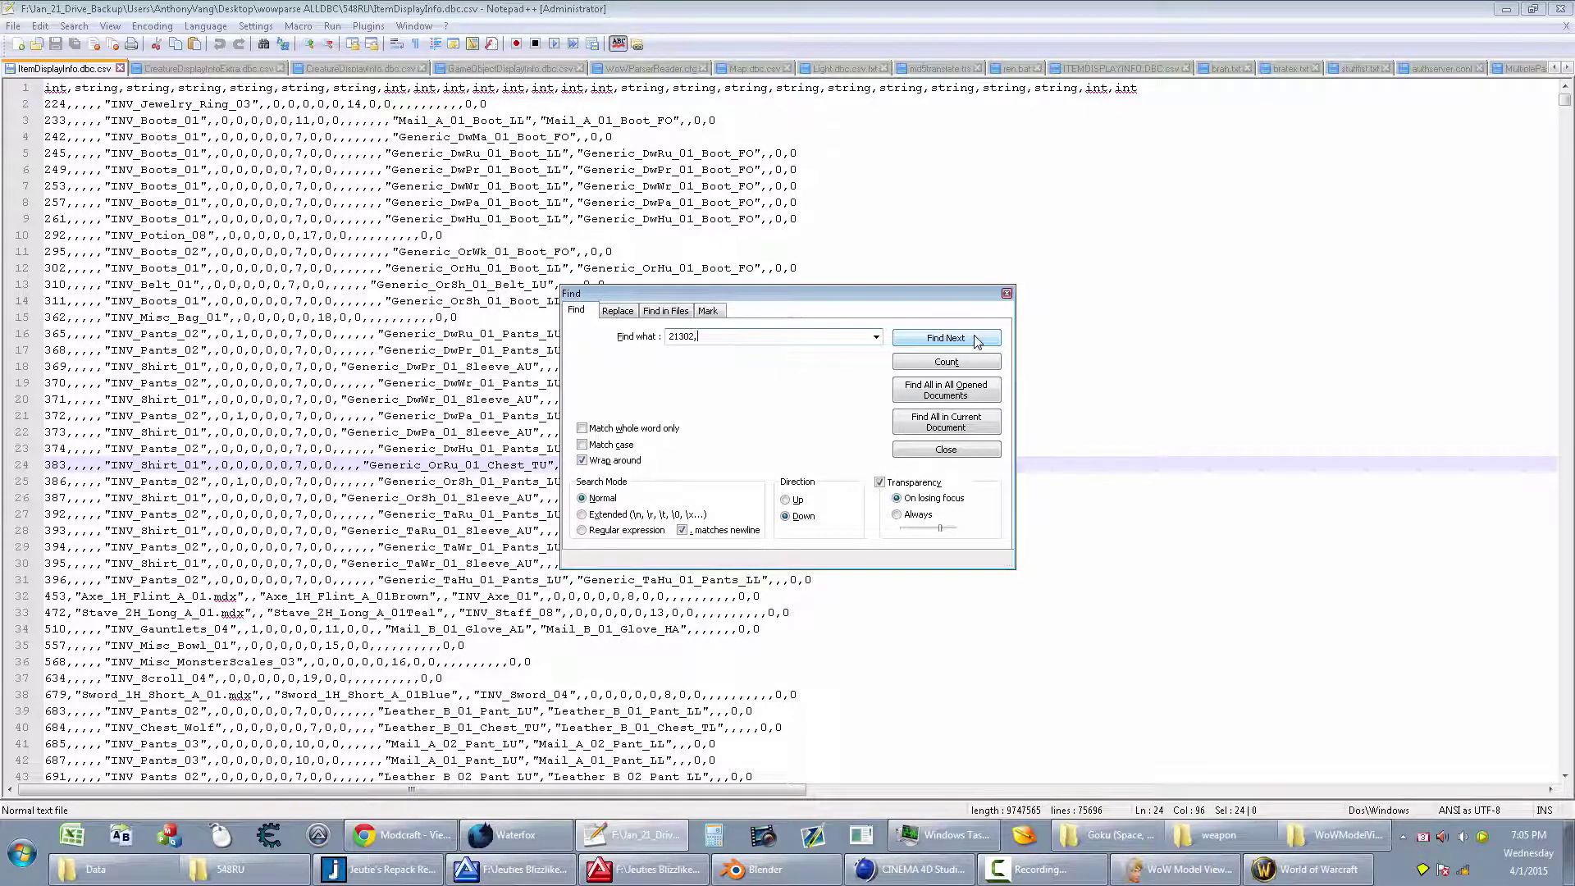
left_click(973, 340)
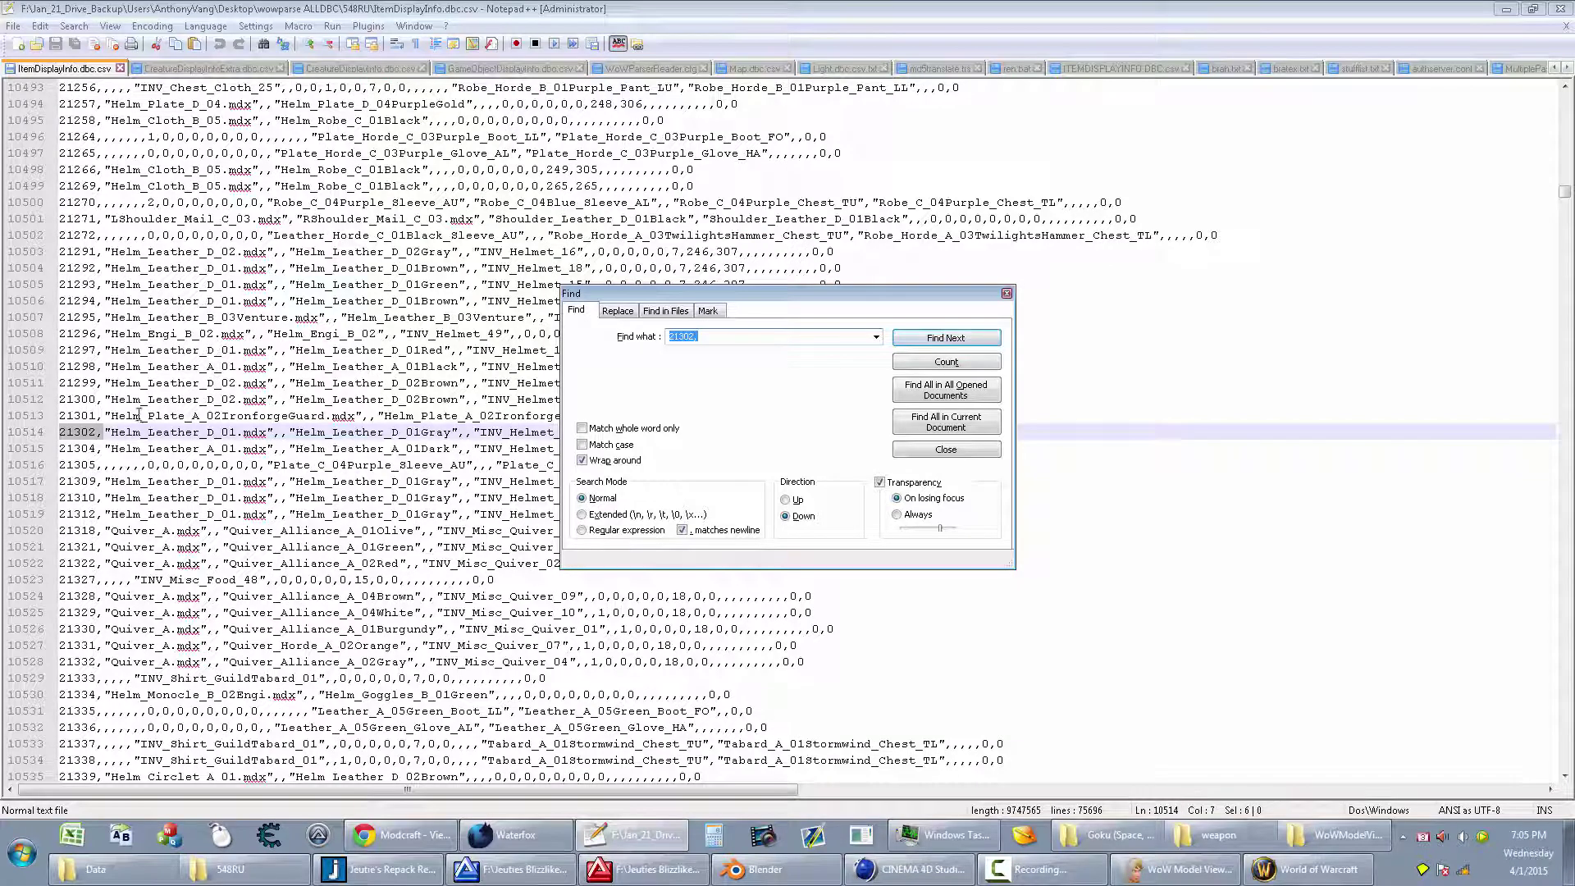
left_click_drag(109, 433, 237, 432)
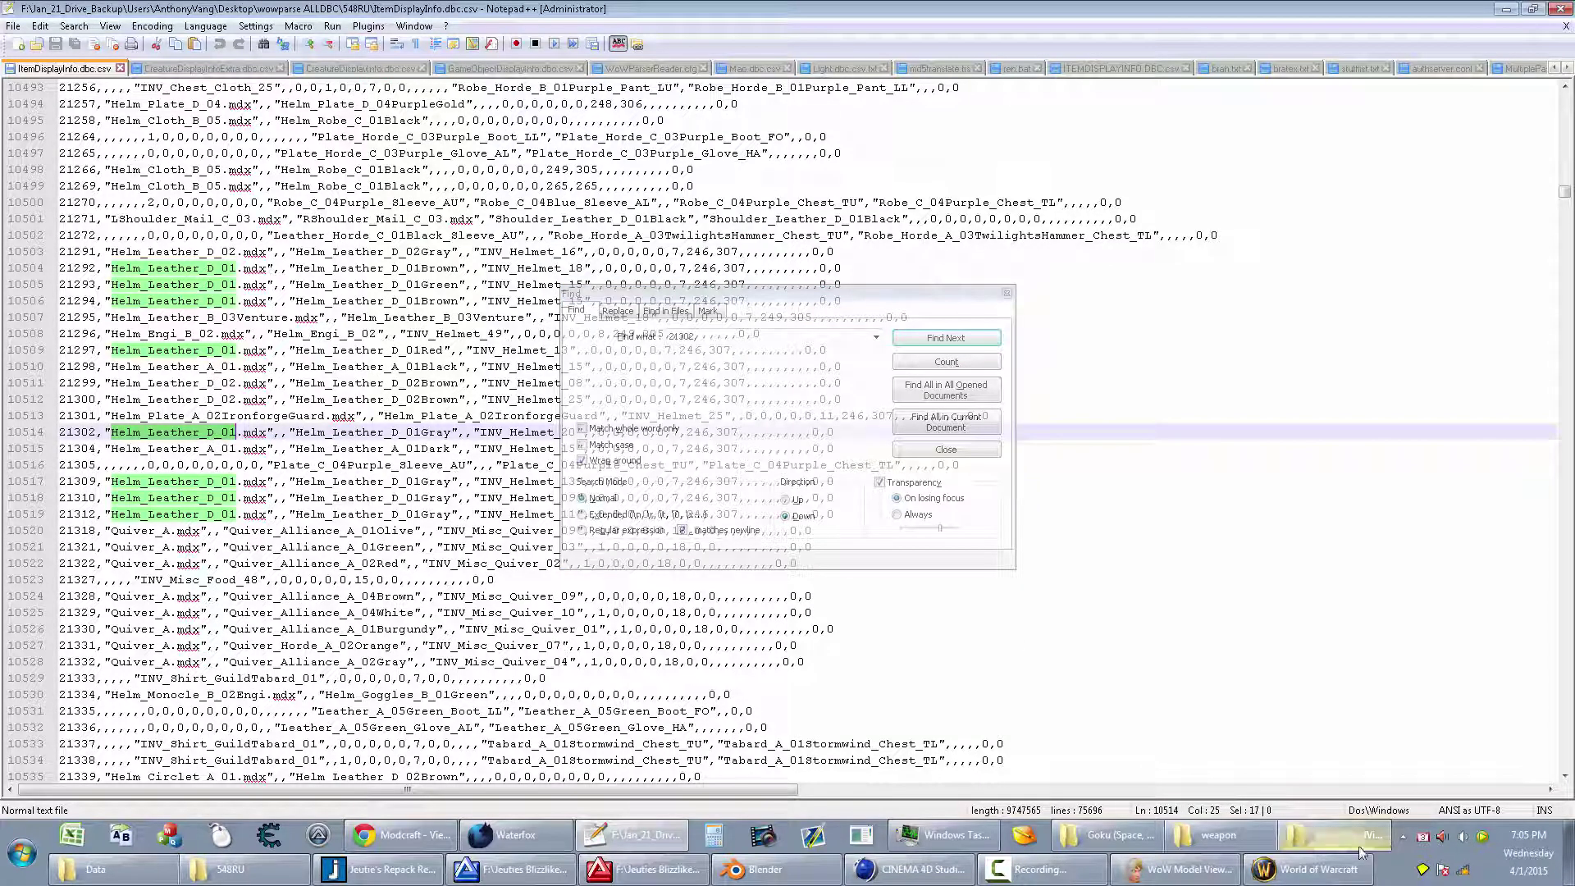
Step: Copy the model name Helm_Leather_D_01 from the CSV into WoW Model Viewer
left_click(1179, 869)
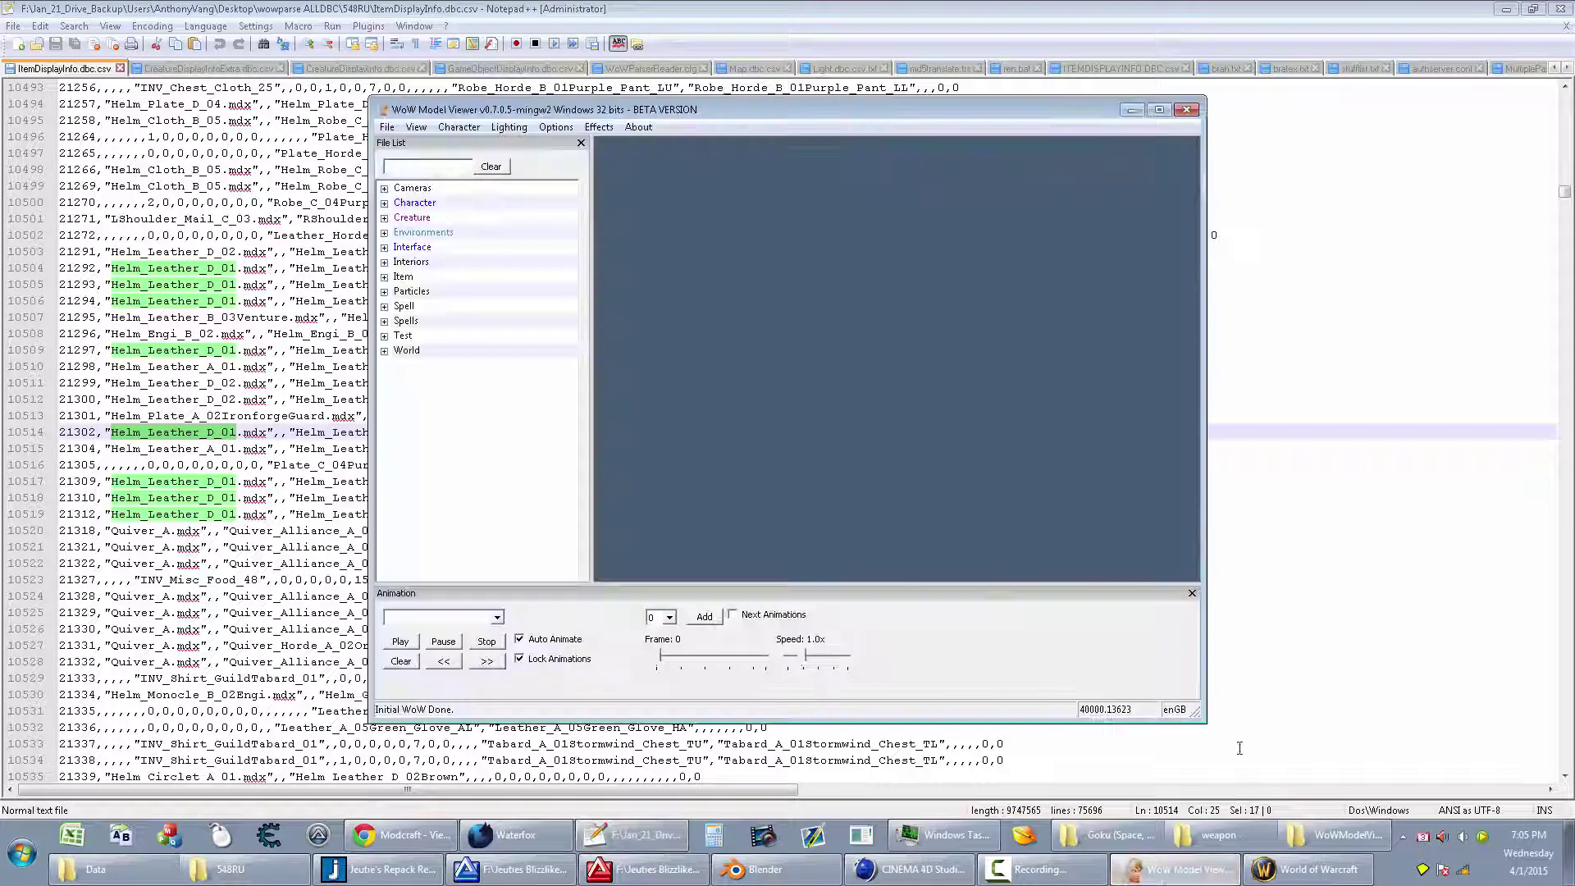
left_click(213, 438)
double_click(193, 433)
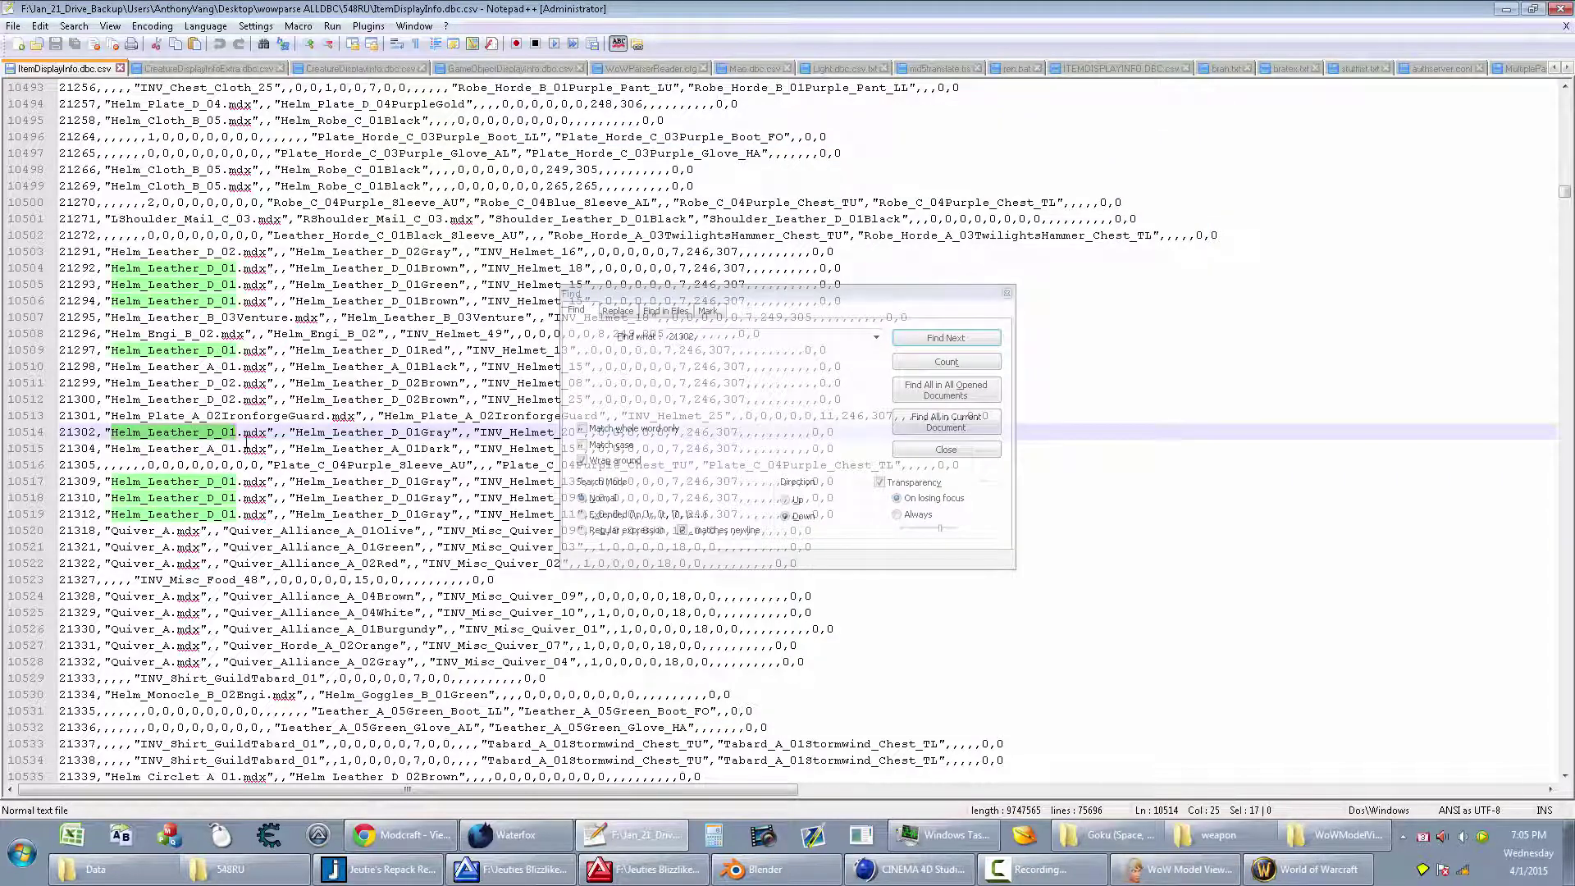
key("alt+Tab")
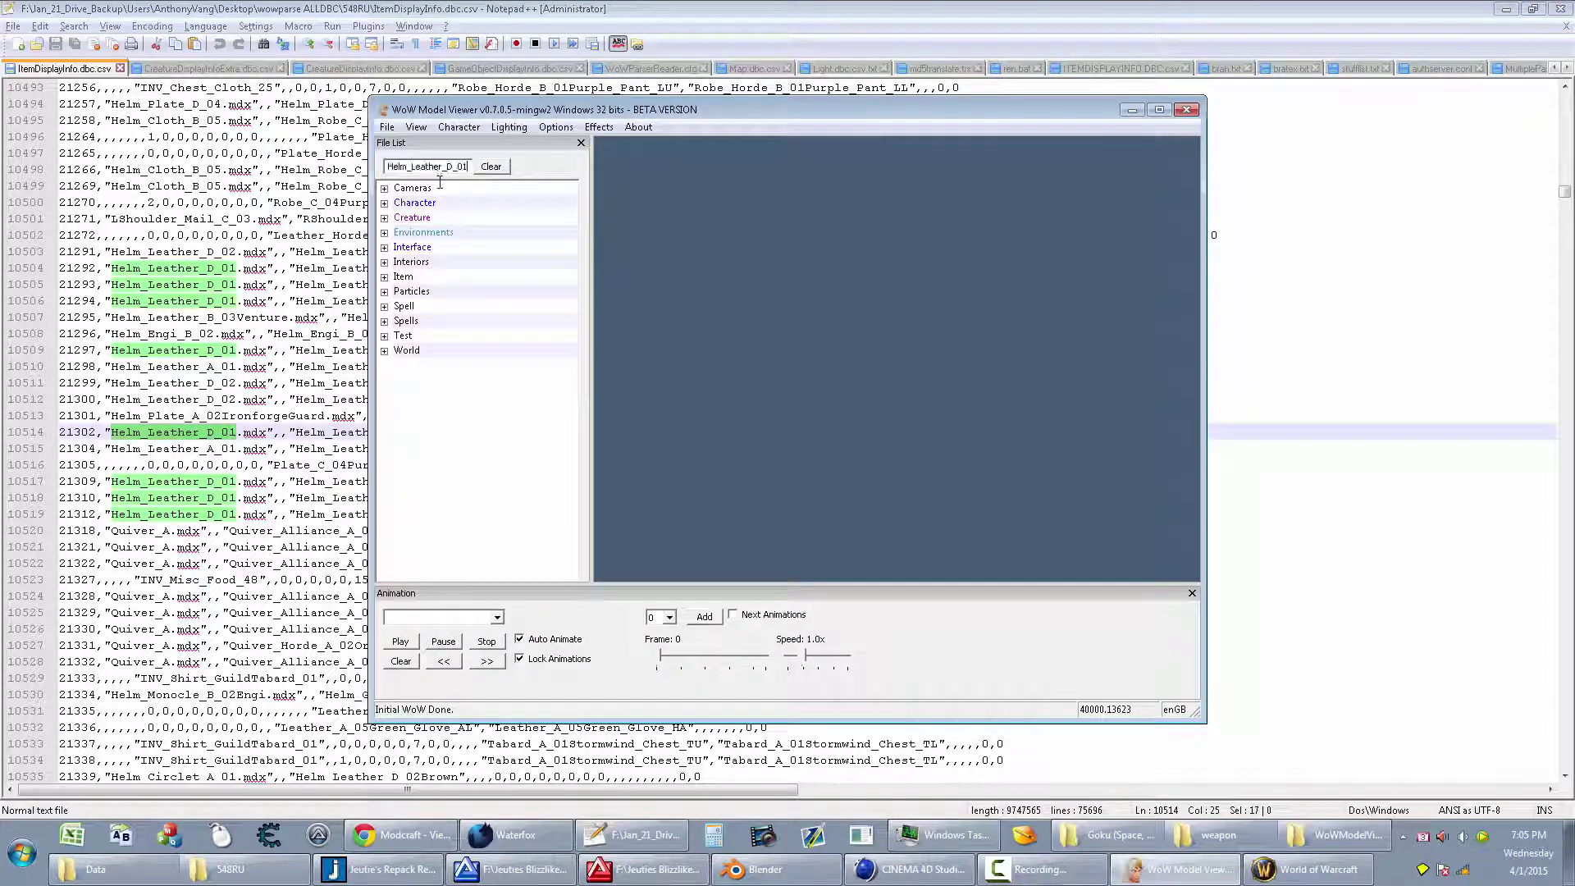
type("_bem")
Step: Filter the File List by Helm_Leather_D_01, load helm_leather_d_01_bem.m2, and open Export Model
key("Return")
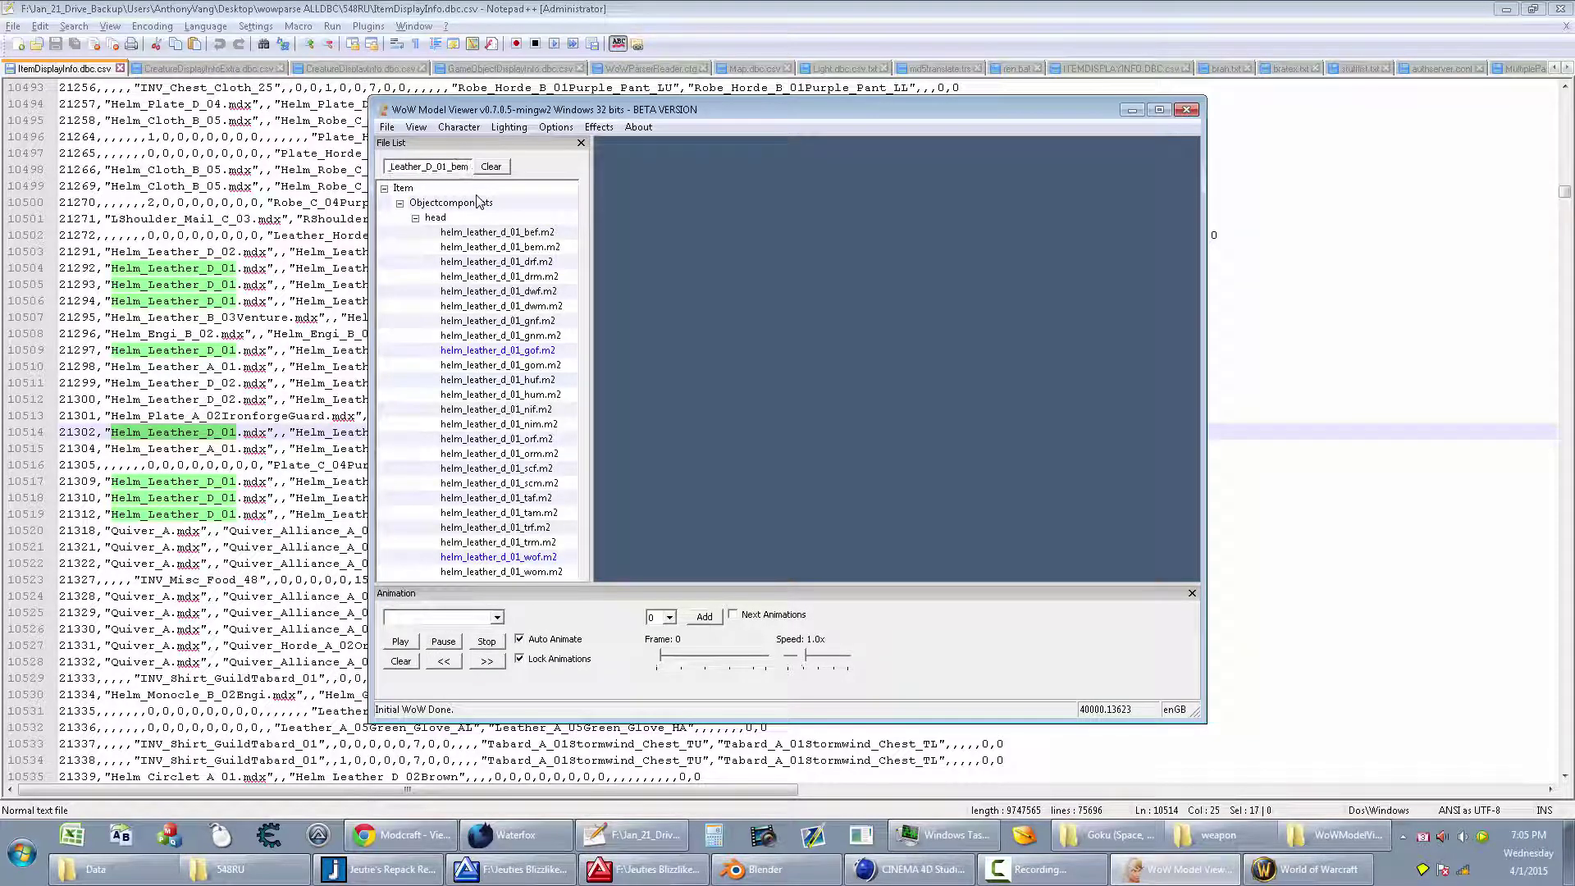
key("Return")
left_click(483, 236)
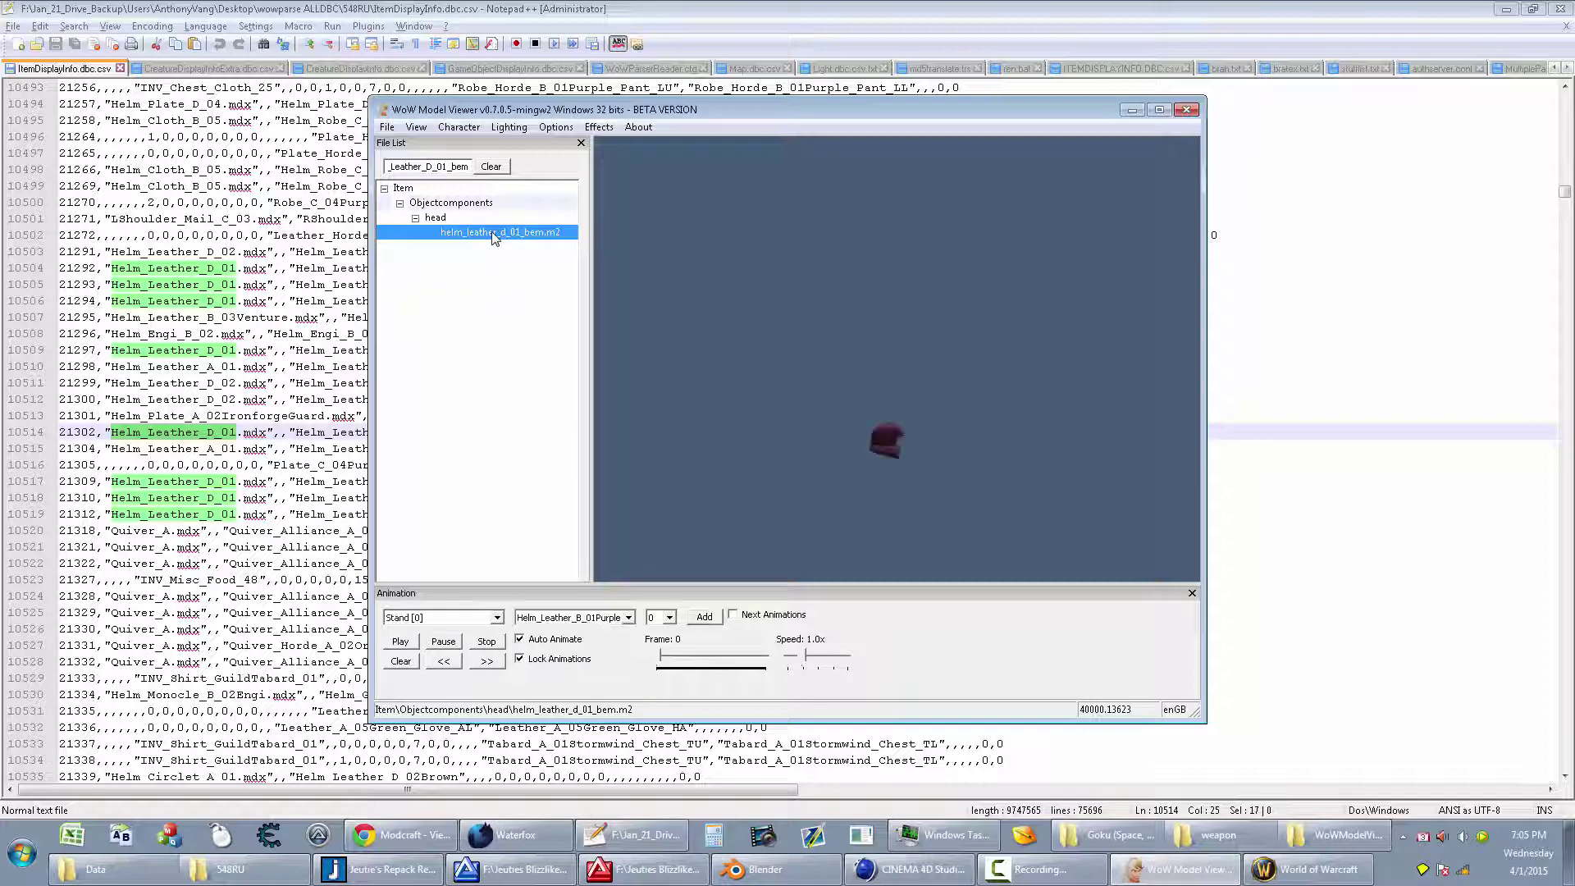
left_click(391, 128)
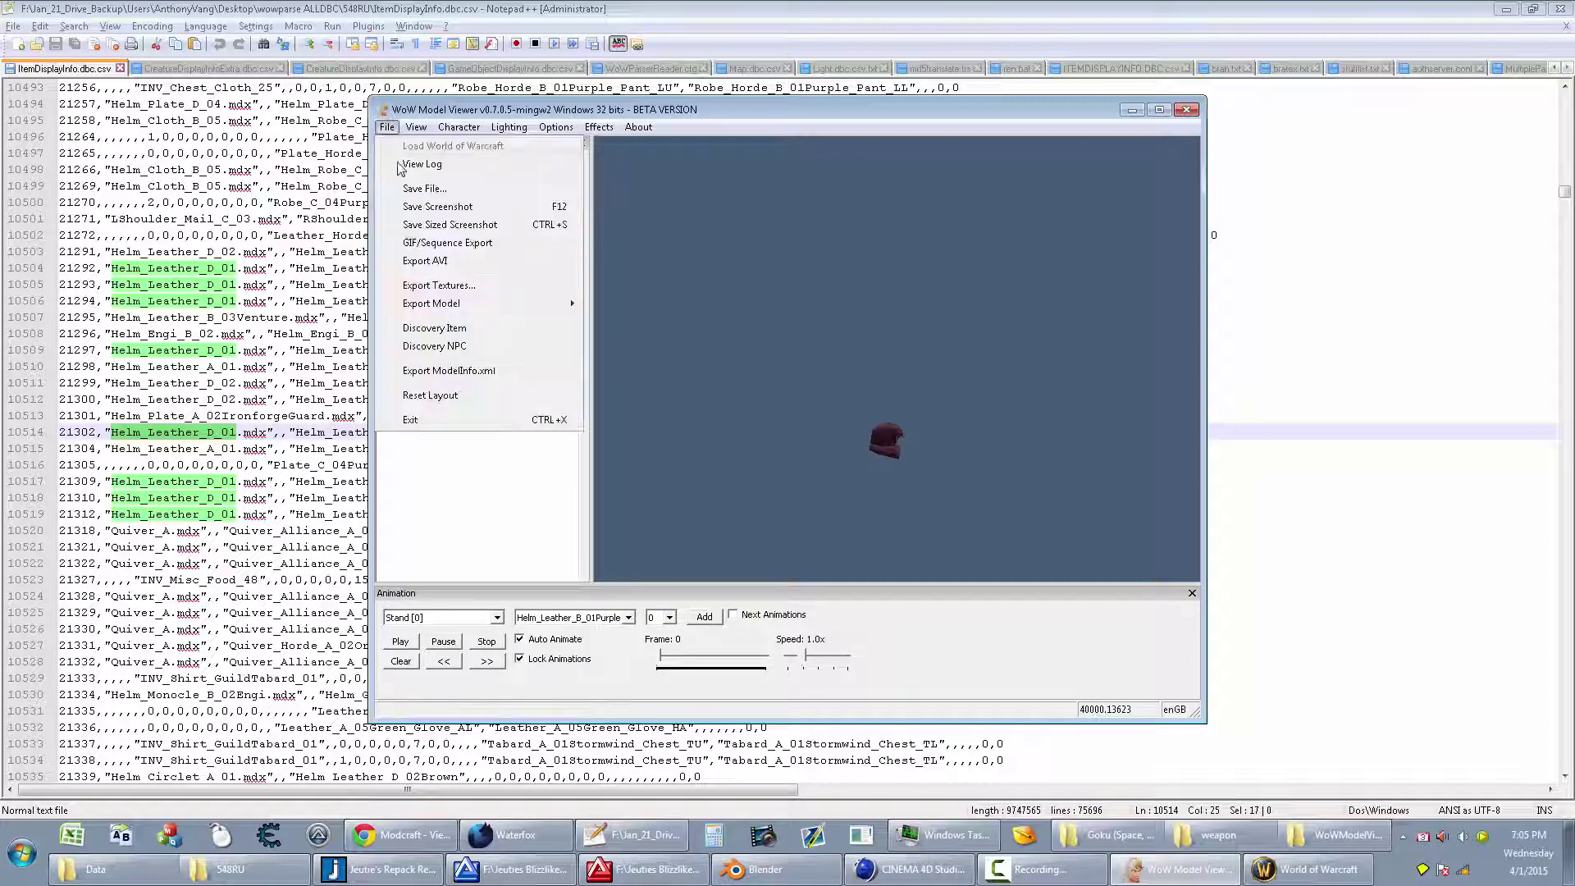
mouse_move(431, 303)
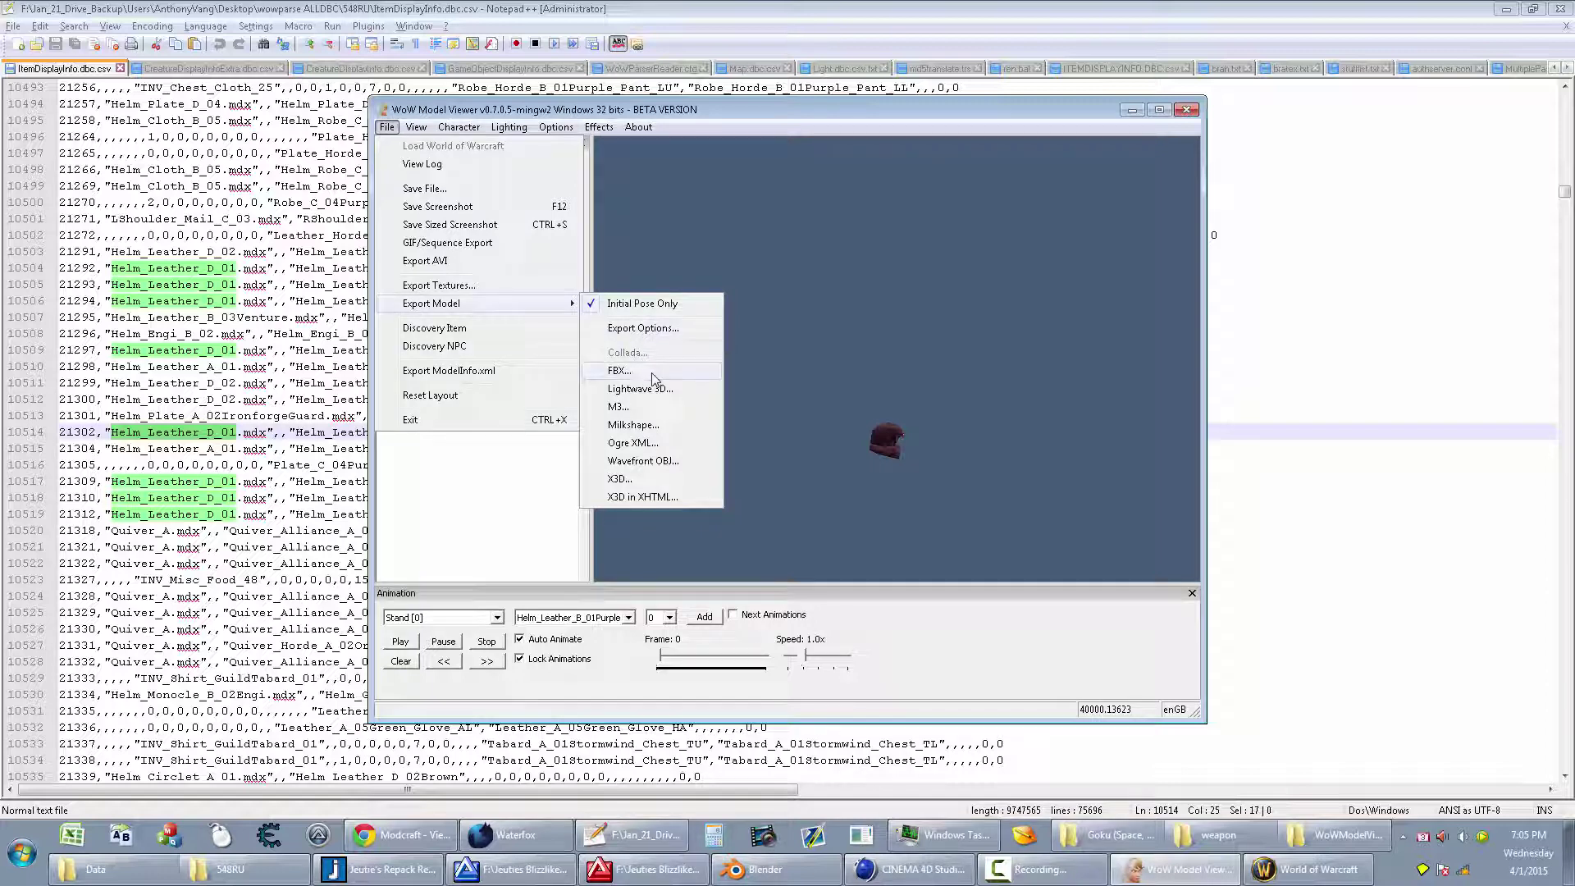
Step: Export the helmet as Wavefront OBJ into the Goku (Space, Super Saiyan 3) folder
left_click(662, 462)
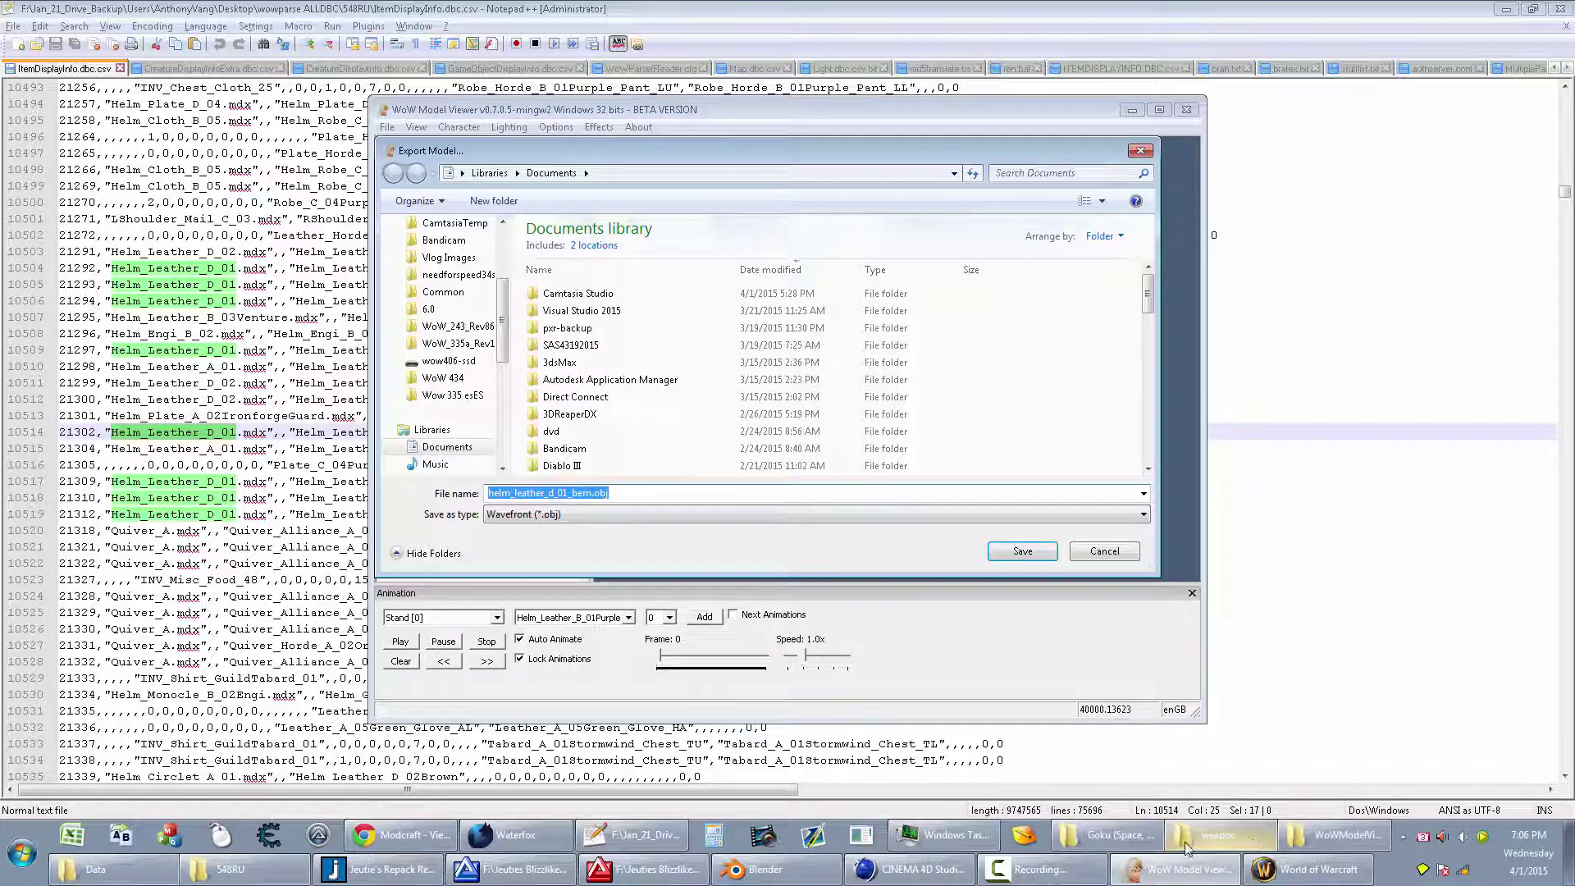
left_click(1114, 836)
left_click(813, 257)
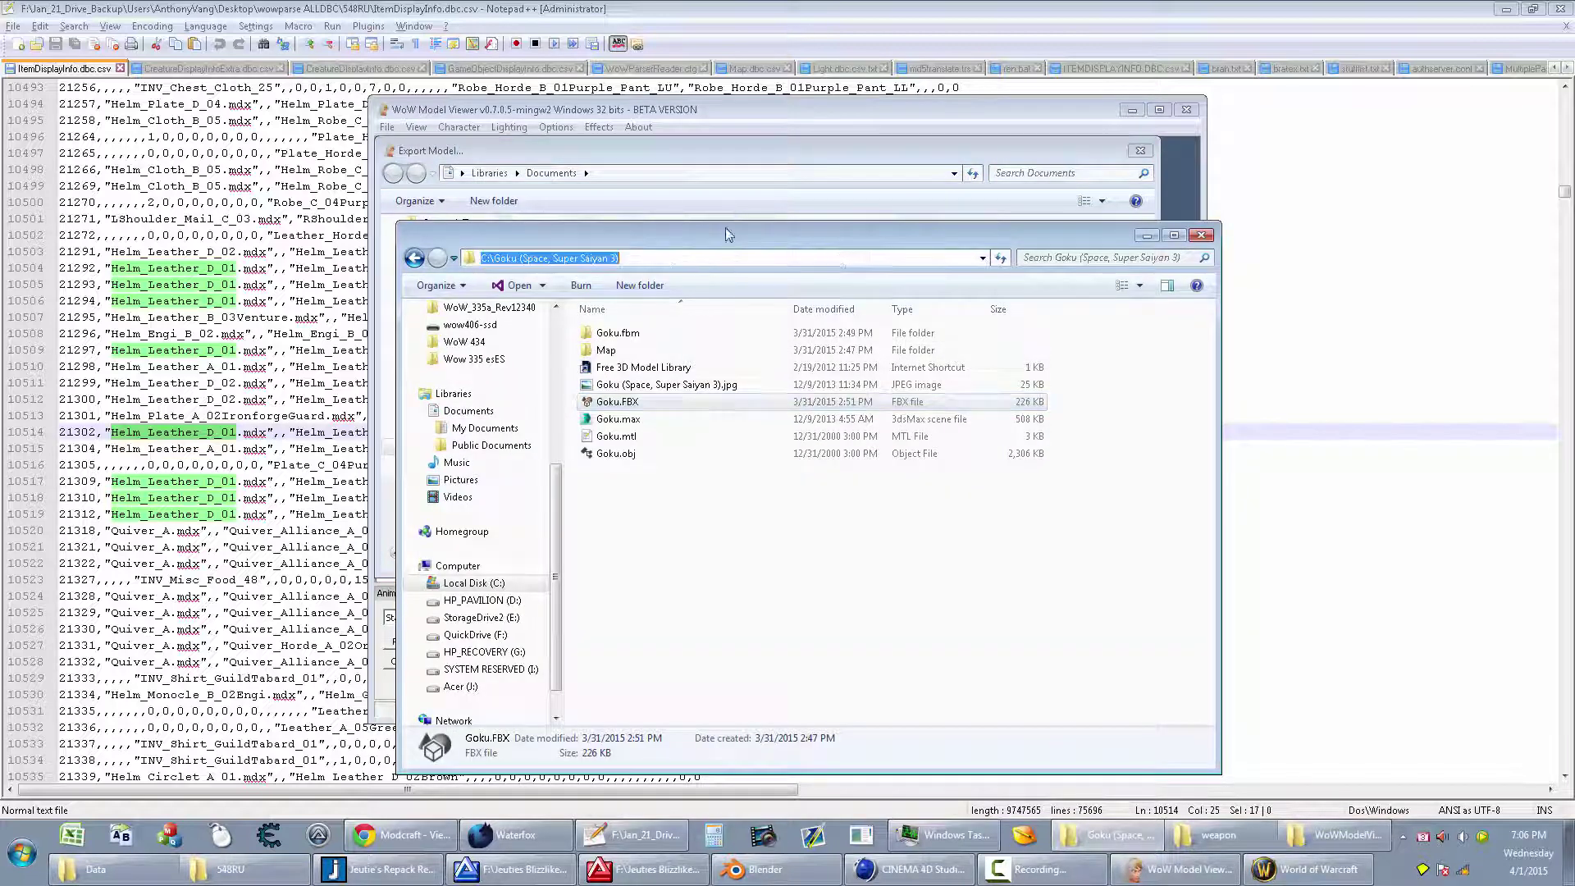
key("ctrl+c")
left_click(735, 192)
key("ctrl+v")
key("Return")
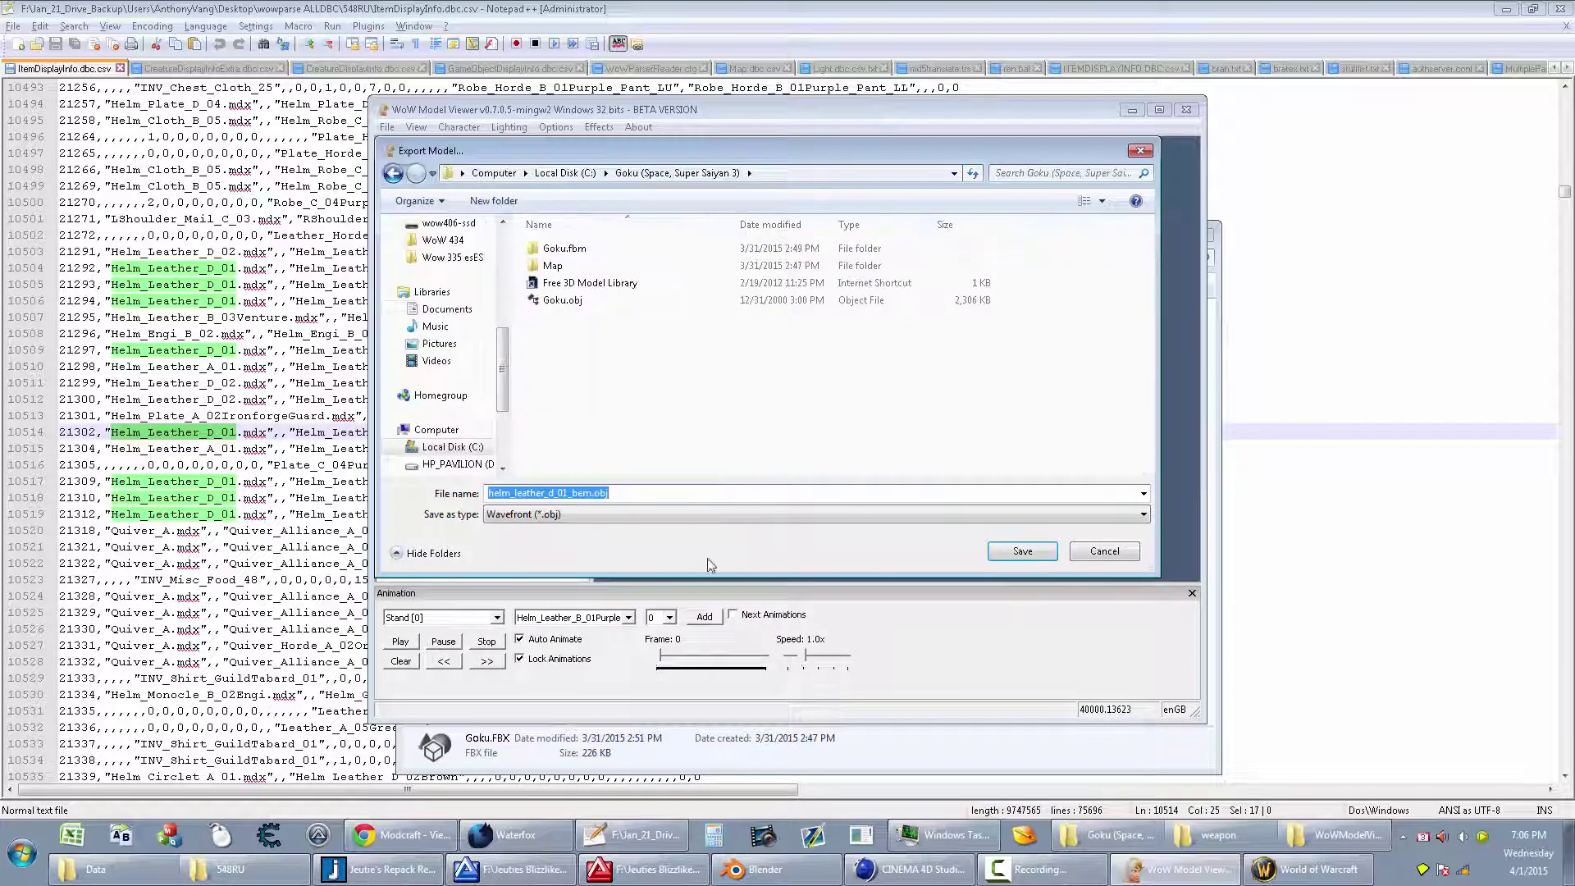
left_click(988, 552)
left_click(823, 472)
Step: Drag helm_leather_d_01_bem.obj from Item\Objectcomponents\head into Cinema 4D
key("alt+Tab")
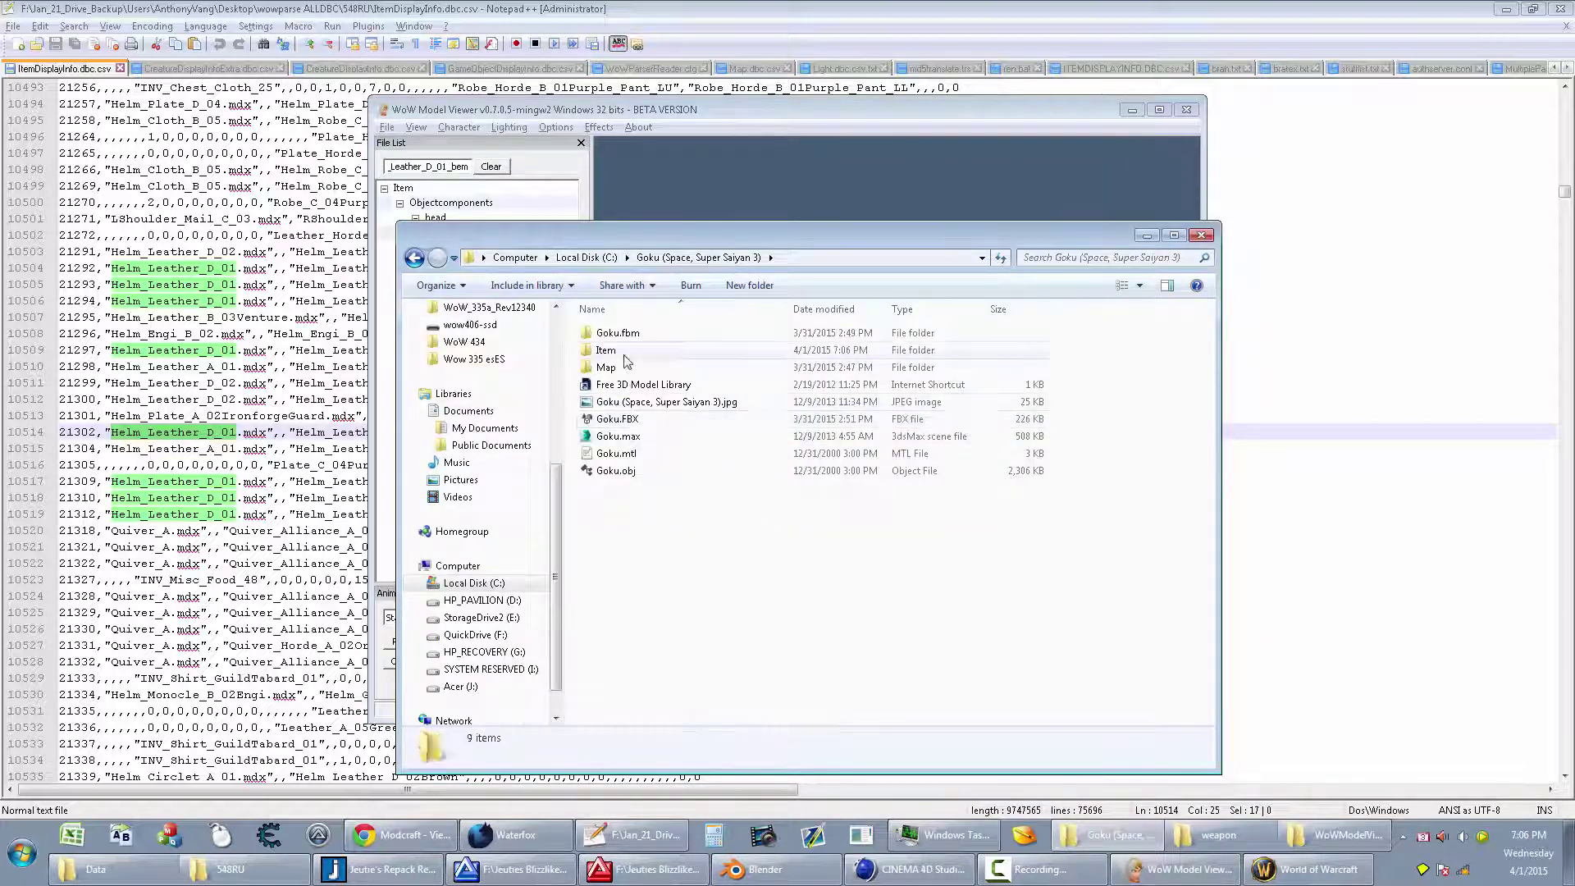
double_click(621, 349)
double_click(615, 334)
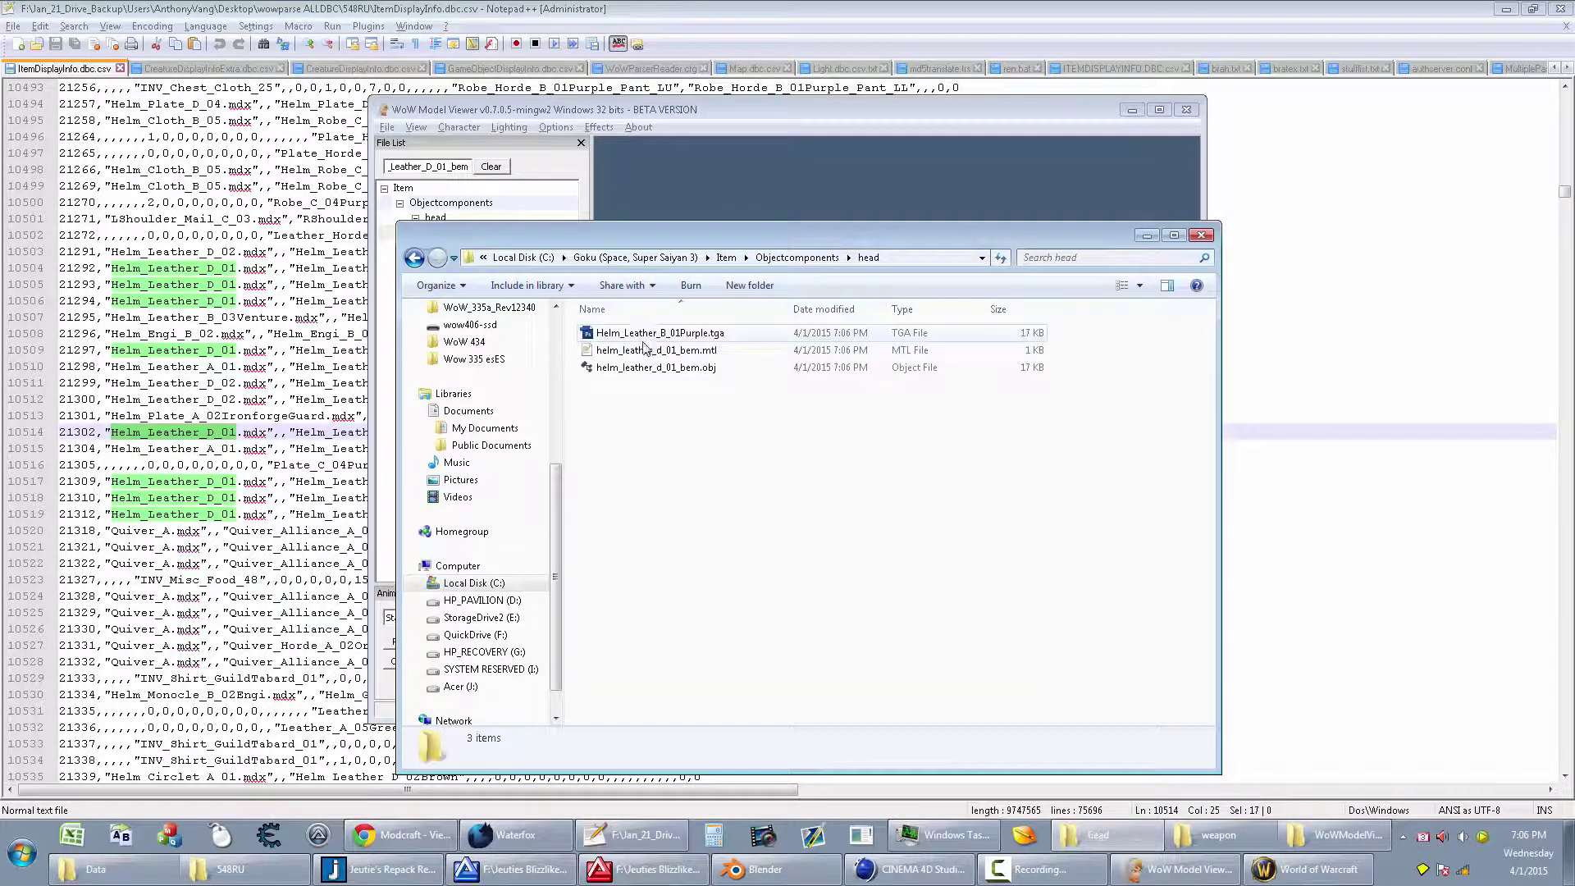
left_click(712, 348)
left_click(675, 369)
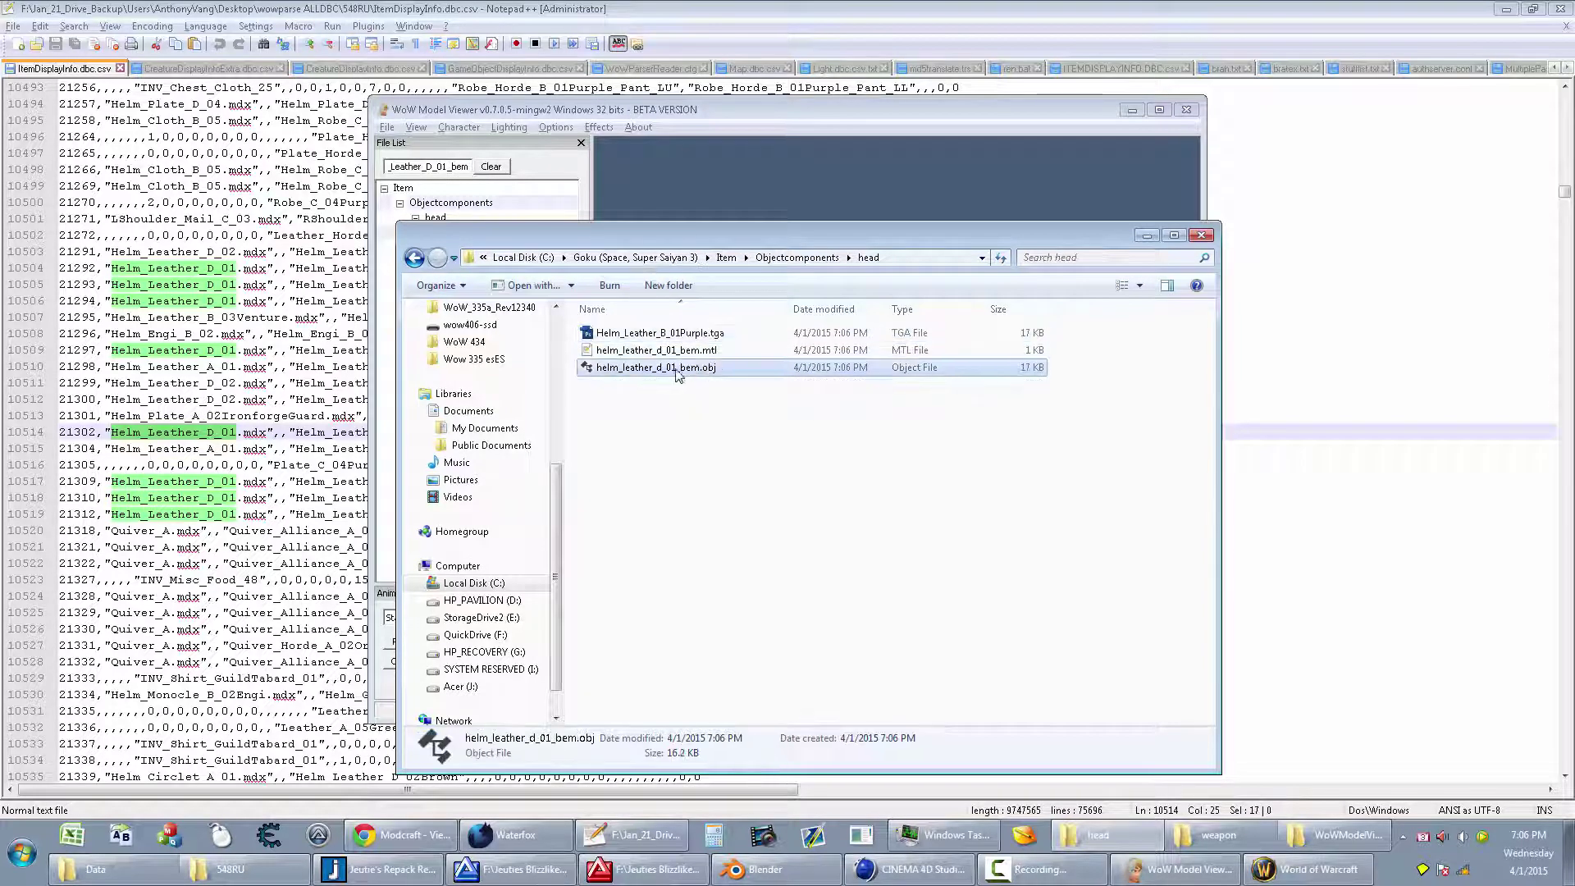
mouse_move(657, 367)
left_click_drag(676, 376, 486, 464)
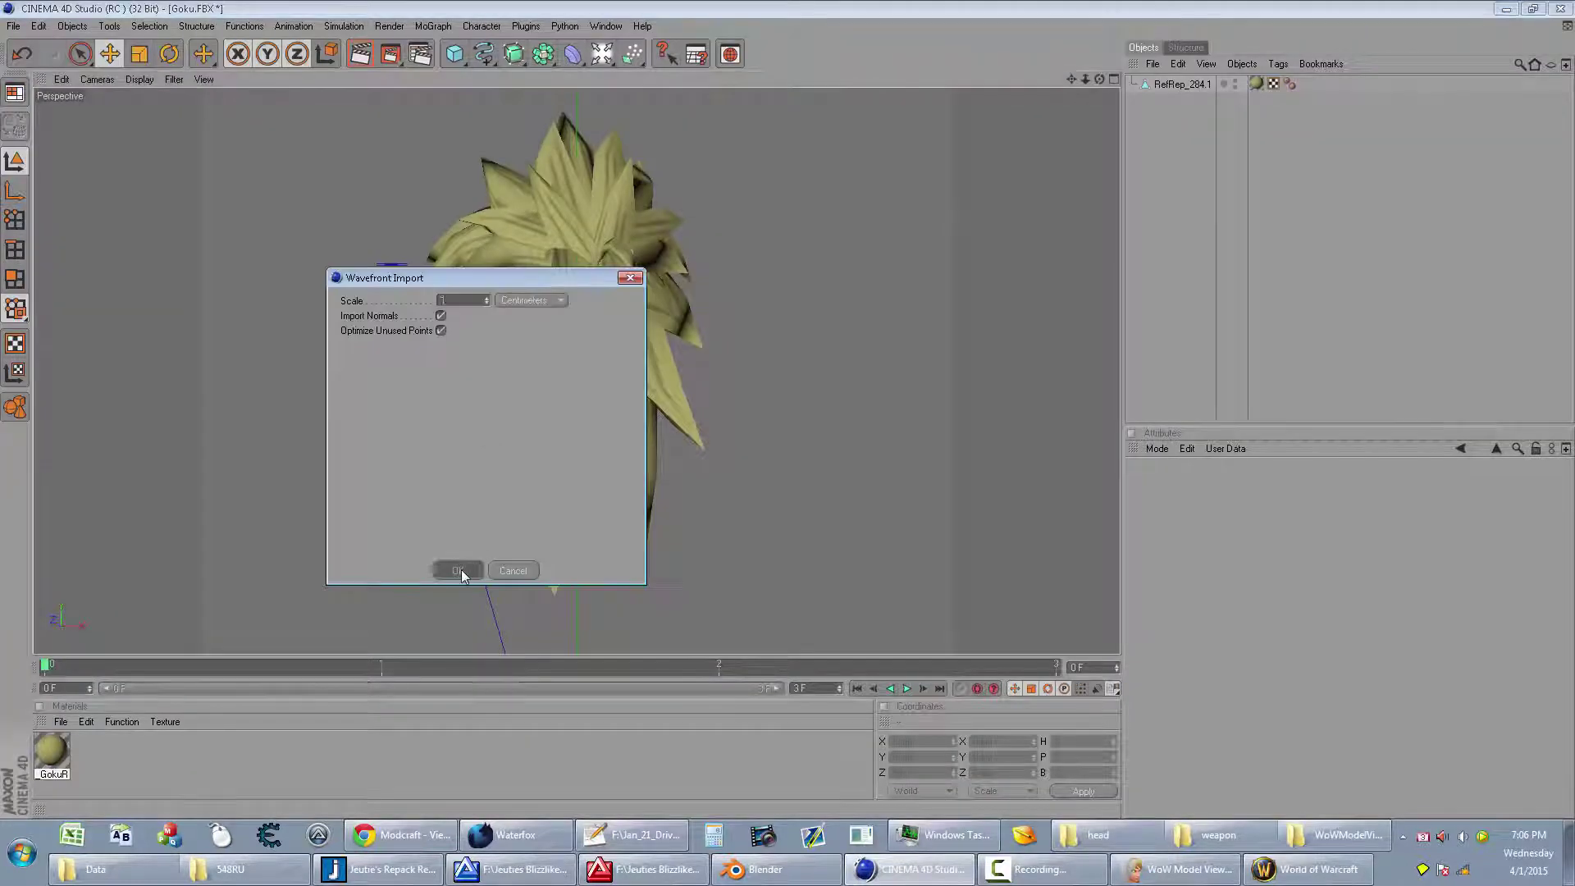
Step: Accept the OBJ import settings, then switch to the Goku.FBX hair scene
left_click(461, 570)
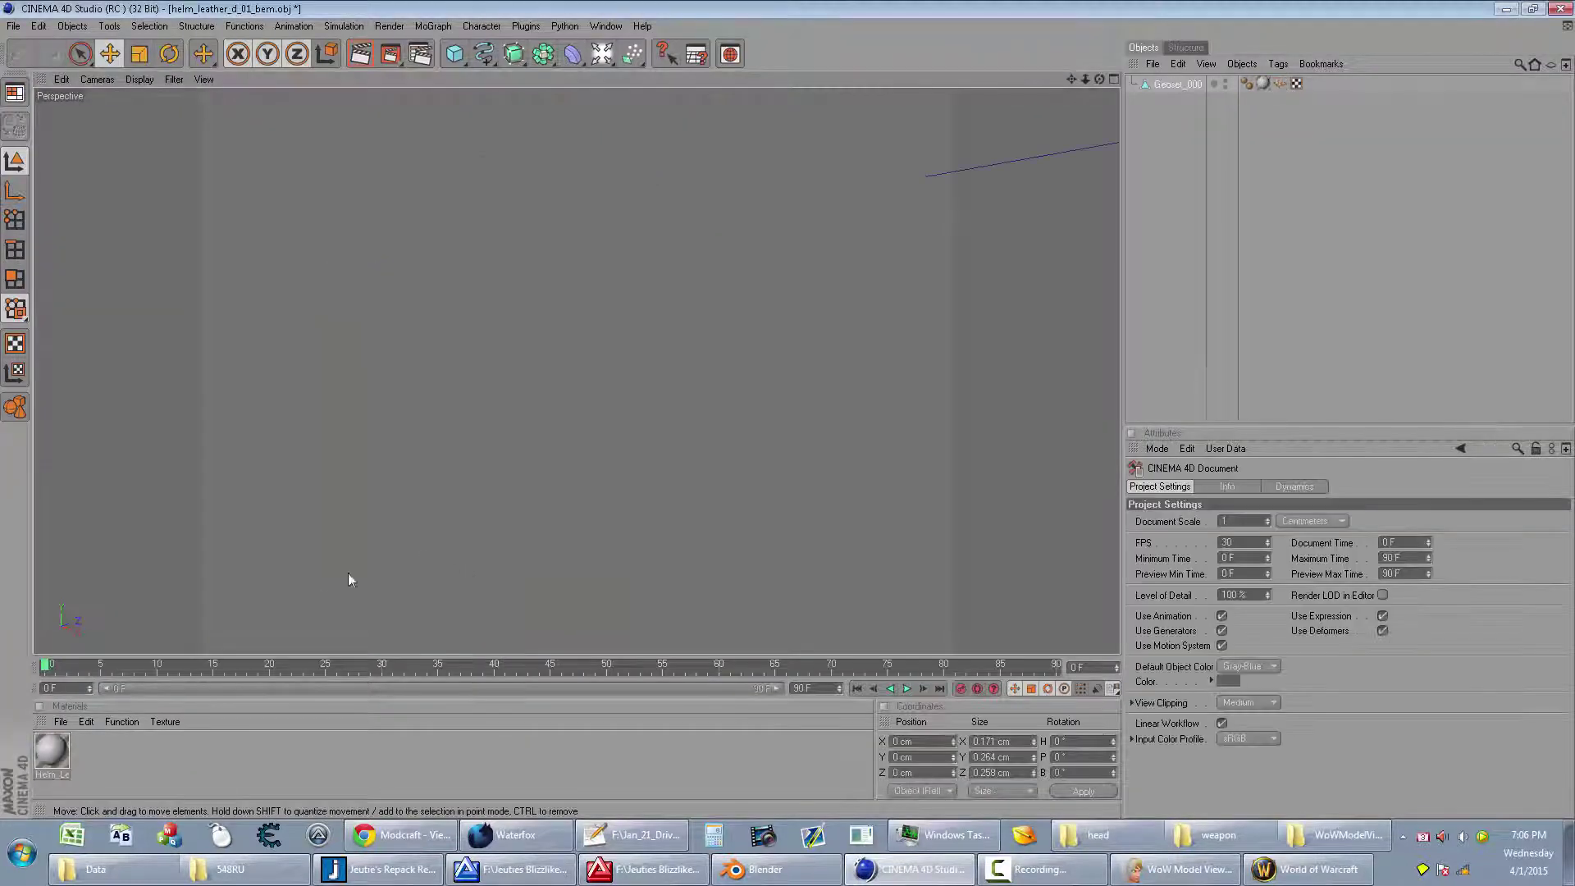
left_click(1174, 86)
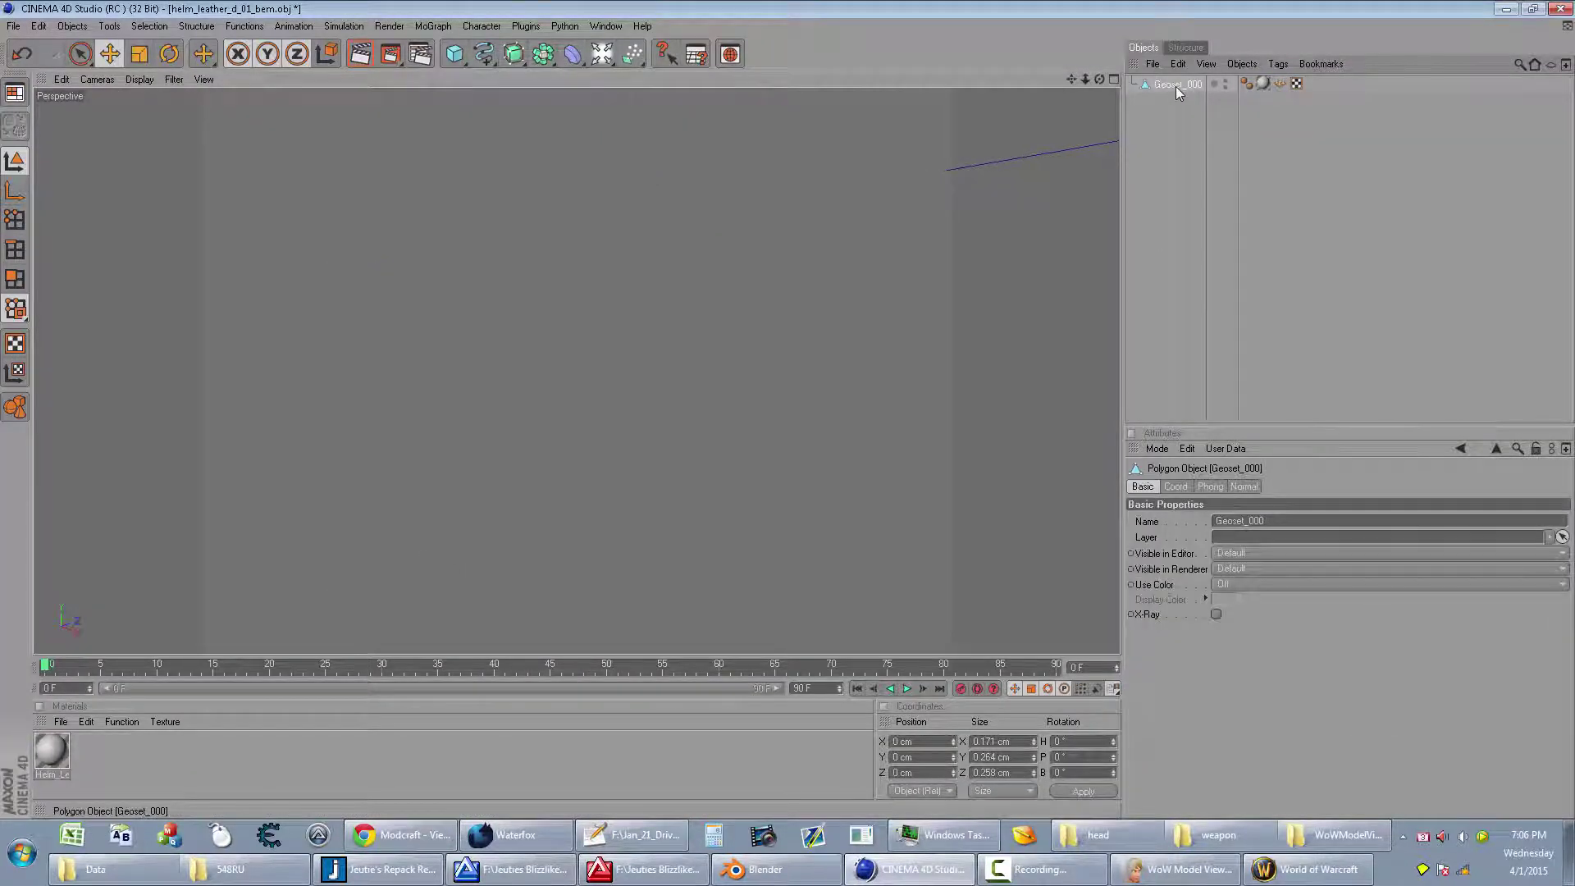
left_click_drag(1086, 79, 1071, 79)
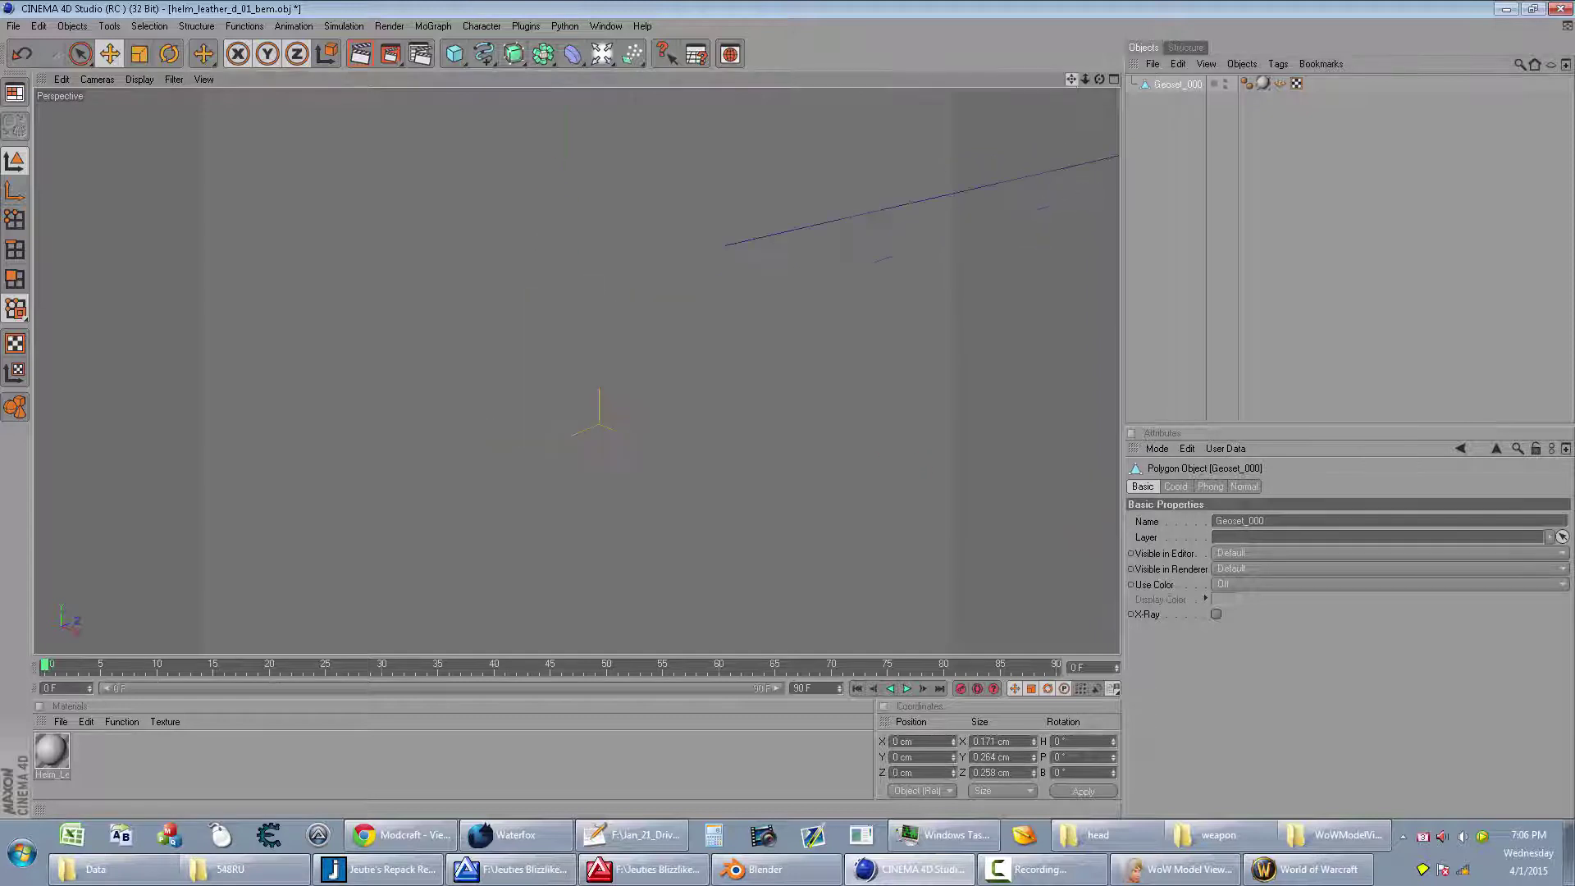
left_click(606, 27)
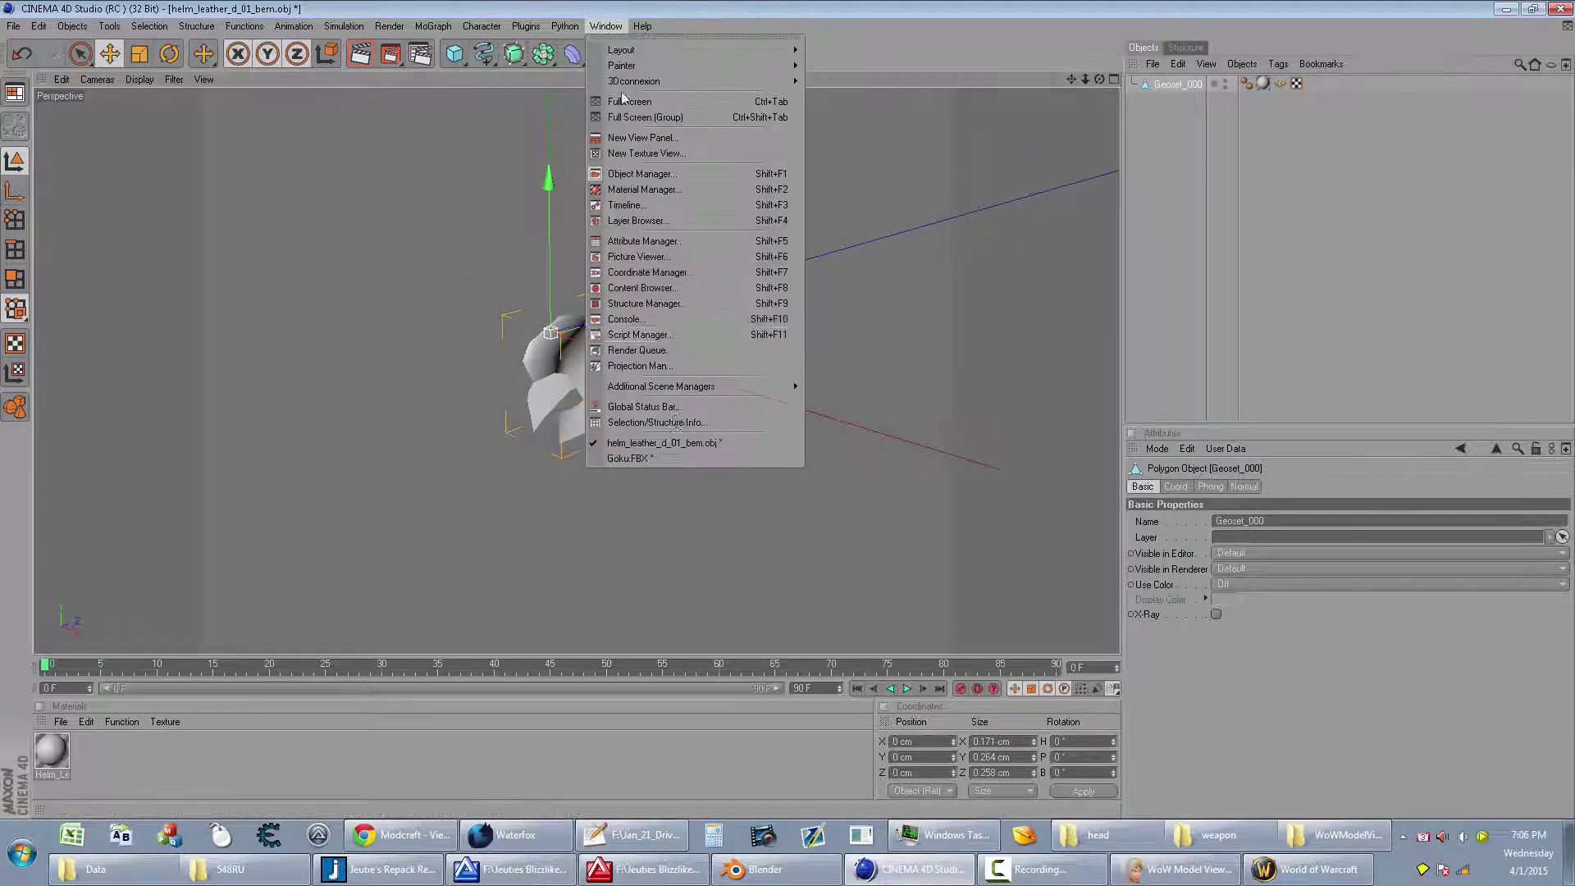
left_click(664, 457)
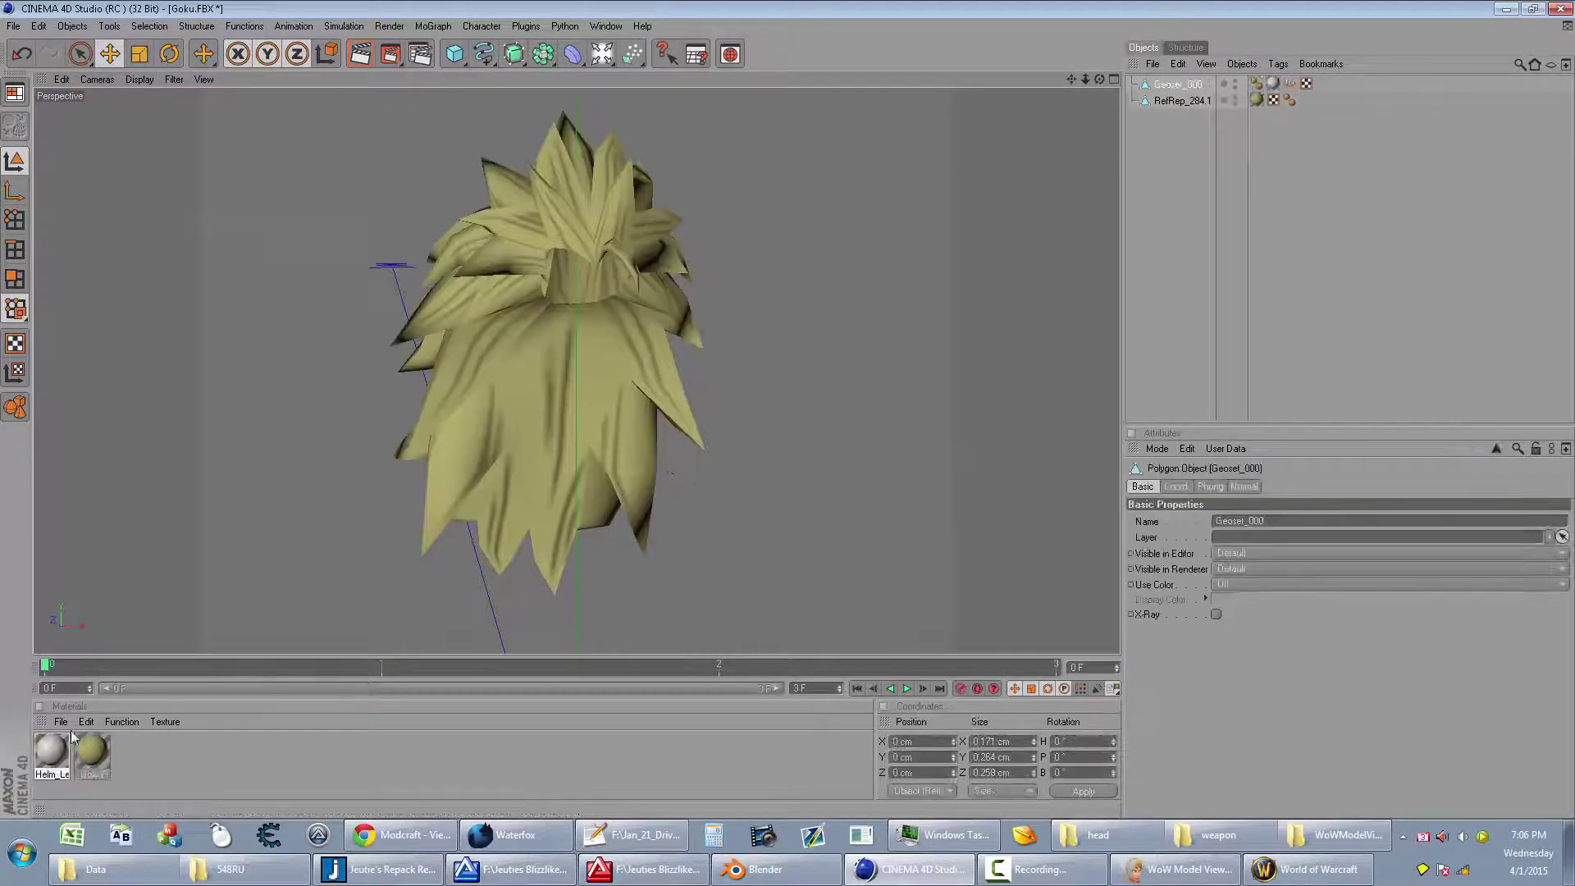
Step: Load Helm_Leather_B_01Purple.tga into the Helm_Leather material's Color texture and verify it
double_click(51, 749)
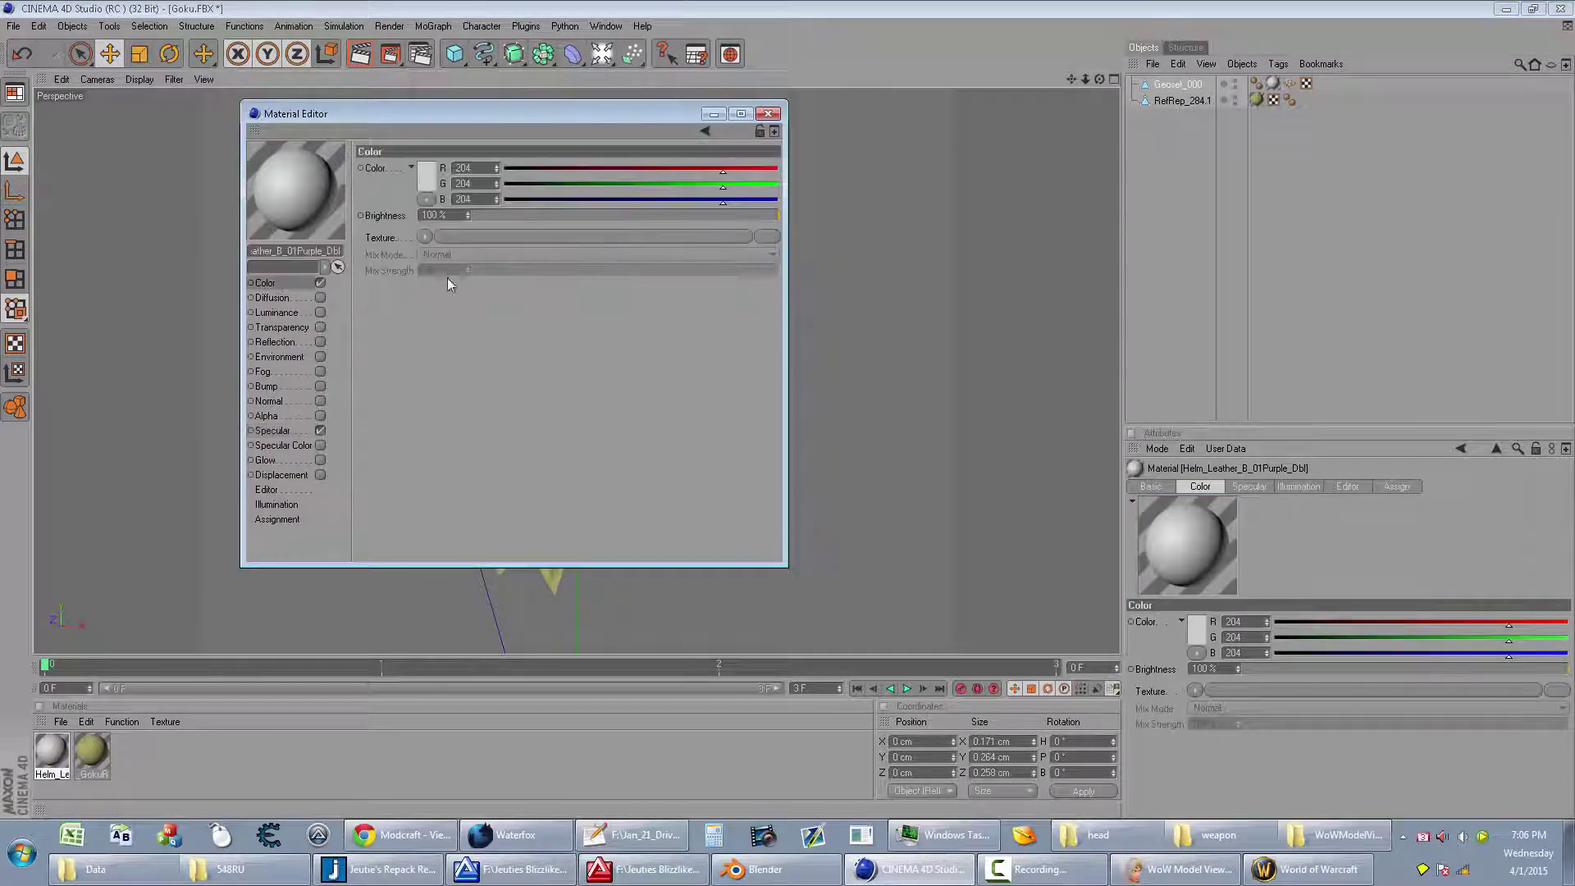
key("alt+Tab")
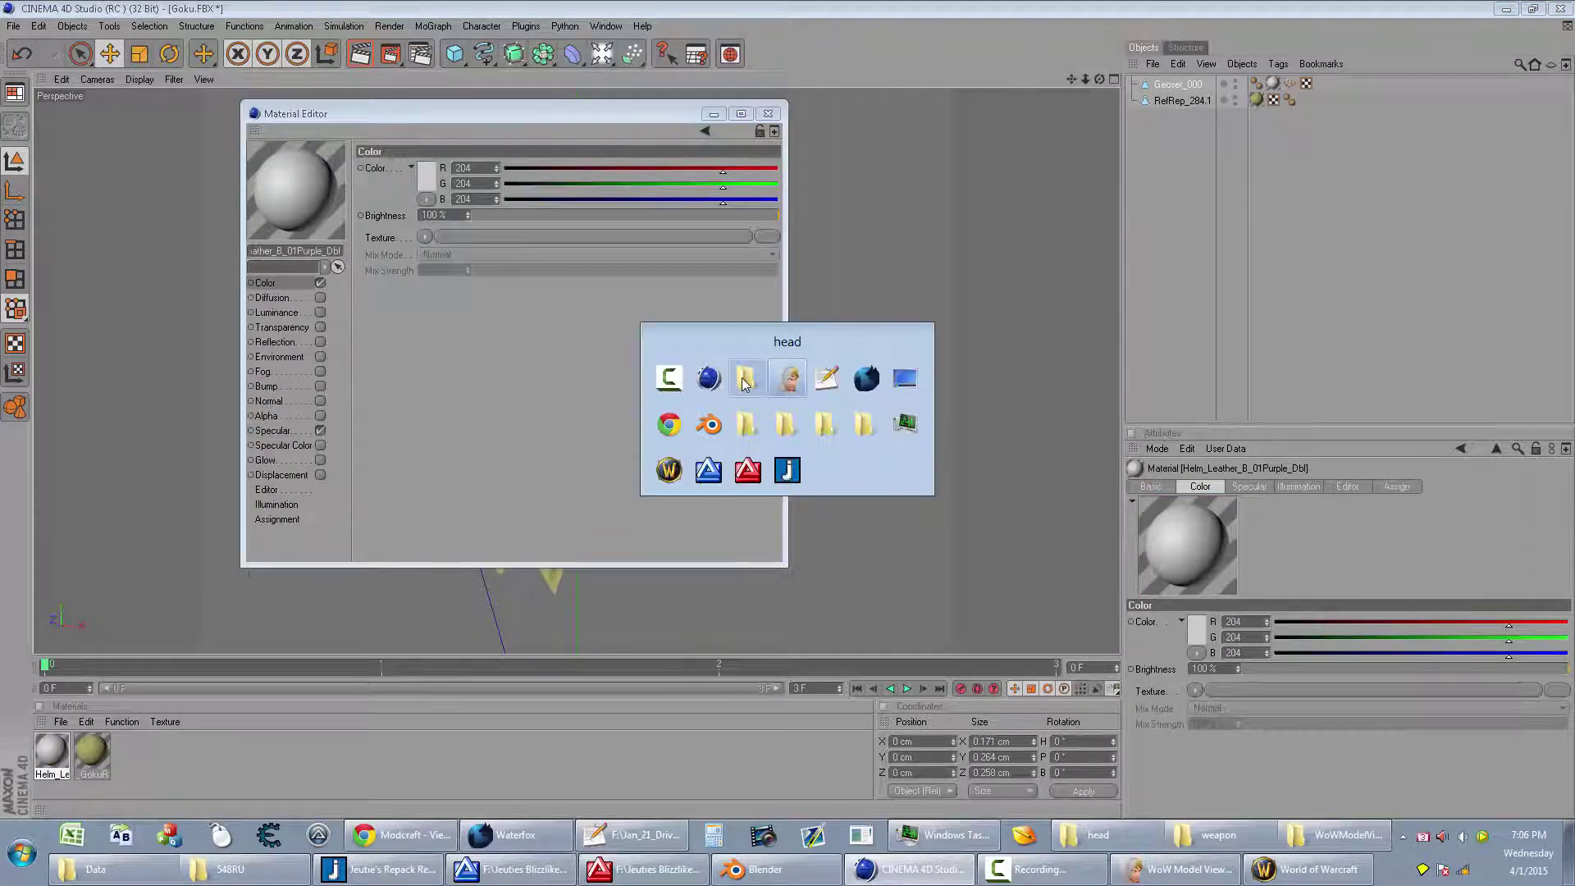
left_click(743, 385)
mouse_move(661, 333)
left_mouse_down()
mouse_move(541, 315)
mouse_move(958, 376)
mouse_move(566, 237)
left_mouse_up()
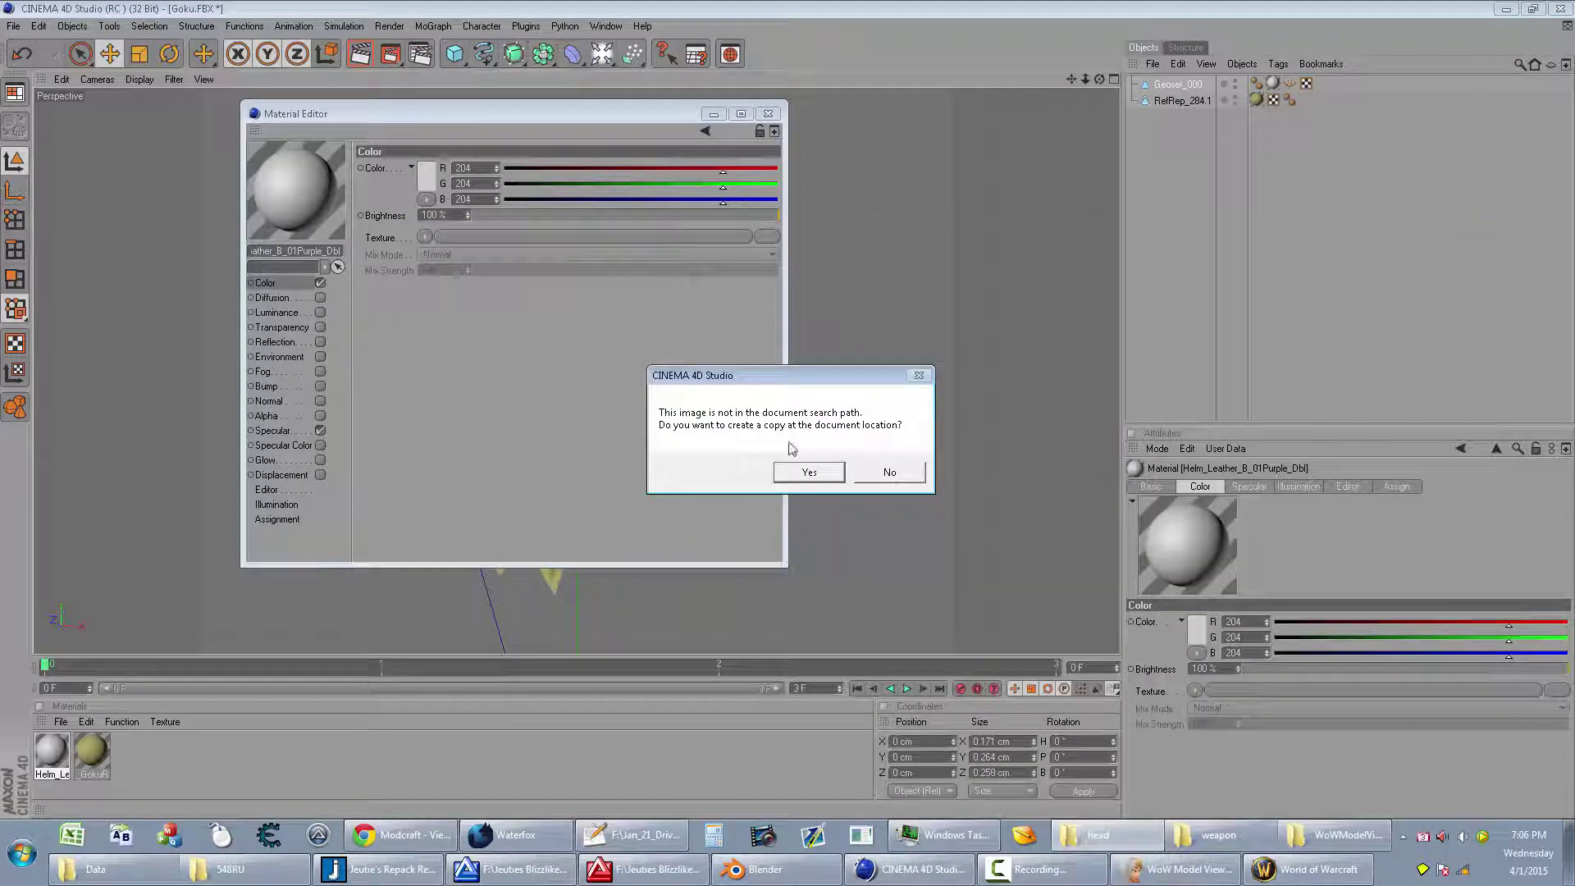
left_click(806, 472)
left_click(768, 114)
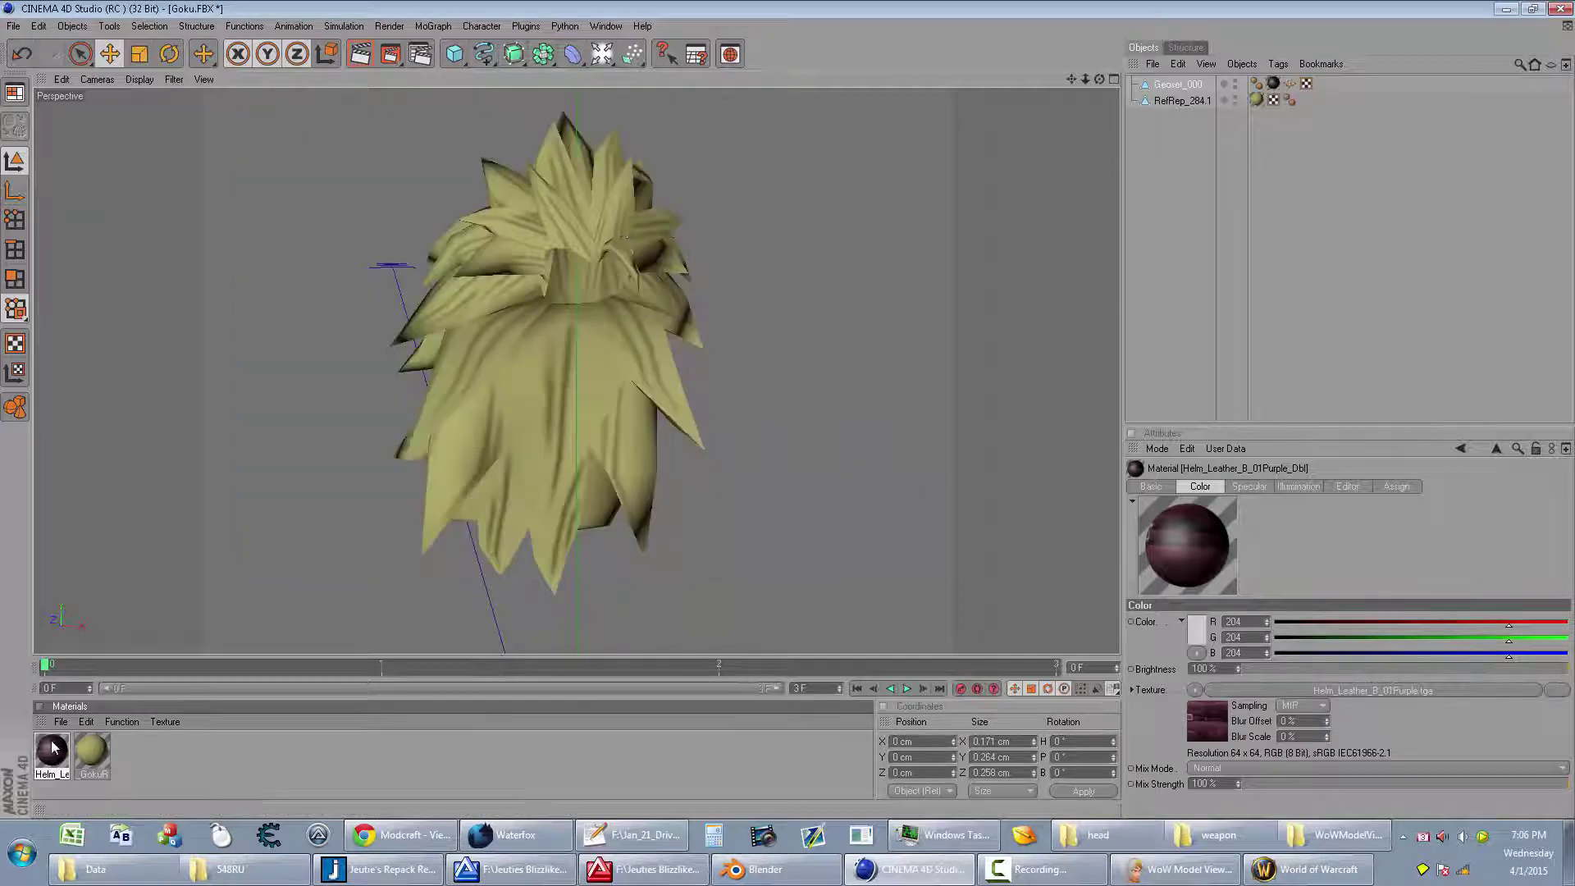
double_click(53, 748)
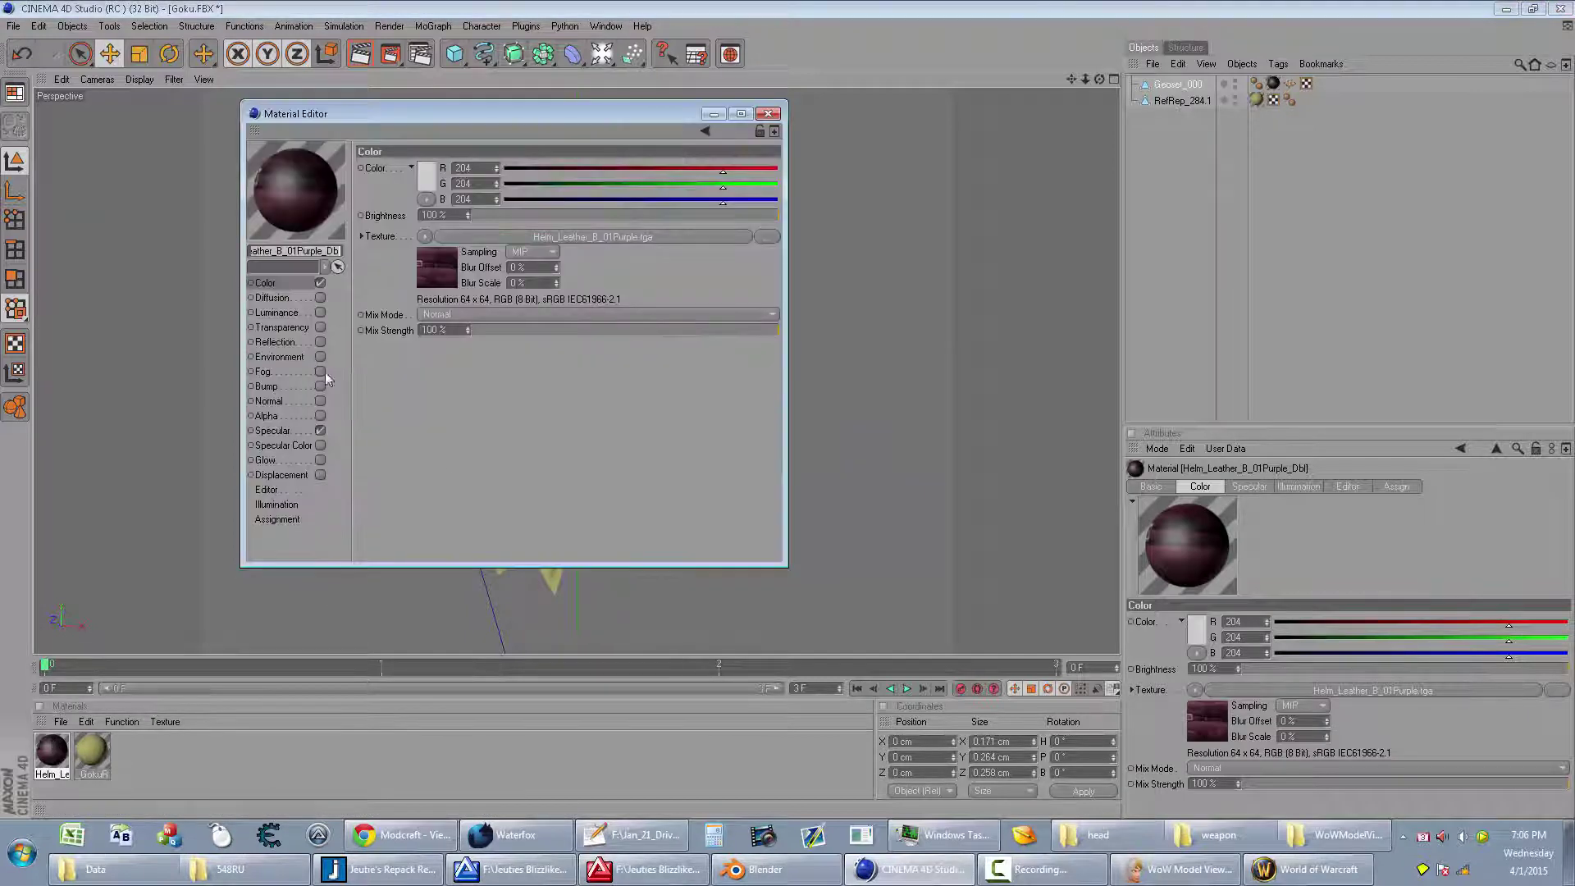
left_click(769, 114)
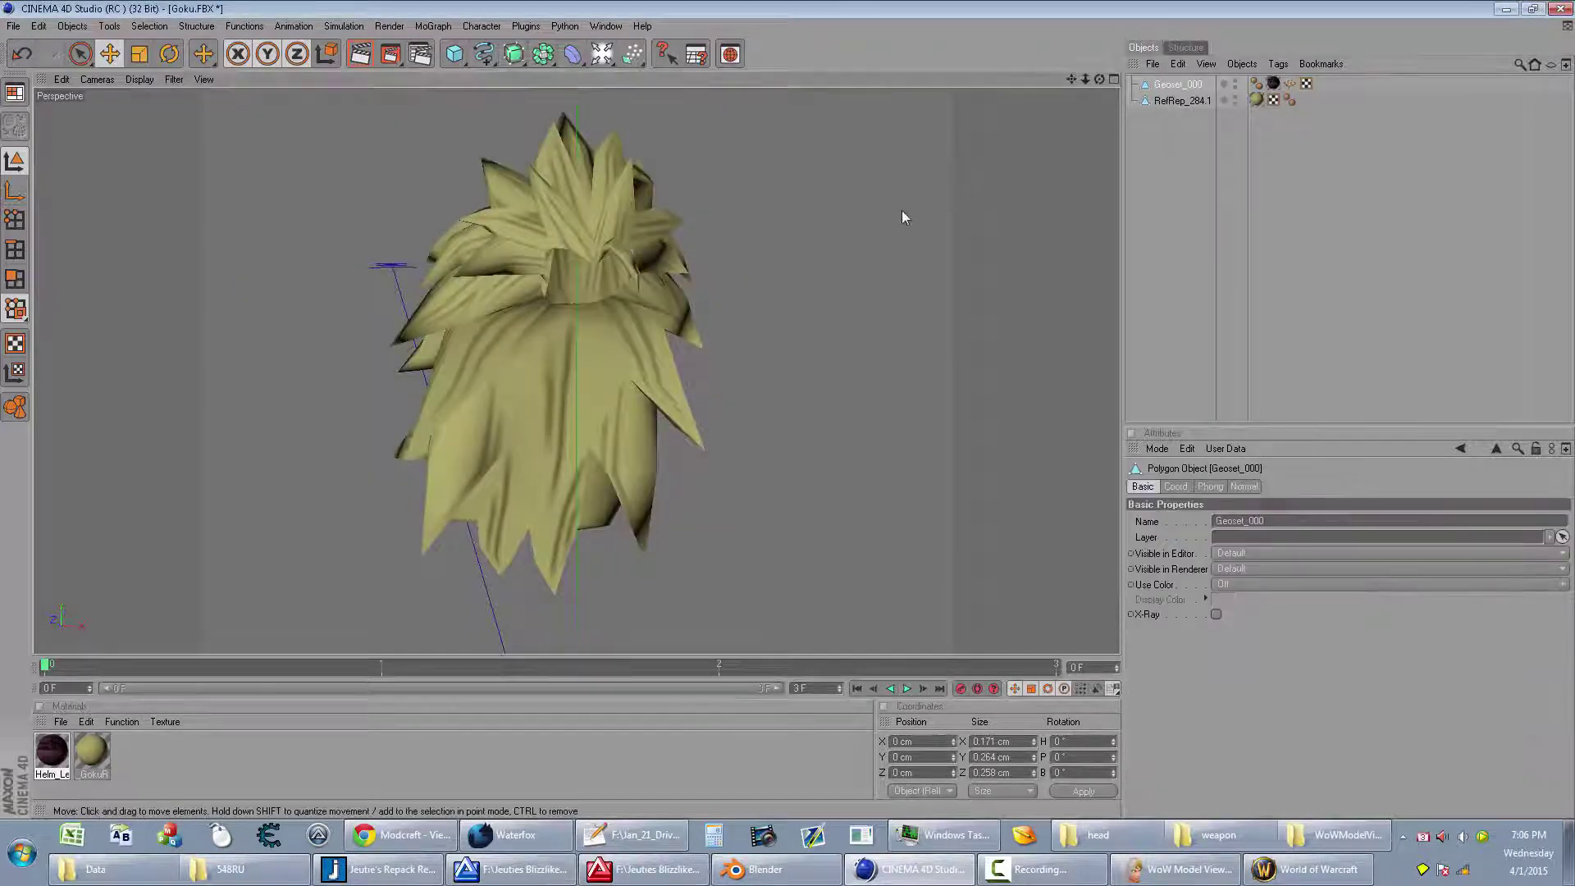
left_click_drag(1072, 78, 1083, 99)
left_click_drag(577, 369, 566, 356)
left_click_drag(1073, 80, 1067, 86)
Step: Cancel the character load and clear the File List filter text
left_click(1181, 869)
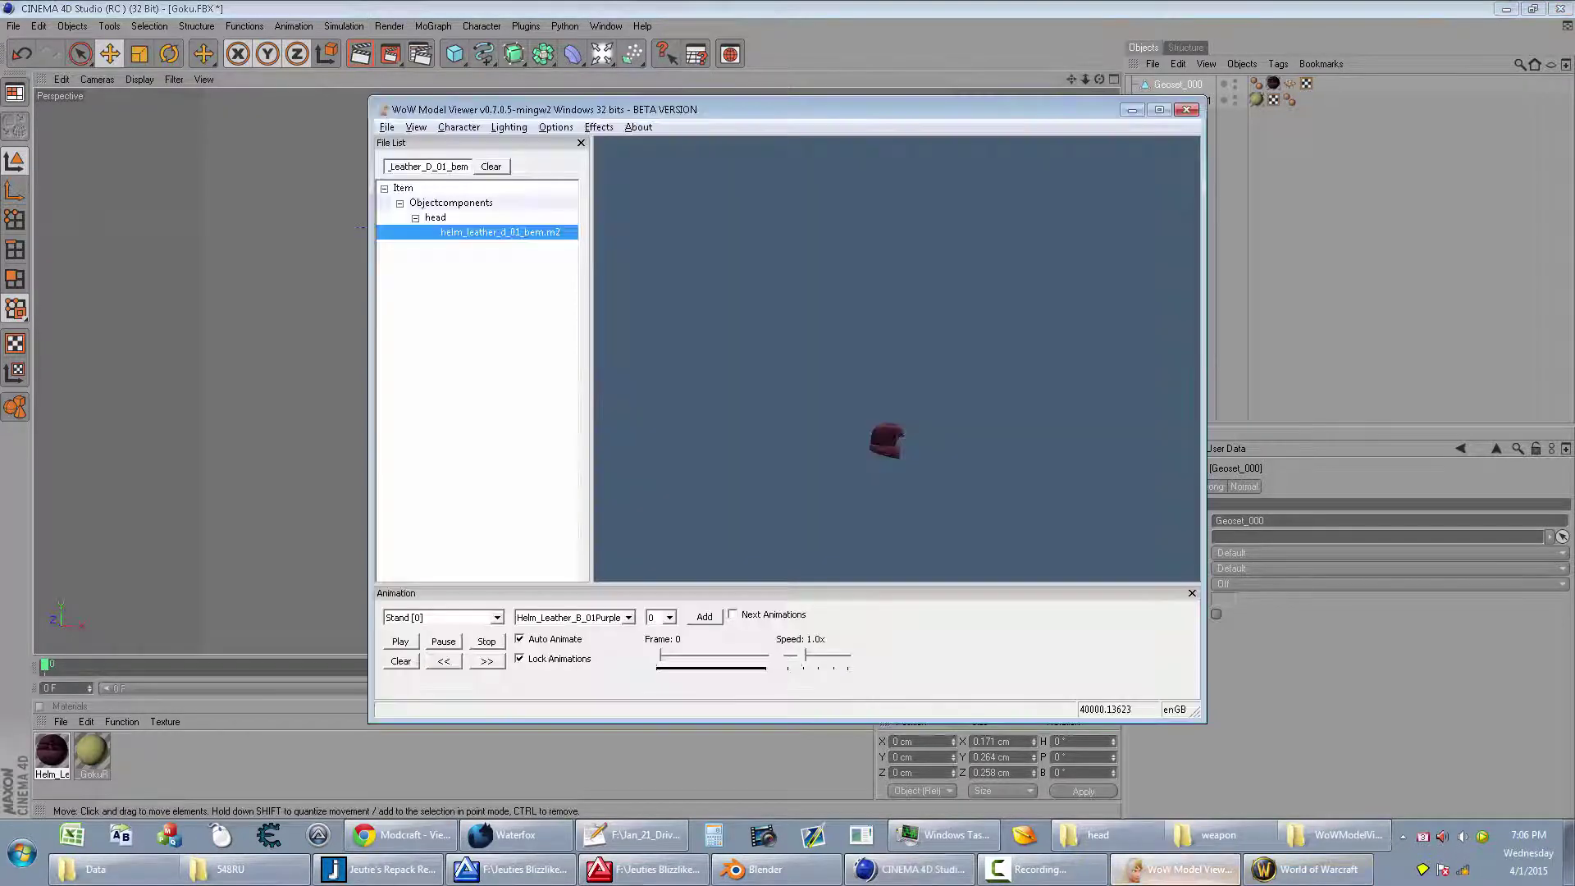
left_click(459, 128)
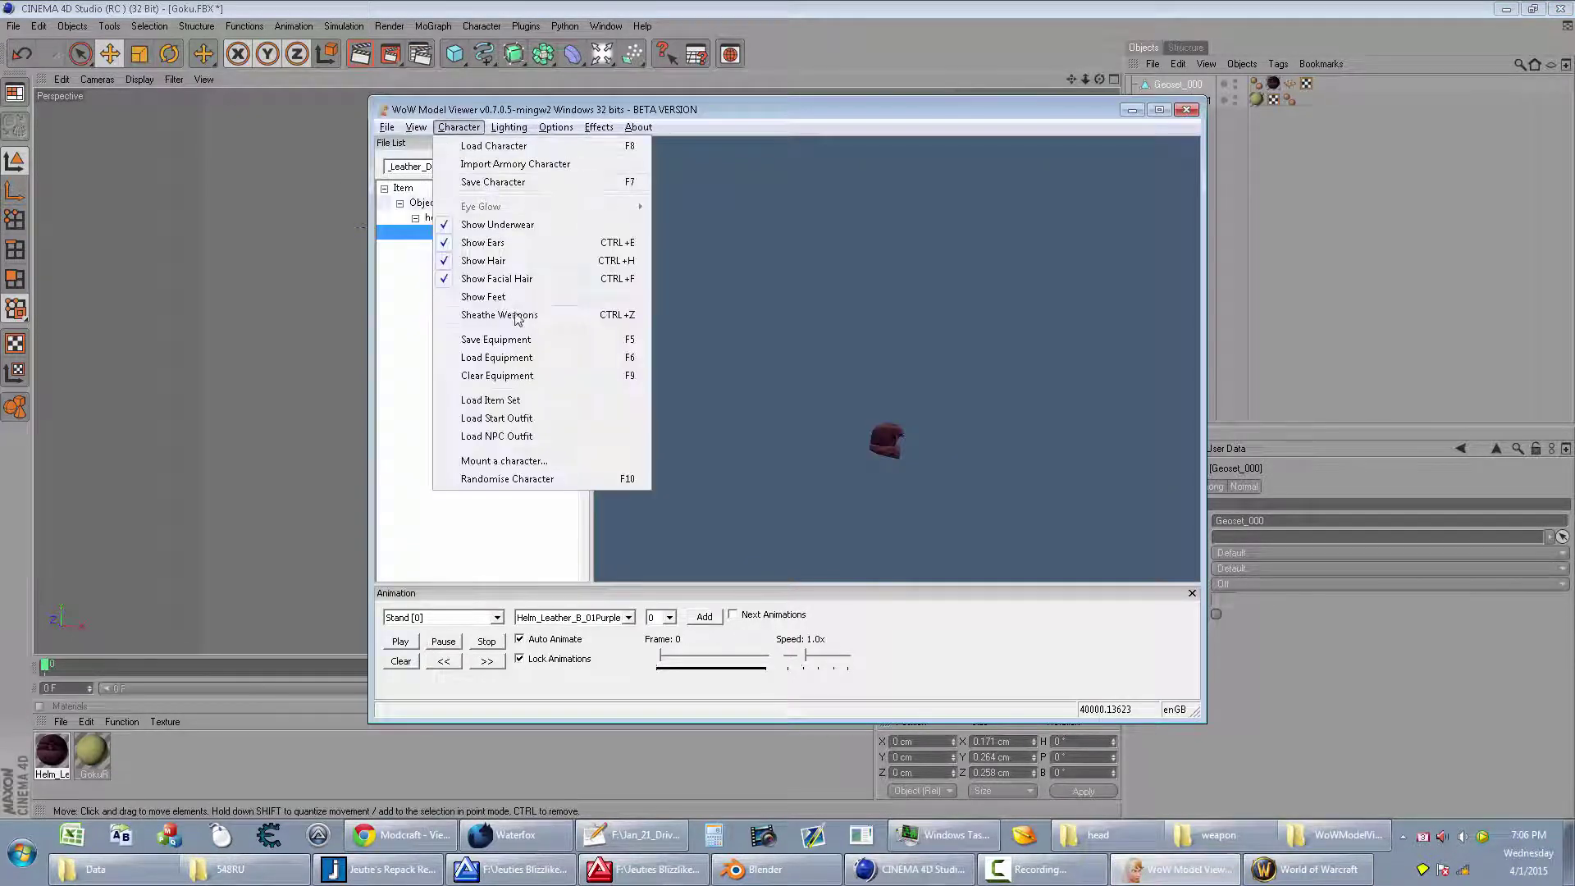
left_click(521, 148)
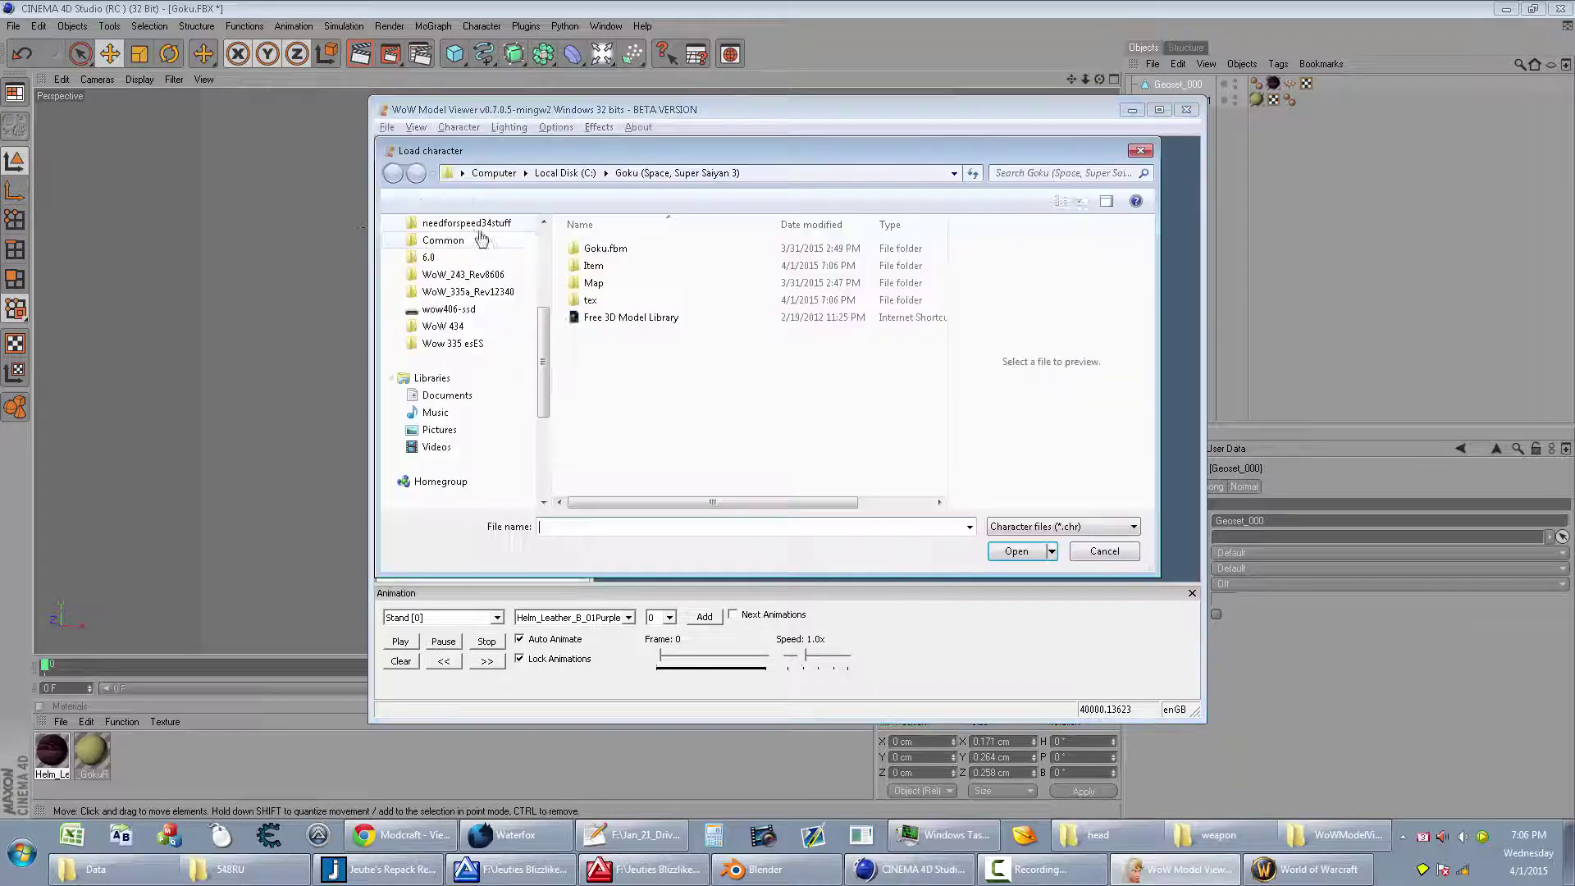
left_click(1103, 551)
left_click(457, 128)
key("Escape")
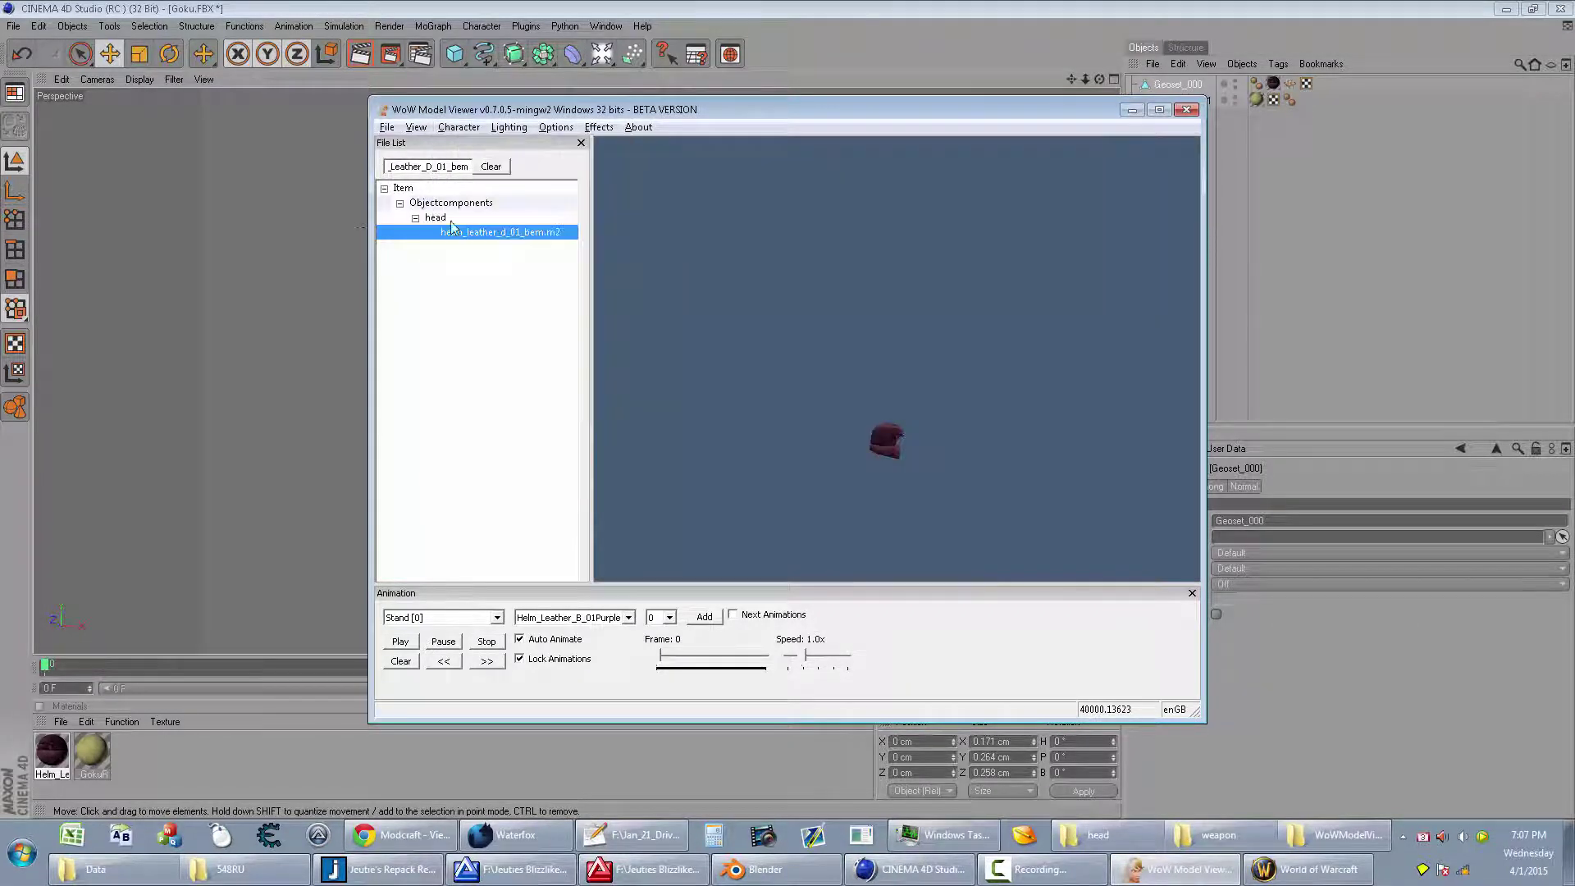
left_click(447, 168)
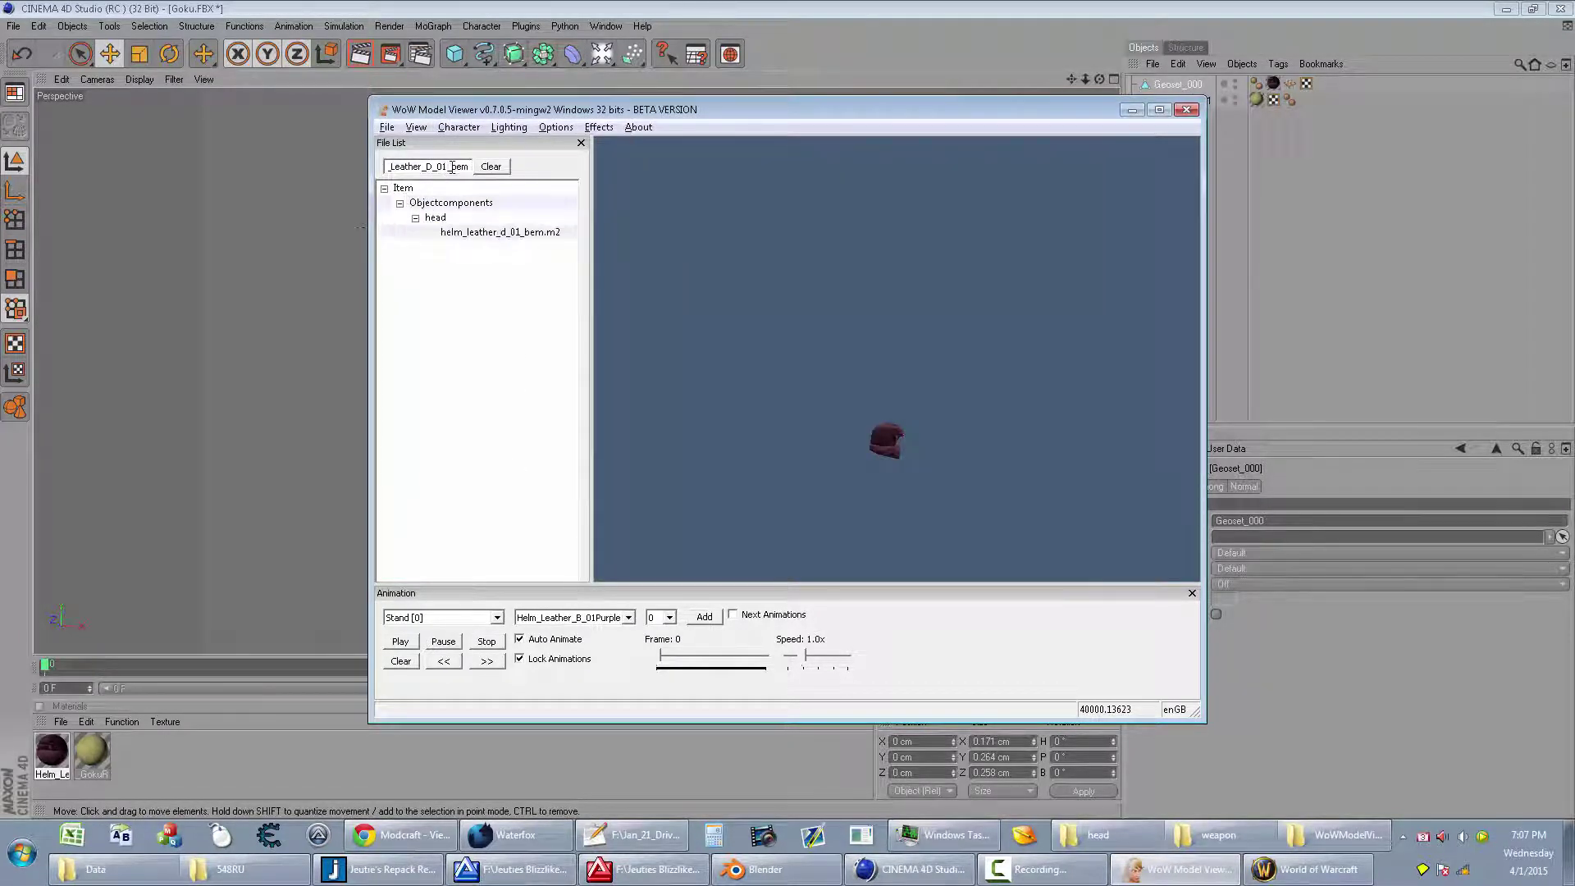
right_click(452, 167)
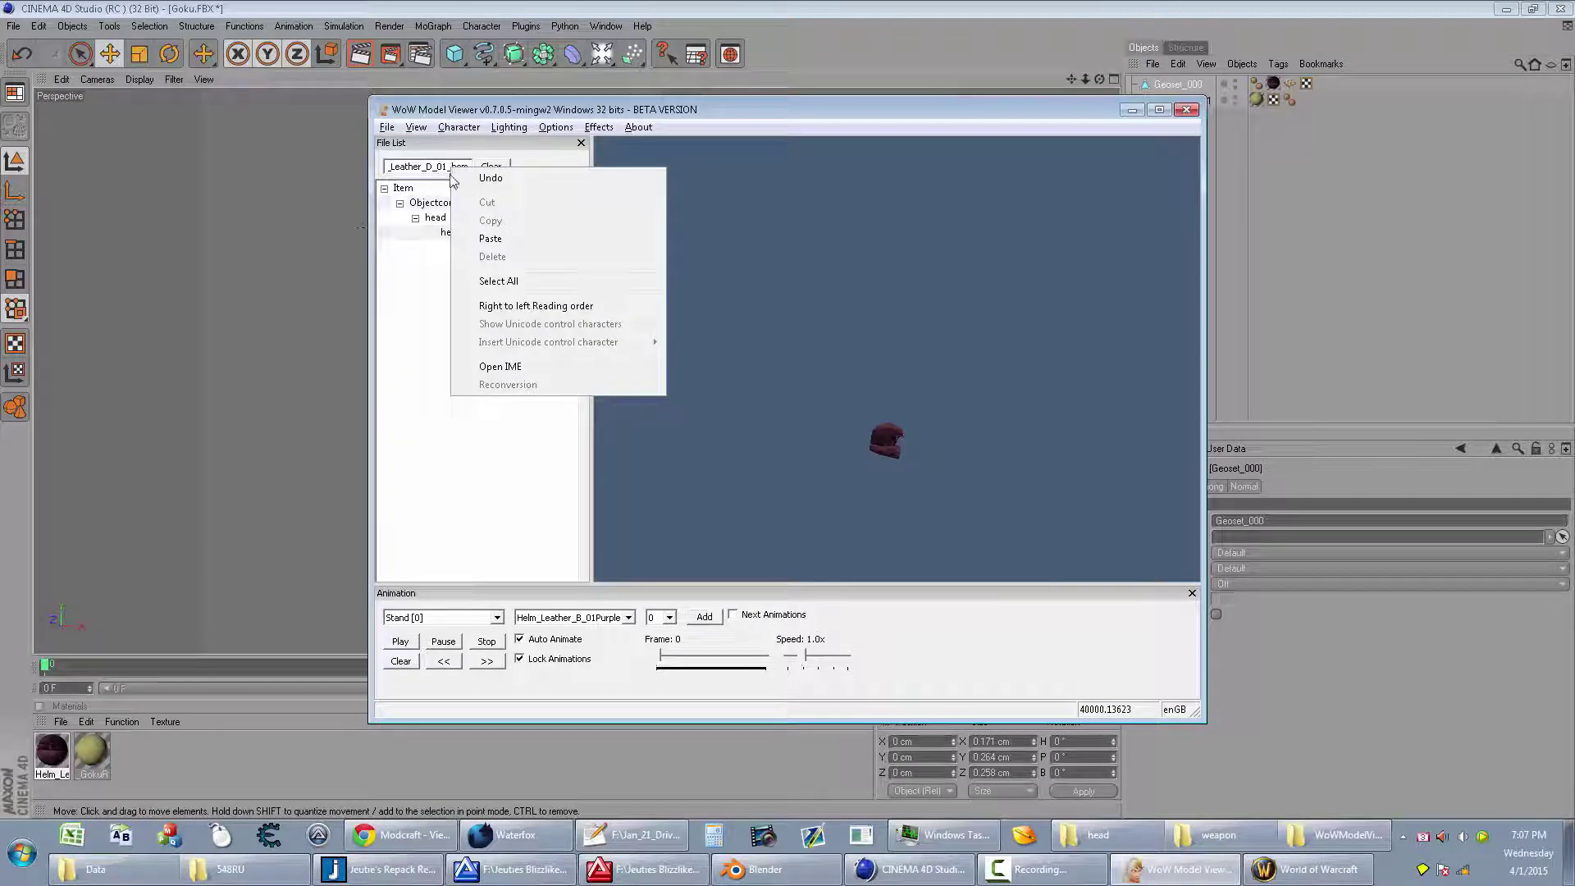
left_click(480, 285)
key("BackSpace")
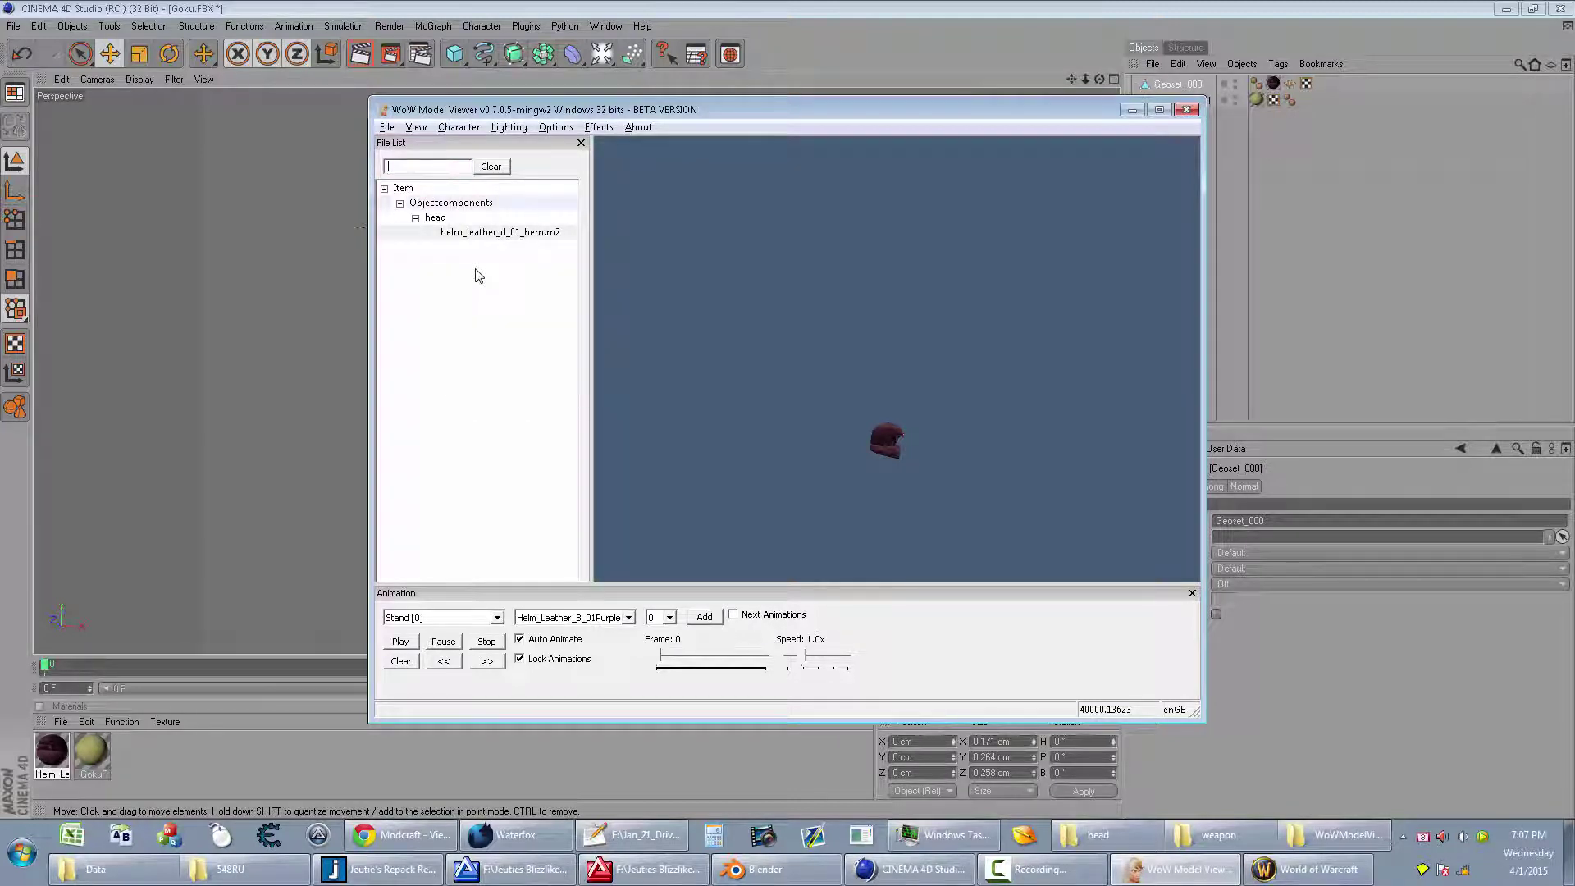
Step: Load bloodelfmale.m2 from Character > Bloodelf > male
left_click(385, 203)
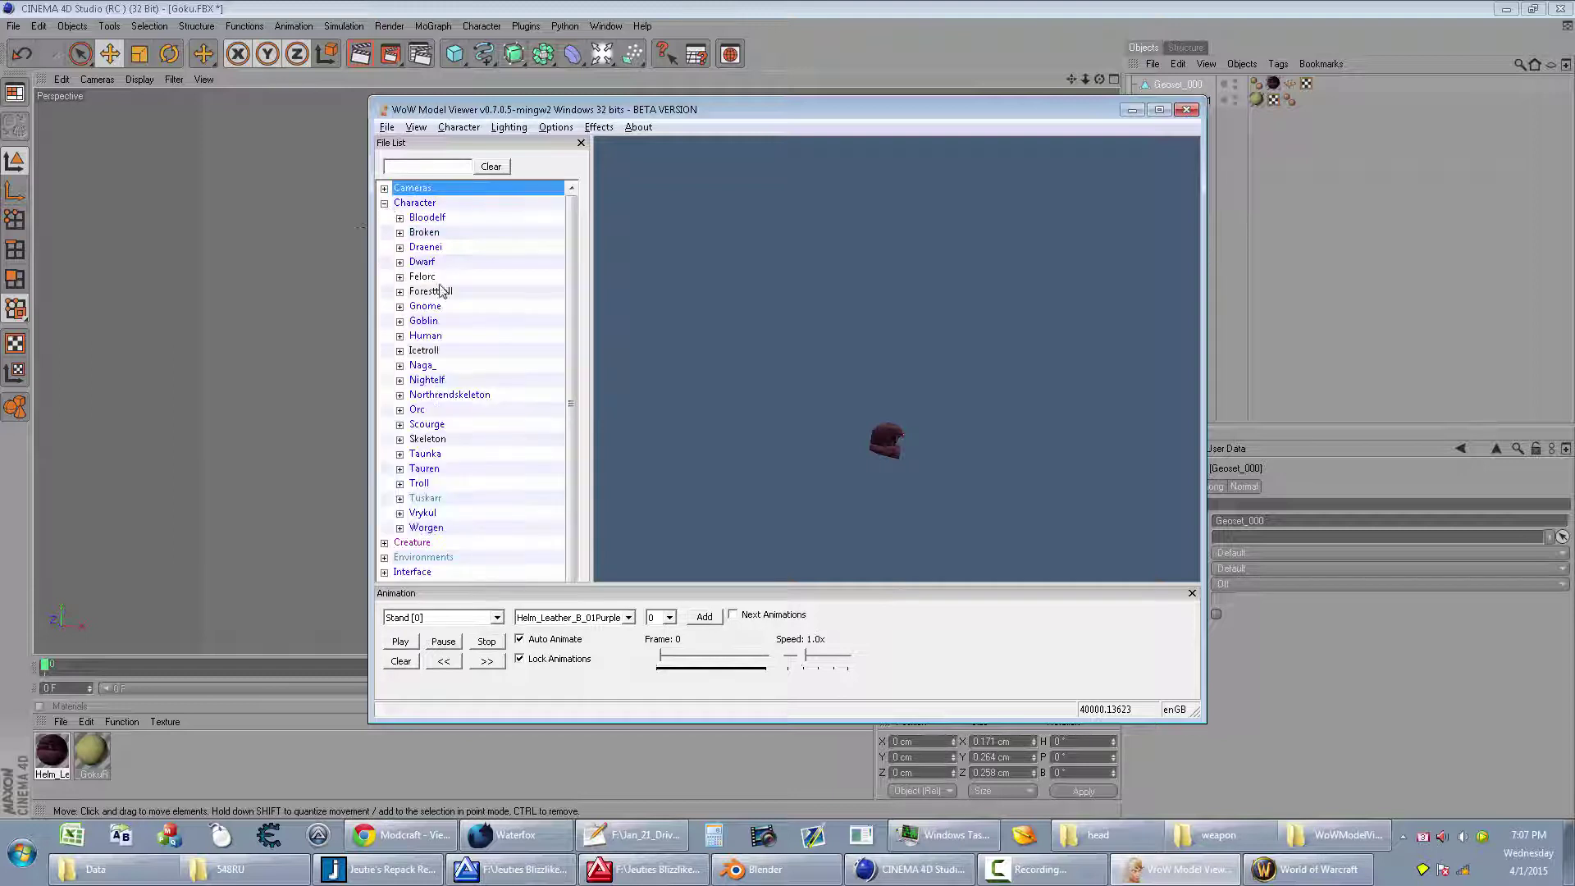
left_click(400, 217)
left_click(414, 247)
left_click(475, 261)
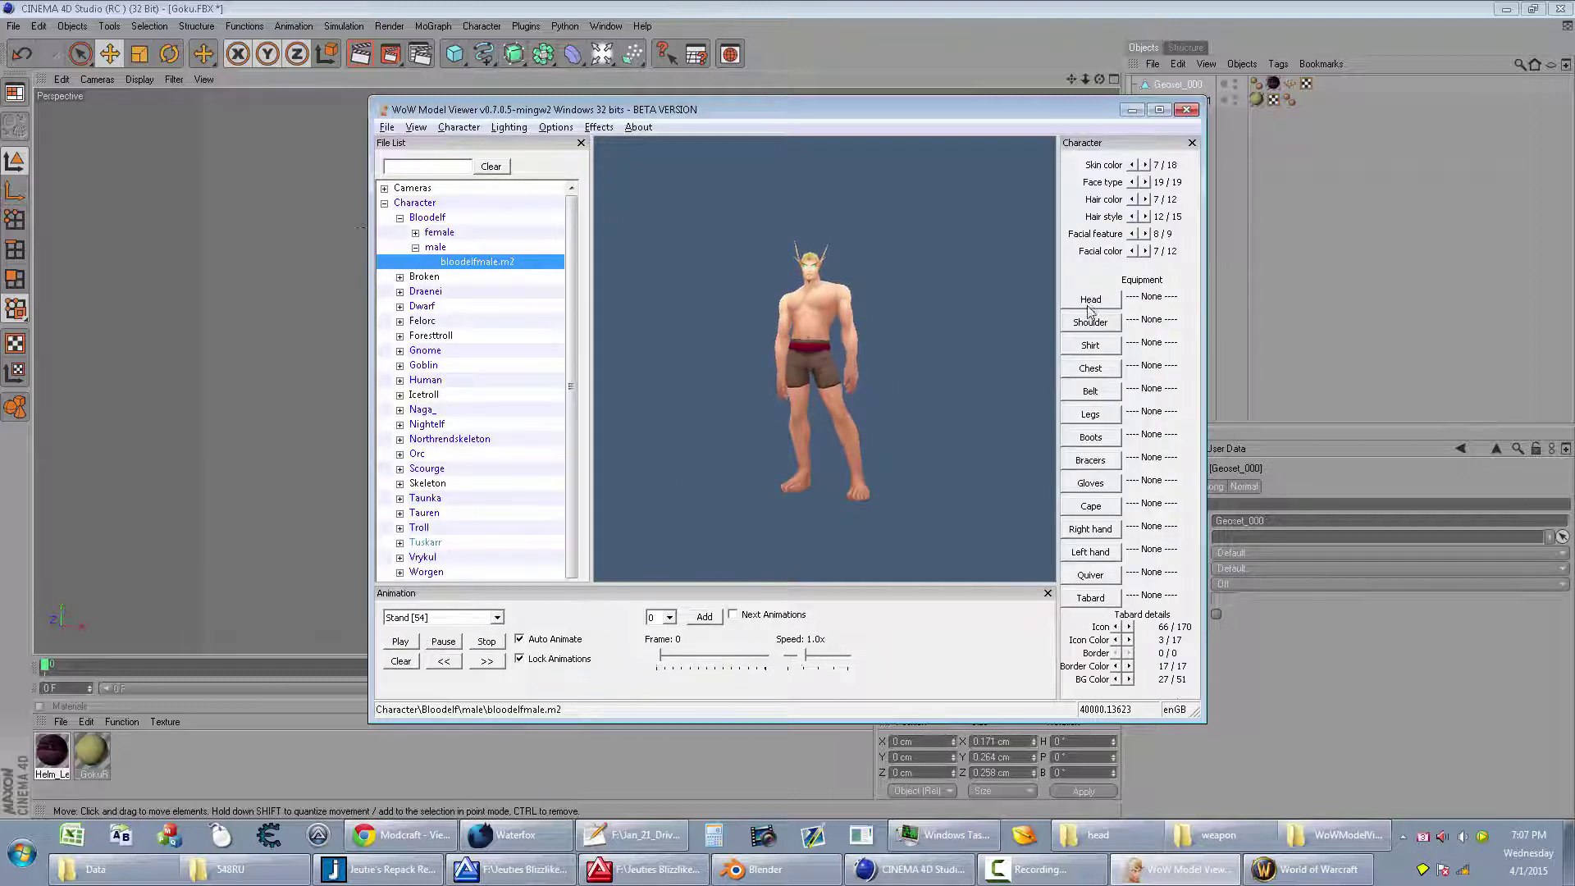
Step: Equip the Ringed Helm in the Head slot
left_click(1092, 300)
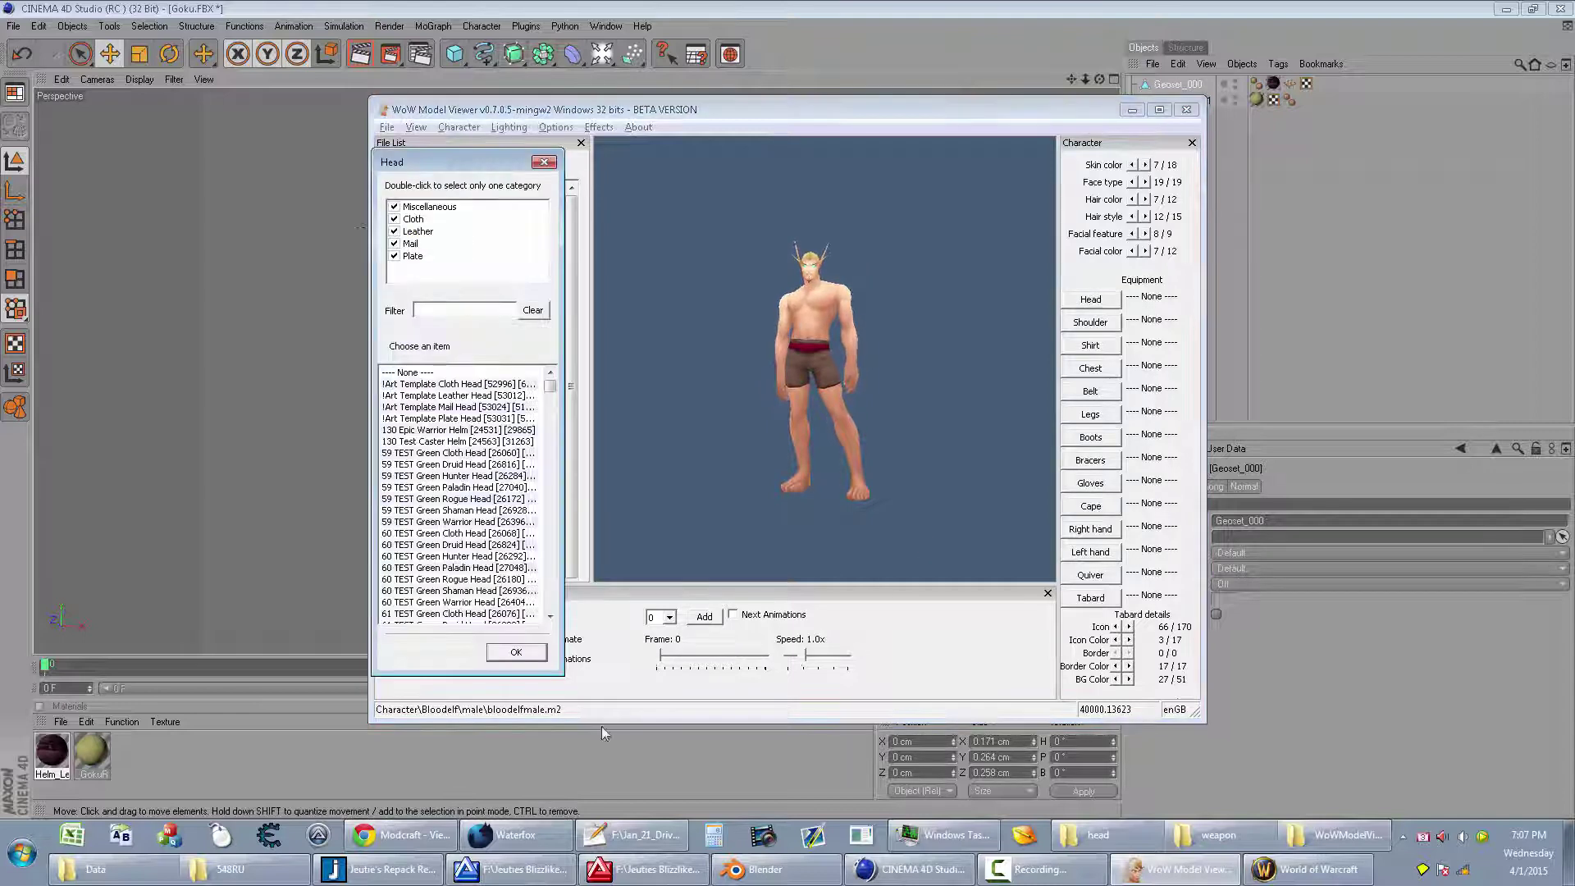
left_click(1306, 868)
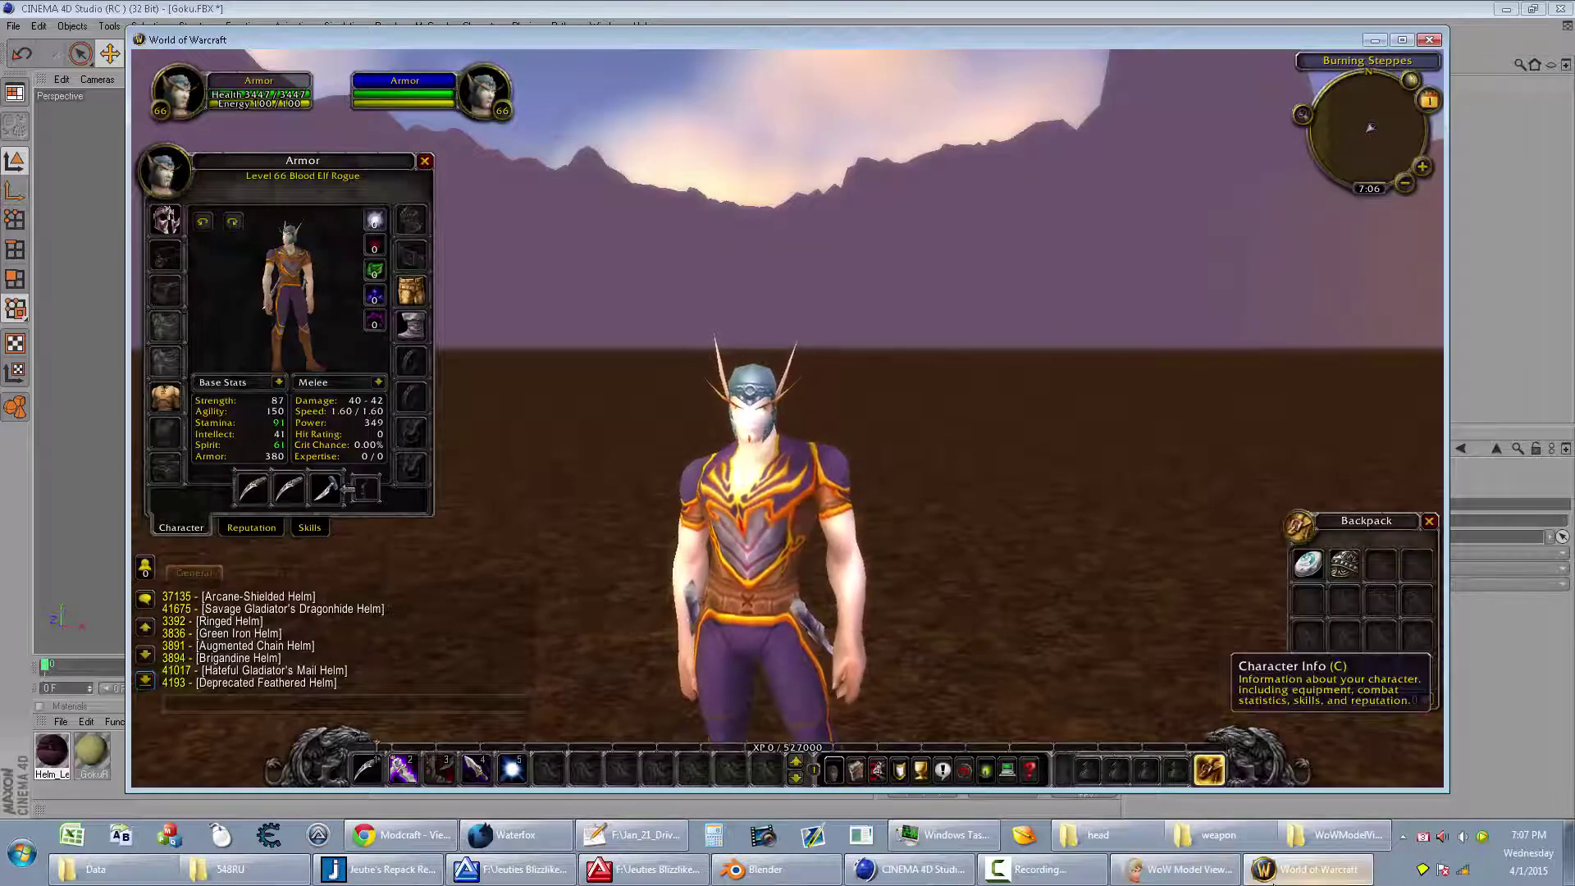
key("alt+Tab")
left_click(438, 309)
type("hing")
type("ed")
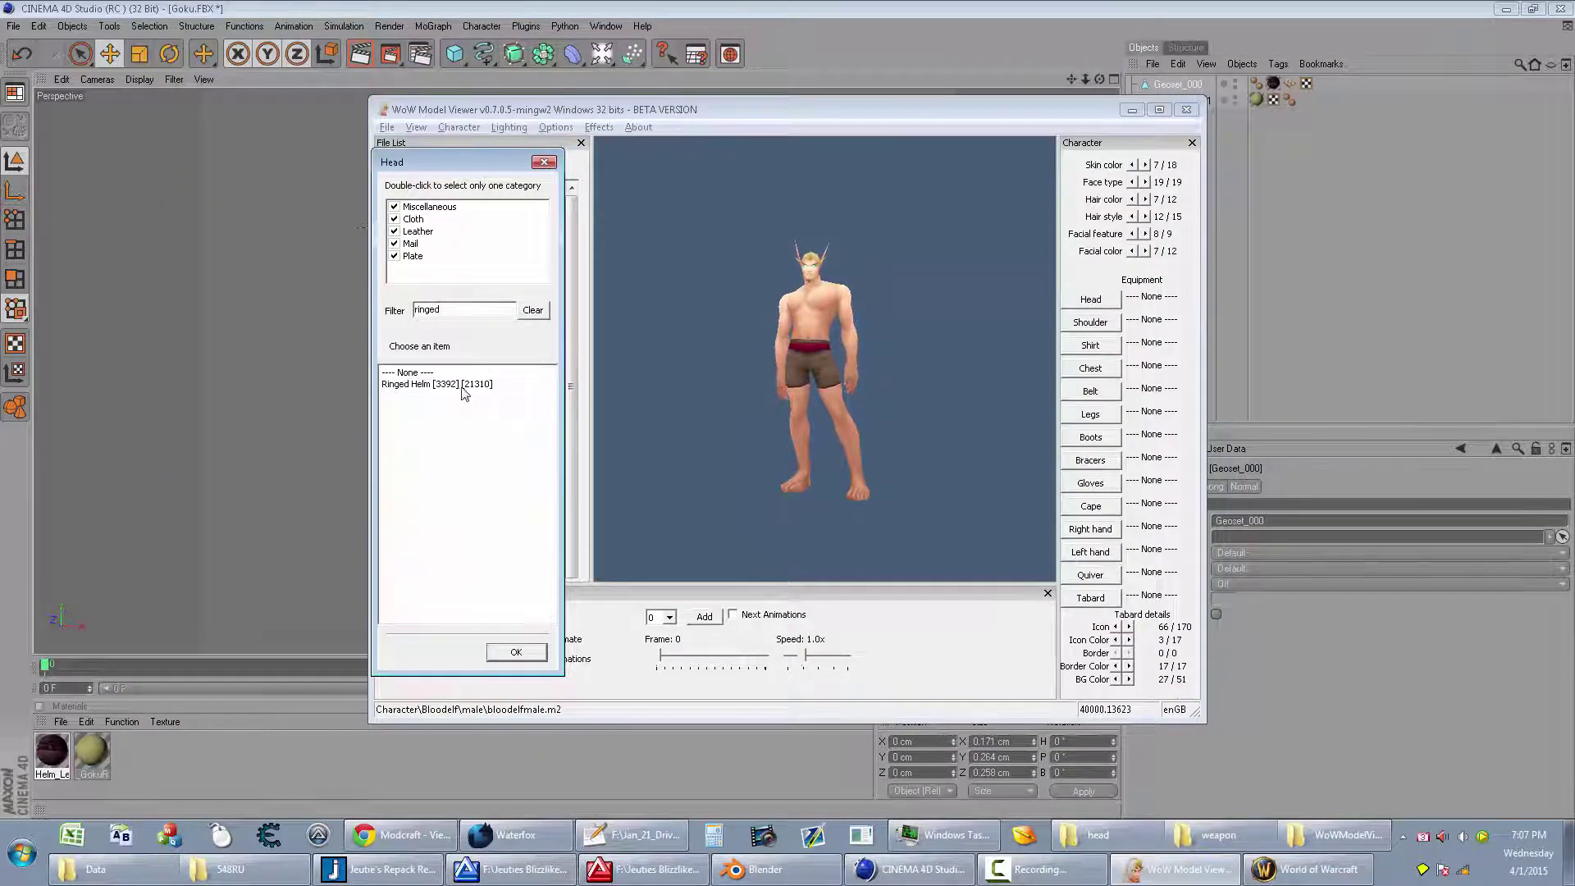
left_click(463, 385)
left_click(517, 651)
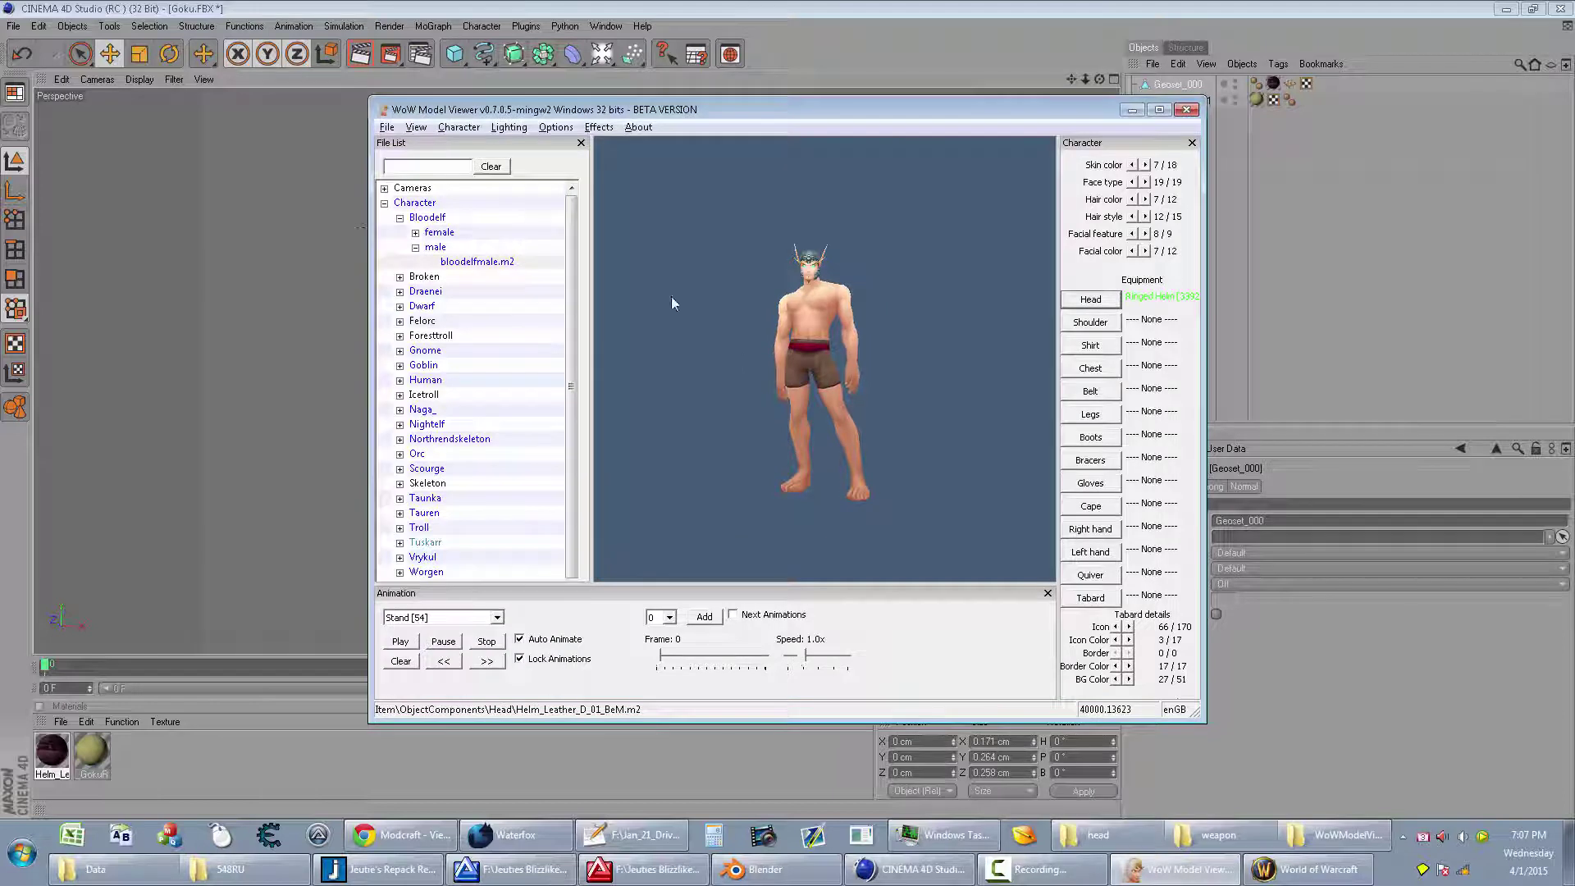
Step: Save bloodelfmale.obj as Wavefront OBJ into a newly created New folder inside Goku
left_click(387, 129)
mouse_move(432, 303)
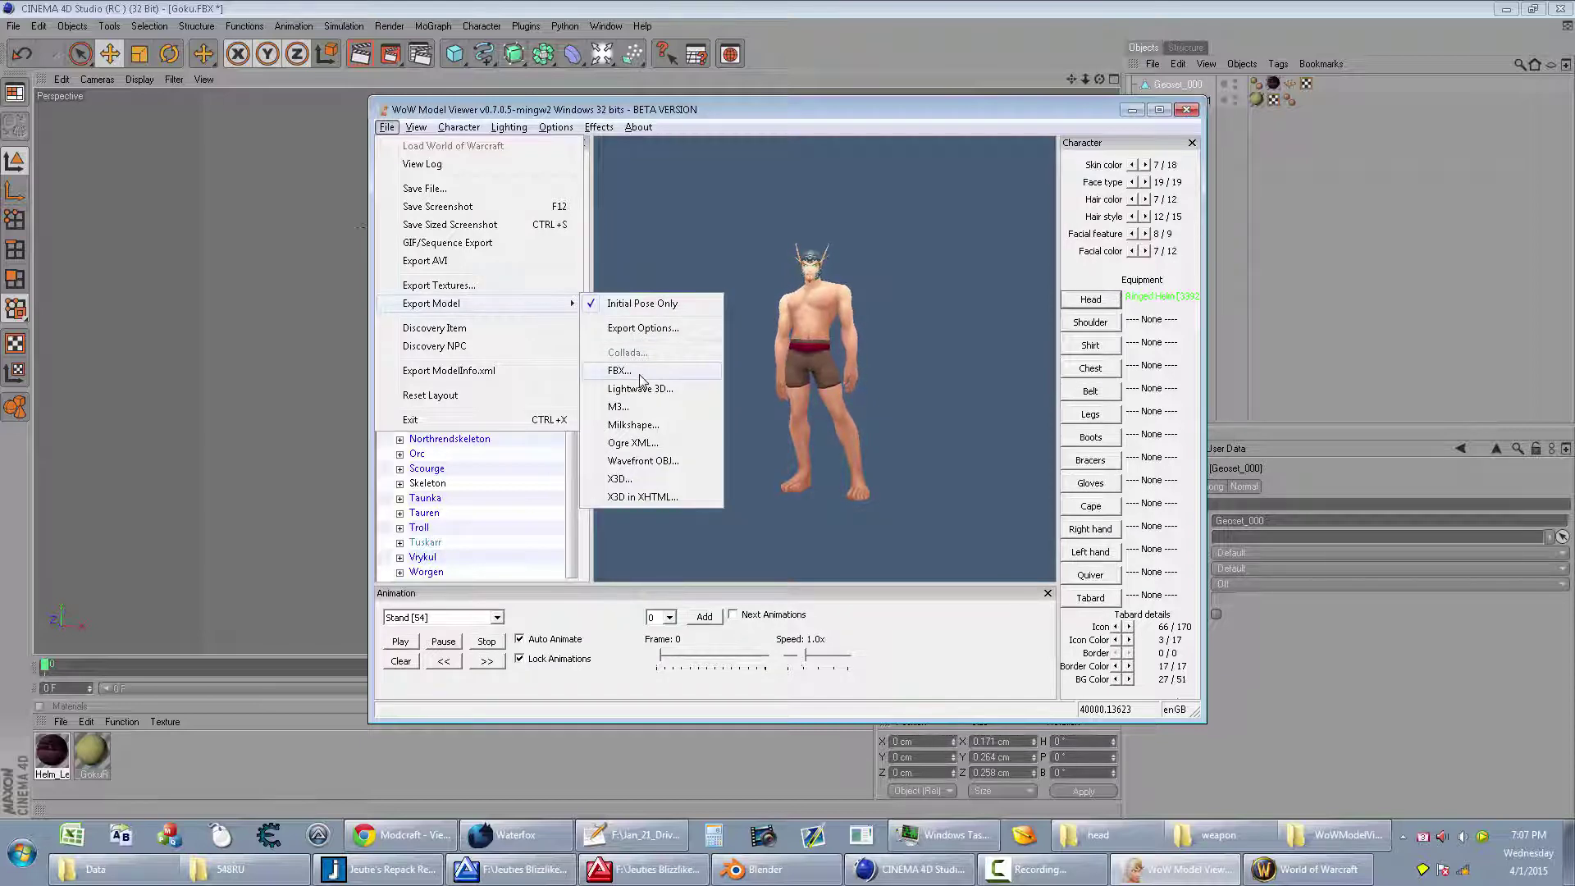
left_click(628, 461)
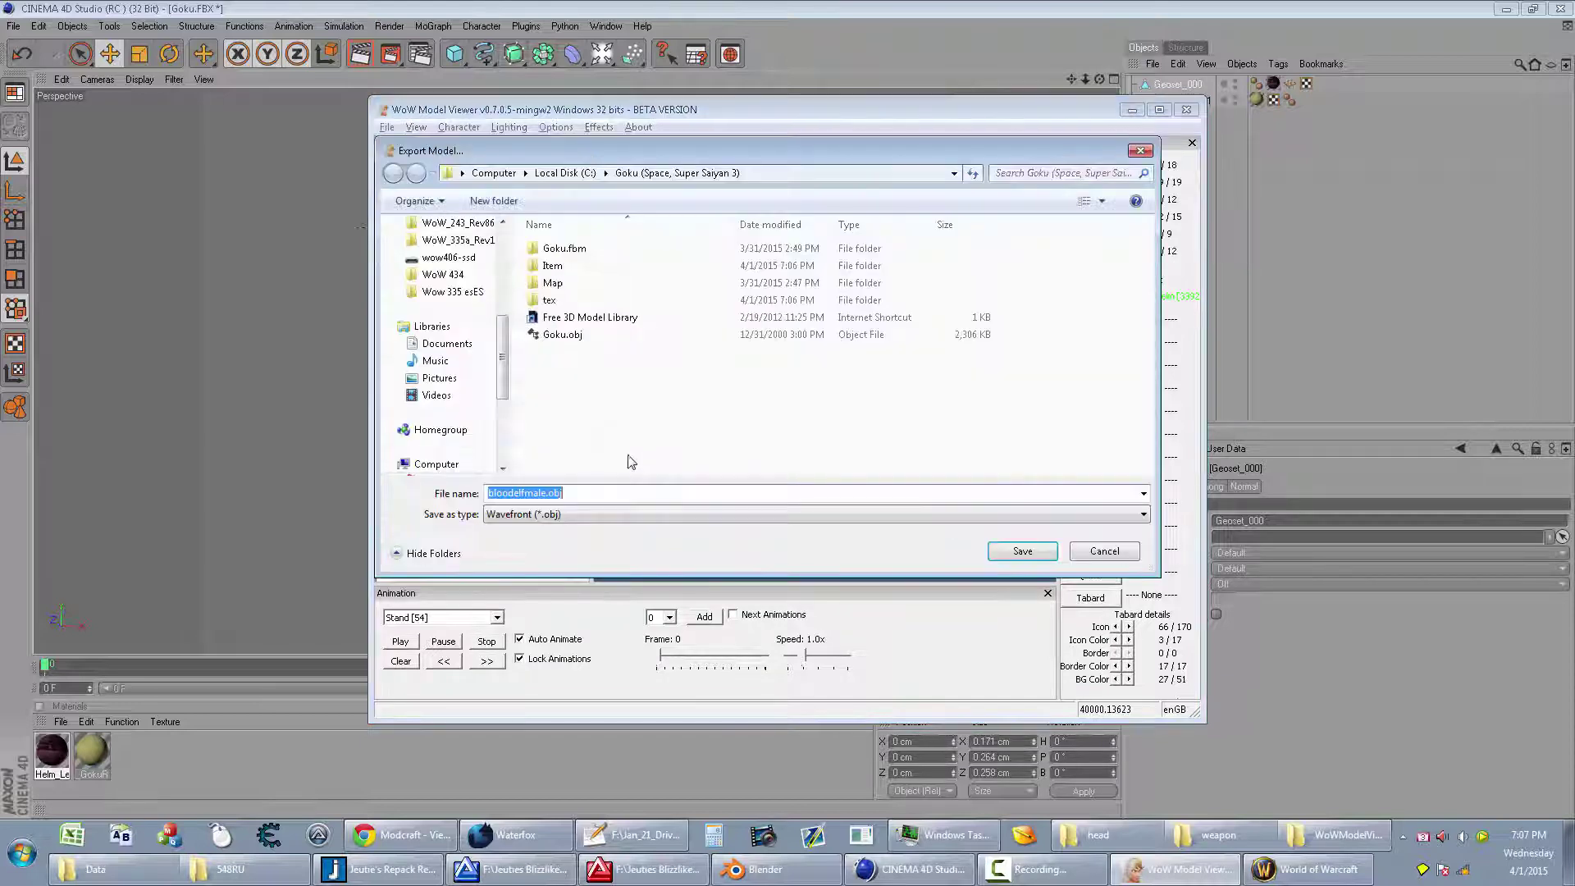
left_click(650, 399)
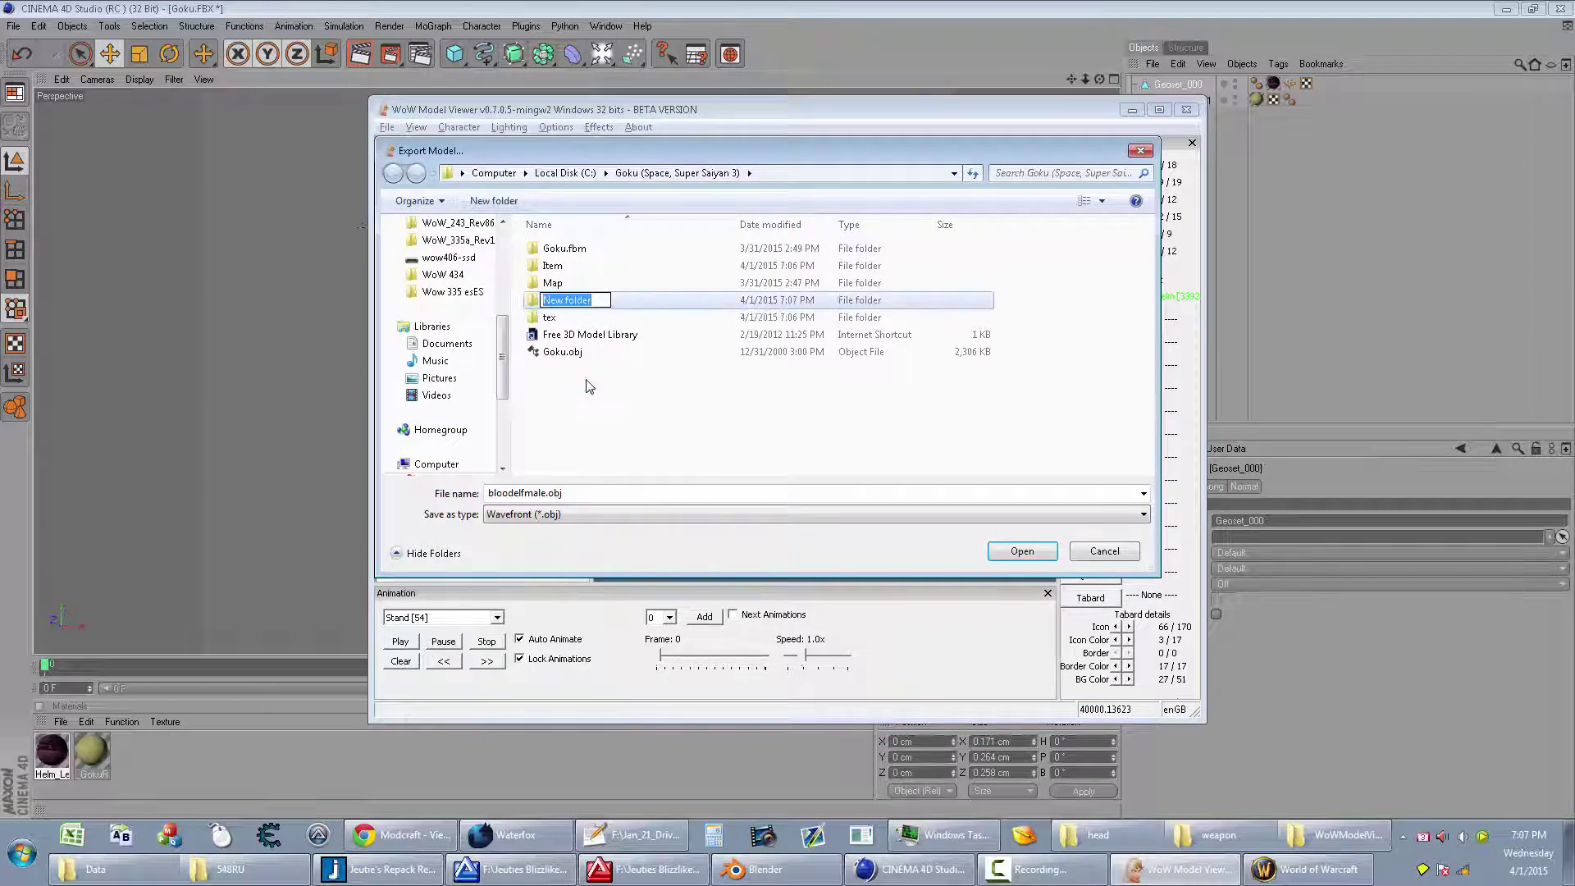
key("Return")
double_click(569, 303)
left_click(1023, 549)
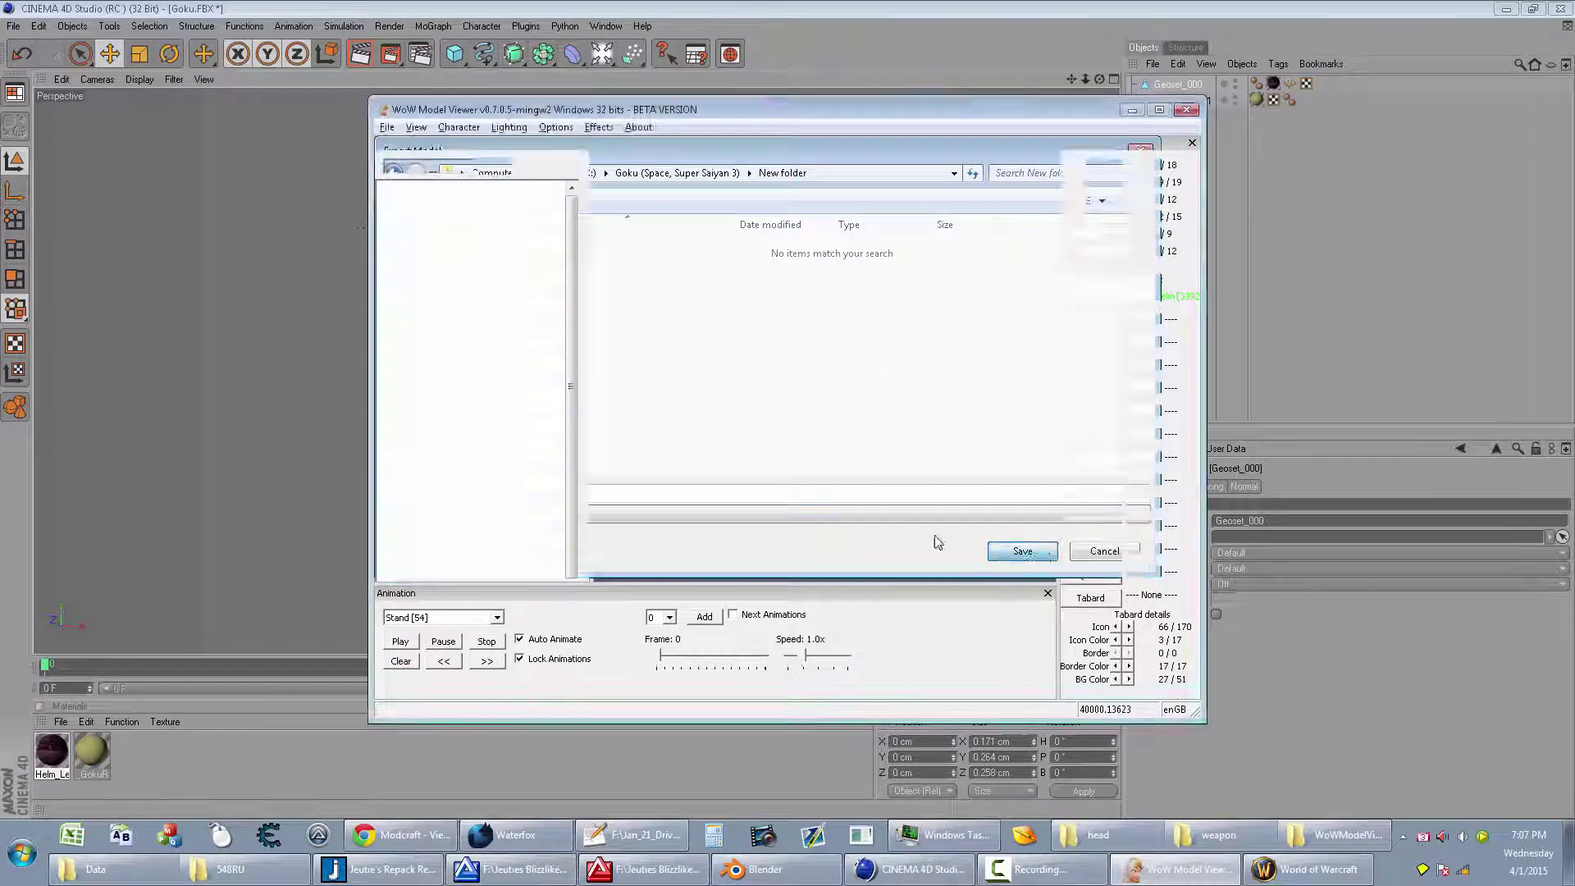
left_click(816, 475)
Step: Check New folder's Character > BloodElf > MALE textures, then select bloodelfmale.obj
left_click(1132, 110)
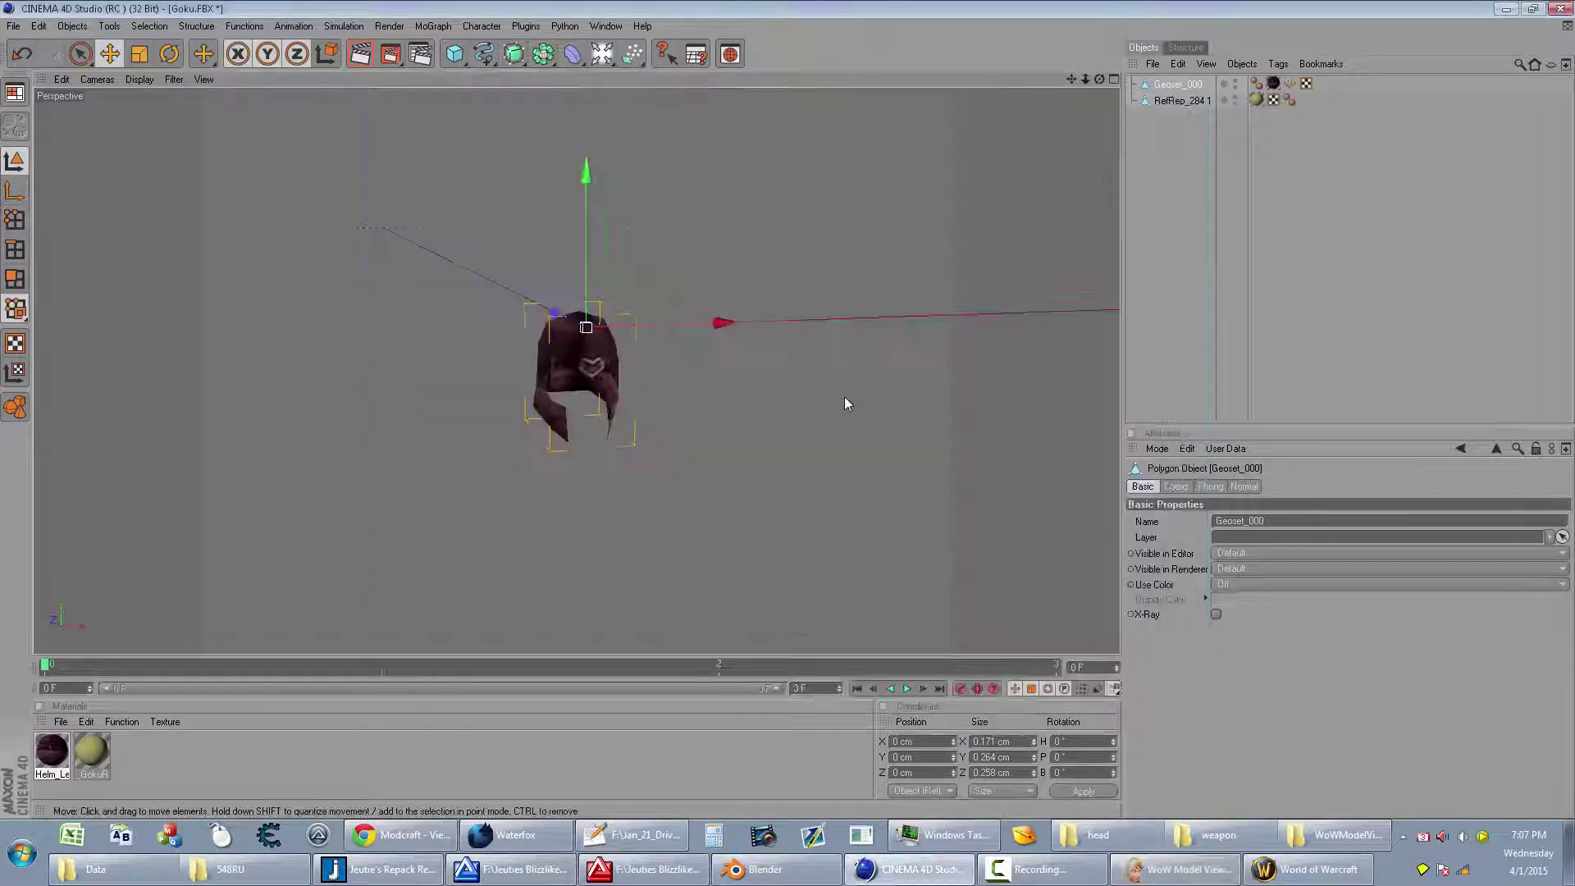
key("alt+Tab")
key("alt+Tab")
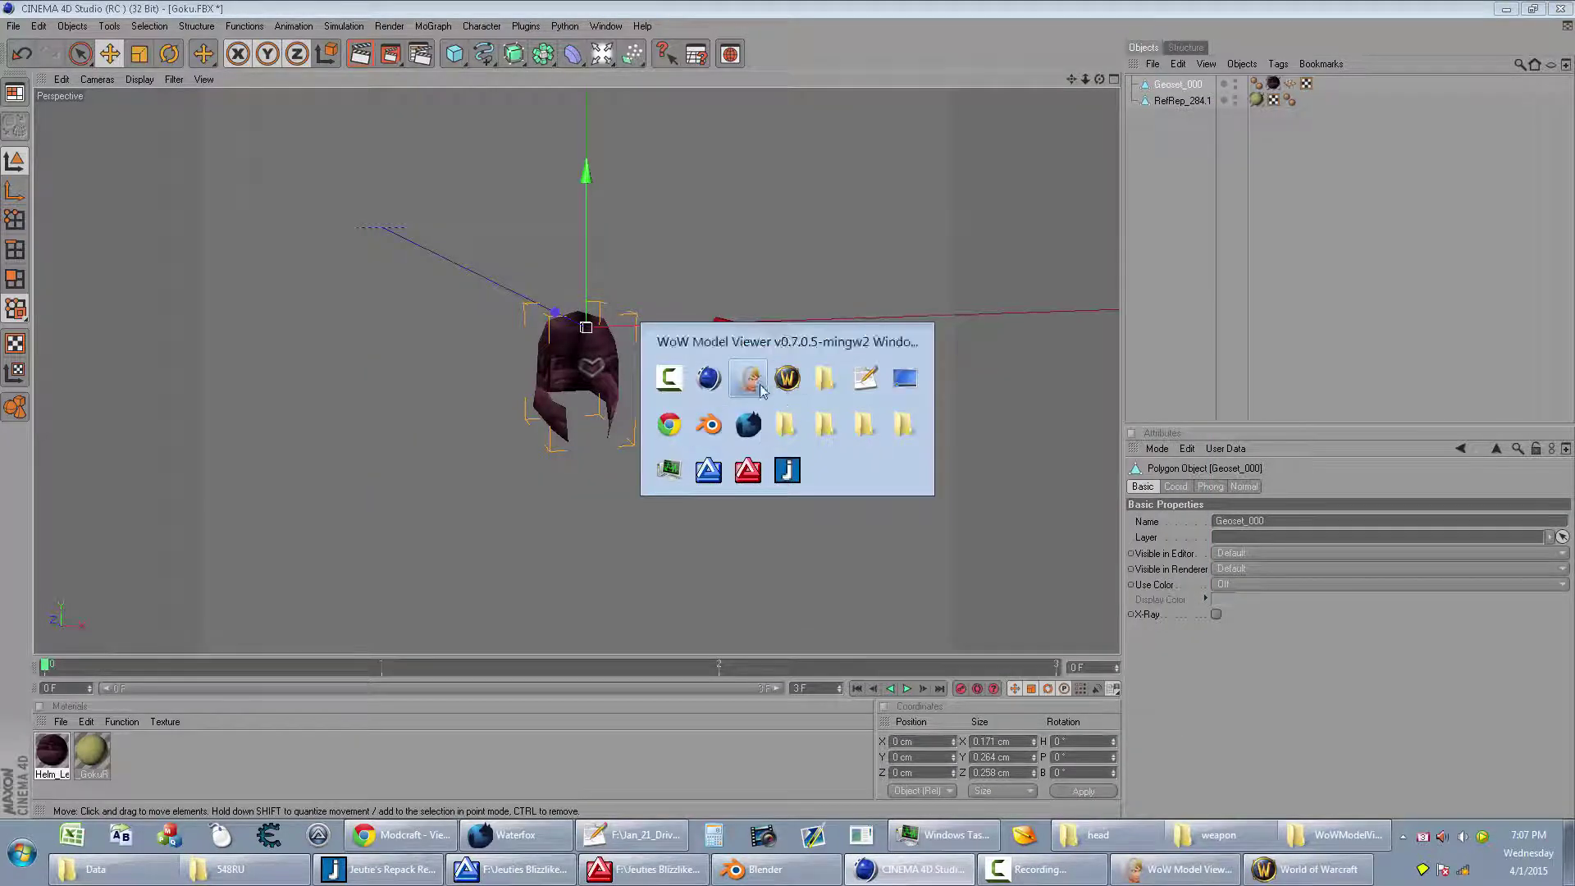
left_click(823, 378)
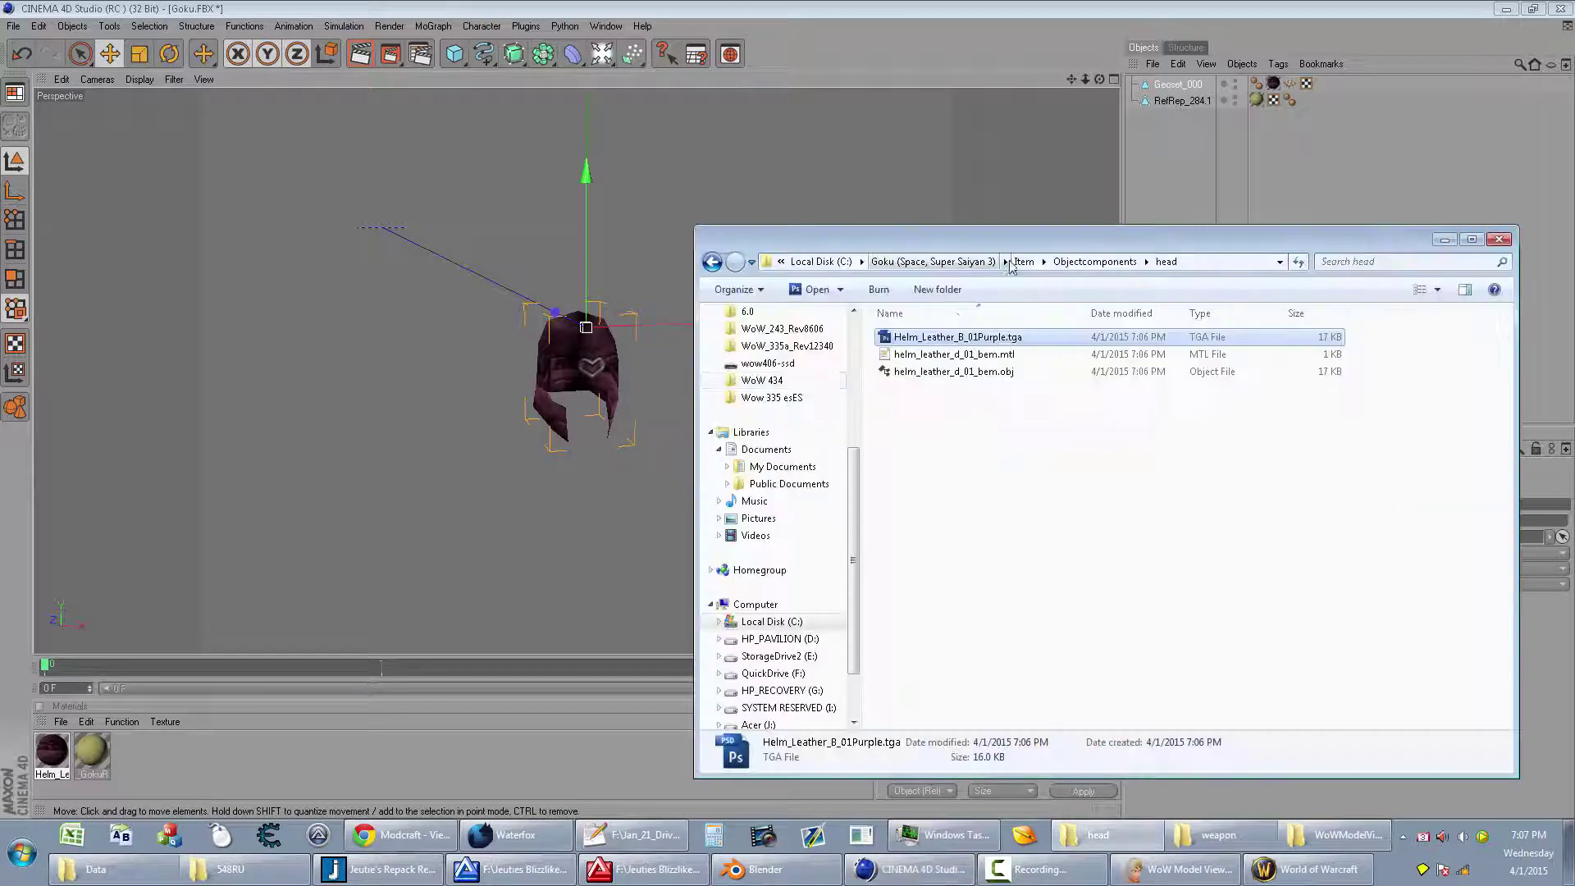
left_click(954, 261)
double_click(915, 389)
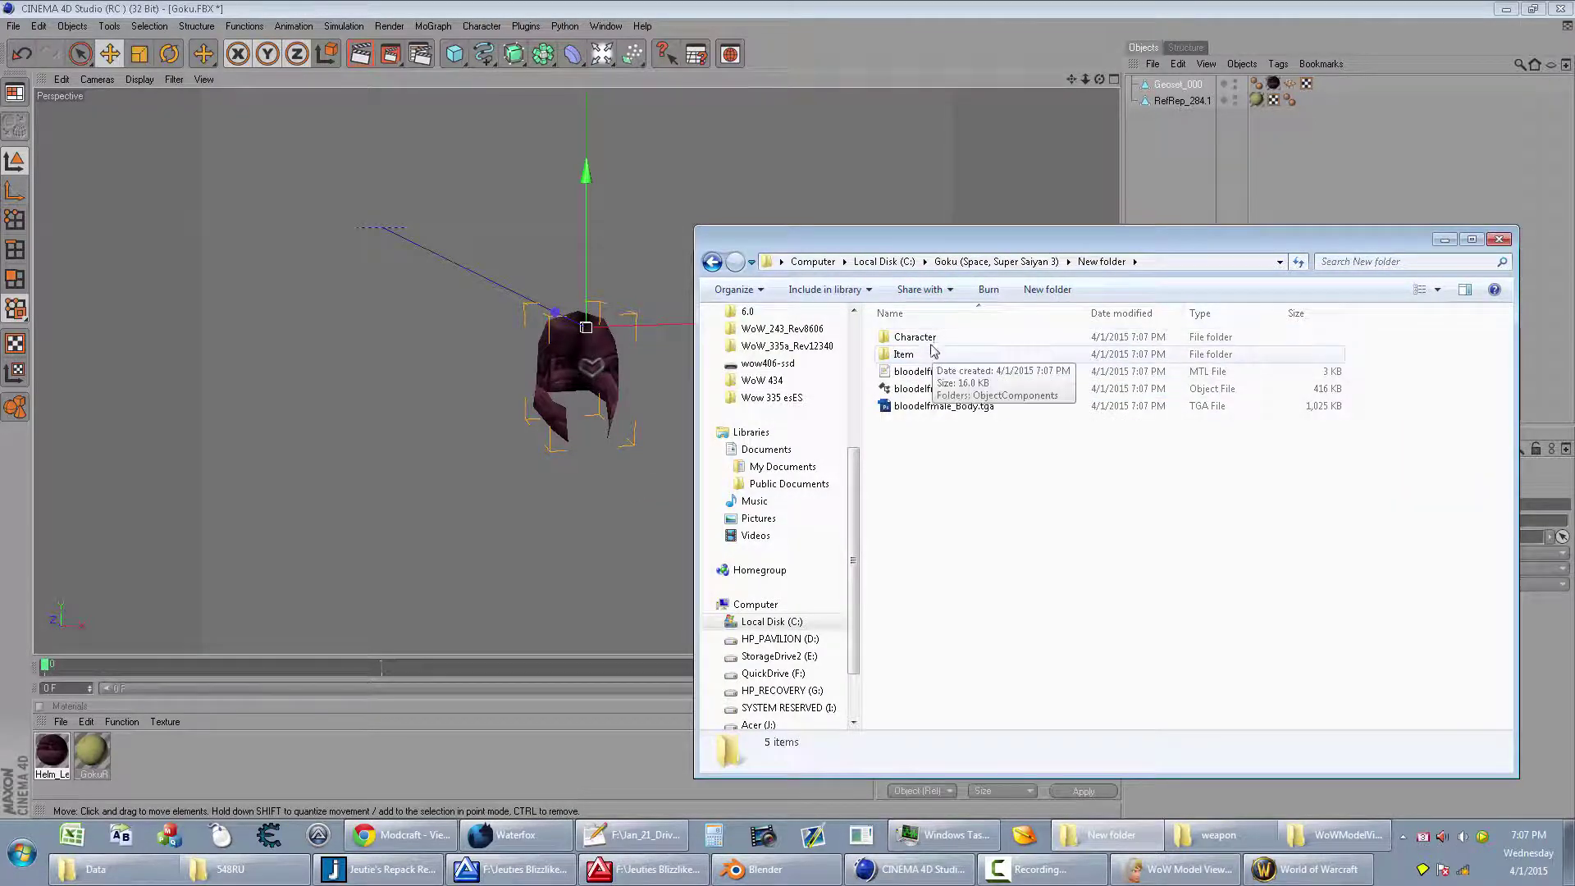
double_click(916, 338)
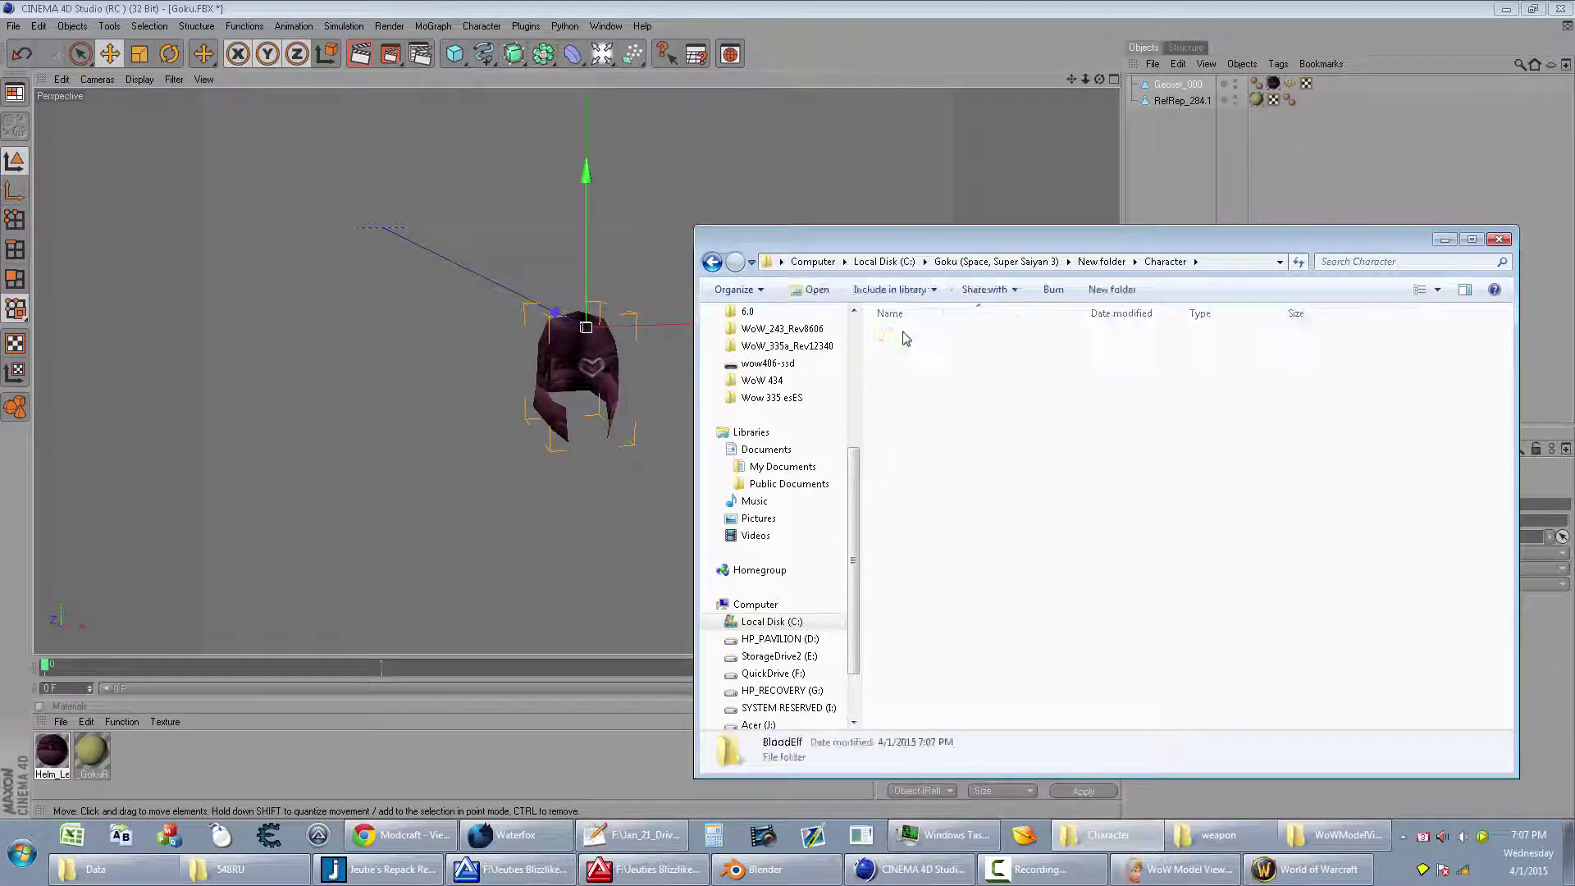
double_click(909, 337)
double_click(918, 363)
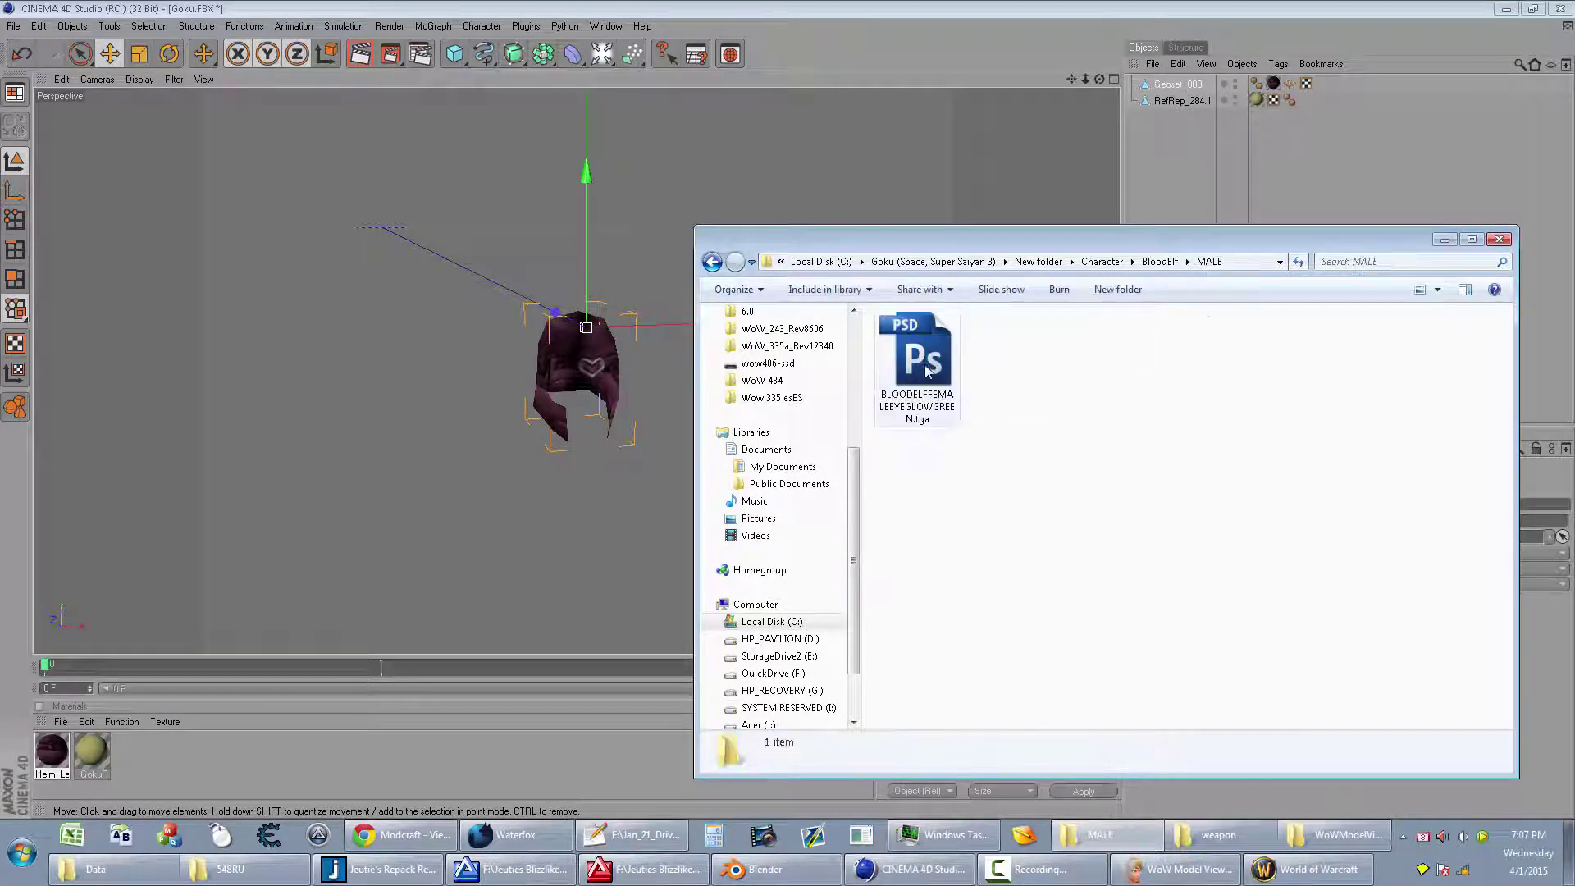
key("BackSpace")
key("BackSpace")
key("BackSpace")
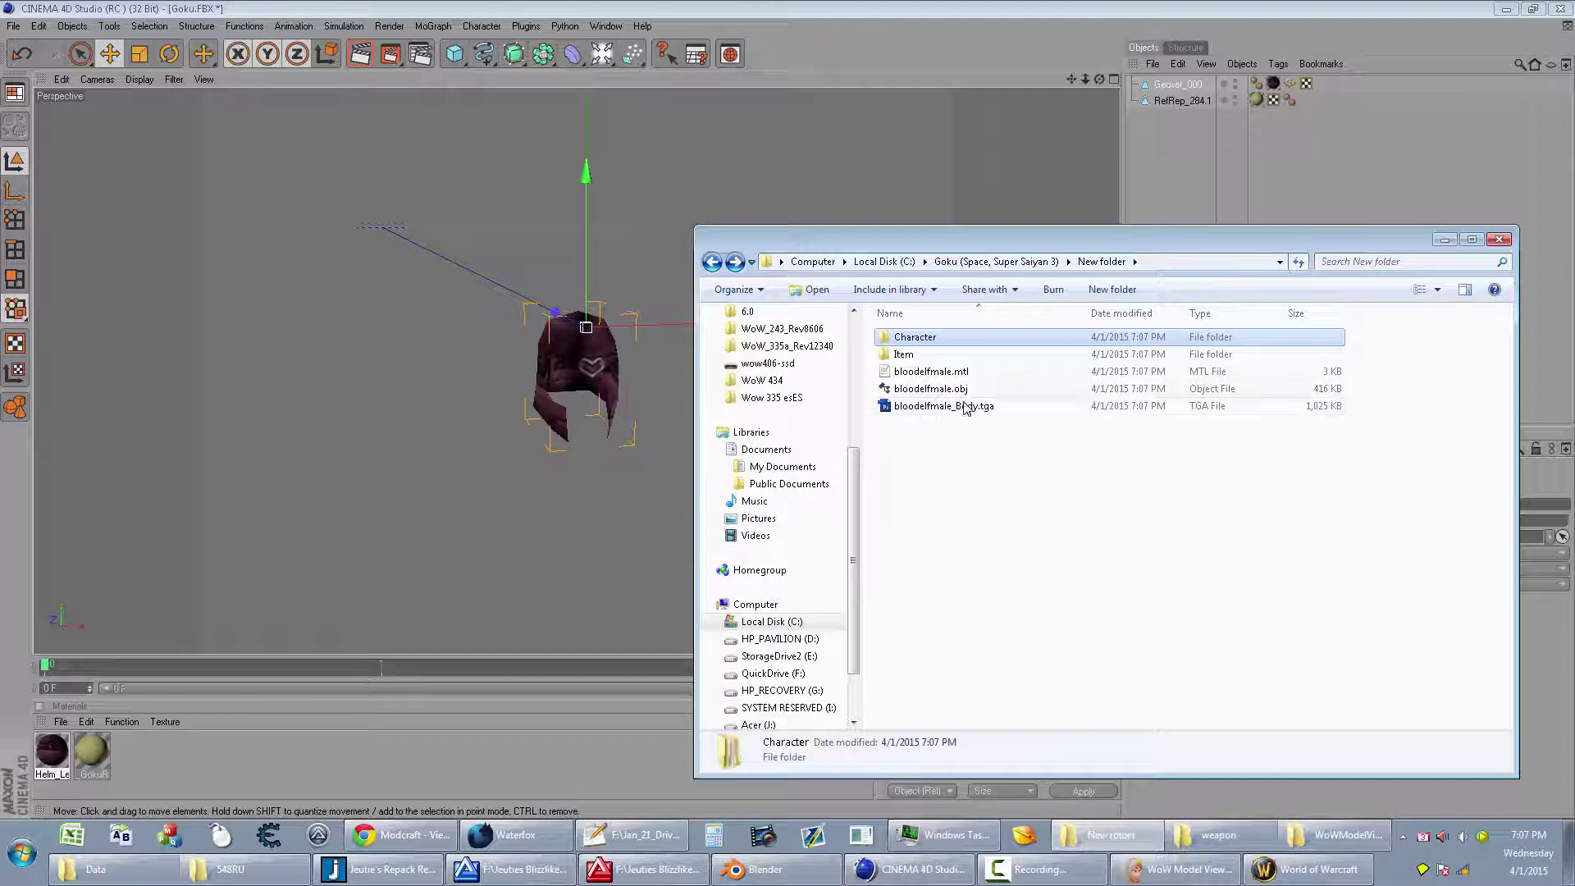
left_click(929, 391)
Step: Import bloodelfmale.obj with default settings and open its helm material
left_click_drag(593, 432, 586, 448)
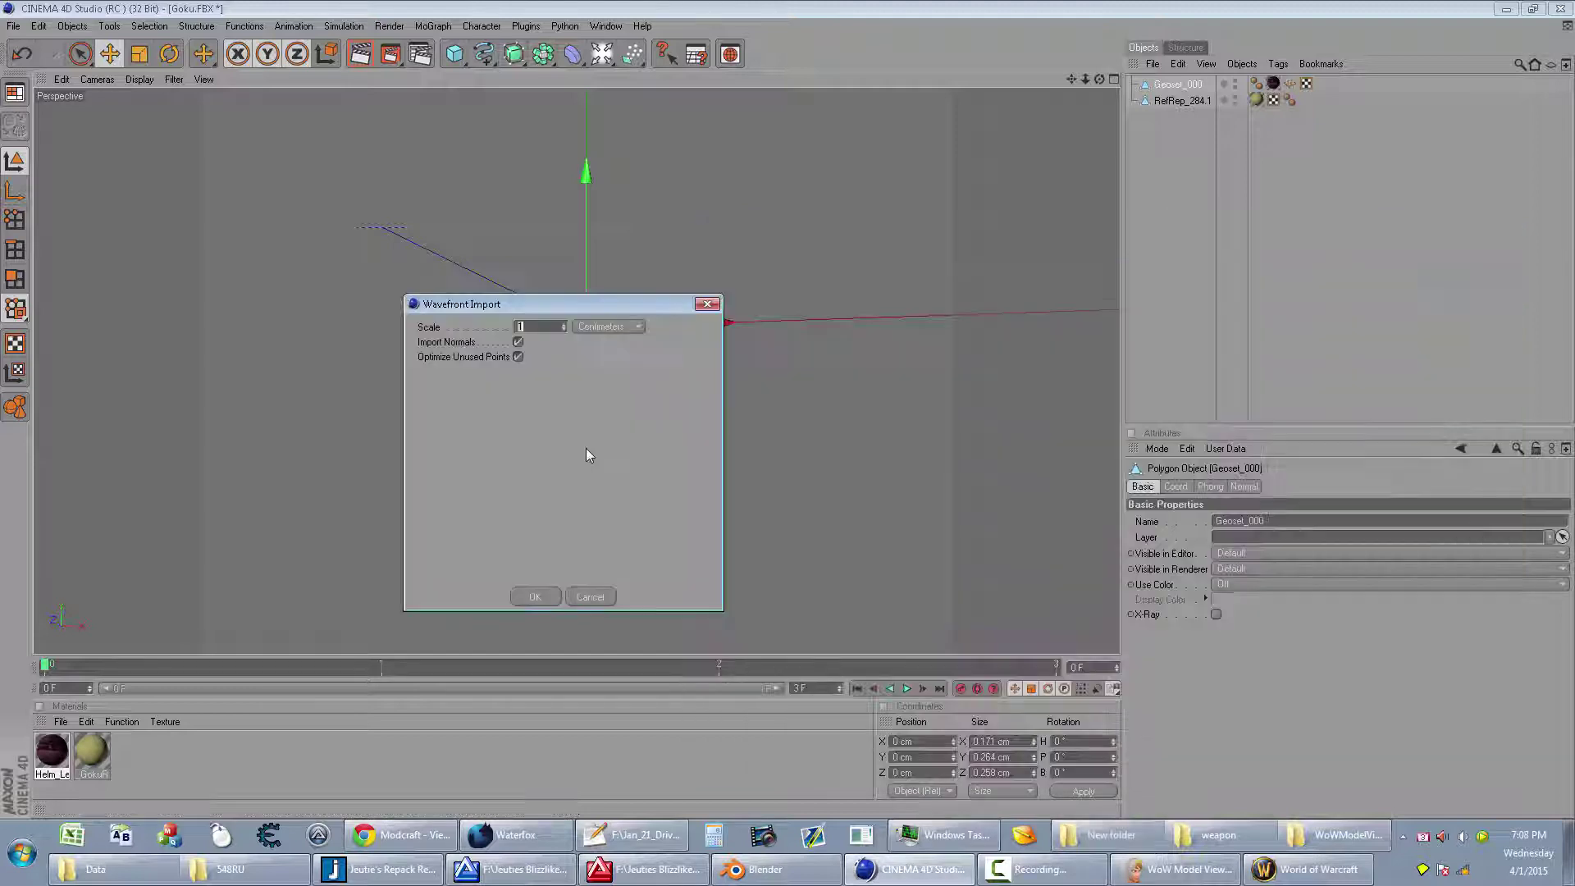
left_click(532, 595)
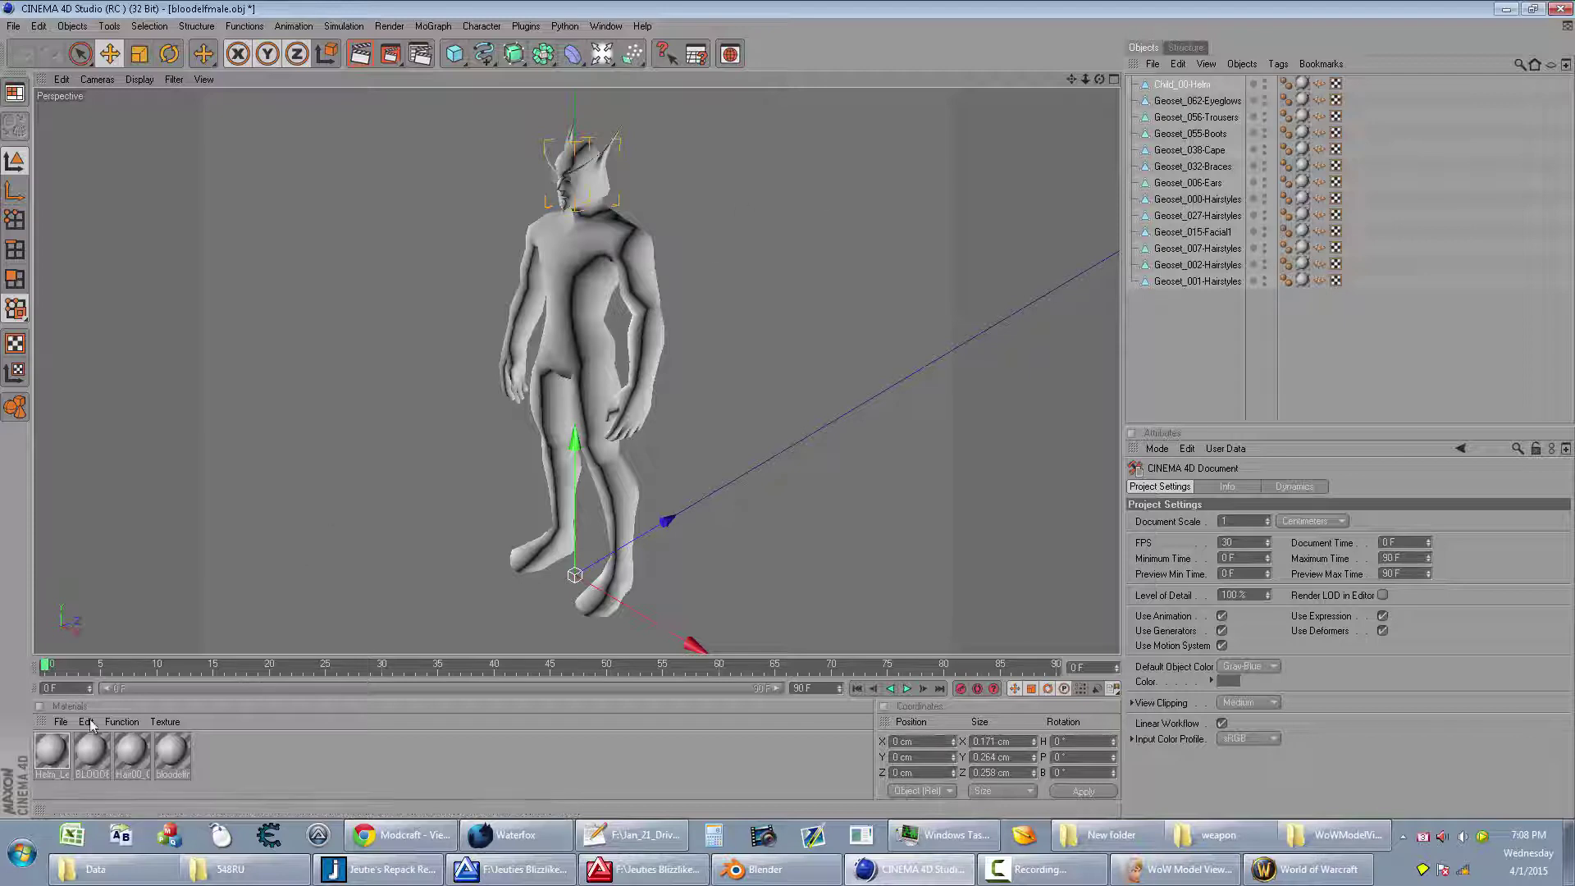
double_click(53, 758)
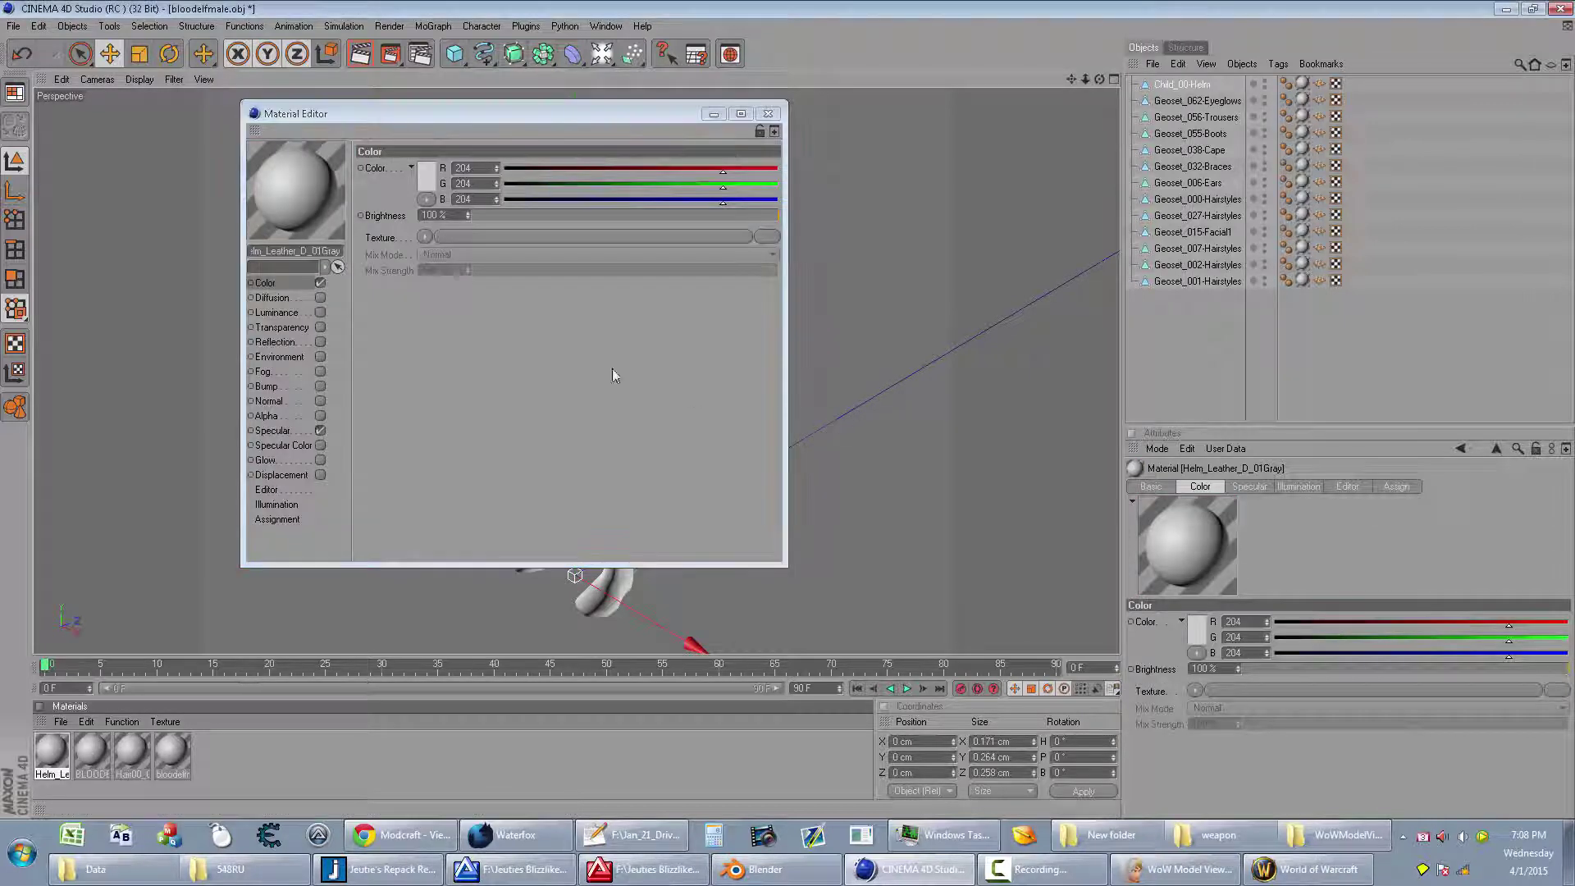
Step: Load Helm_Leather_D_01Gray.tga from Item\ObjectComponents\Head as the helm texture, keeping its original location
key("alt+Tab")
left_click_drag(968, 408, 944, 415)
double_click(935, 354)
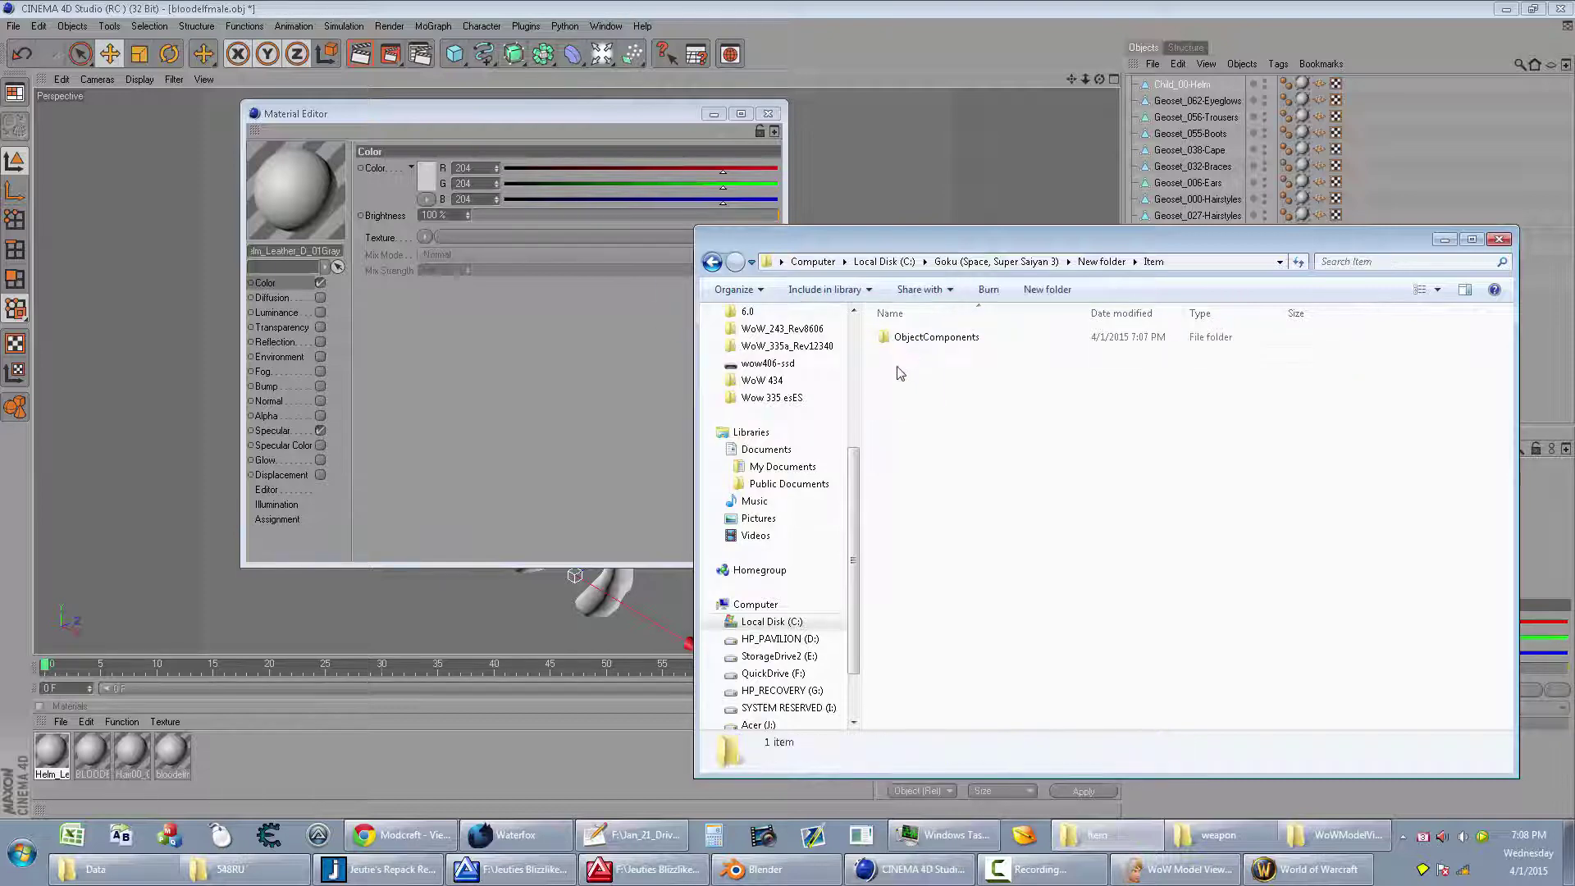
double_click(936, 341)
double_click(916, 338)
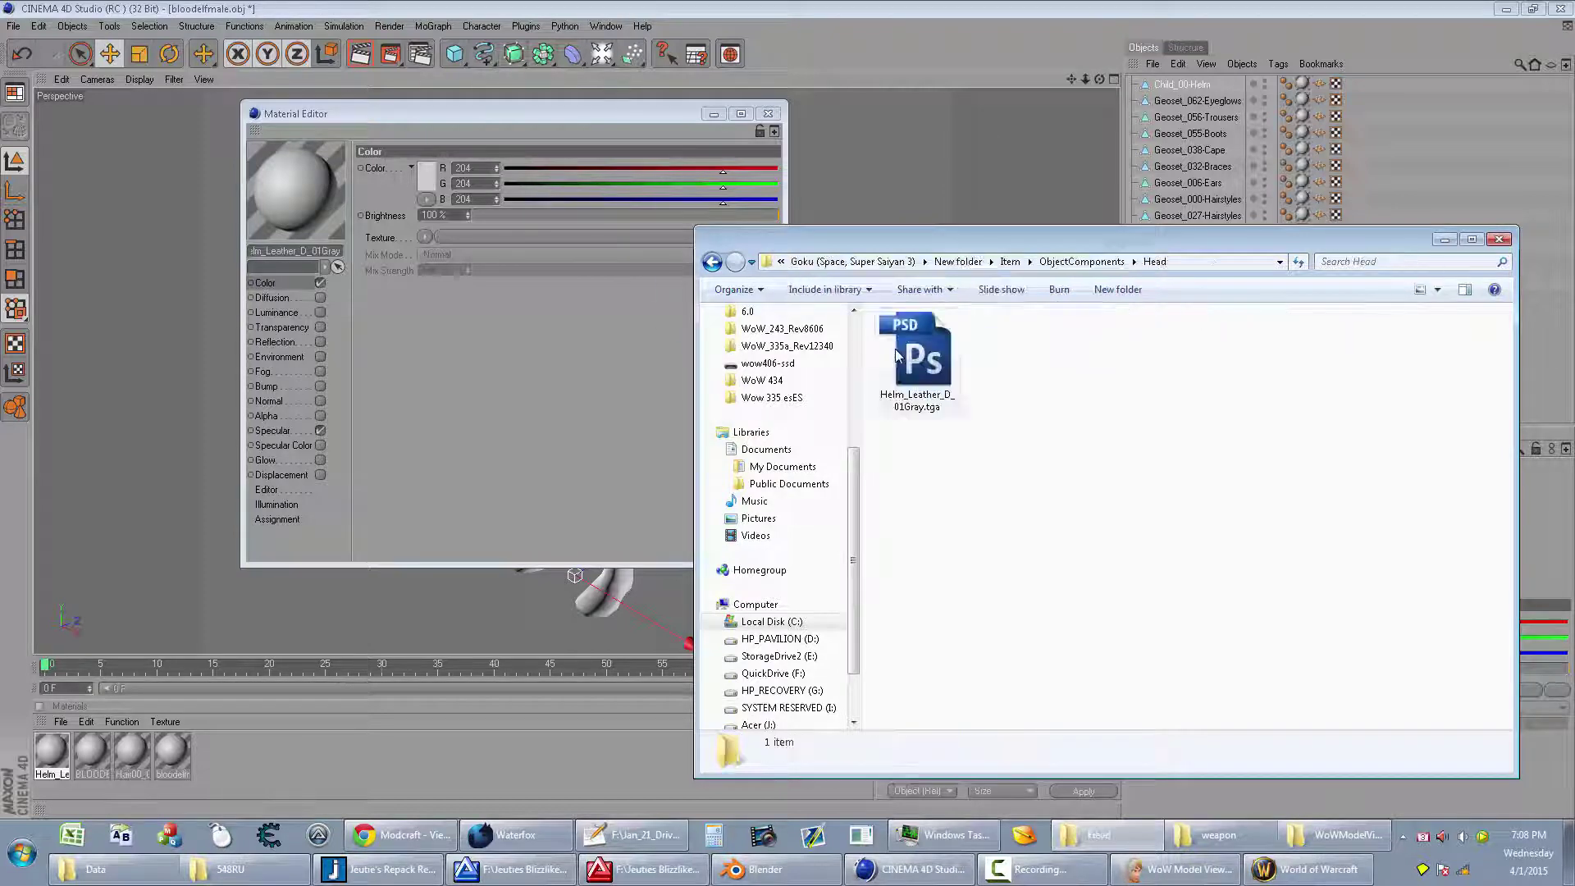
left_click_drag(916, 360, 546, 295)
left_click_drag(521, 241, 520, 241)
left_click(812, 473)
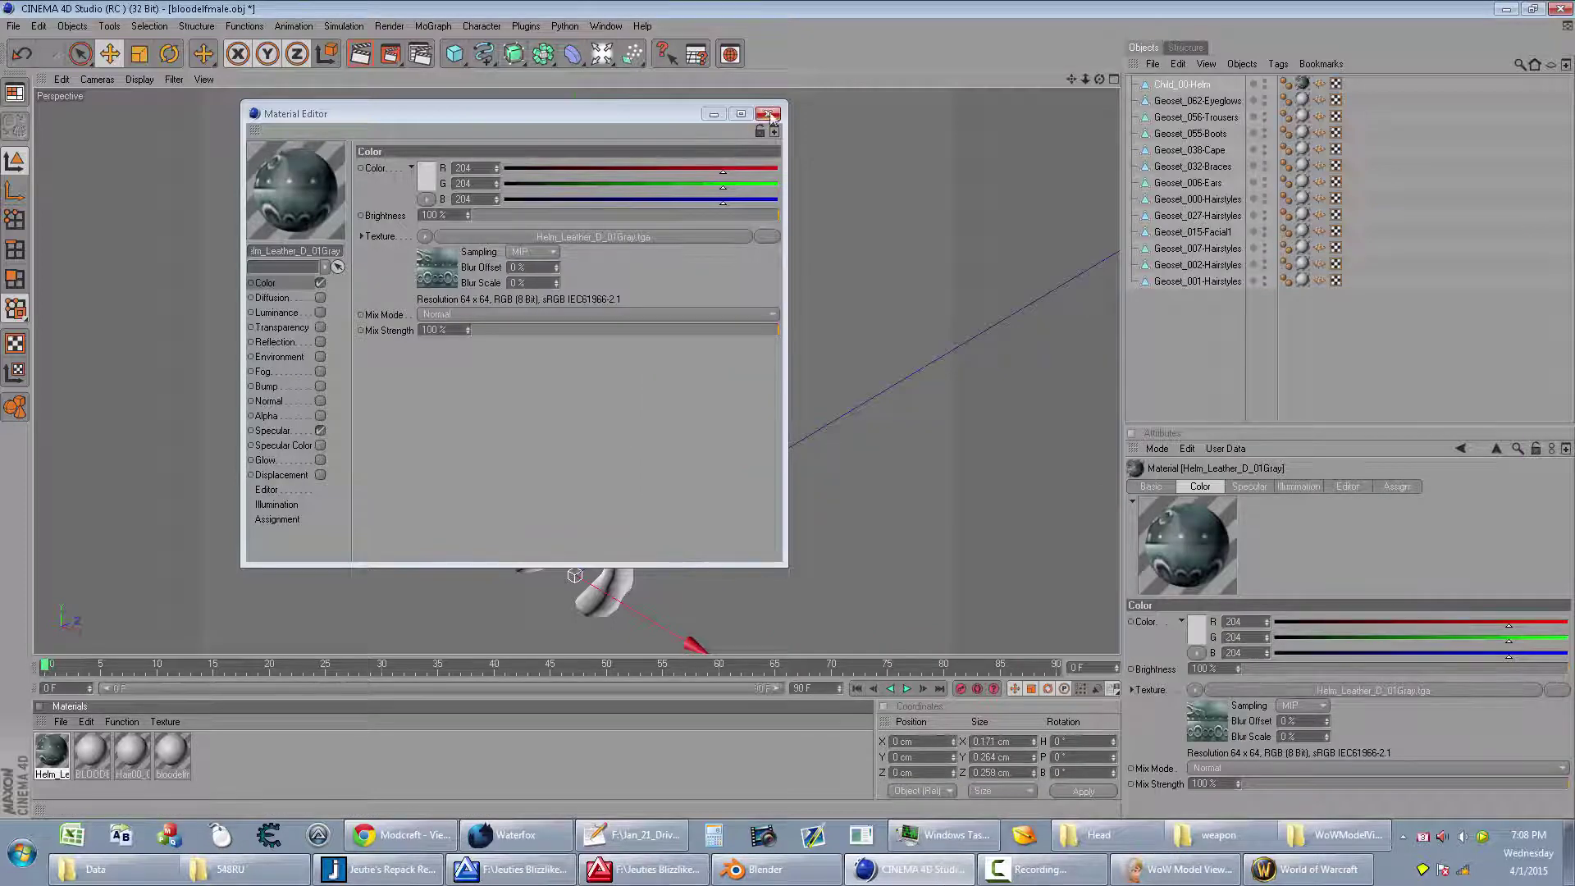
key("alt+Tab")
left_click_drag(819, 369, 575, 240)
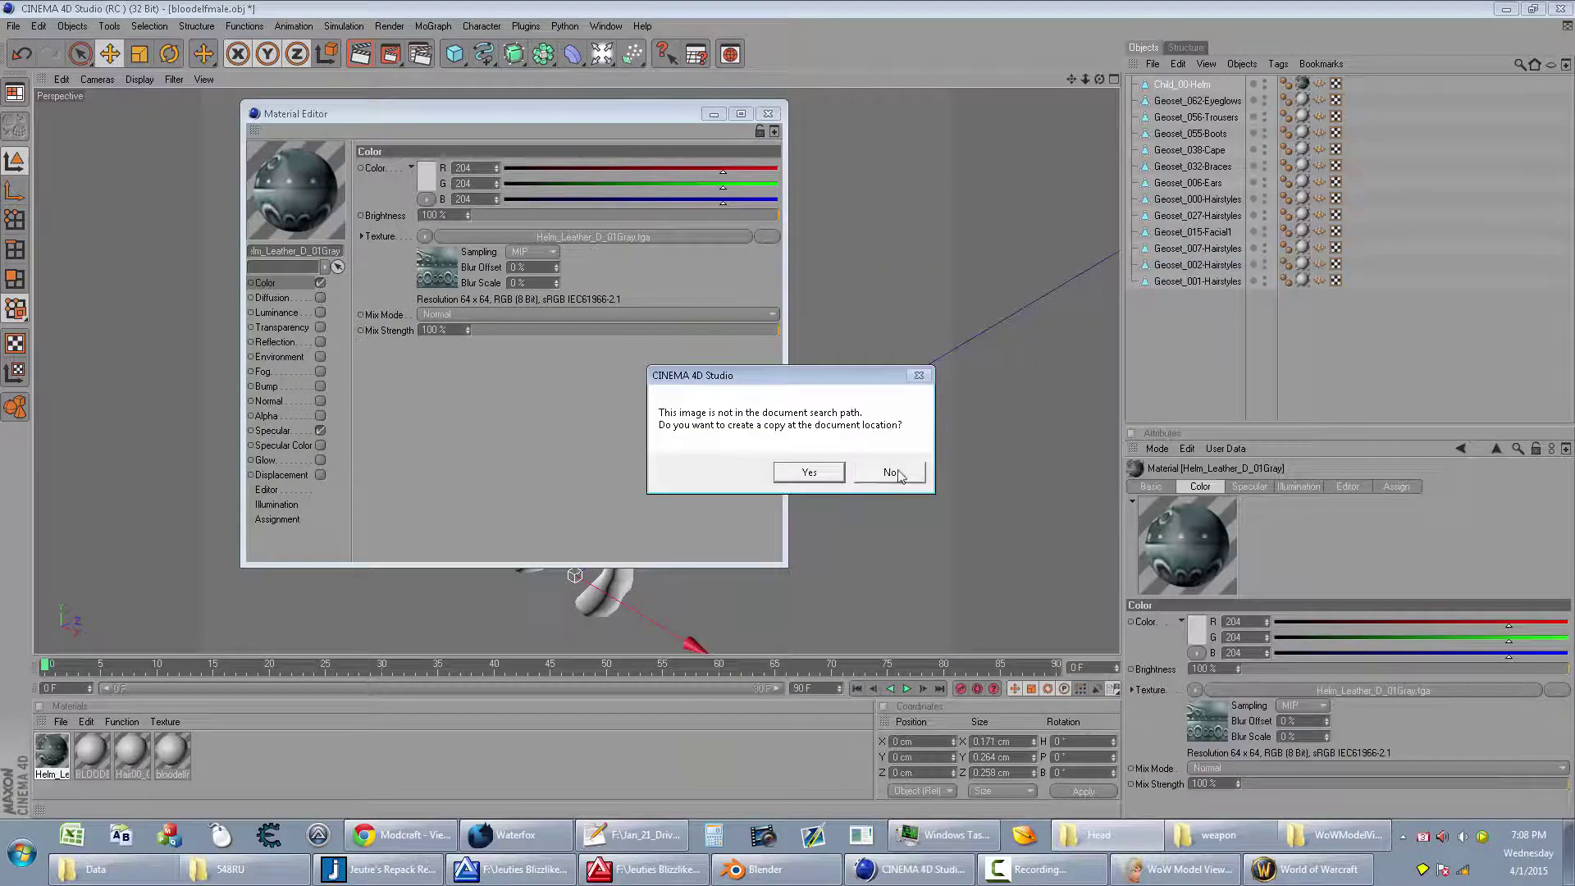
left_click(896, 474)
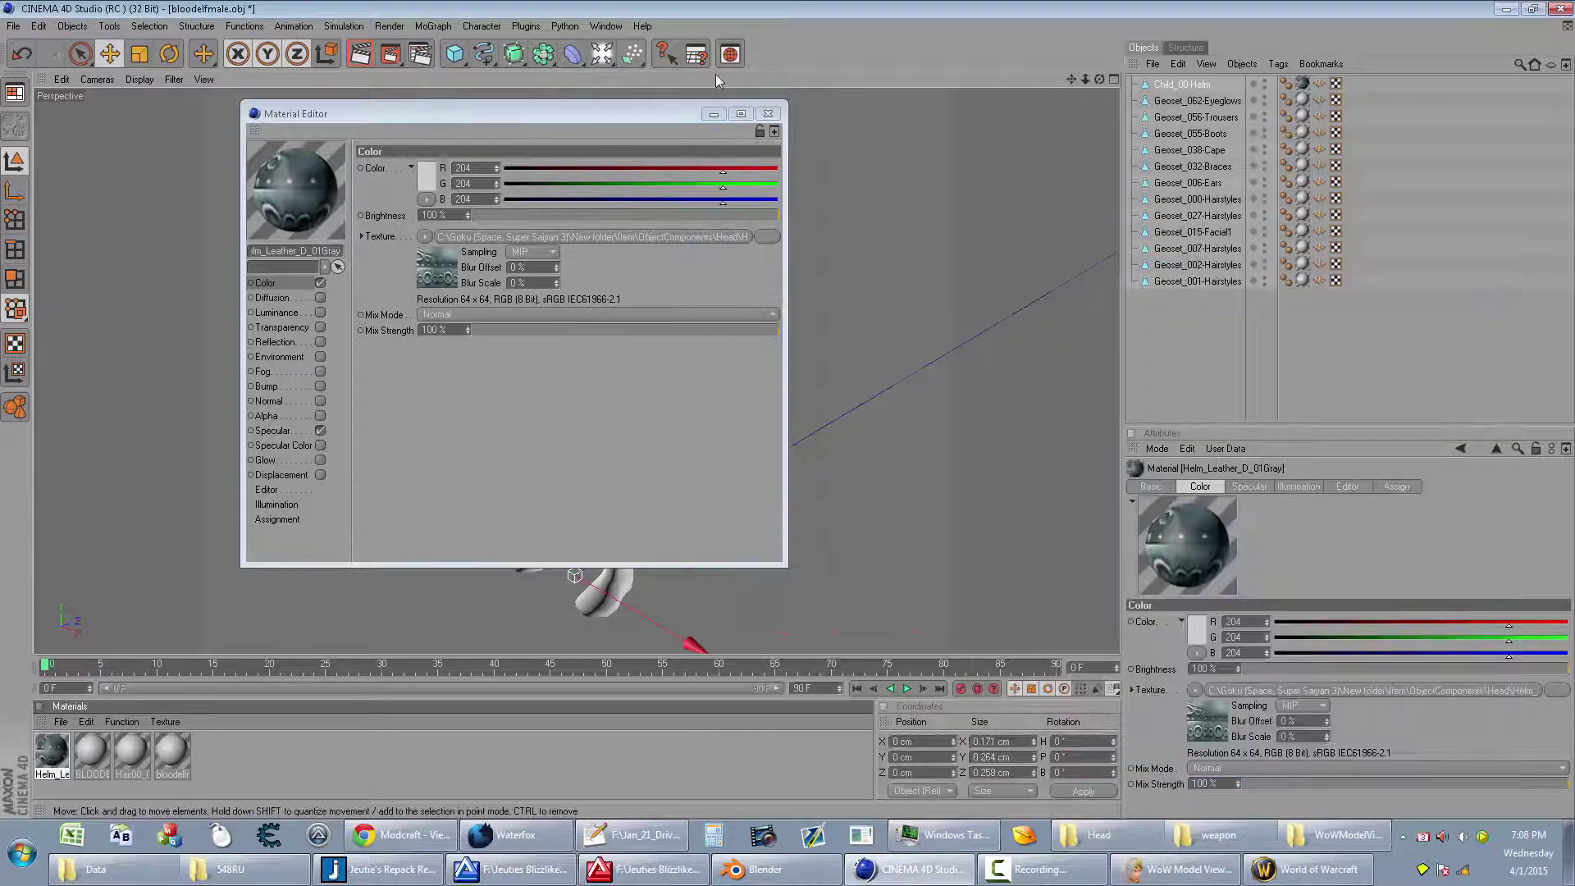
left_click(769, 114)
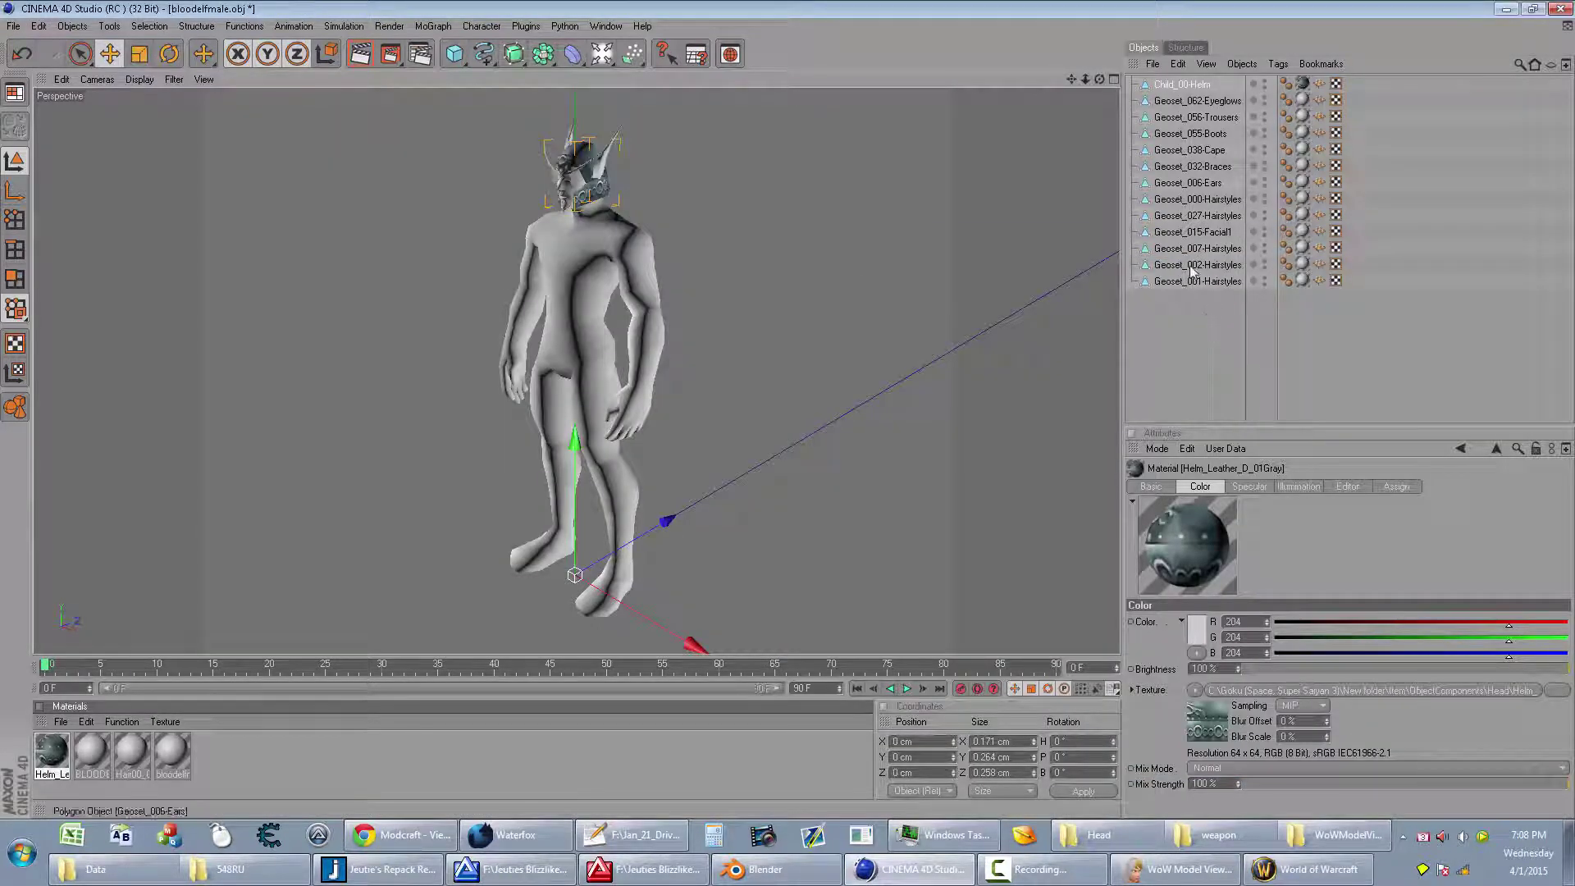
Step: Copy all the character objects and paste them into the Goku.FBX document
key("ctrl+a")
left_click(606, 26)
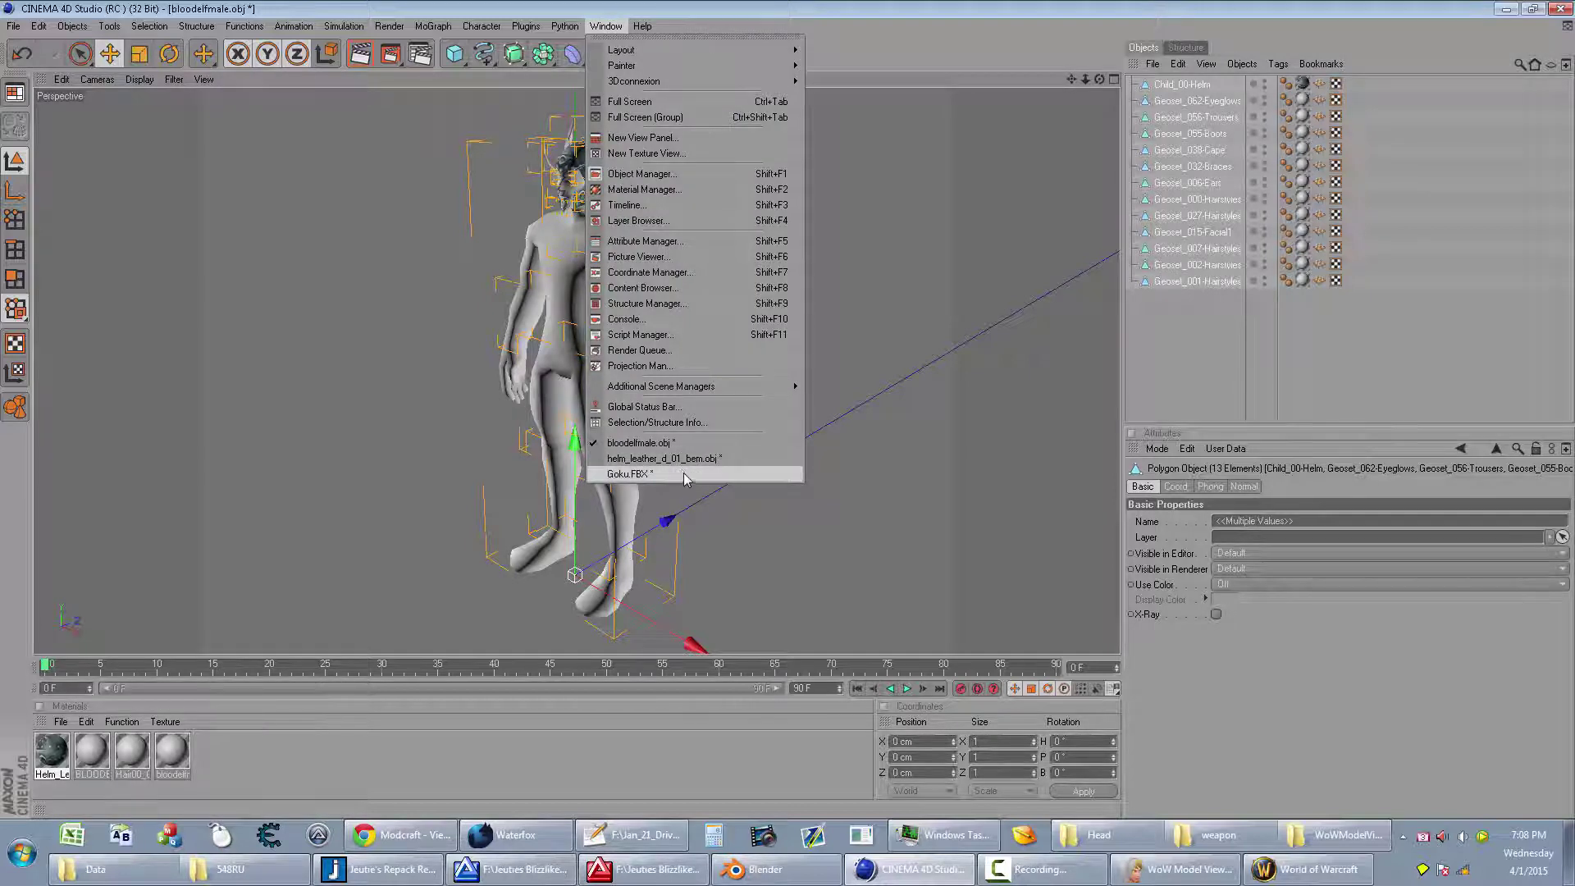
left_click(682, 474)
key("ctrl+v")
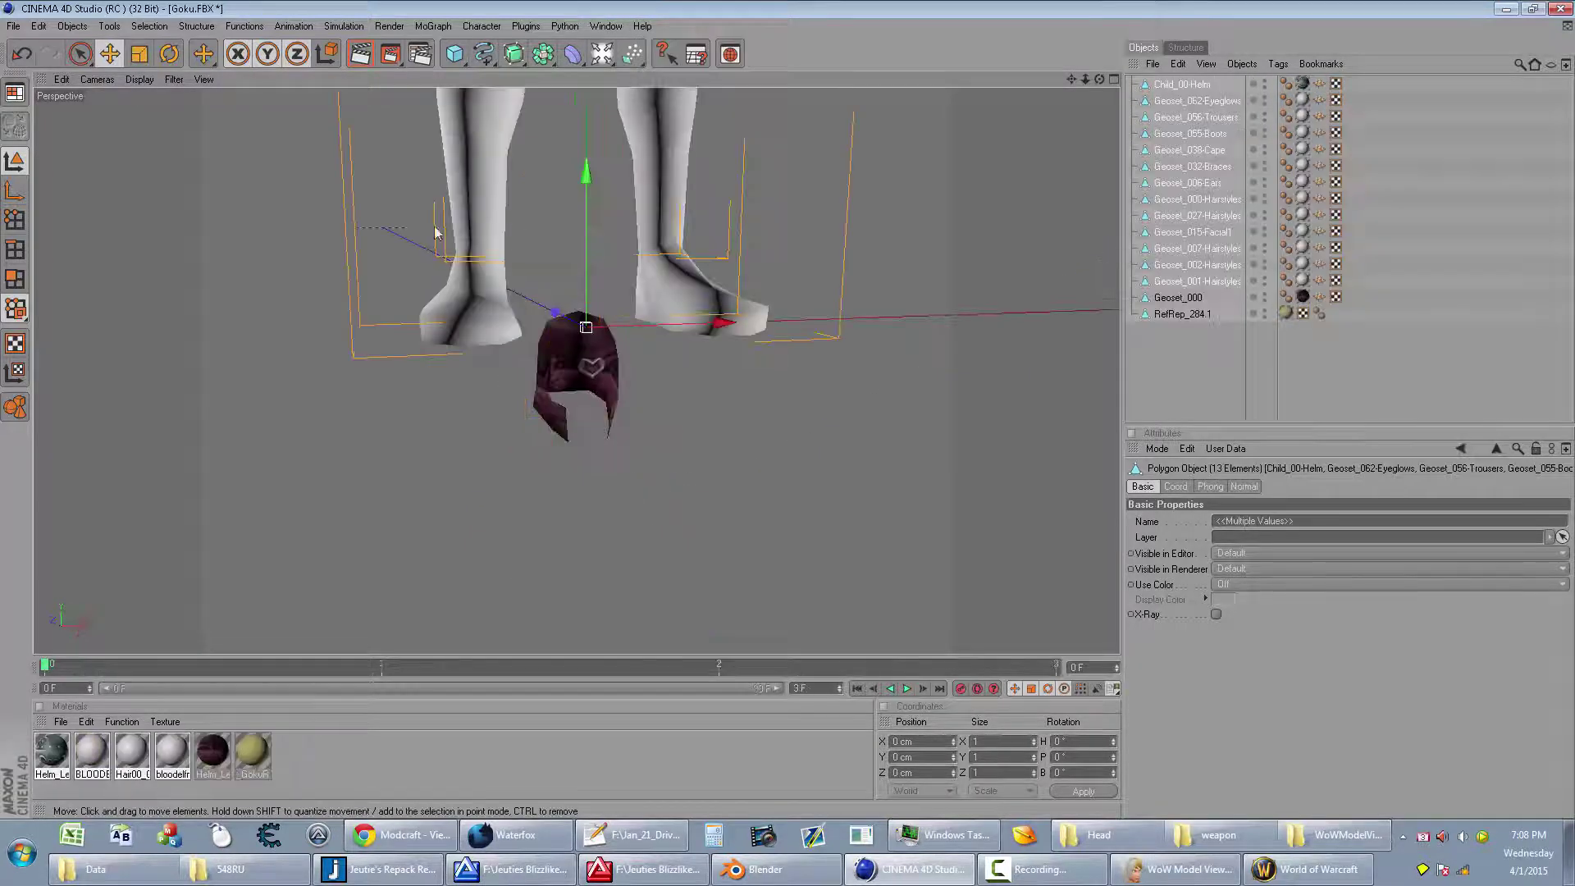
Step: Lower the character under the helm and delete all parts except Geoset_000 and RefRep_284.1
left_click_drag(587, 179, 587, 516)
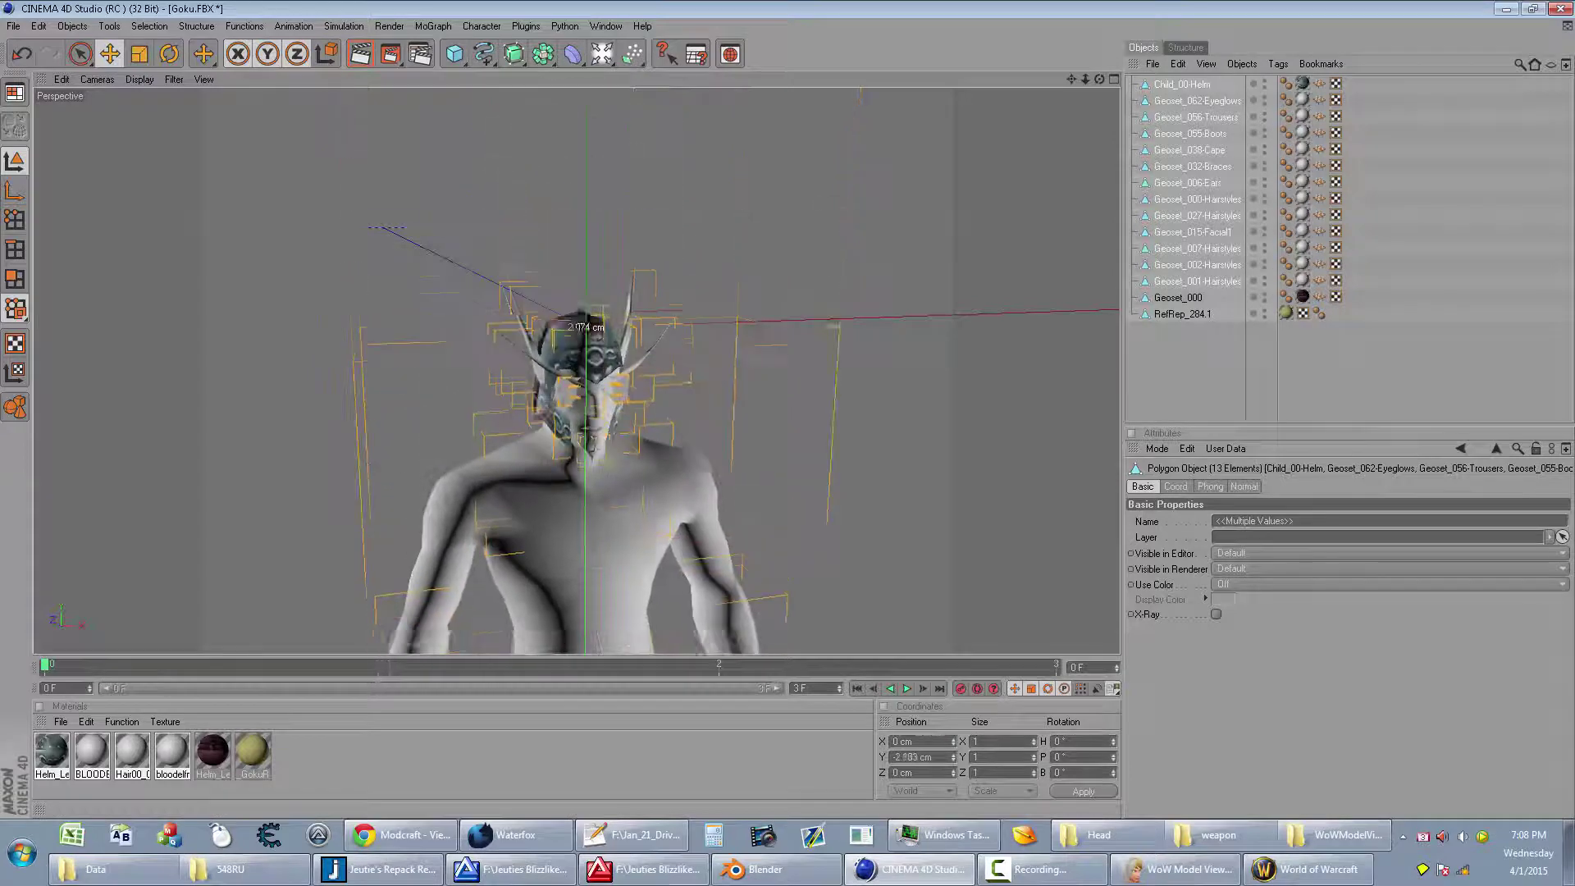
left_click_drag(586, 326, 587, 323)
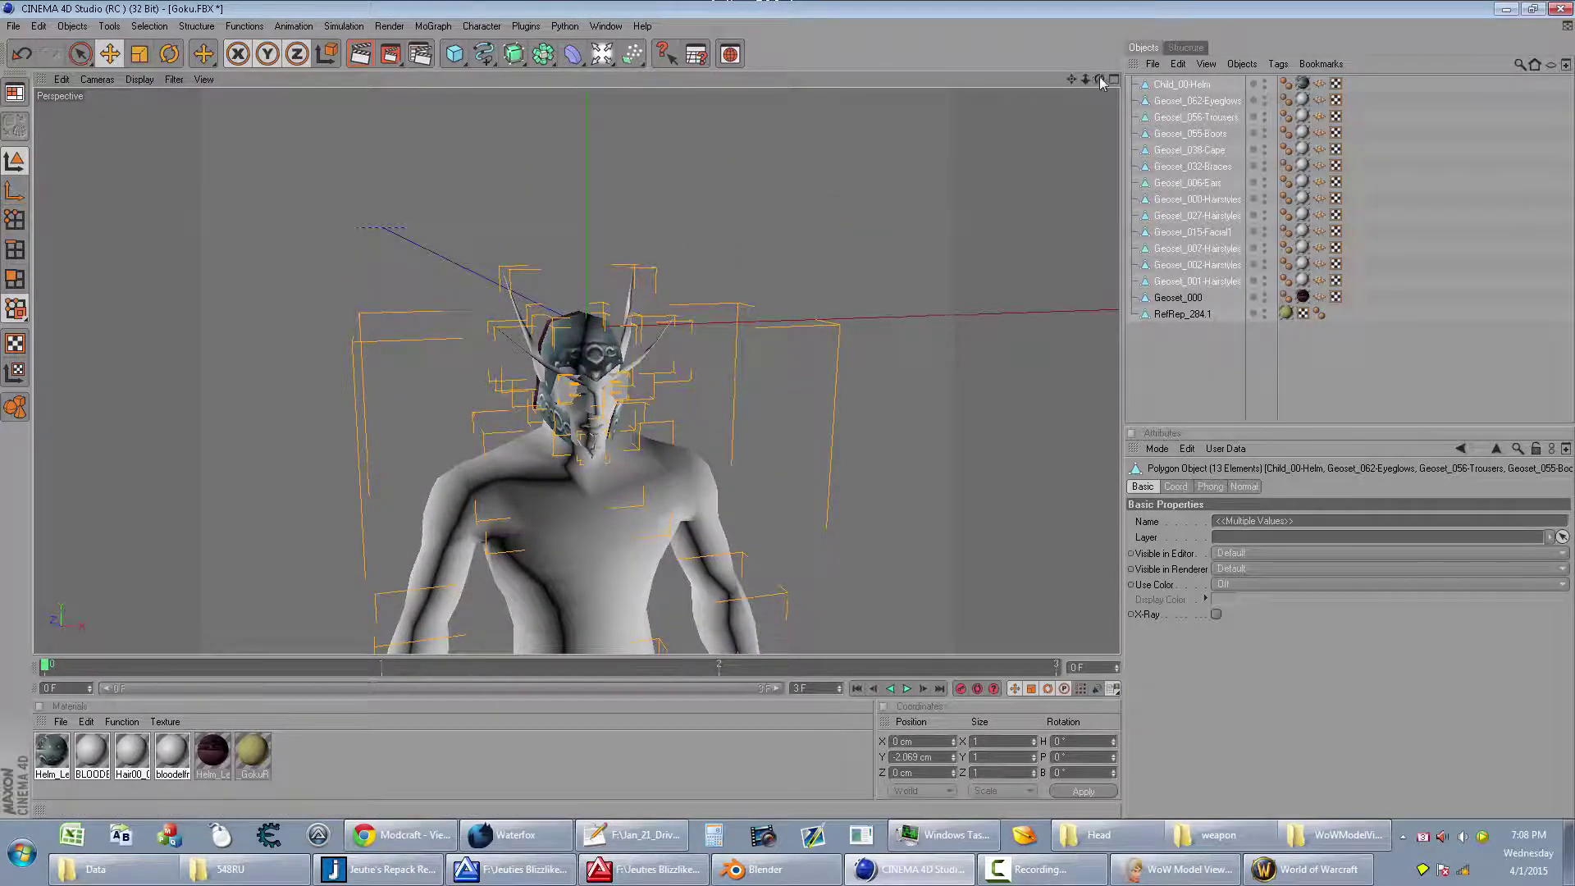
mouse_move(1101, 81)
left_mouse_down()
mouse_move(1071, 79)
mouse_move(1102, 81)
left_mouse_up()
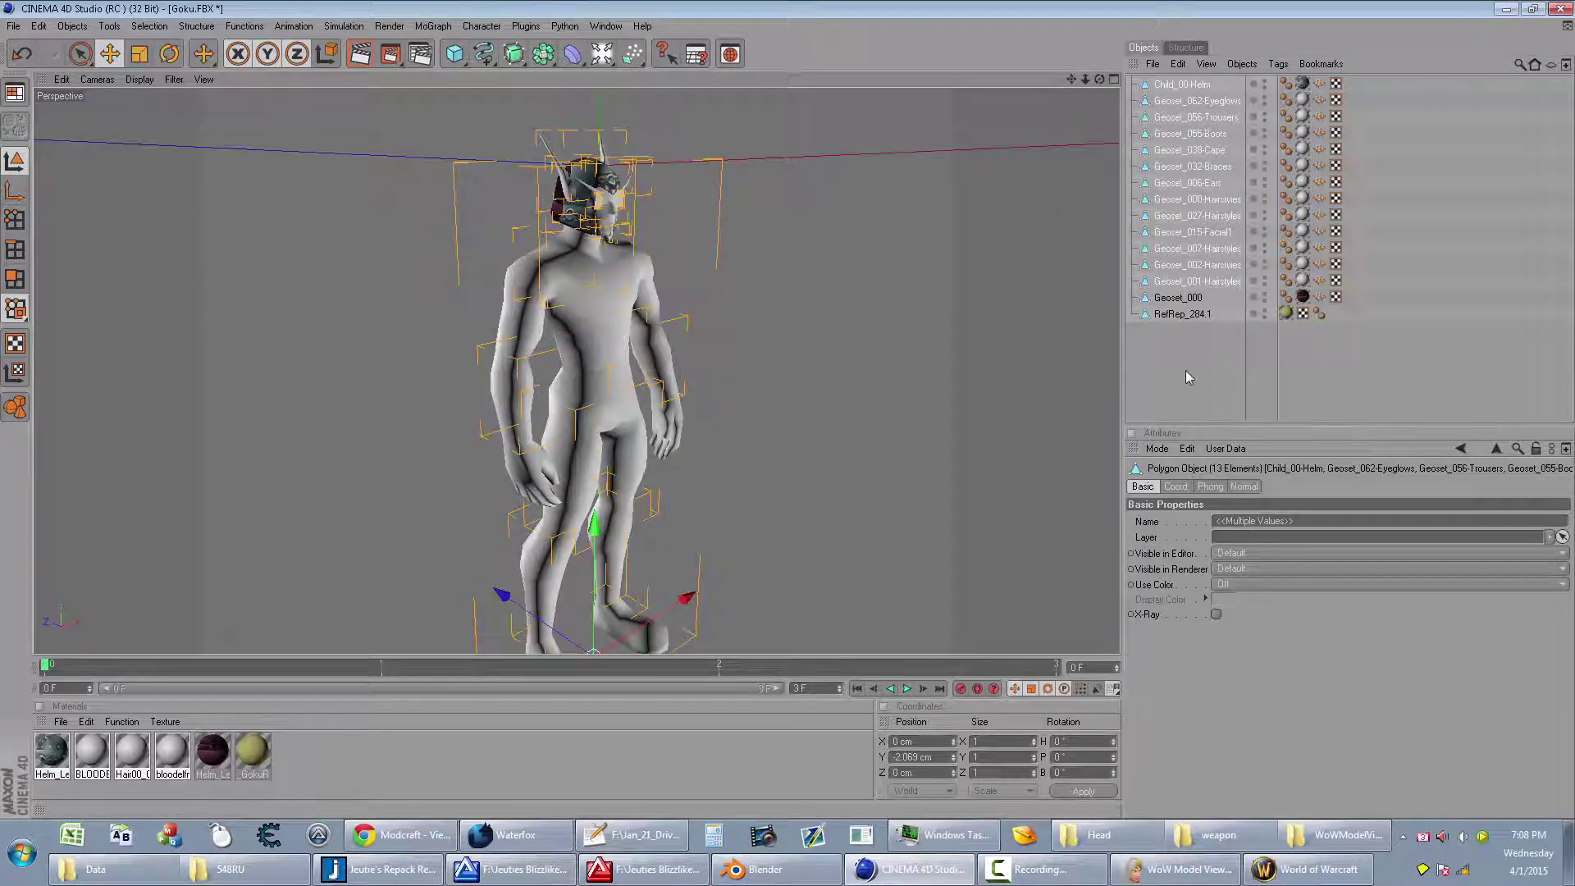
key("Delete")
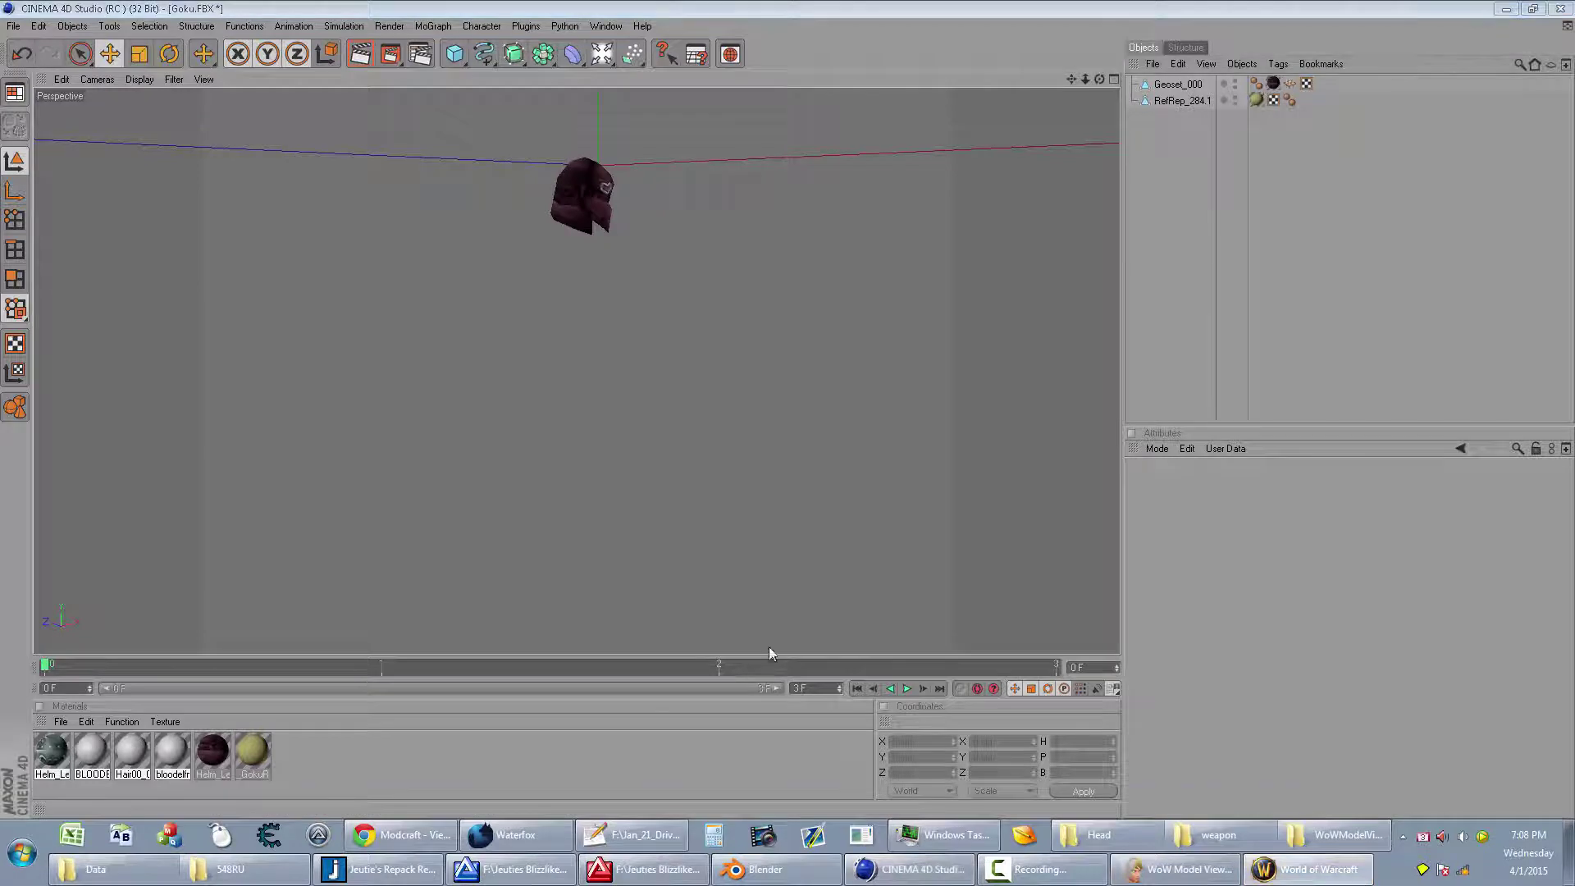
Step: Load the human male character, humanmale.m2, in WoW Model Viewer
left_click(1316, 868)
left_click(1183, 870)
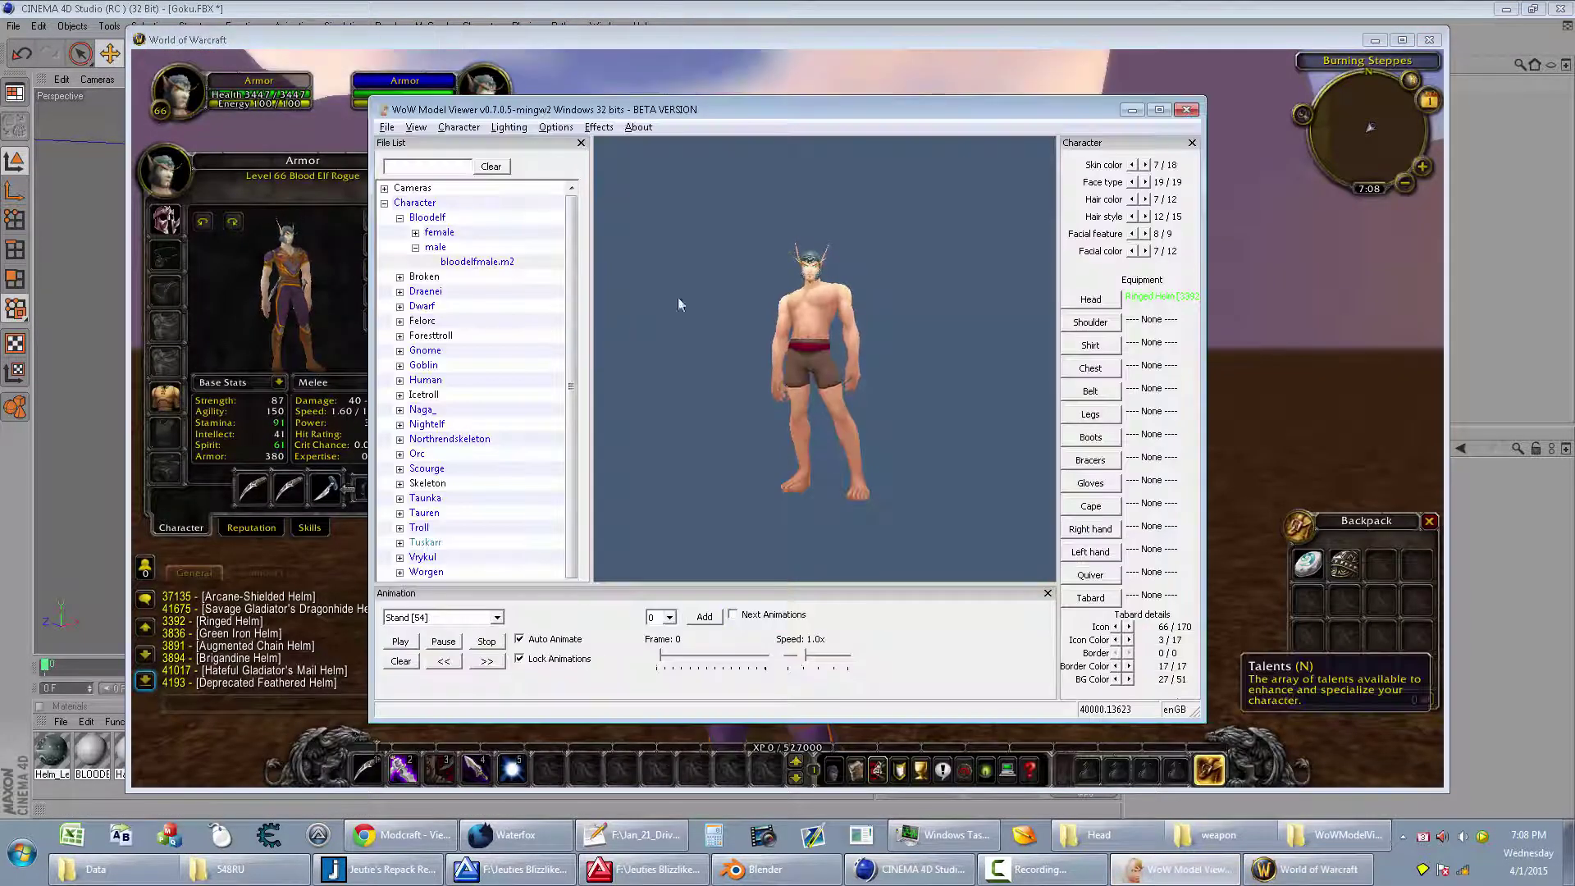
left_click(416, 249)
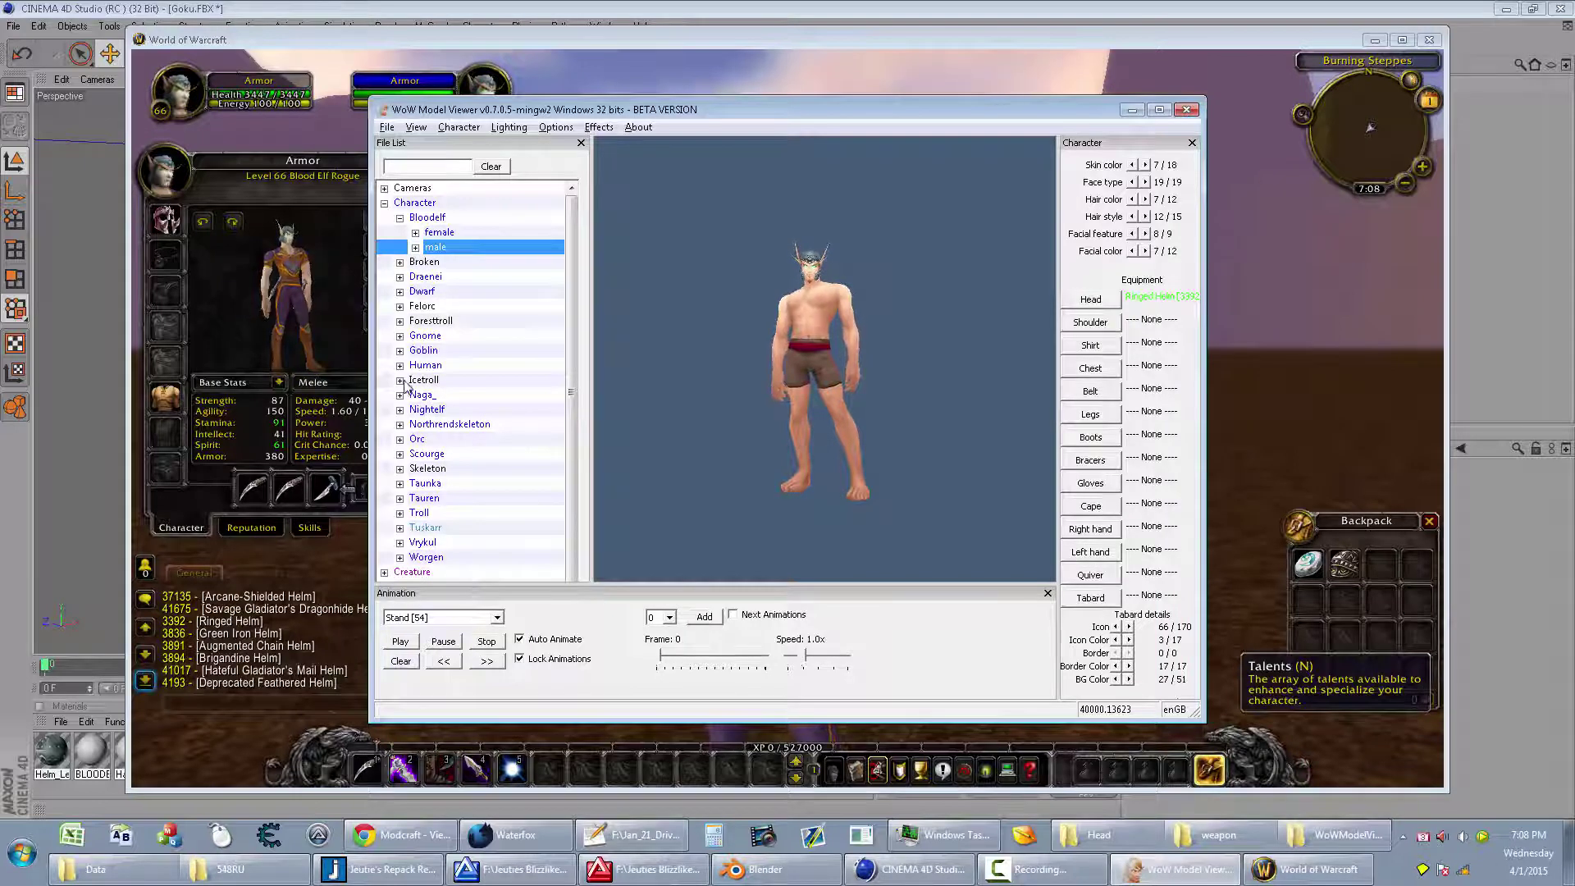
left_click(400, 366)
left_click(415, 395)
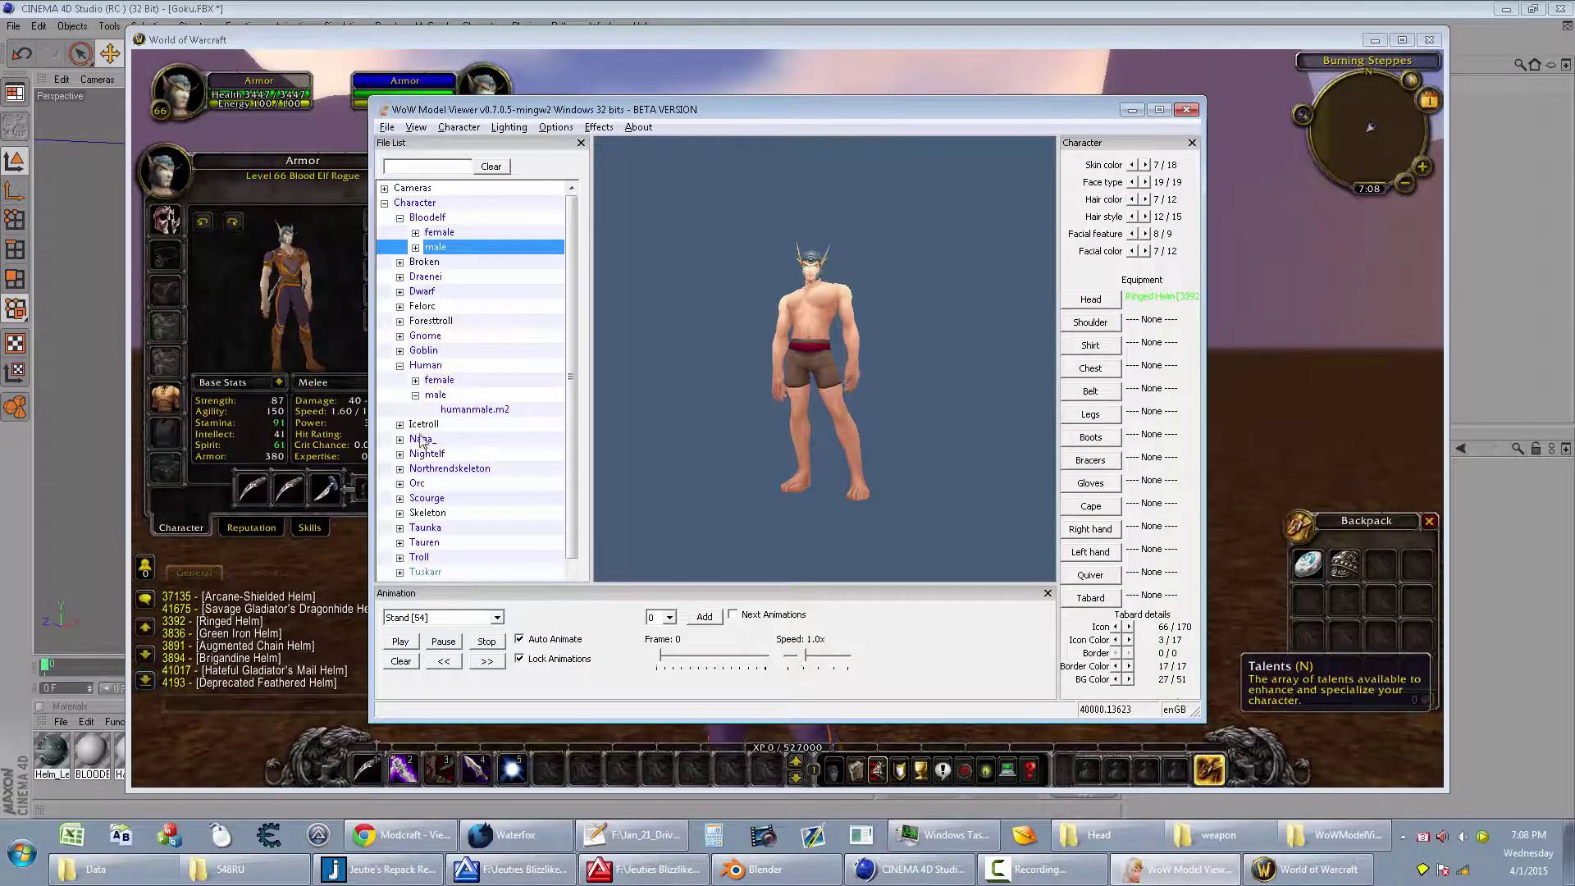
left_click(478, 415)
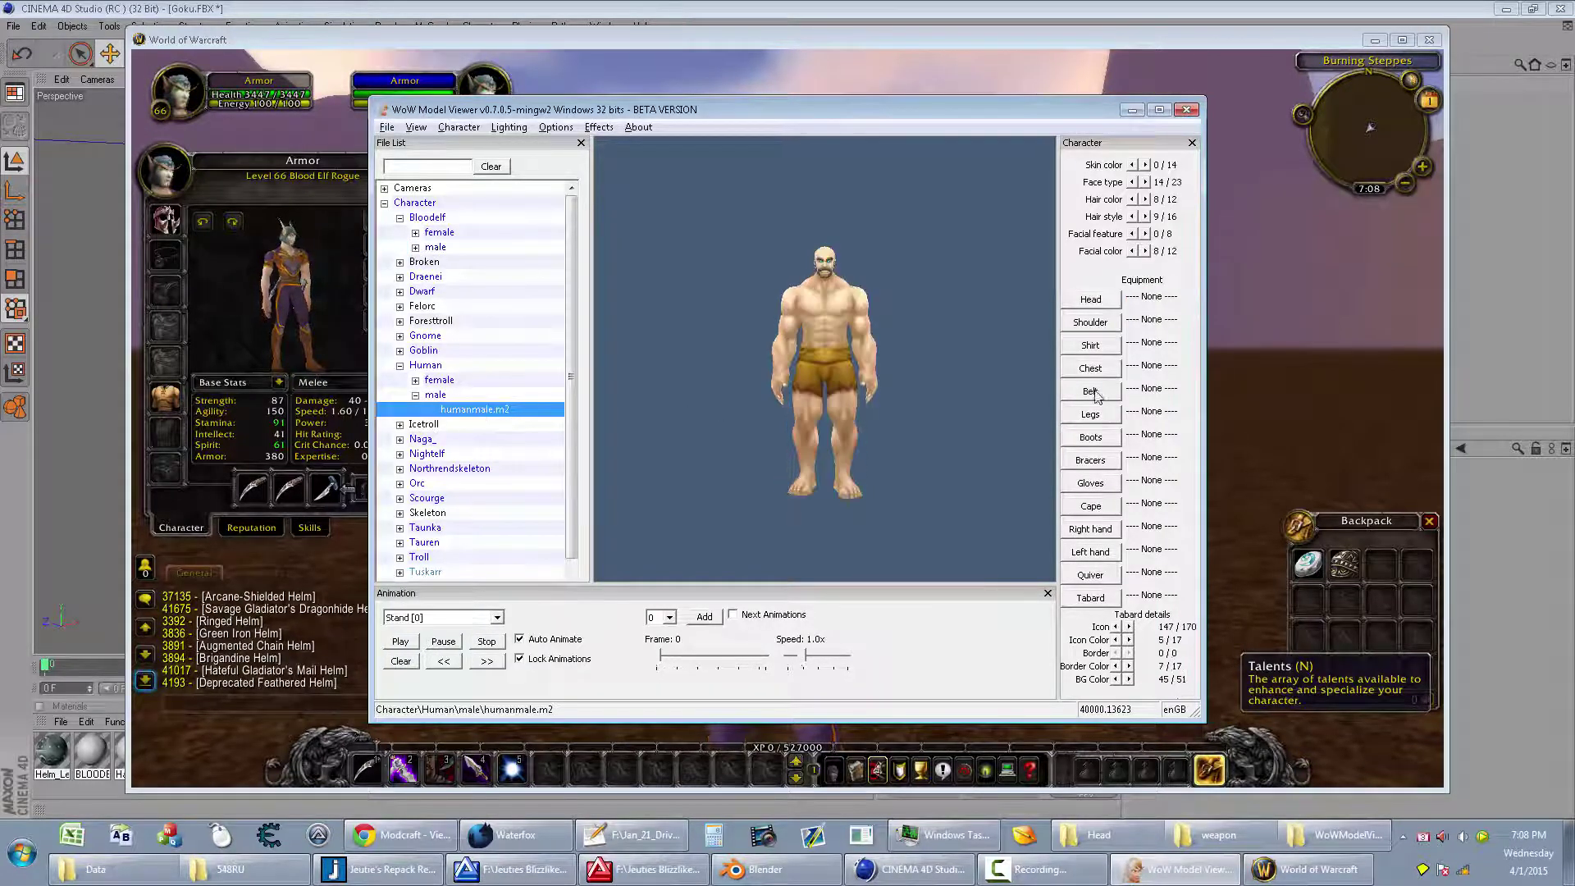
Step: Equip the Ringed Helm in the character's Head slot
left_click(1104, 302)
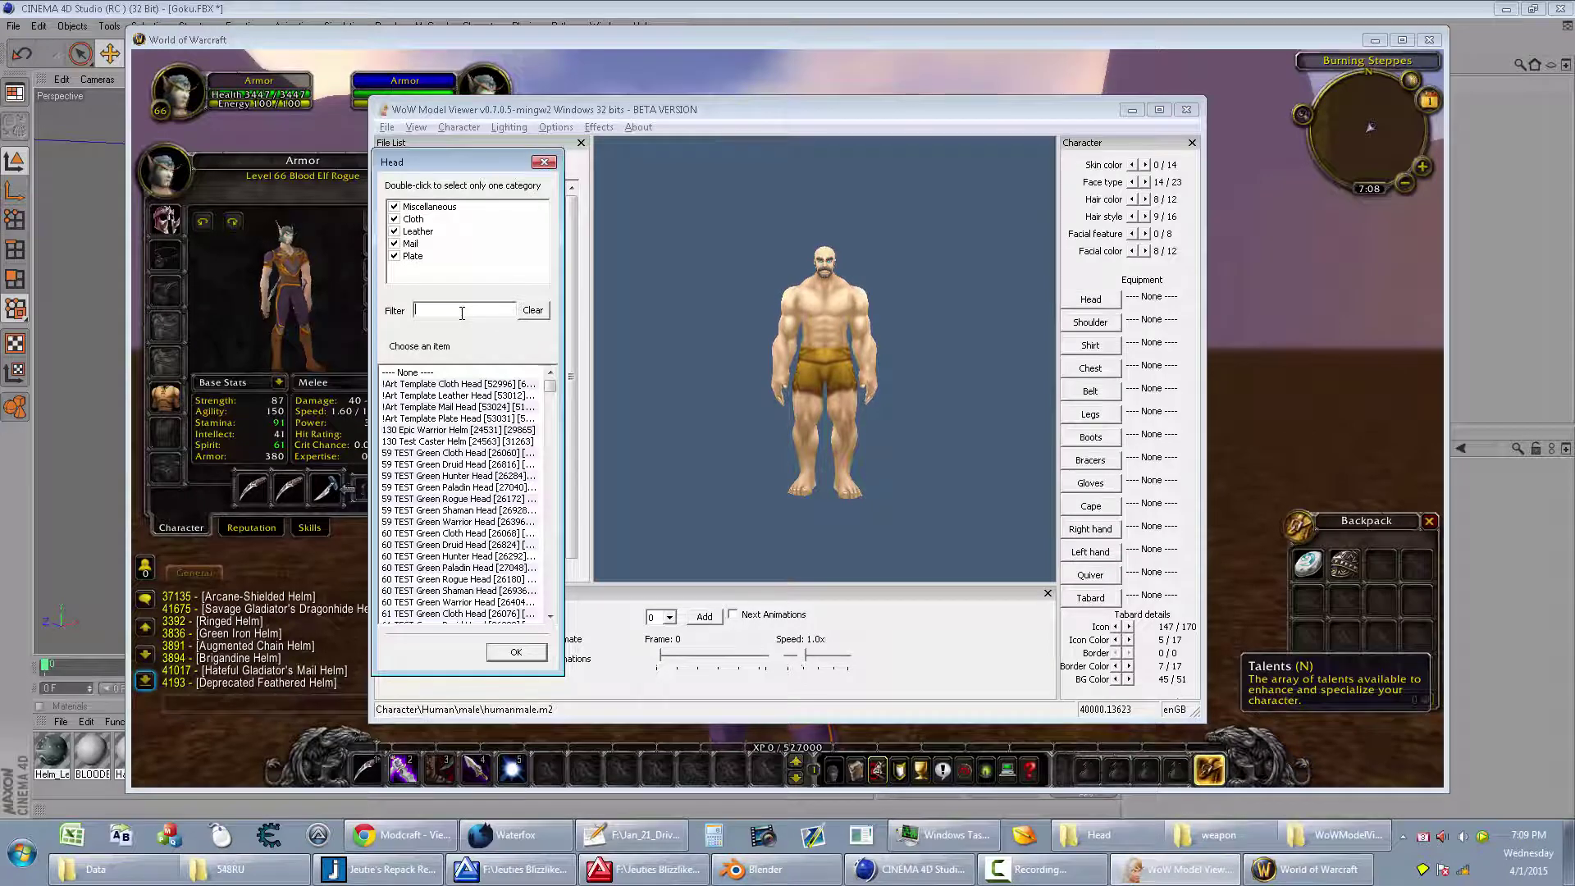
type("ringed")
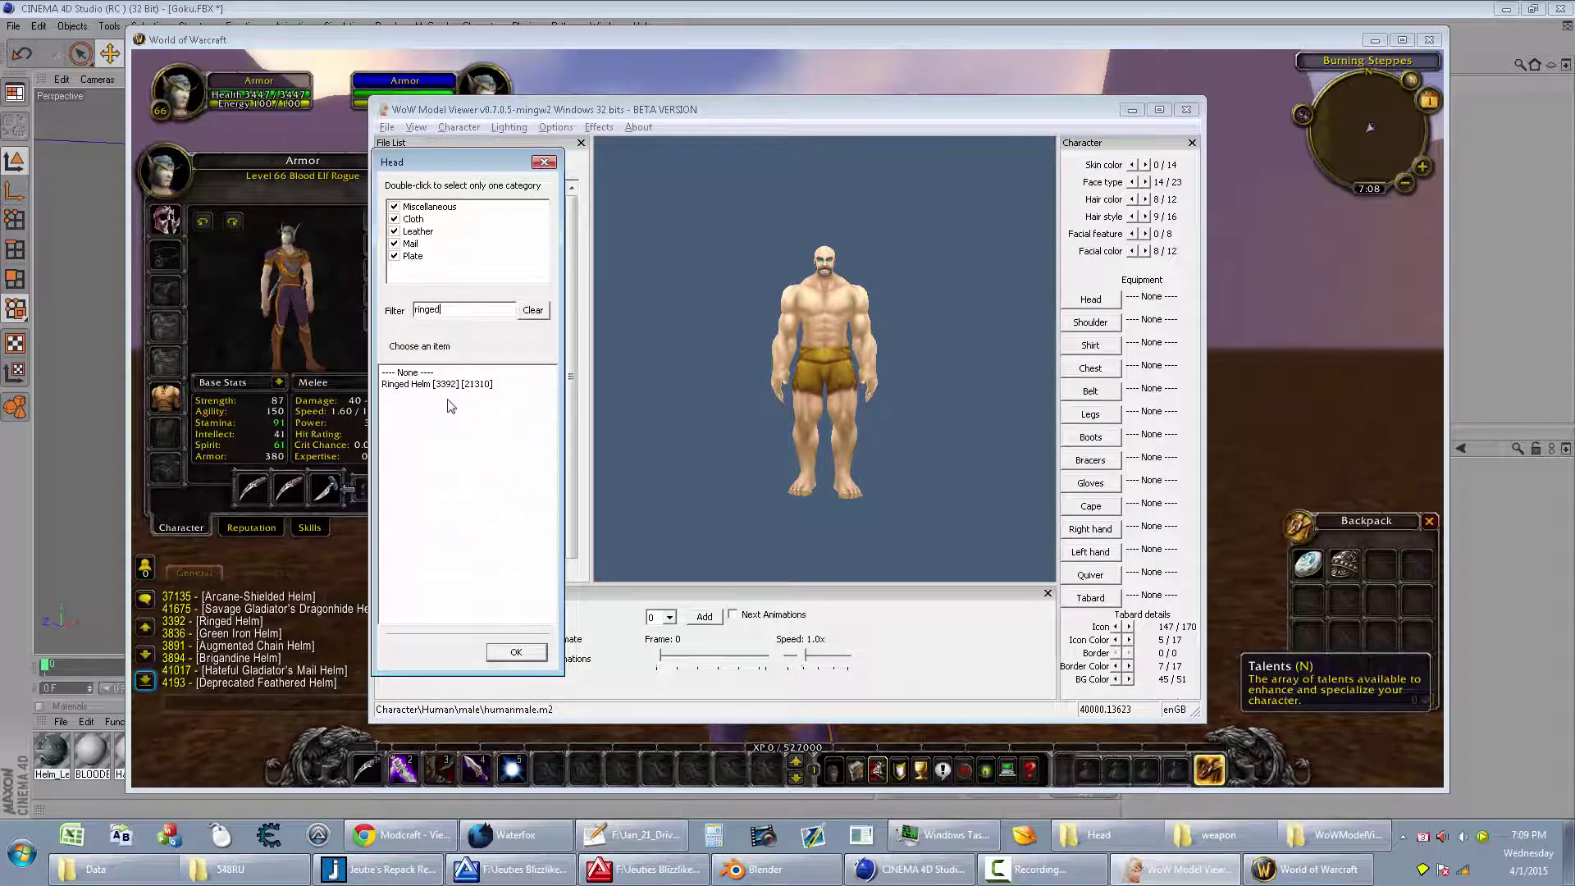
left_click(465, 385)
left_click(517, 653)
Step: Start a Wavefront OBJ export and delete the old exports from the New folder
left_click(388, 127)
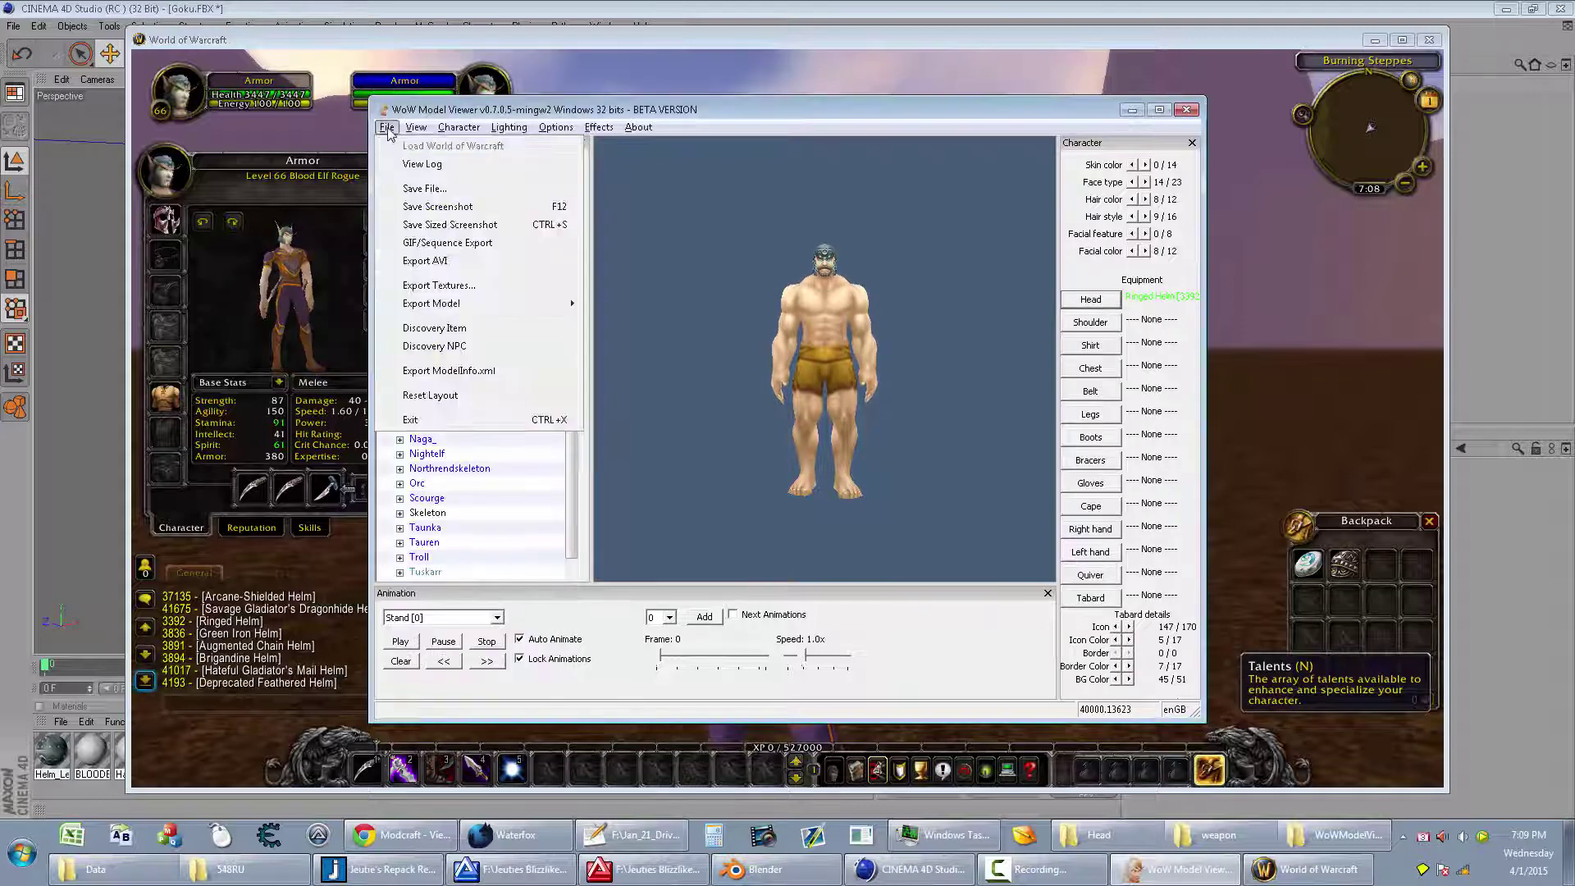
mouse_move(433, 303)
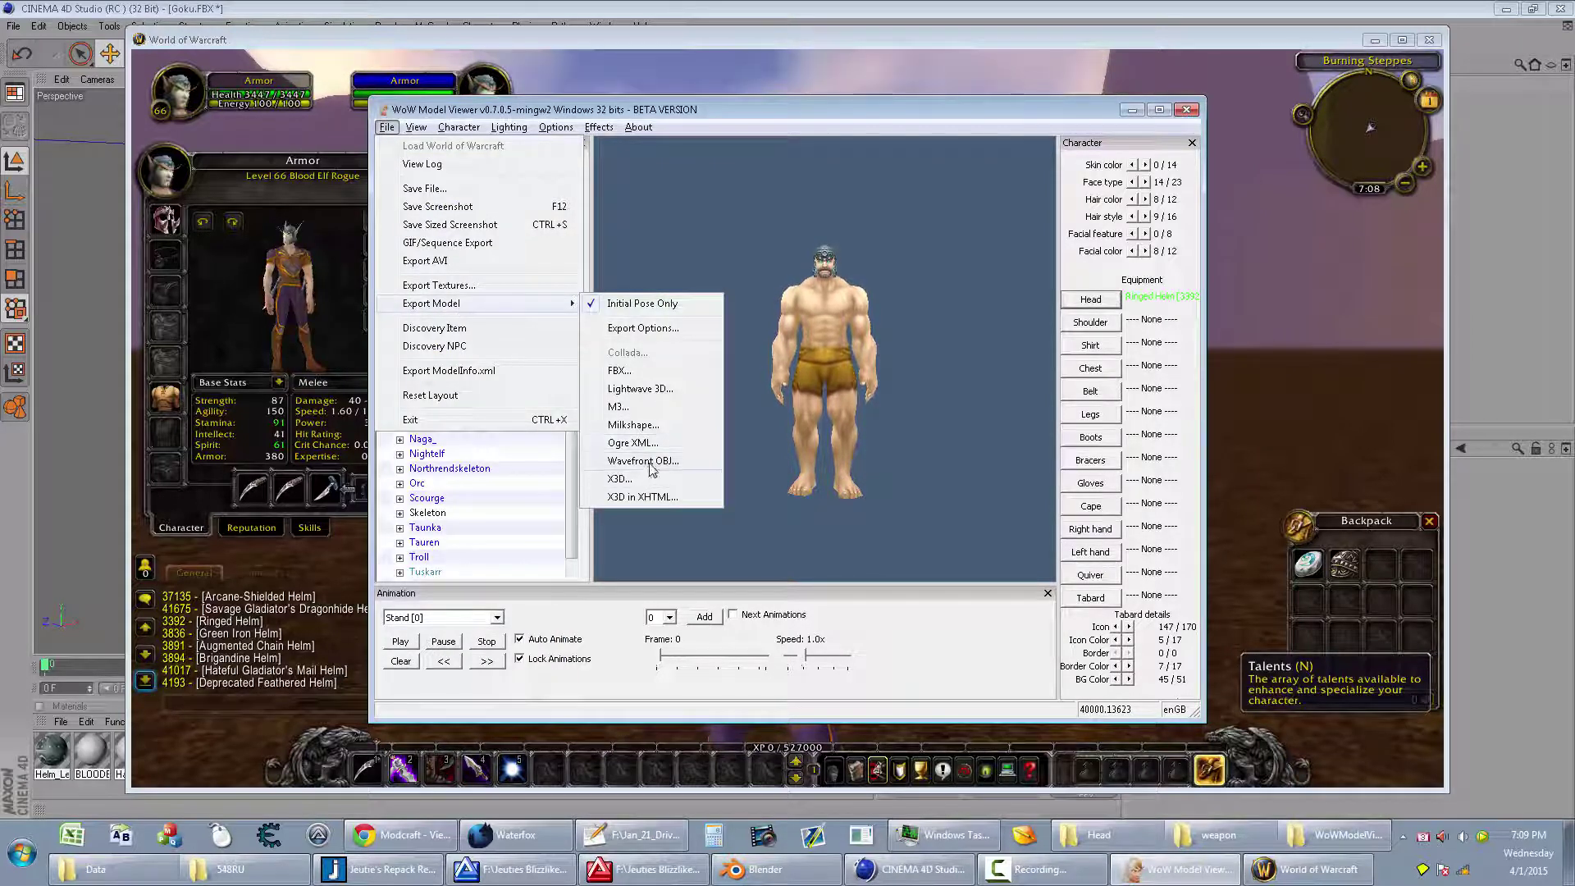
left_click(645, 462)
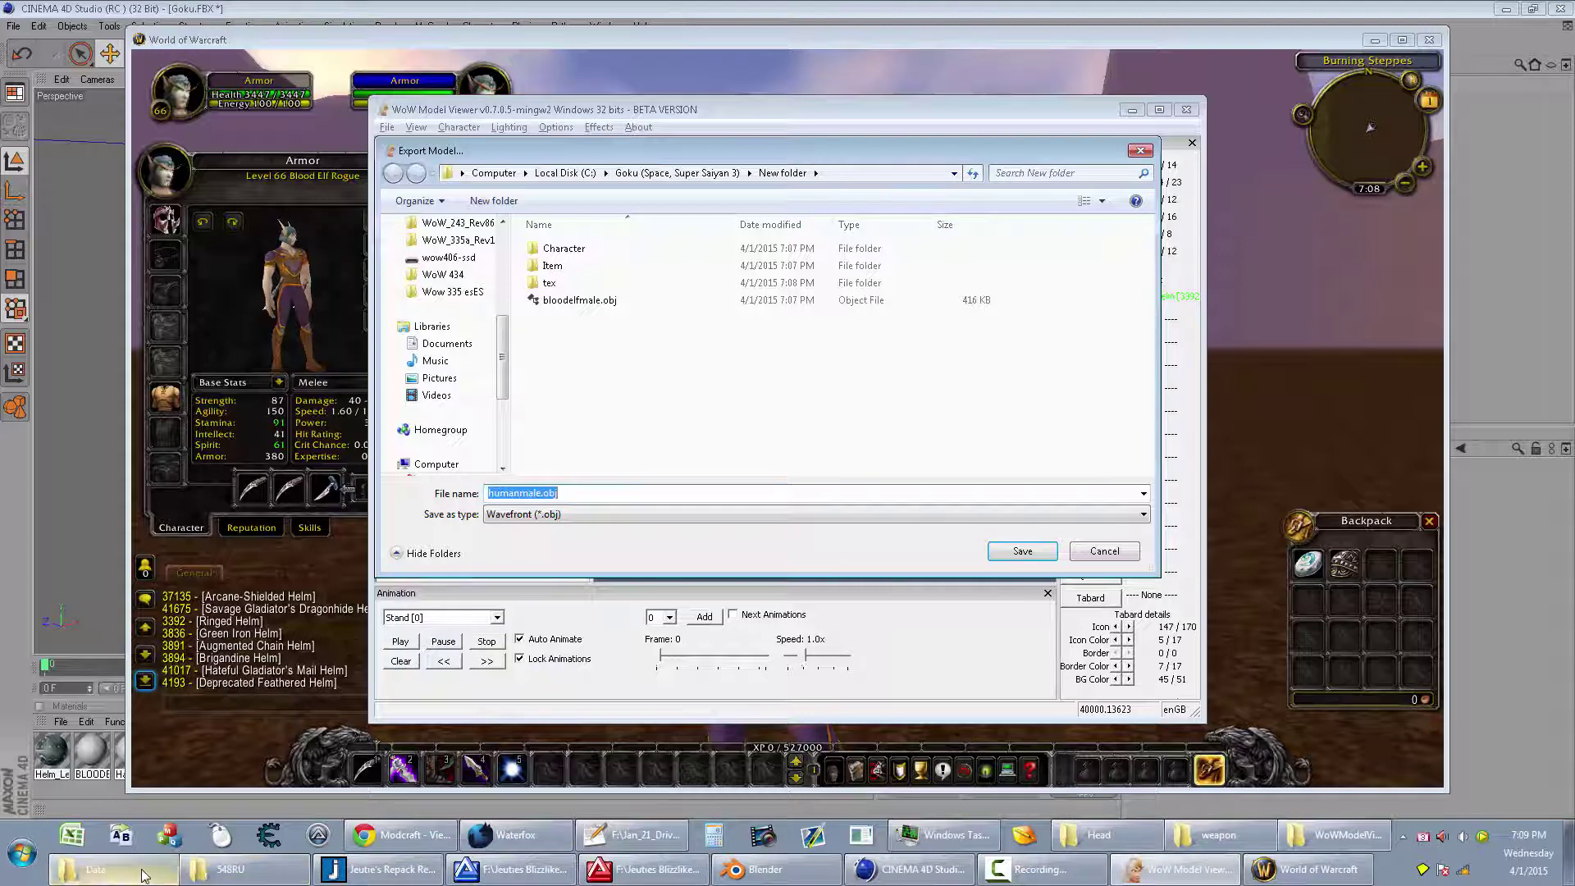
left_click(1136, 840)
left_click(972, 261)
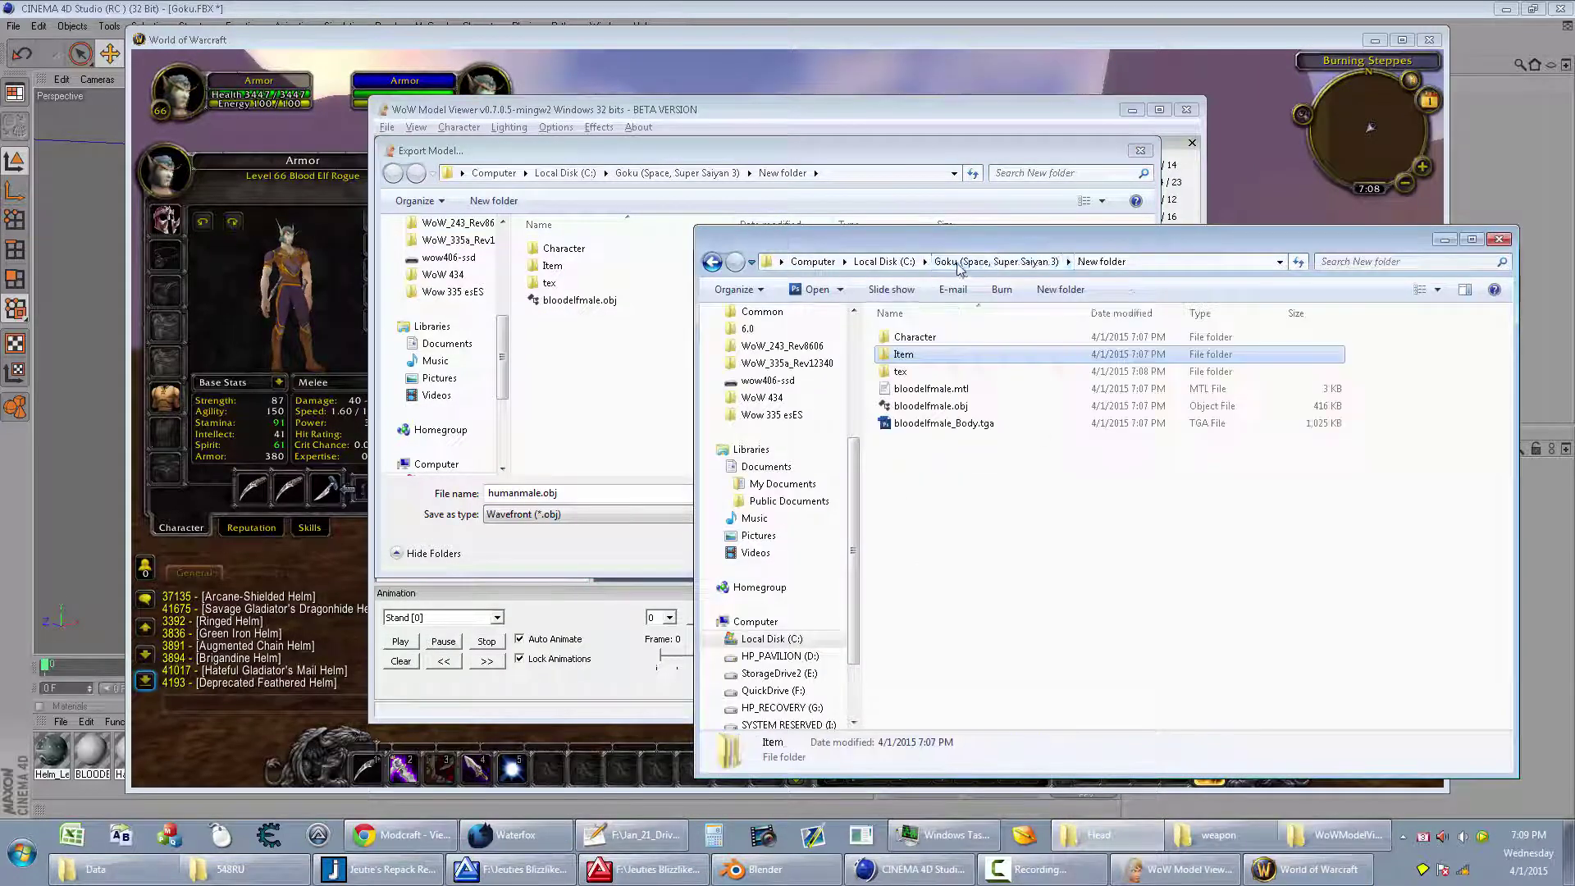
left_click_drag(1033, 534, 873, 327)
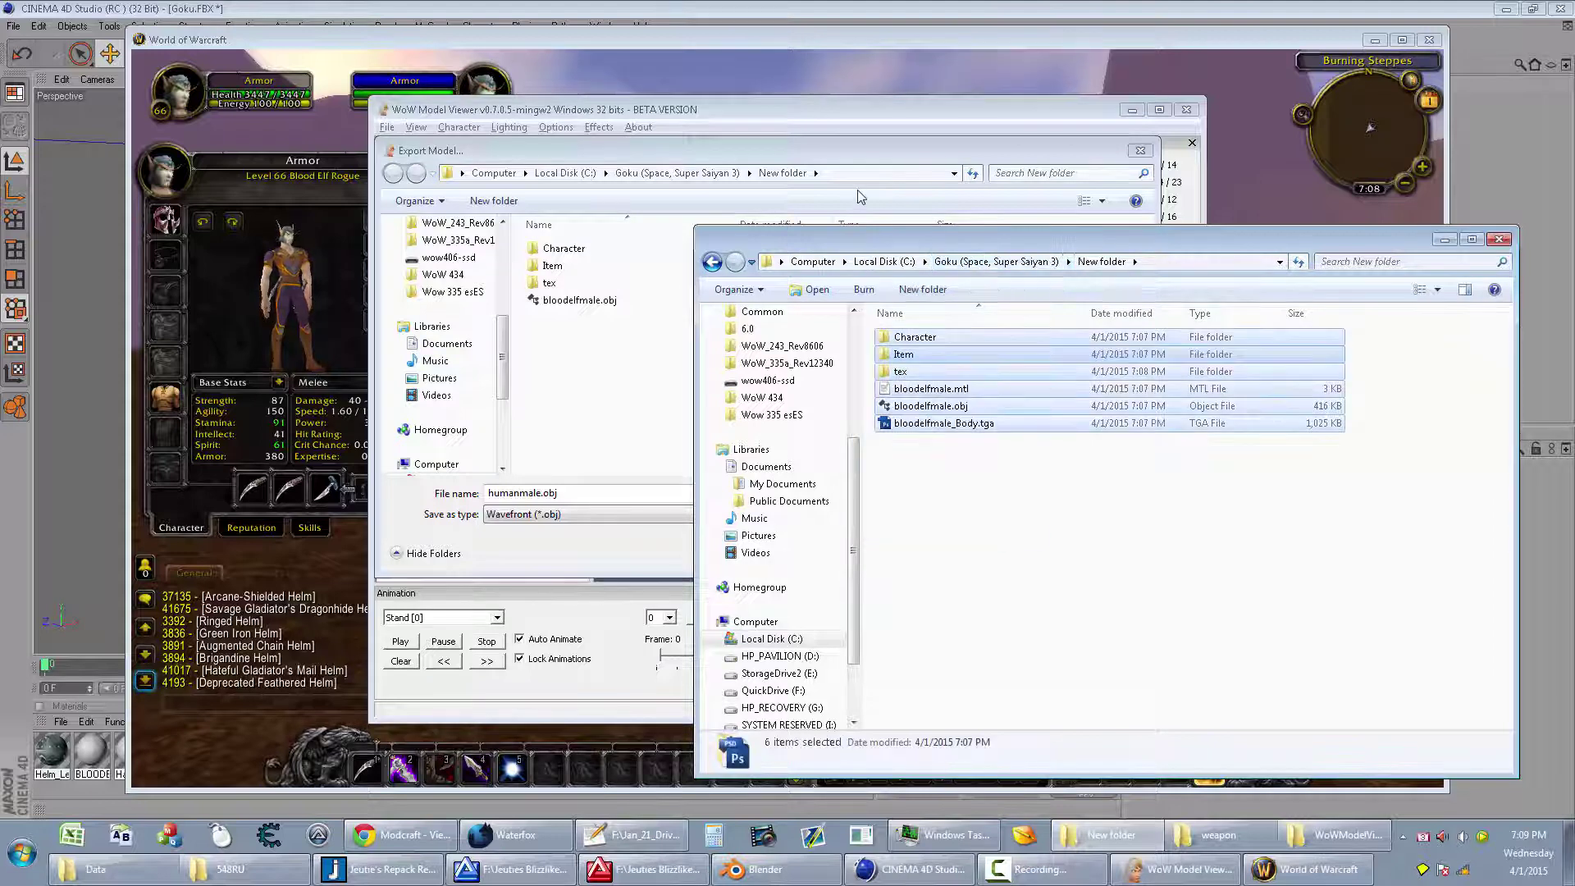
key("Delete")
Step: Save the human male OBJ export and acknowledge the completion message
left_click(621, 390)
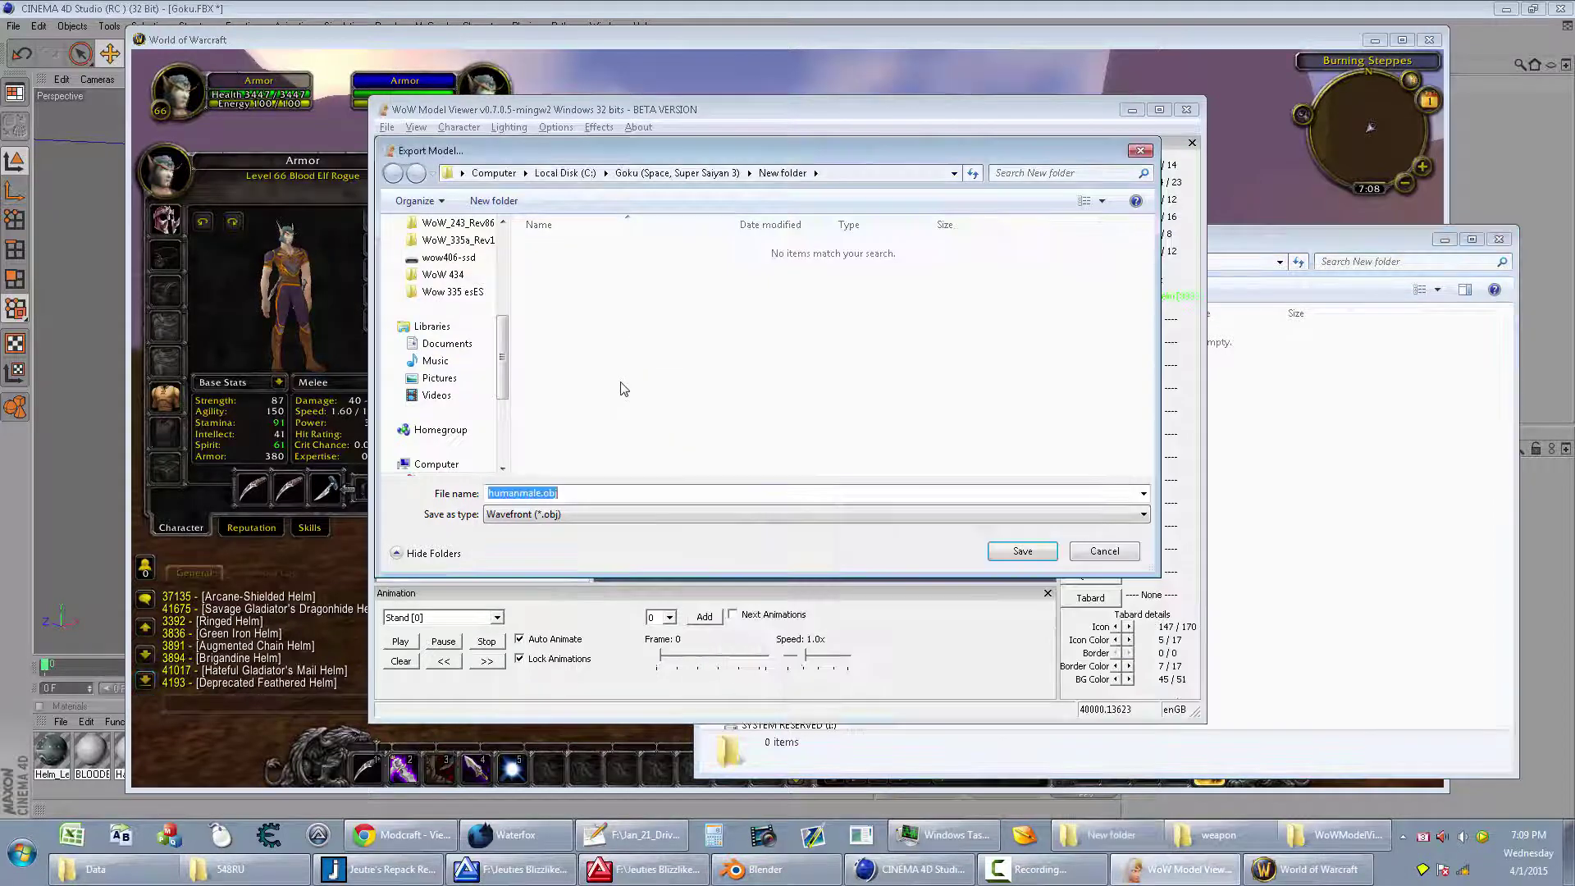
left_click(1010, 553)
left_click(831, 472)
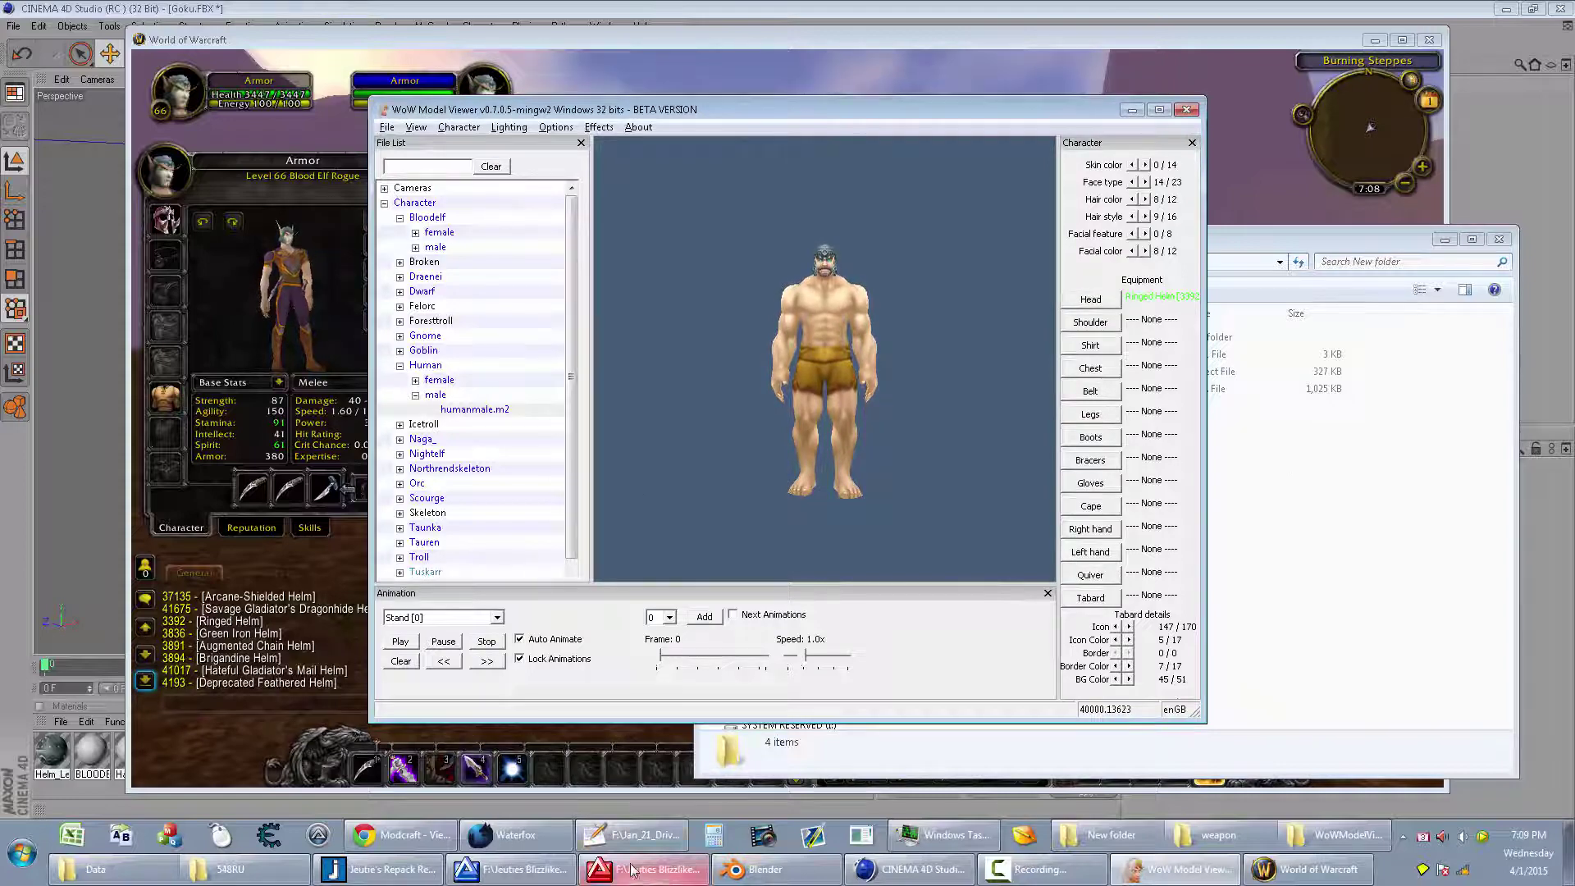
left_click(625, 837)
Step: Filter for helm_leather_d_01_hum.m2, load it, and save it as a Wavefront OBJ
key("alt+Tab")
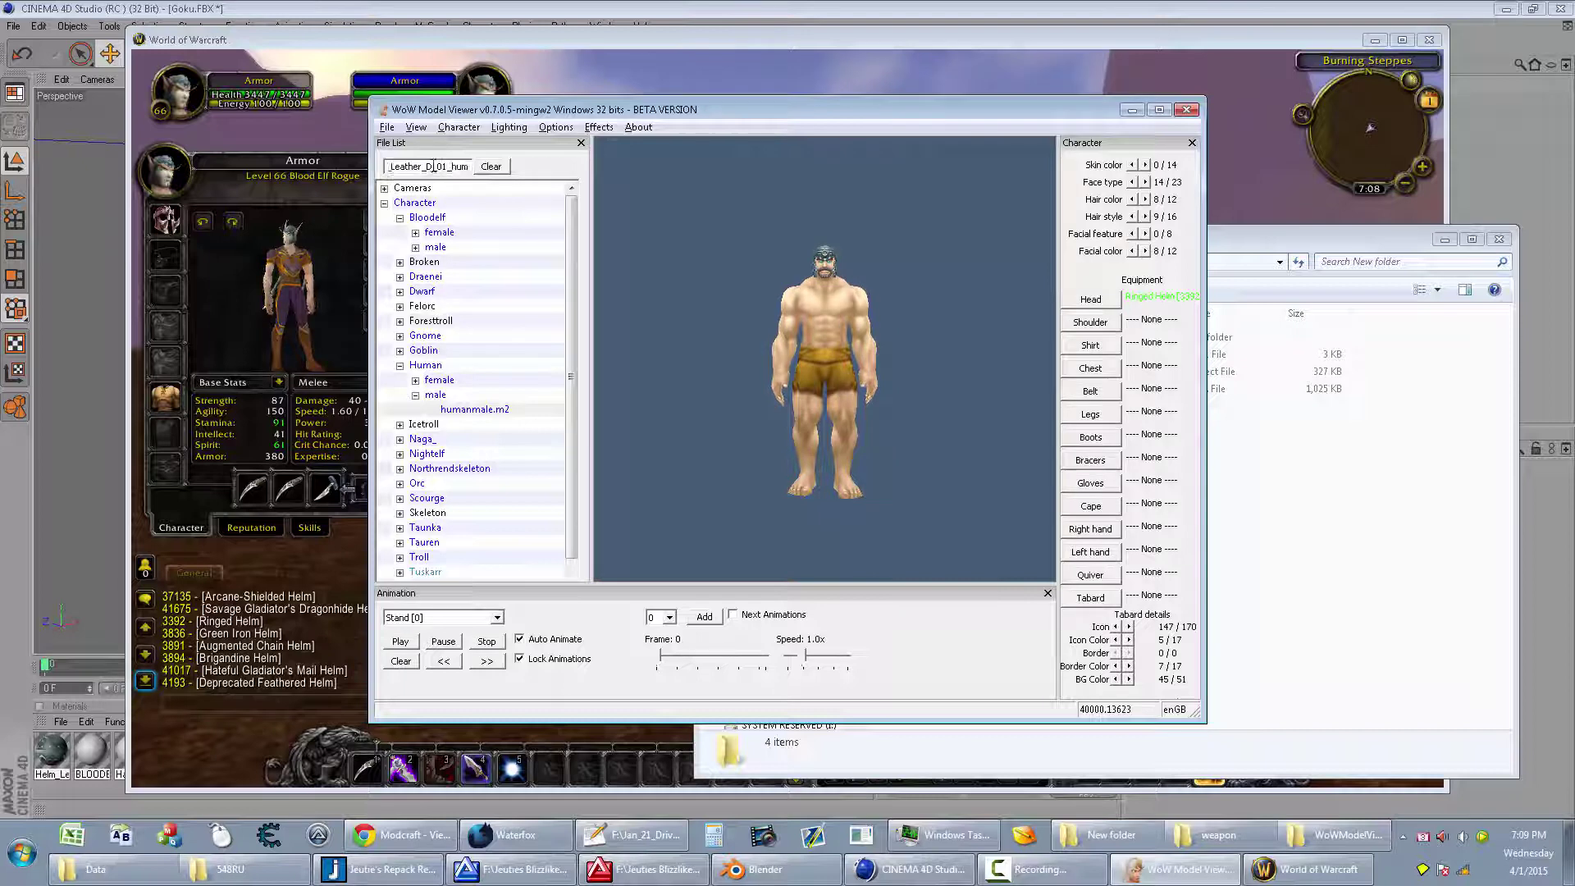
key("Return")
left_click(509, 233)
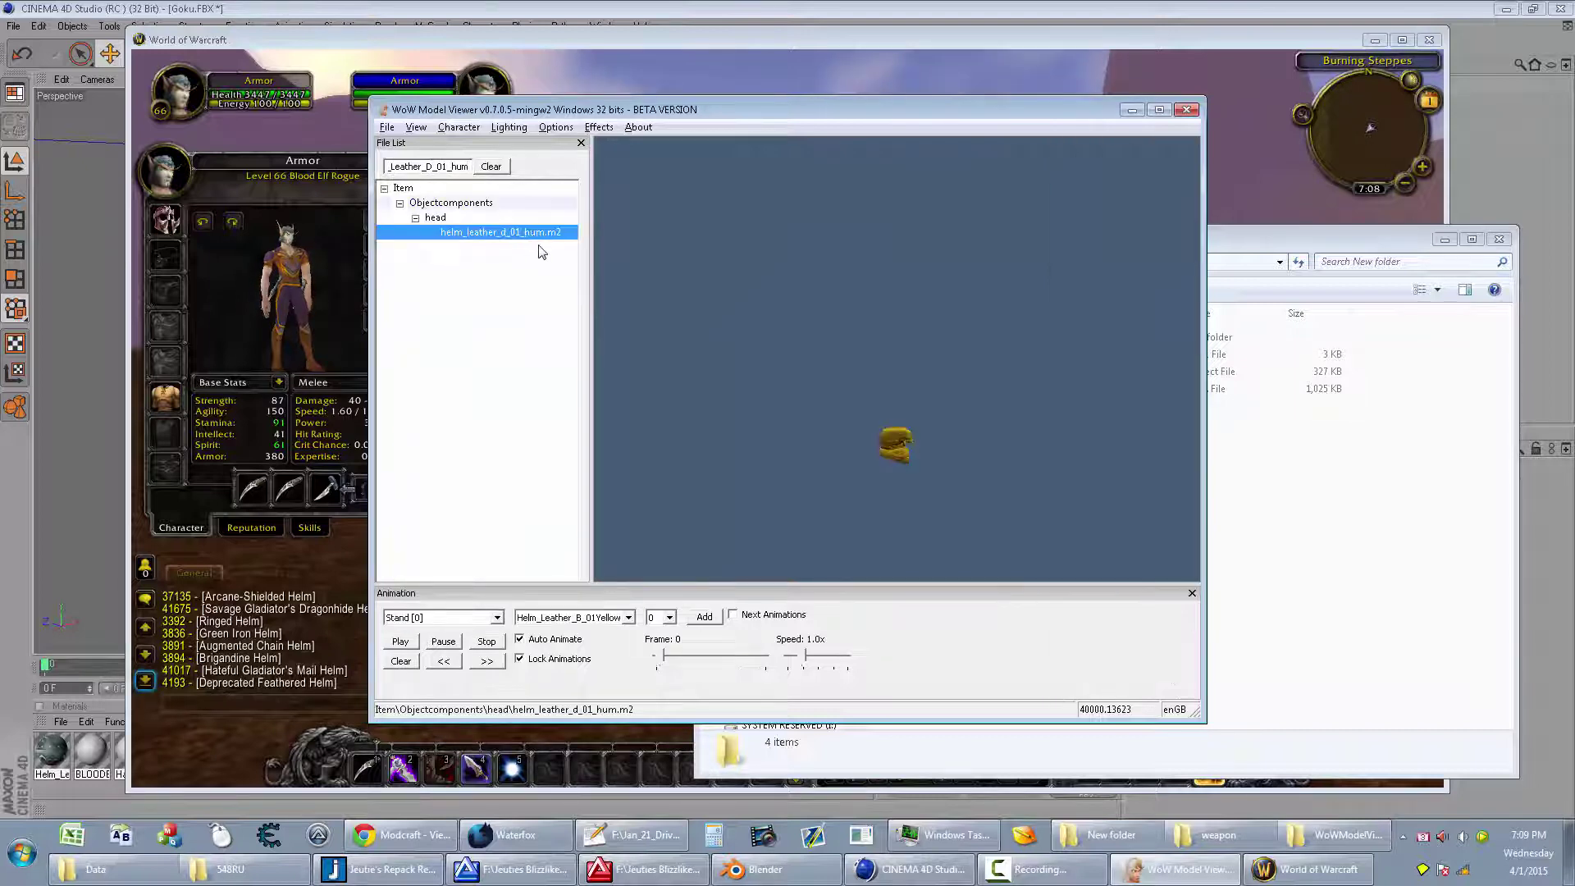
left_click(386, 127)
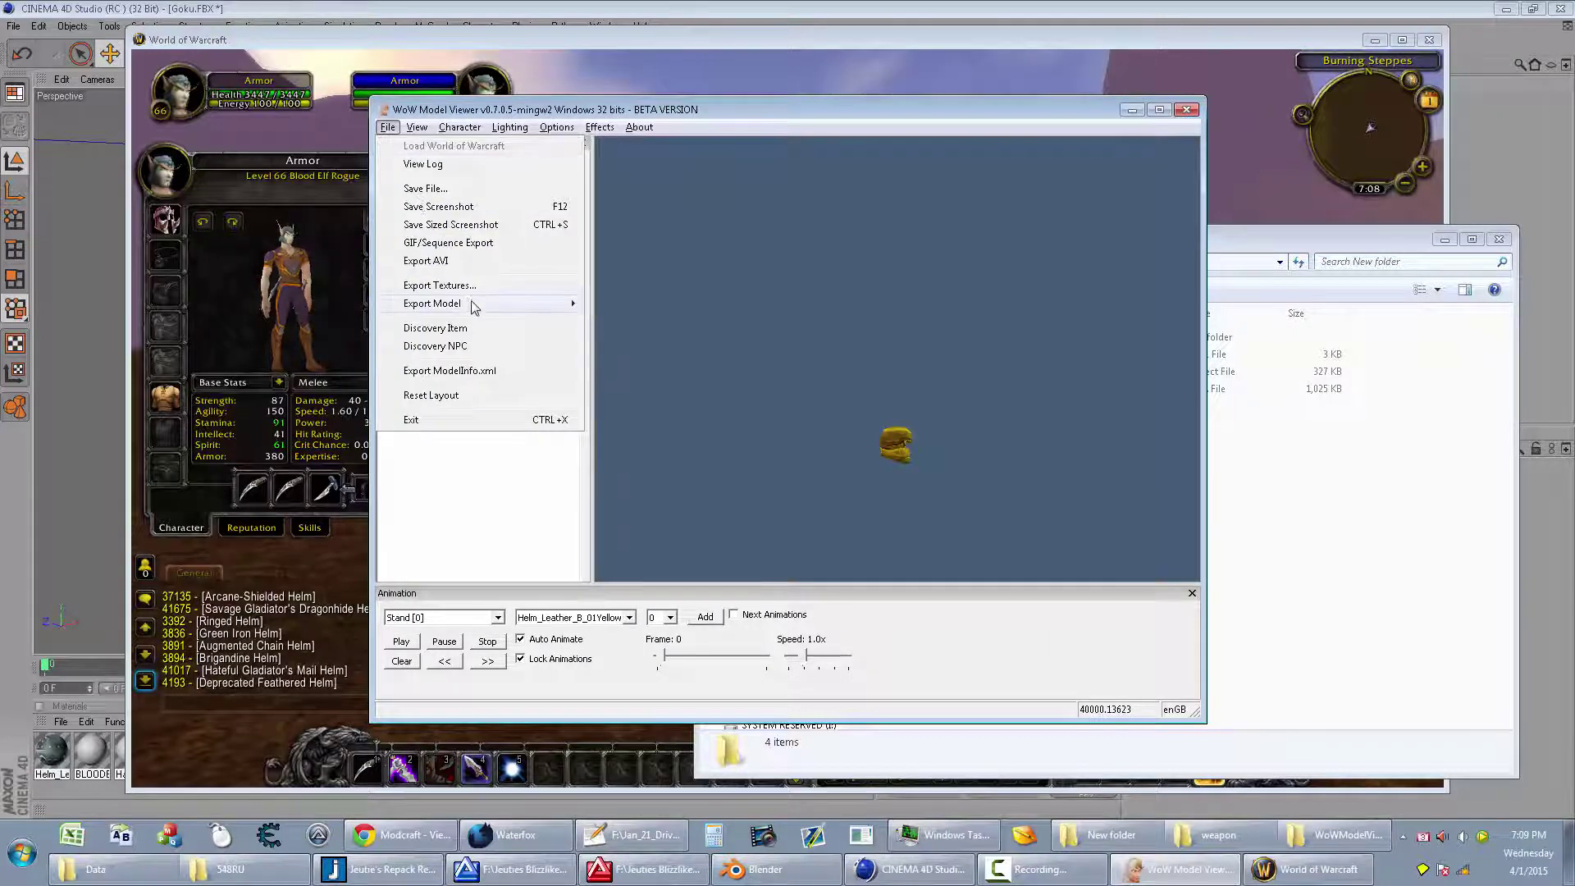
mouse_move(434, 302)
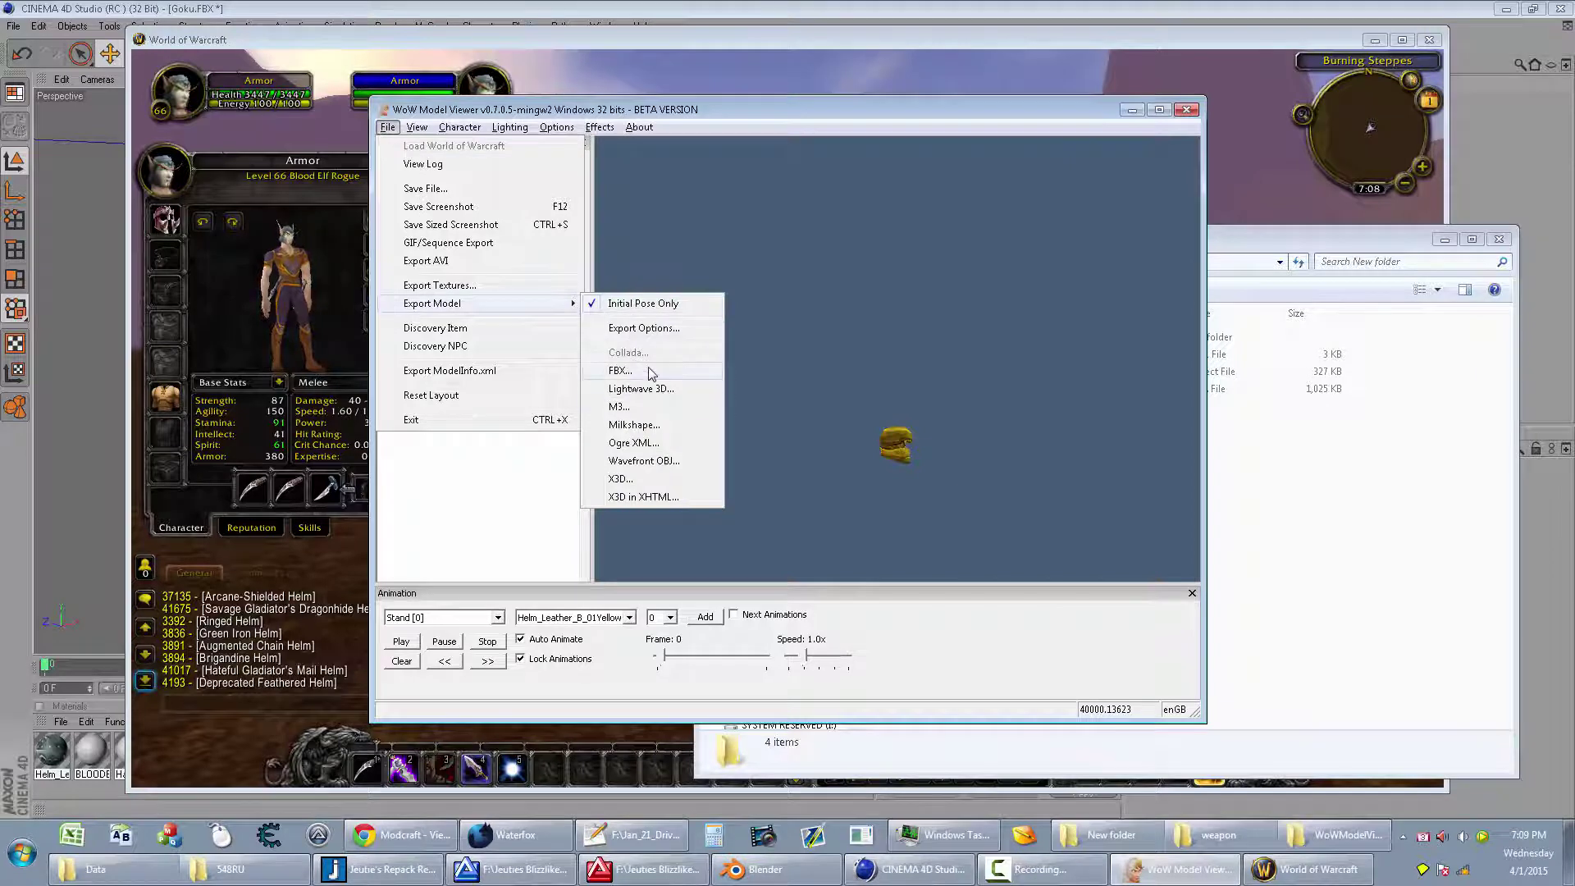
left_click(644, 461)
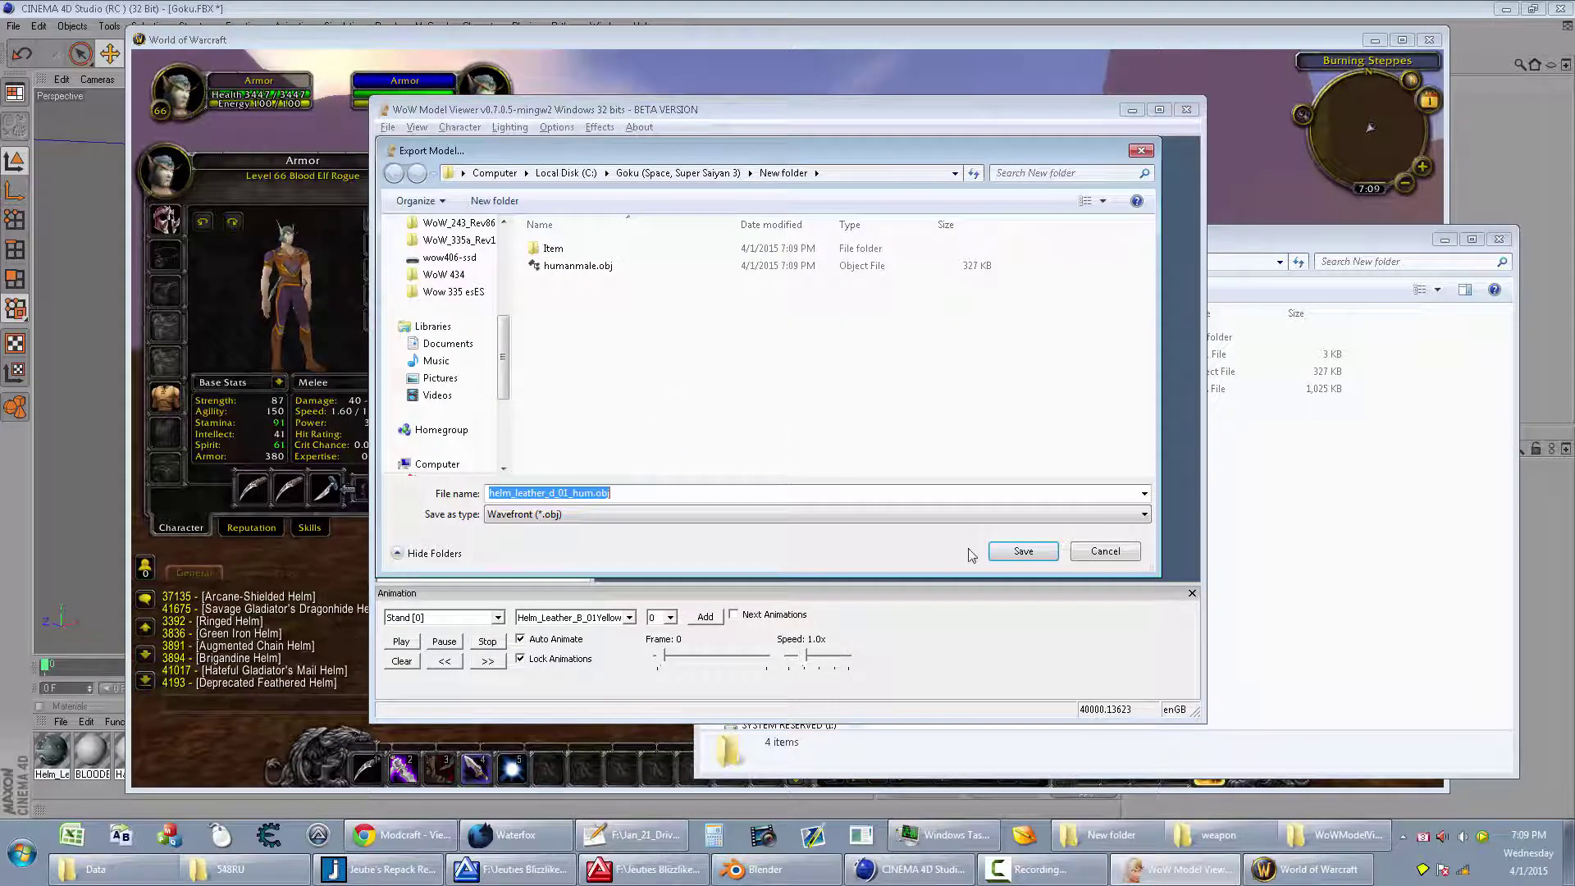
left_click(1007, 552)
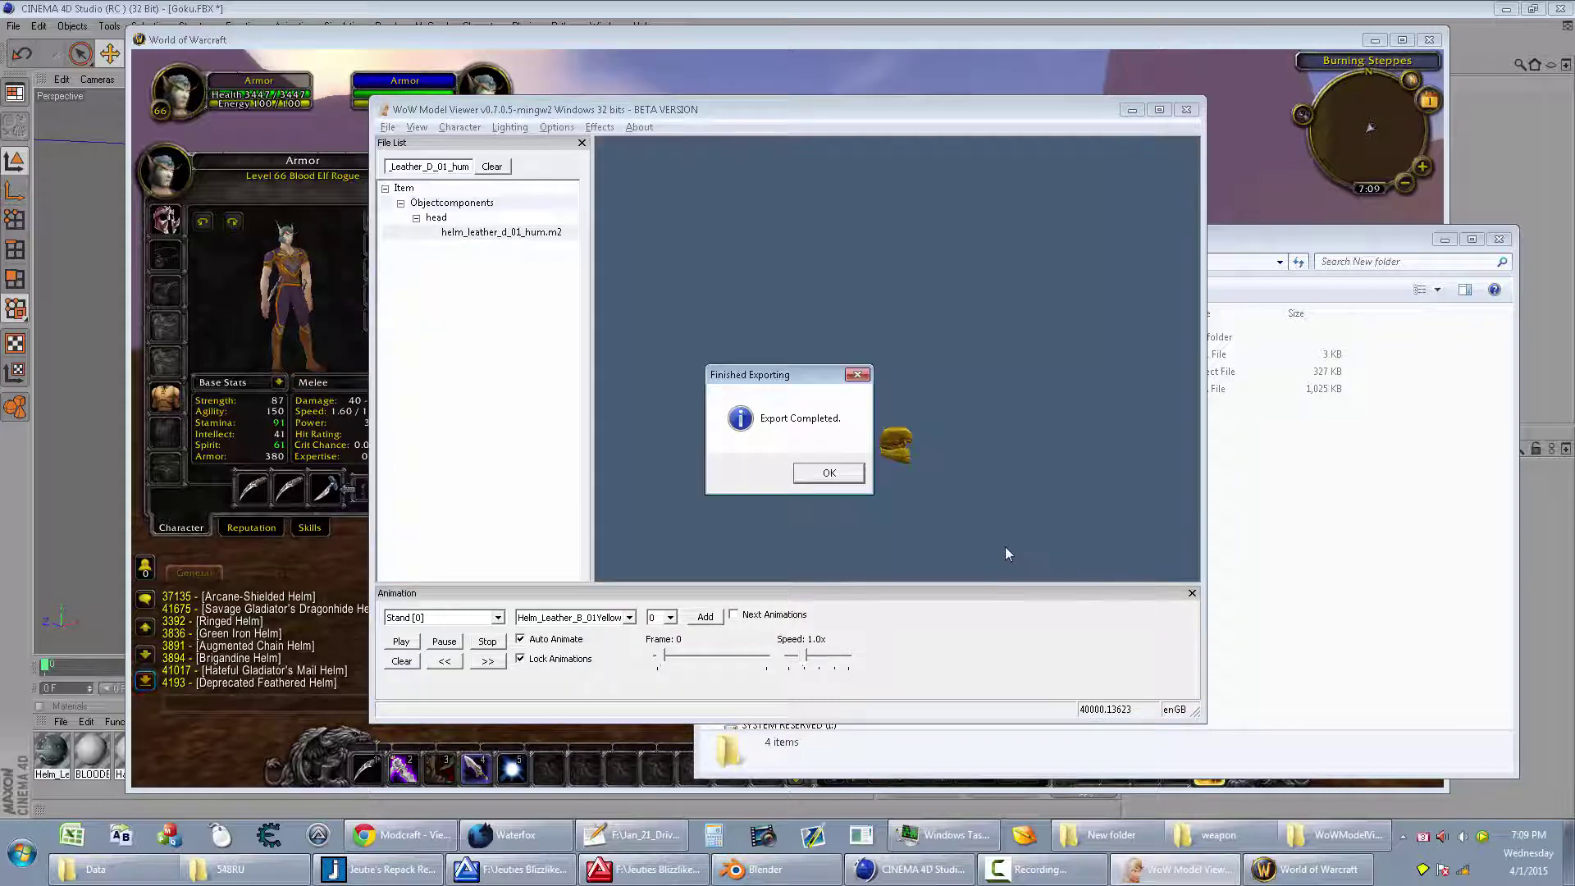
left_click(833, 473)
left_click(1139, 111)
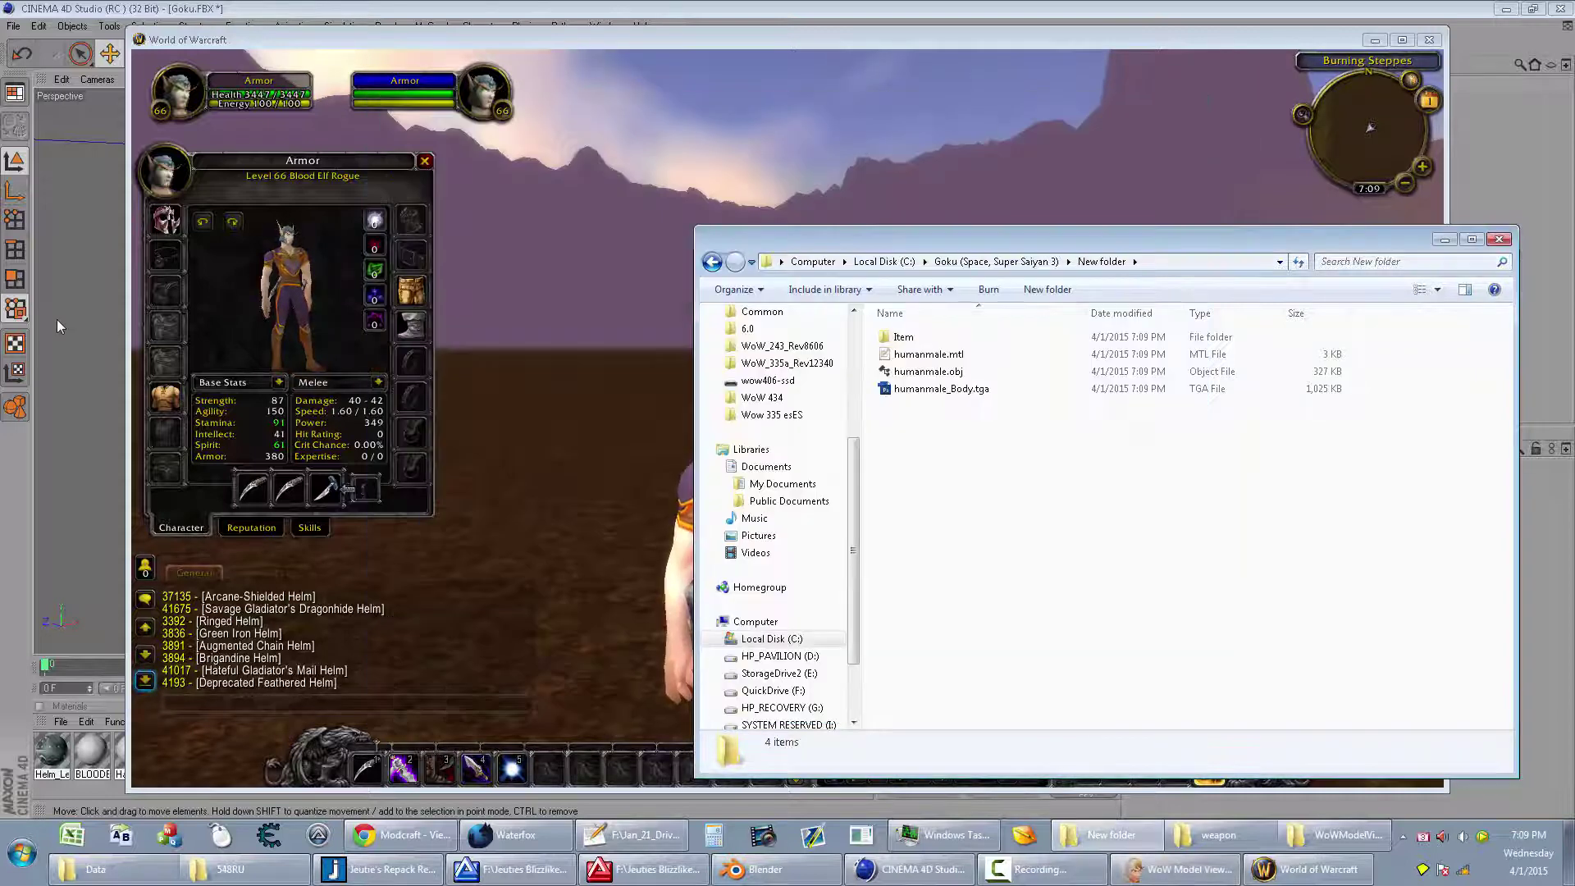
left_click(57, 320)
Step: Delete the RefRep_284.1 object and the remaining helm geoset
left_click(1170, 101)
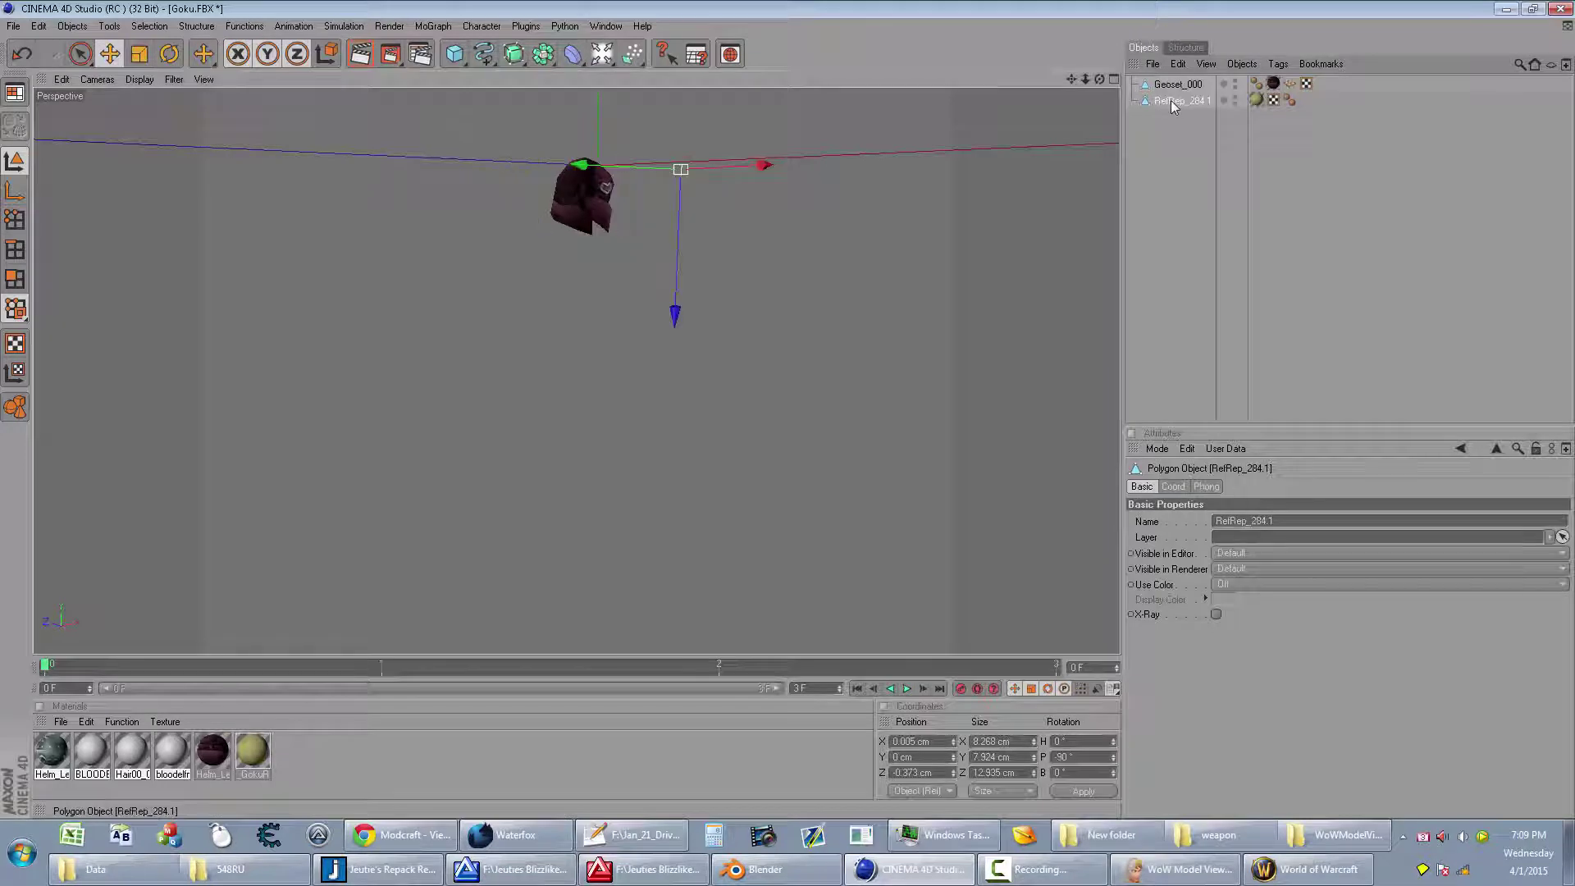
key("Delete")
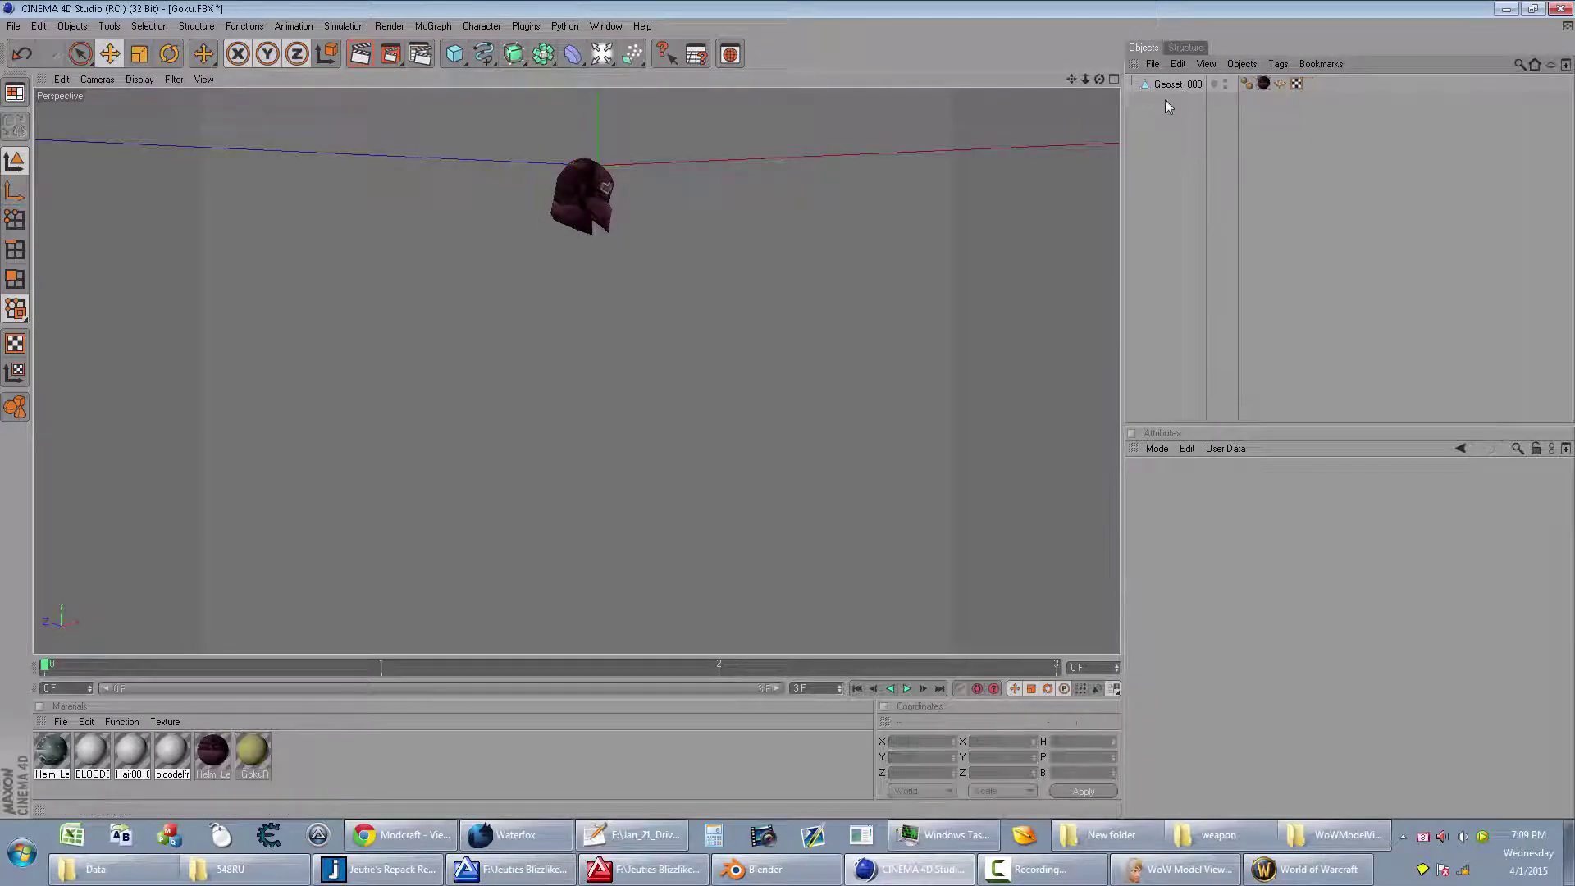
left_click(1171, 93)
key("Delete")
Step: Close the helm_leather_d_01_bem.obj and blood elf documents without saving
left_click(606, 26)
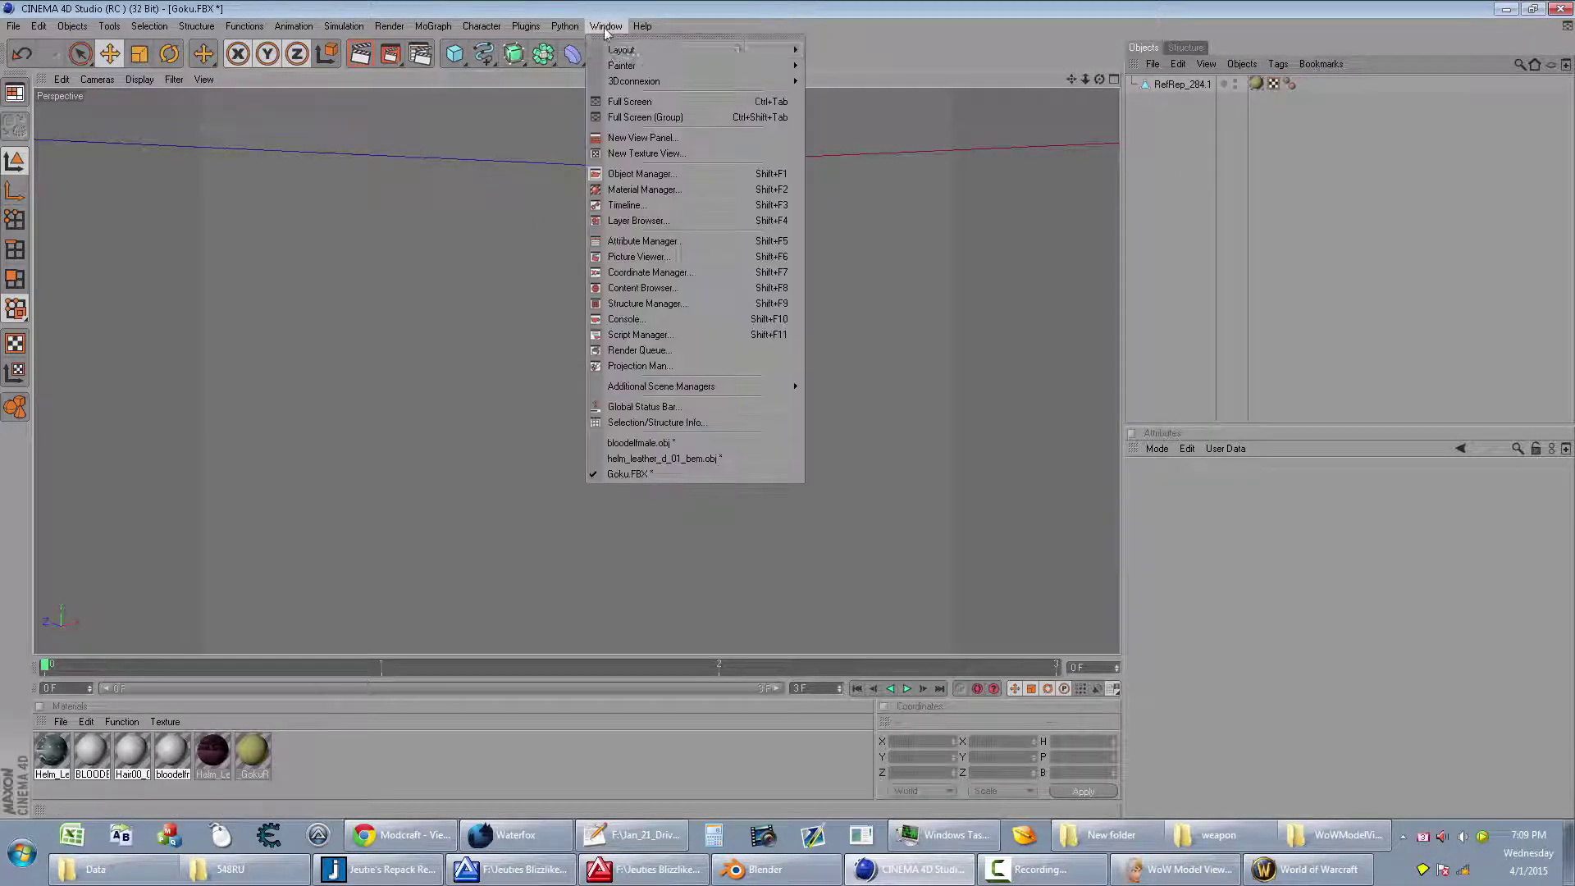
left_click(603, 457)
left_click(13, 25)
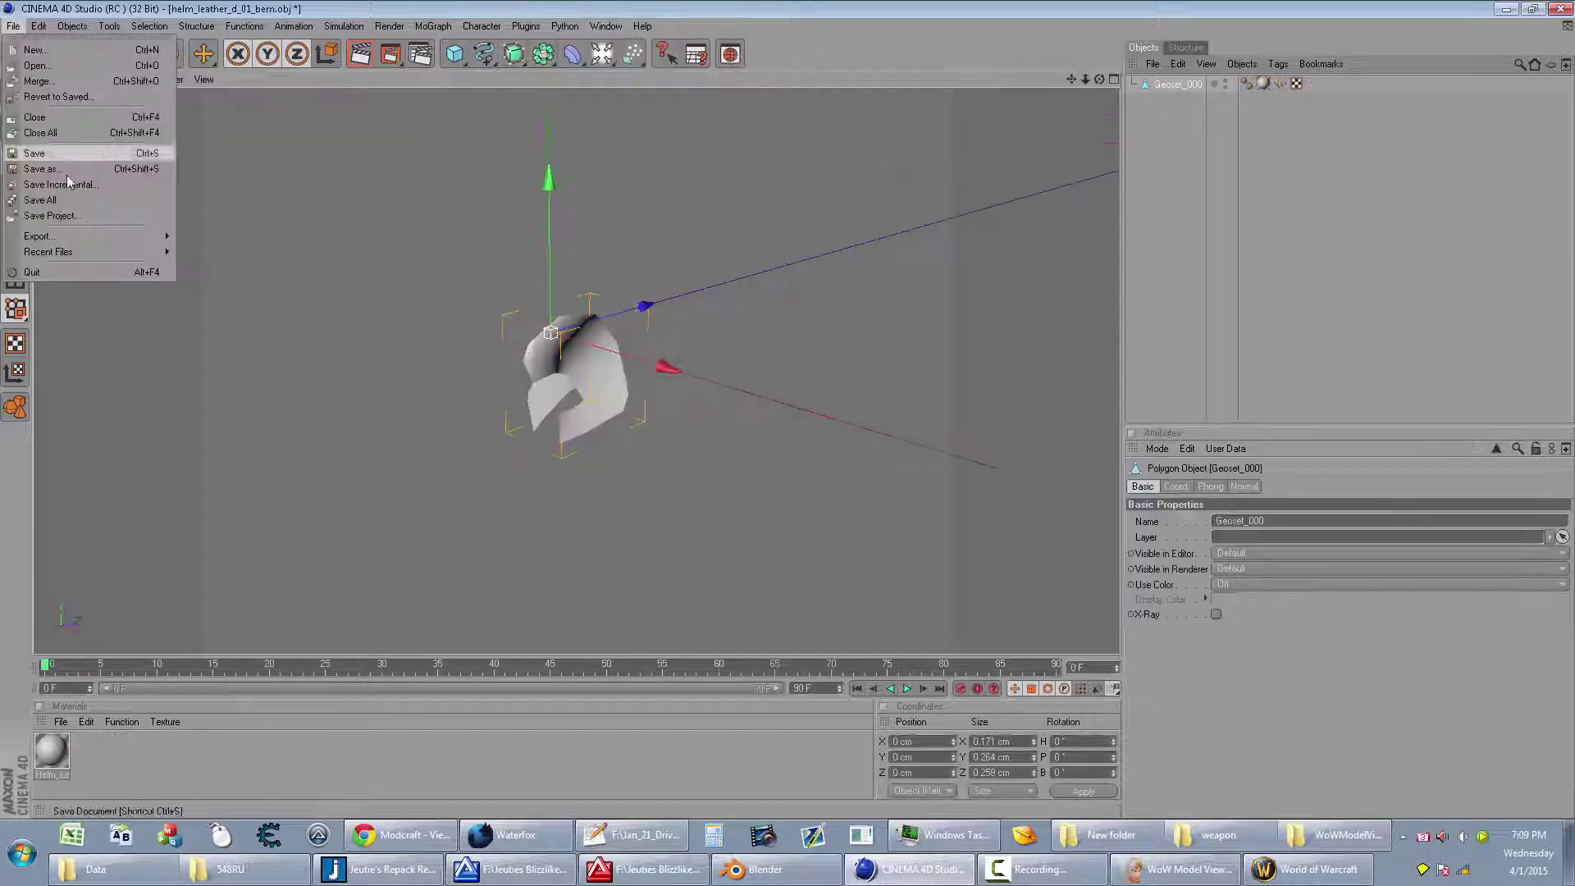
left_click(74, 118)
left_click(794, 474)
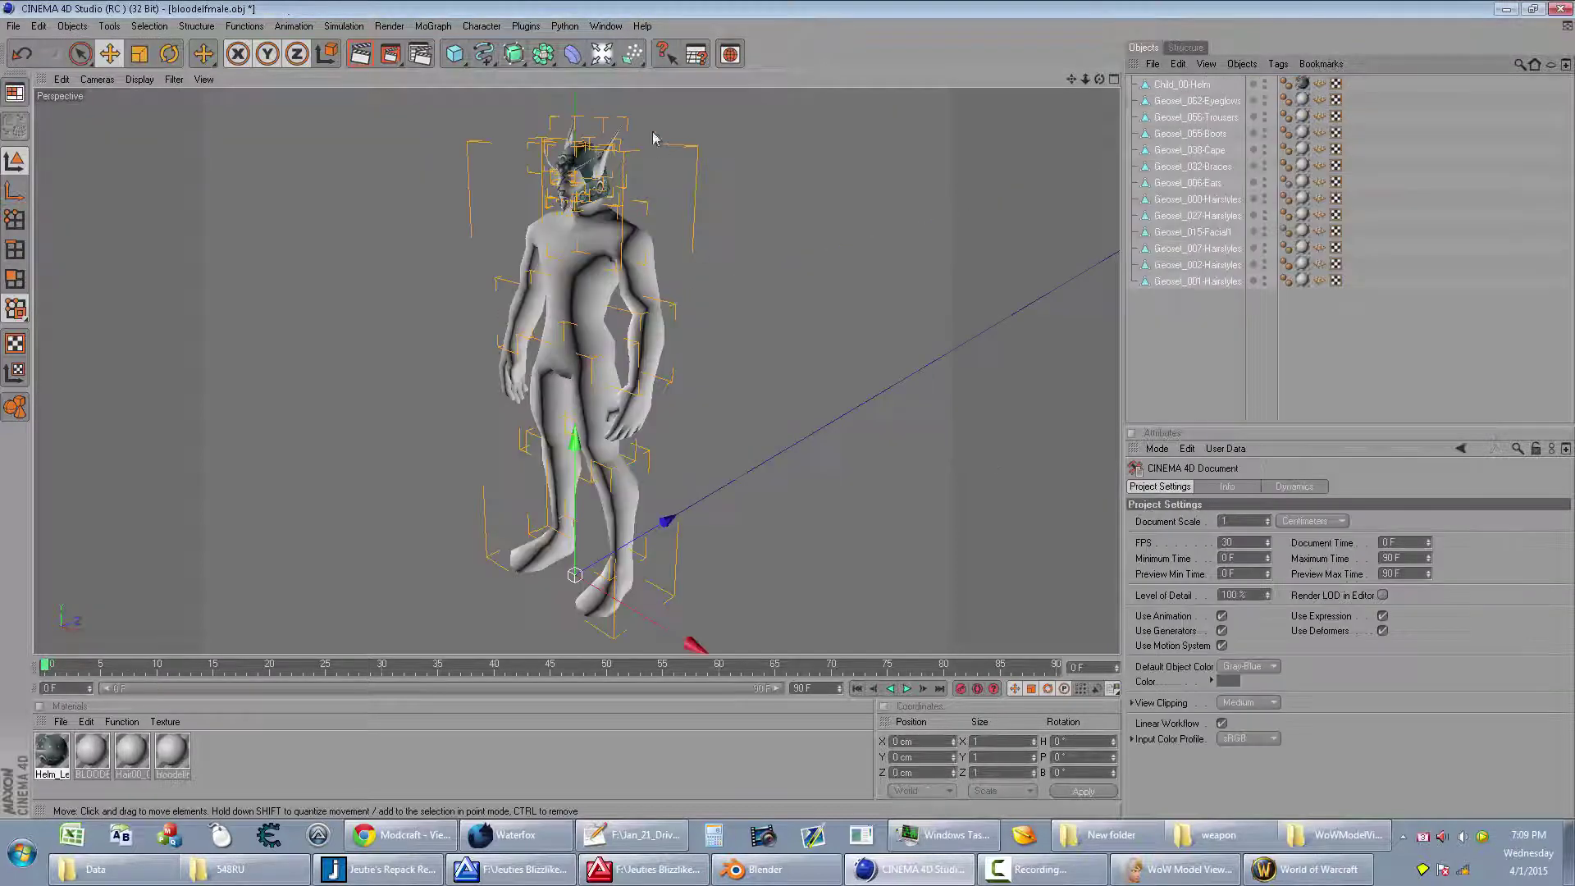
left_click(15, 27)
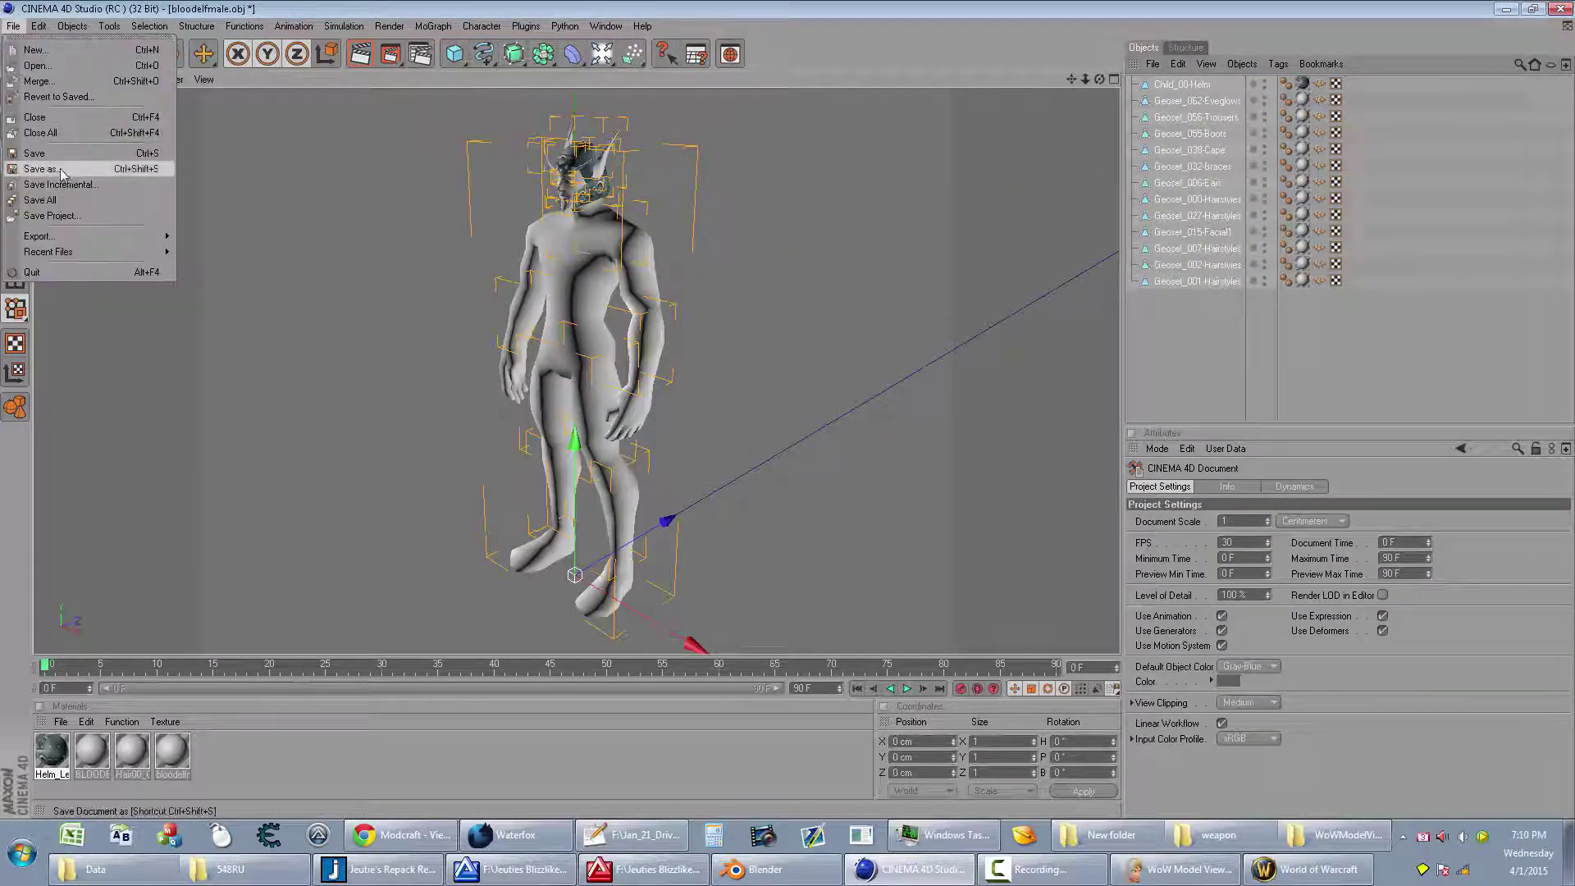
left_click(68, 118)
left_click(803, 479)
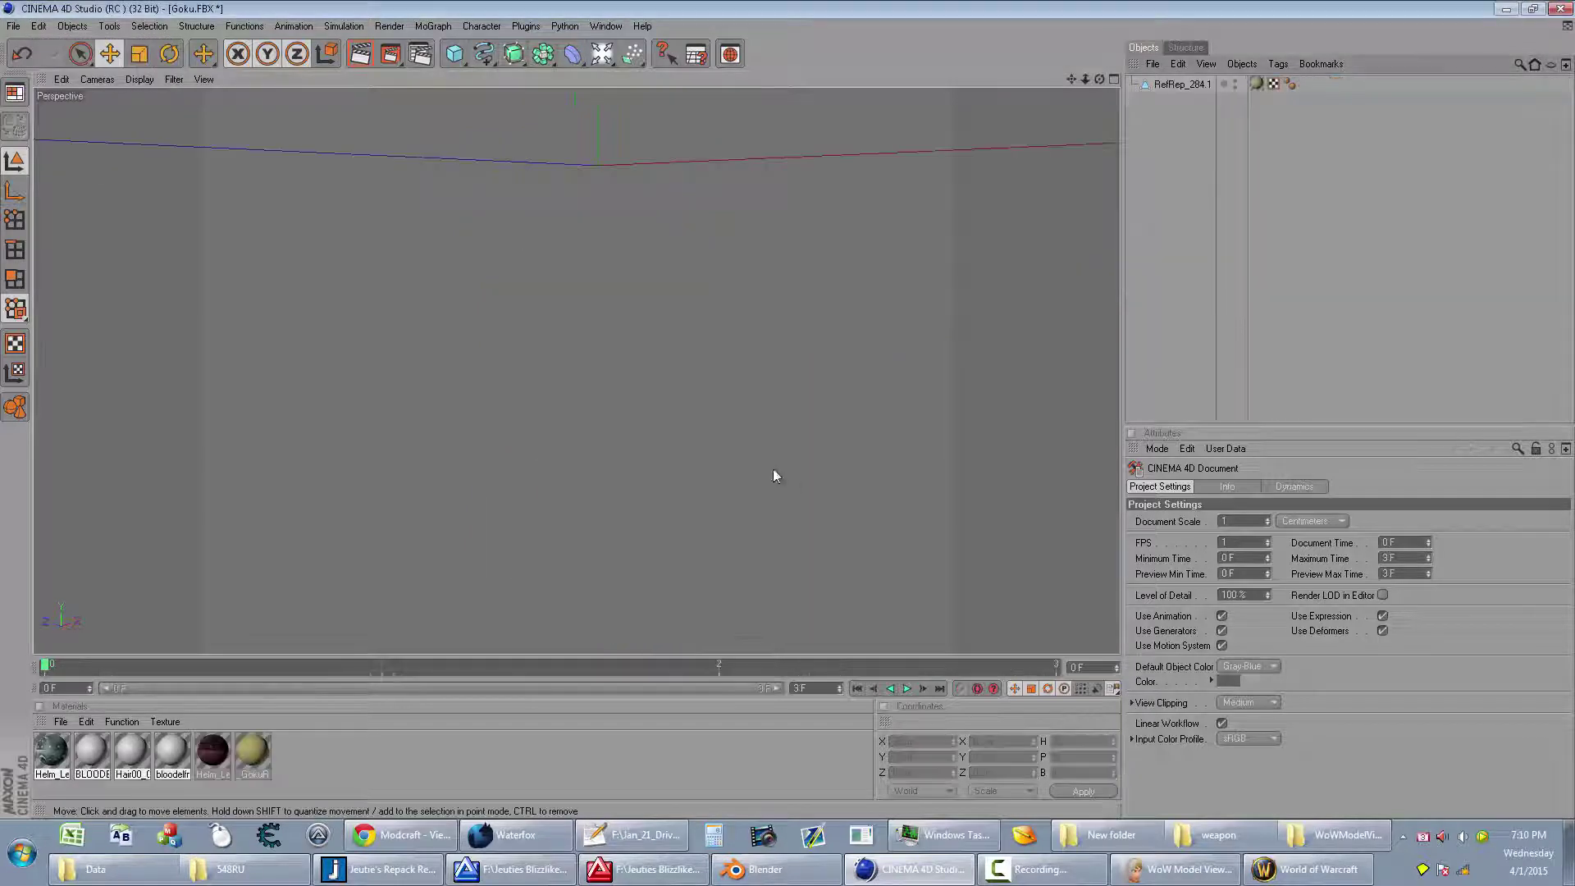
Step: Import humanmale.obj, then bring in helm_leather_d_01_hum.obj from the Item/ObjectComponents/Head folder
left_click_drag(927, 371, 442, 332)
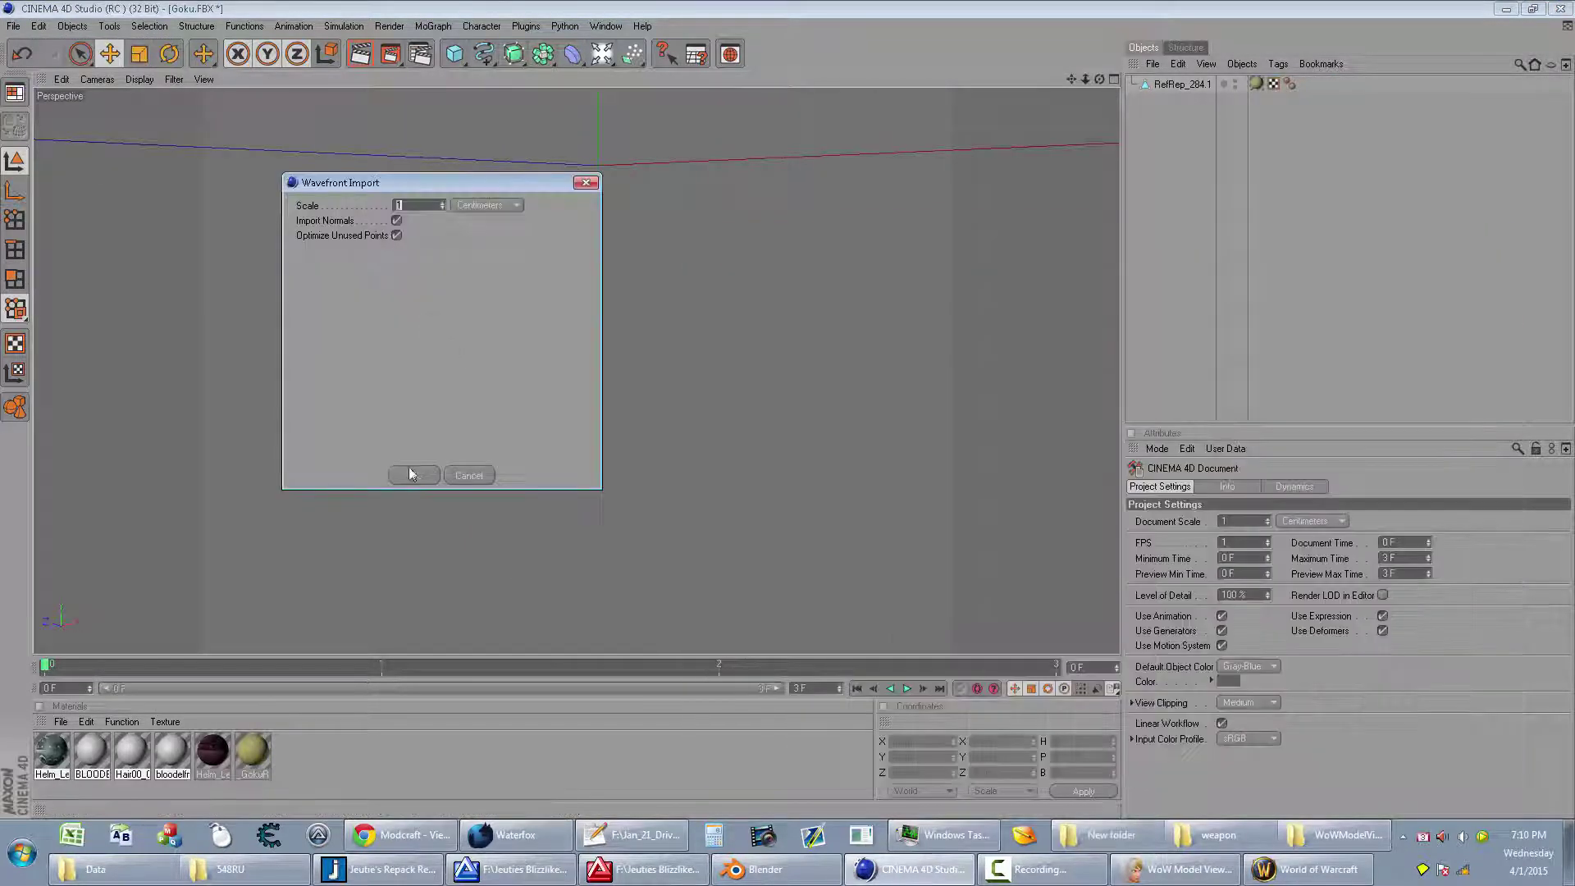
left_click(411, 474)
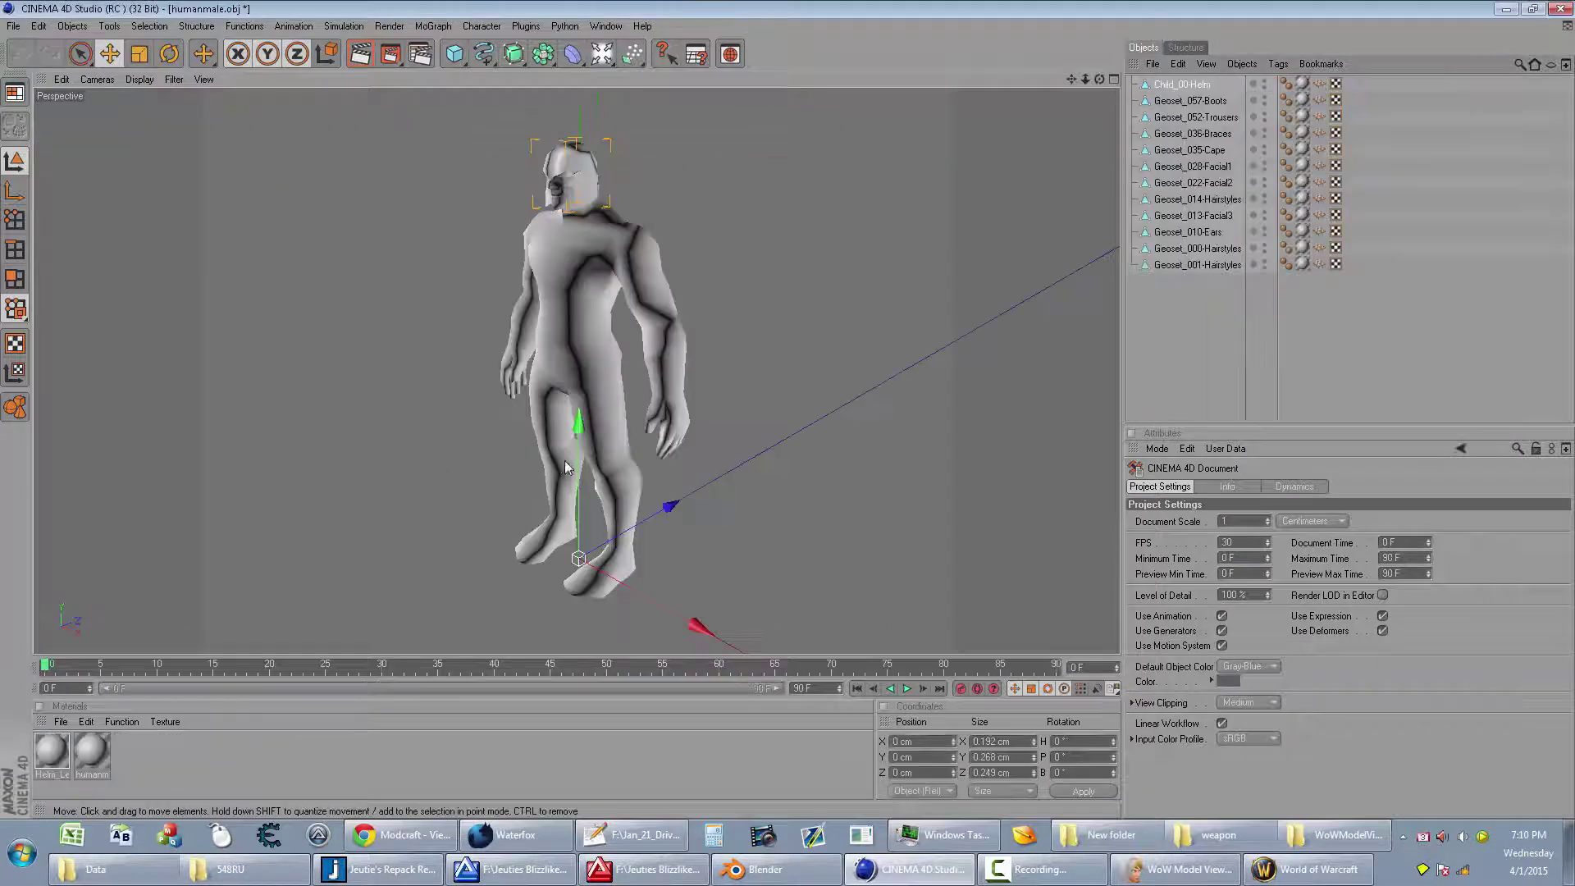
key("alt+Tab")
double_click(931, 340)
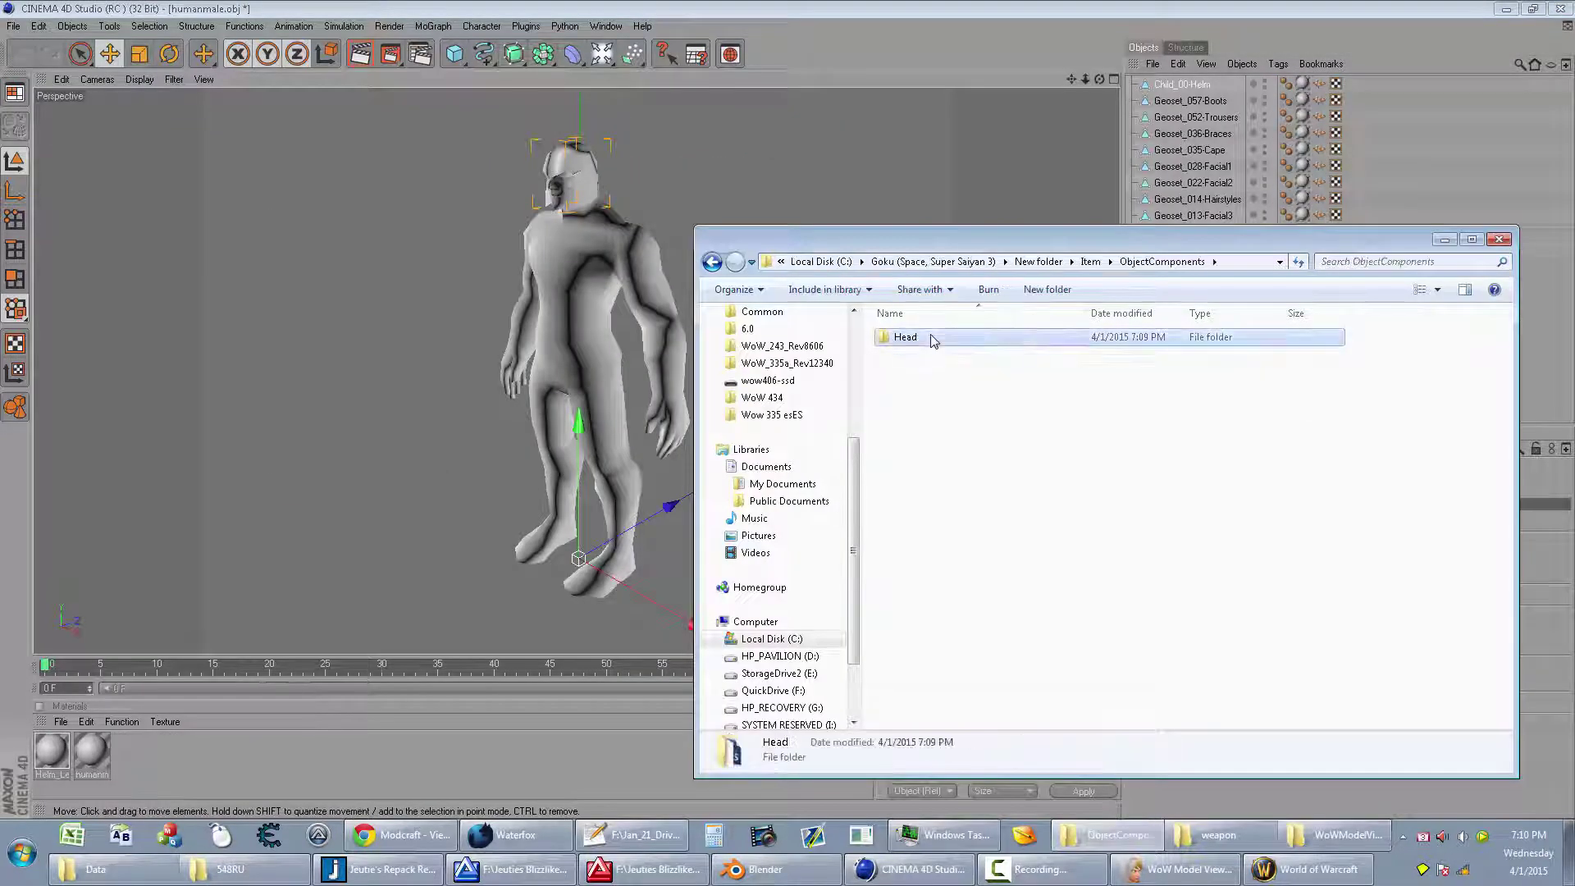
double_click(923, 338)
left_click_drag(1098, 357, 453, 401)
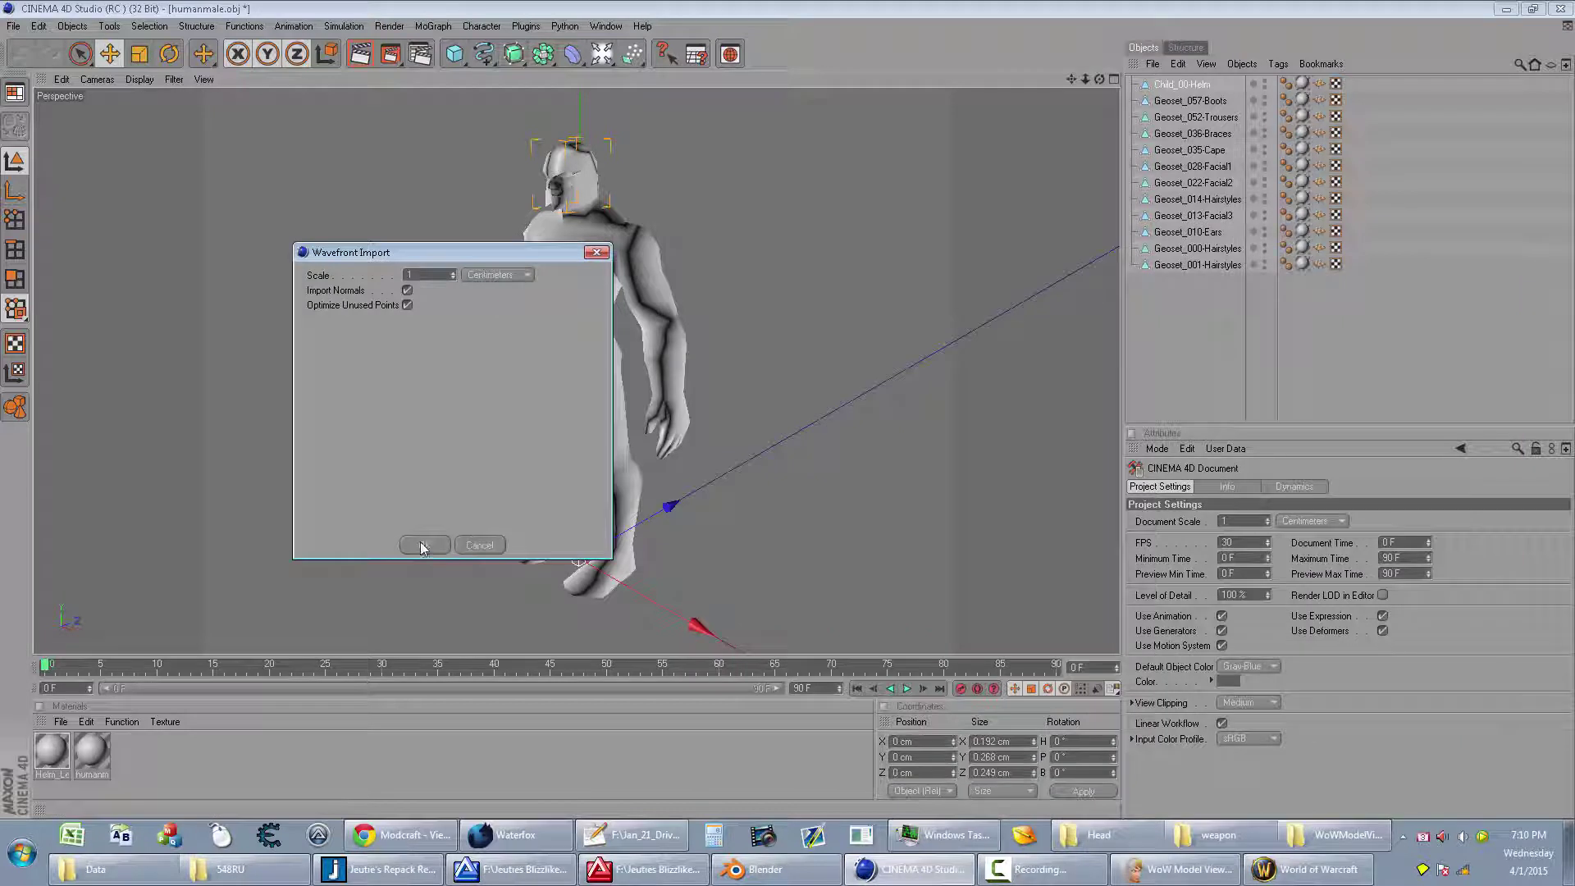
Step: Finish importing the leather helm and frame the helmet in the view
left_click(421, 547)
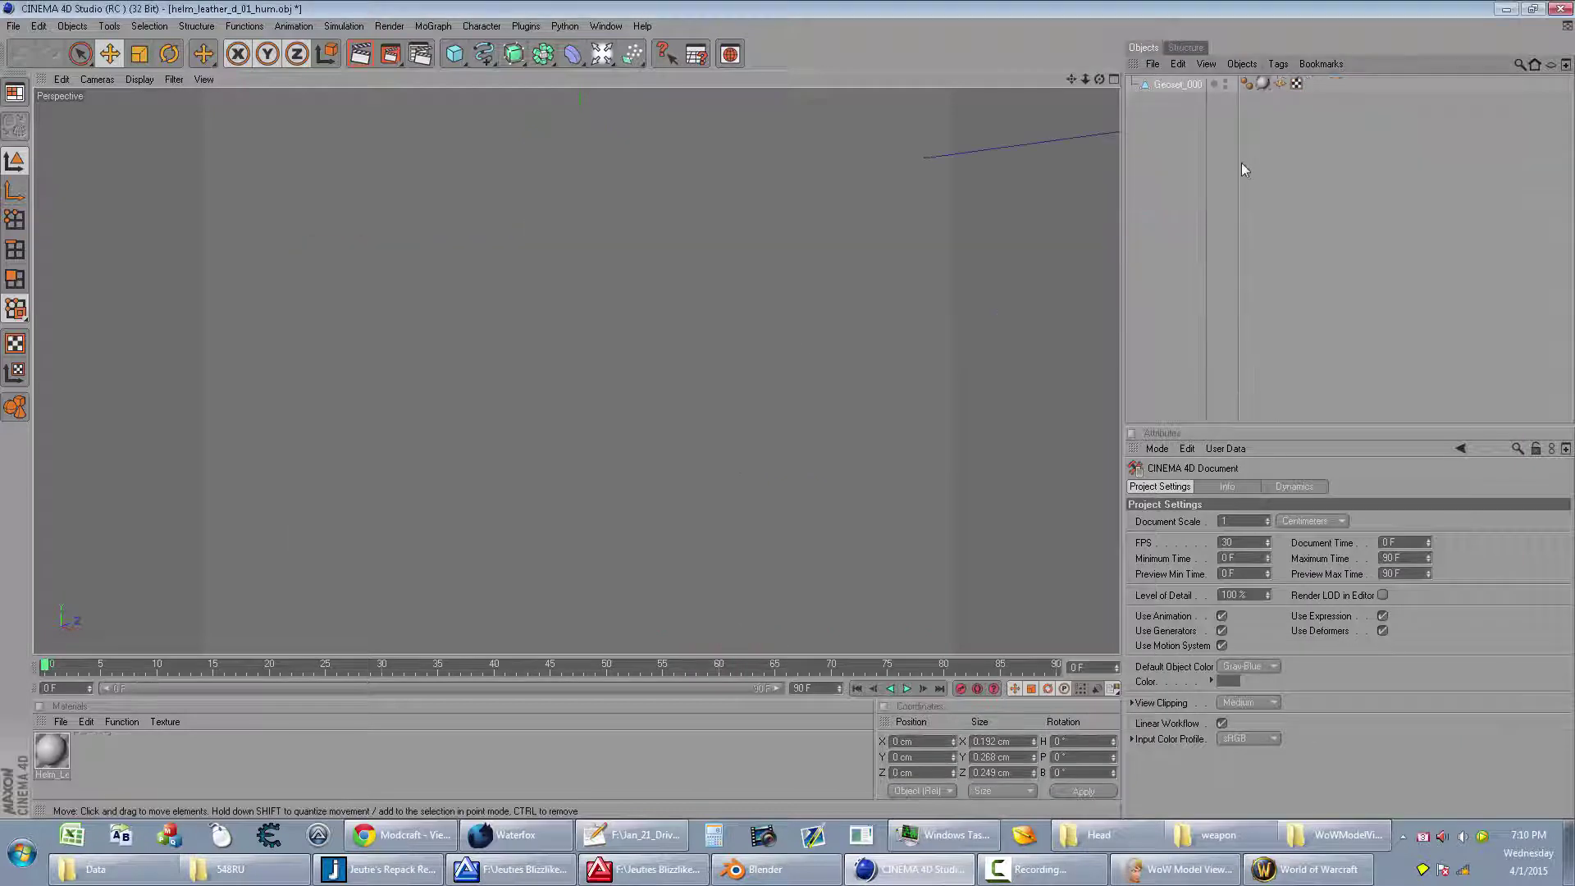
left_click(1168, 85)
key("h")
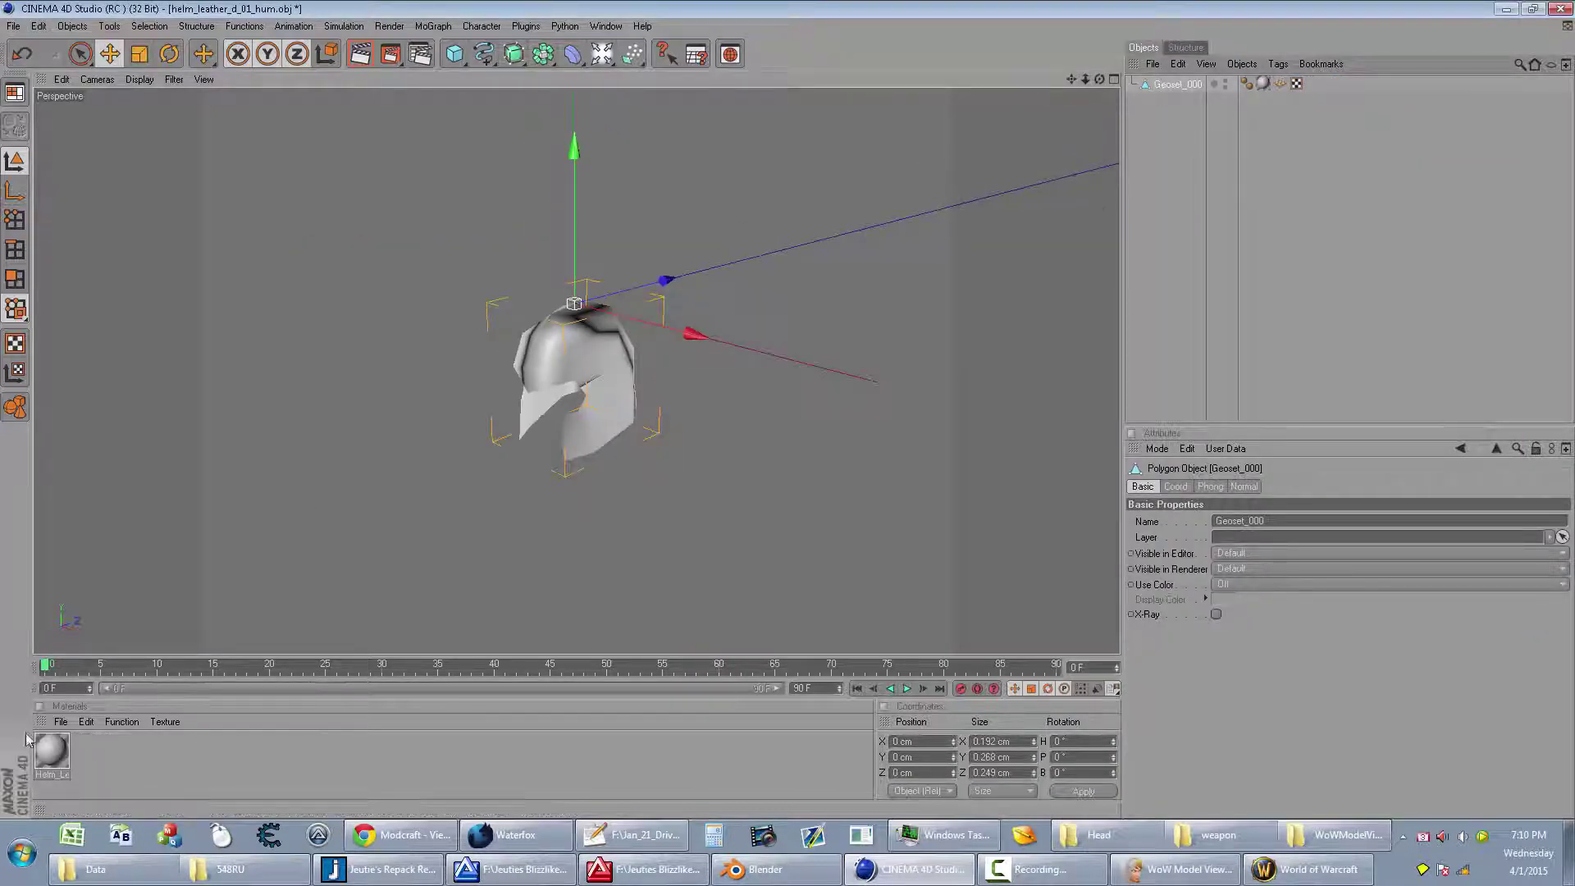
Step: Load Helm_Leather_D_01Gray into the helmet material's texture and close the Material Editor
double_click(50, 748)
key("alt+Tab")
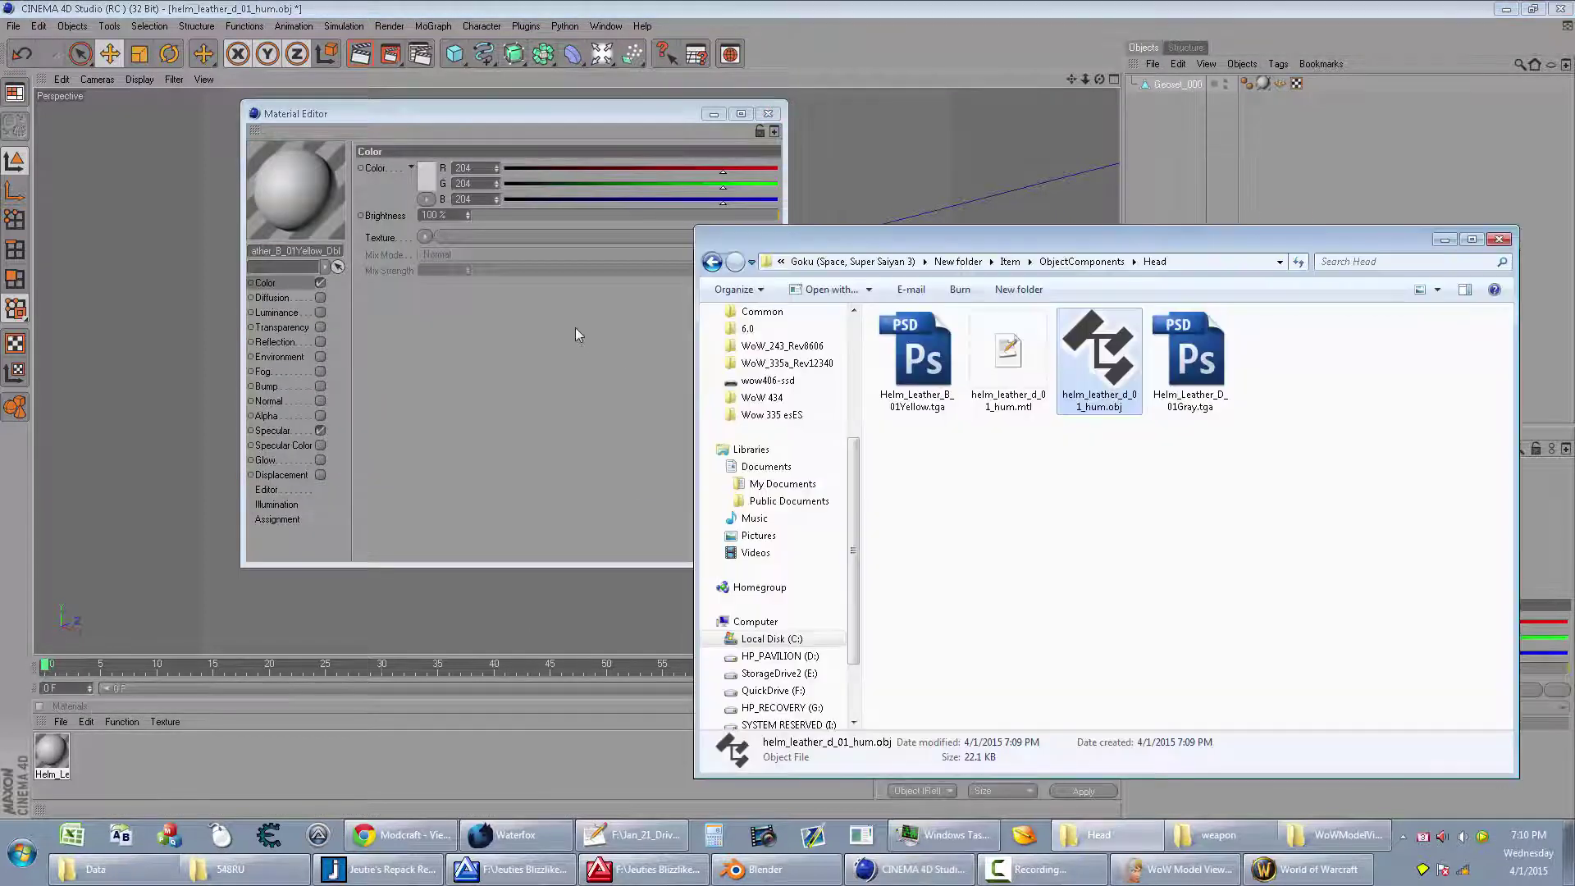
left_click(1190, 411)
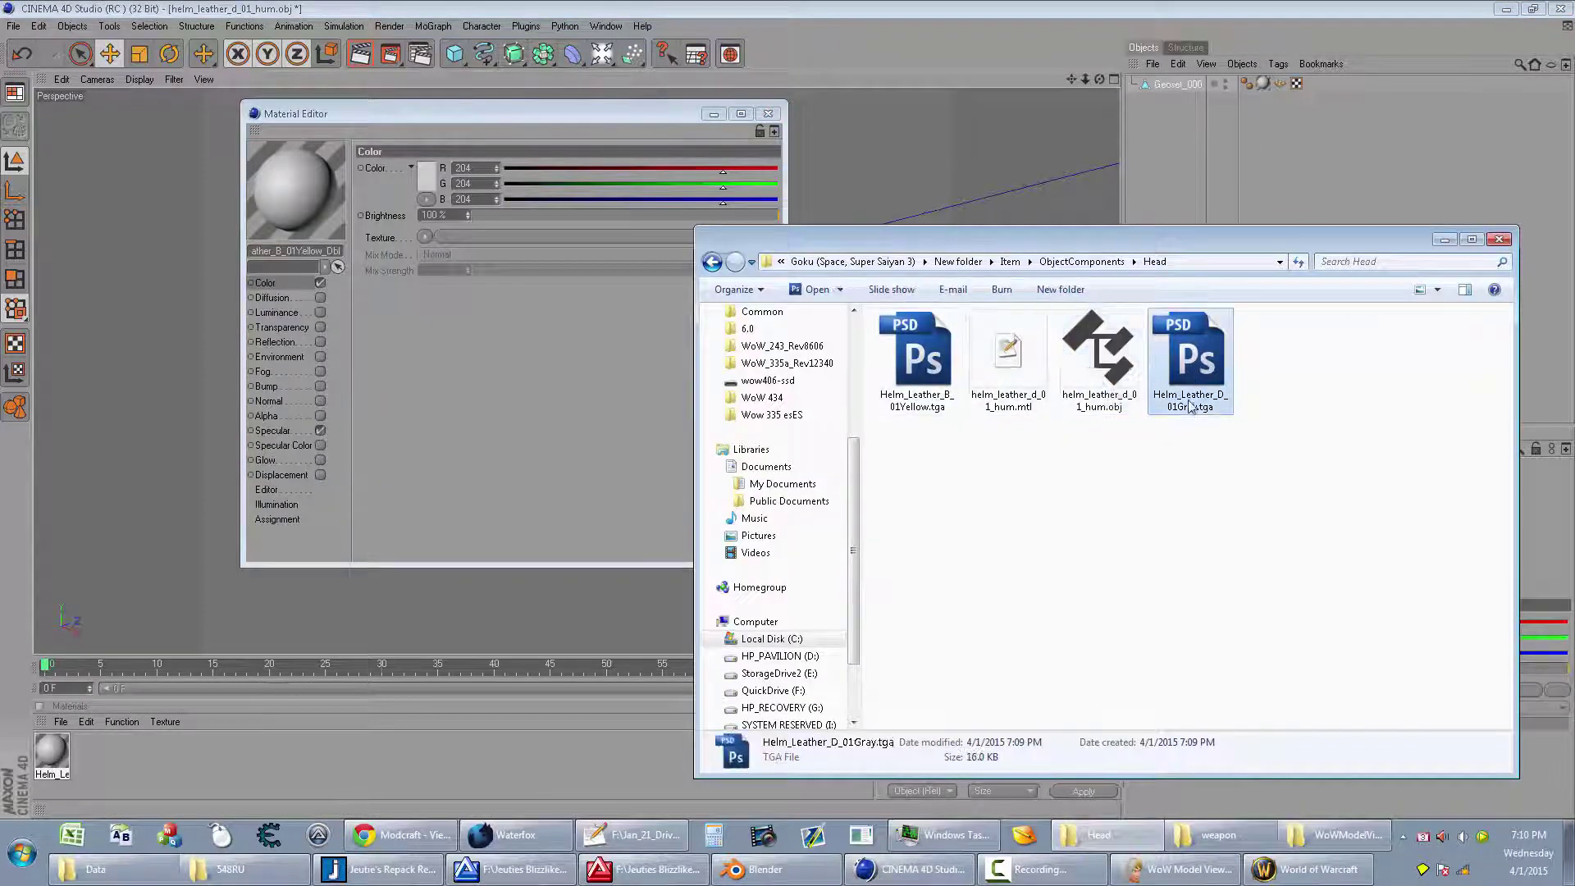
left_click(936, 361)
left_click(1162, 408)
left_click_drag(503, 233, 502, 235)
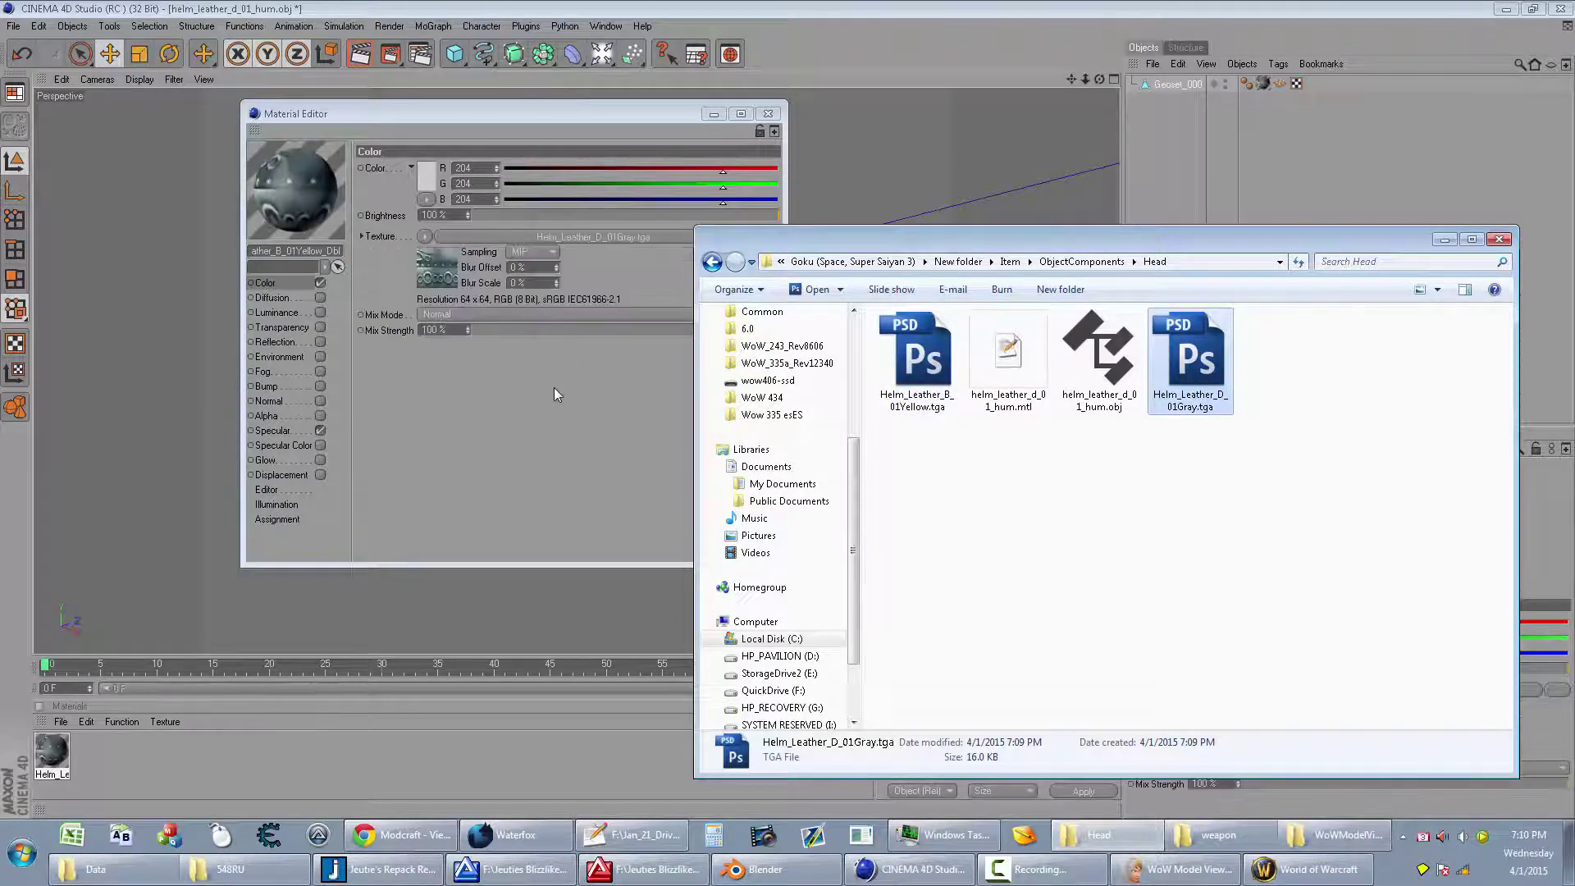
key("alt+Tab")
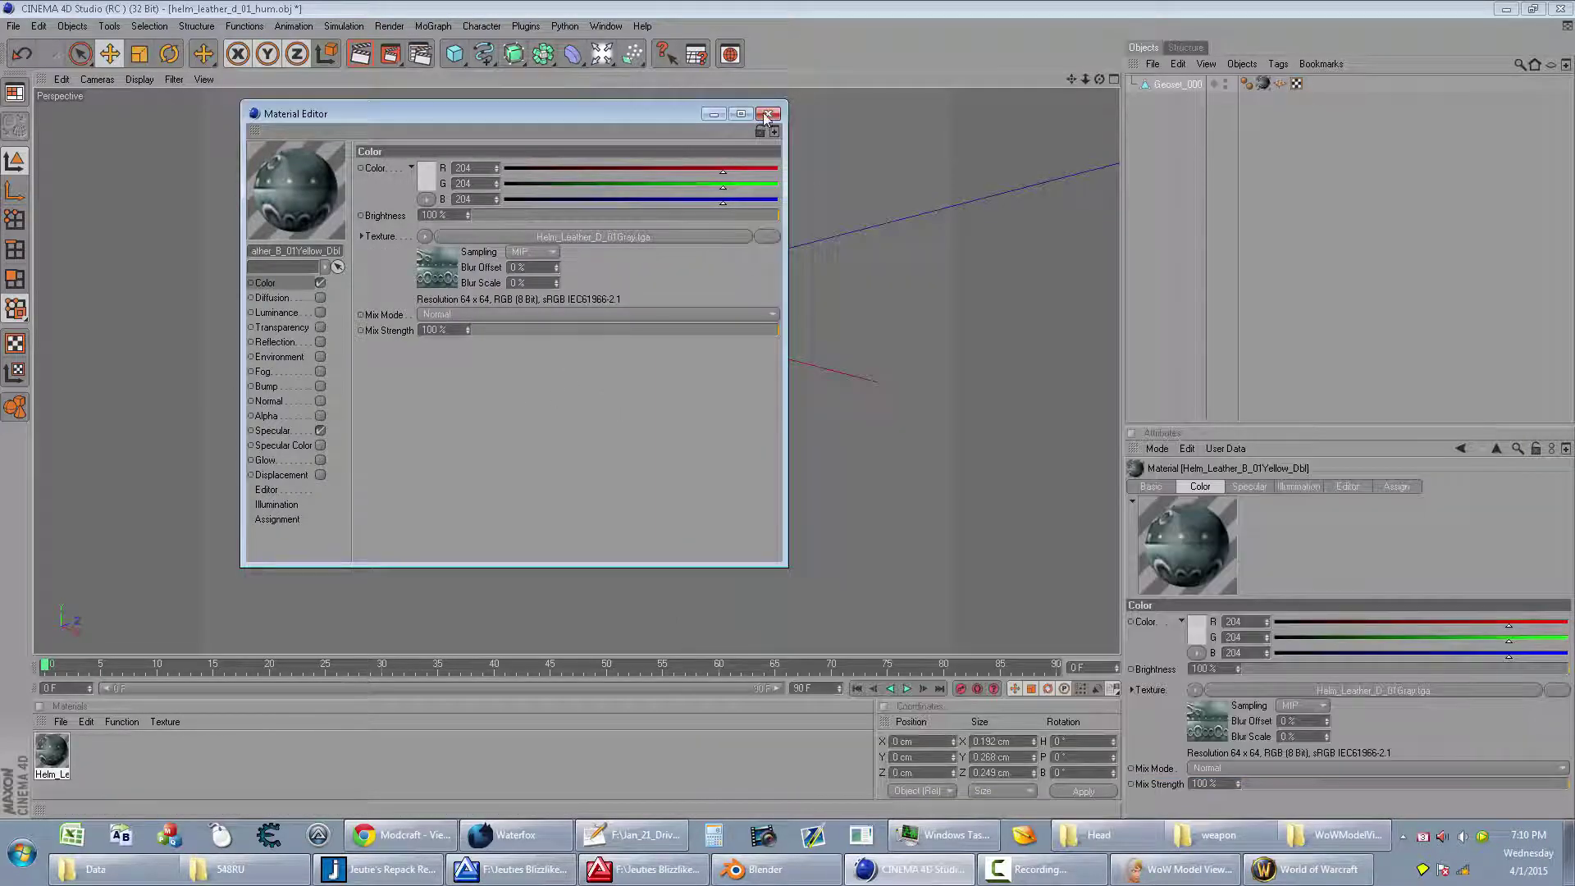
left_click(768, 114)
left_click(1177, 84)
Step: Select all objects in the human male document and return to Goku.FBX
left_click(606, 26)
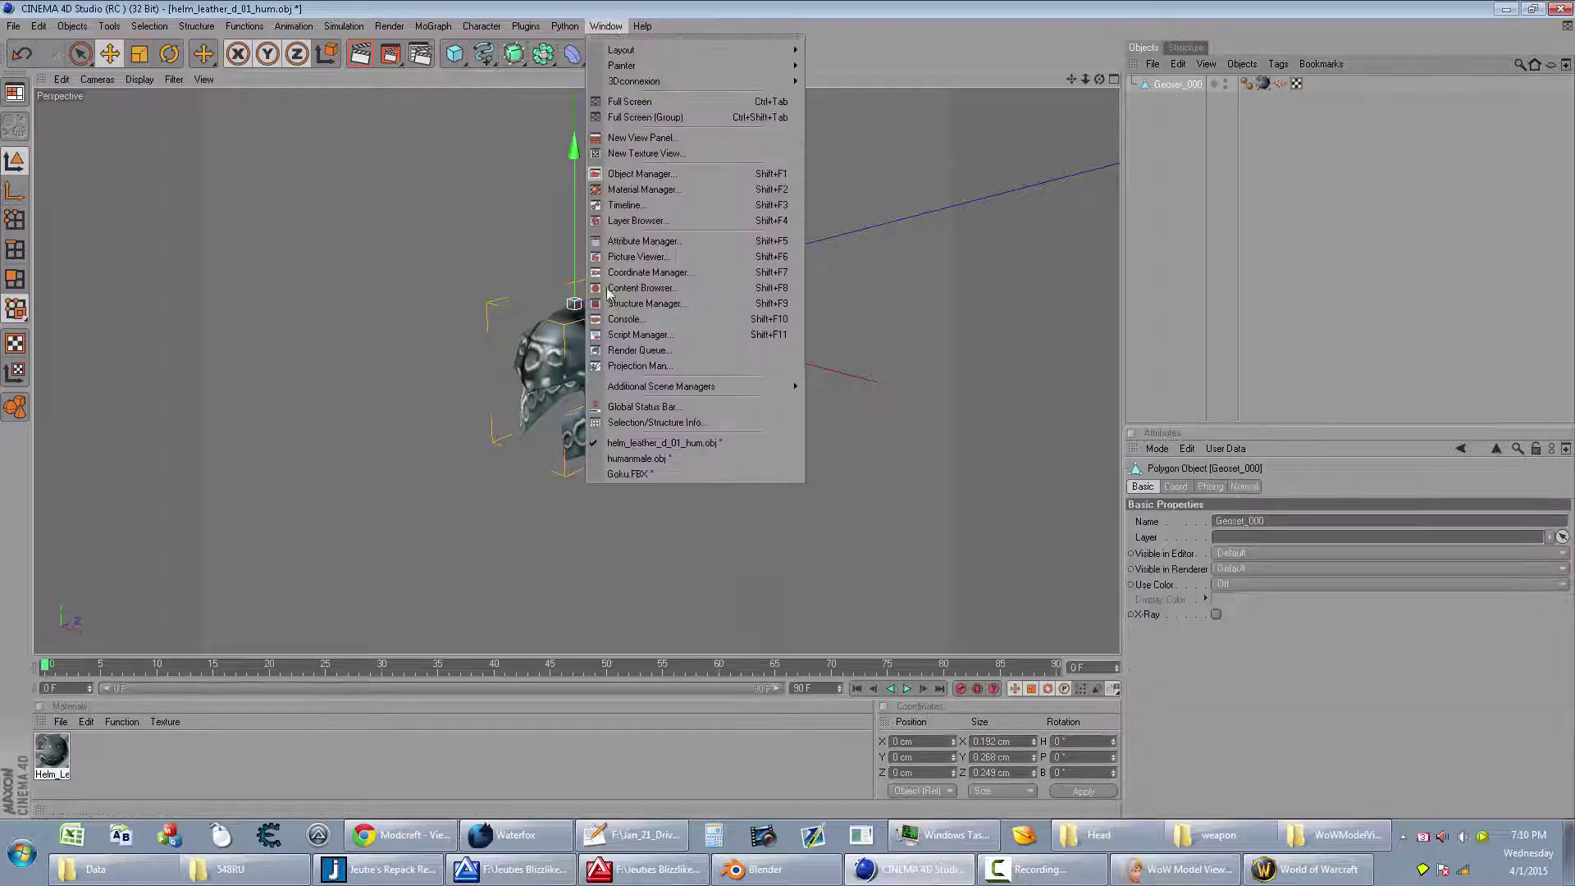
left_click(640, 458)
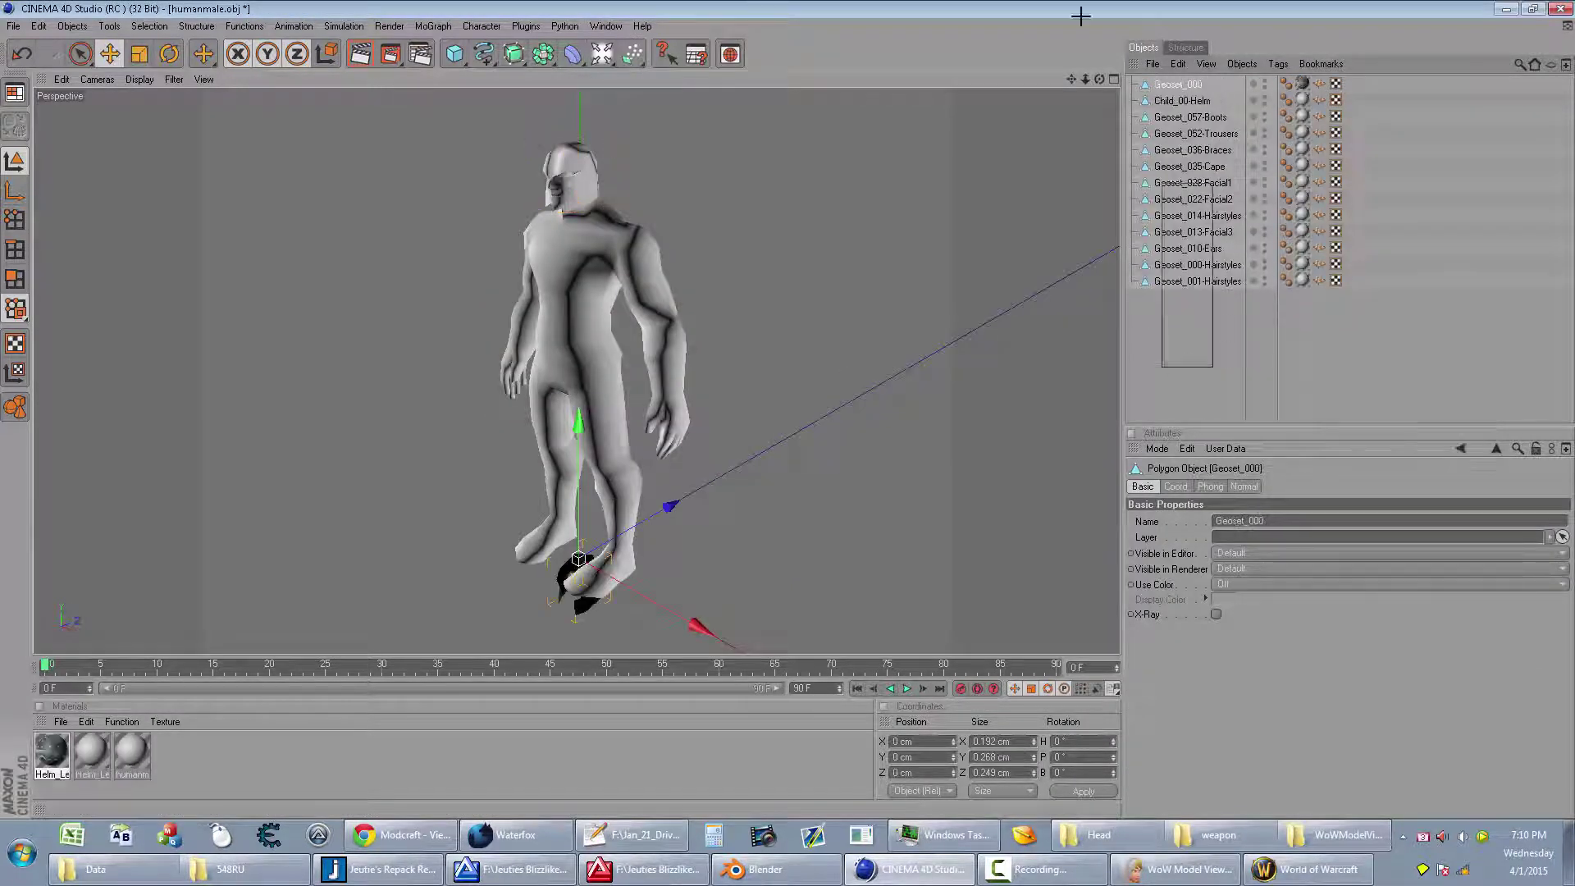
key("ctrl+a")
left_click(612, 25)
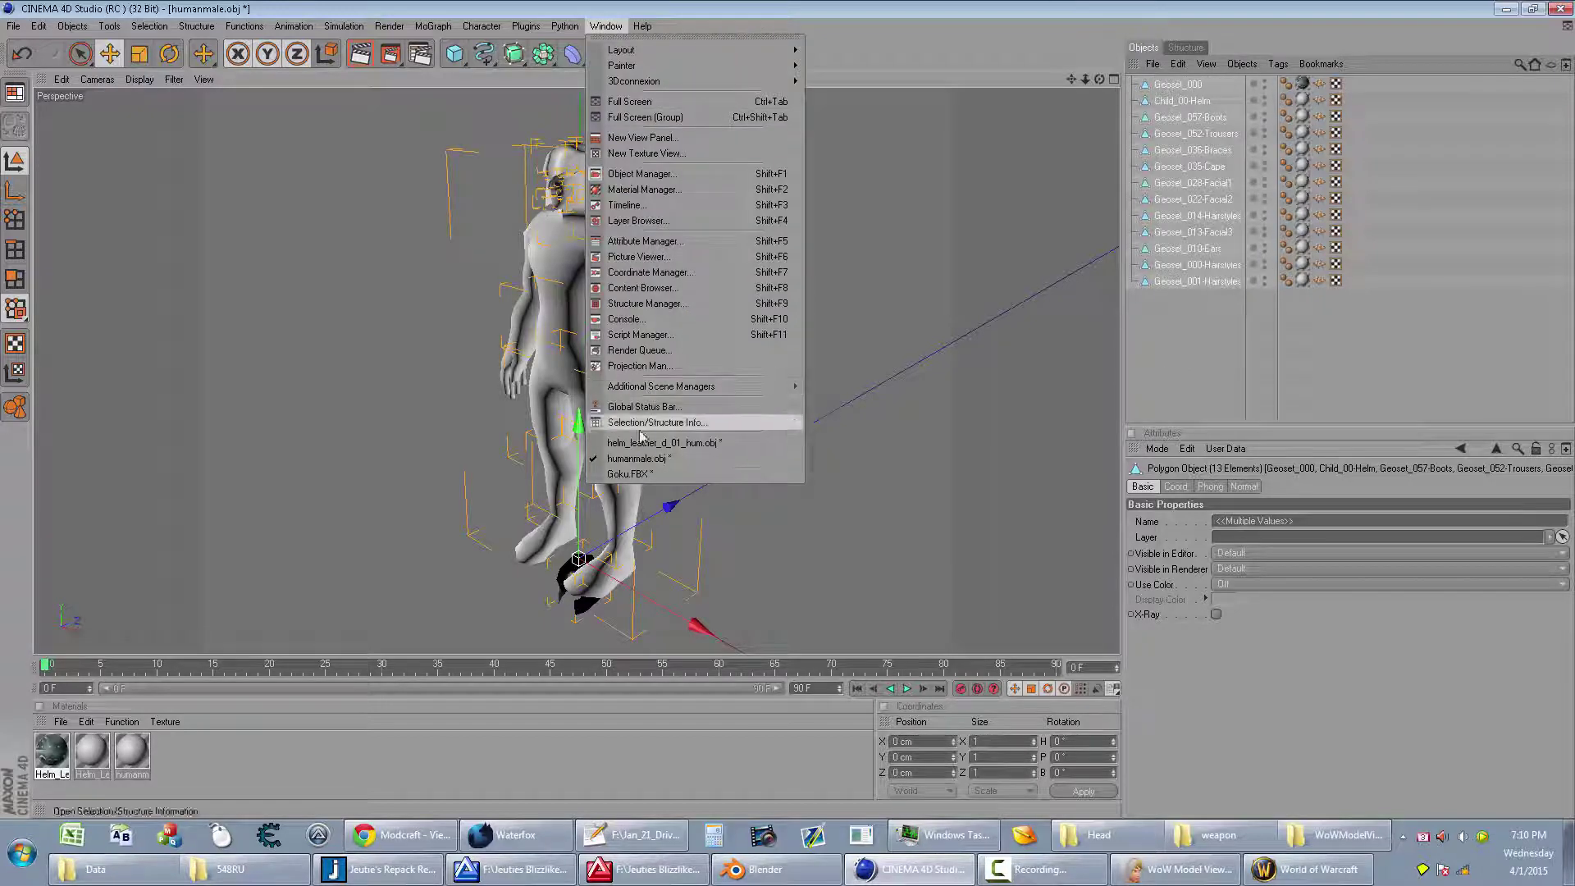
left_click(641, 477)
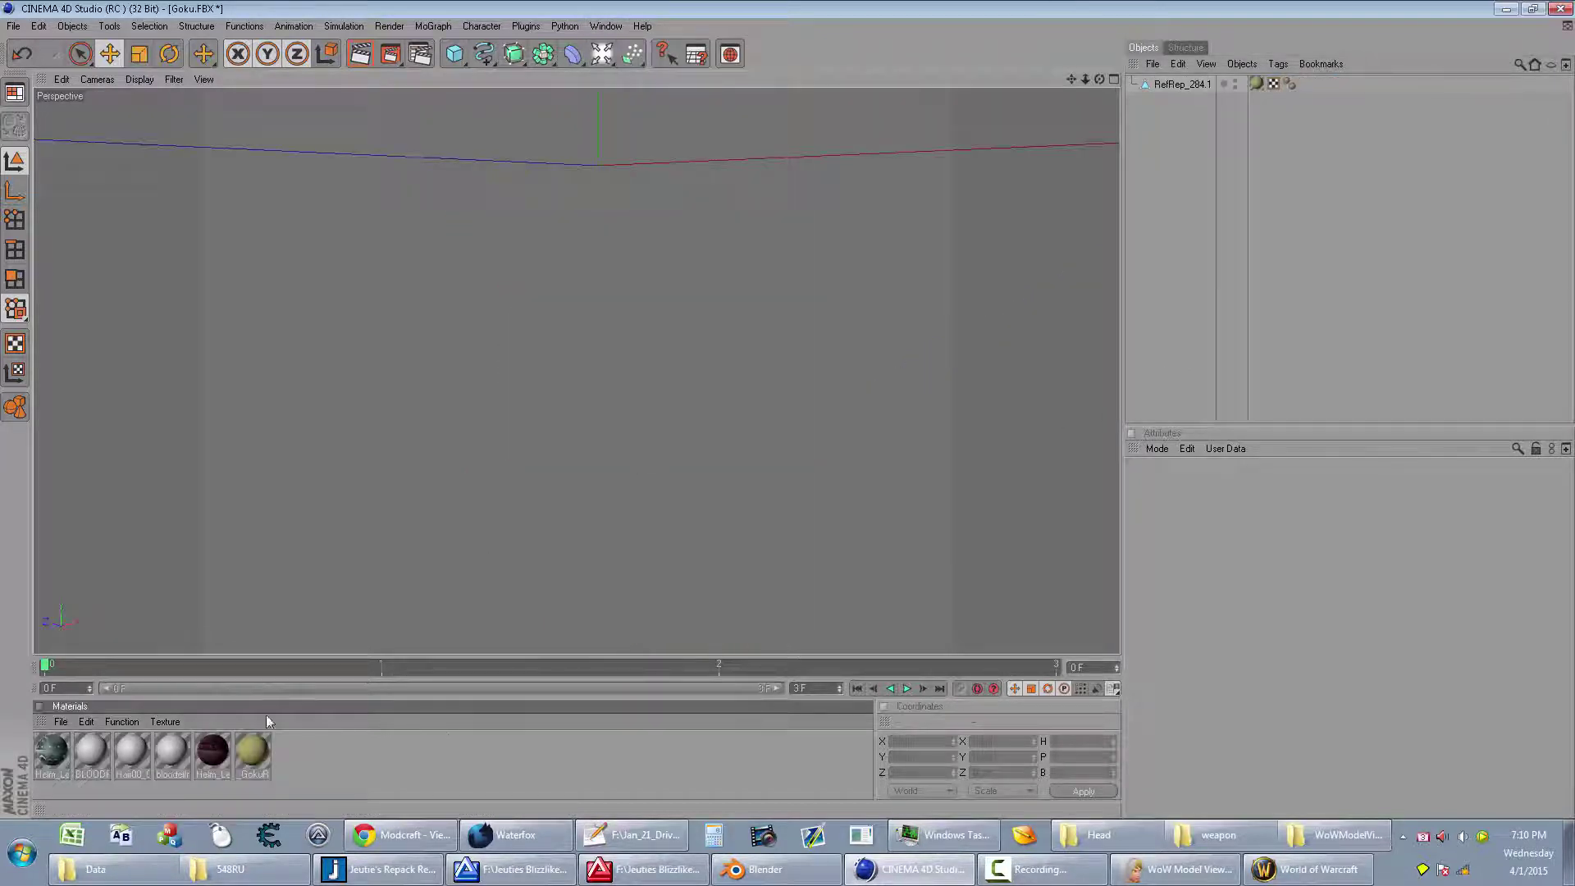
Step: Remove unused materials from Goku.FBX and paste in the human model parts
left_click(122, 722)
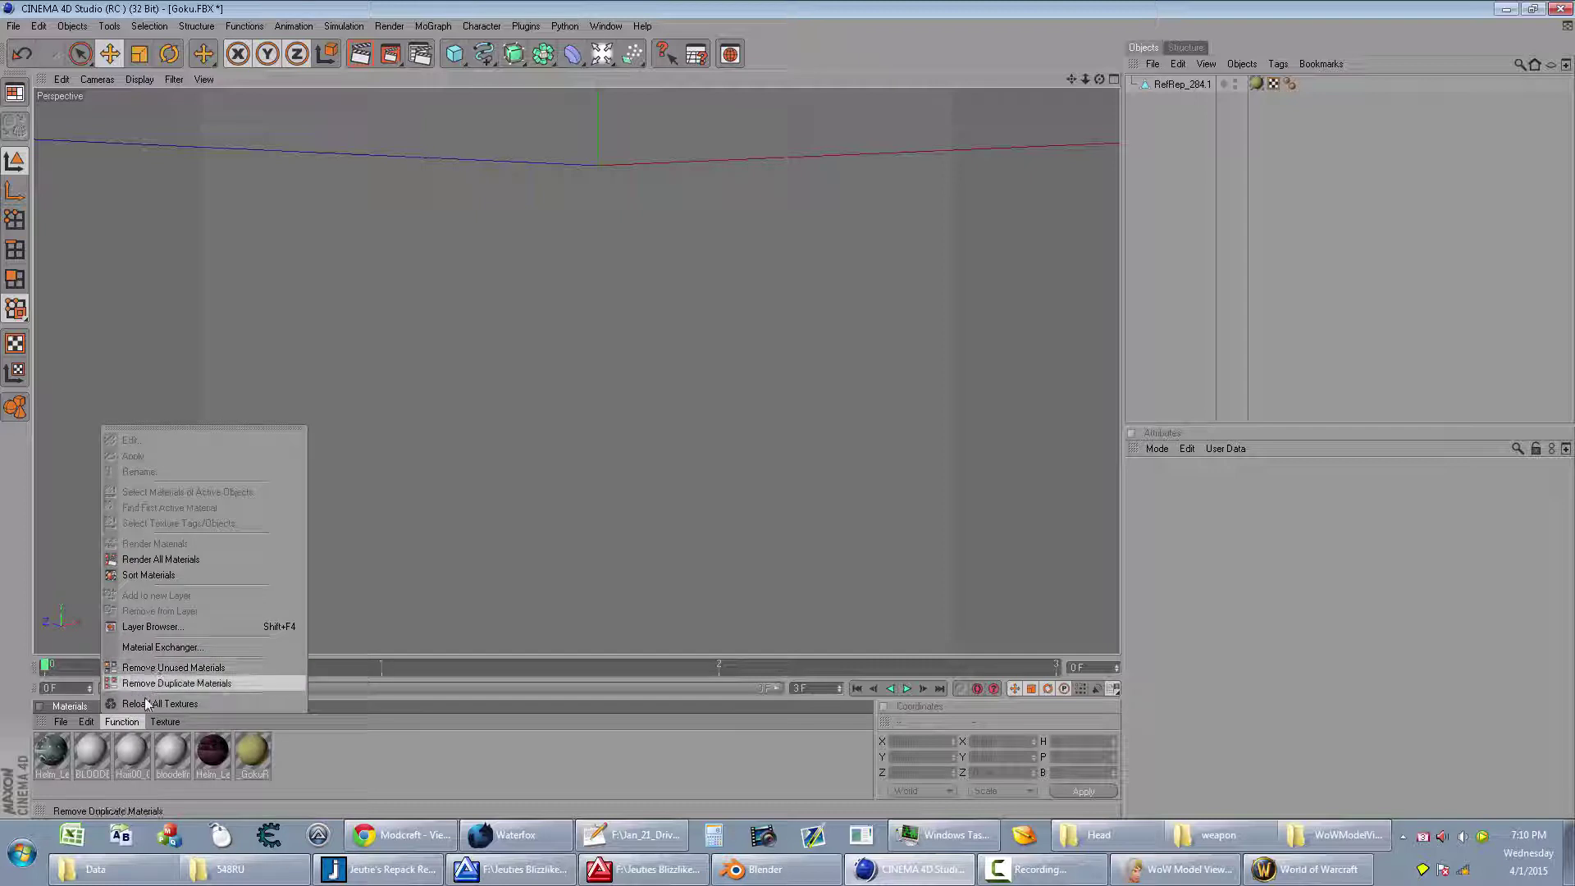
left_click(158, 667)
key("ctrl+v")
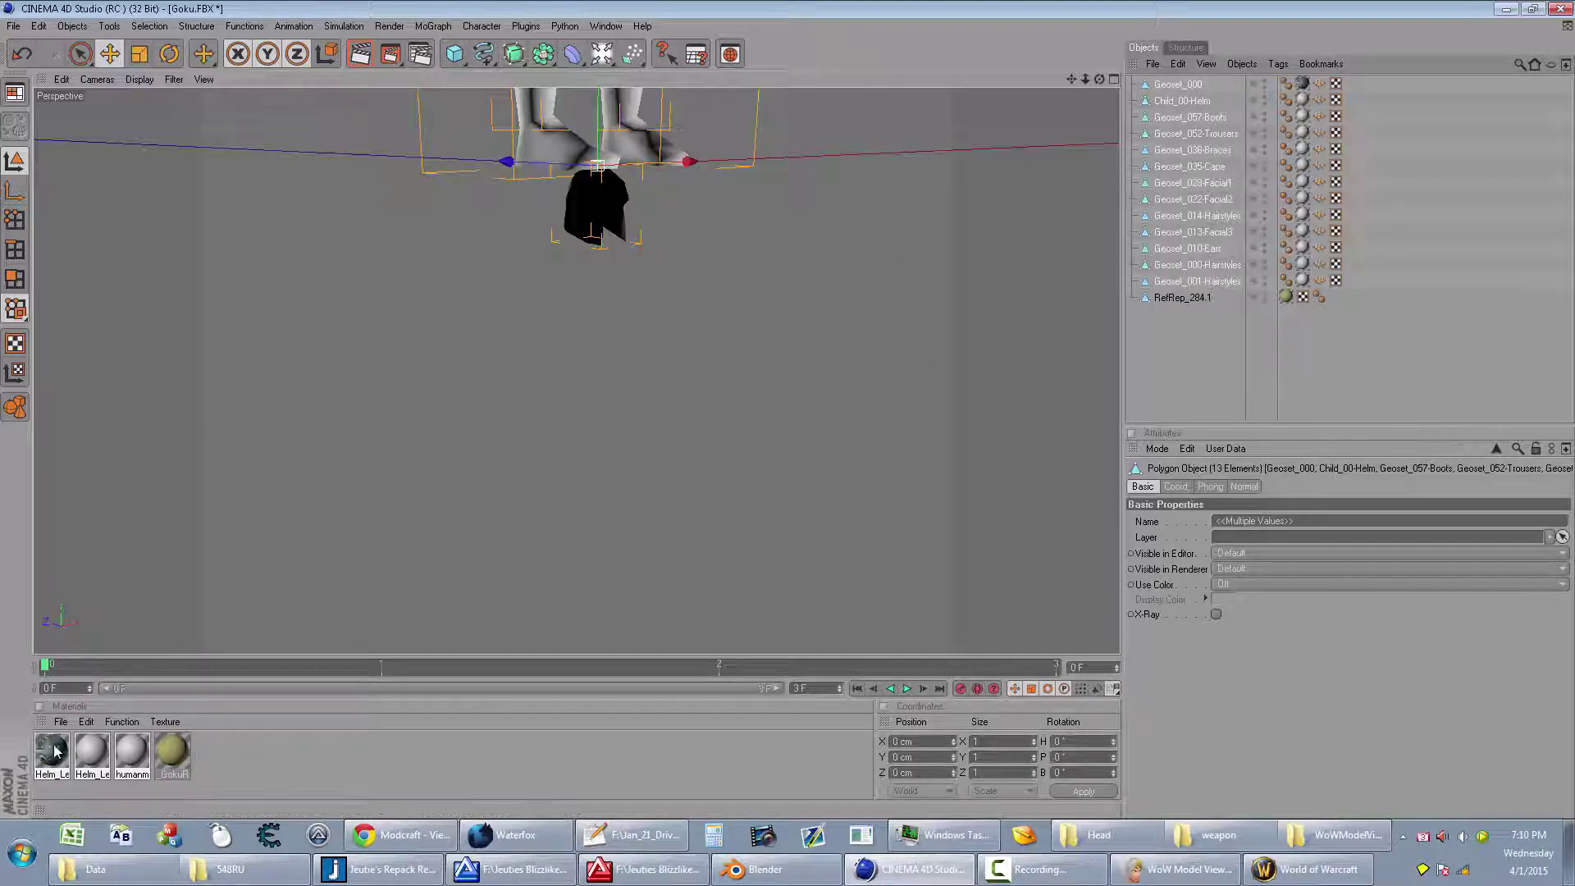
Step: Open the gray Helm_Leather material in the Material Editor
left_click(278, 783)
left_click(131, 750)
left_click(50, 751)
double_click(91, 751)
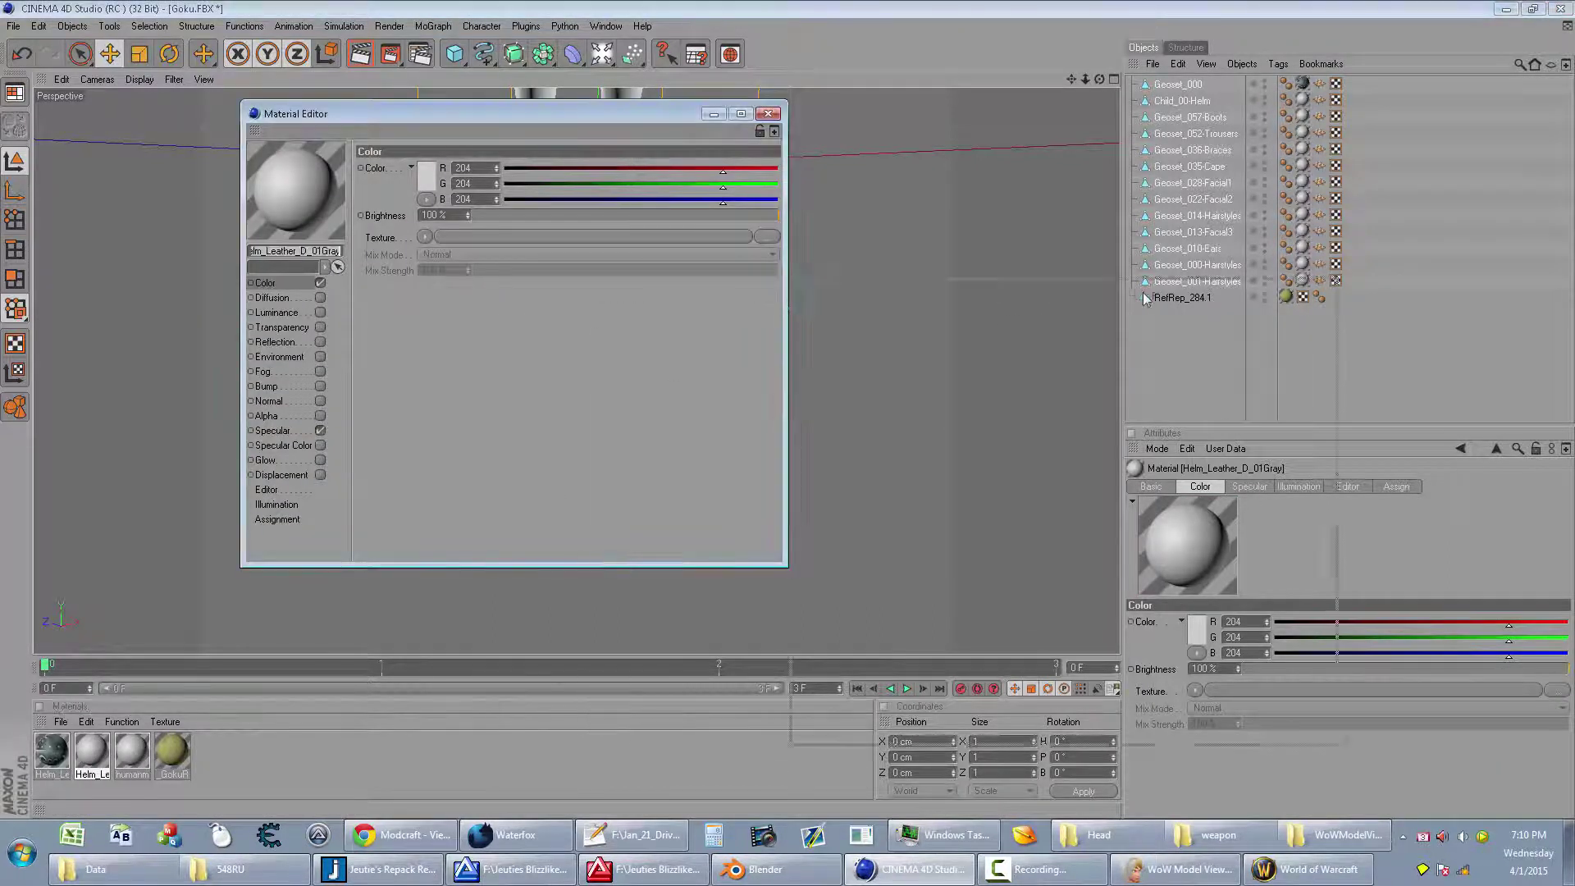
Step: Load Helm_Leather_D_01Gray into the gray helm material, copying the image next to the document
left_click_drag(583, 113, 1146, 298)
left_click_drag(1071, 79, 1084, 111)
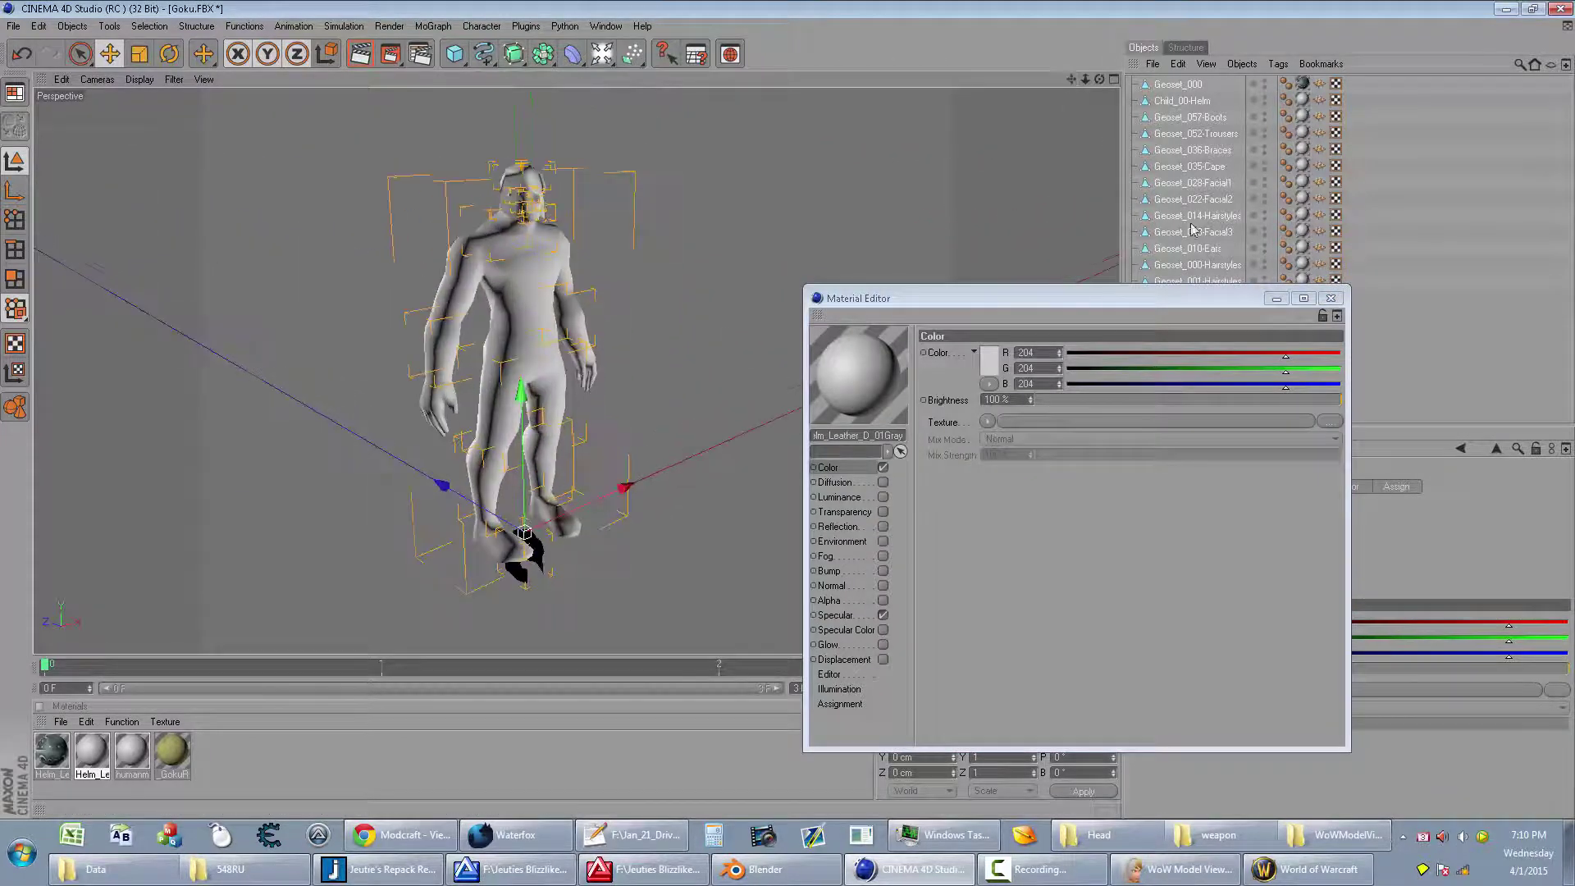
key("alt+Tab")
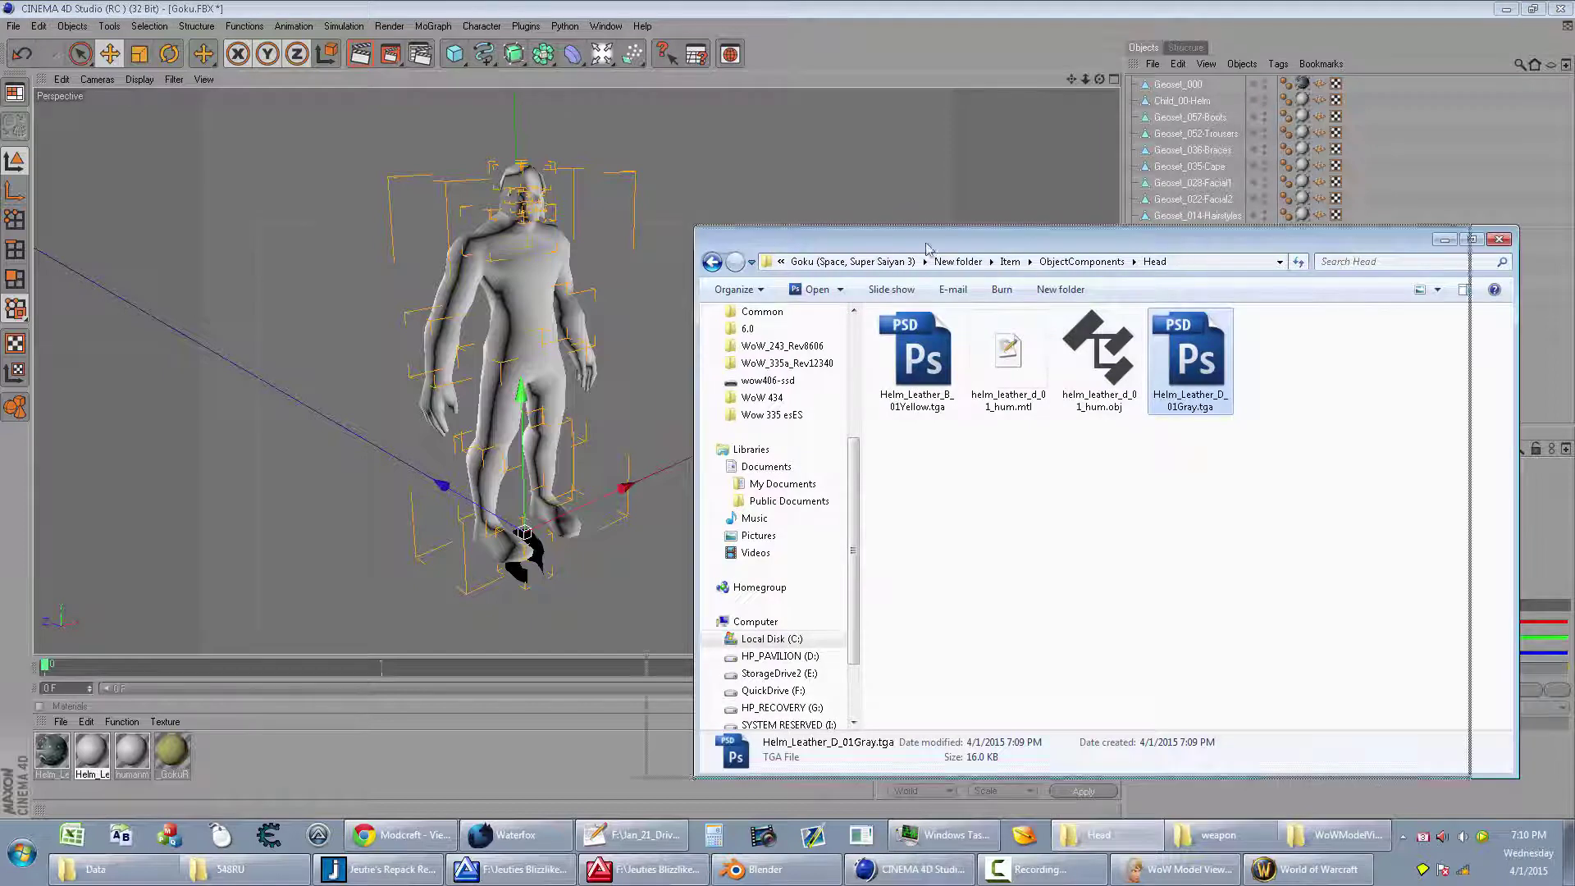
left_click_drag(1156, 241, 619, 248)
left_click_drag(1113, 427, 1114, 428)
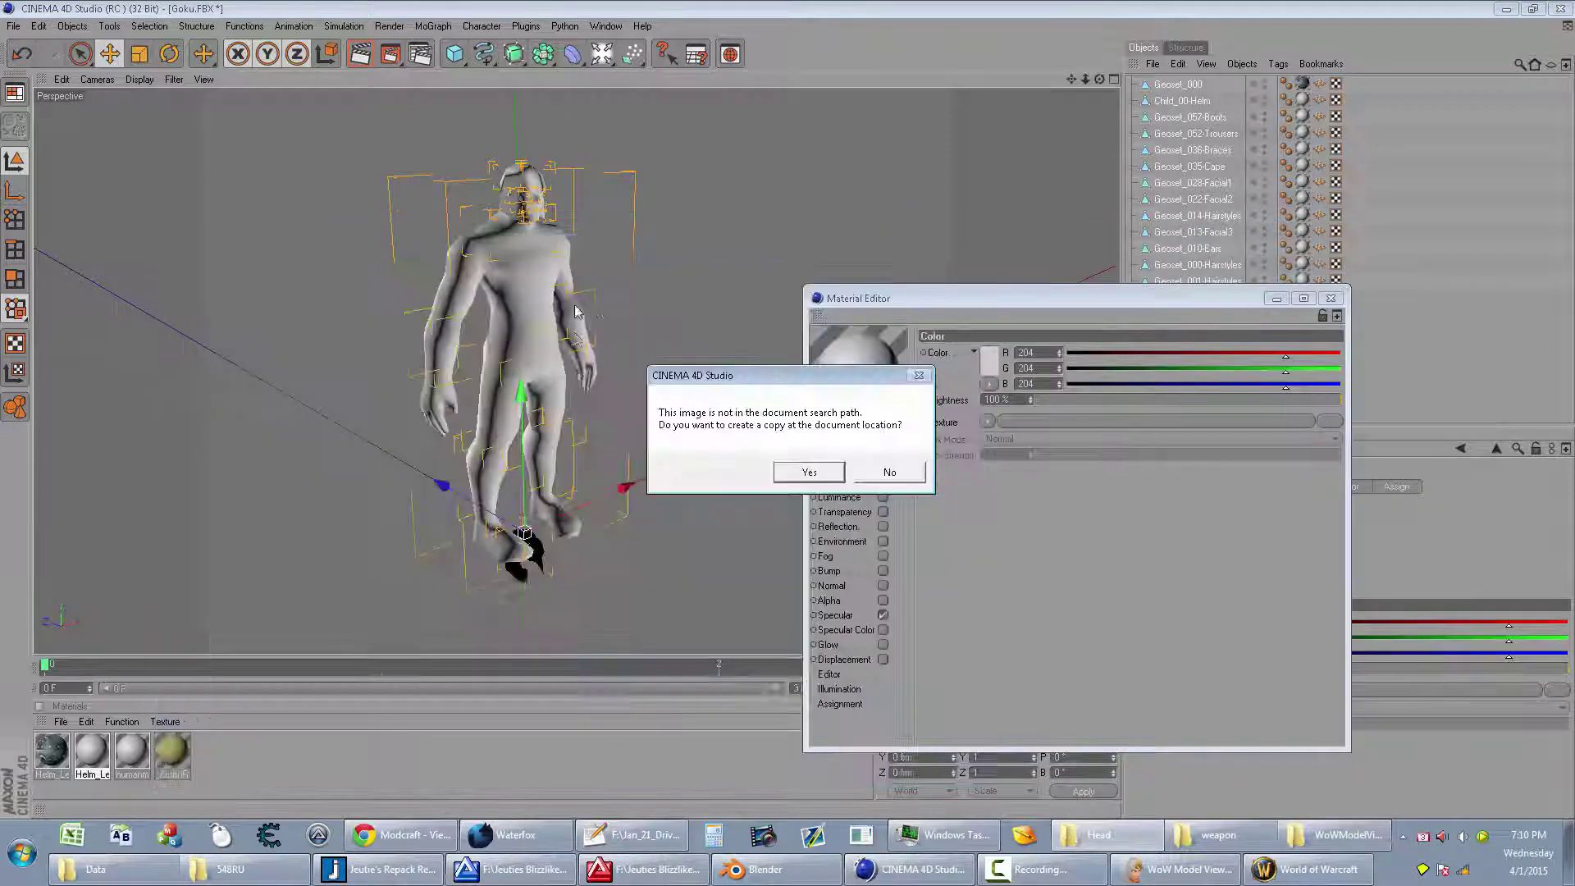
left_click(798, 478)
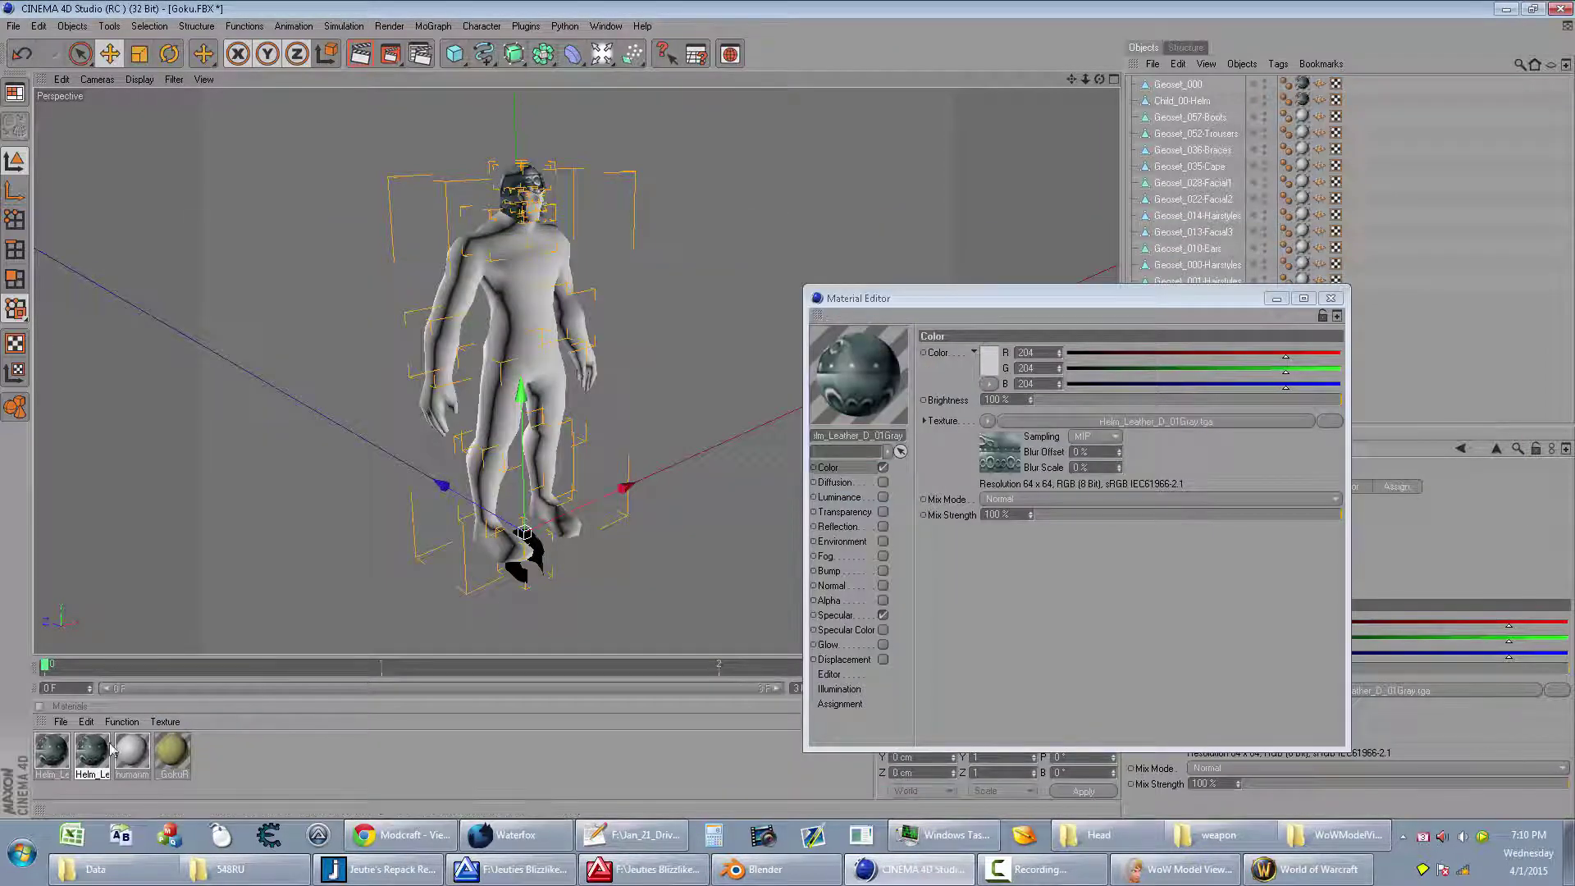
Step: Apply the same gray texture to the yellow helm material and close the editor
left_click(53, 753)
key("alt+Tab")
left_click_drag(1141, 416, 1142, 418)
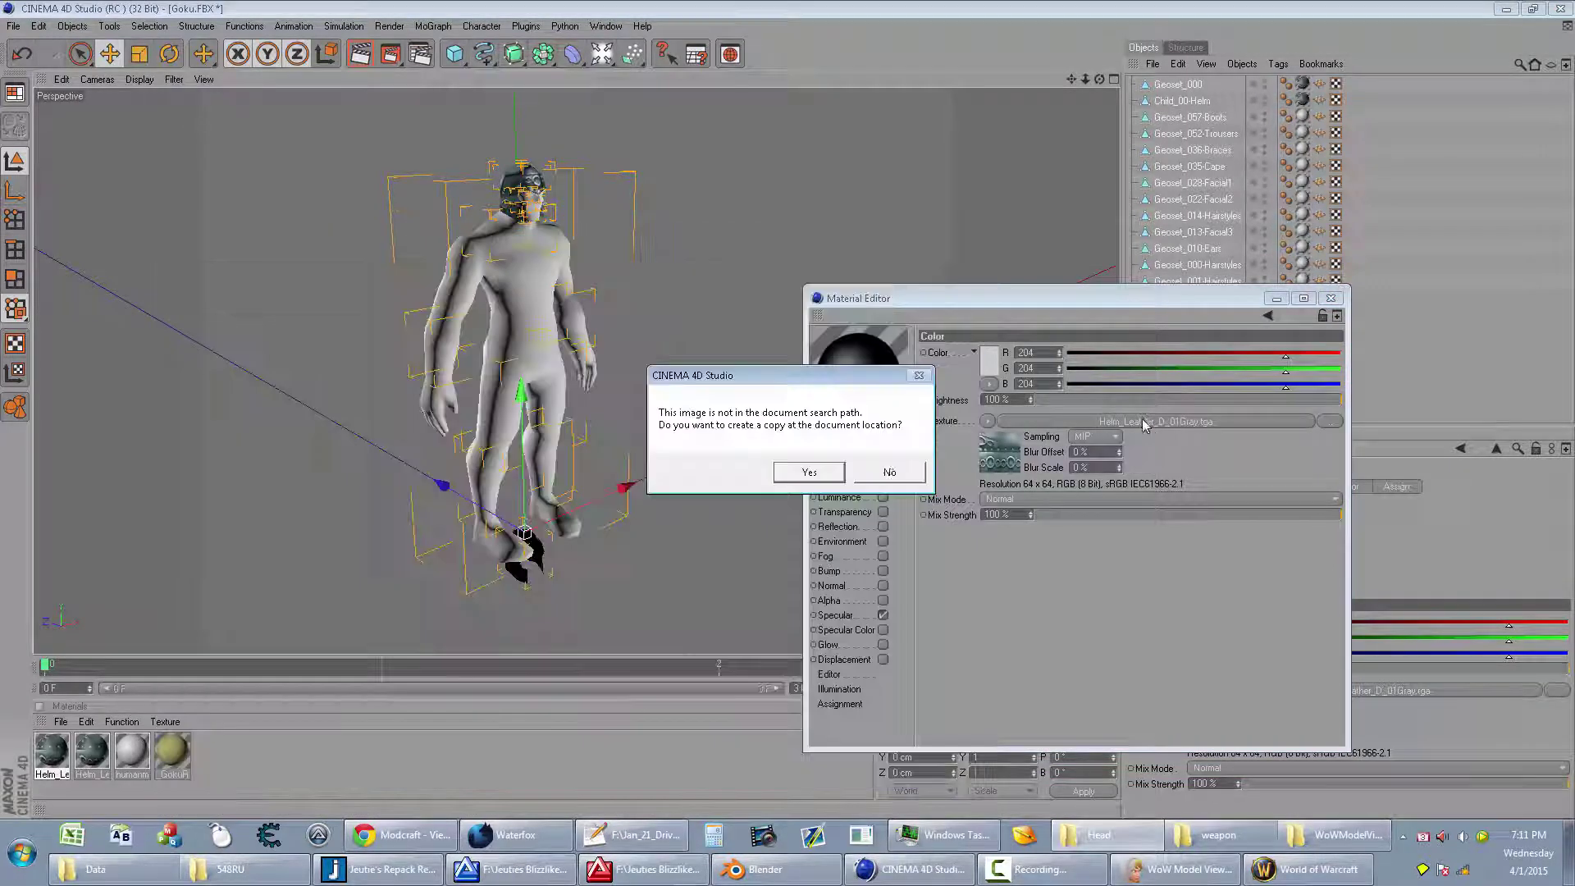
left_click(806, 469)
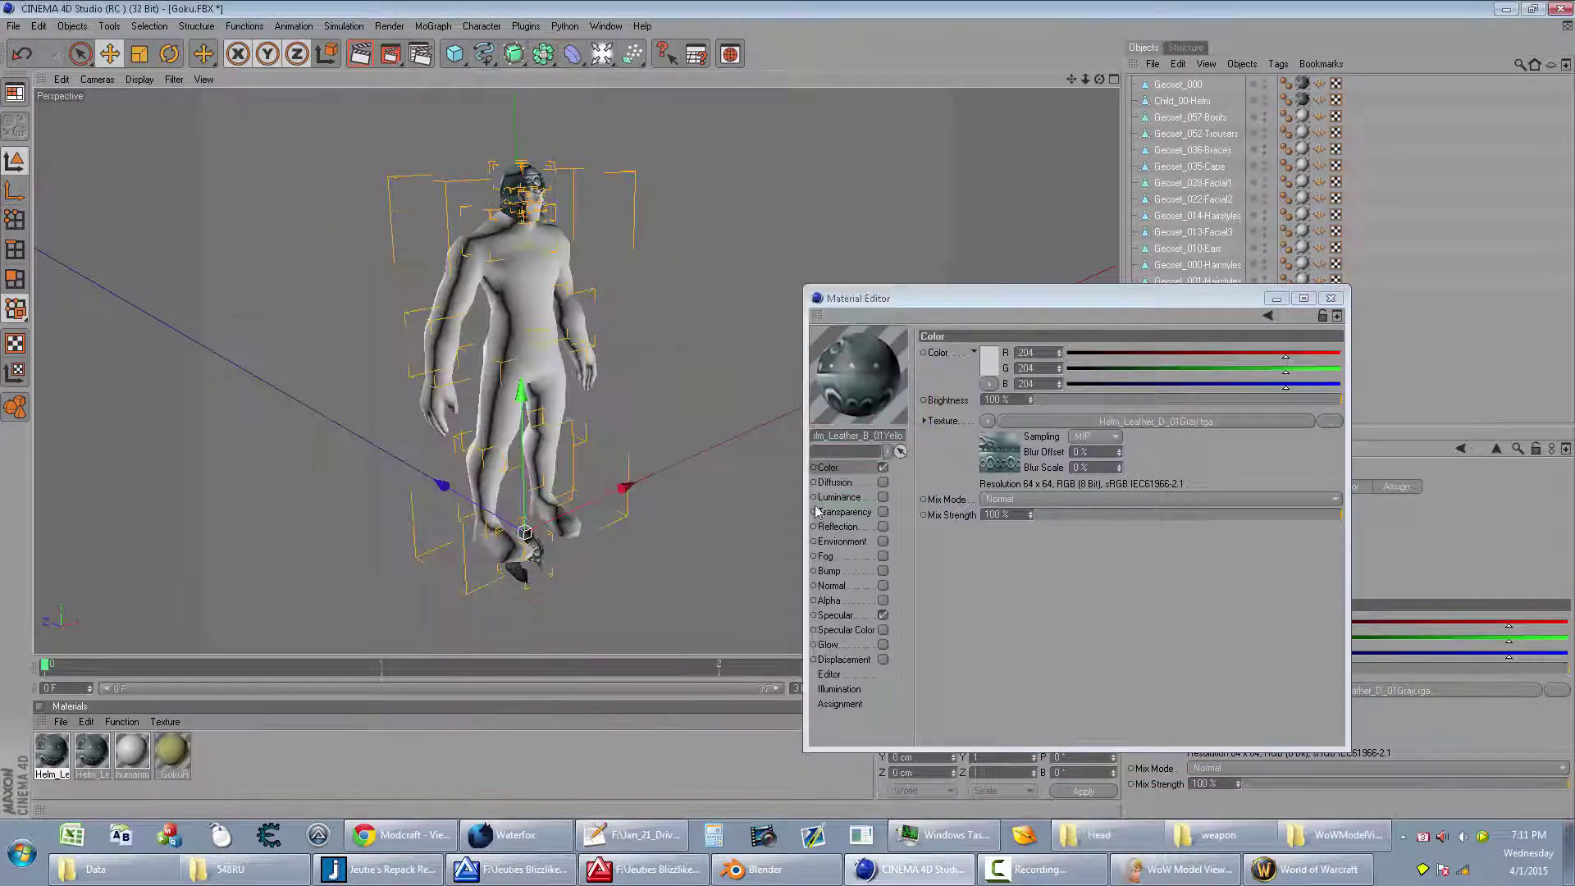
left_click(1330, 297)
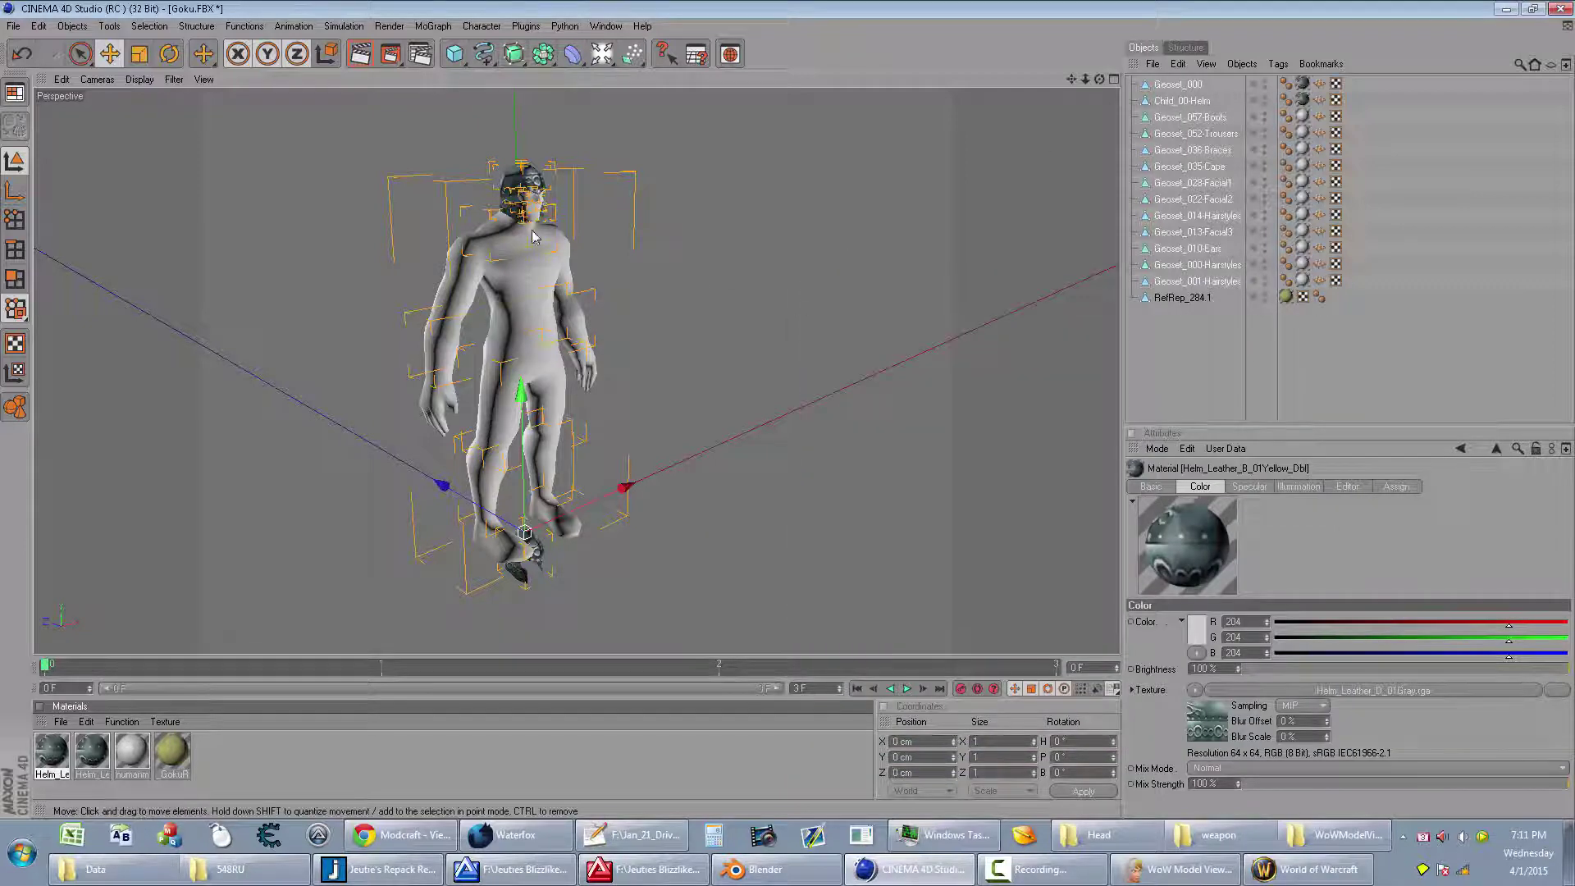
Step: Group Child_00-Helm through Geoset_001-Hairstyles under a new Null with Alt+G
left_click(518, 581)
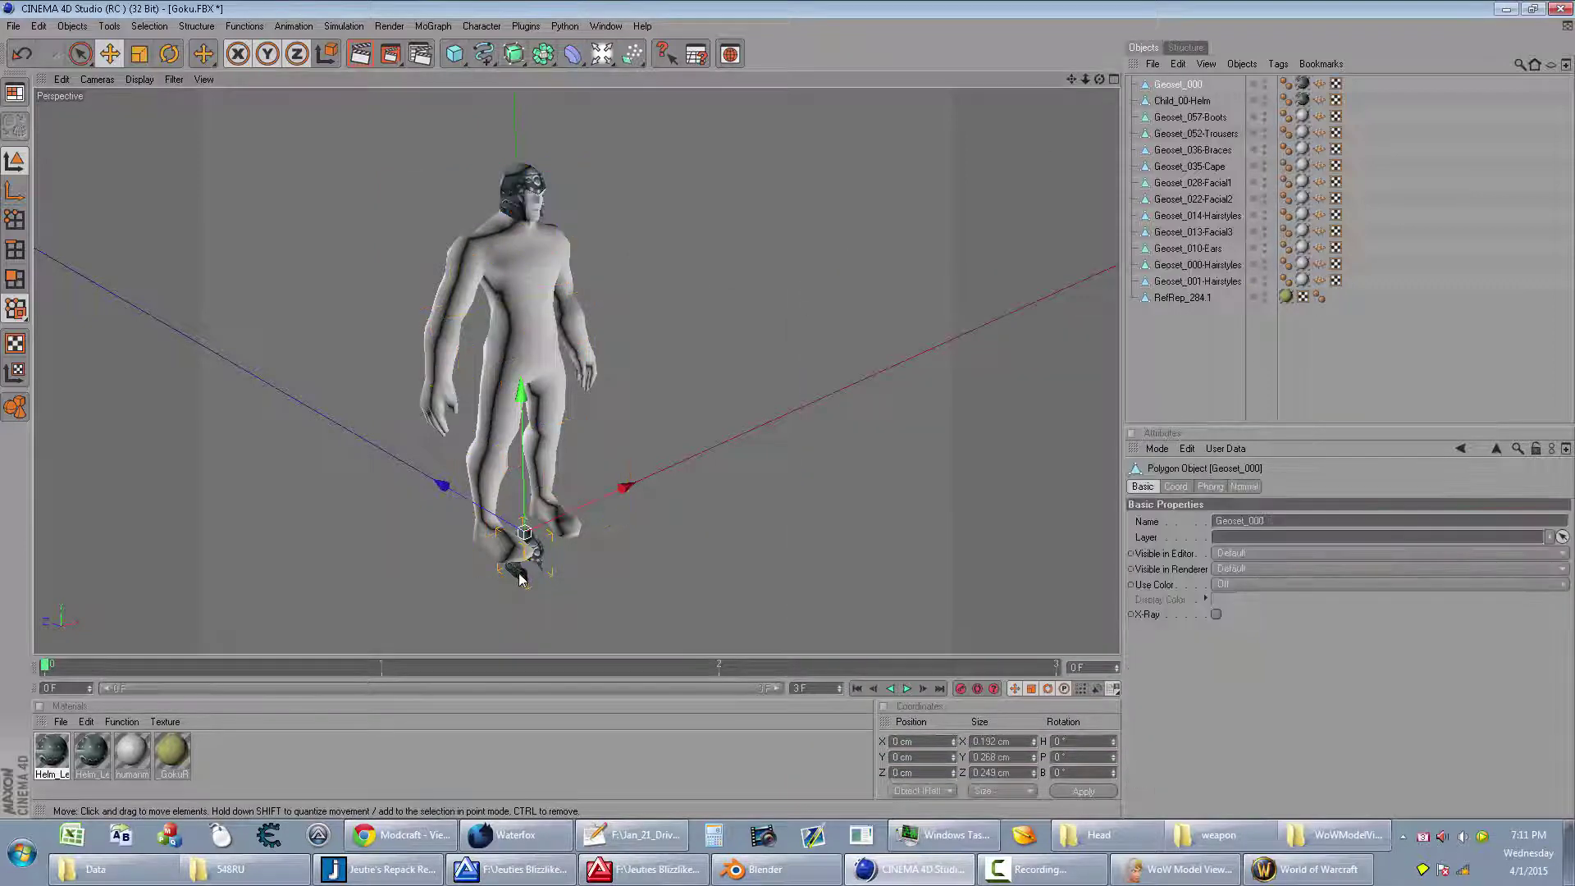
left_click(1181, 100)
left_click(1194, 280, "shift")
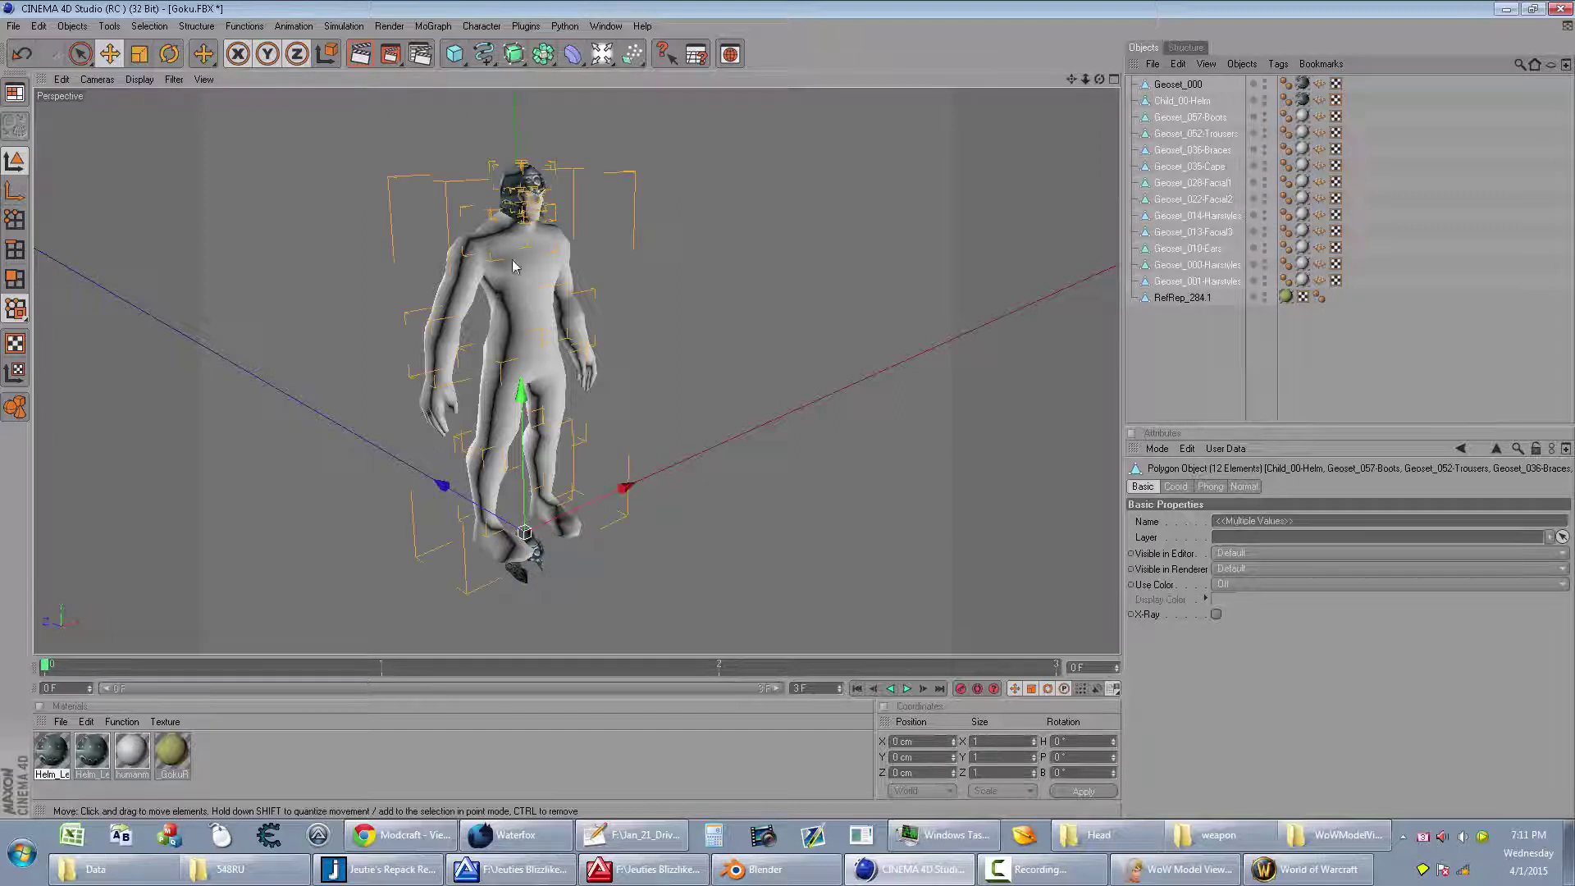
key("alt+g")
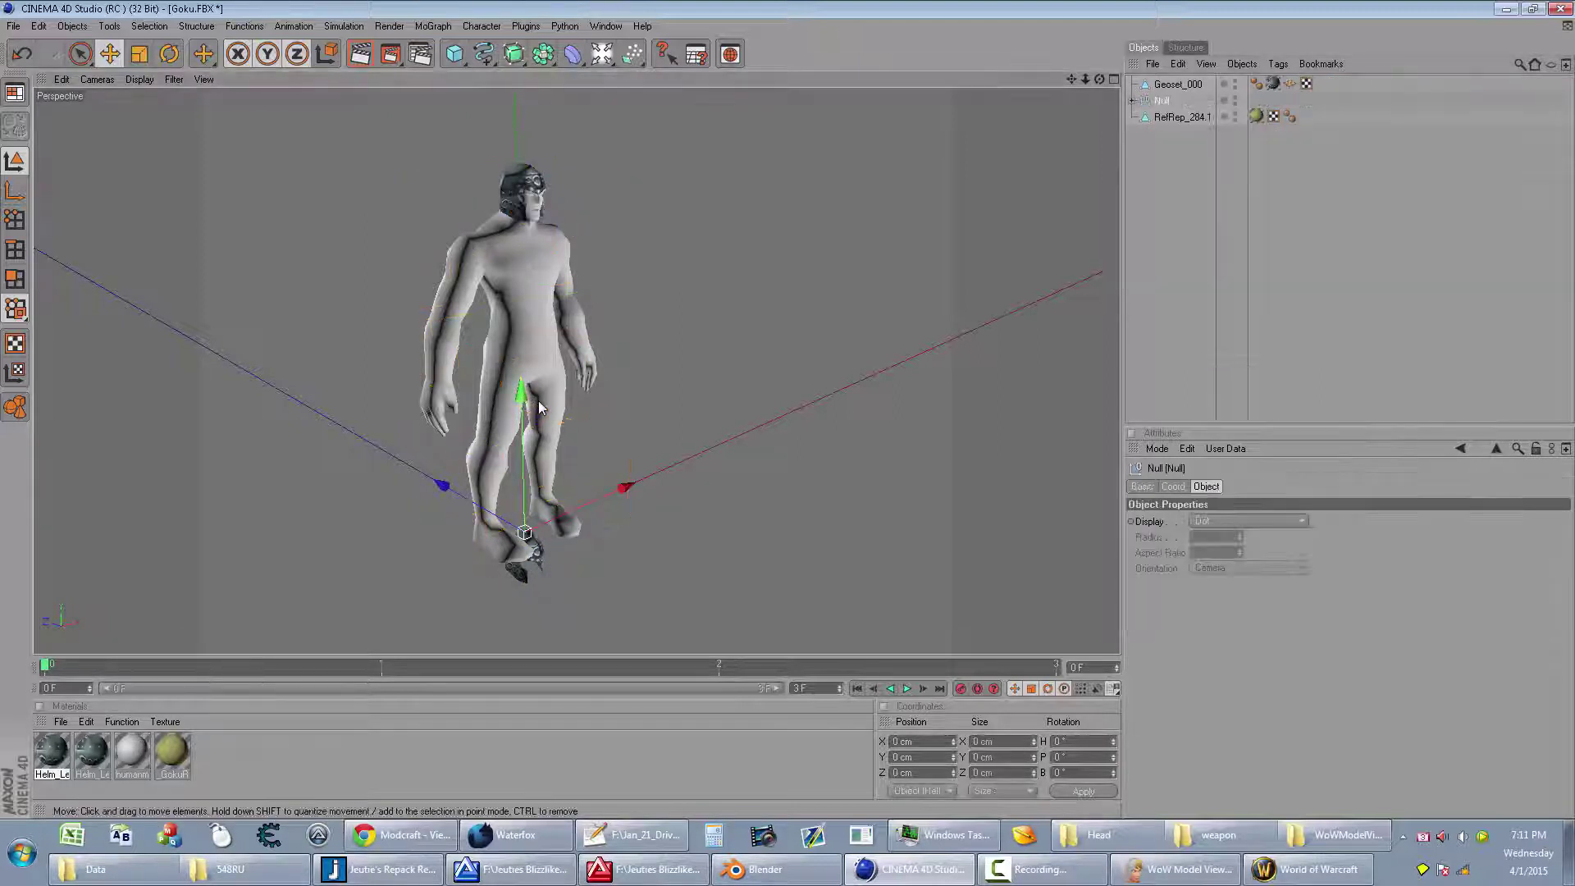
Step: Move the grouped figure along Y and Z until its head meets the helmet
left_click_drag(533, 406, 533, 640)
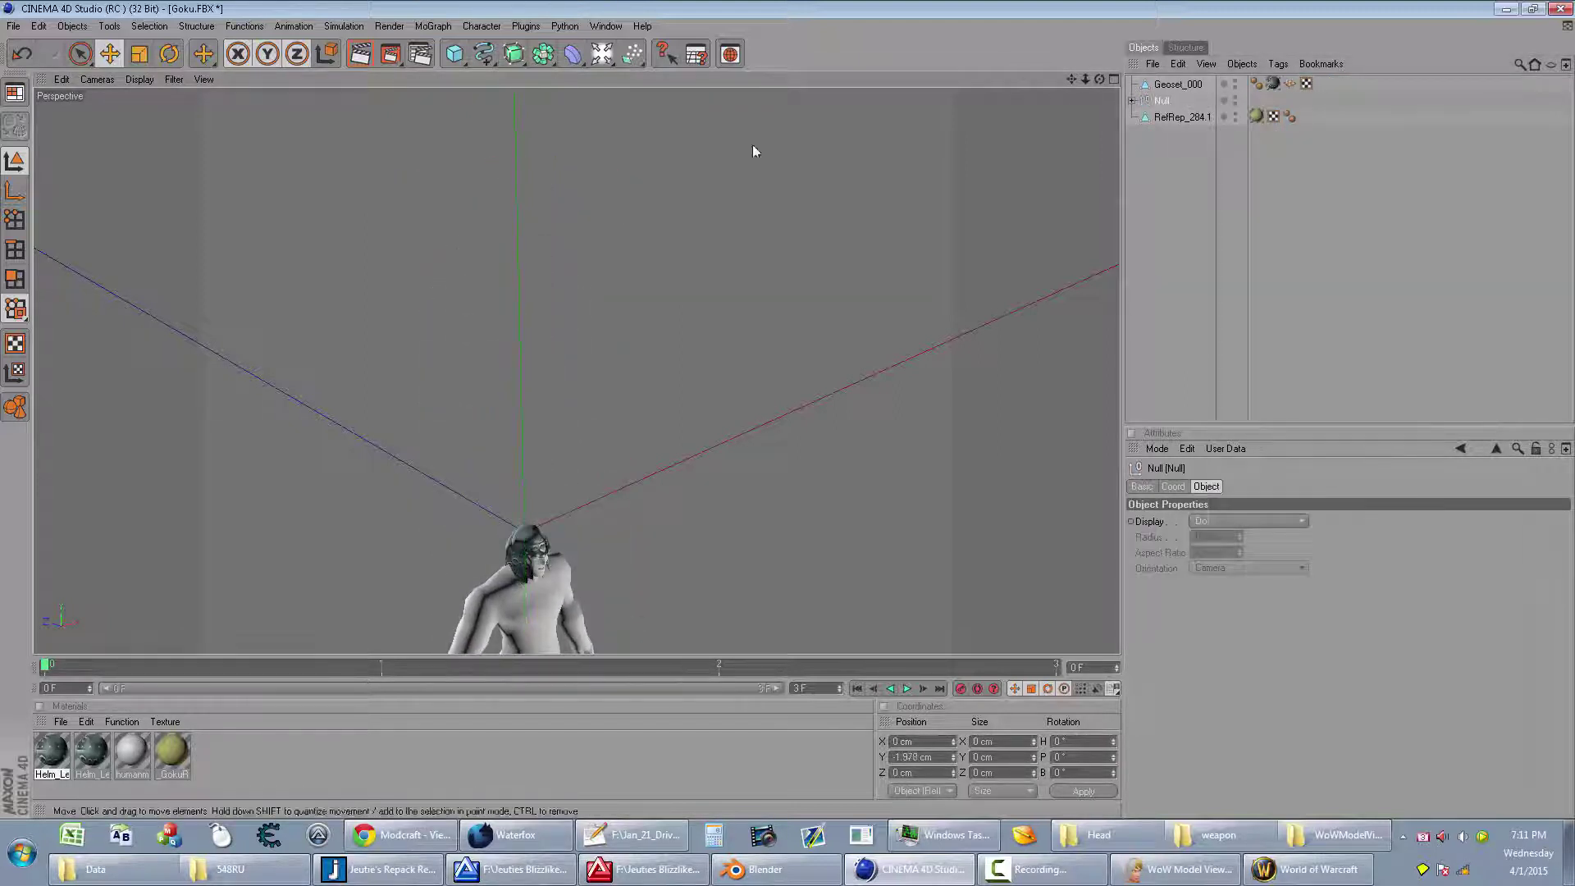
key("h")
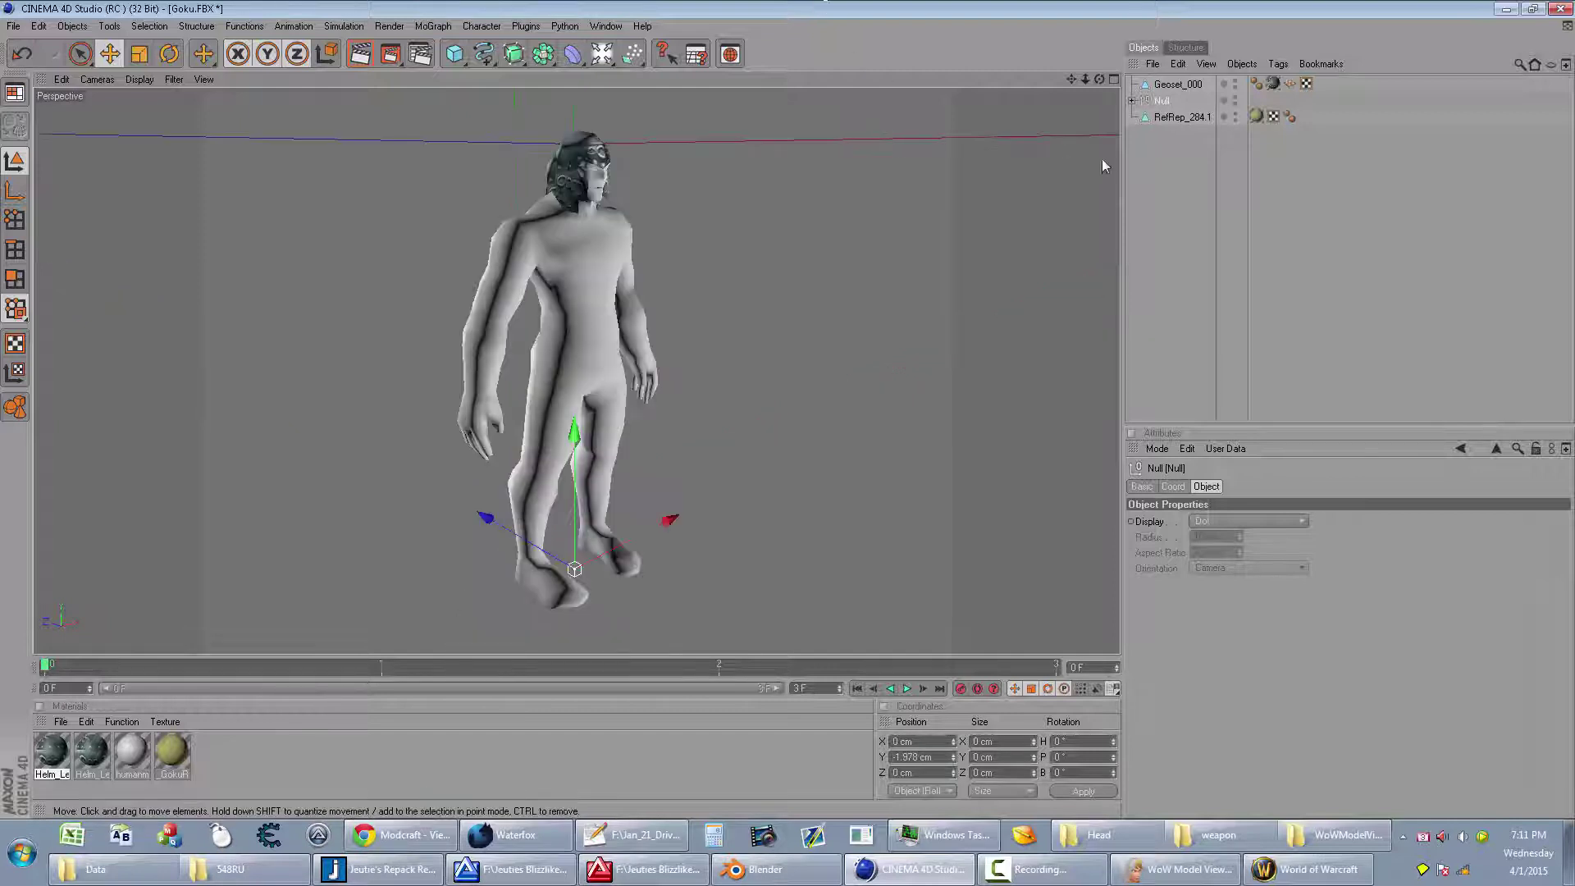
left_click_drag(1099, 147, 1027, 111, "alt")
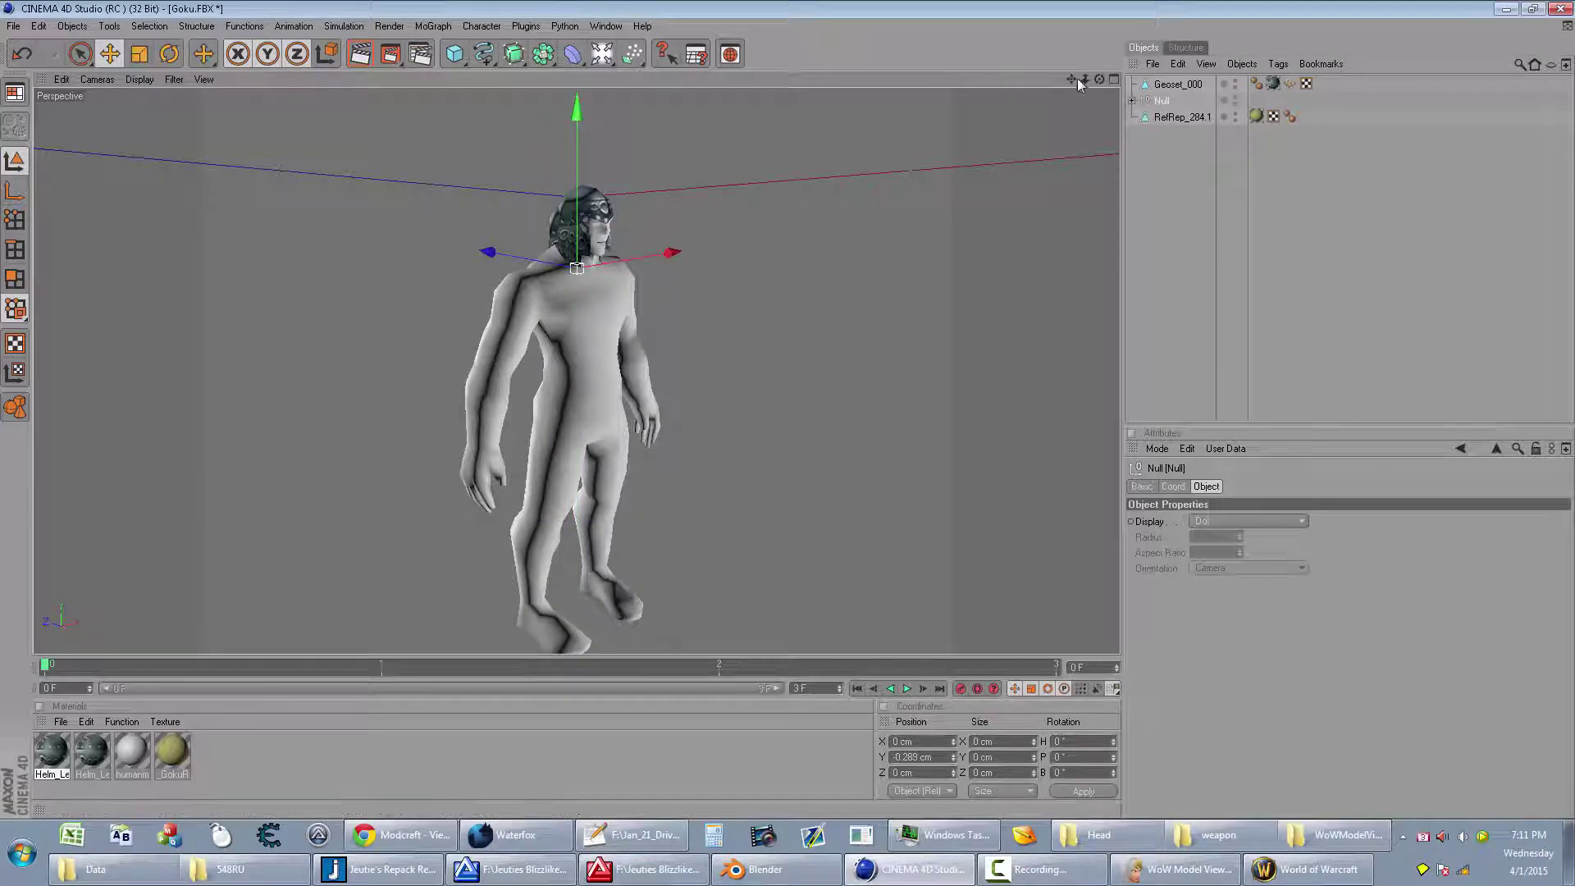
scroll(795, 313, "up", 5)
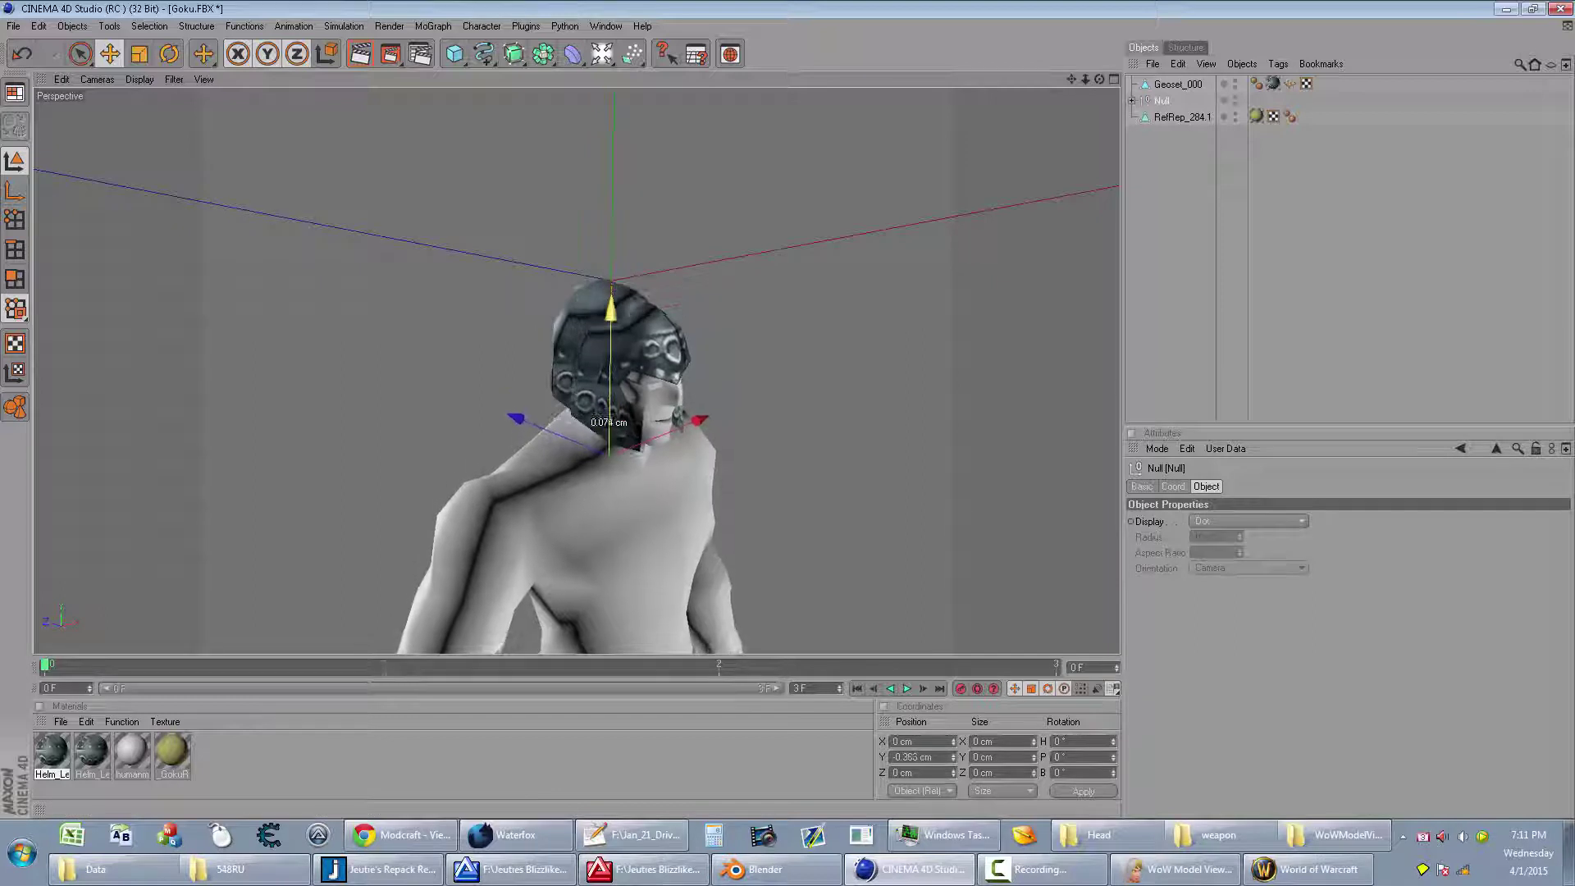
left_click_drag(609, 276, 610, 296)
left_click_drag(516, 410, 520, 412)
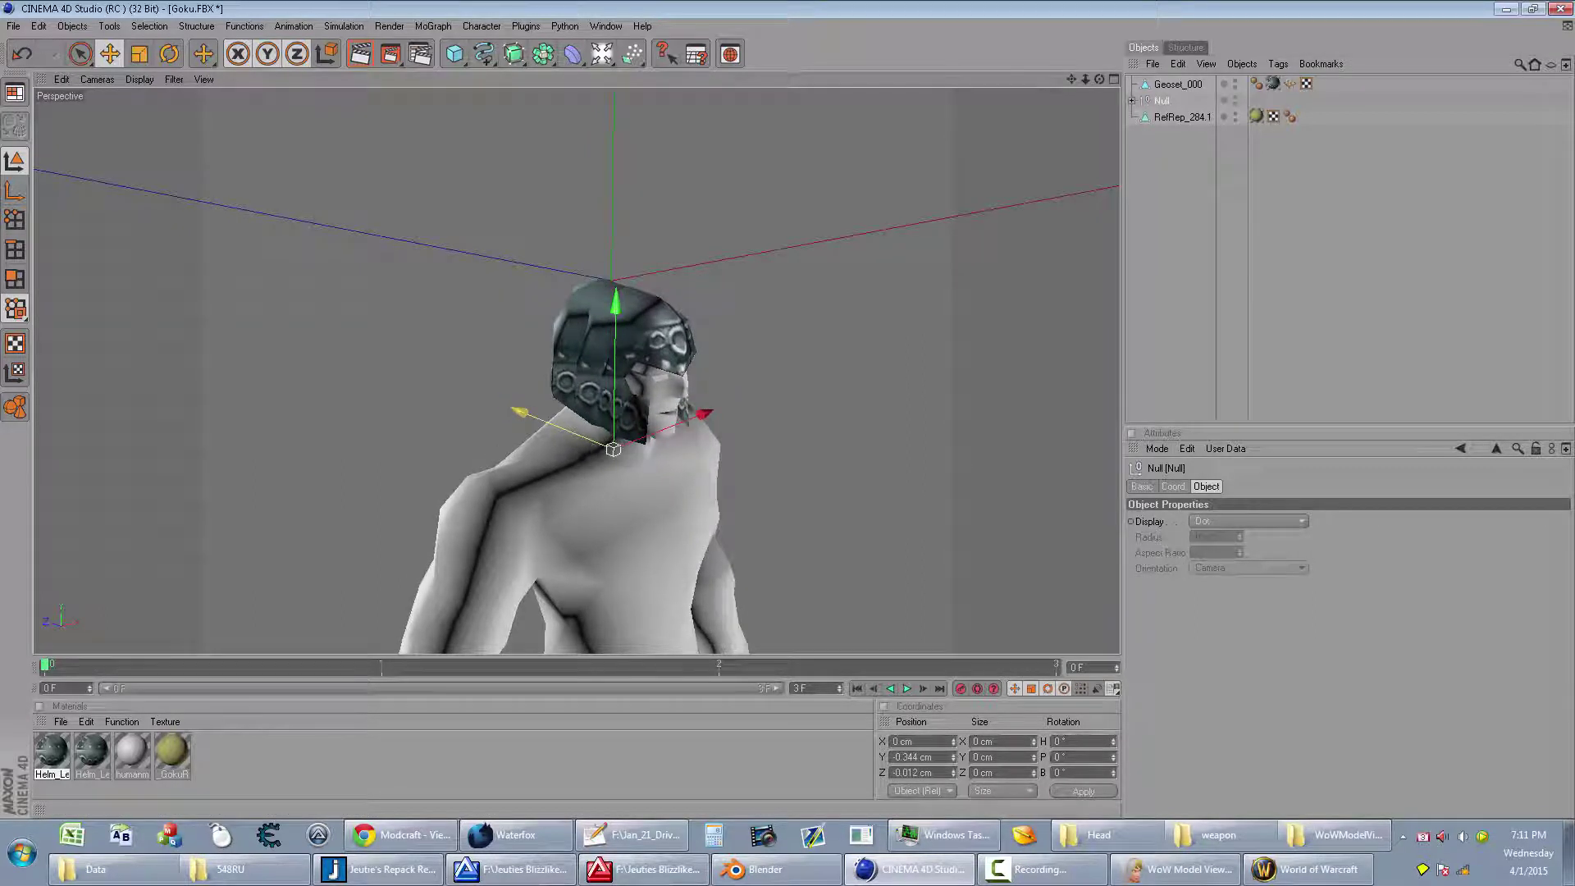
Step: Centre Child_00-Helm's axis on its geometry with Axis Center
left_click(1136, 101)
left_click(1177, 84)
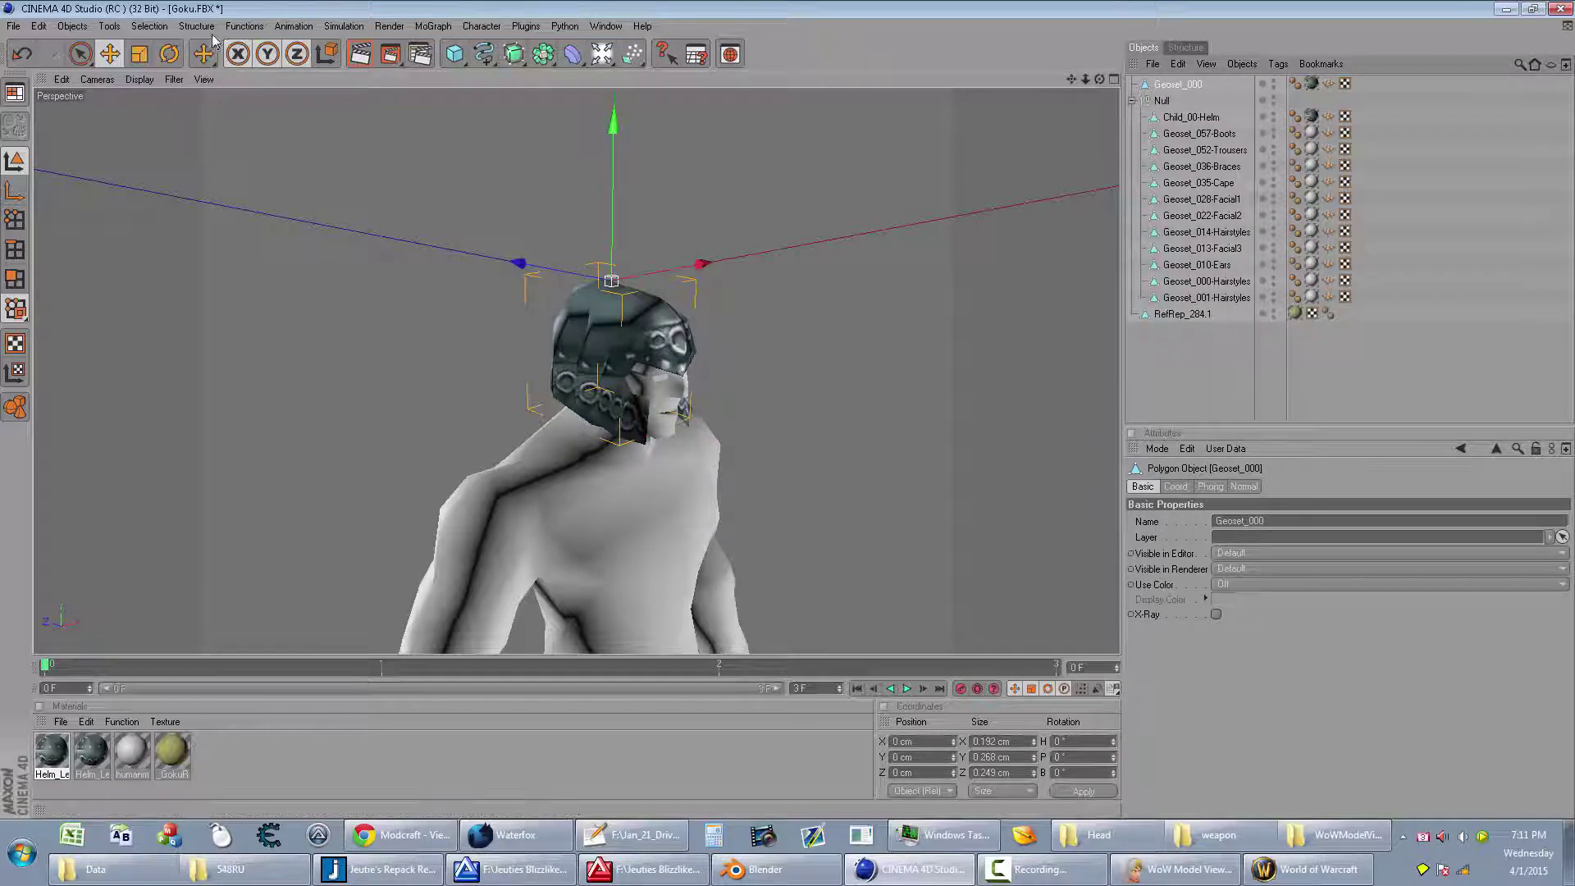
left_click(241, 27)
mouse_move(196, 27)
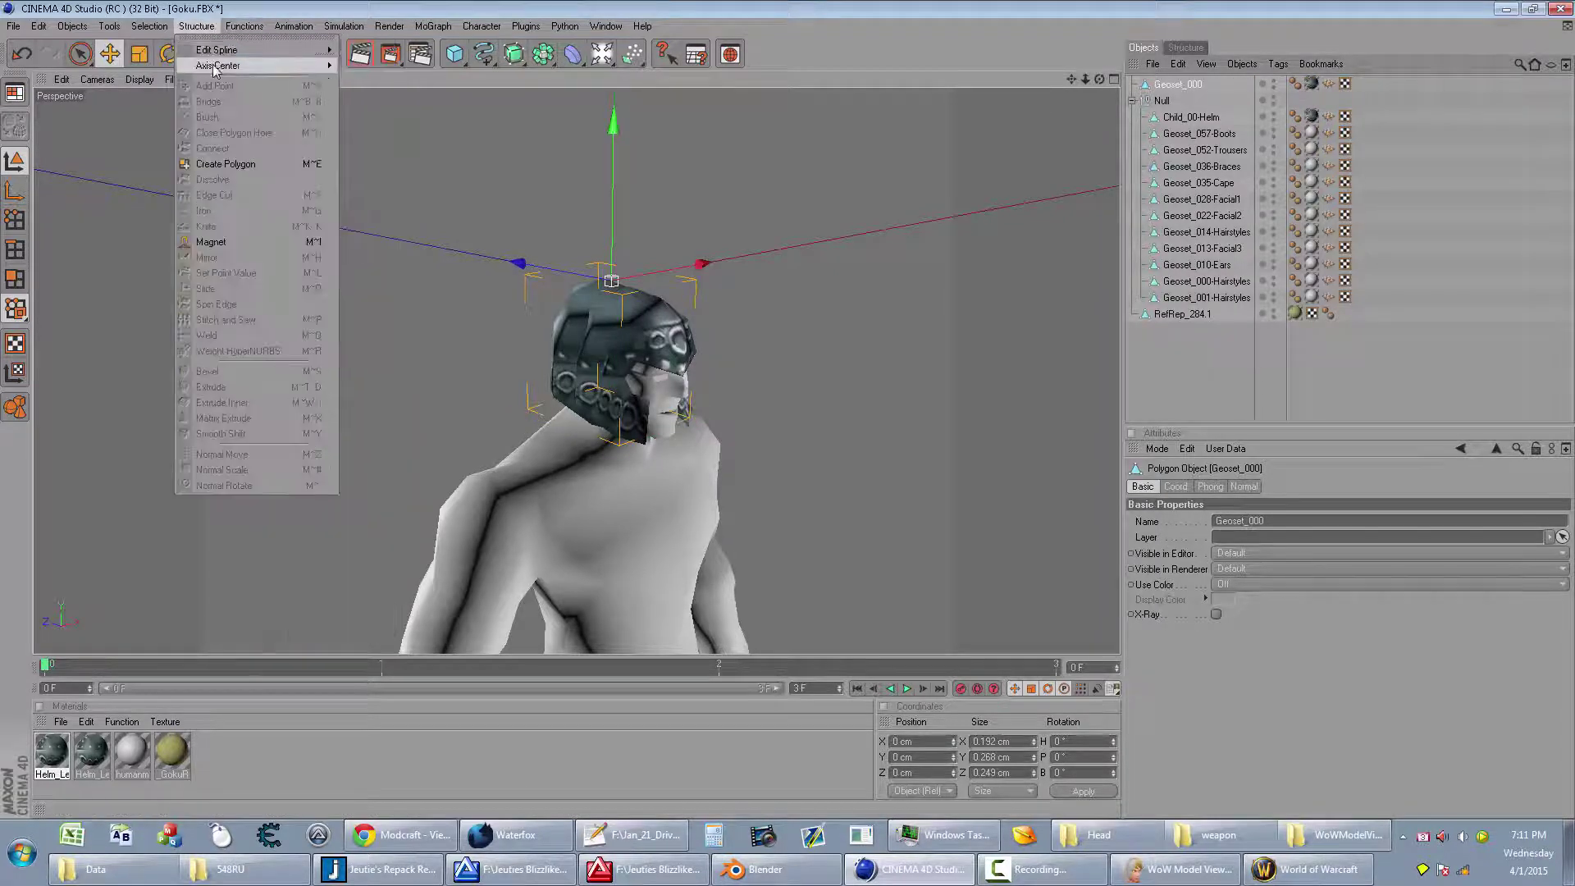
left_click(370, 72)
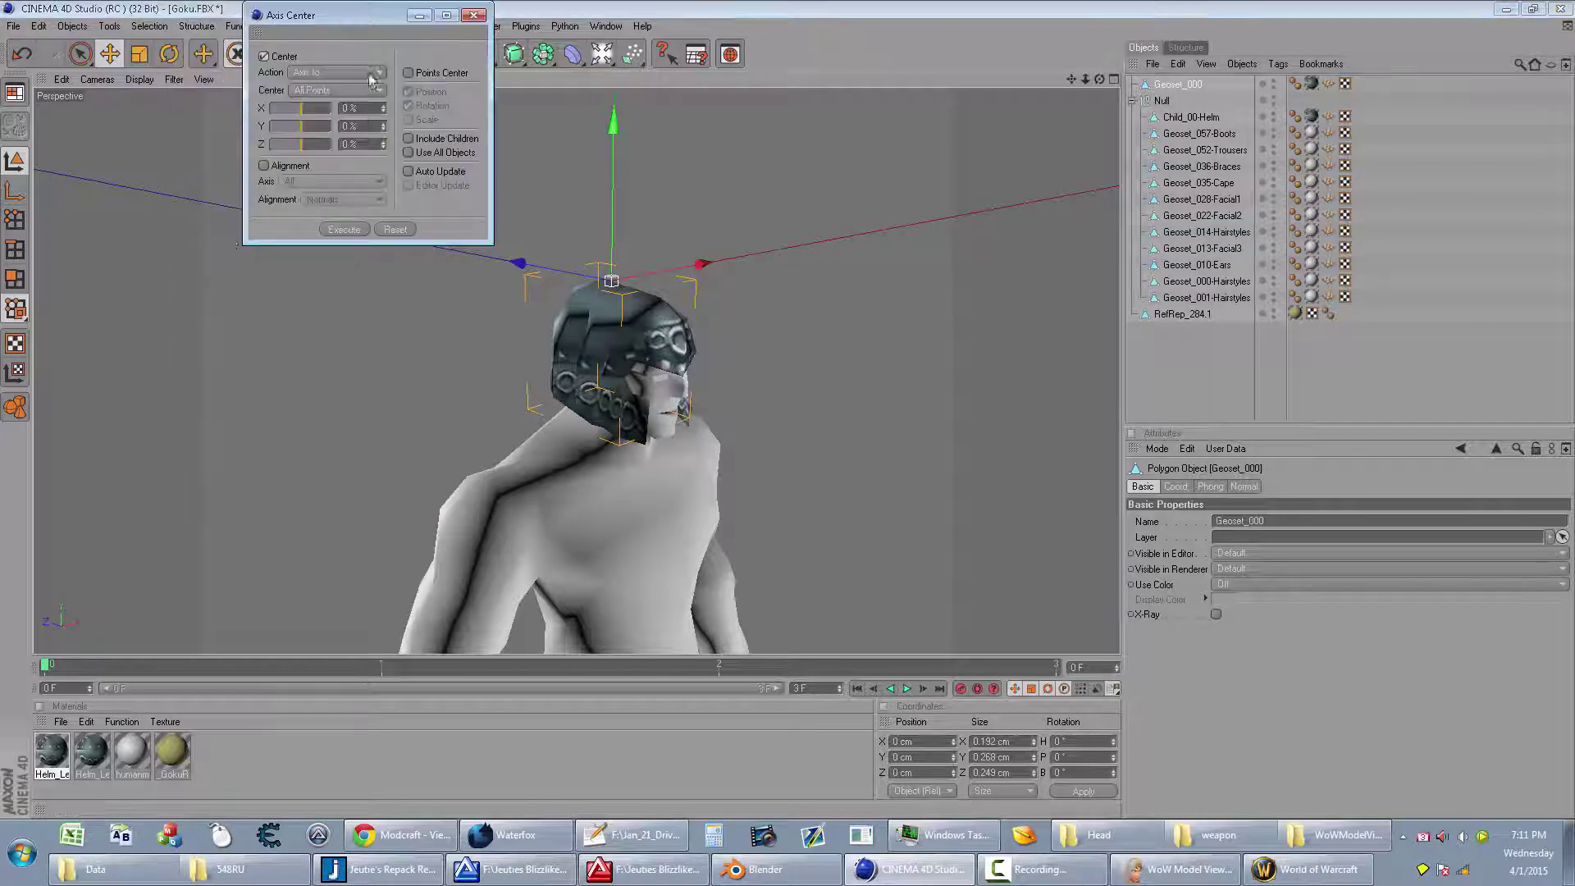
left_click(351, 230)
left_click(1192, 116)
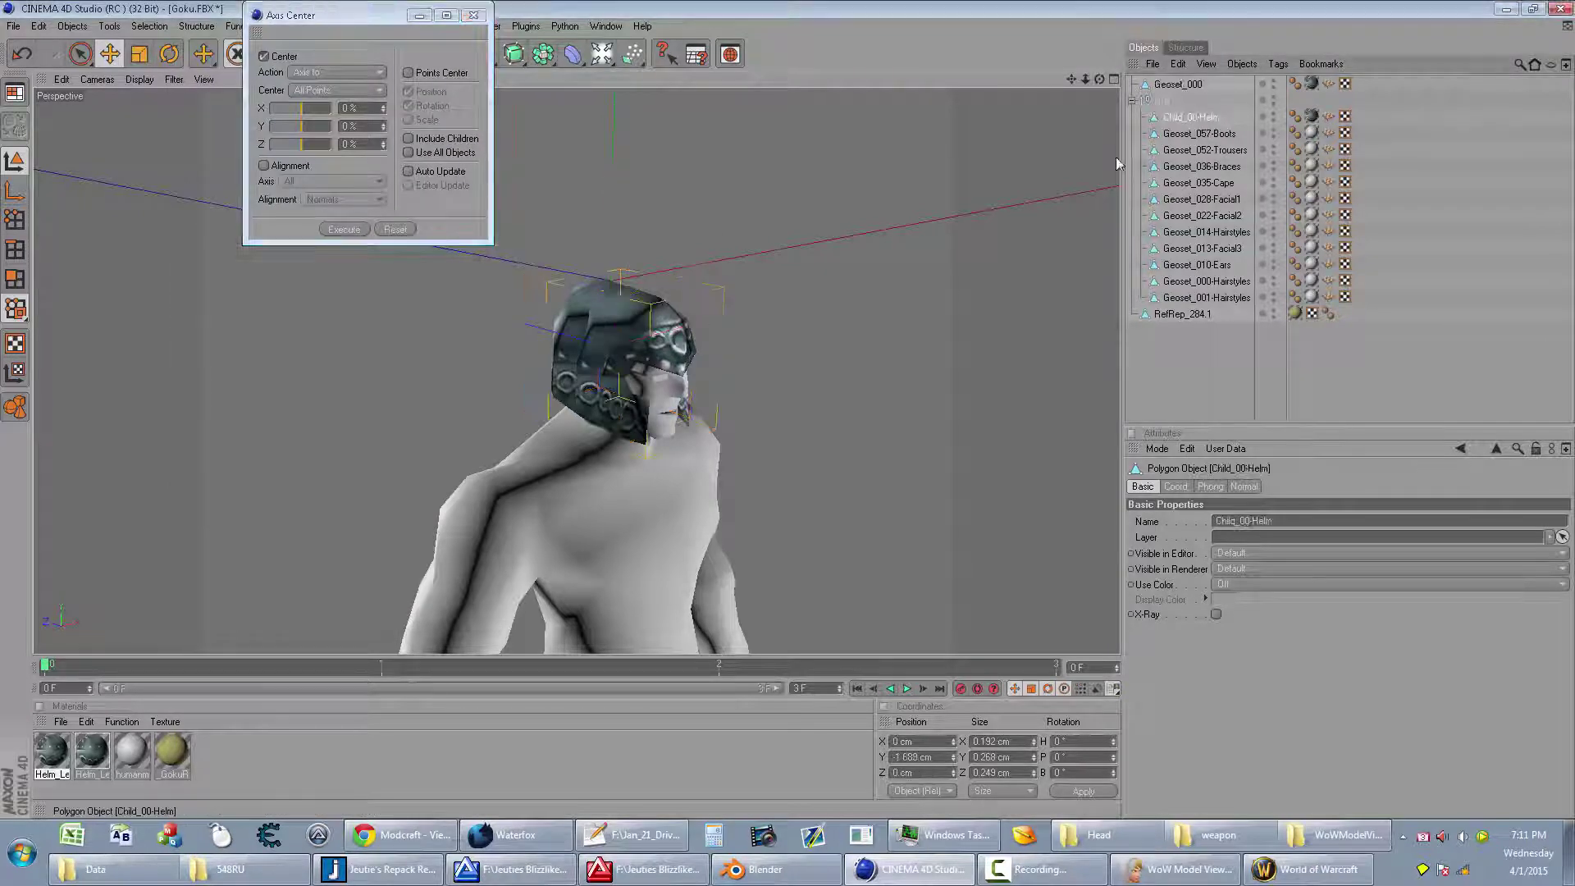
left_click(372, 233)
left_click(474, 18)
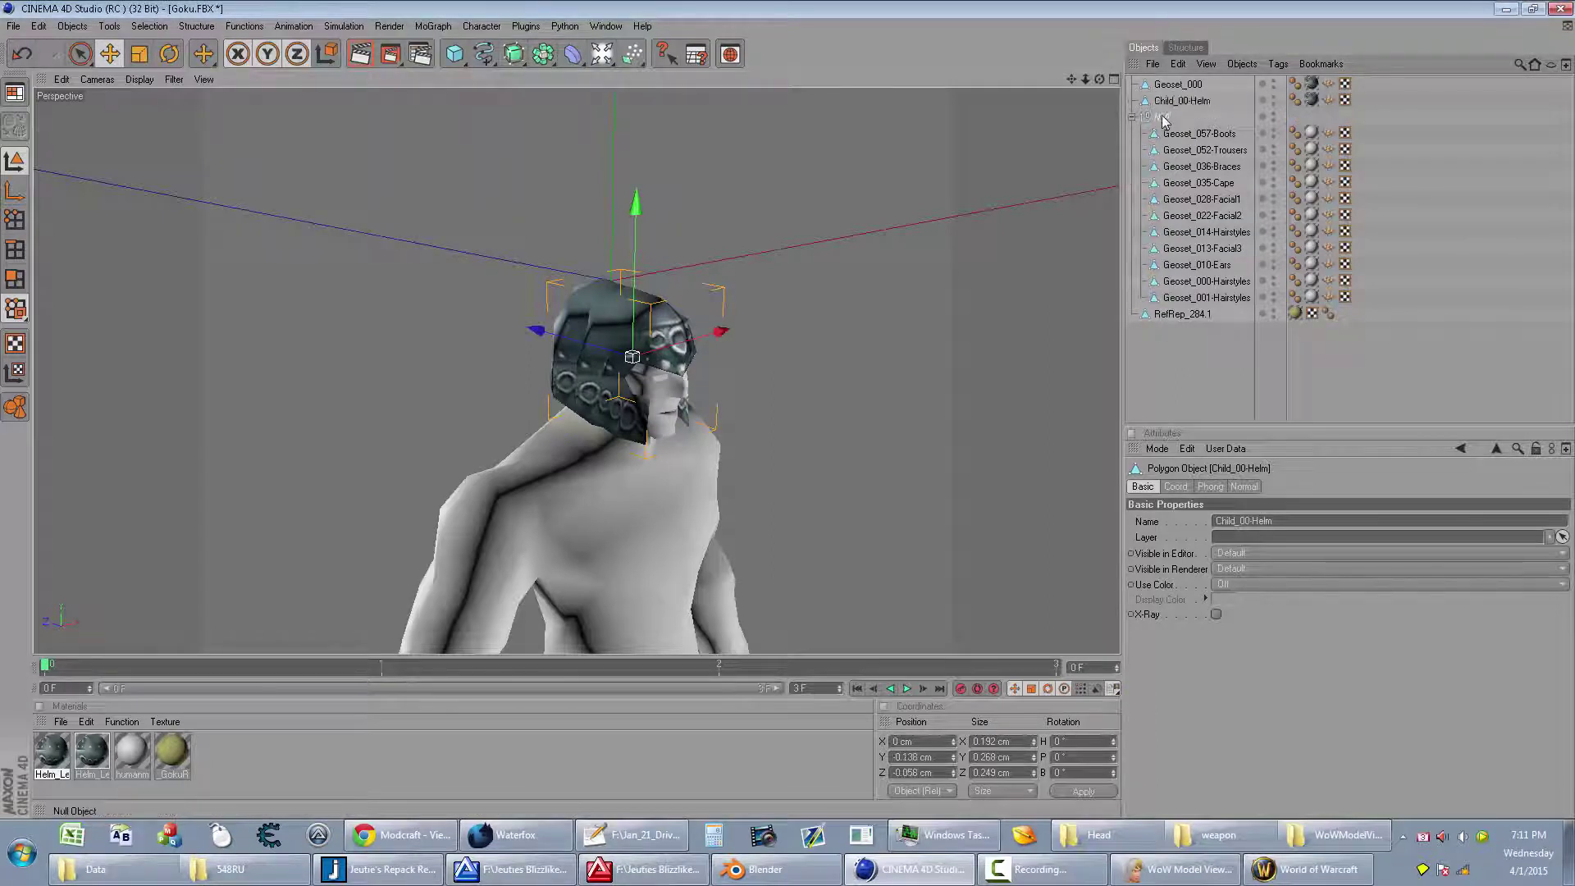
Step: Move the helmet to the top of the hierarchy and zero its Y and Z positions
left_click_drag(1192, 117, 1178, 92)
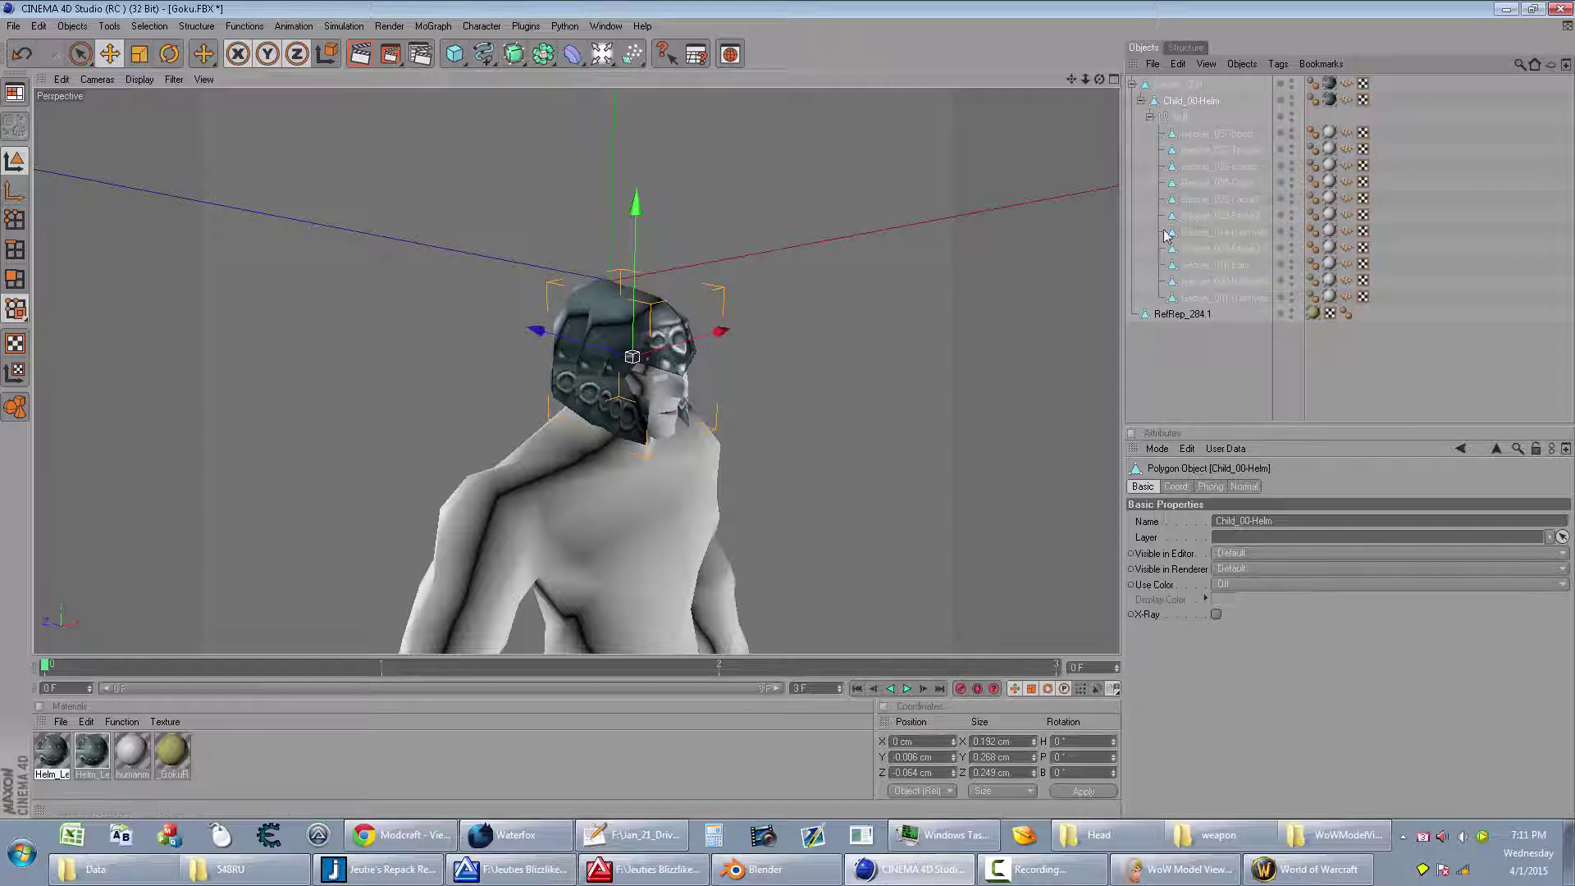
left_click(1141, 100)
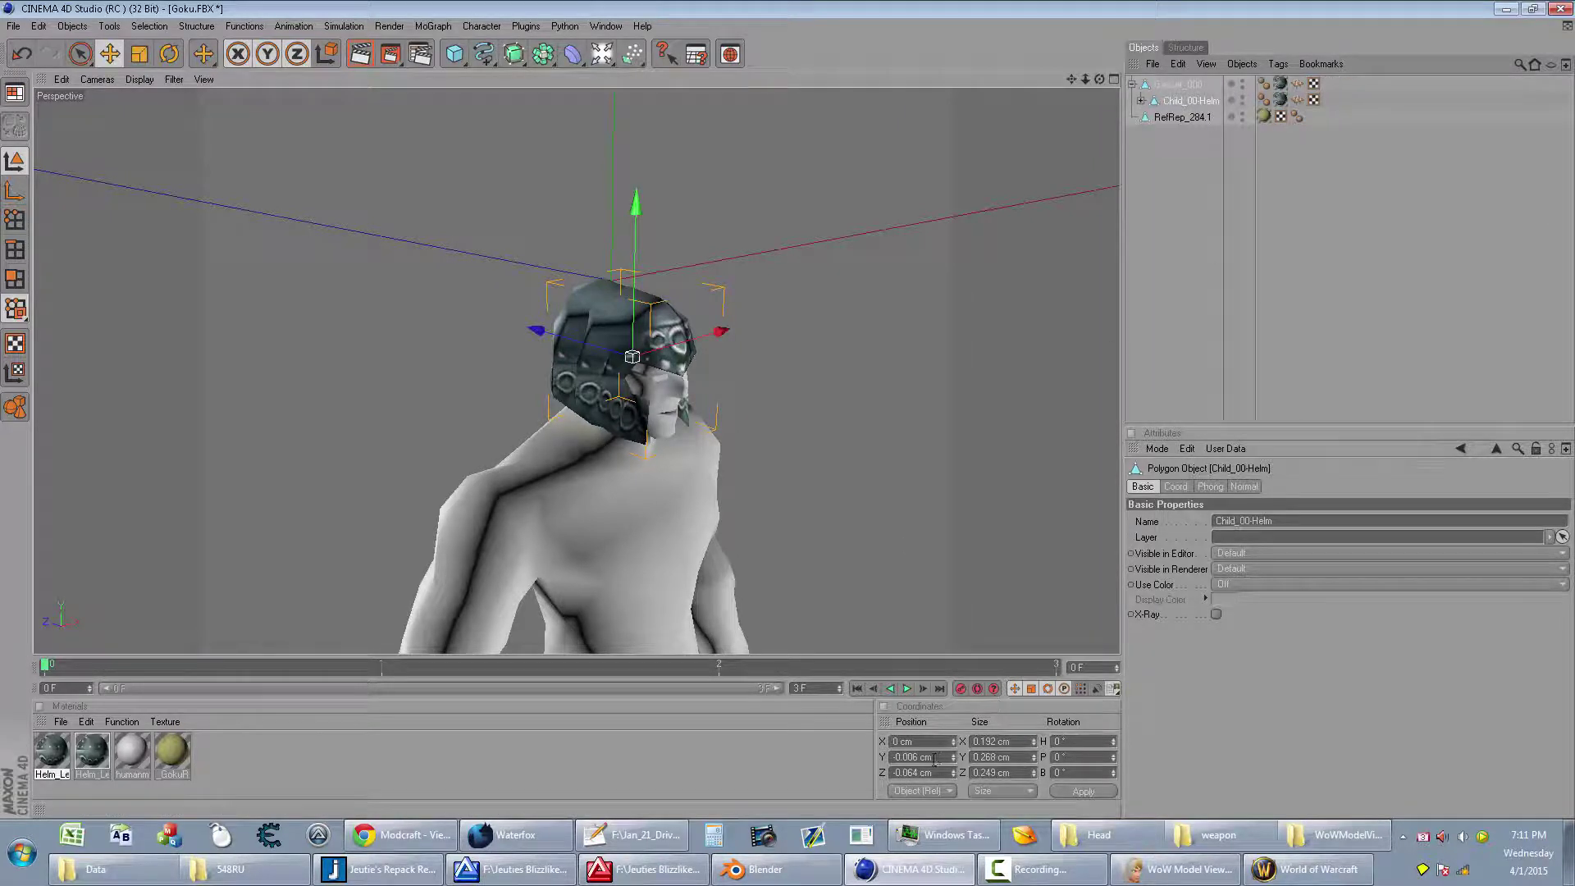
type("0")
key("Tab")
type("0")
key("Return")
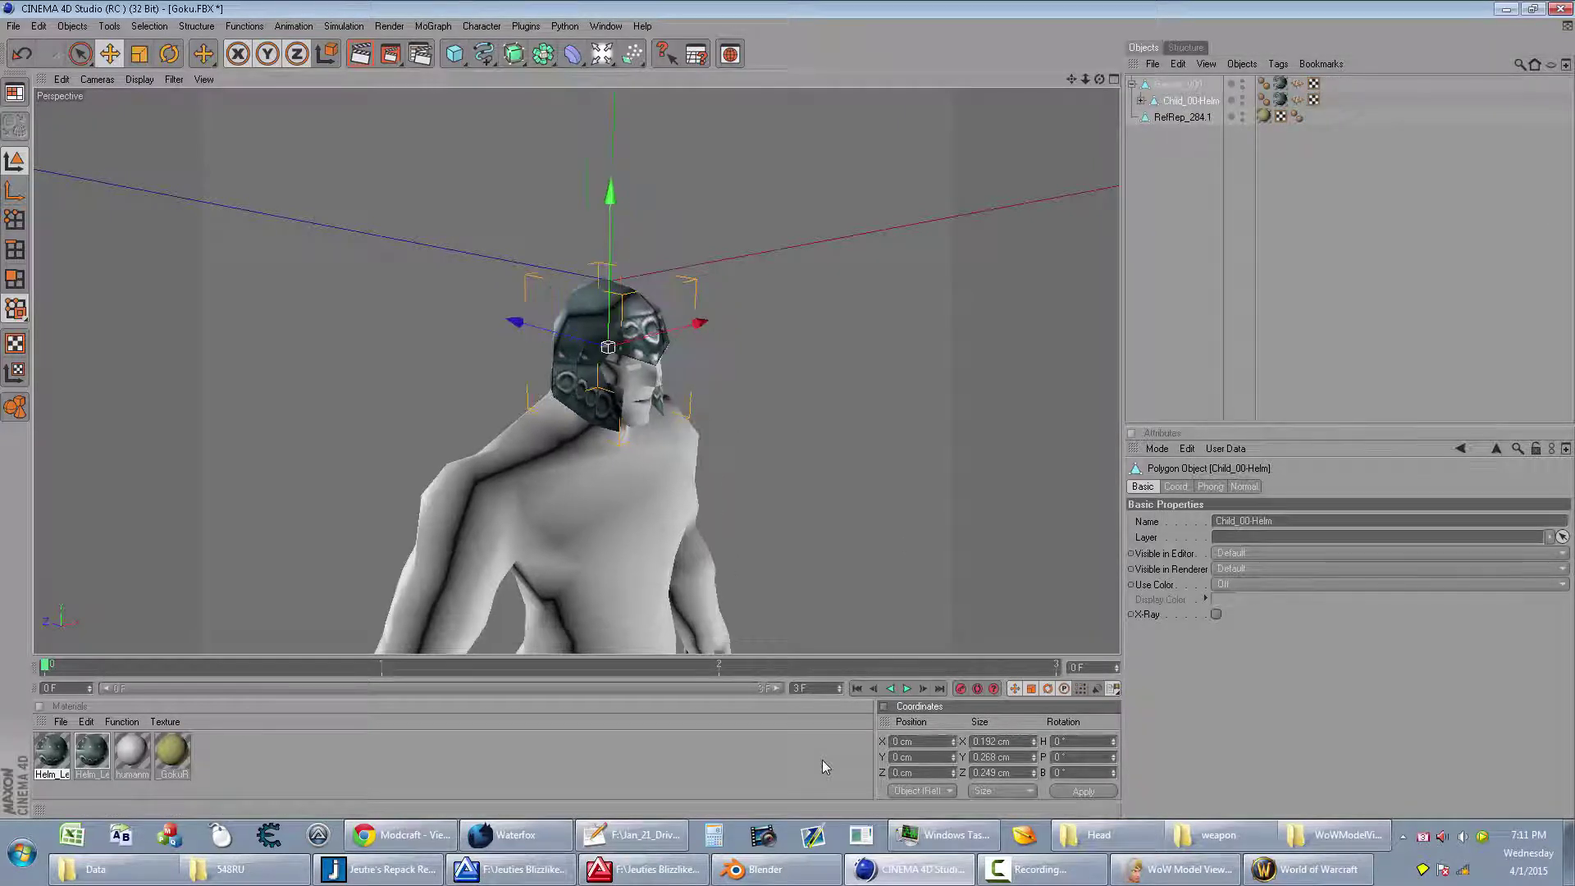
left_click_drag(1185, 106, 1194, 115)
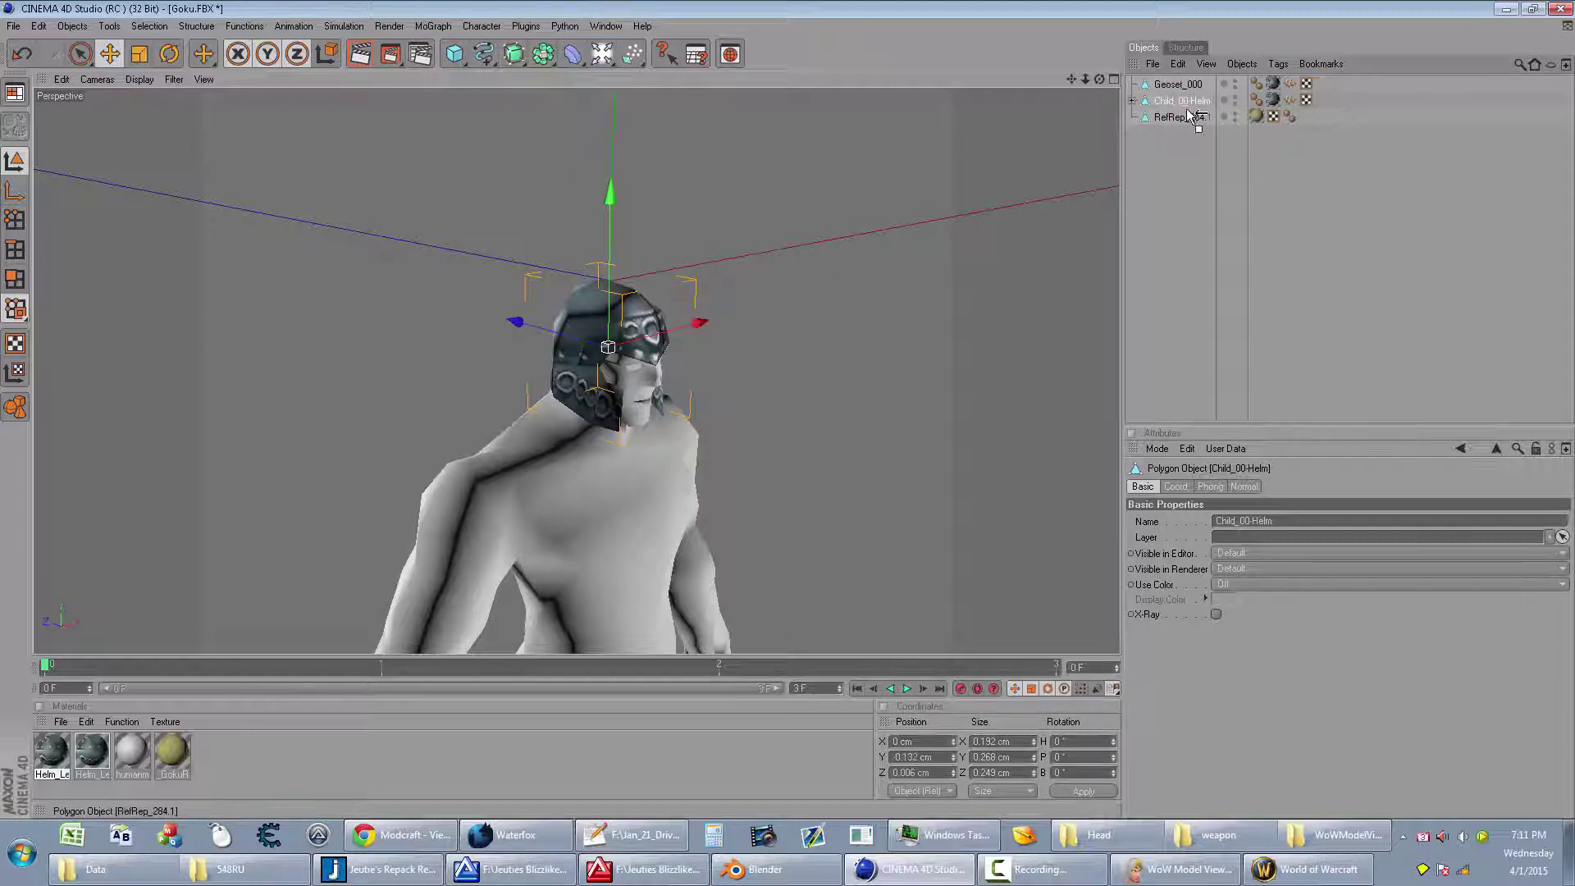
Step: Move the Null group back to the top level and hide Geoset_000 in the viewport
left_click(1134, 102)
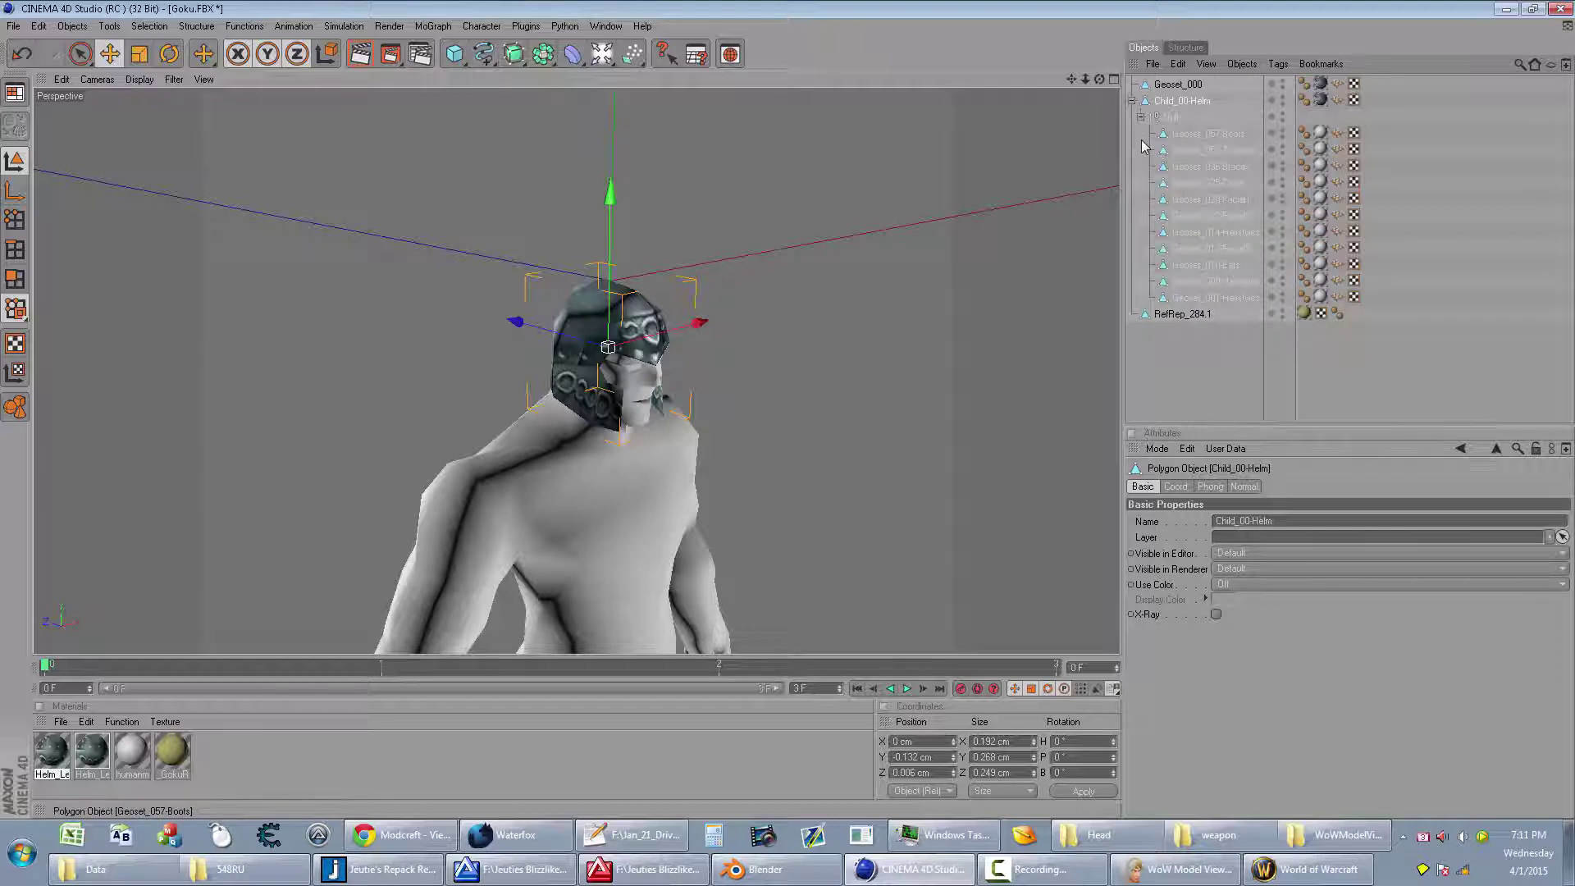
left_click(1189, 85)
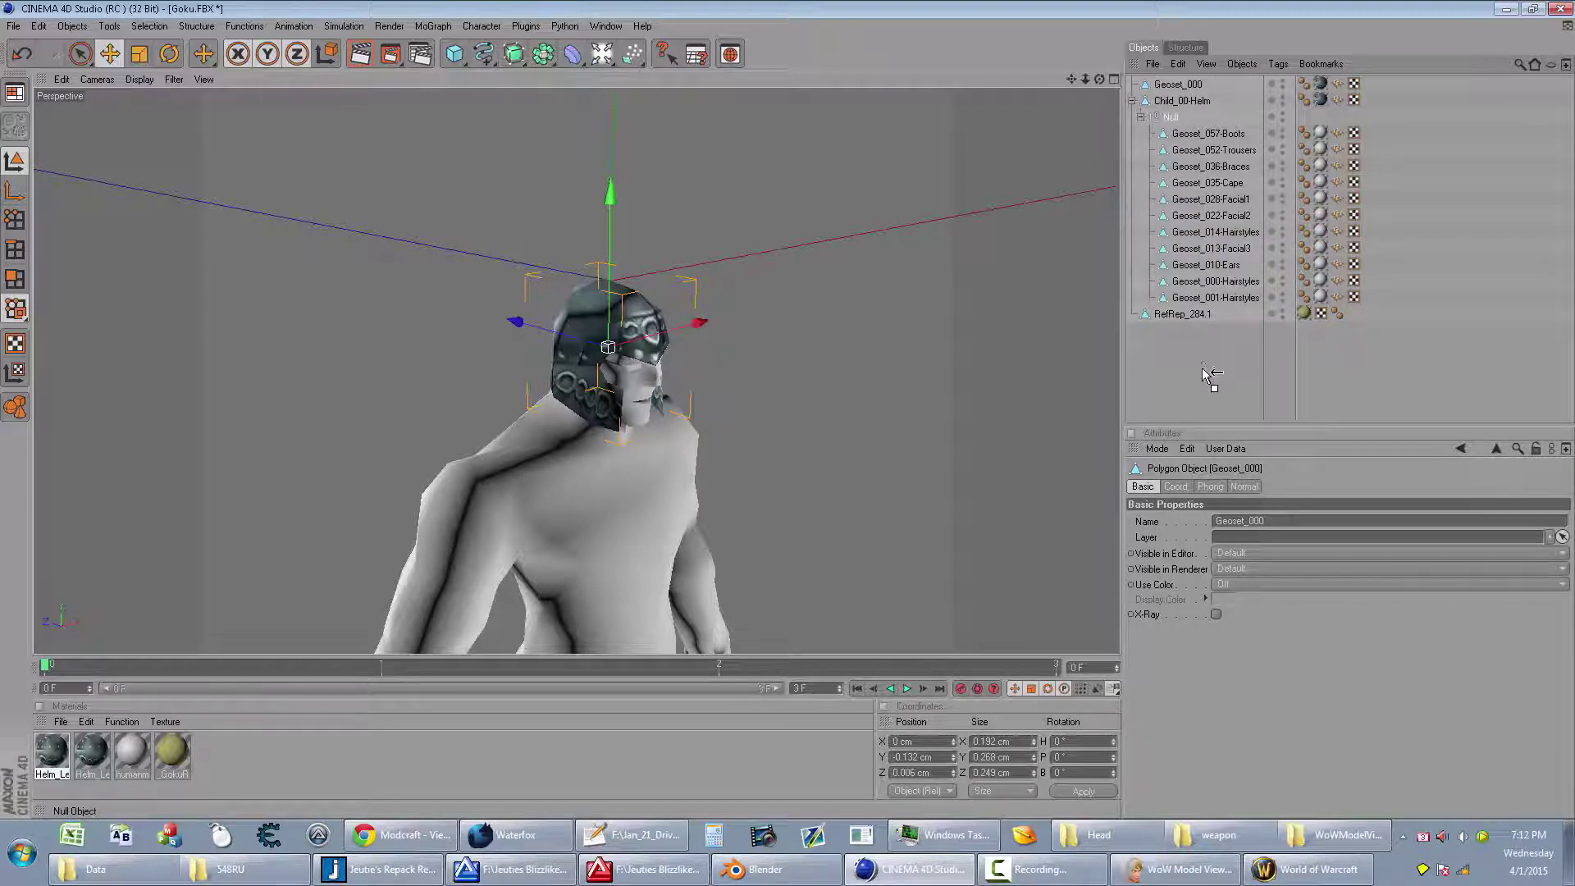
left_click_drag(1212, 378, 1213, 380)
left_click(1273, 81)
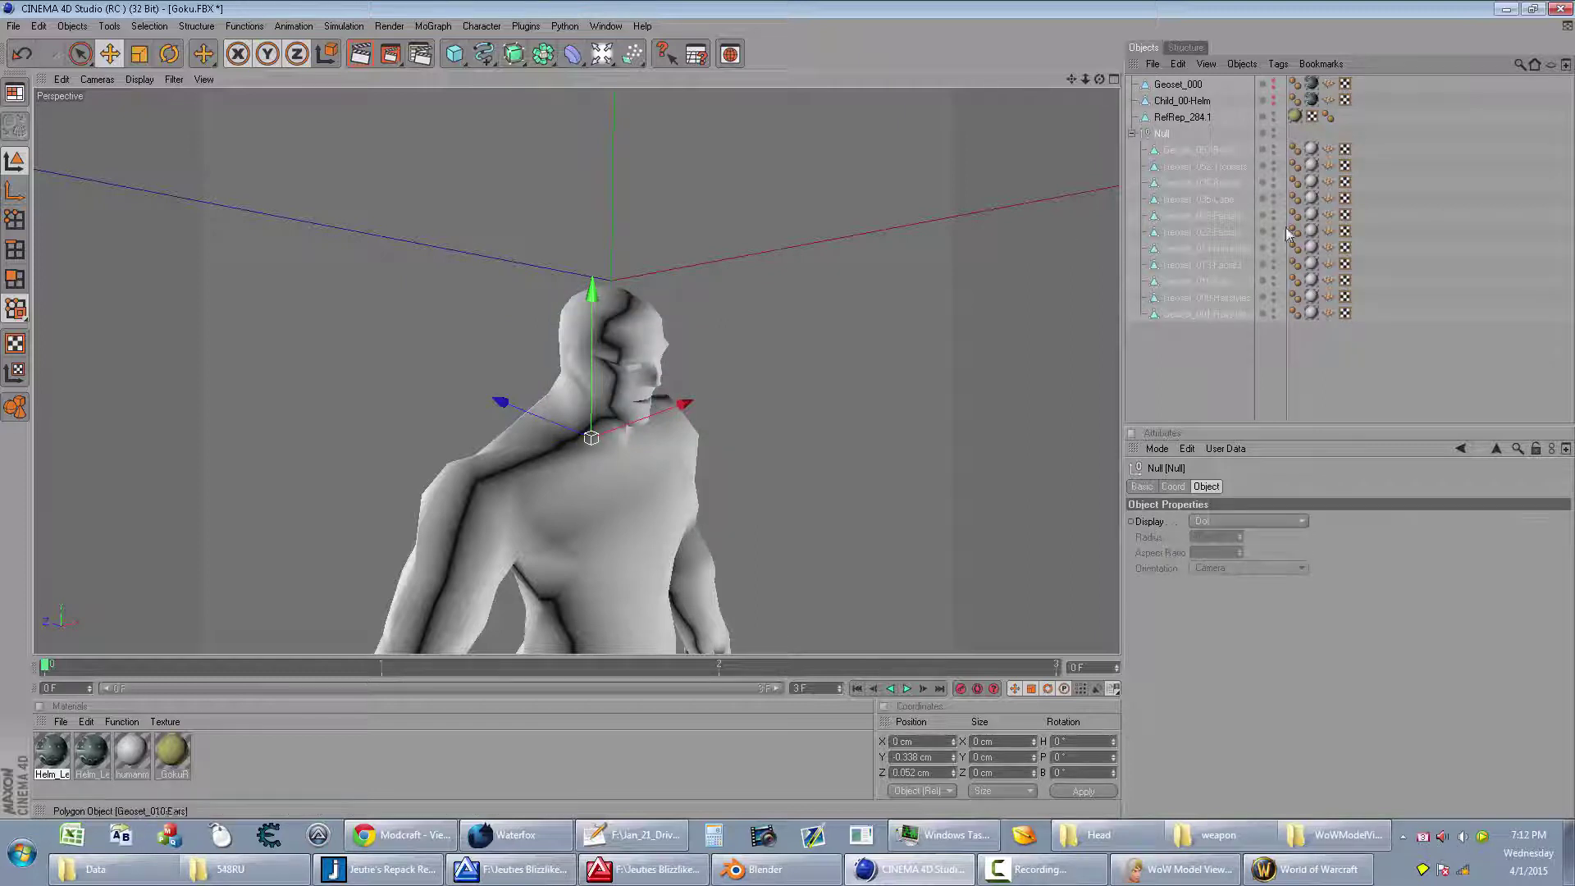
Step: Delete the body geosets' Phong tags, then select the eleven geosets and RefRep_284.1
left_click_drag(1323, 135, 1329, 336)
key("Delete")
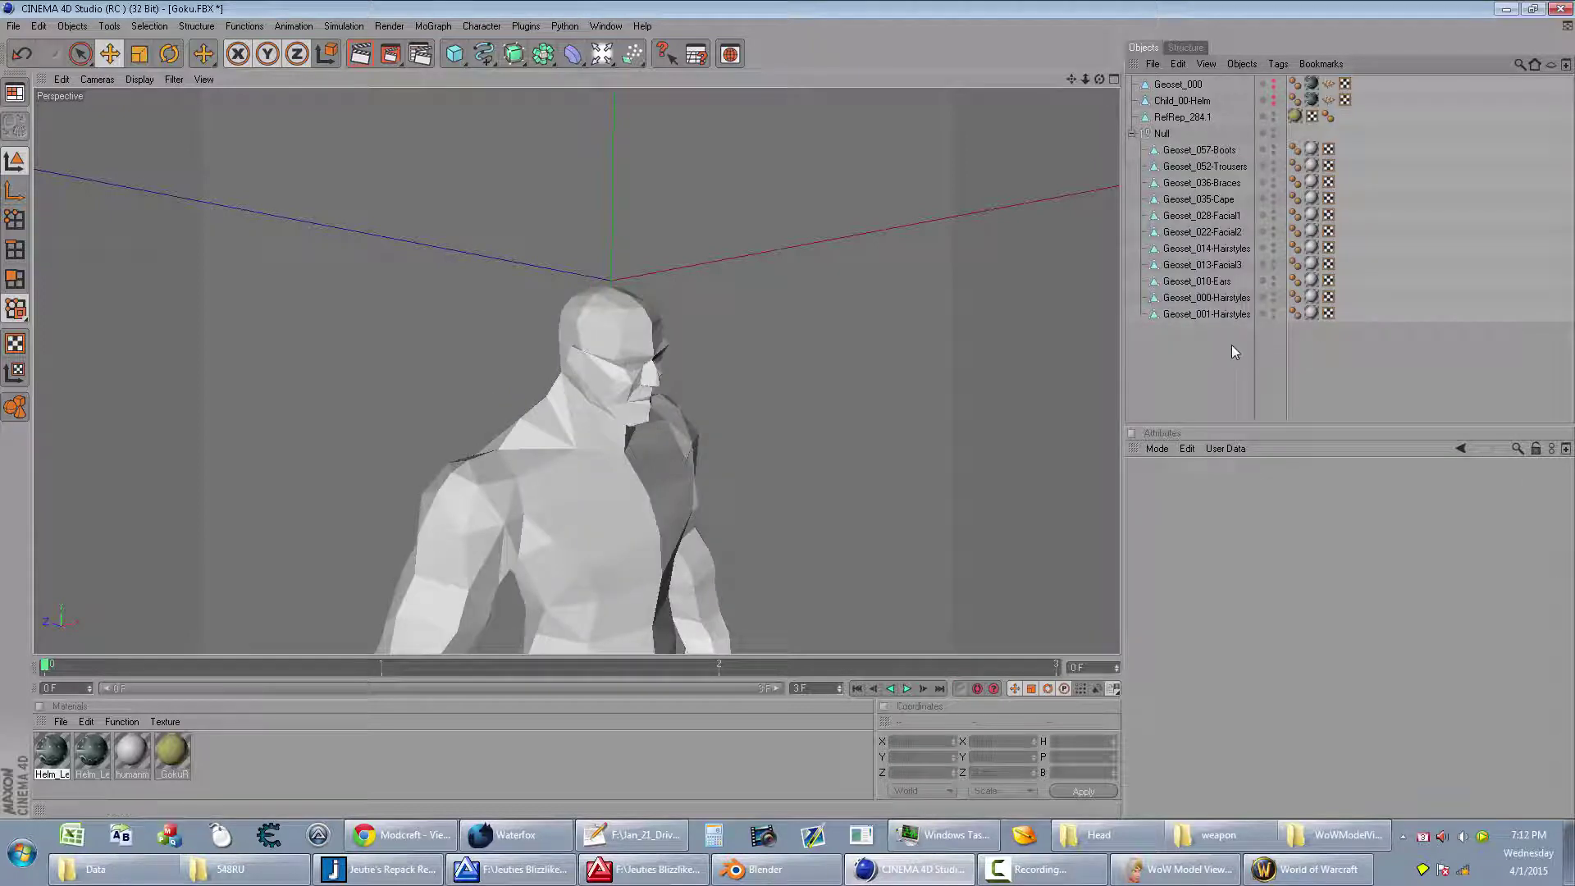
left_click_drag(1301, 329, 1297, 141)
left_click_drag(1222, 351, 1139, 141)
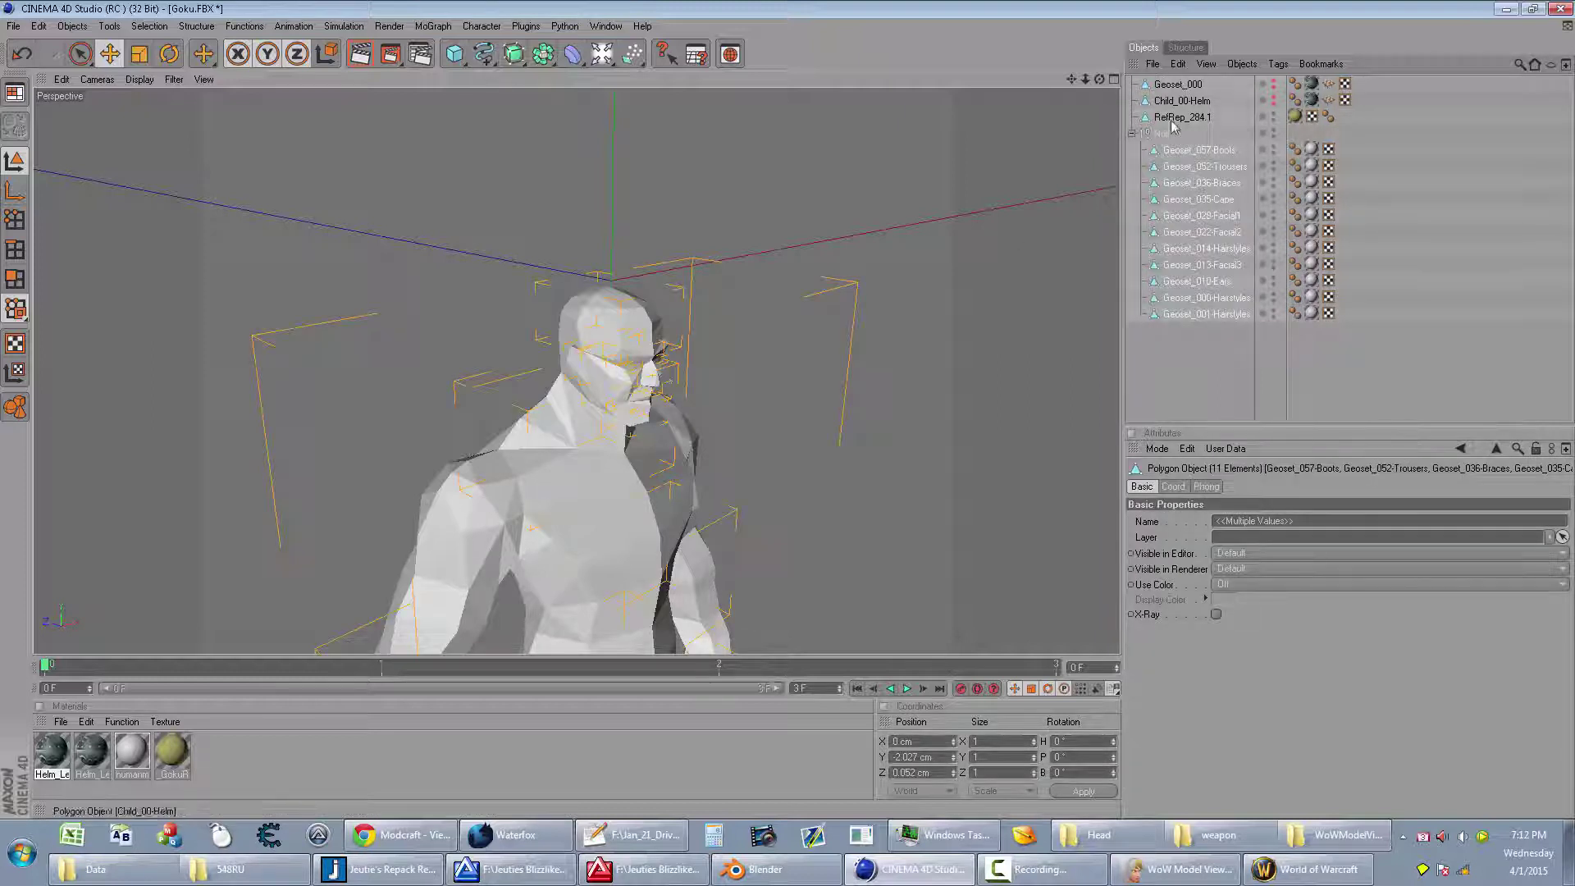
left_click(1181, 117)
Step: Centre the hair's axis, then raise it and shift it forward in Front and Right views
mouse_move(1073, 76)
left_mouse_down()
mouse_move(1072, 149)
mouse_move(1072, 86)
left_mouse_up()
left_click(149, 26)
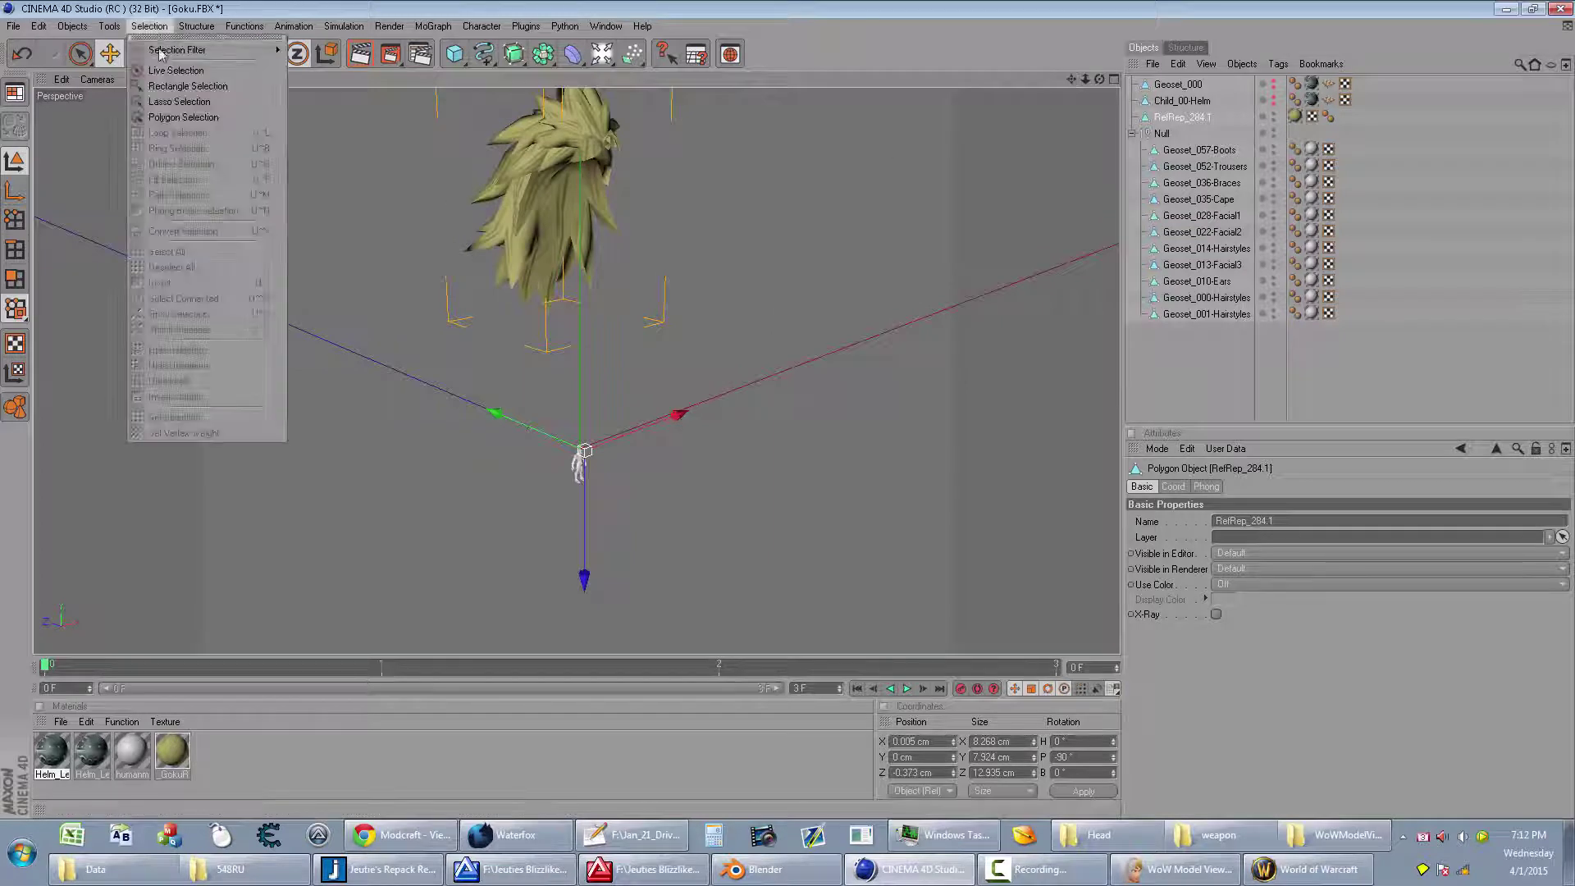
left_click(369, 72)
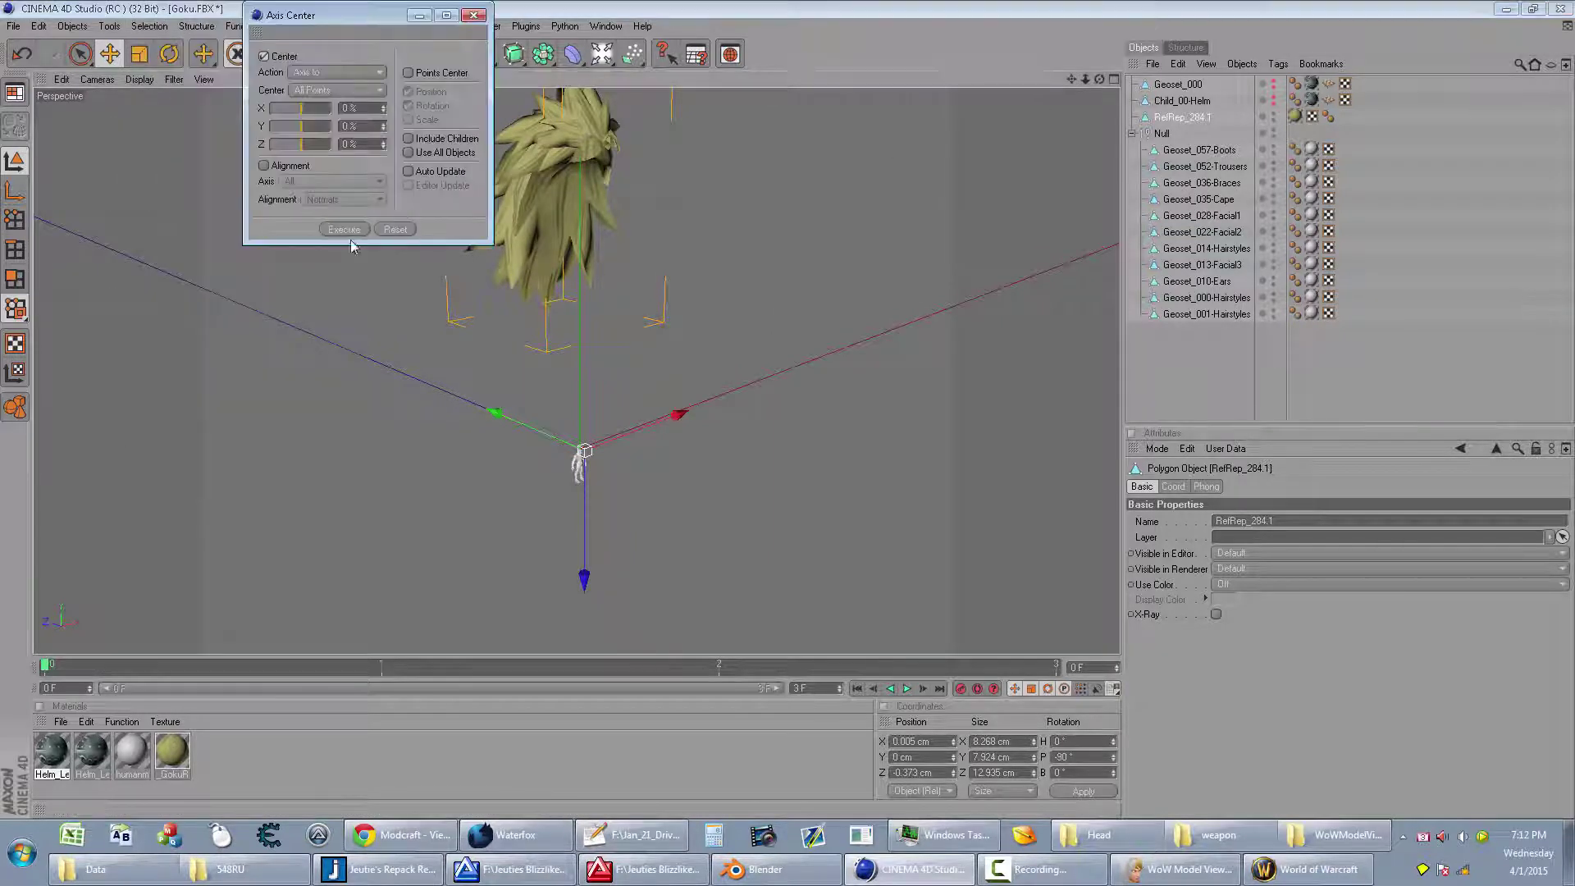
left_click(346, 231)
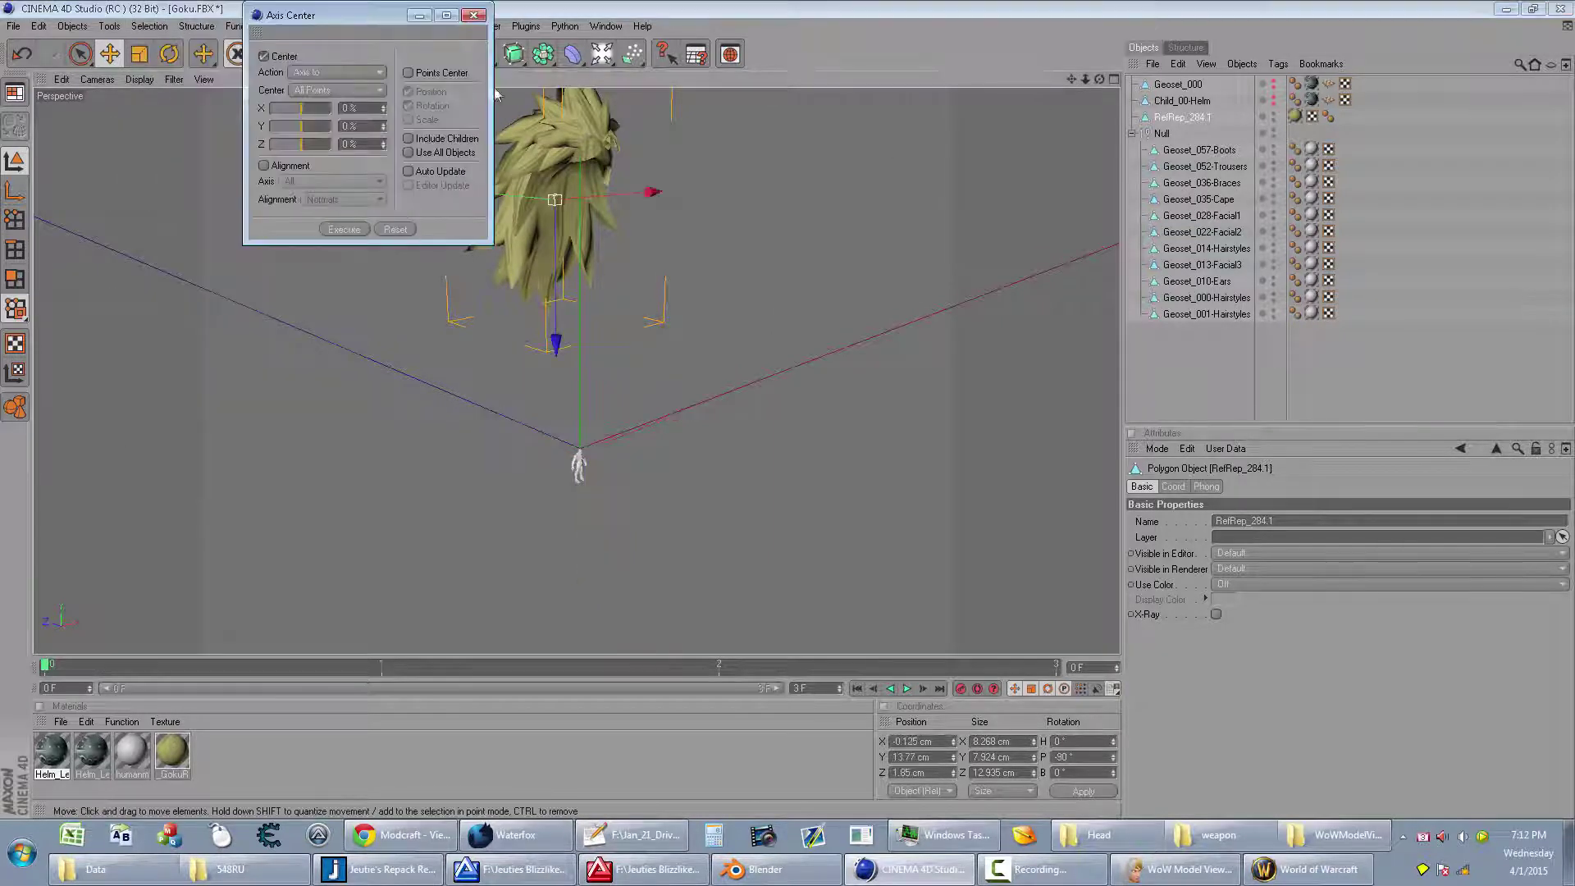
left_click(475, 17)
key("F4")
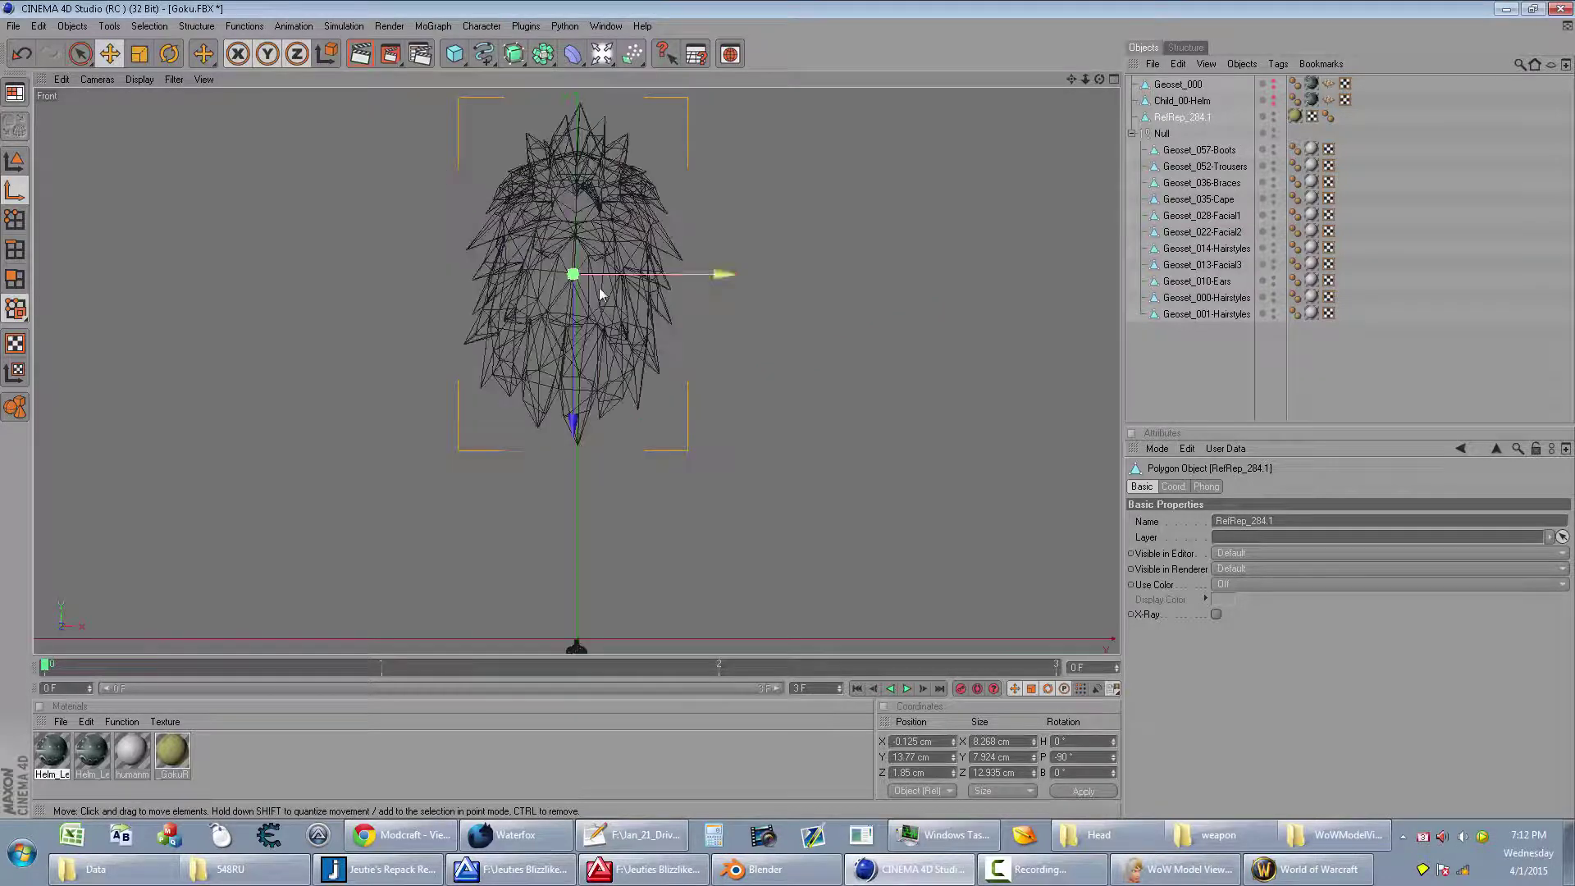
left_click_drag(598, 294, 599, 221)
key("F3")
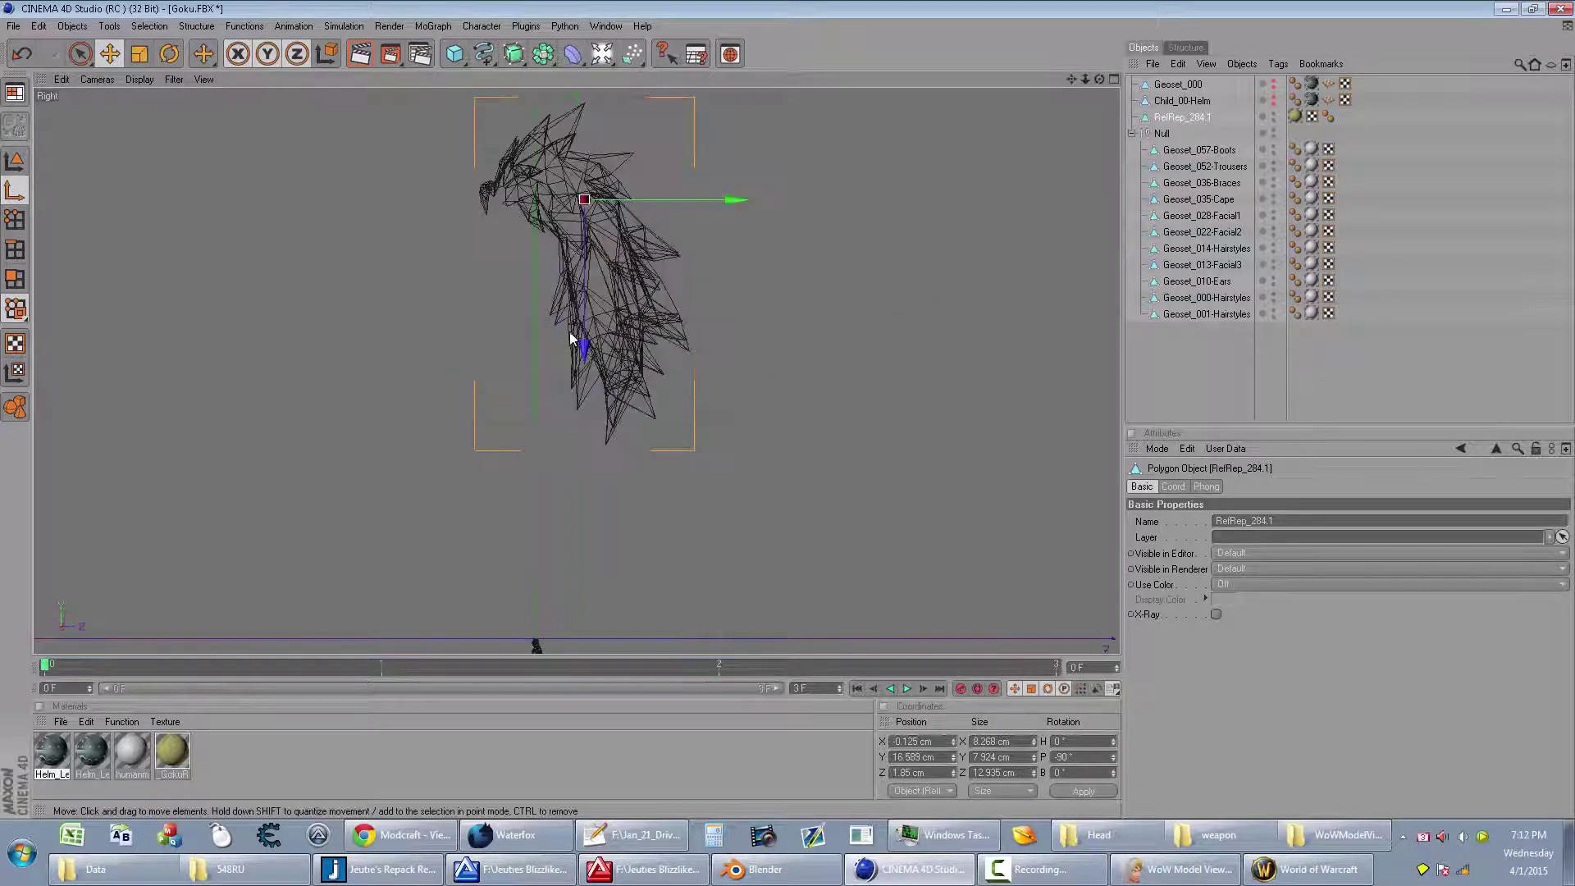
left_click_drag(586, 313, 509, 313)
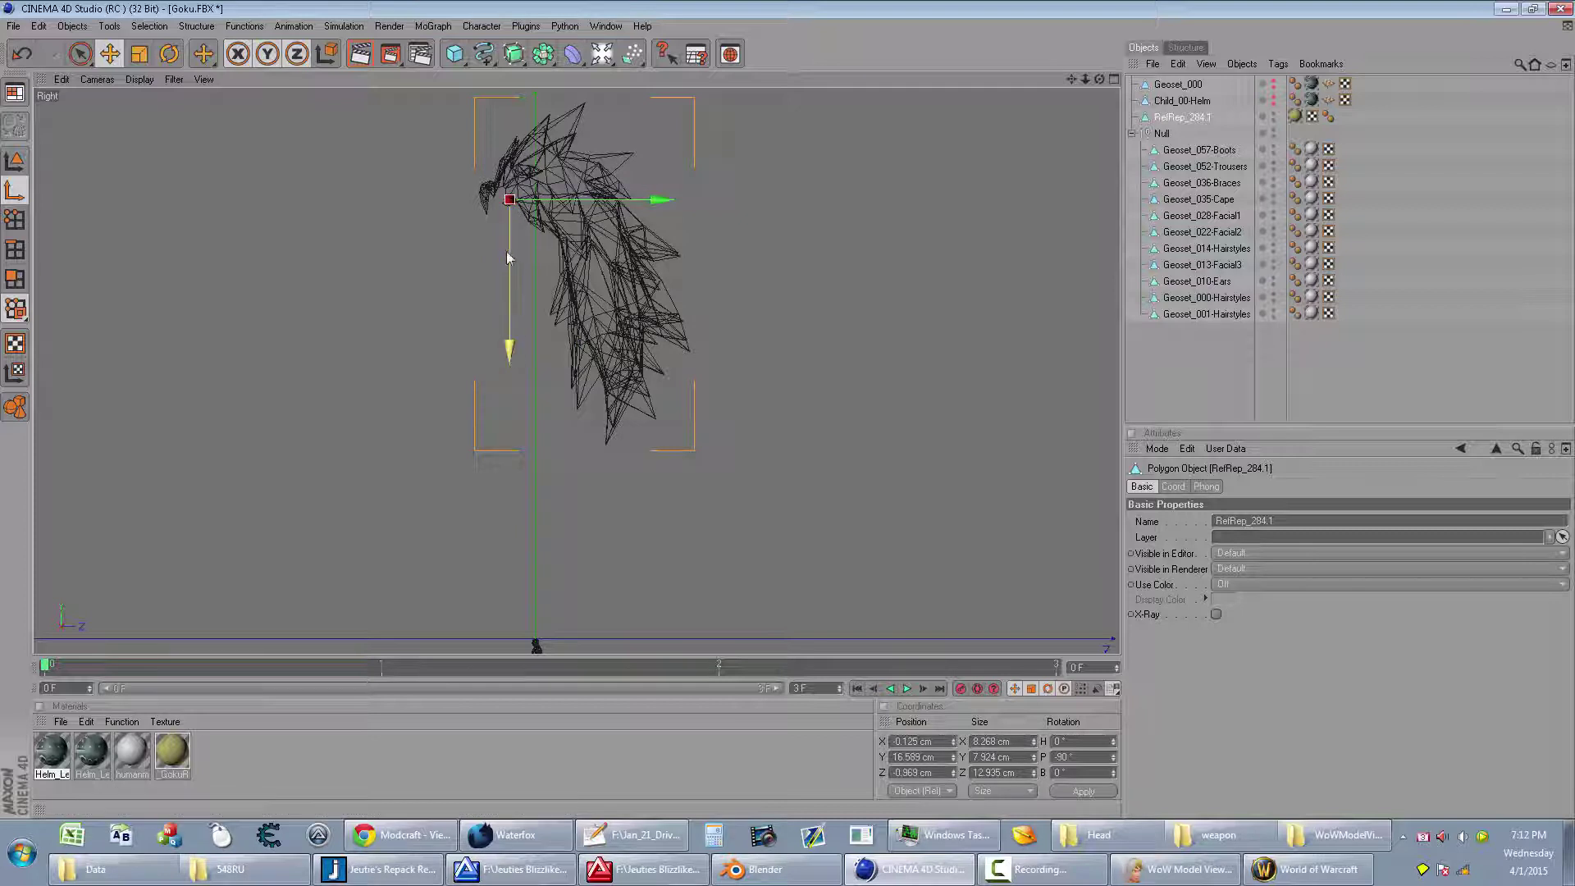
key("F1")
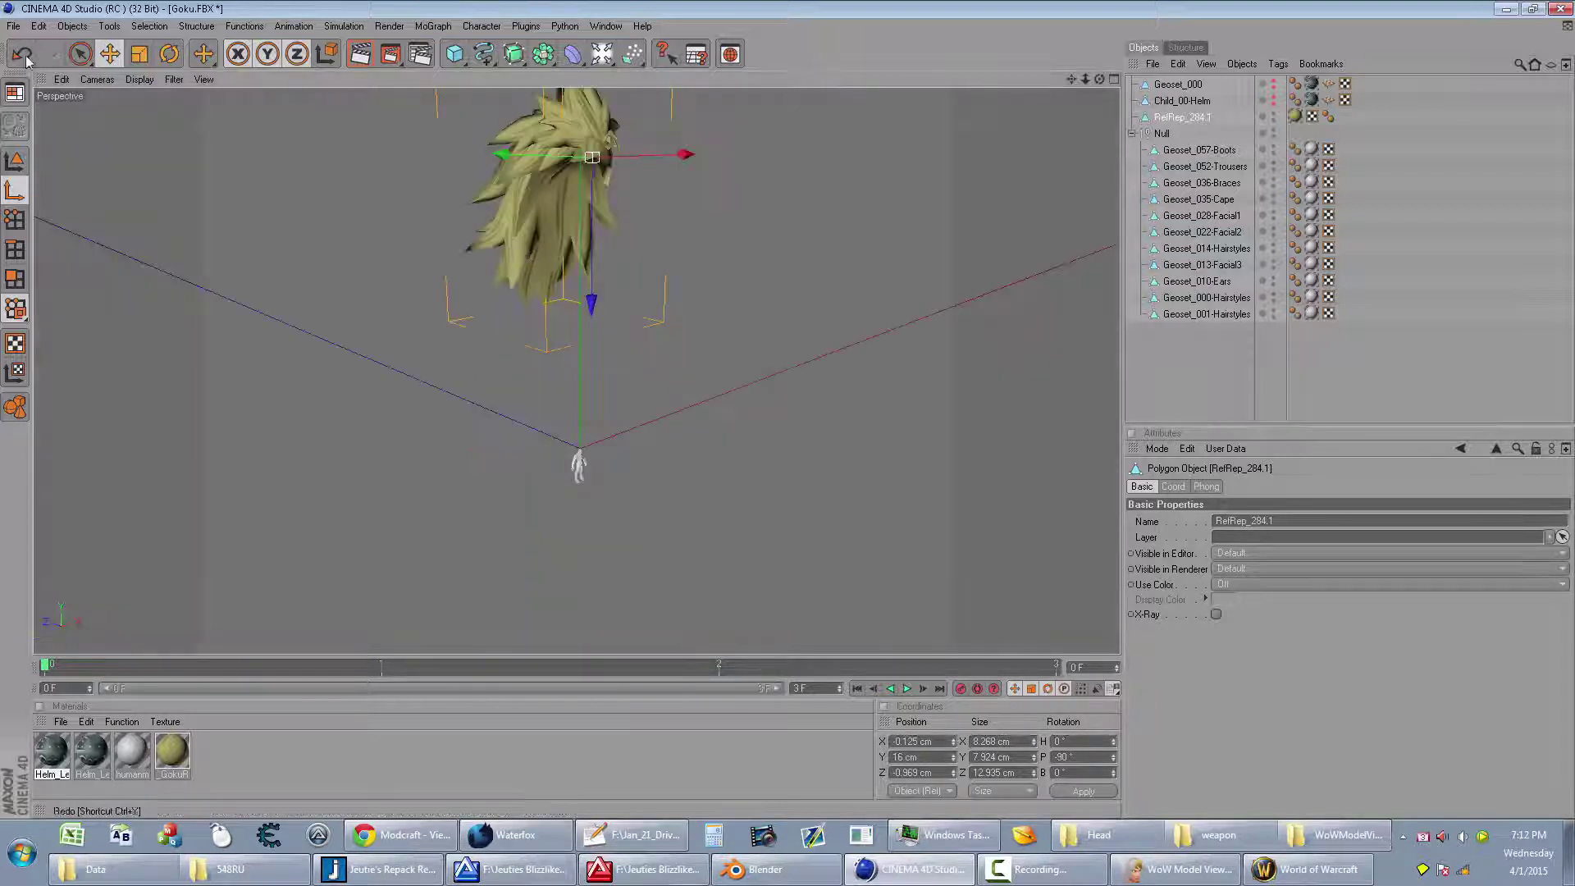
Step: Scale the hair down to about a tenth and move it onto the figure's head
key("l")
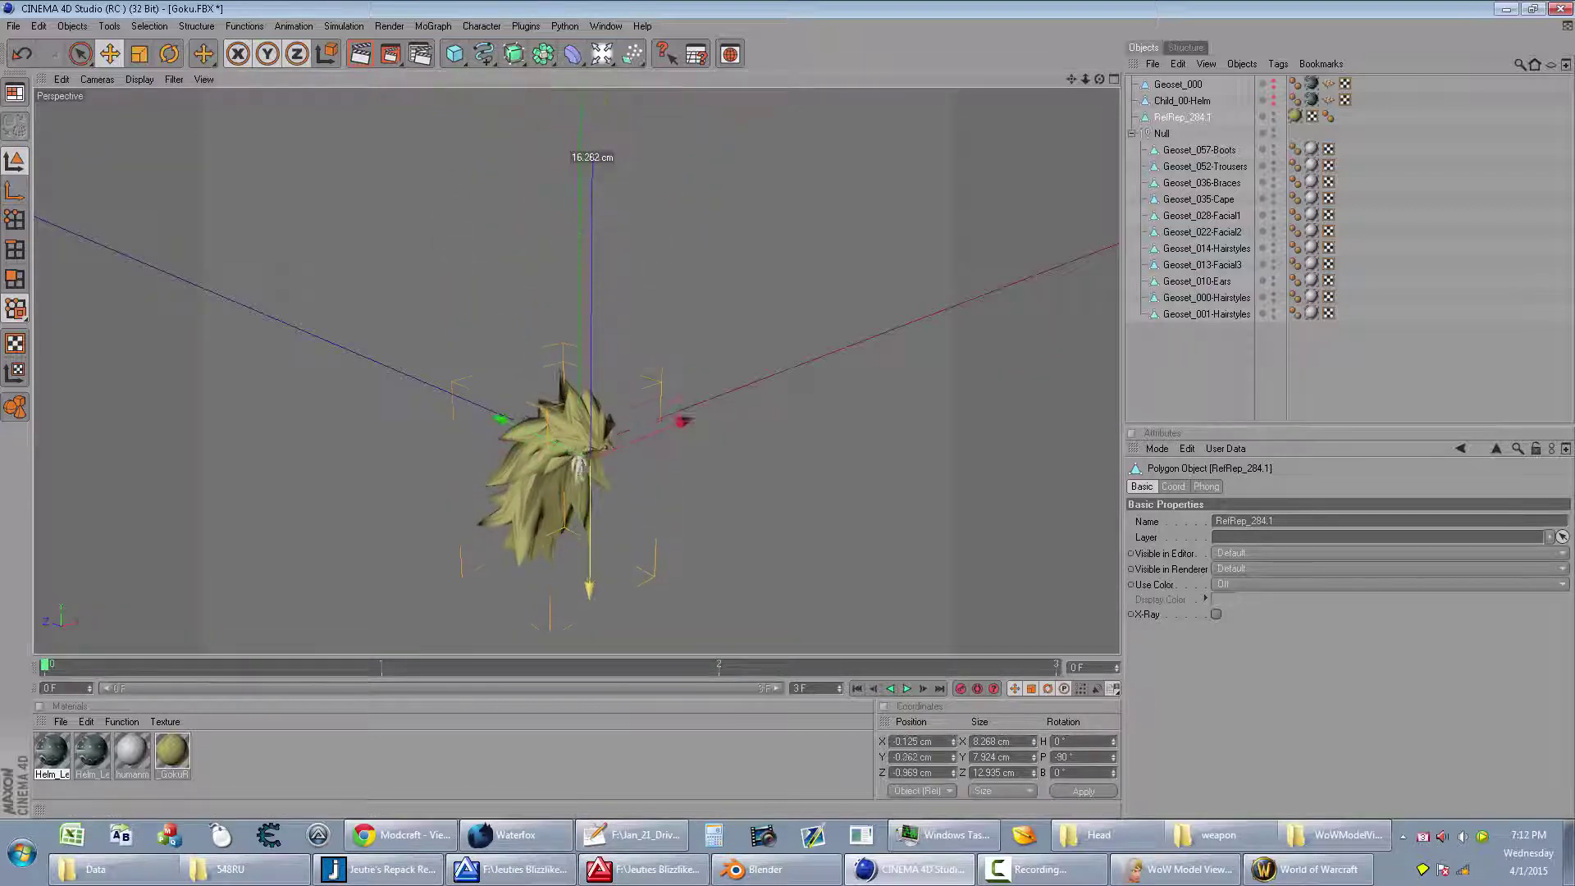
left_click_drag(584, 261, 578, 563)
scroll(558, 160, "up", 3)
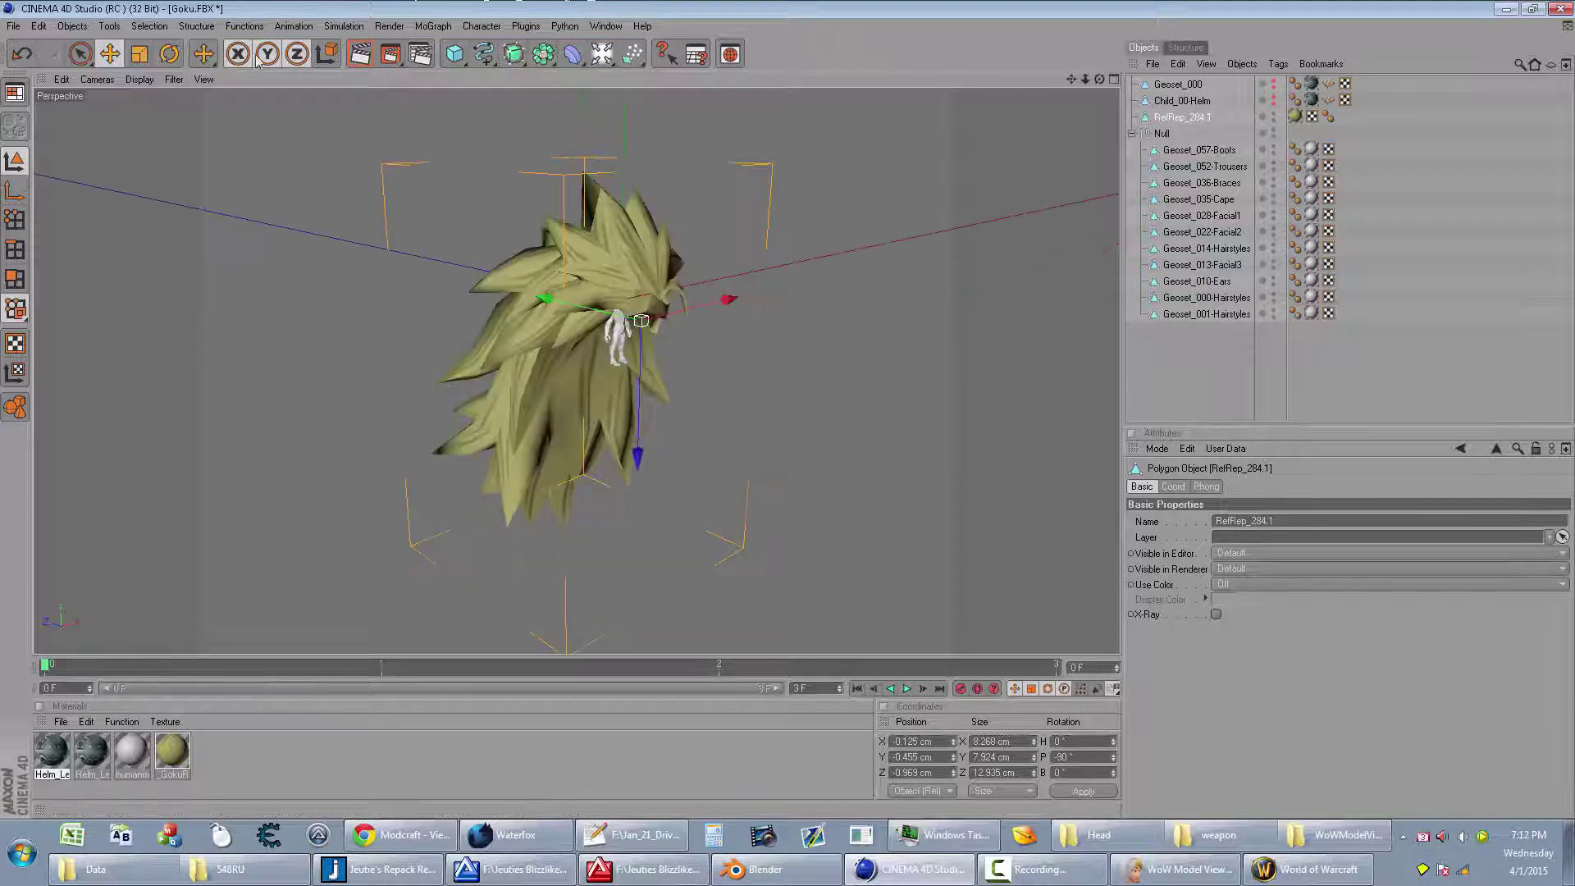
left_click(138, 52)
left_click_drag(316, 148, 160, 155)
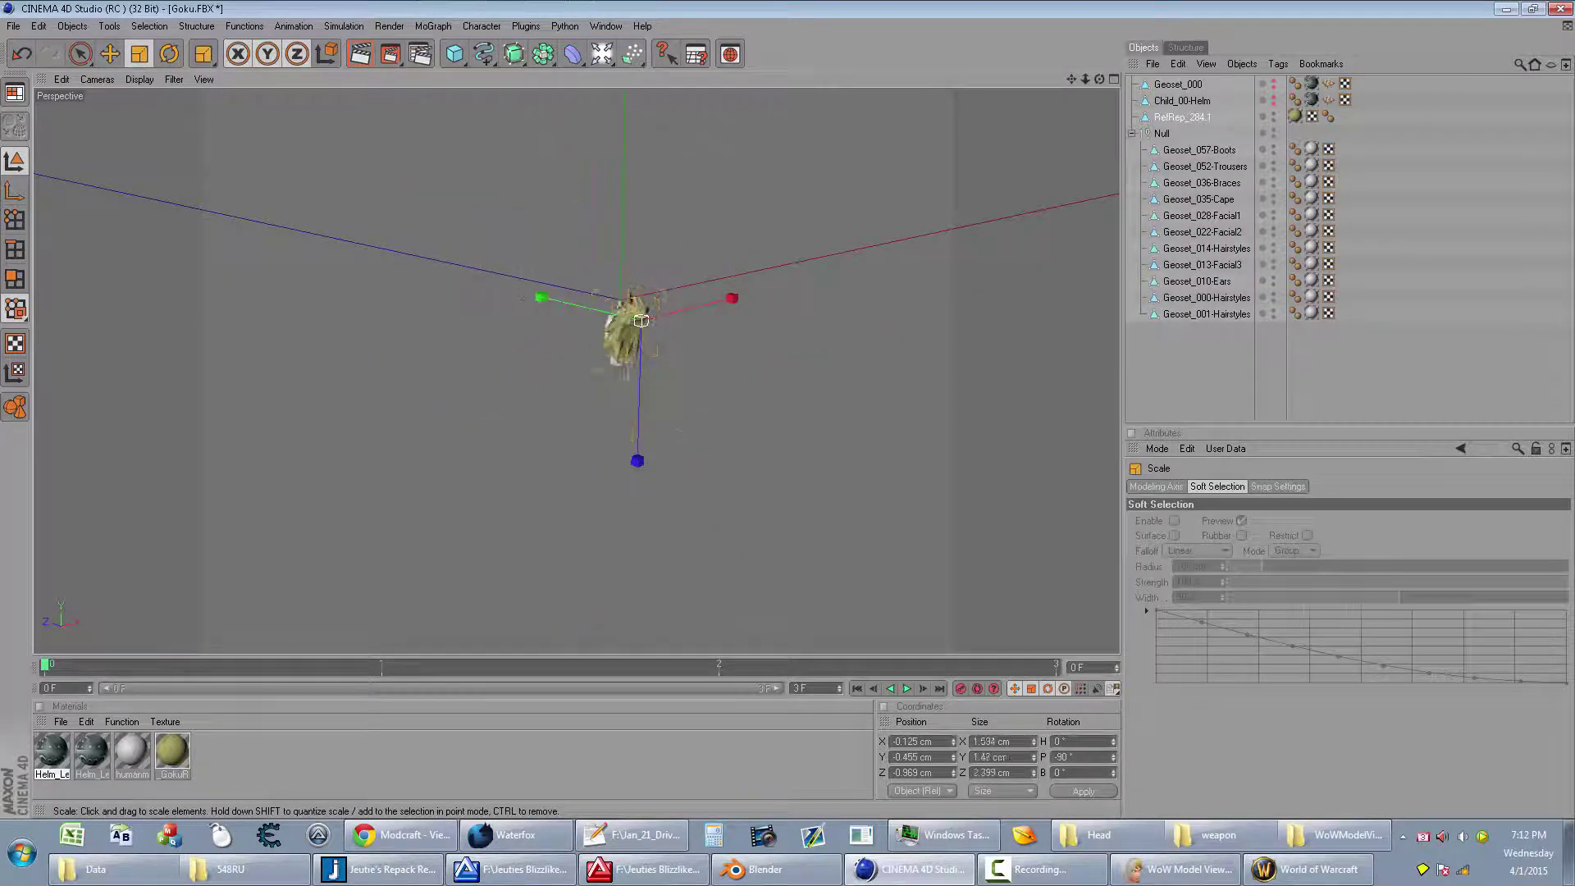
scroll(411, 184, "up", 5)
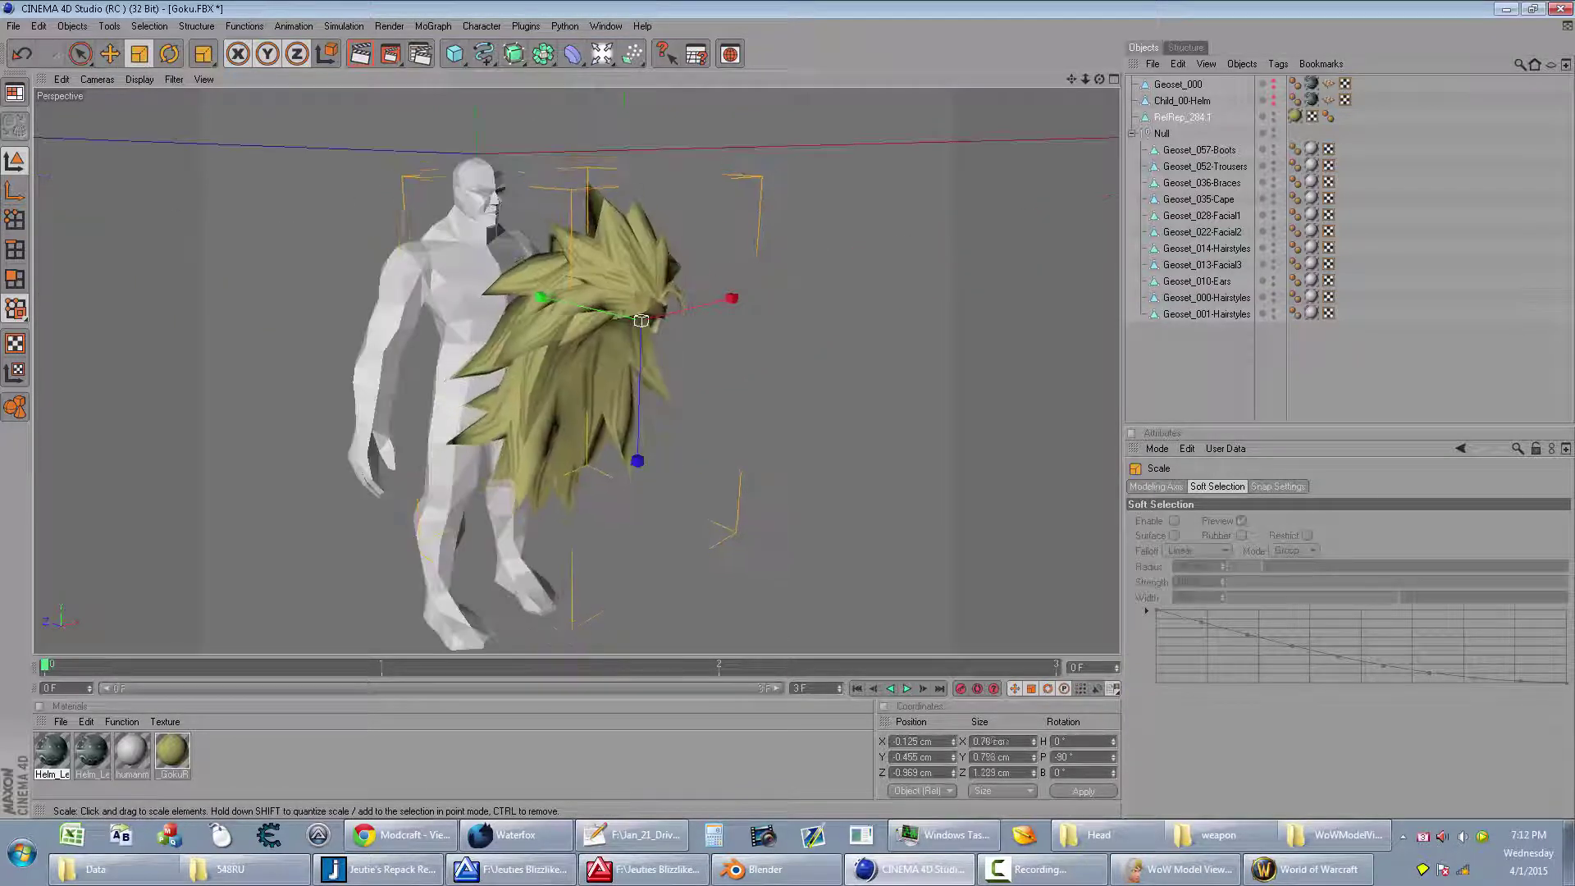
key("e")
mouse_move(564, 307)
left_mouse_down()
mouse_move(641, 322)
mouse_move(573, 324)
mouse_move(517, 296)
mouse_move(517, 213)
left_mouse_up()
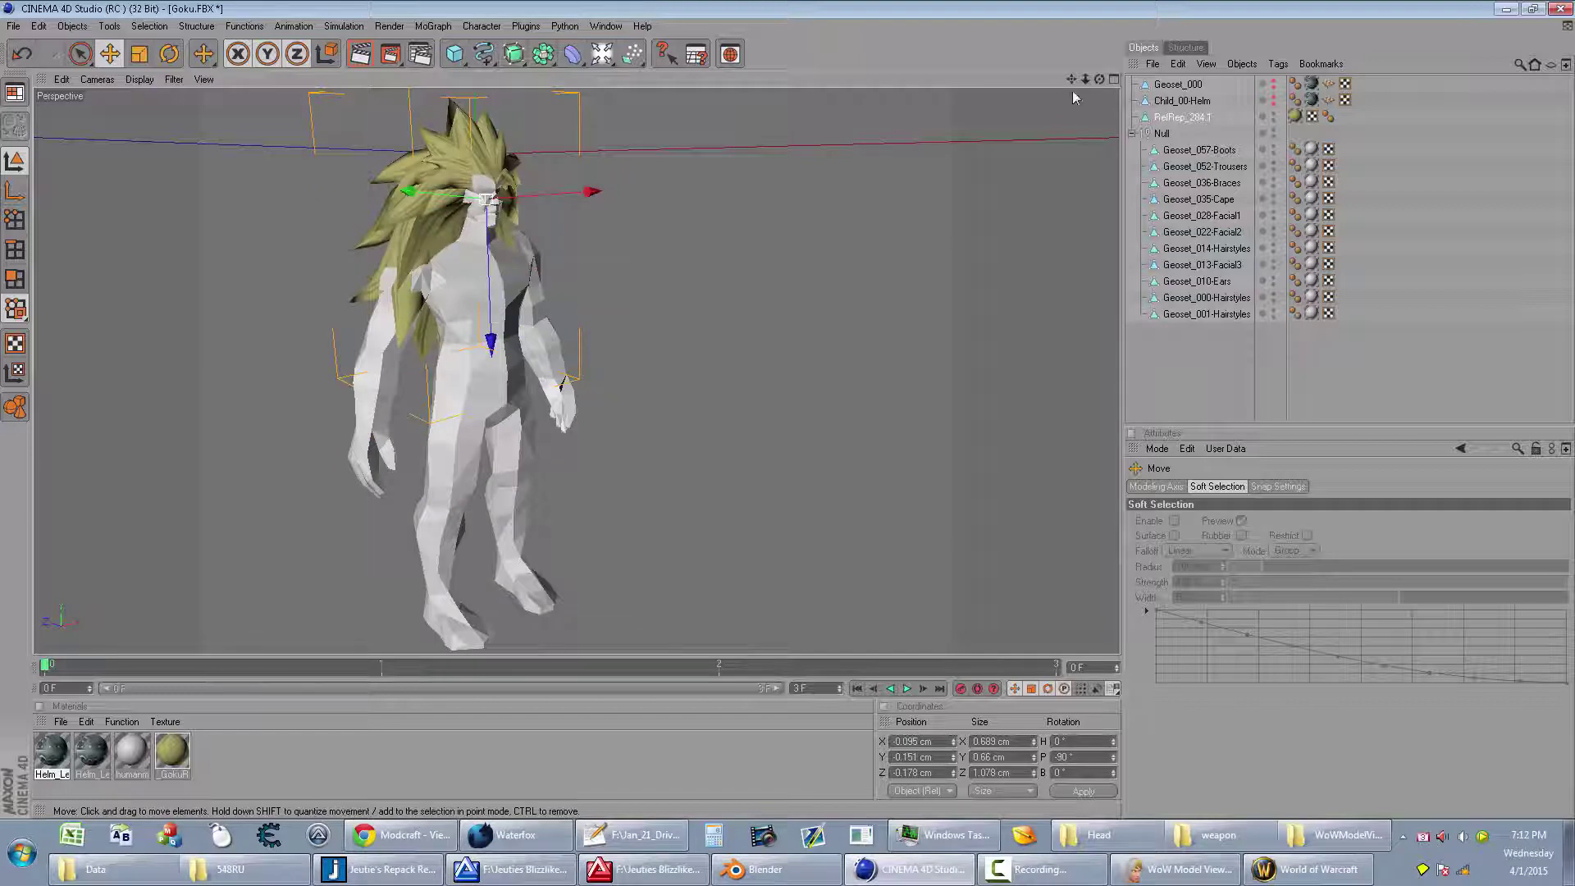
left_click_drag(1076, 85, 1099, 80)
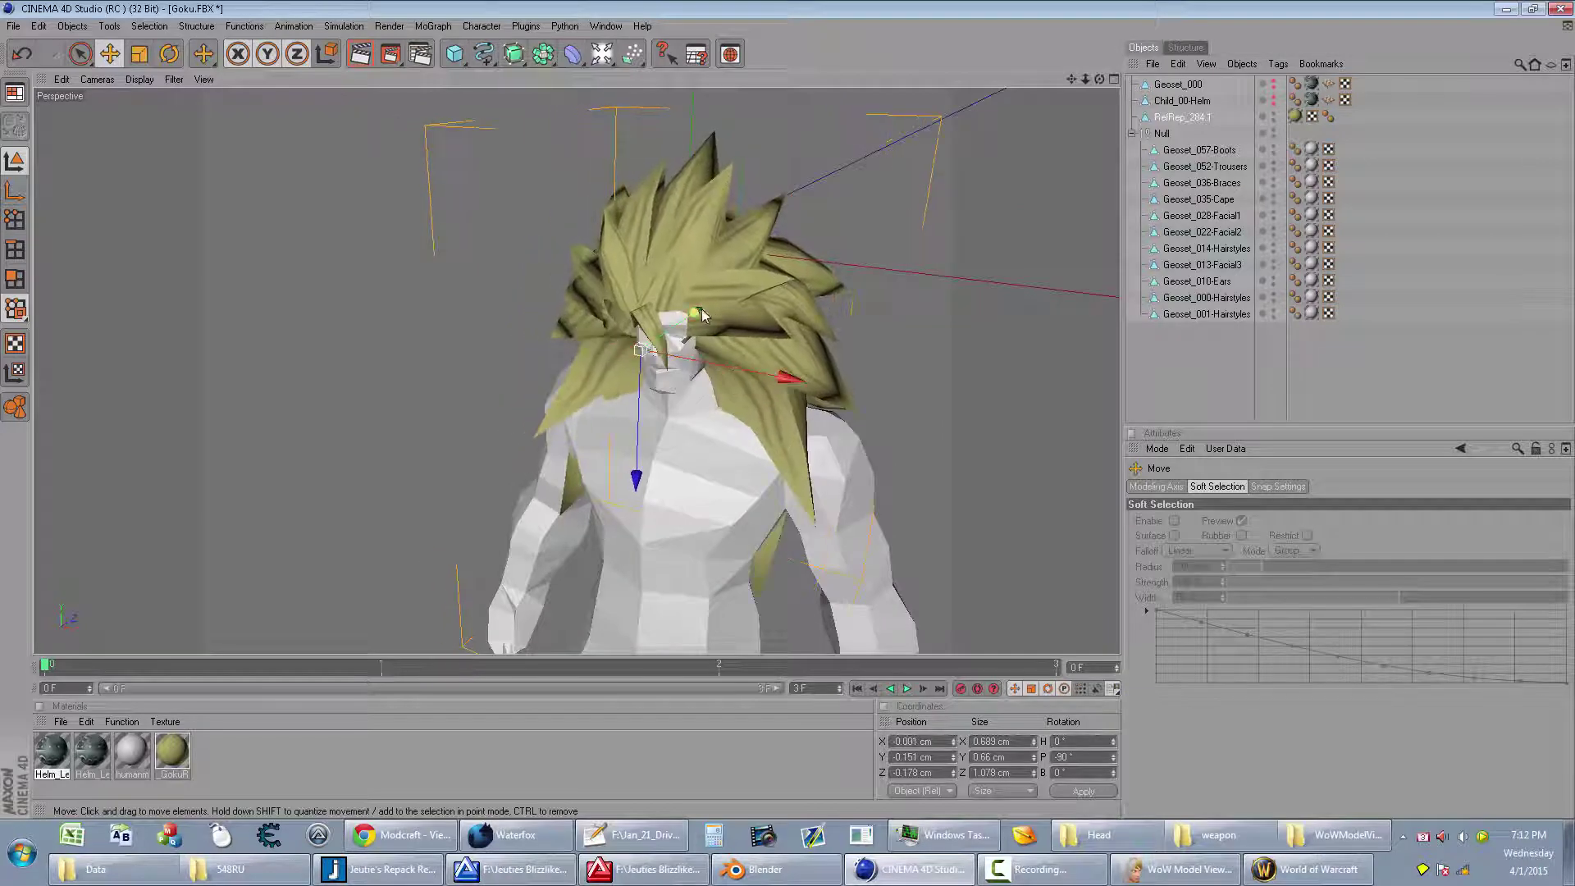
Step: Zero the hair's Y and Z position and move it out from under the helmet
left_click(1191, 117)
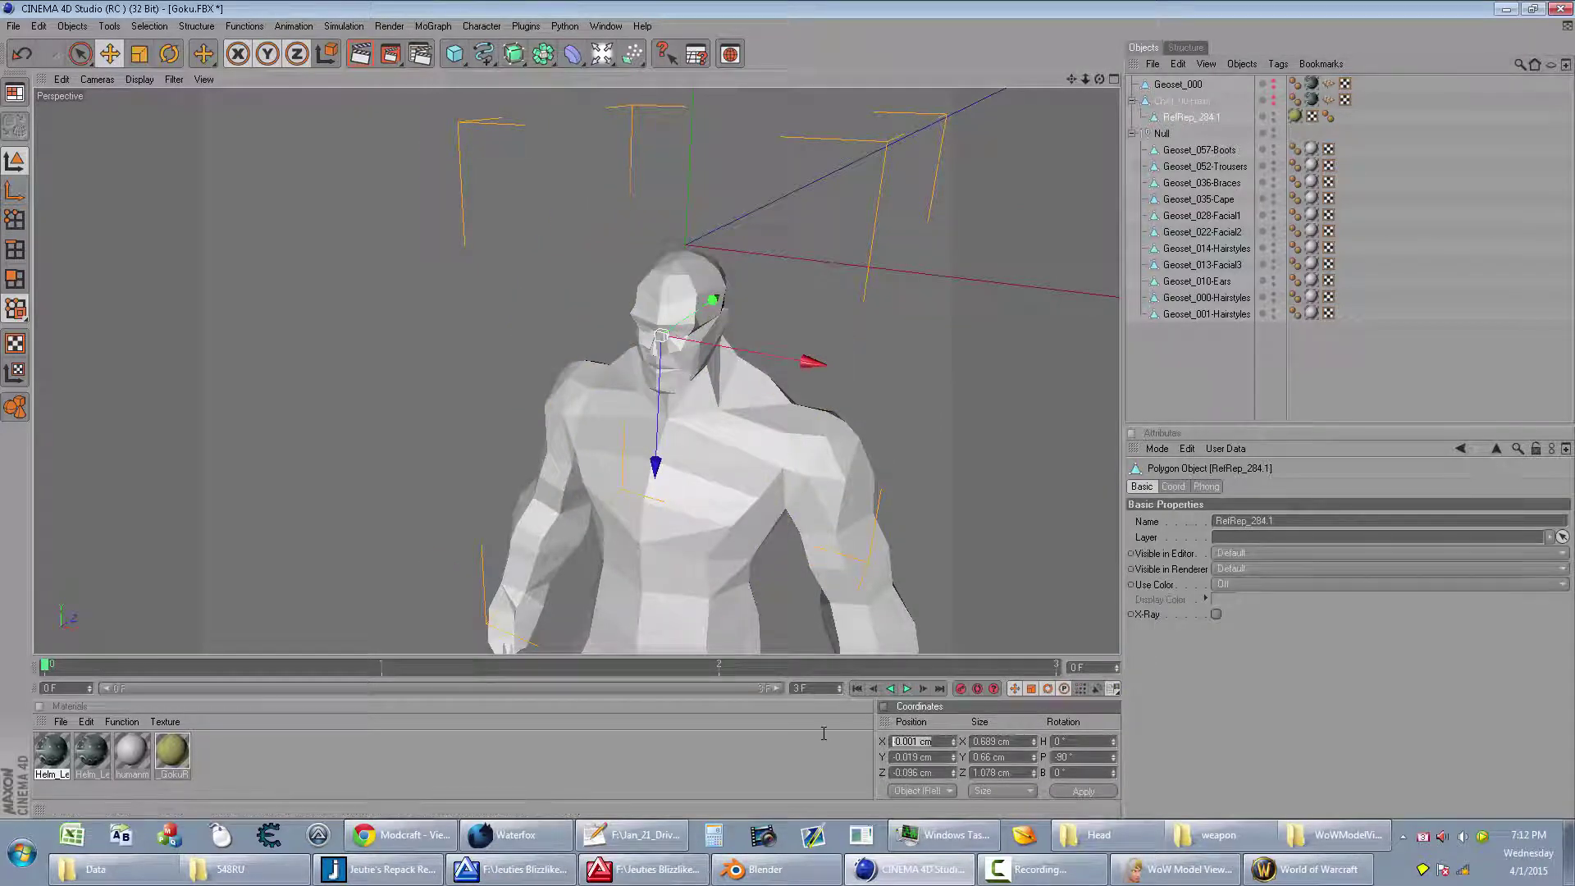
type("0")
key("Tab")
type("0")
key("Return")
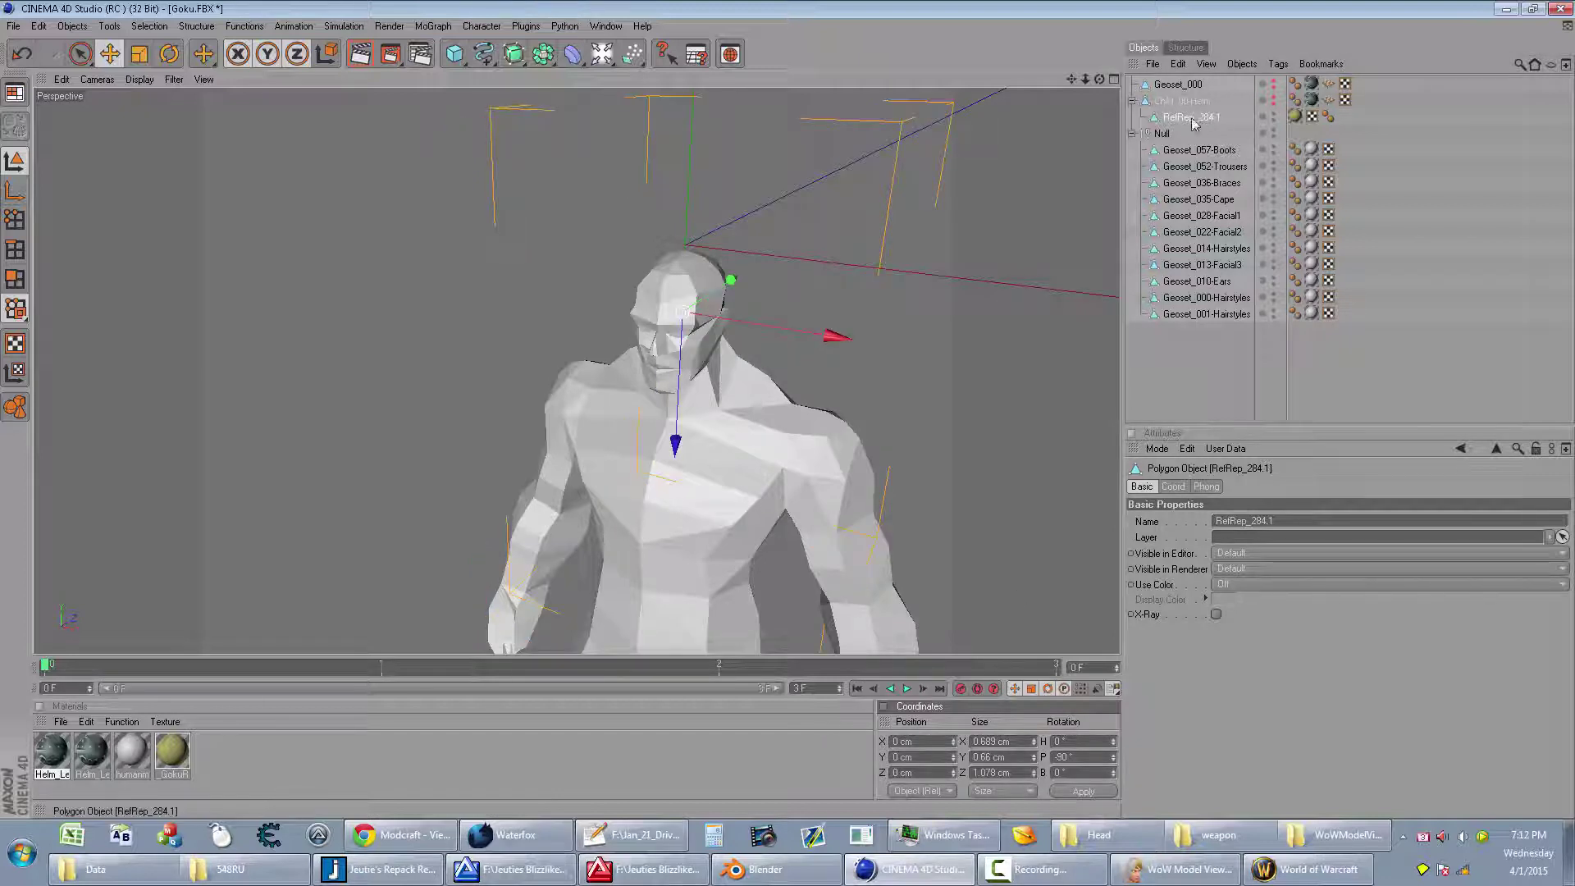
left_click_drag(1187, 120, 1169, 124)
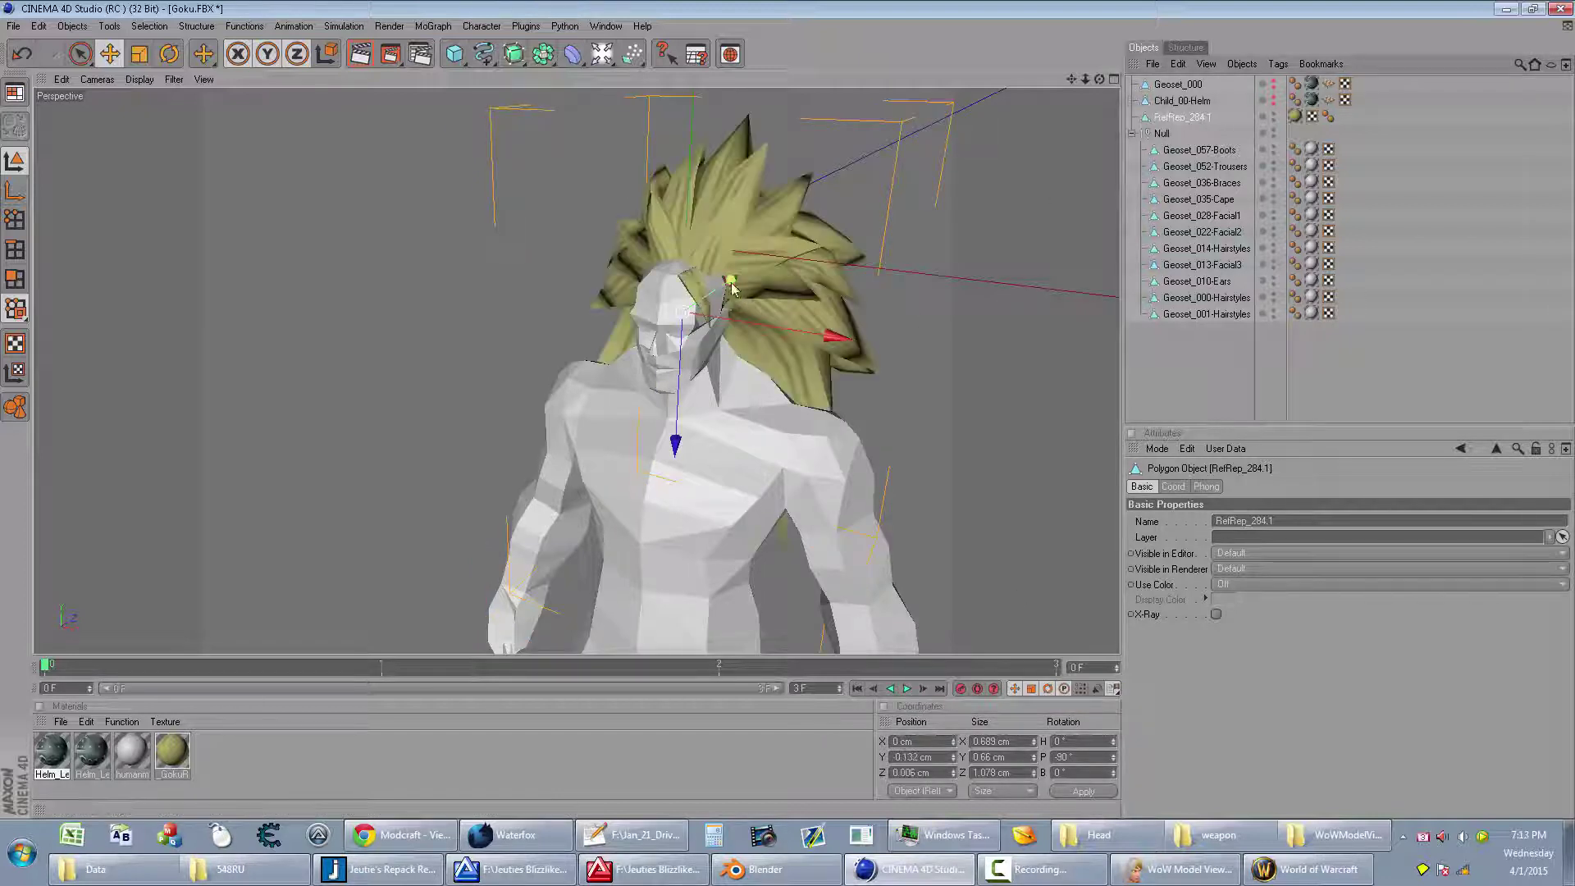
left_click_drag(1099, 79, 959, 86)
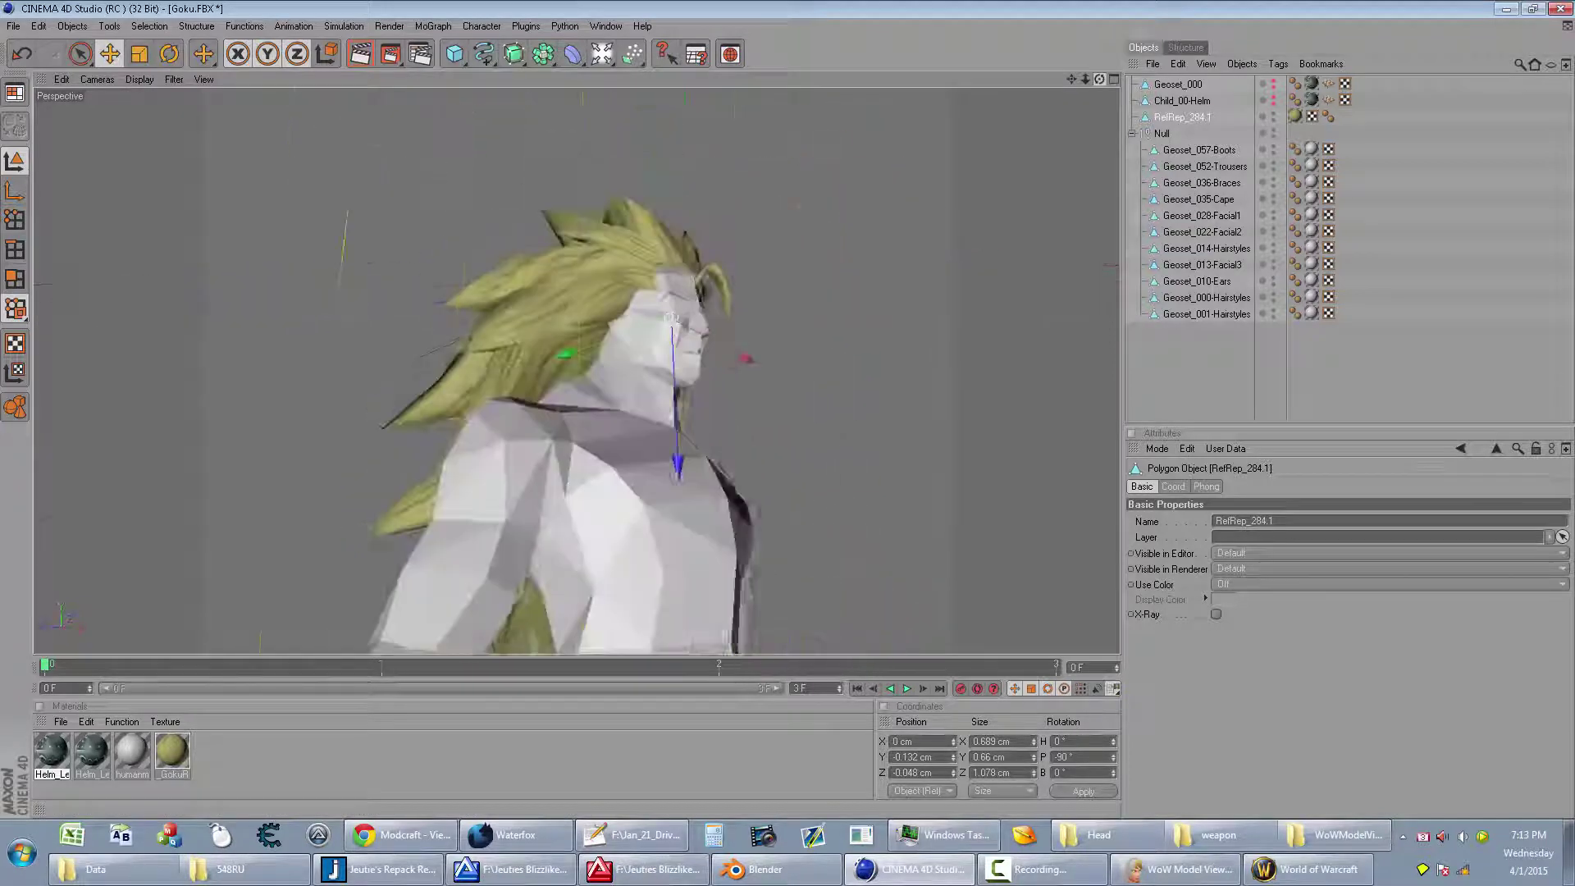
left_click_drag(1100, 79, 1034, 86)
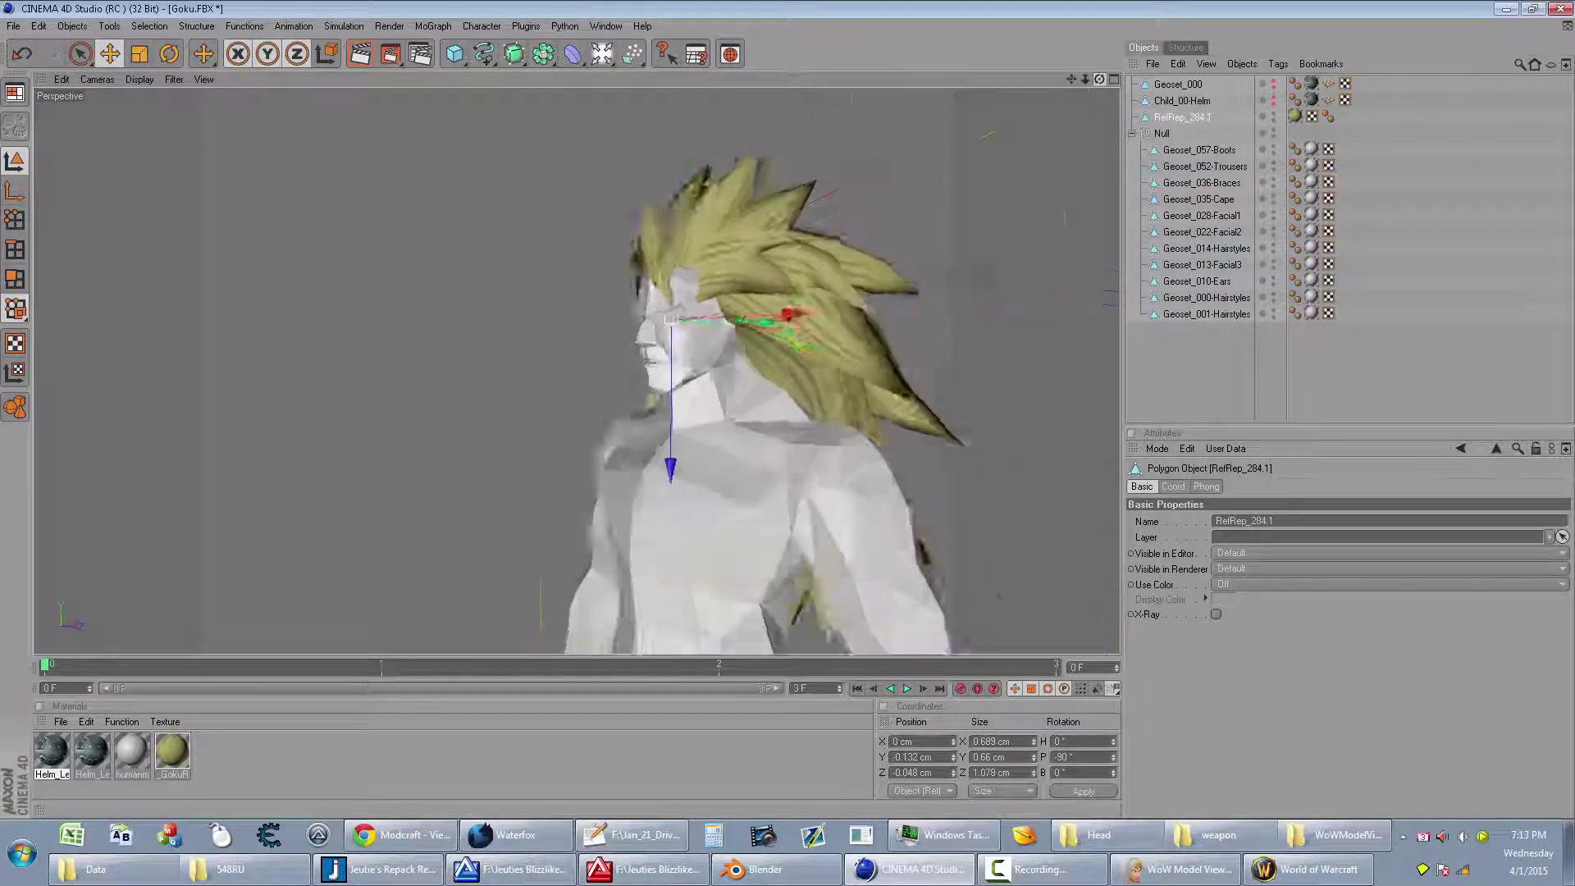
mouse_move(1099, 80)
left_mouse_down()
mouse_move(671, 385)
mouse_move(722, 326)
left_mouse_up()
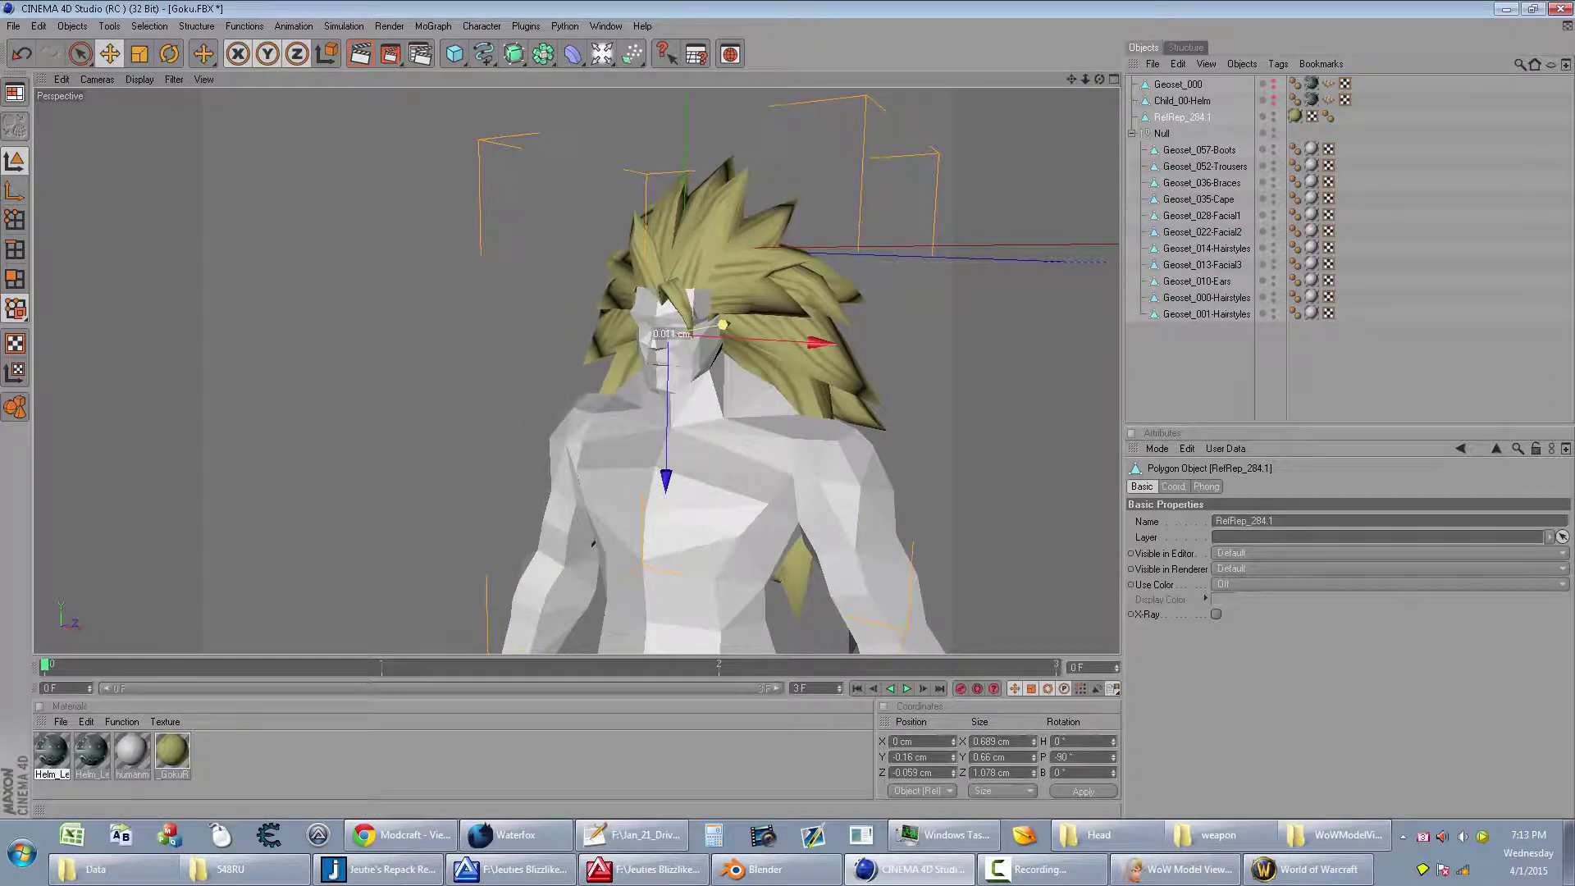
left_click_drag(1098, 79, 788, 87)
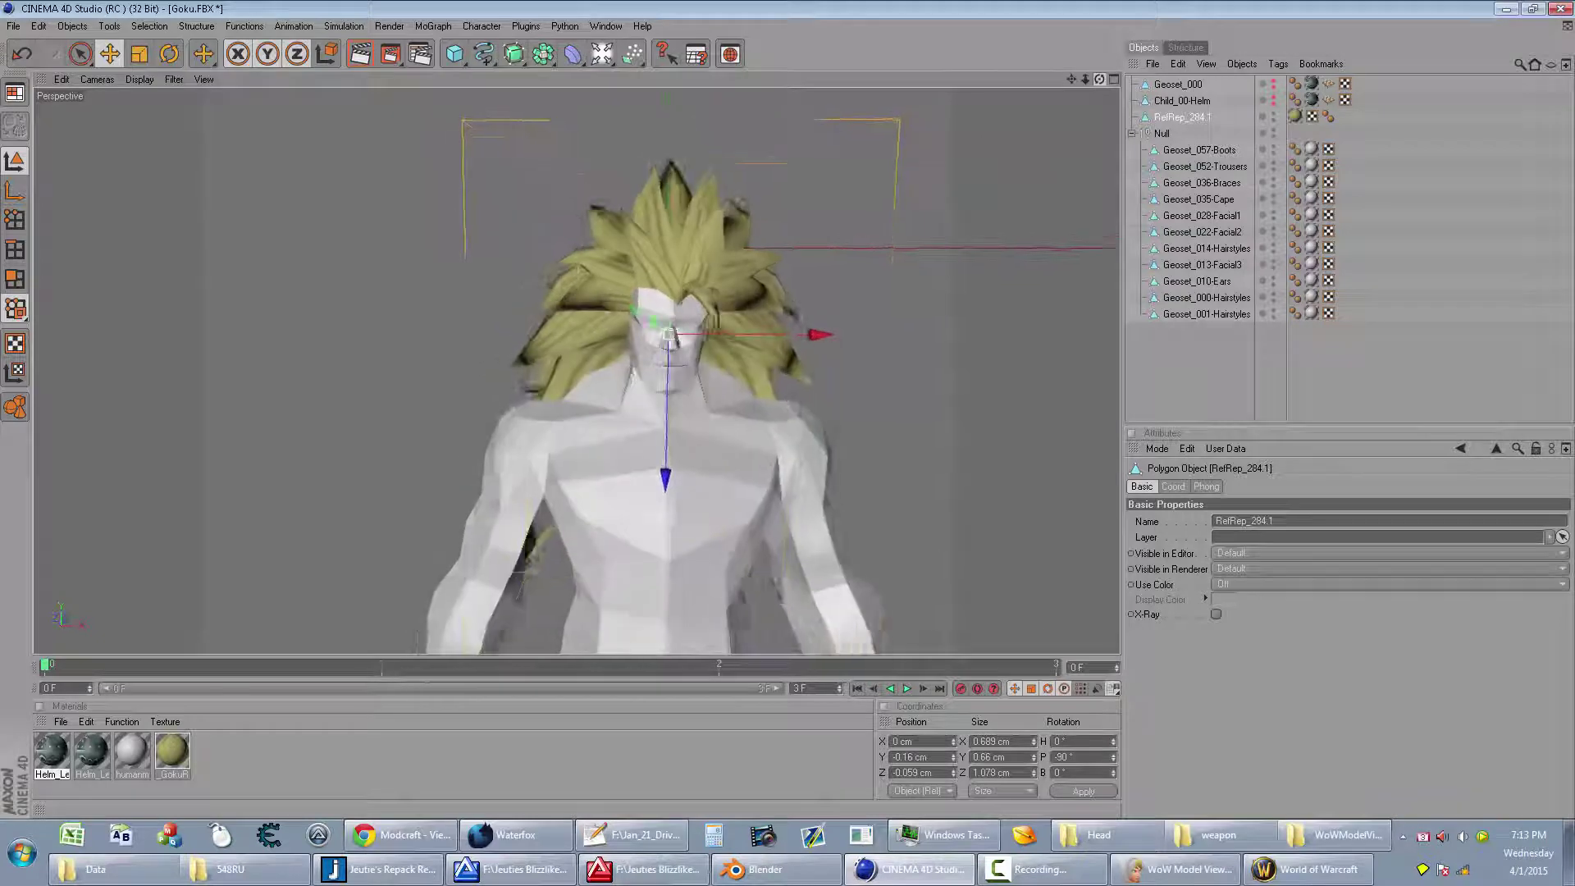
mouse_move(787, 86)
left_mouse_down()
mouse_move(829, 339)
mouse_move(787, 370)
mouse_move(643, 397)
left_mouse_up()
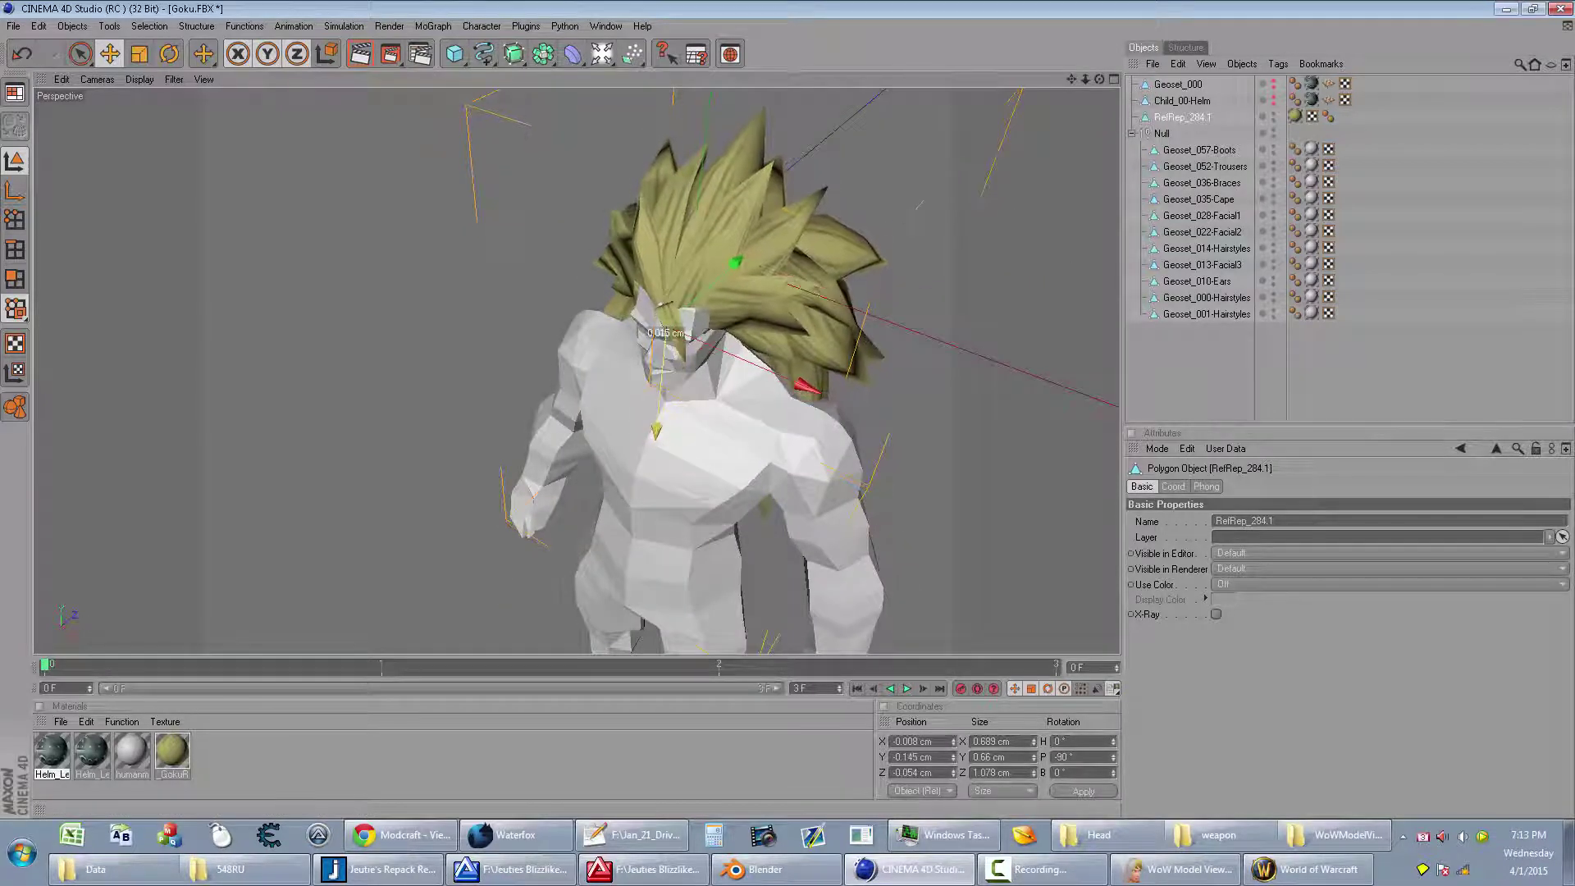
Step: Nudge the hair along its depth axis, try narrowing its width, then undo the scale
left_click_drag(666, 391, 663, 397)
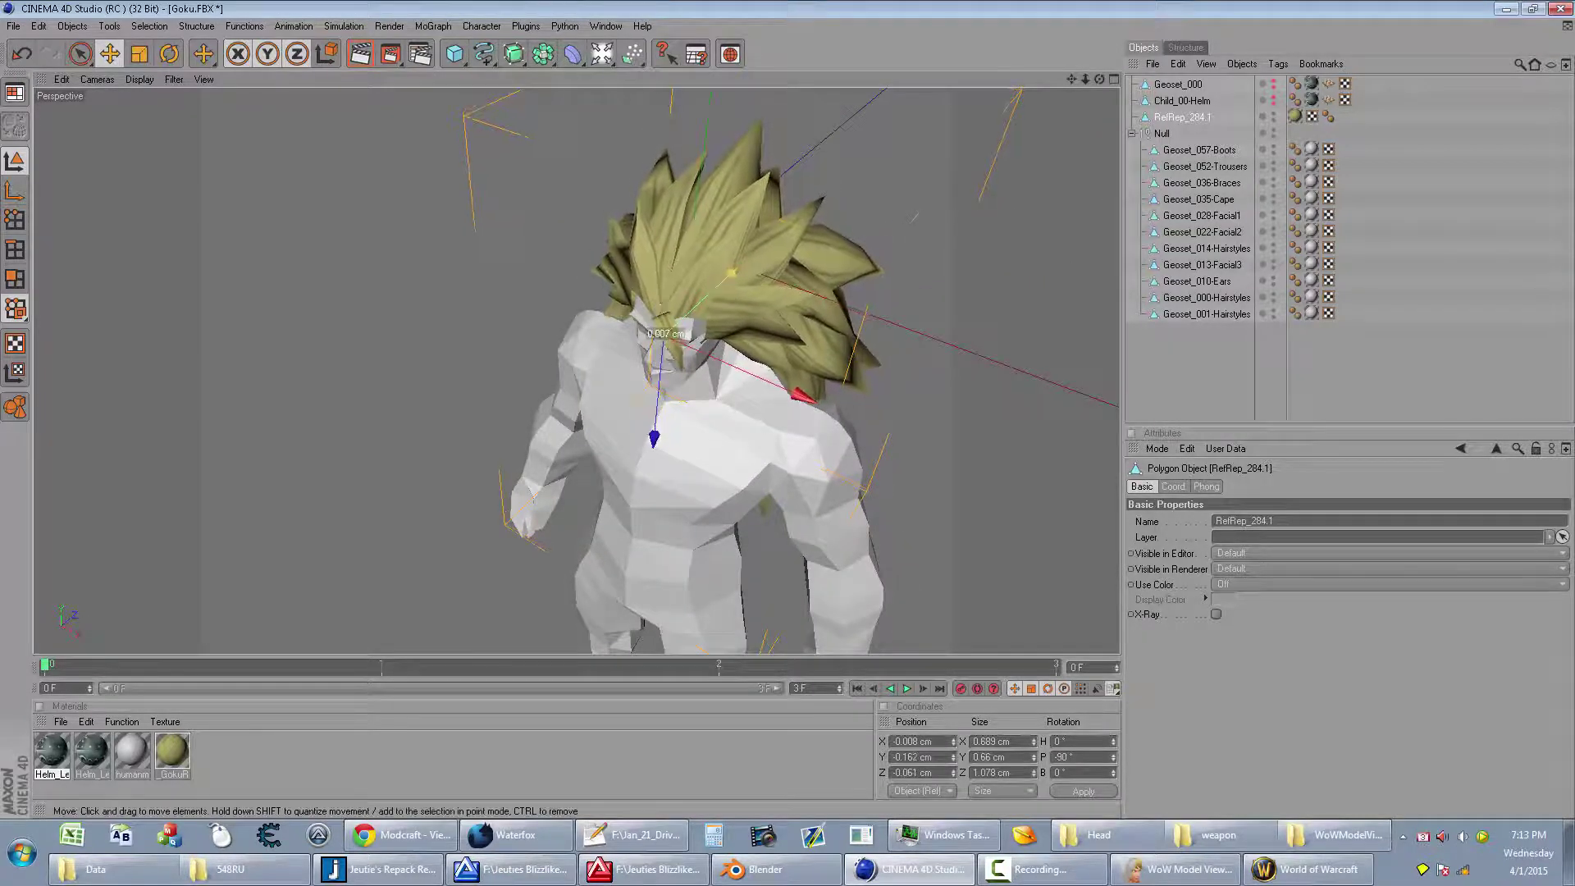
left_click_drag(995, 126, 429, 85, "alt")
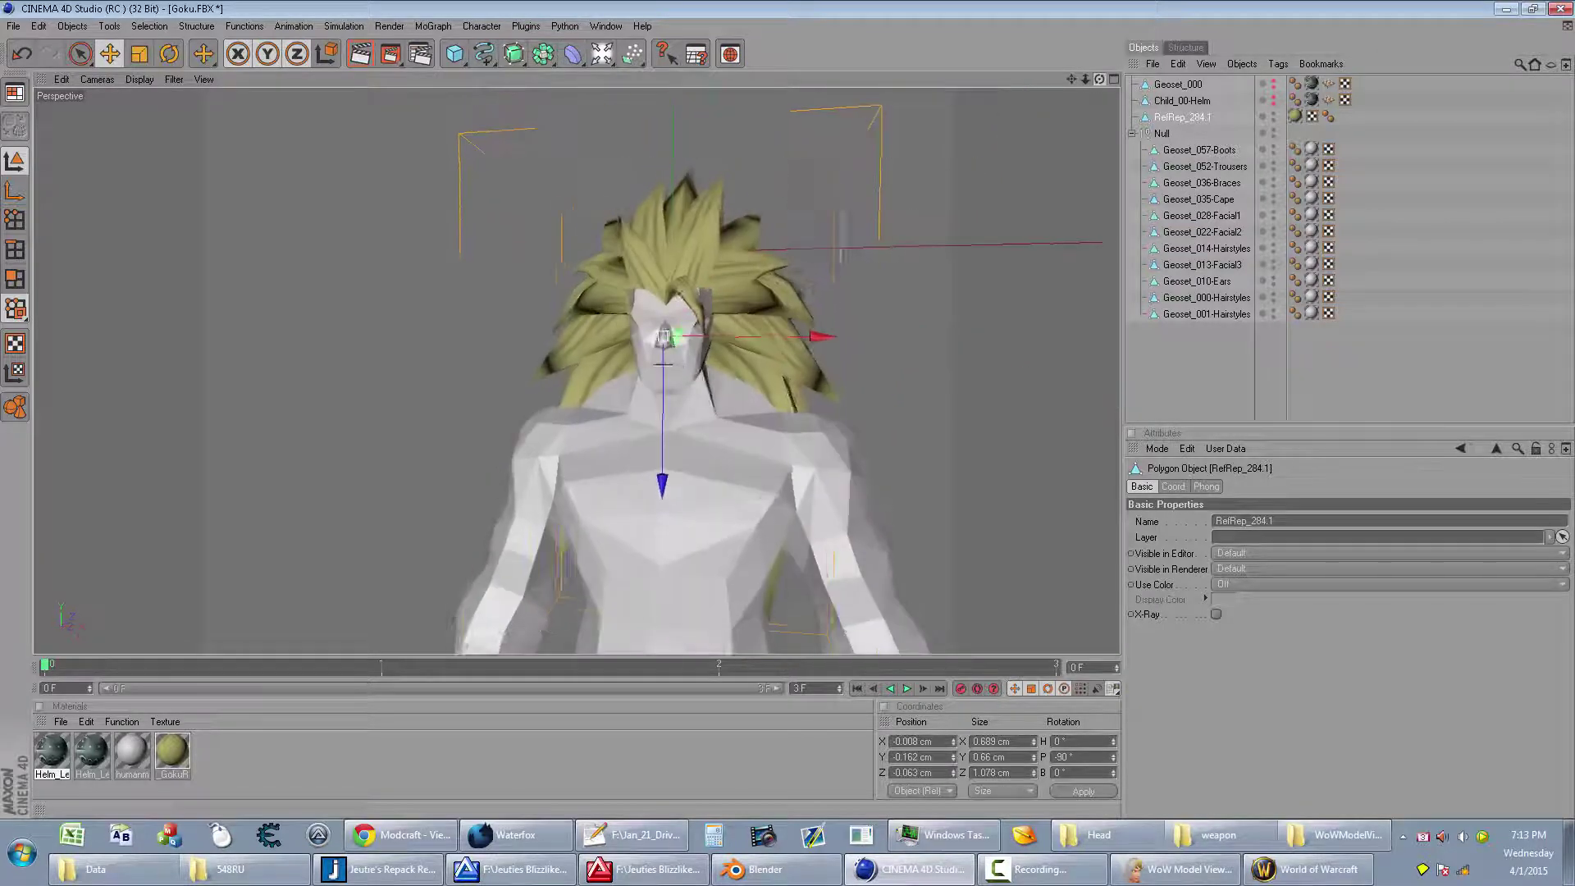
key("t")
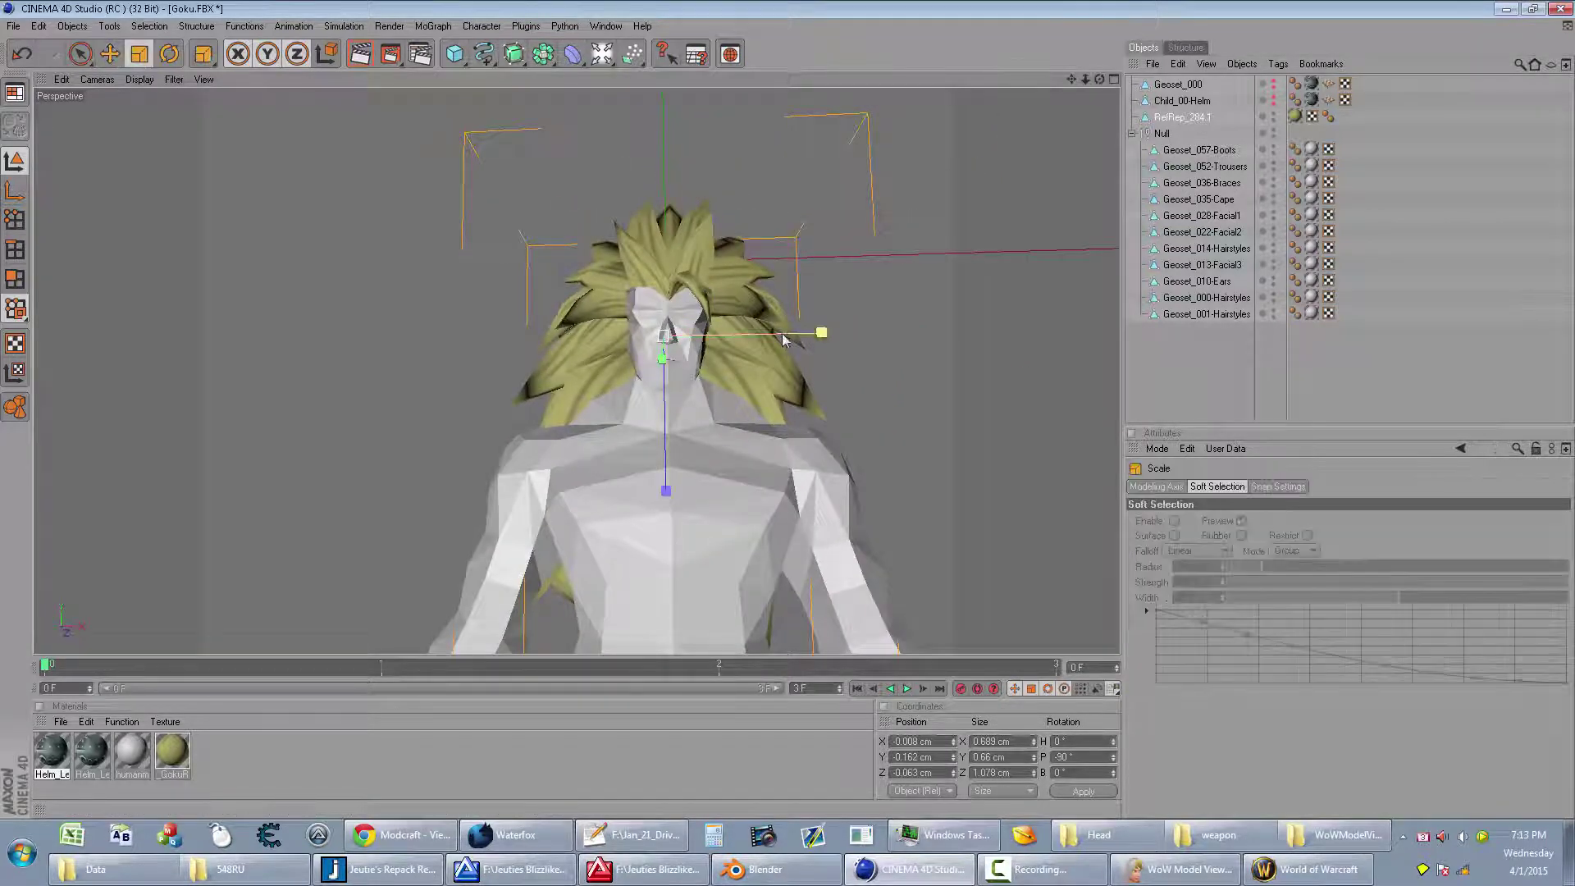
left_click_drag(820, 334, 797, 336)
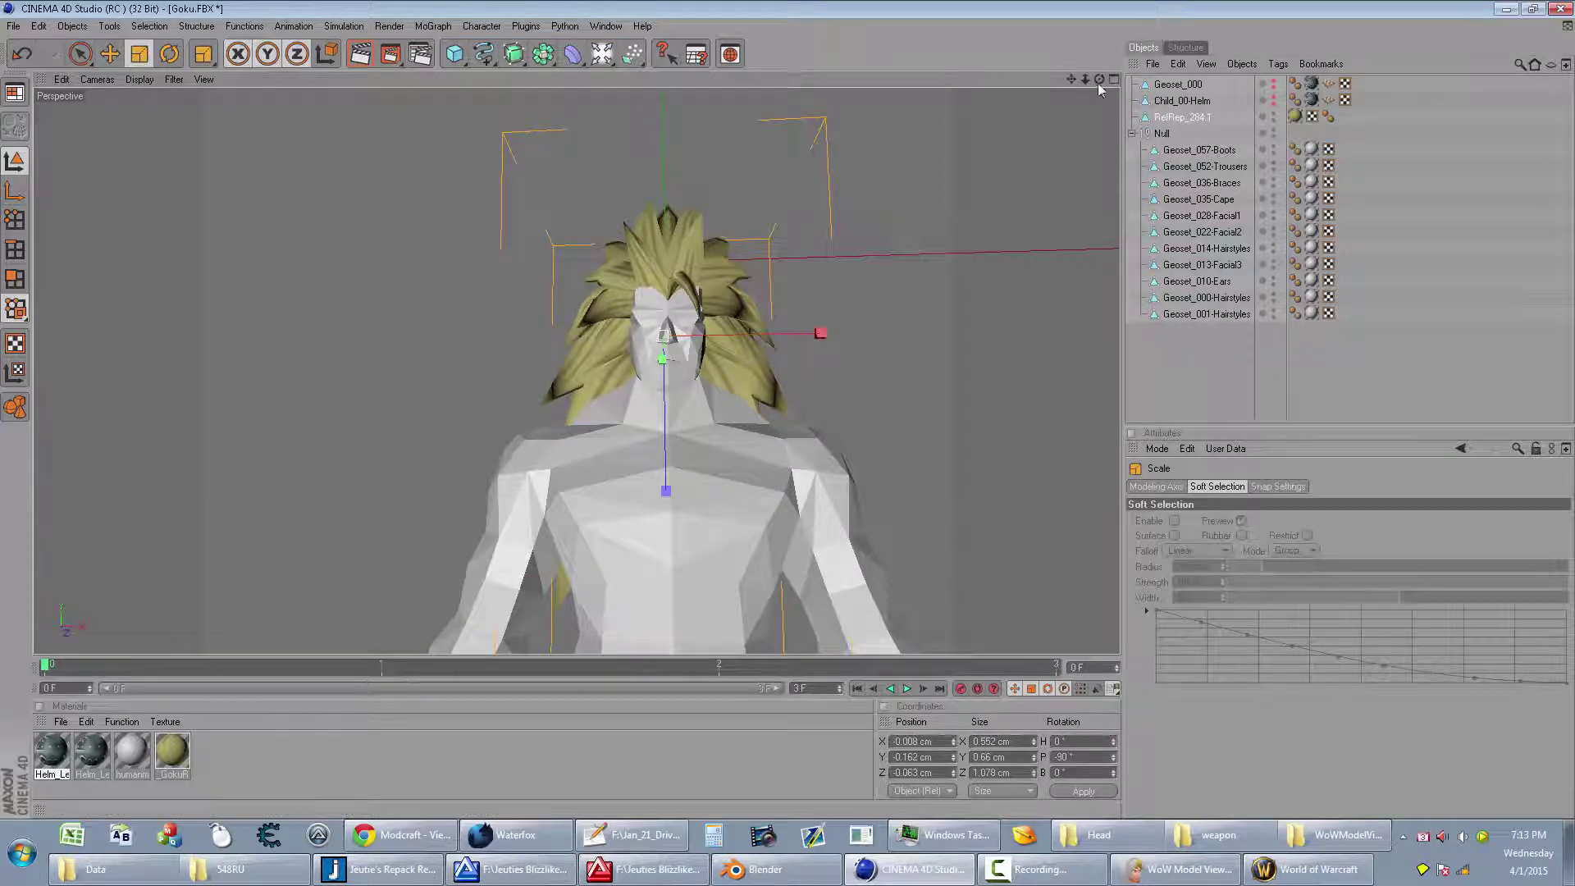
left_click_drag(1098, 83, 861, 99, "alt")
left_click_drag(1099, 83, 1106, 83)
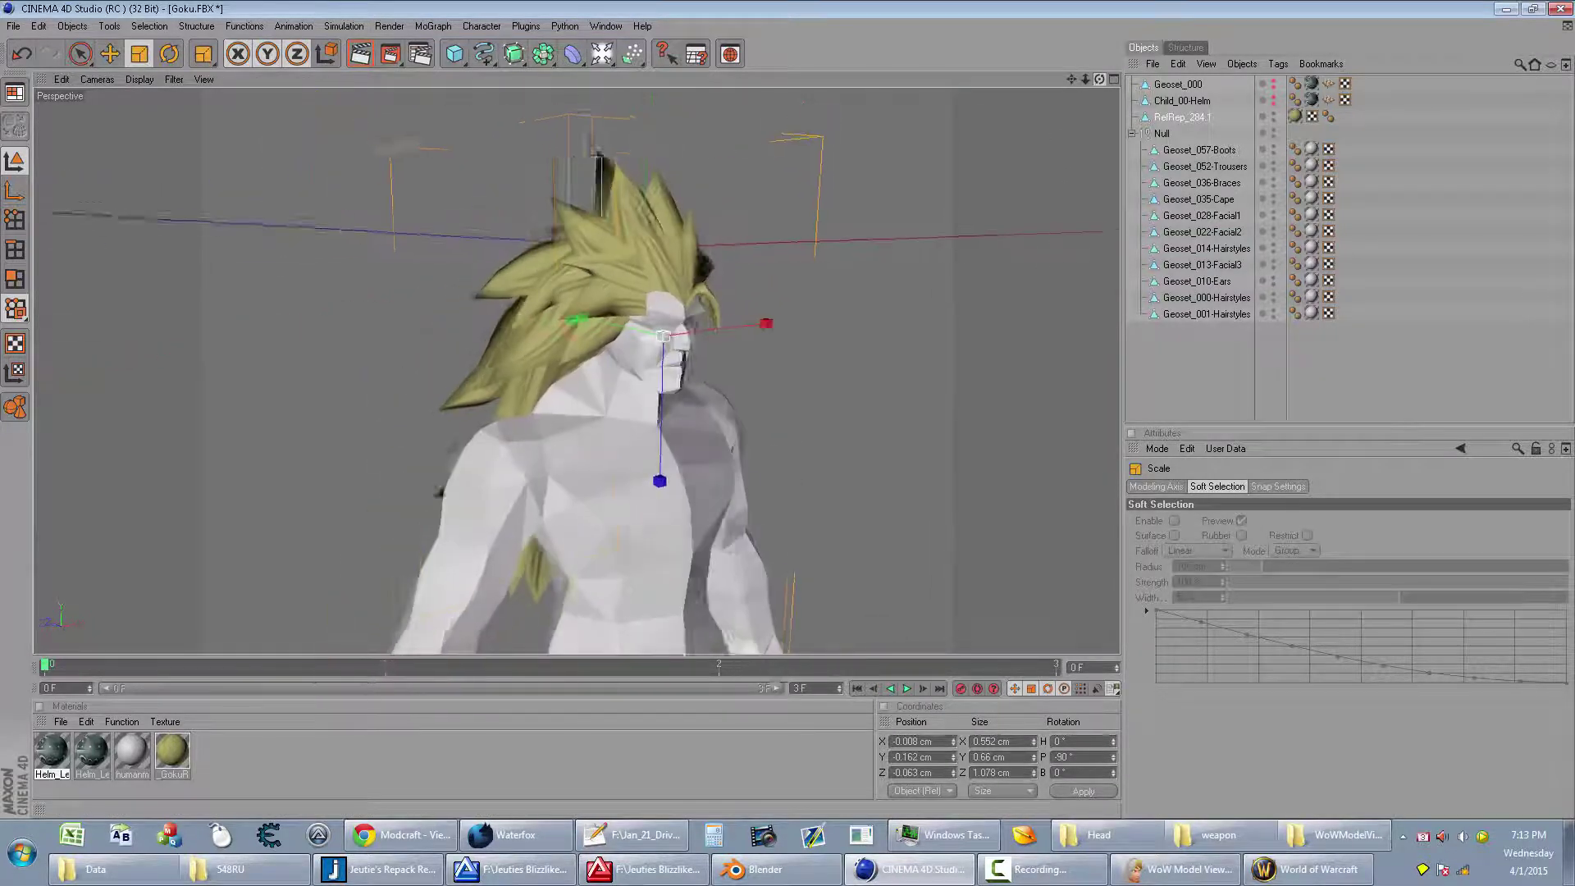
key("ctrl+z")
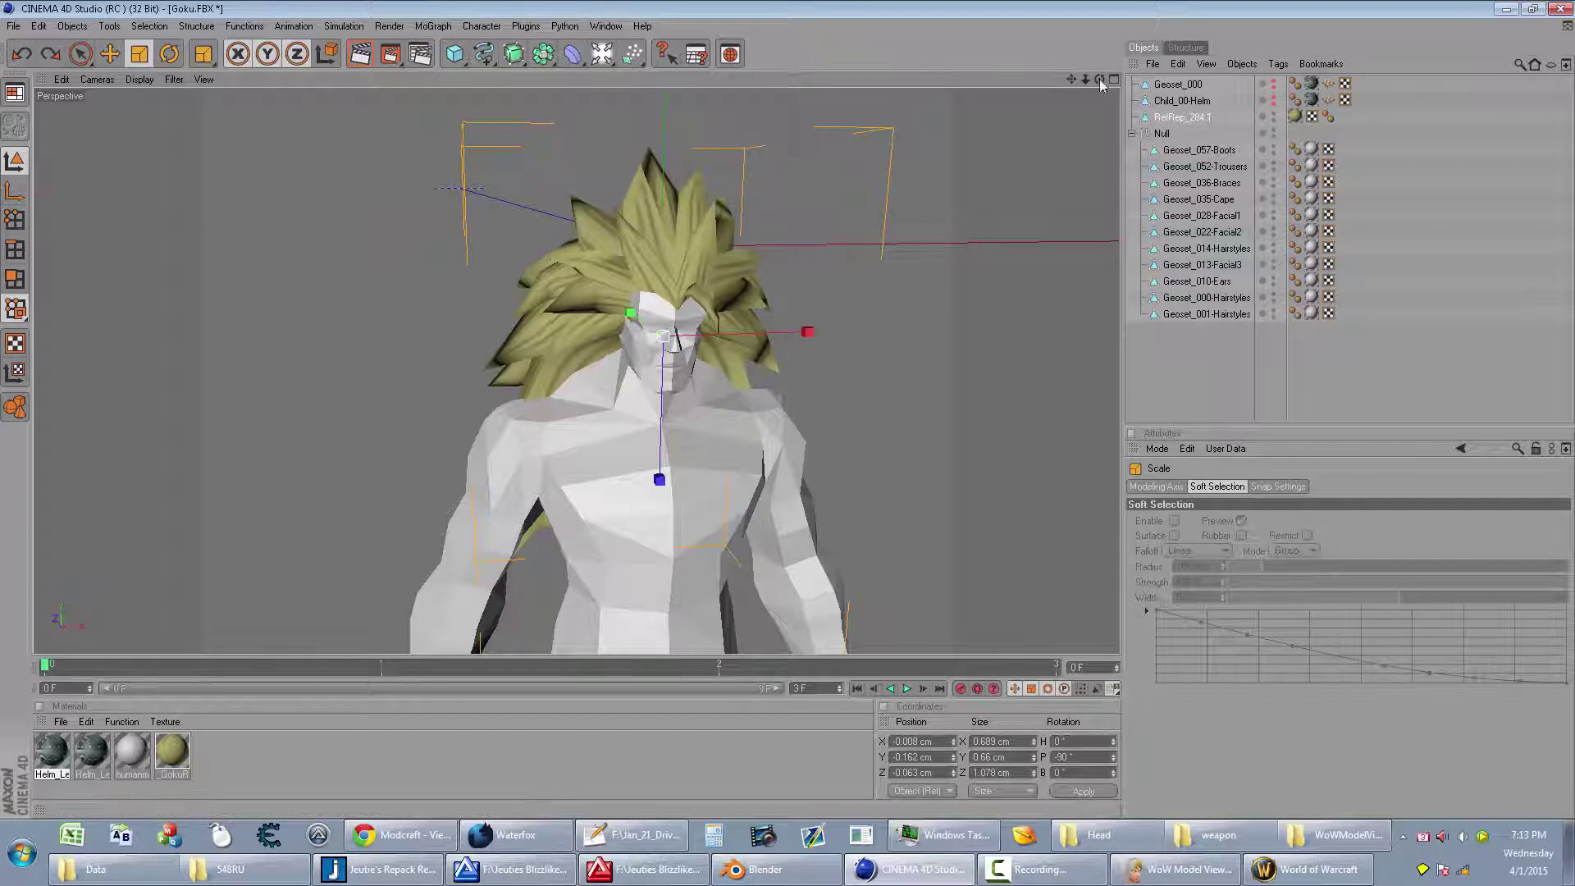
mouse_move(1100, 80)
left_mouse_down()
mouse_move(1046, 80)
mouse_move(1157, 79)
mouse_move(1095, 79)
left_mouse_up()
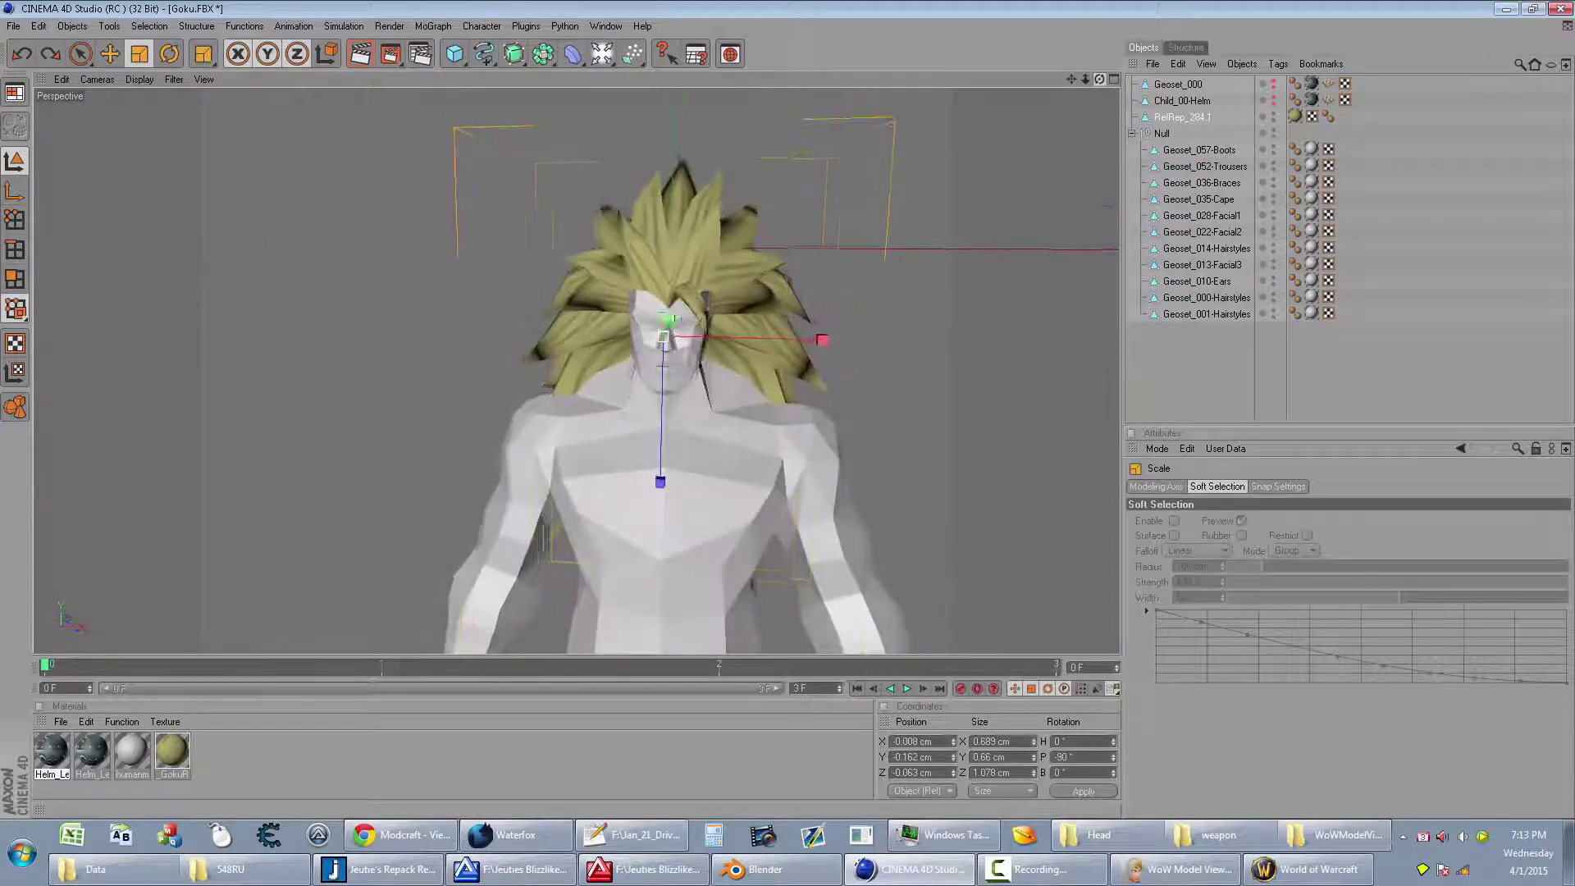
Step: In Points mode, shift two hair points near the face to the right
left_click(16, 219)
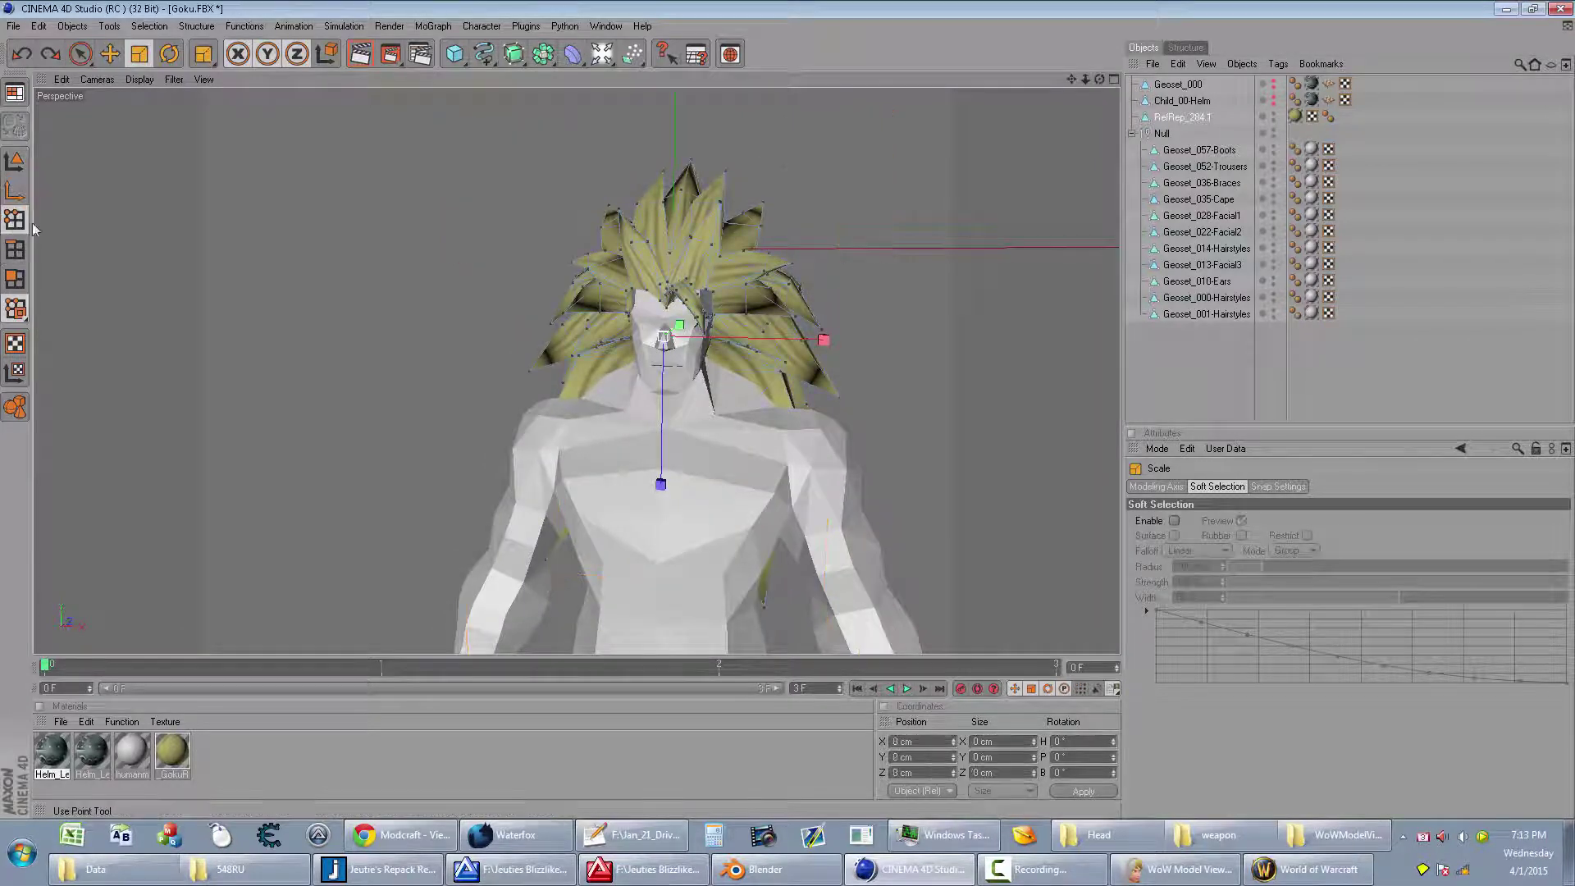
mouse_move(1085, 79)
left_mouse_down()
mouse_move(1145, 78)
mouse_move(1086, 78)
left_mouse_up()
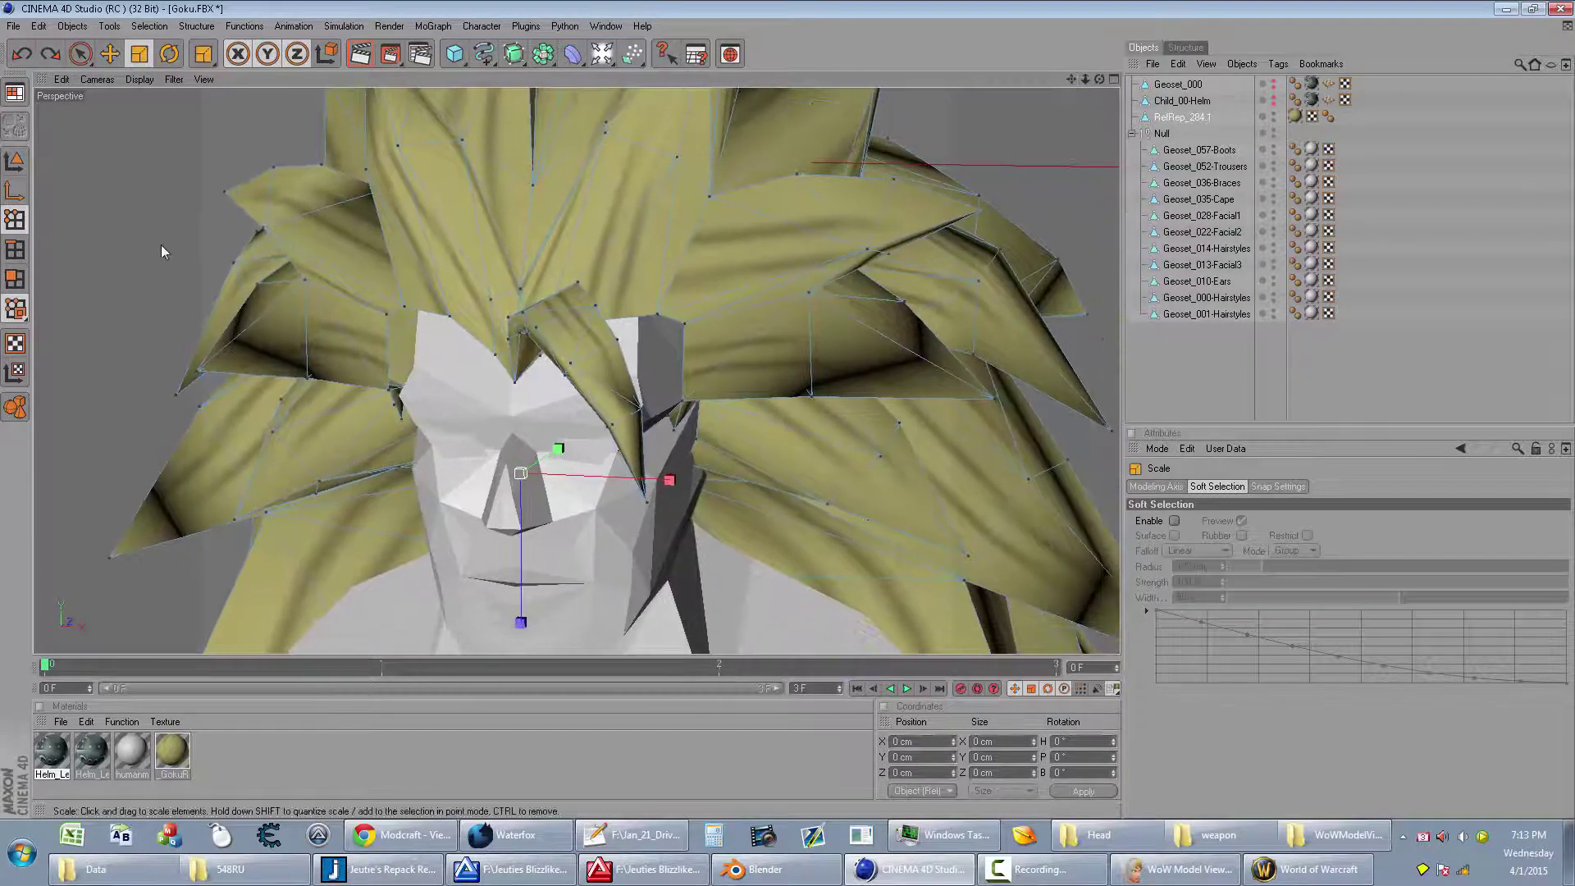
left_click(109, 54)
left_click(401, 311)
left_click(387, 317, "shift")
mouse_move(398, 355)
left_mouse_down()
mouse_move(427, 363)
mouse_move(459, 325)
left_mouse_up()
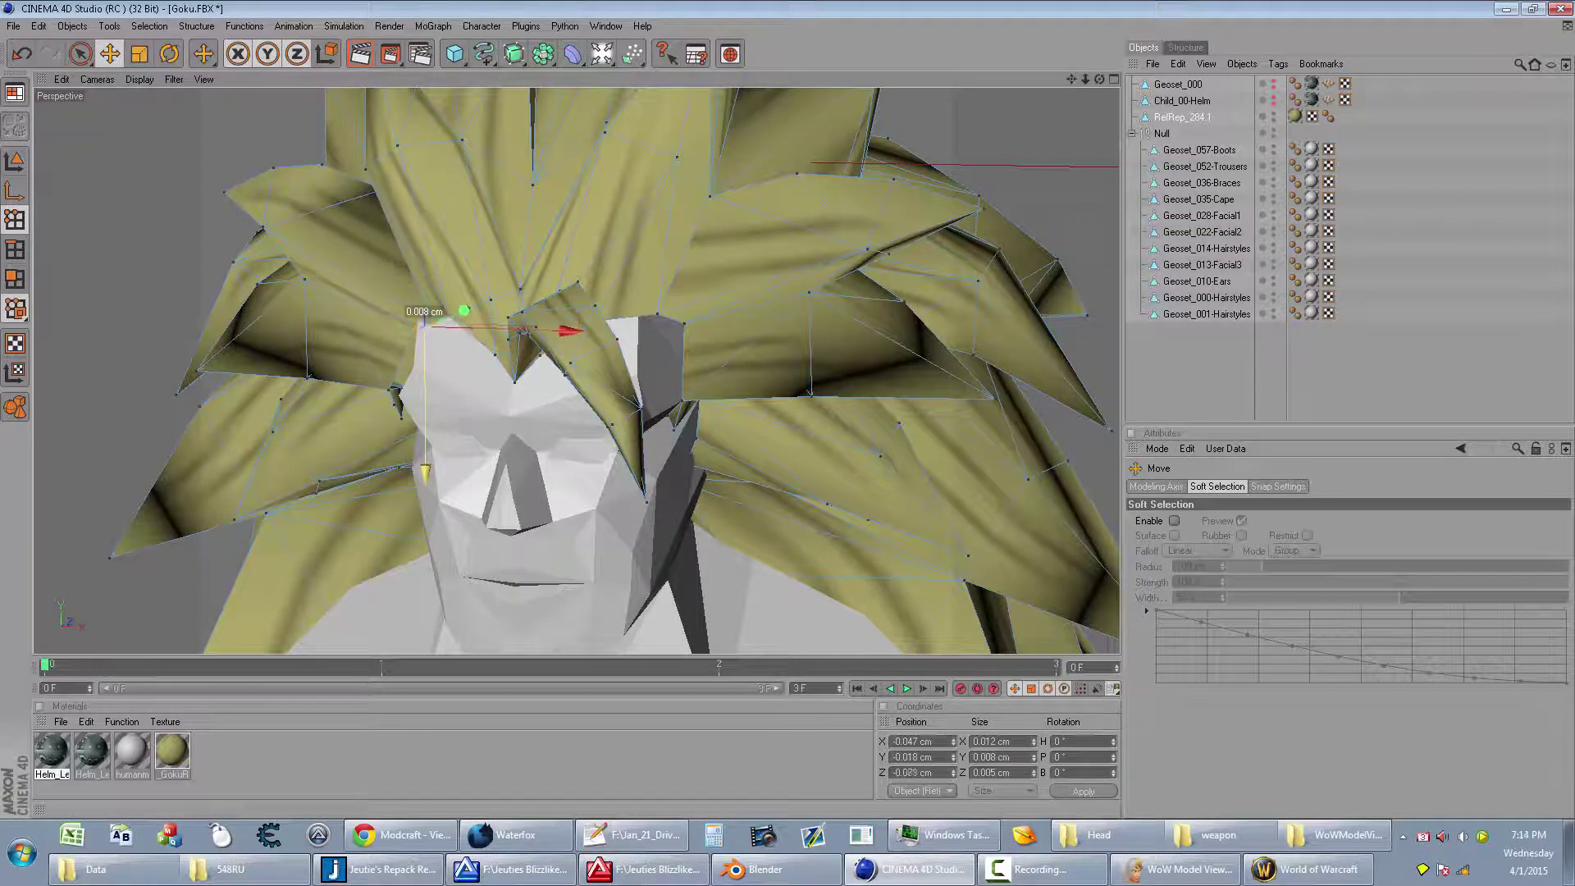
Step: Slide a point near the face left, undo a bad downward push, and move another point left
left_click(666, 321)
left_click_drag(719, 335, 686, 318)
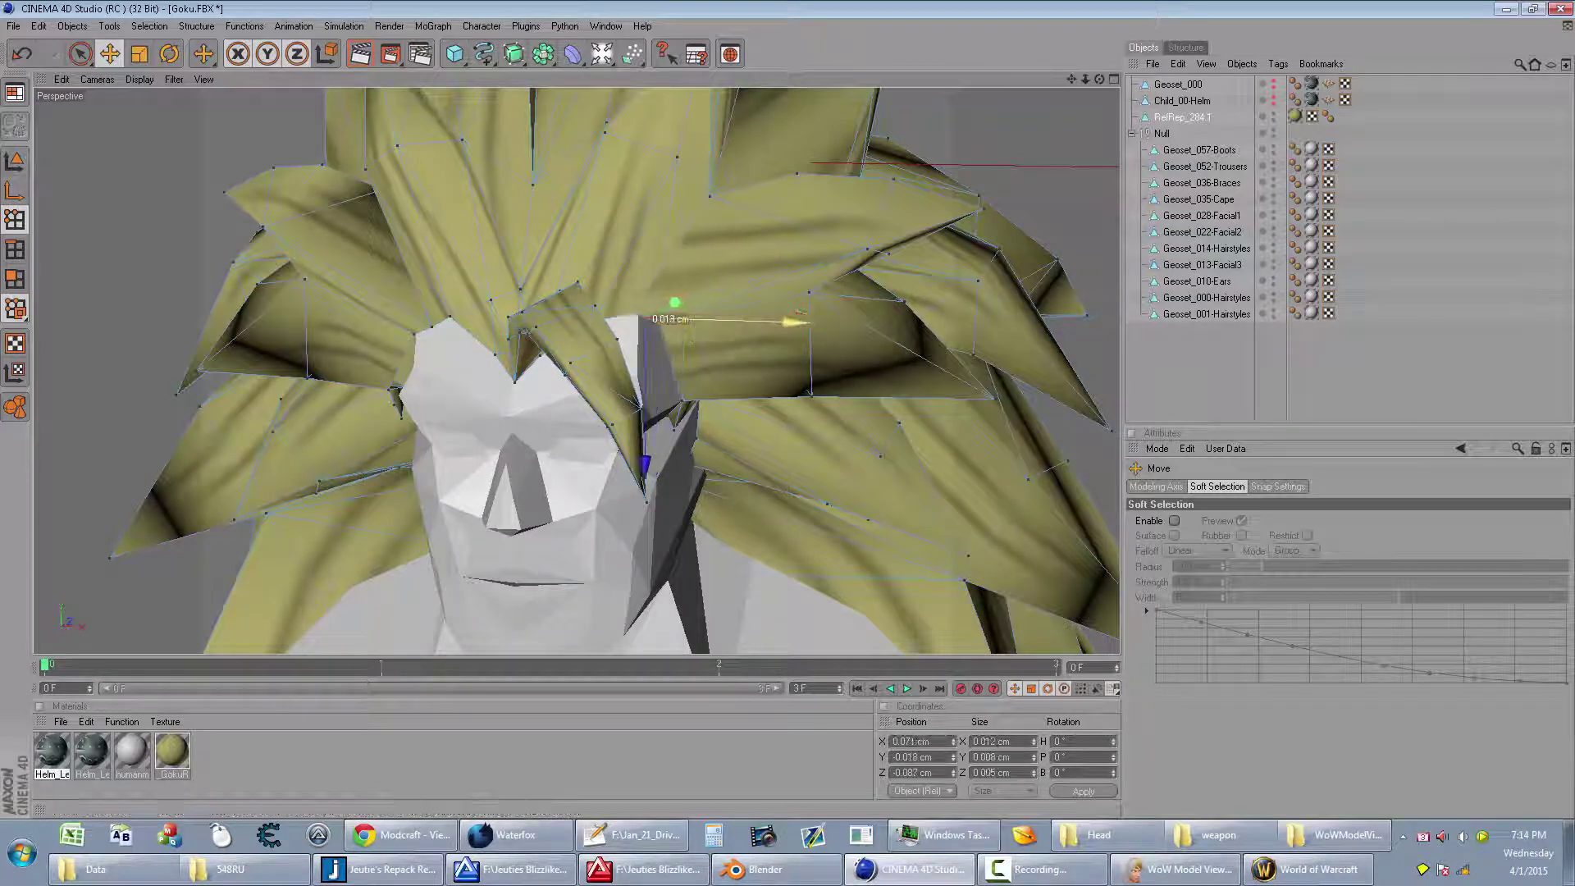
left_click_drag(636, 364, 636, 397)
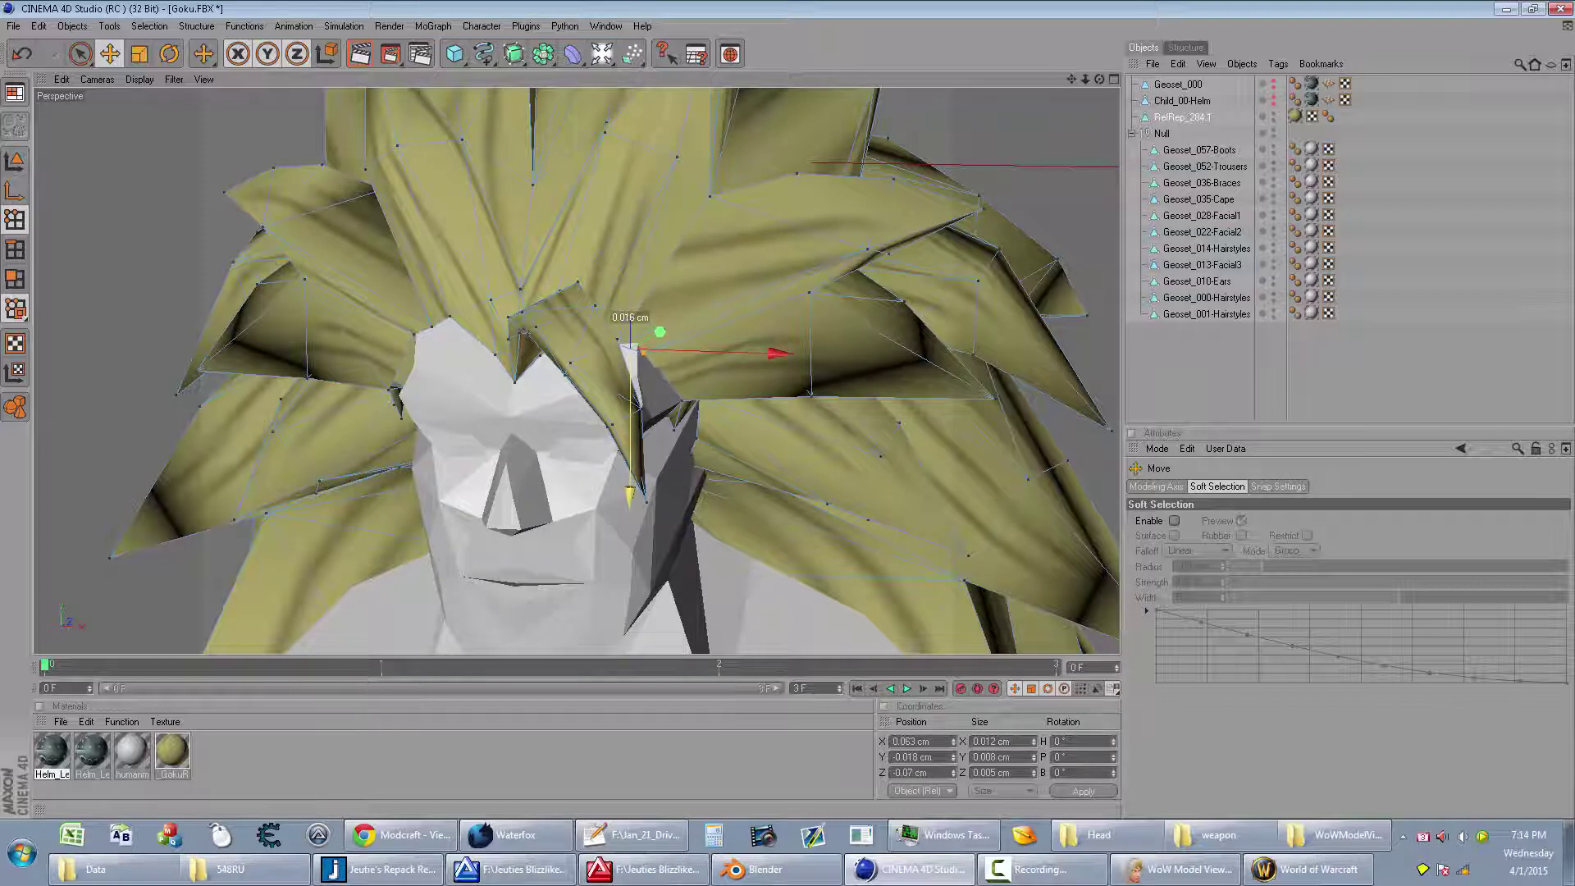
key("ctrl+z")
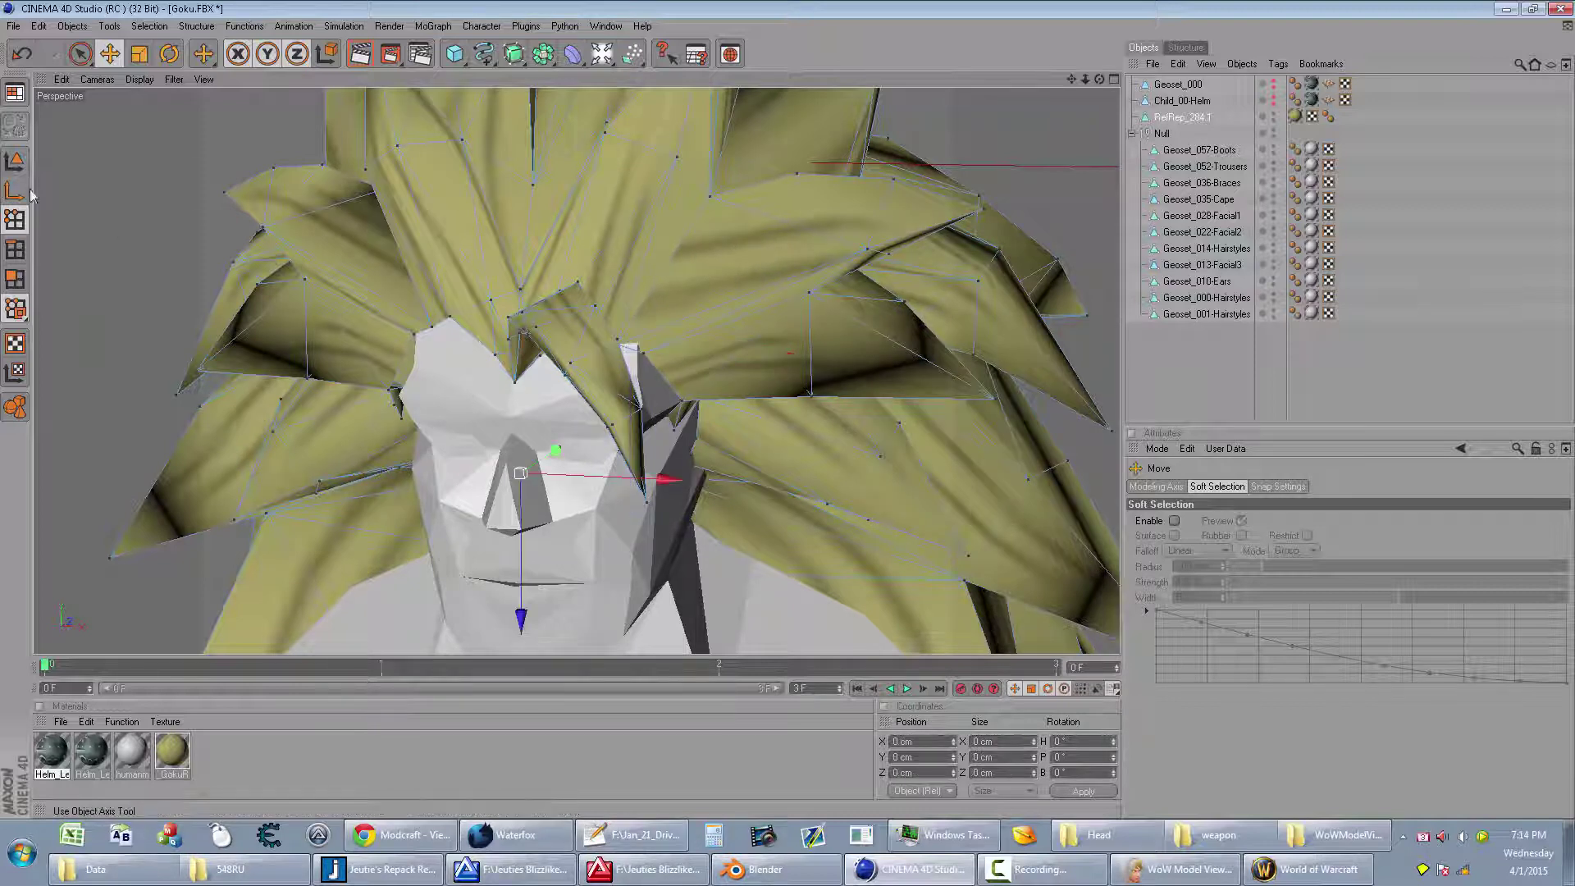
left_click(685, 402)
left_click_drag(715, 411, 688, 411)
Step: Nudge one more hair point beside the face right, then return to Model mode
left_click_drag(1096, 87, 433, 424)
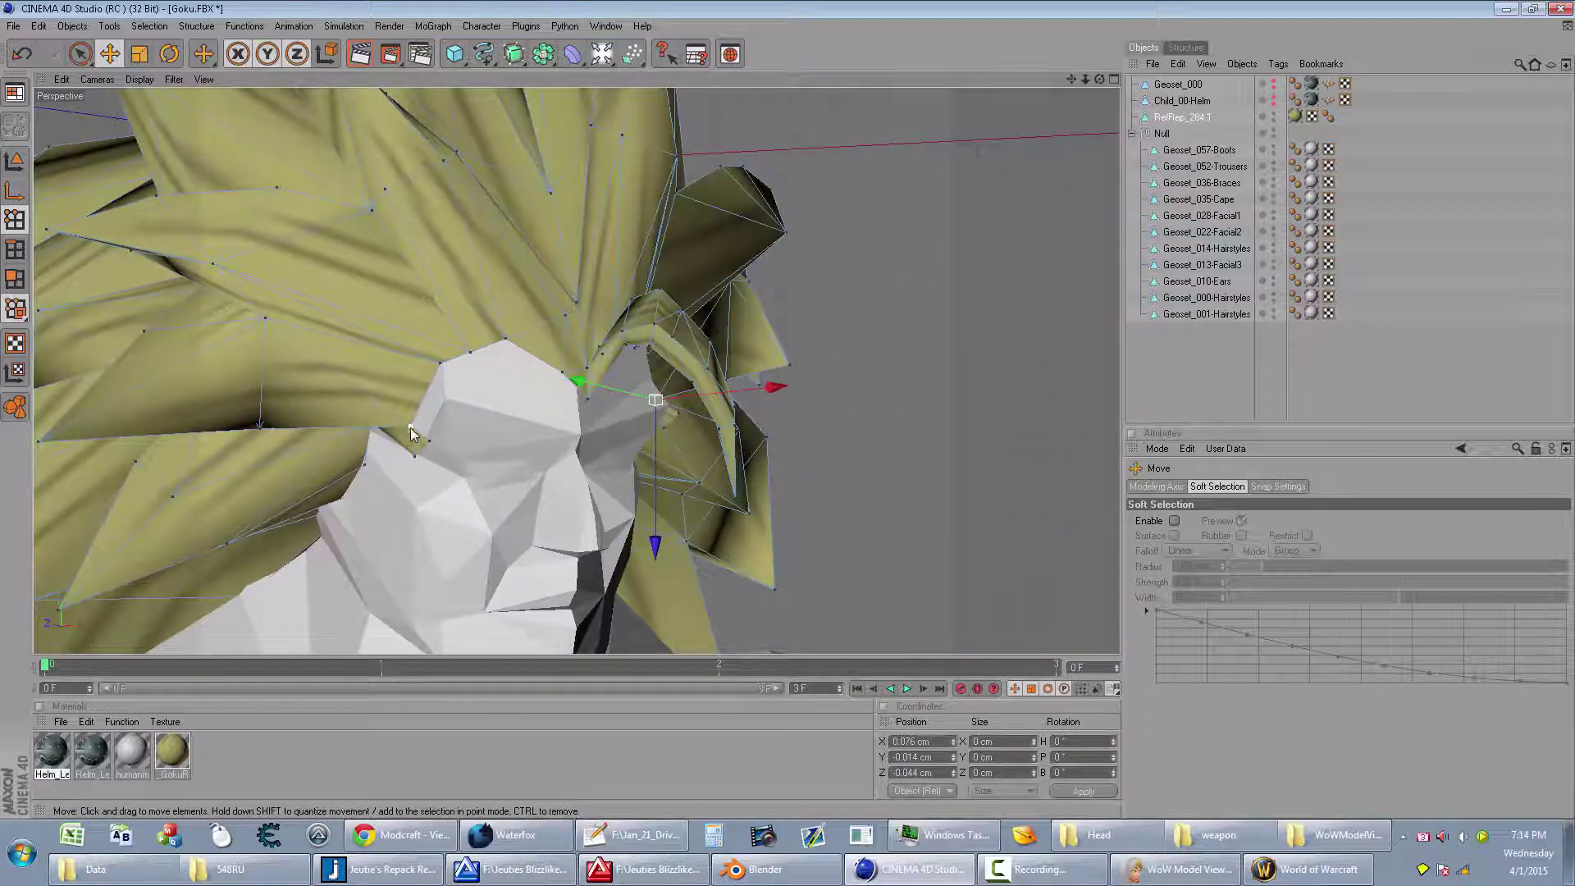
left_click(410, 427)
left_click_drag(412, 425, 431, 425)
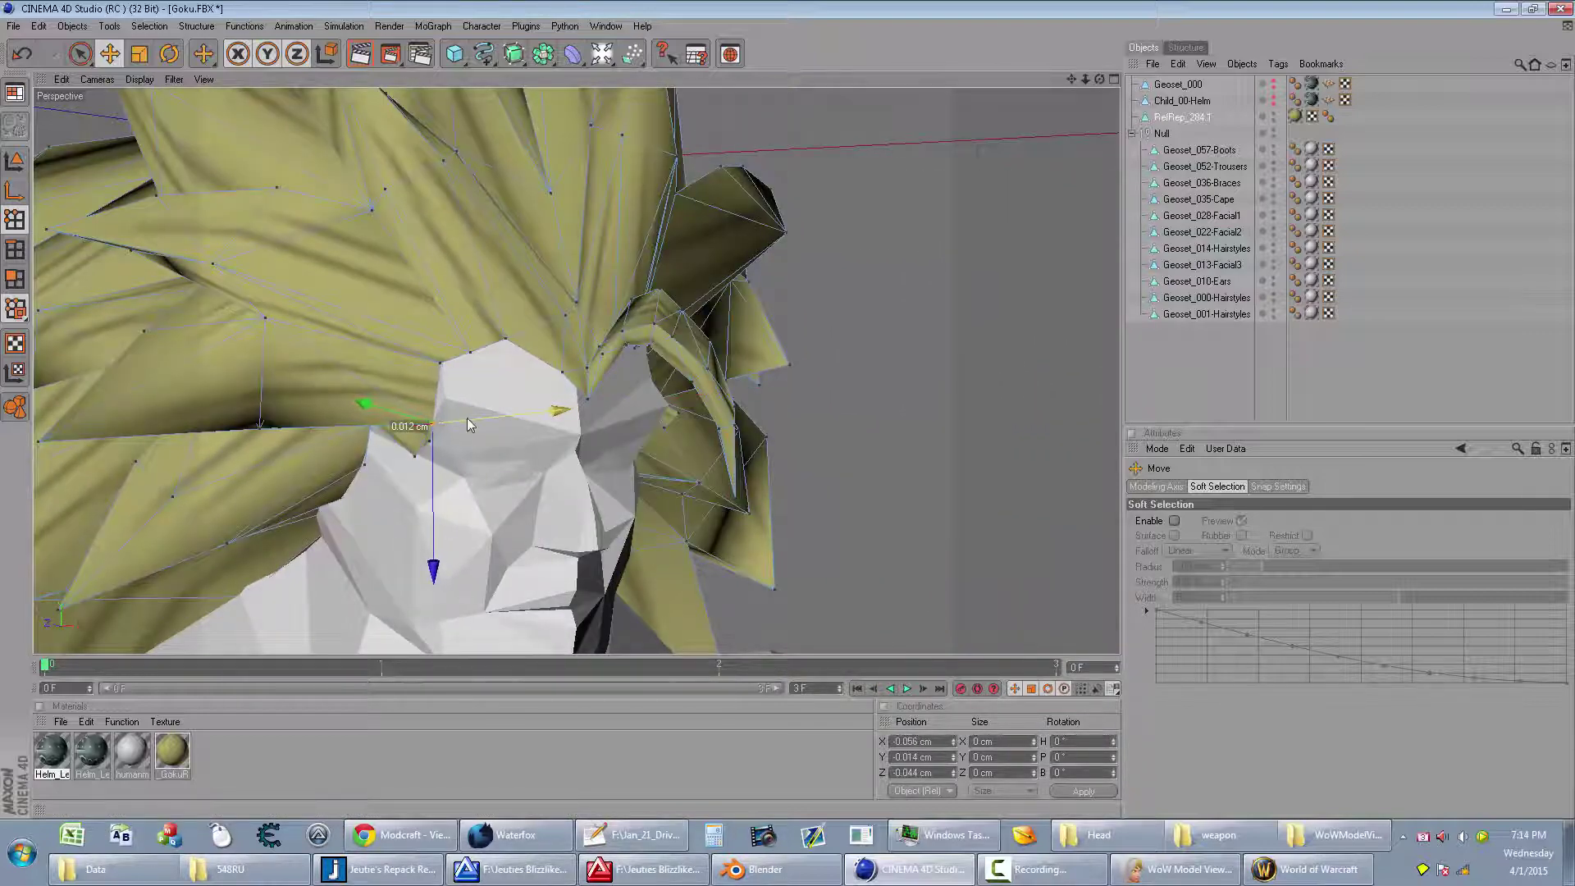
left_click(15, 160)
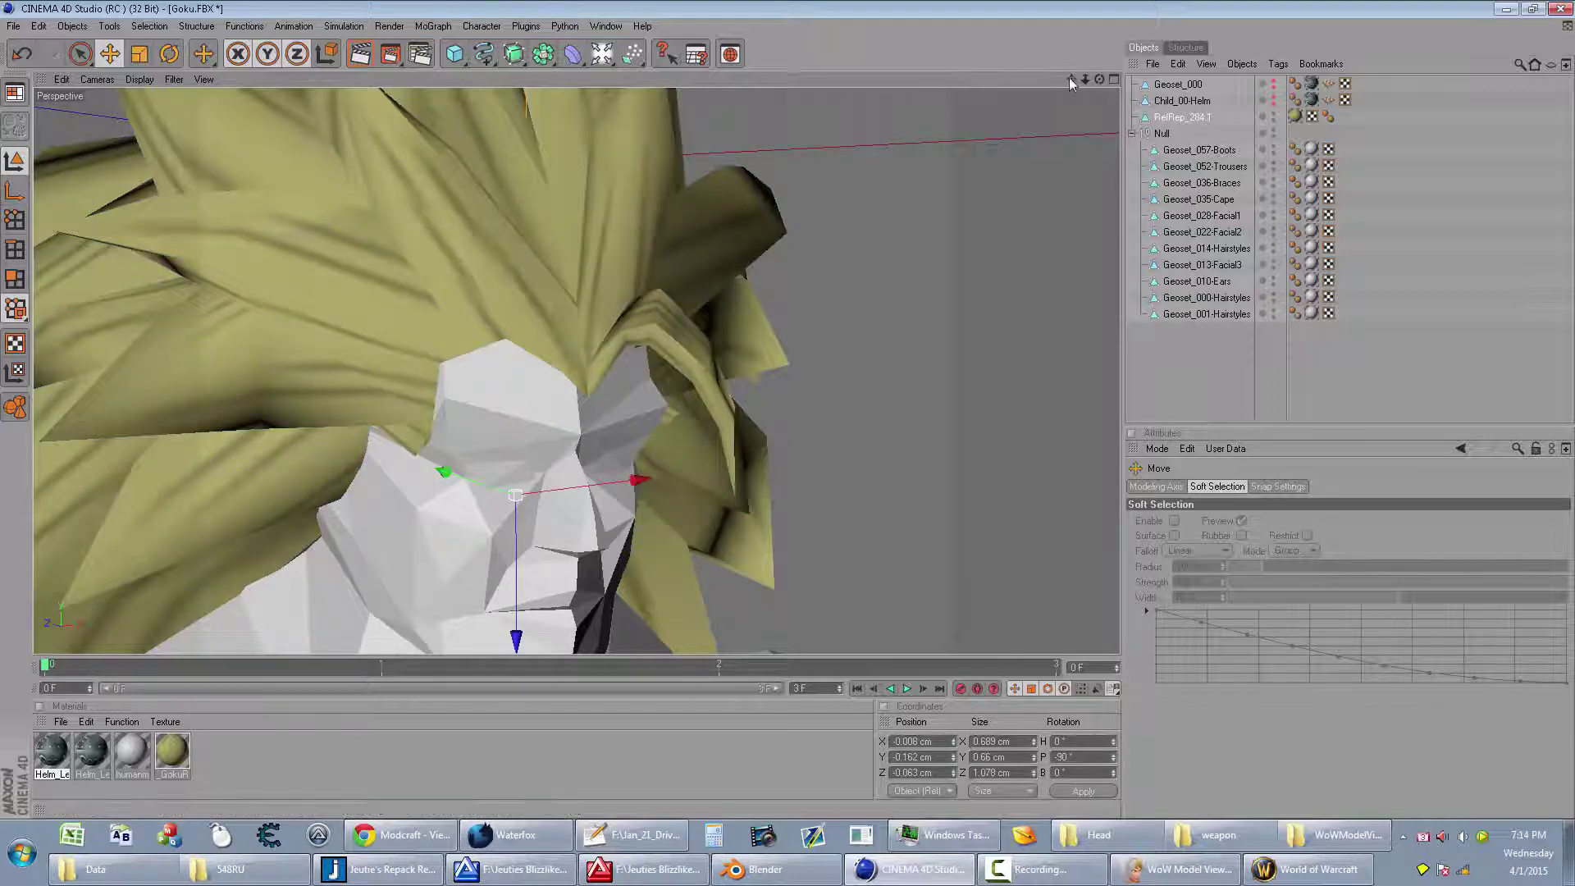
left_click_drag(1085, 79, 1071, 148)
left_click_drag(1099, 78, 1000, 142)
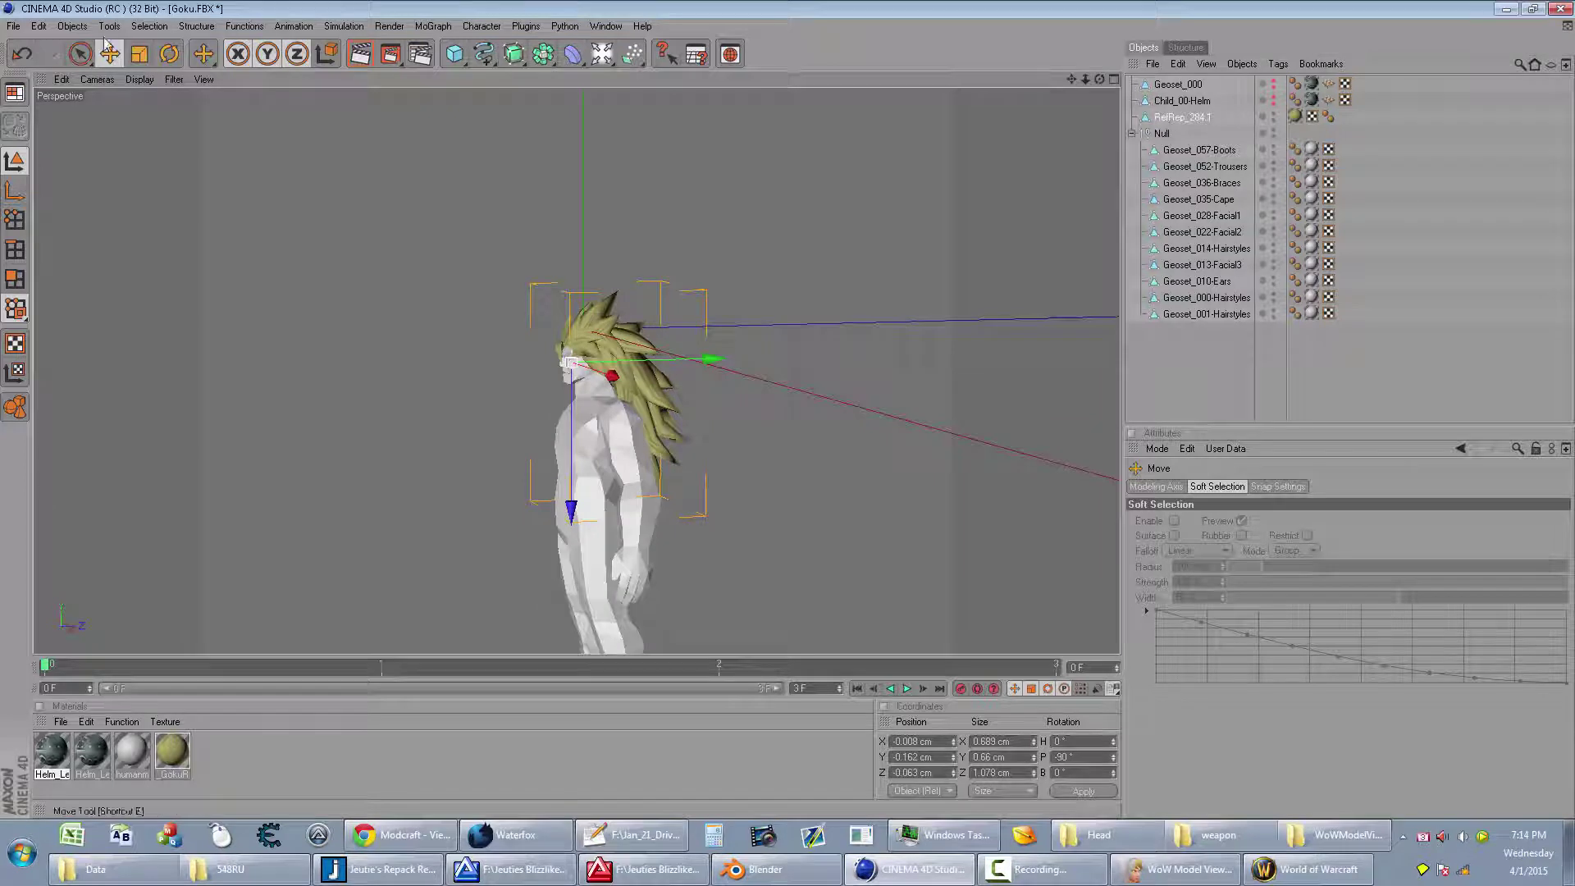
Step: Add a null, parent RefRep_284.1 under it, and delete the other body geosets
left_click(78, 28)
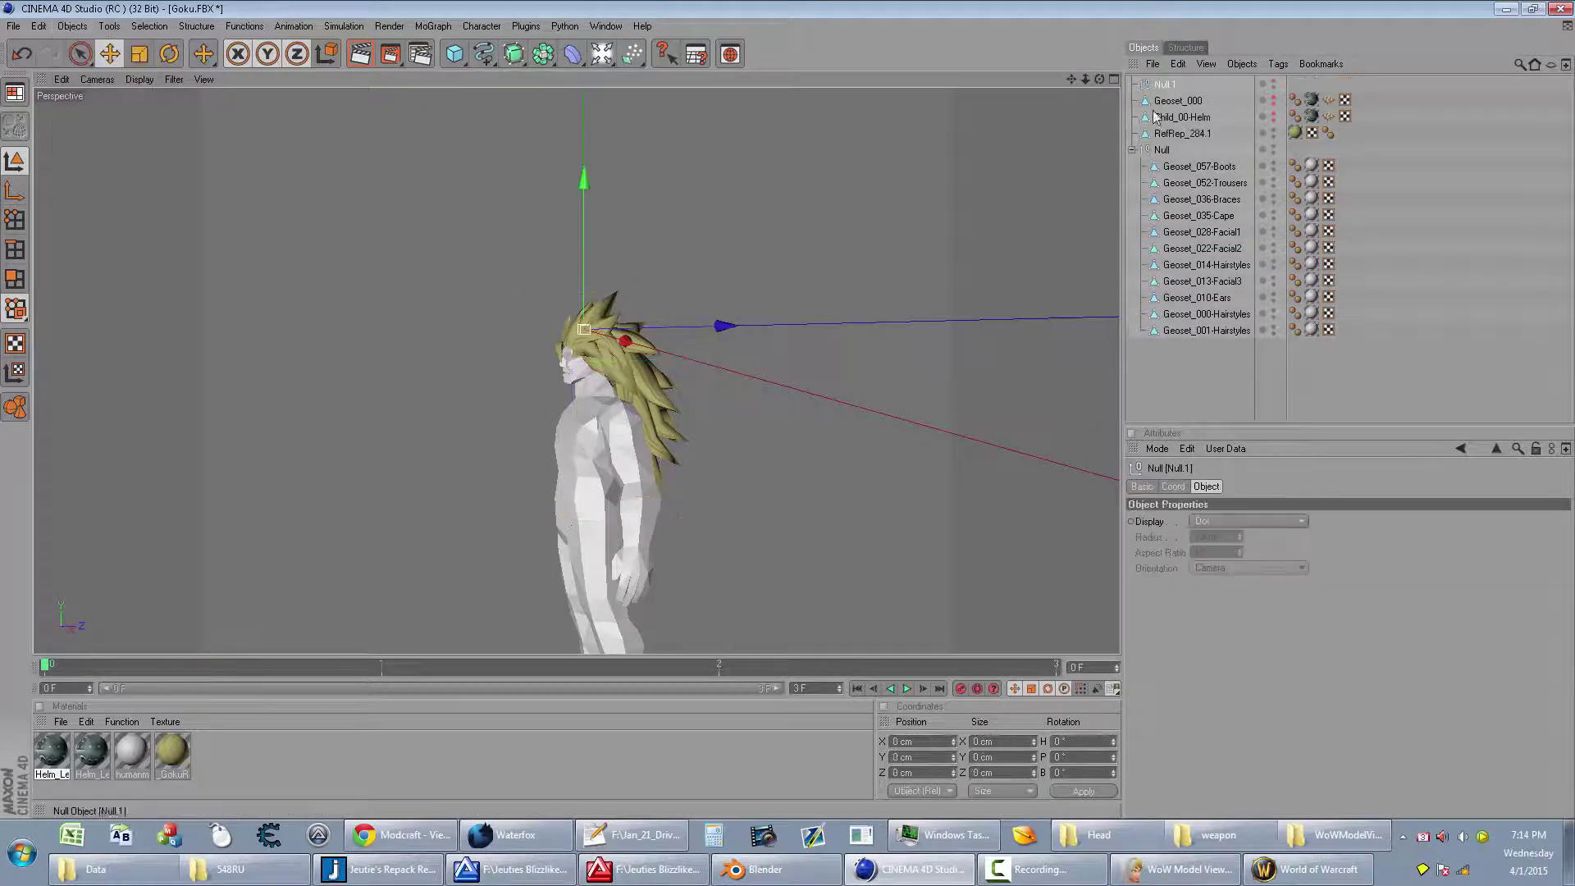
left_click(1189, 135)
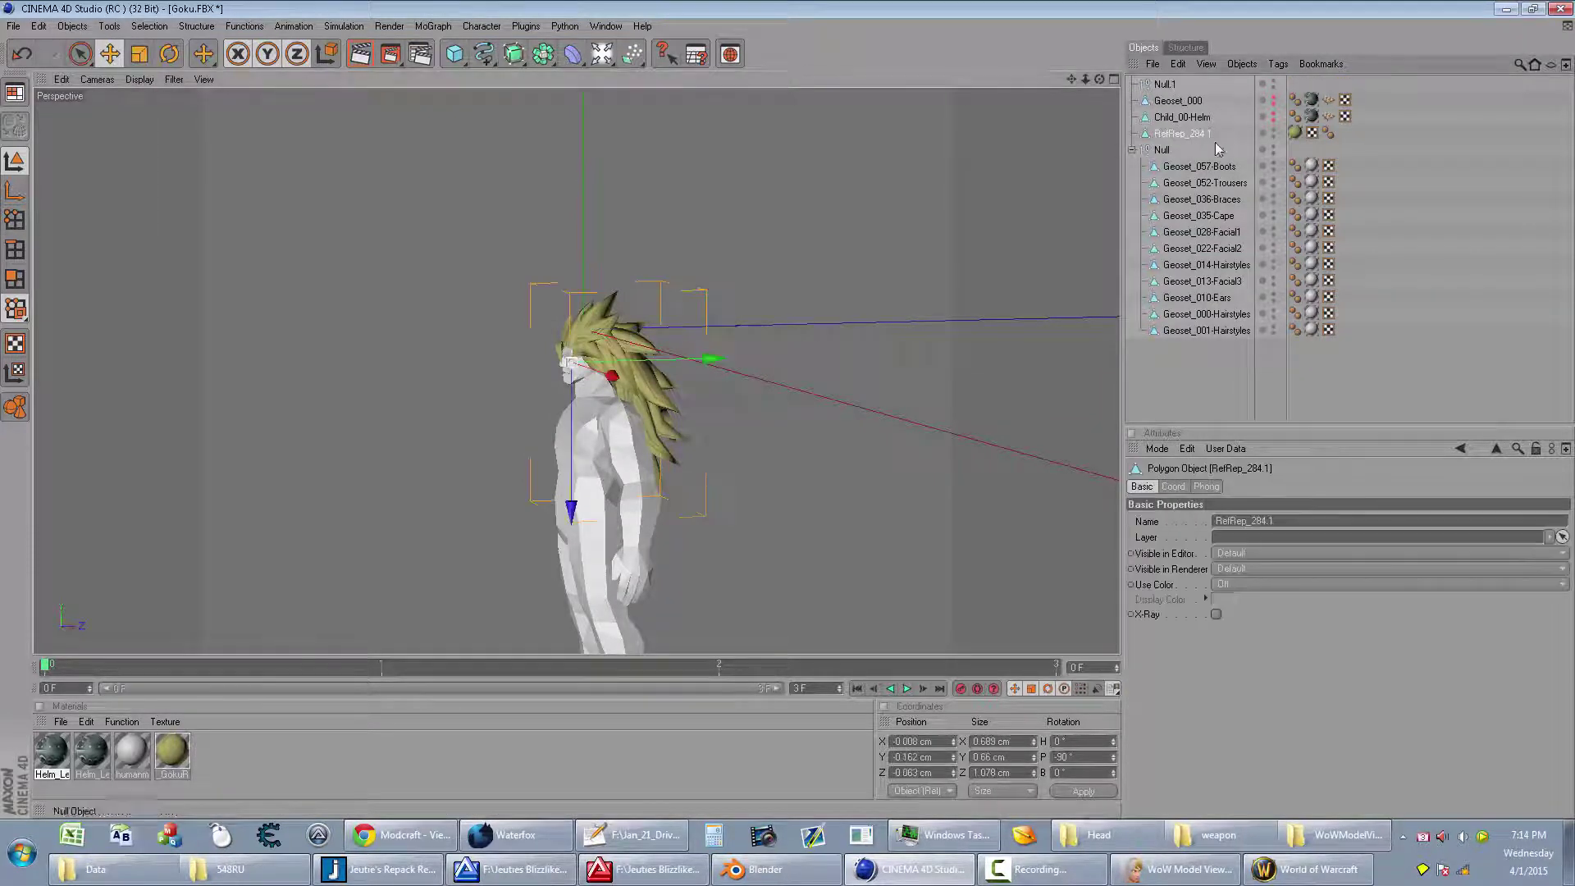
left_click_drag(1199, 101, 1218, 392)
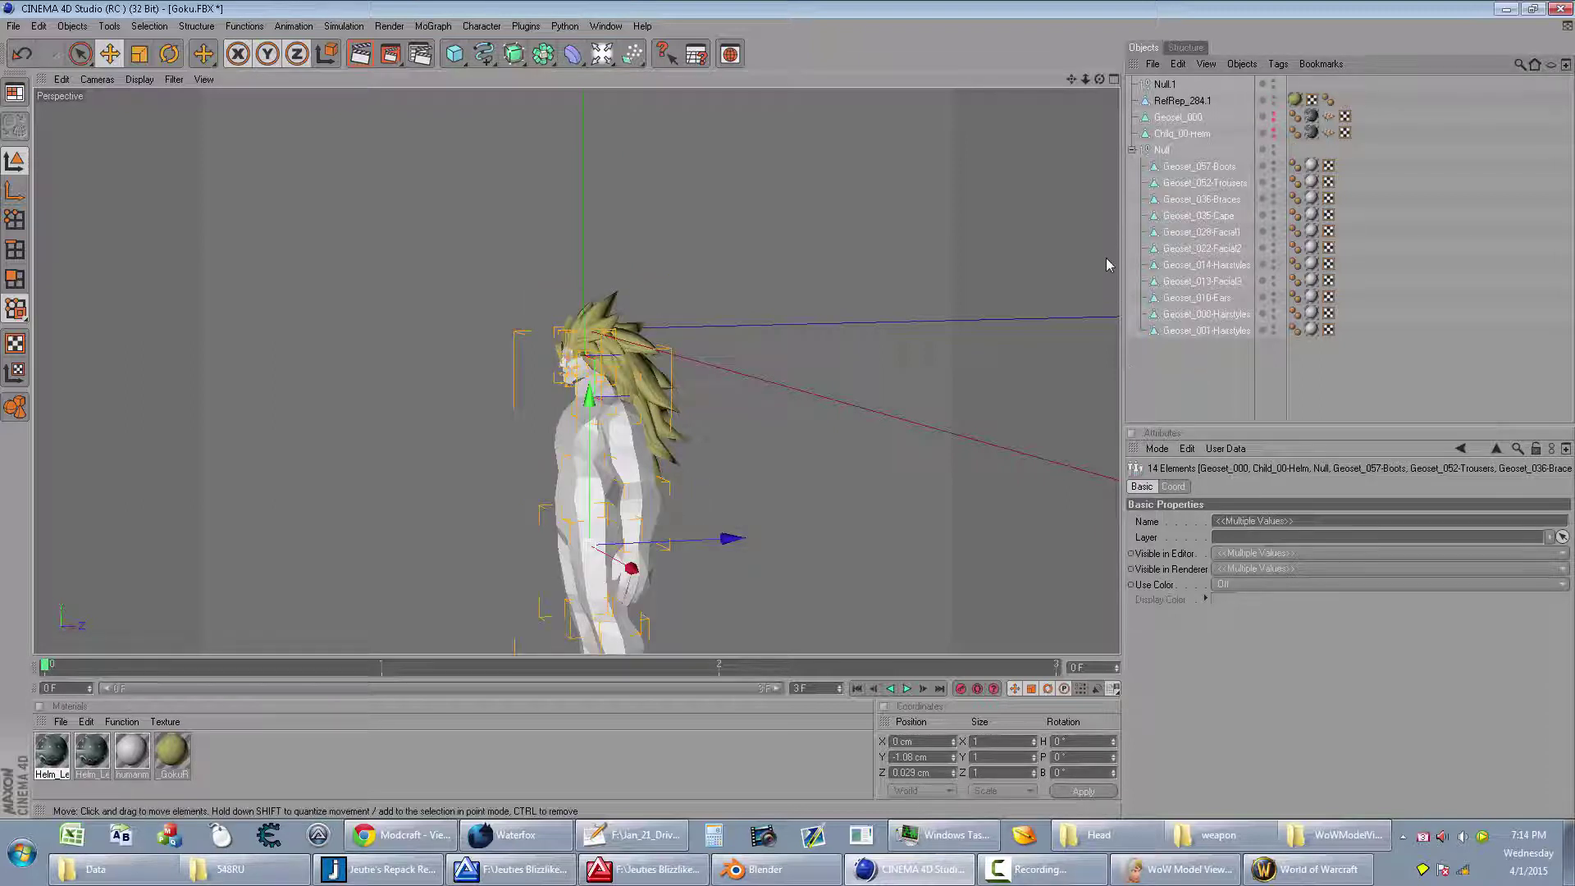
key("Delete")
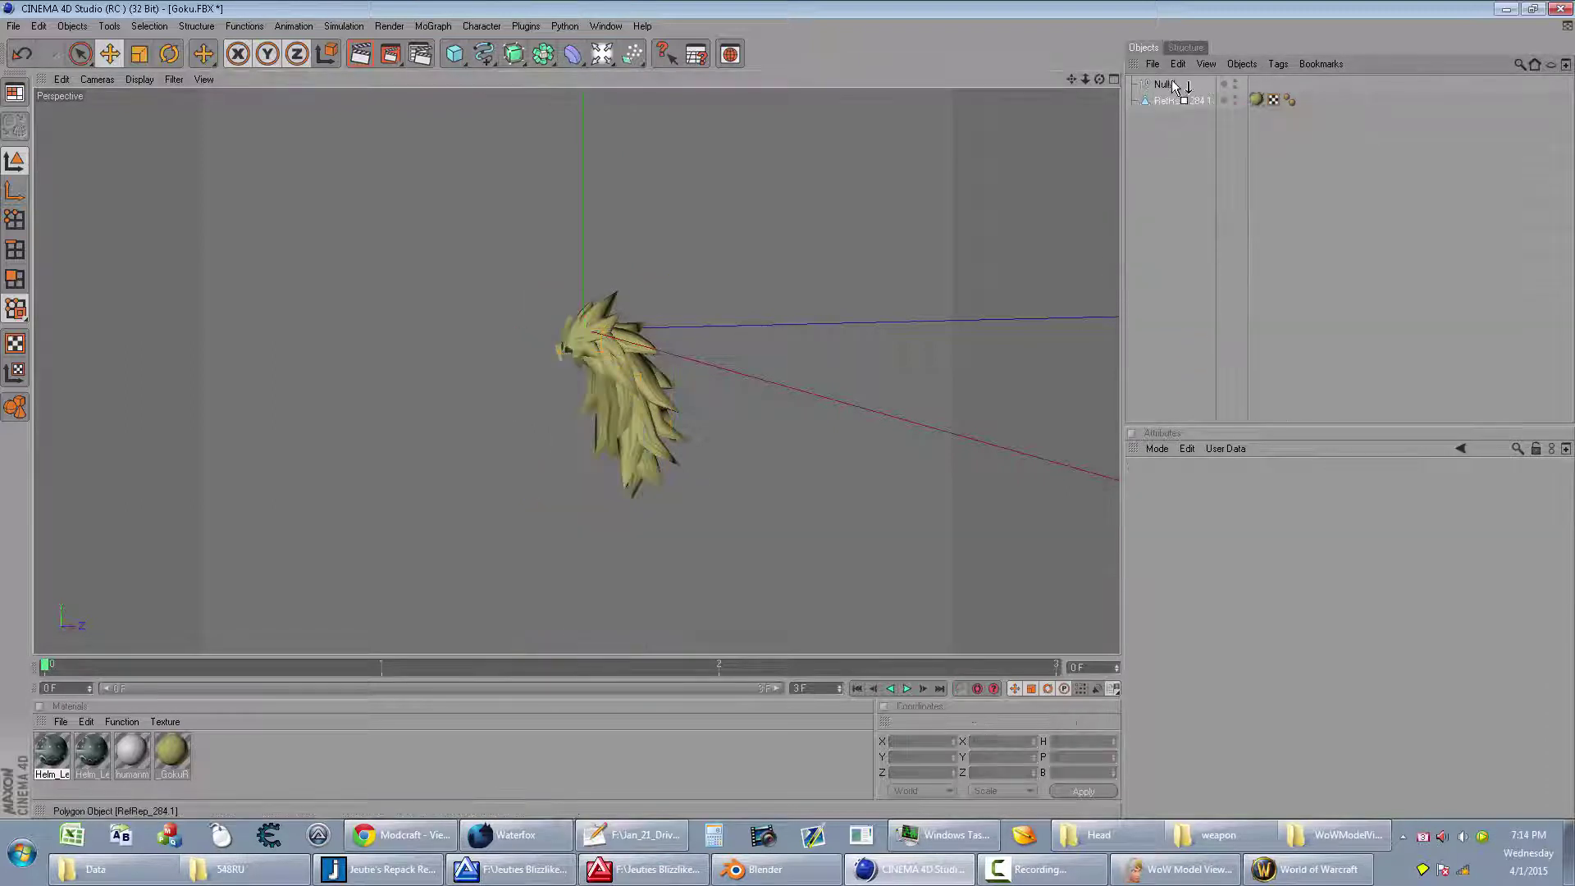
mouse_move(1176, 103)
left_mouse_down()
mouse_move(1160, 86)
mouse_move(1173, 104)
mouse_move(1071, 86)
left_mouse_up()
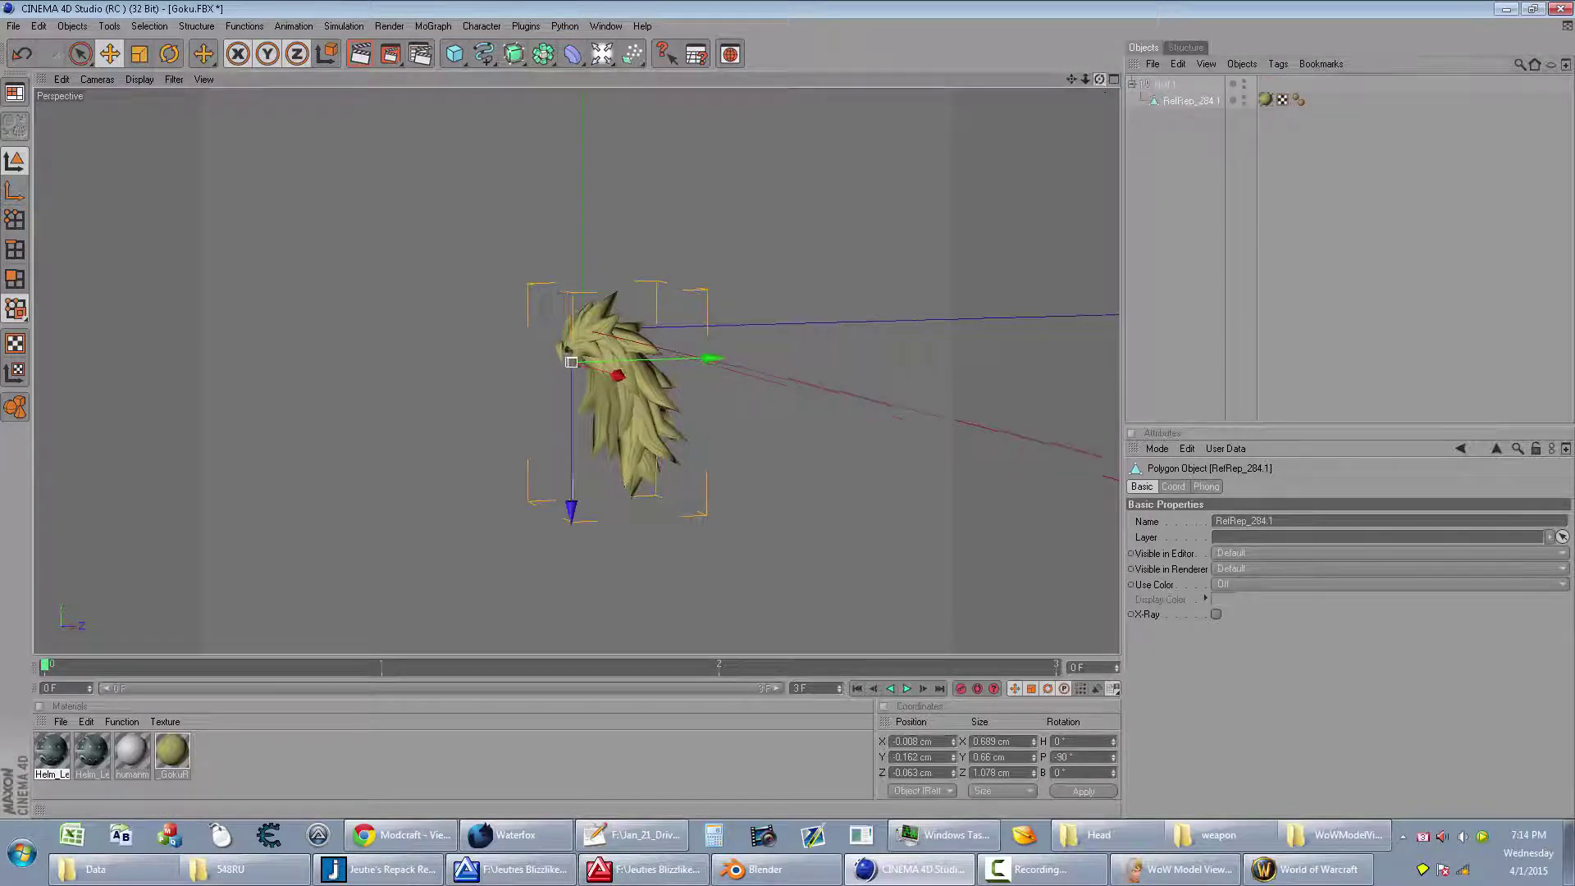
Step: Rotate Null.1 to a 90° heading, then delete the leftover null
left_click(1164, 84)
left_click(1057, 740)
type("90")
key("Return")
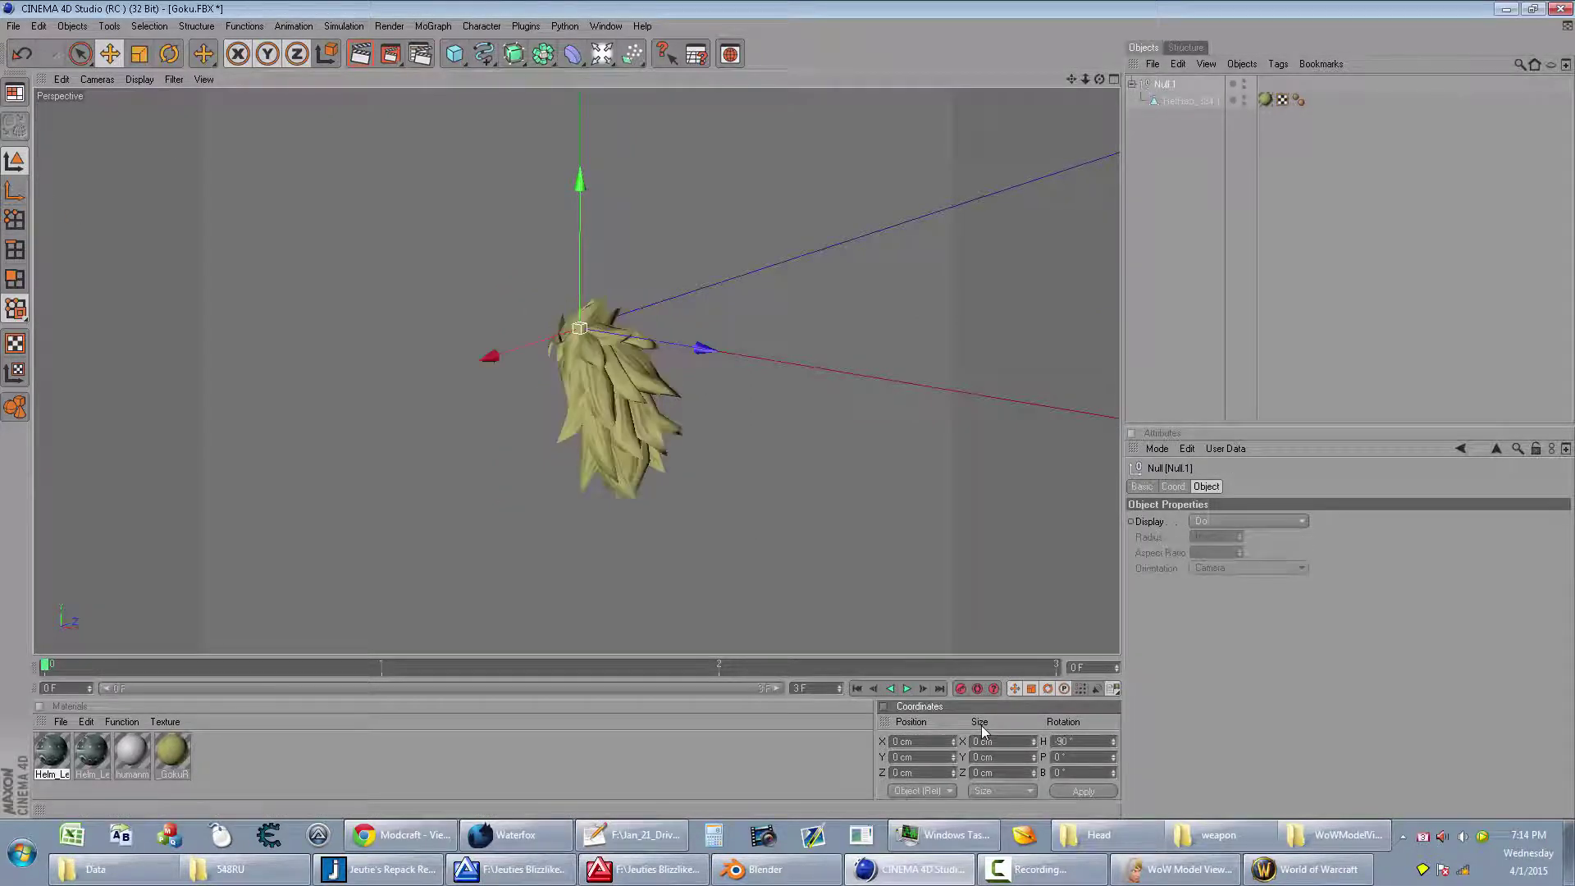
left_click(1170, 102)
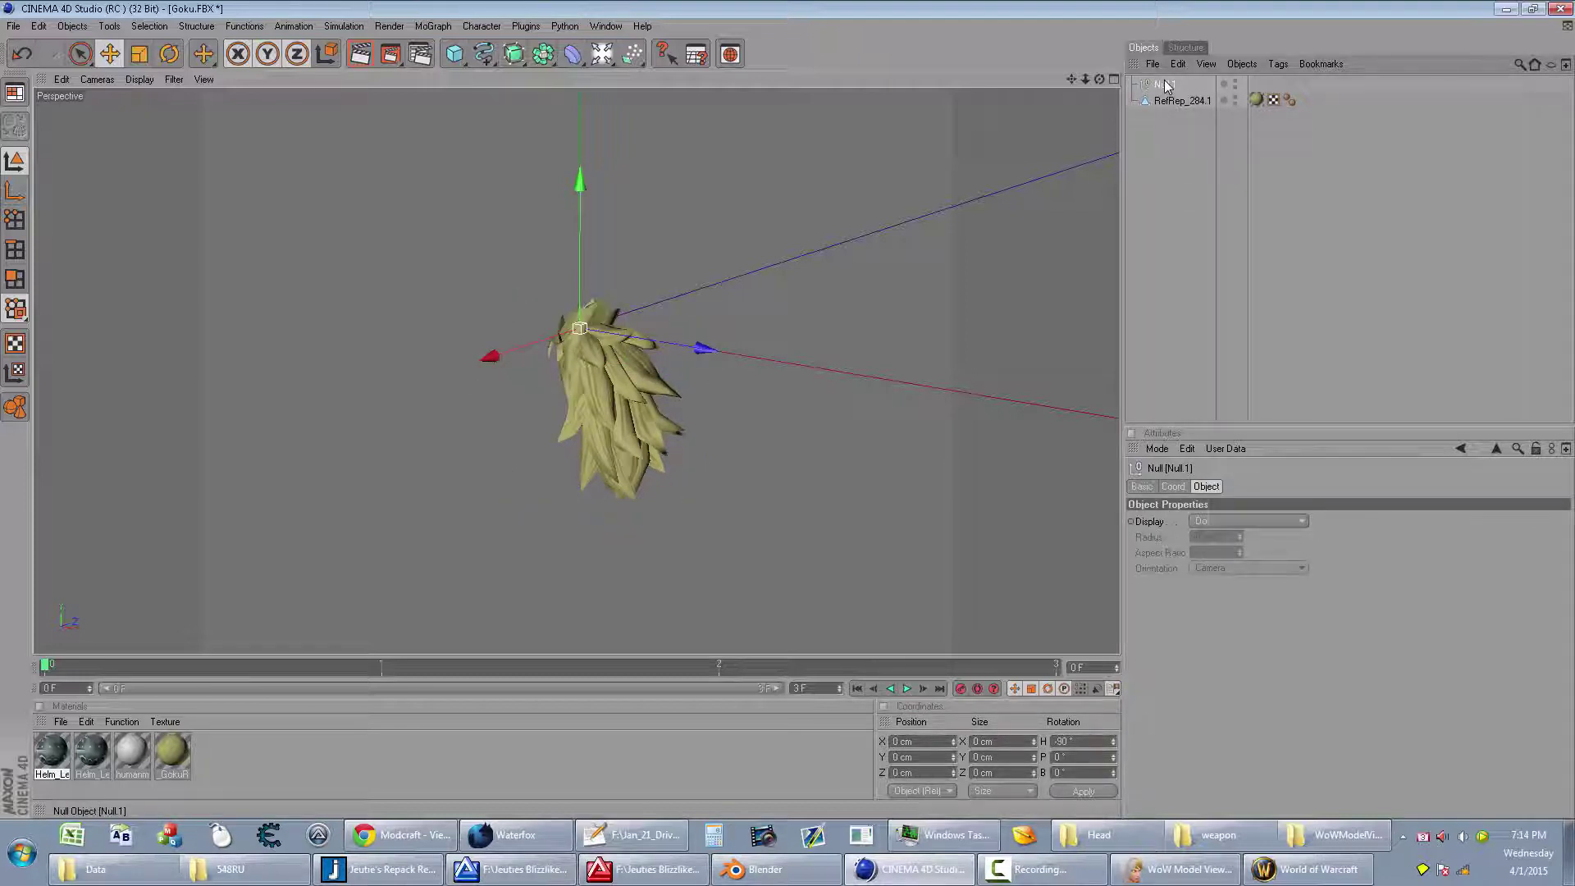
key("Delete")
Step: Remove unused materials, rename the object to hair, and select the remaining material
left_click(121, 721)
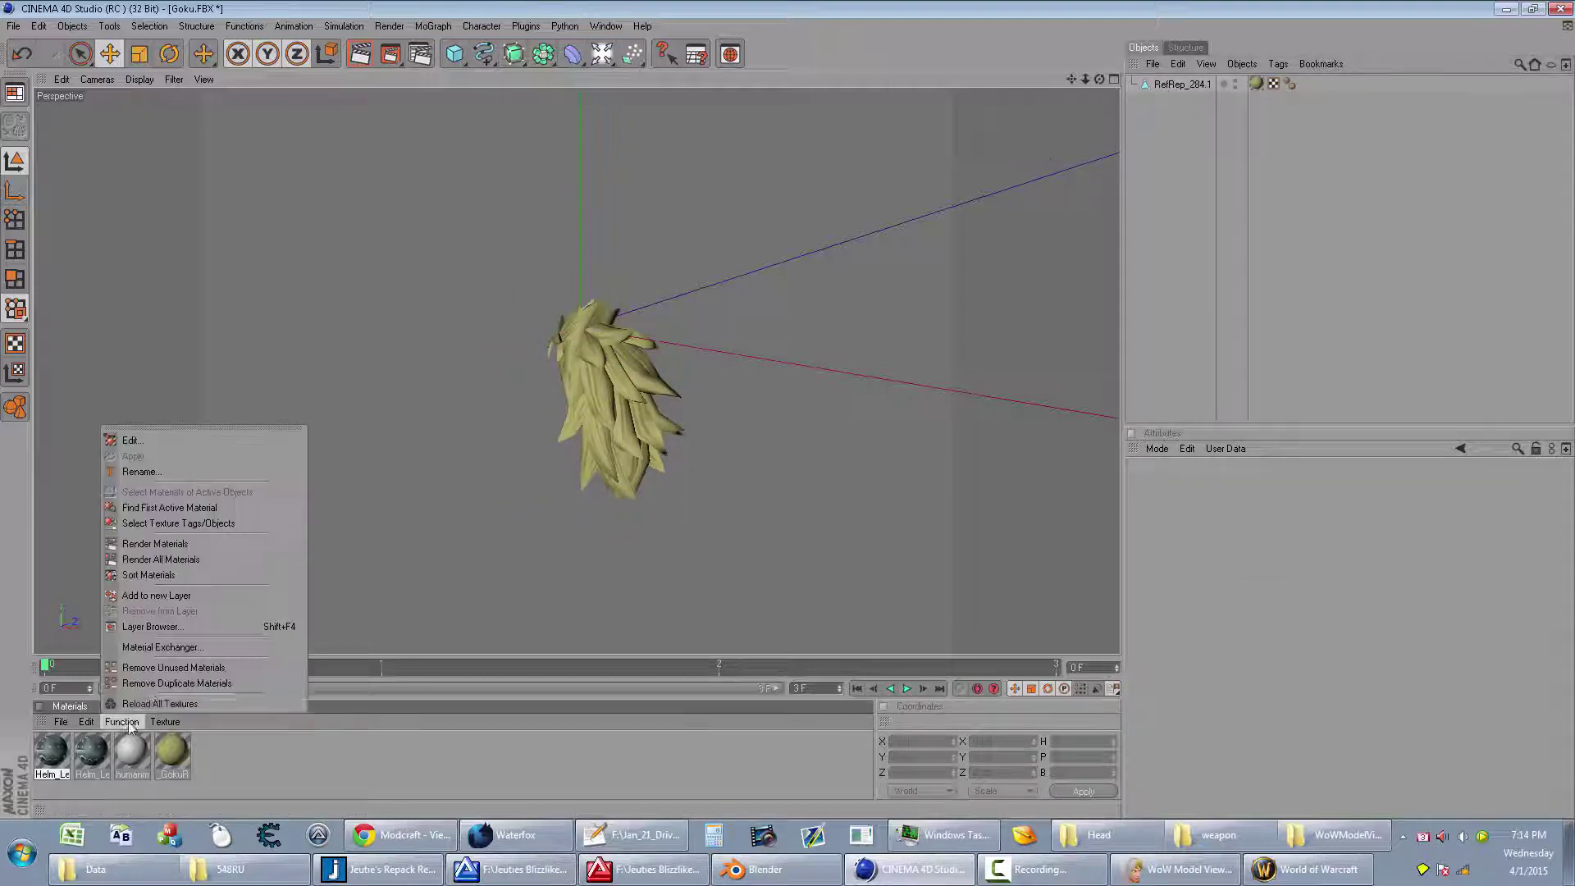
left_click(152, 672)
left_click(1175, 87)
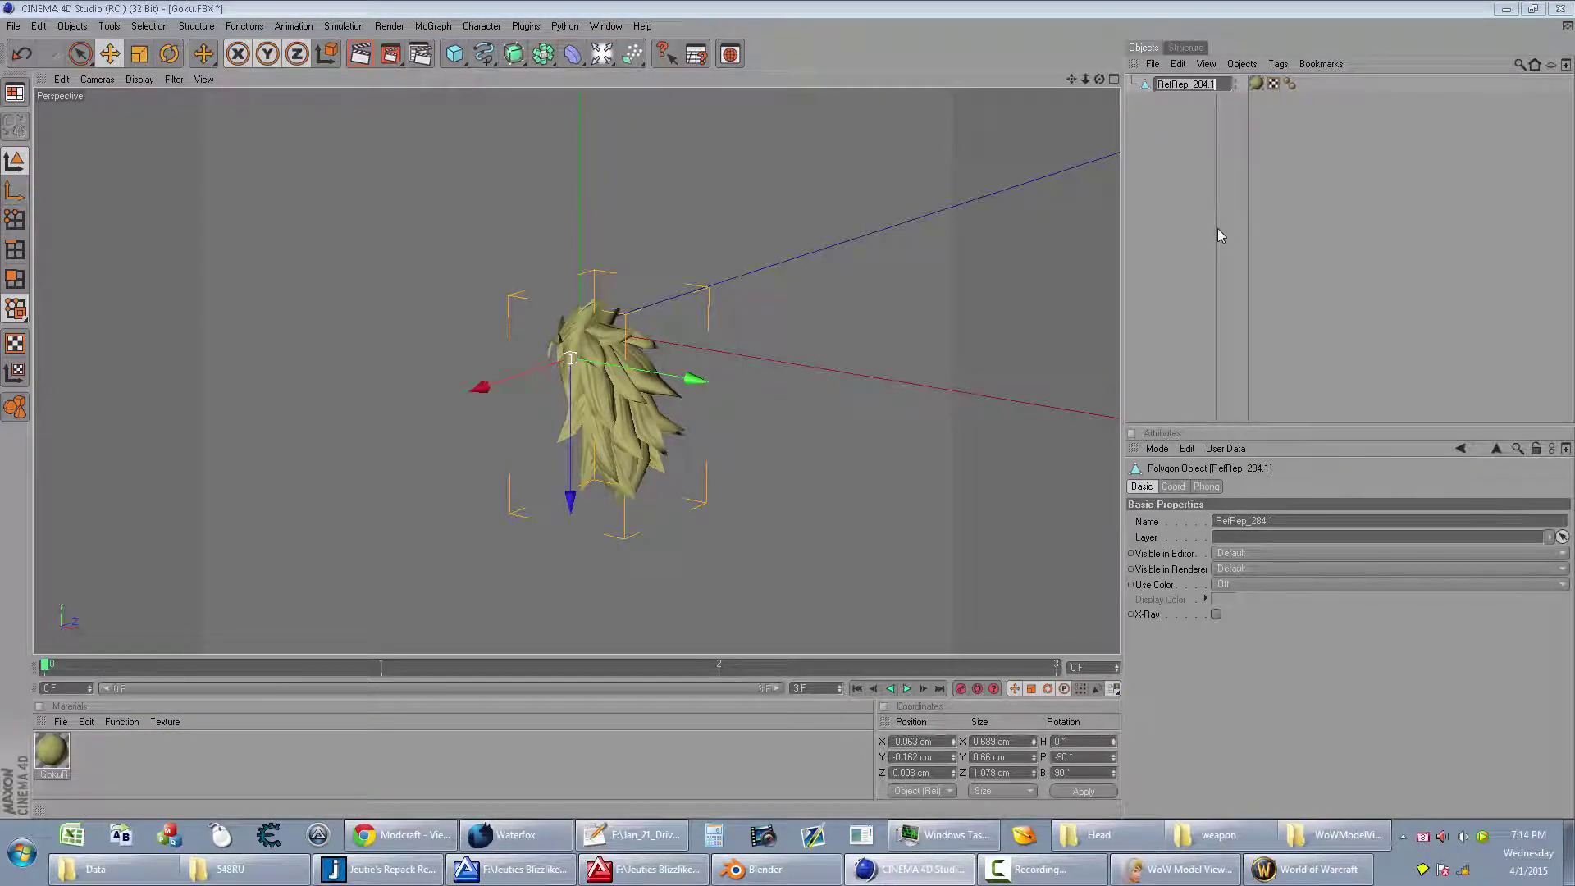
type("hair")
key("Return")
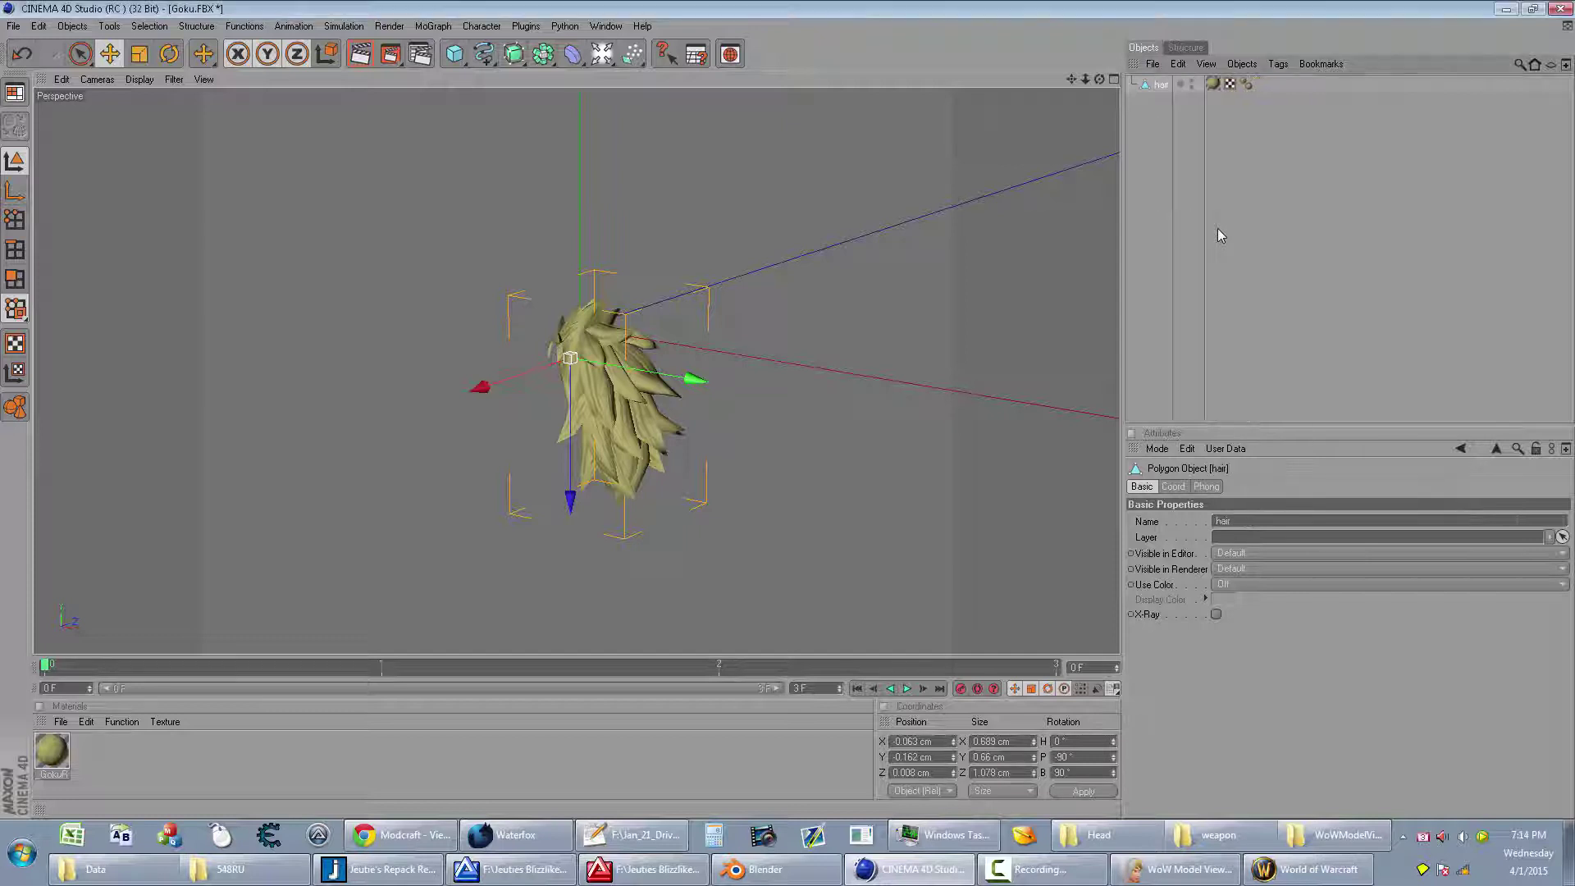
left_click(52, 776)
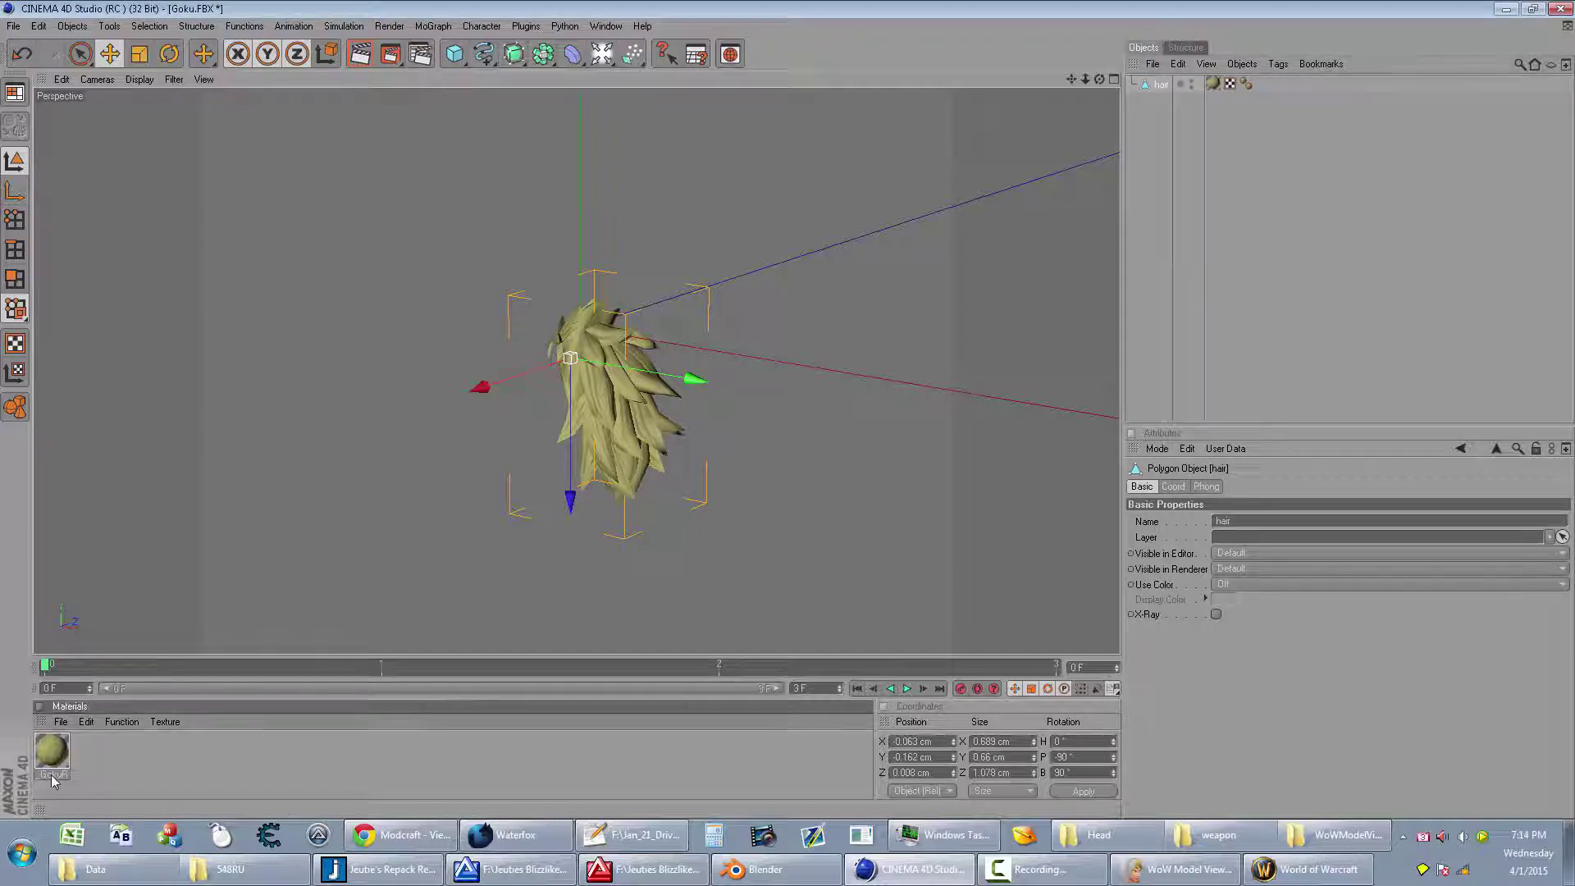
Step: Name the material hair and browse for a new colour texture in its editor
key("Return")
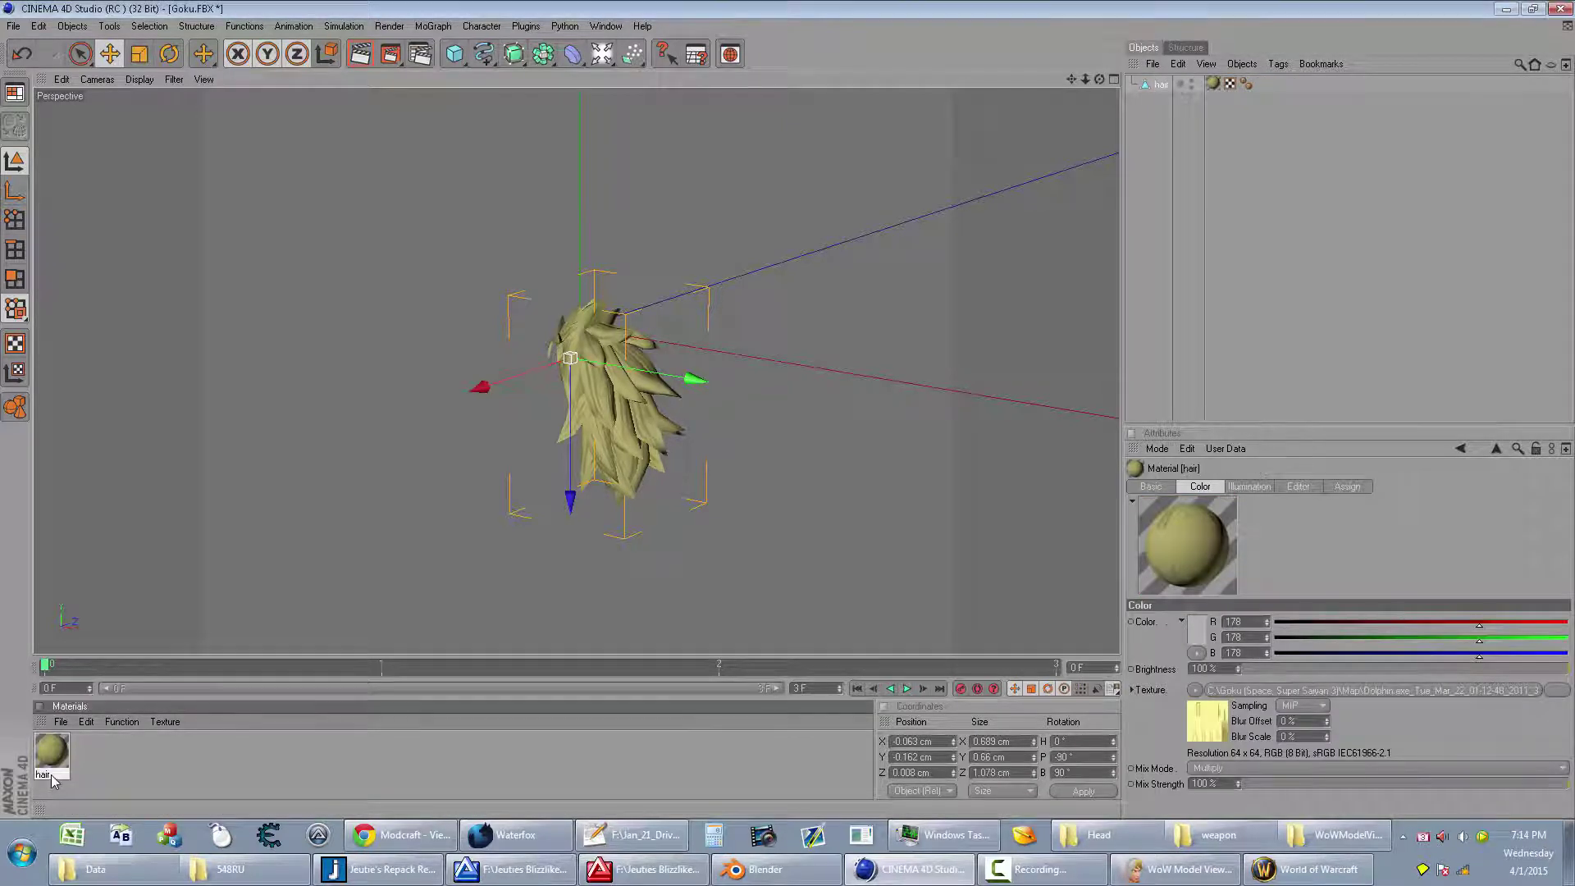
double_click(53, 754)
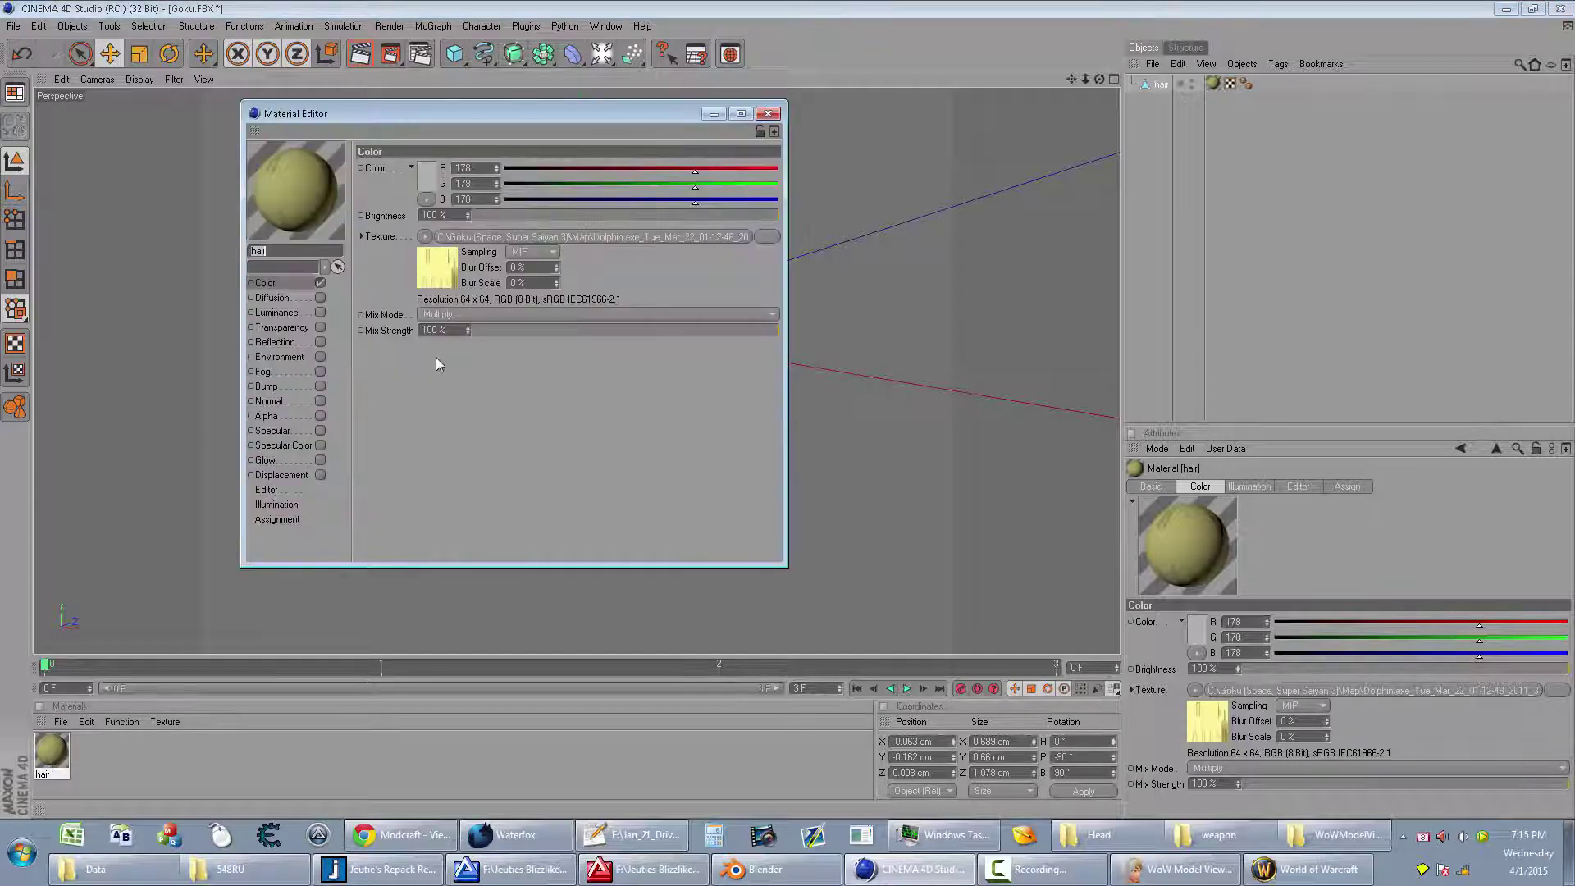
left_click(1099, 835)
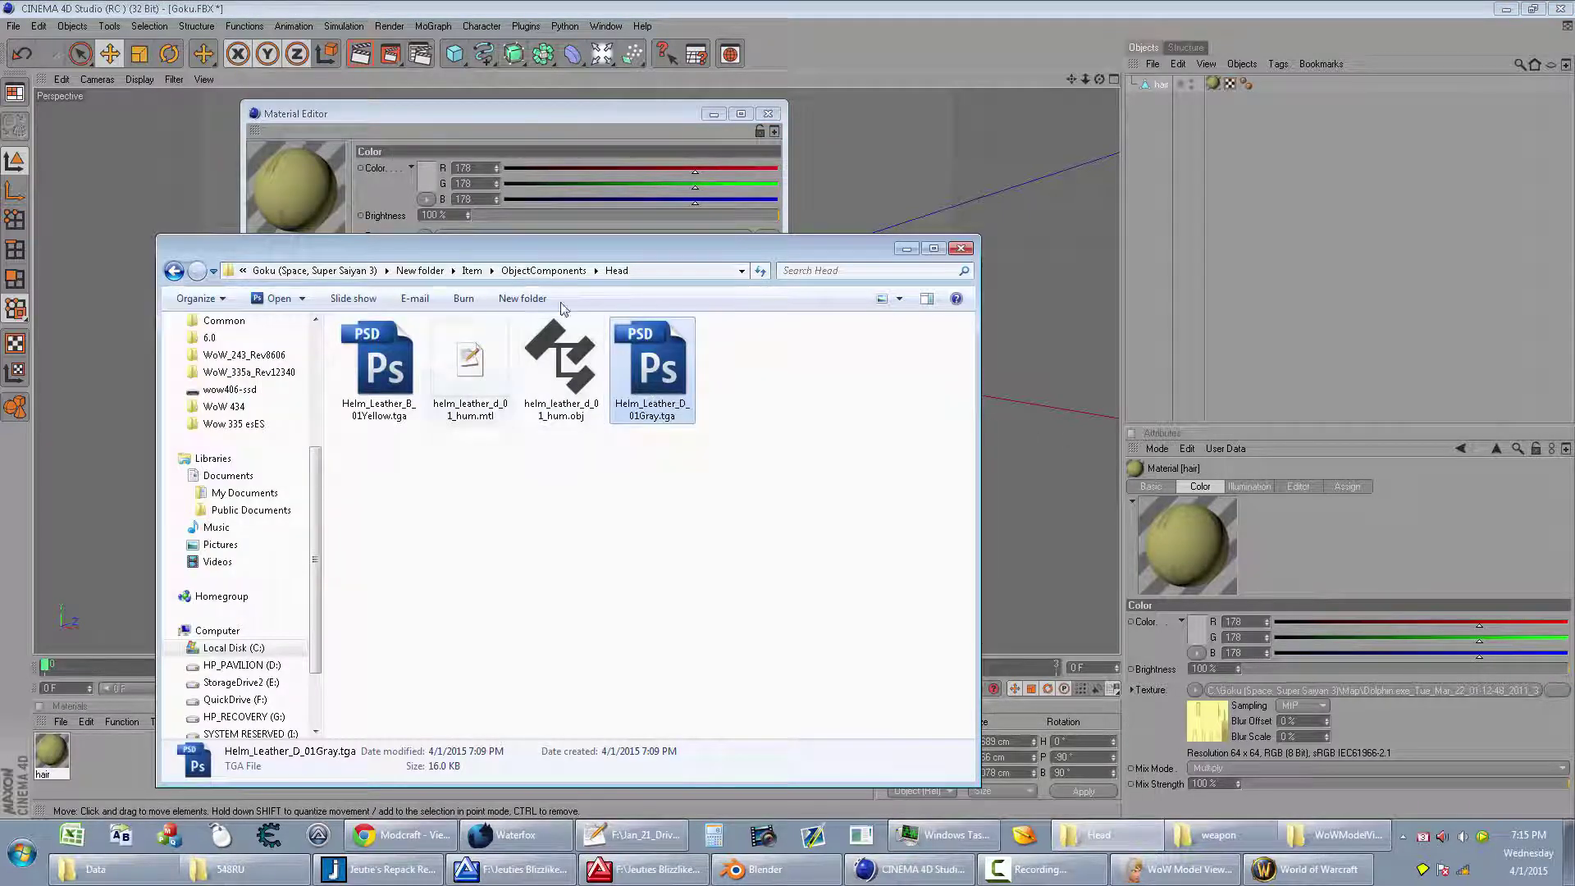
left_click(739, 216)
left_click(765, 252)
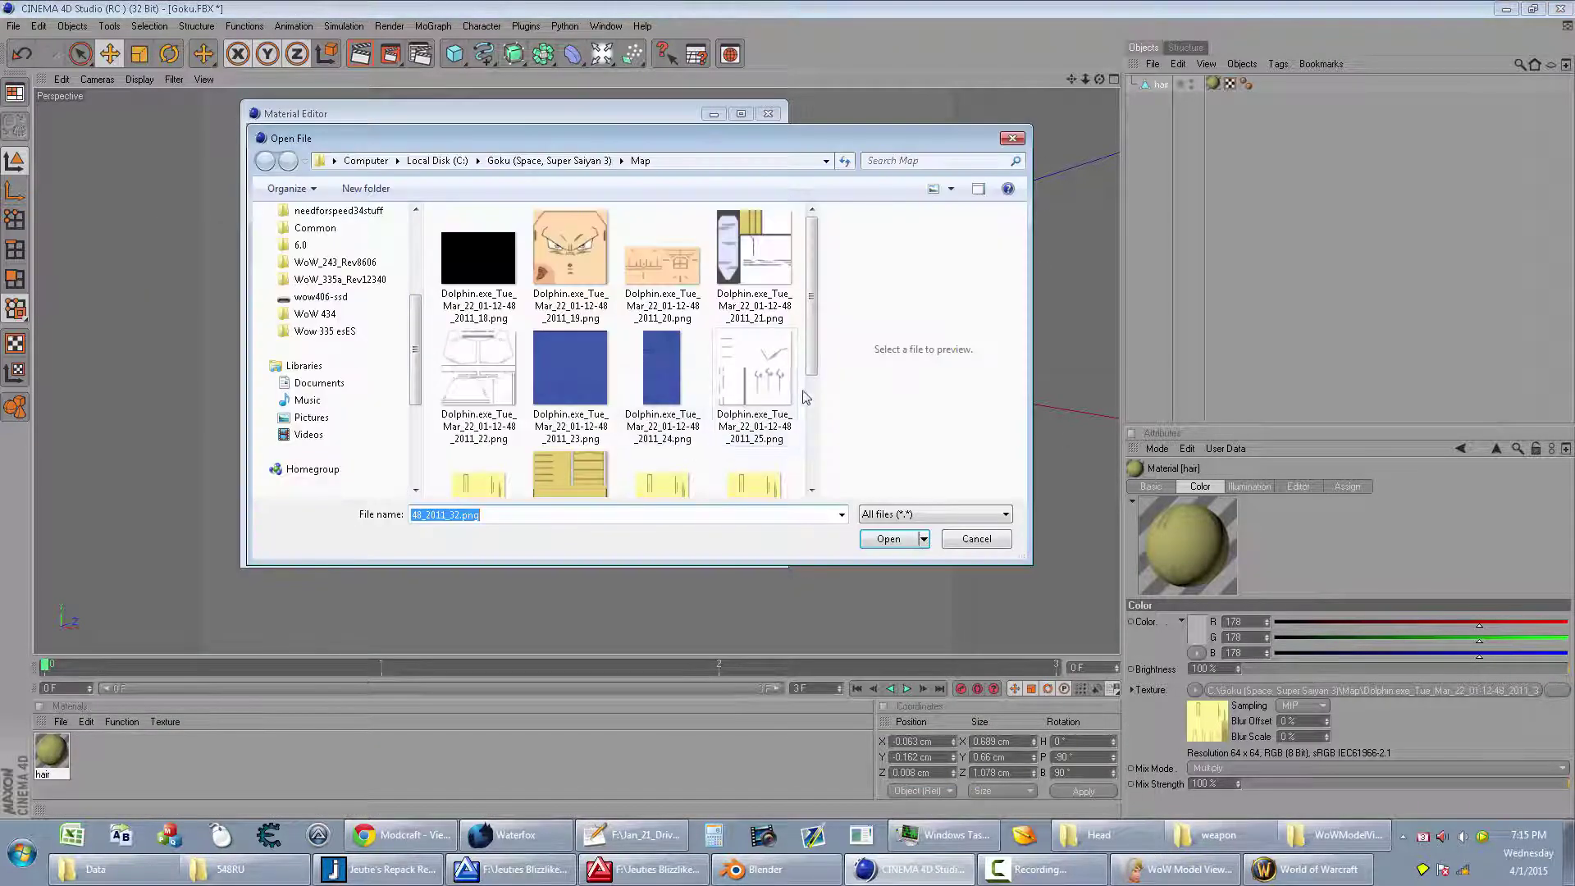
left_click_drag(806, 393, 822, 475)
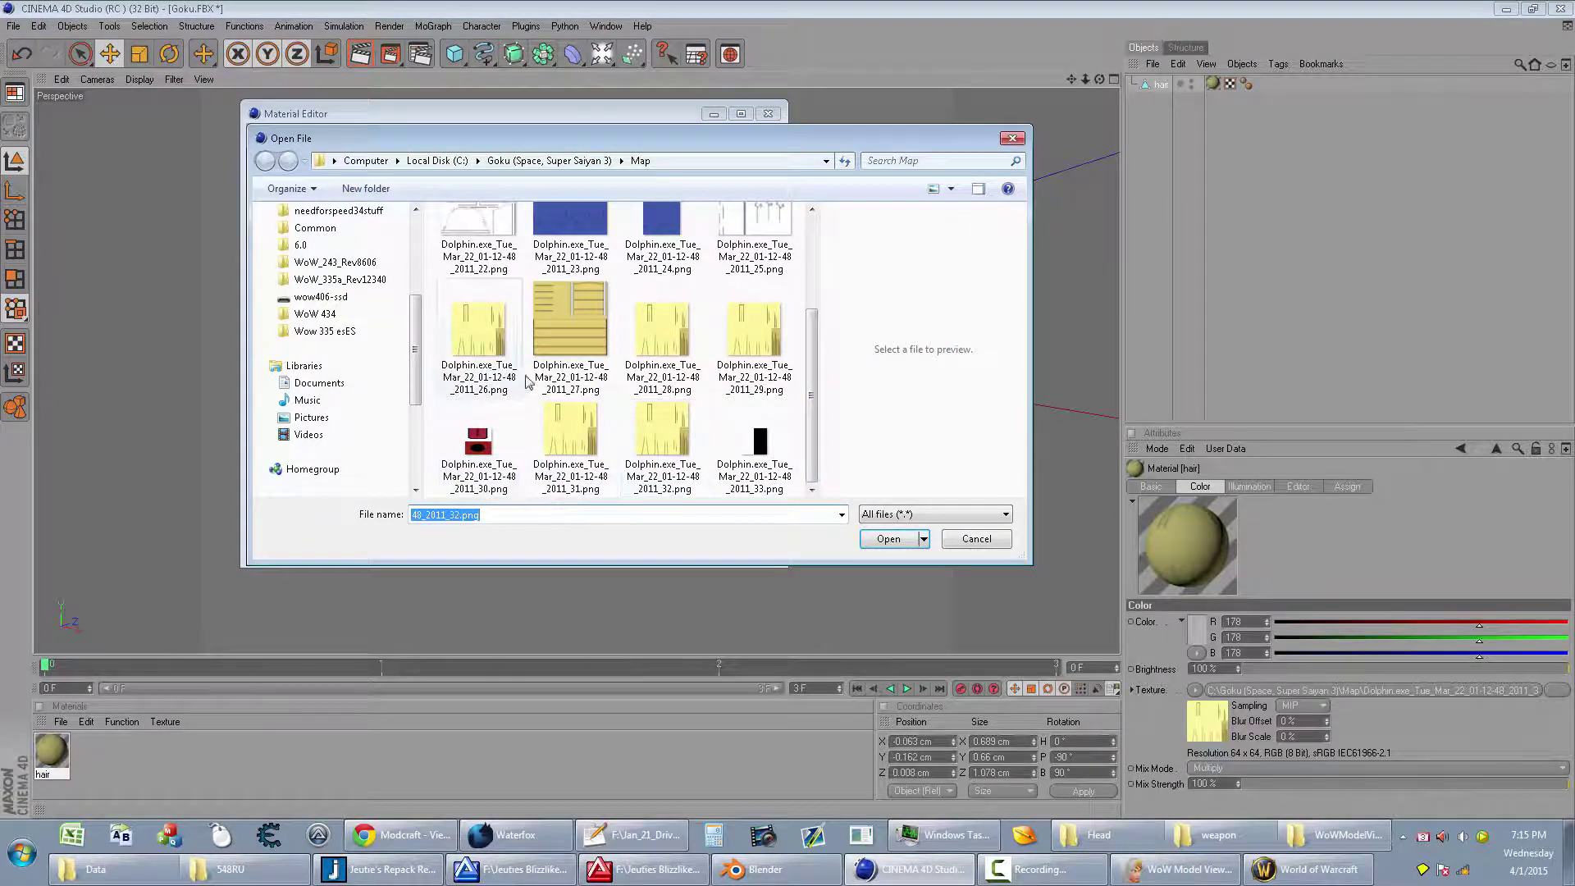
Step: Duplicate the yellow texture as hair.png, load it, and copy it beside the document
left_click(670, 478)
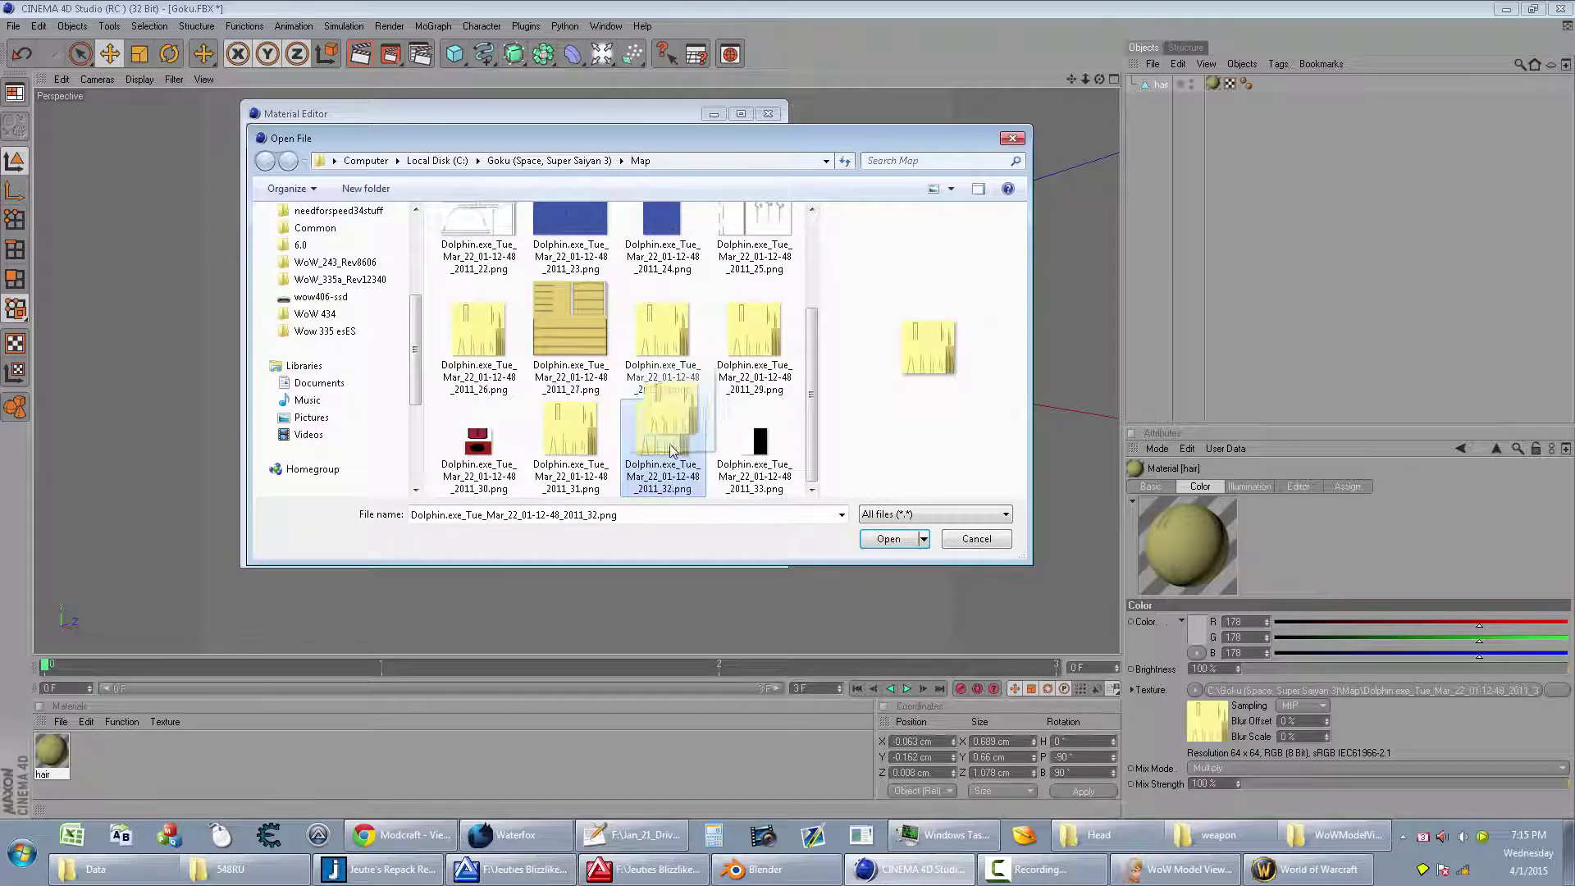
key("ctrl+v")
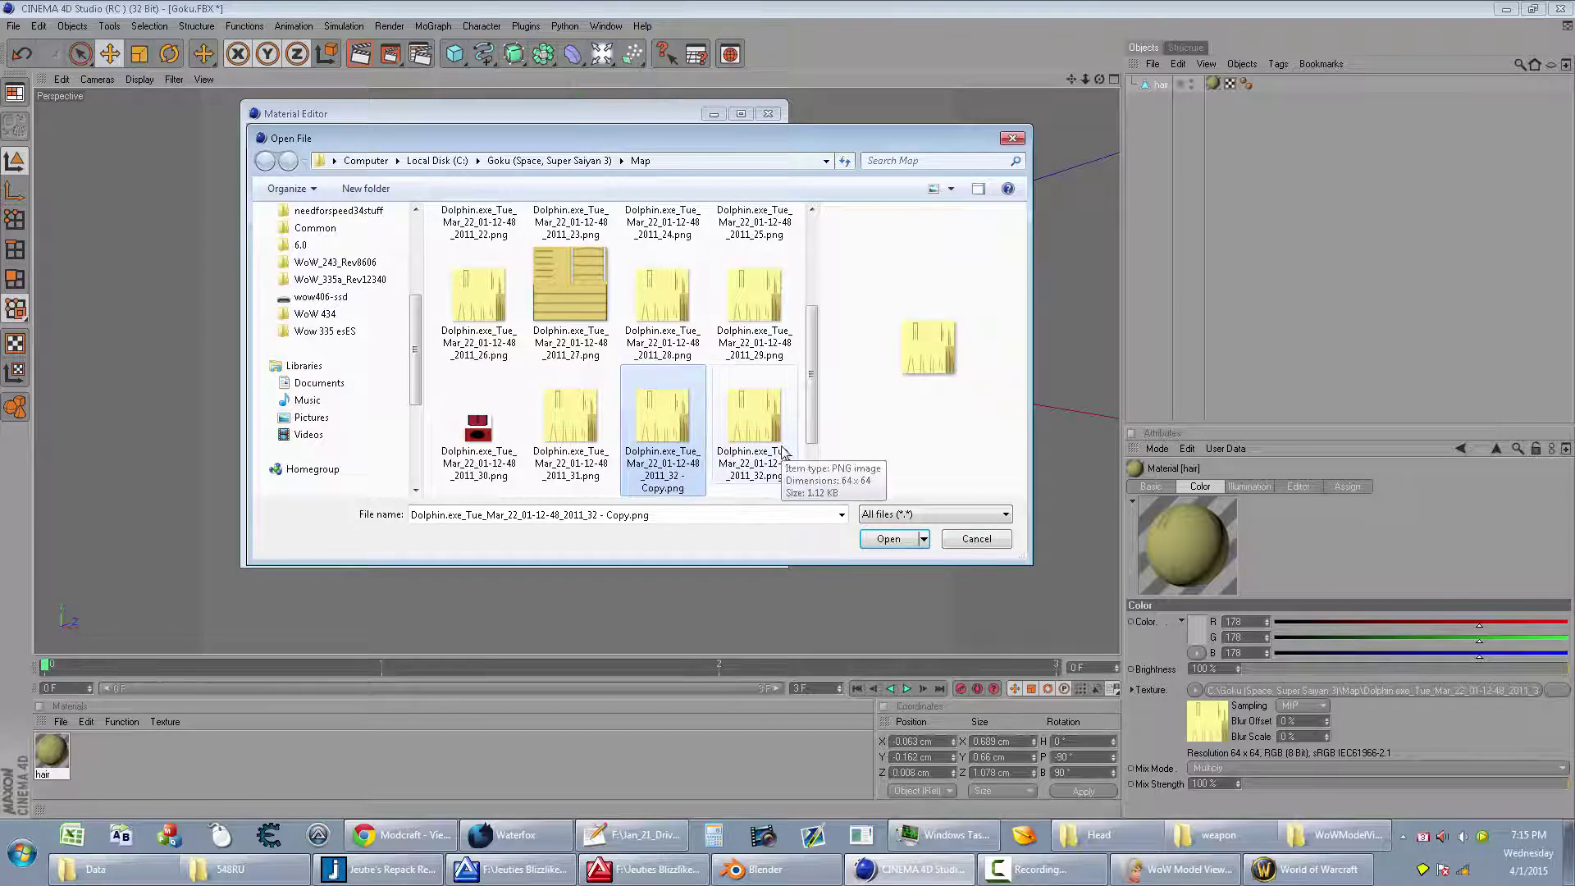
key("F2")
type("hair")
key("Return")
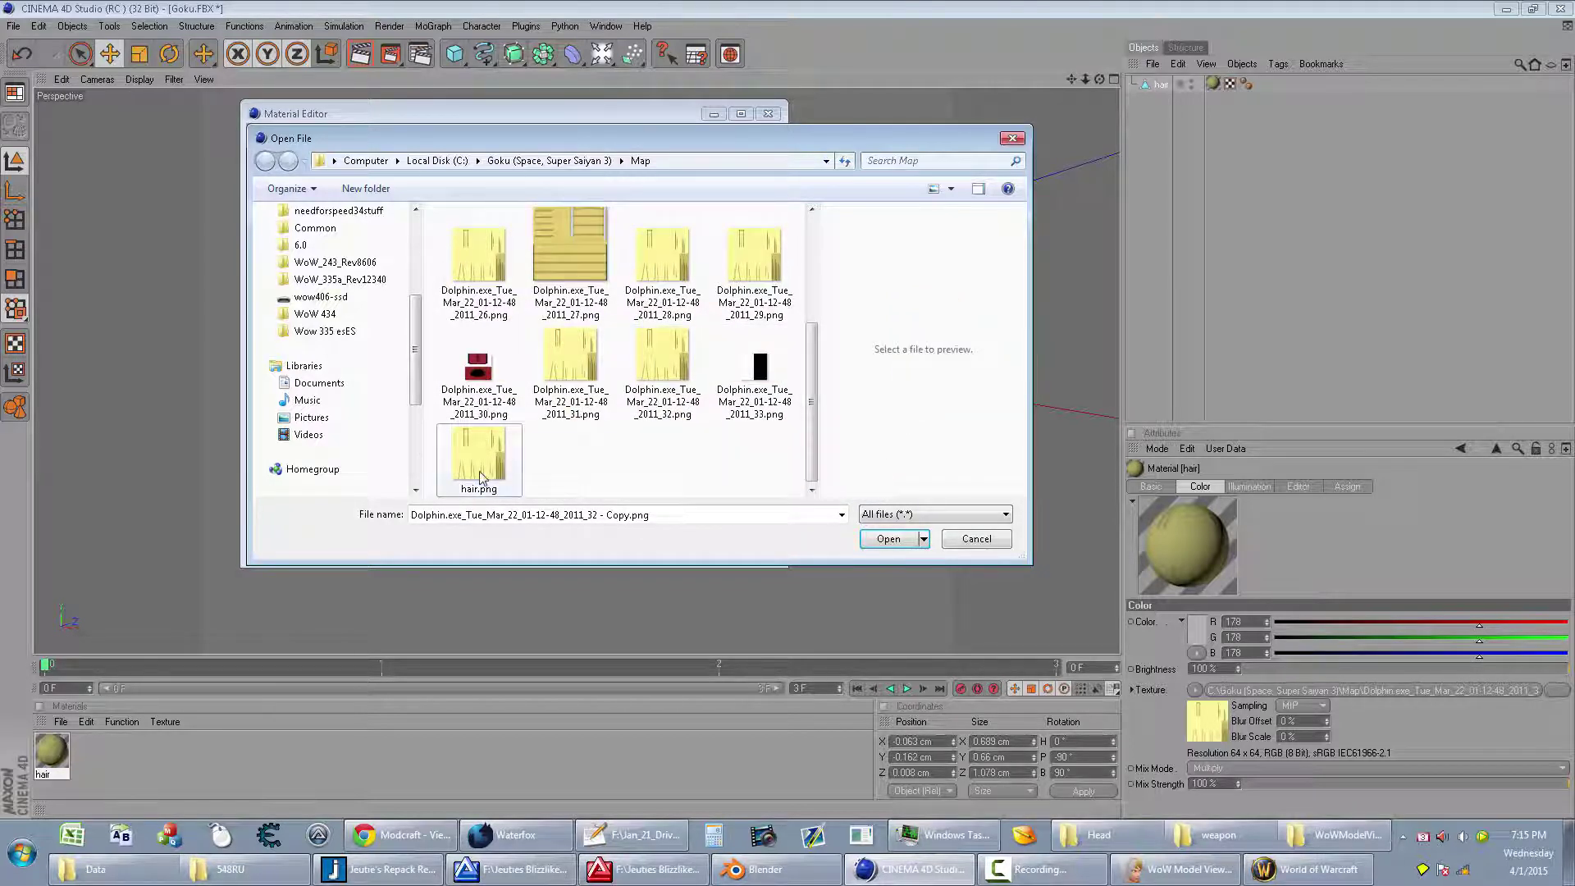
double_click(480, 479)
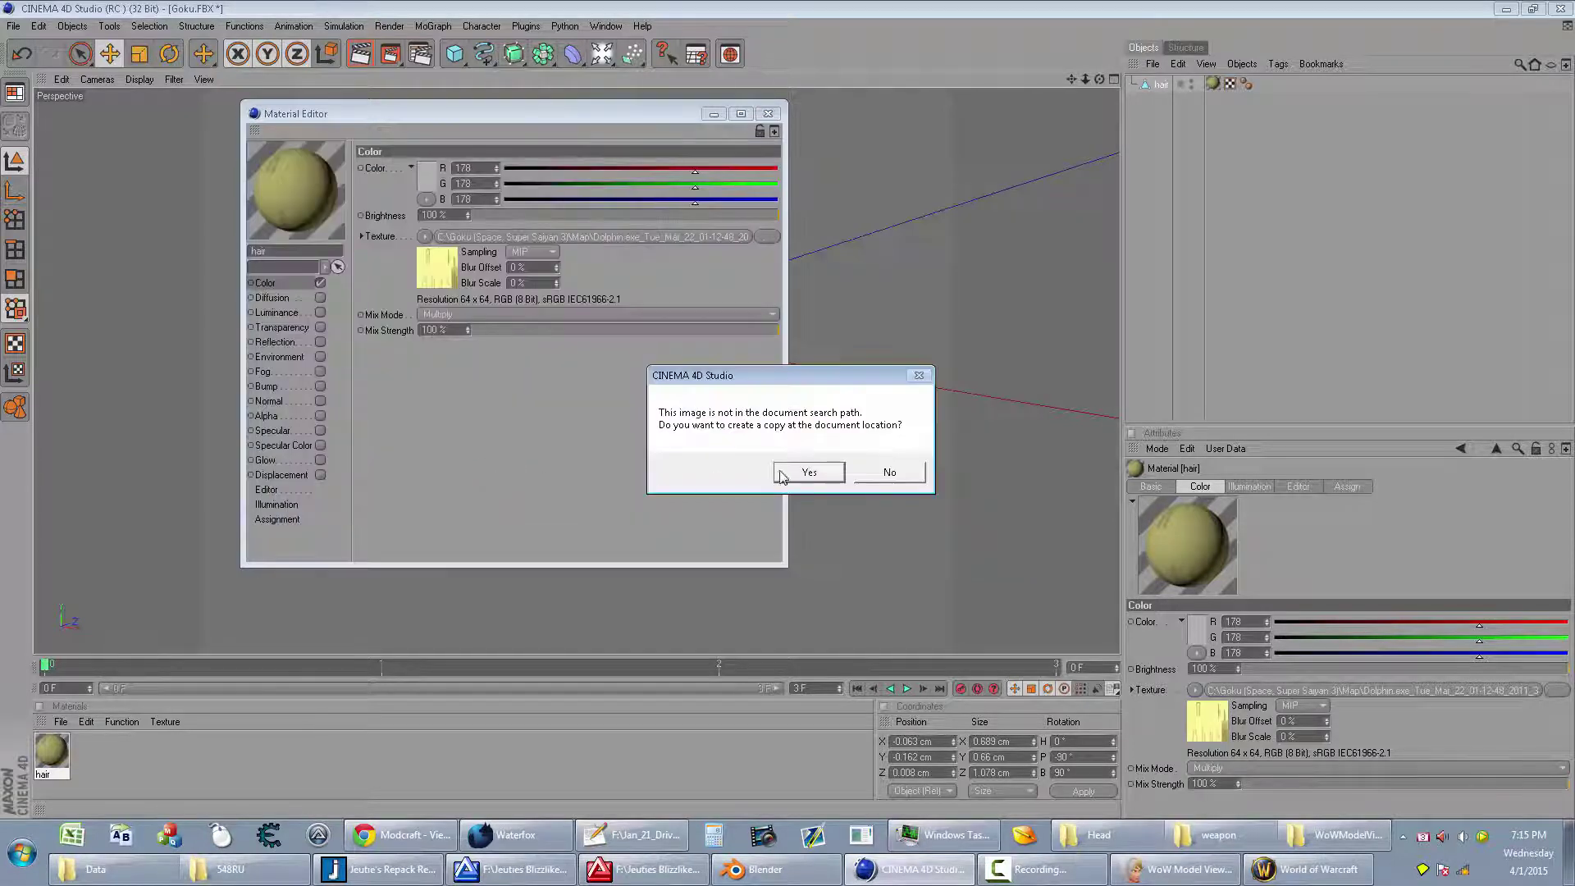
left_click(809, 472)
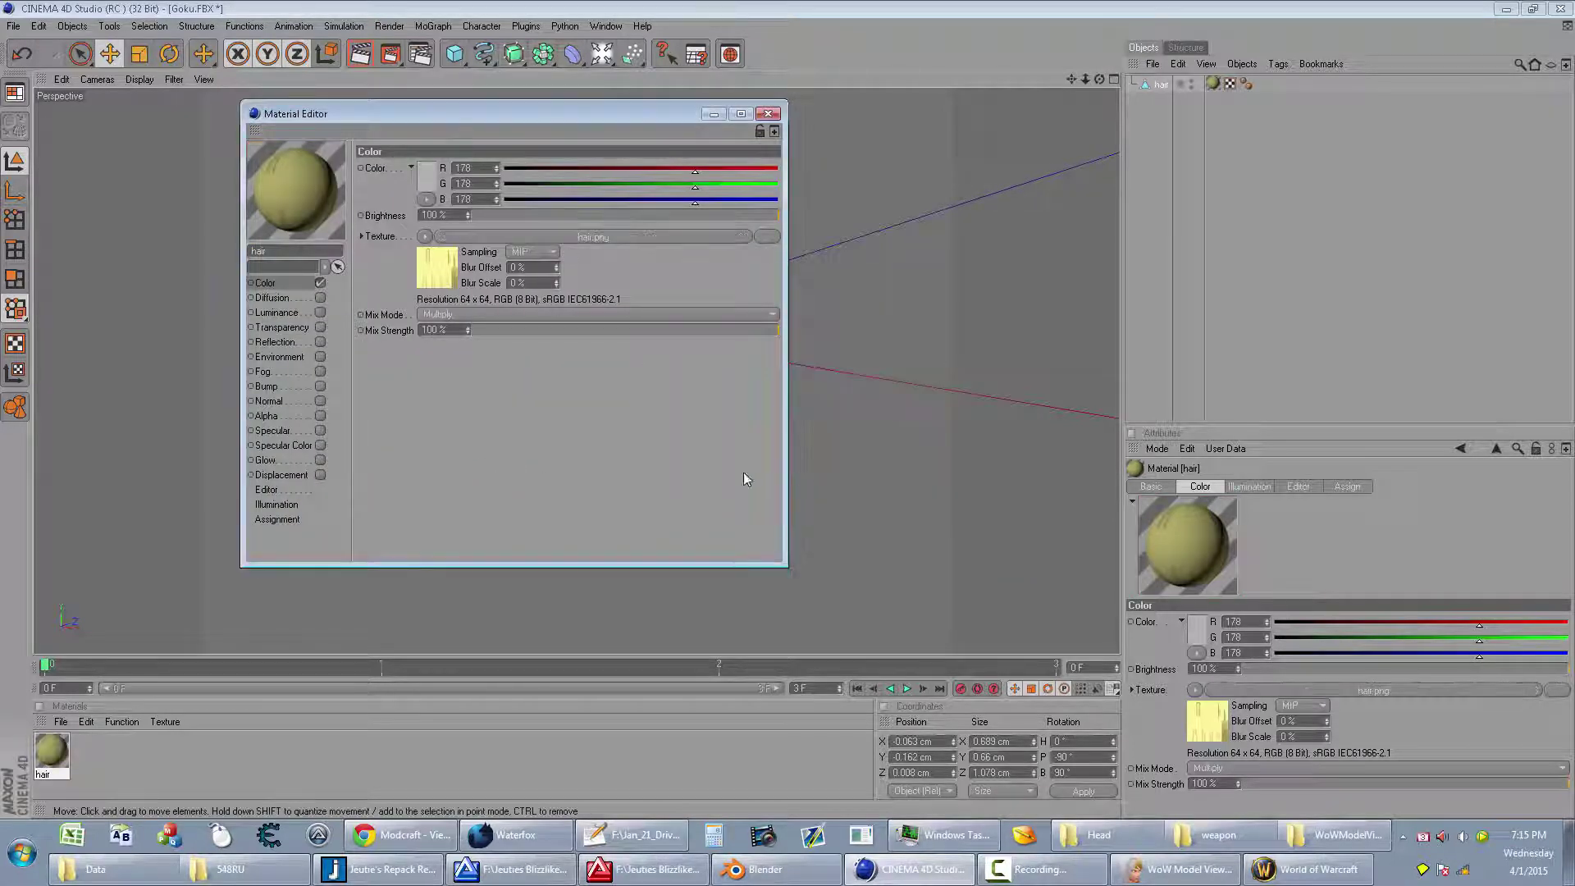
Step: Close the material editor and export the hair in 3D Studio format as Goku.3ds
left_click(768, 114)
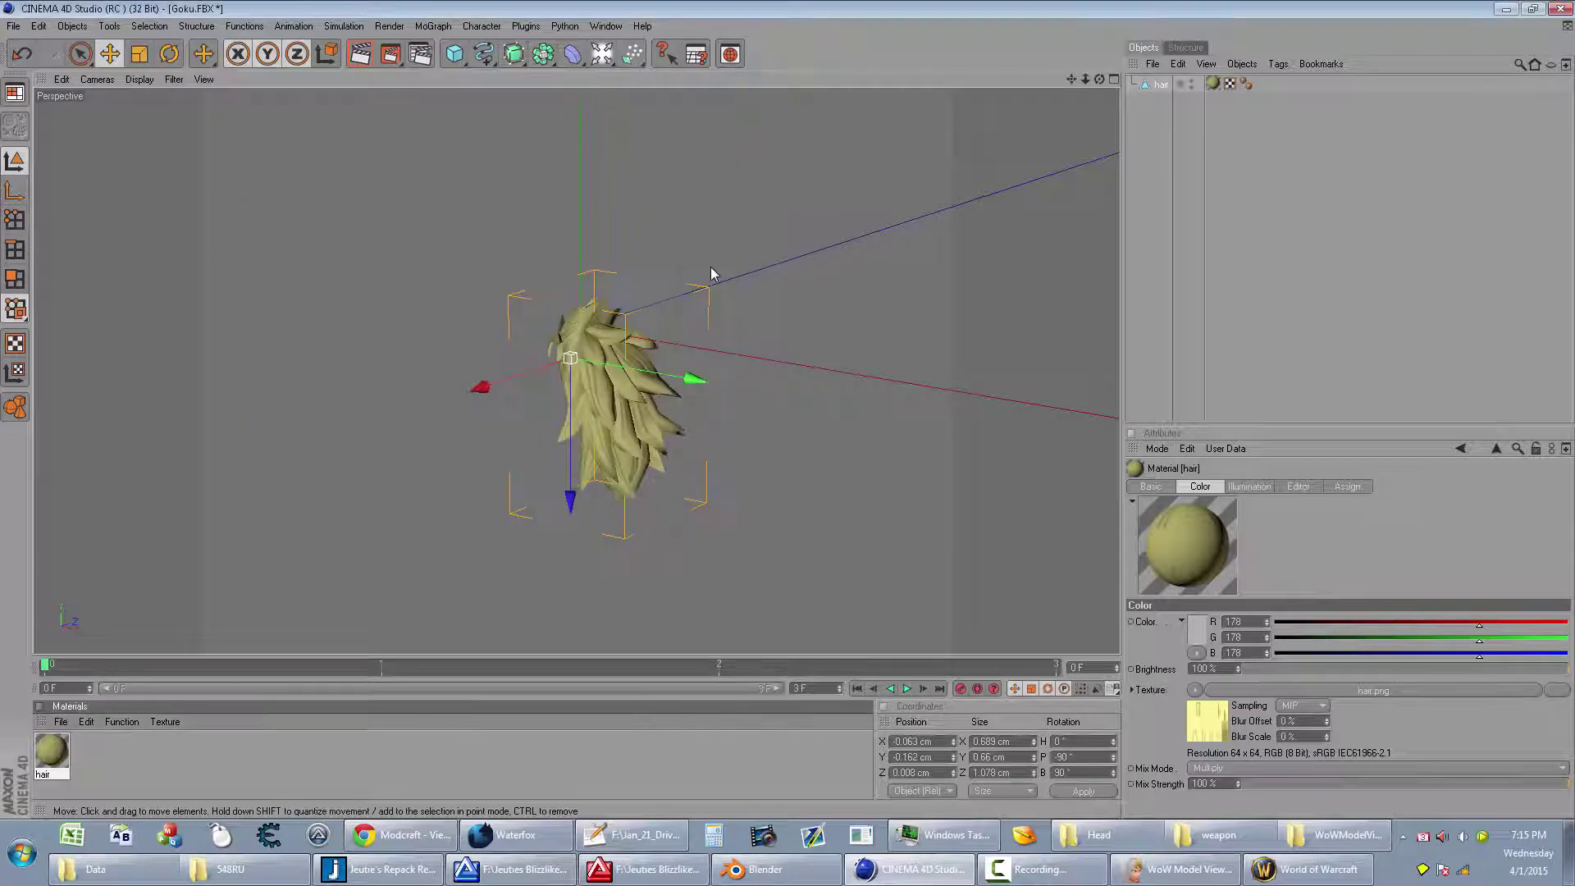
left_click(14, 26)
mouse_move(50, 236)
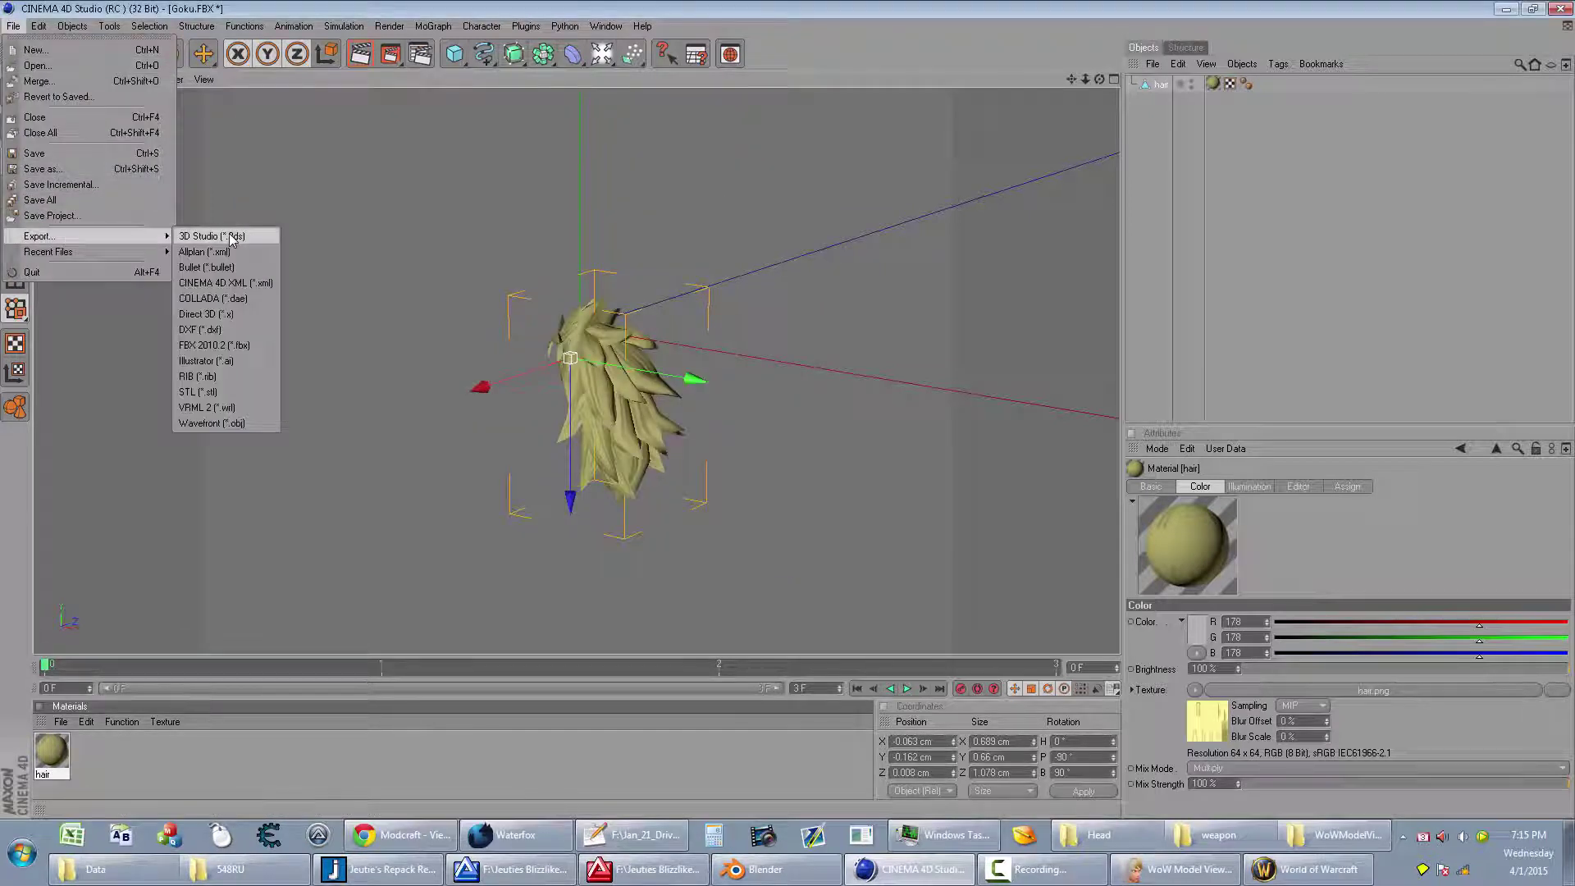
left_click(212, 236)
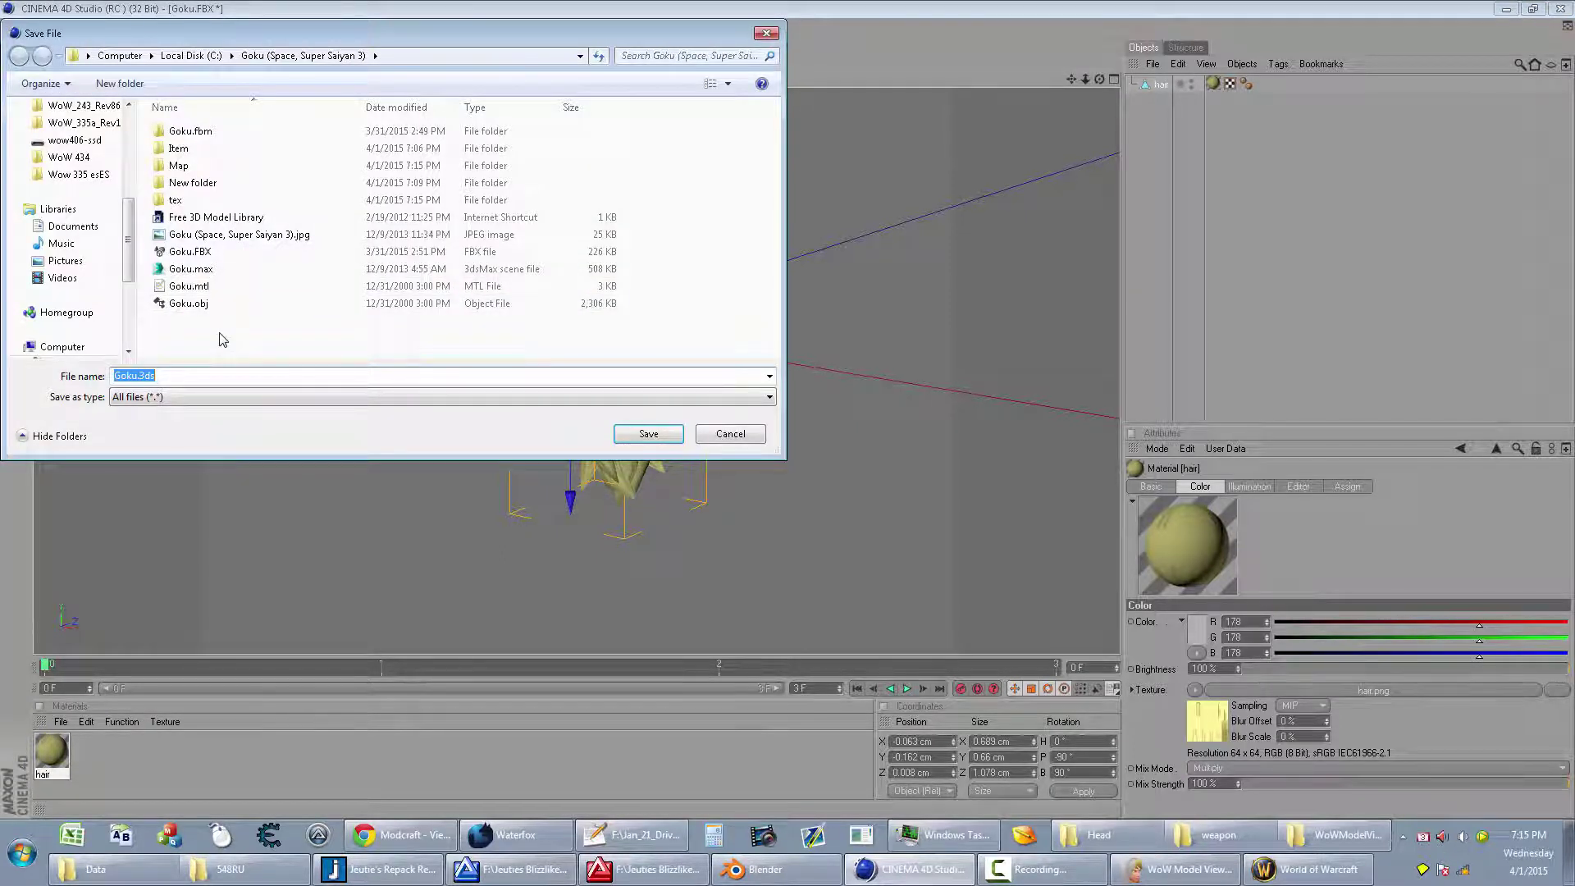
left_click(649, 434)
left_click(625, 575)
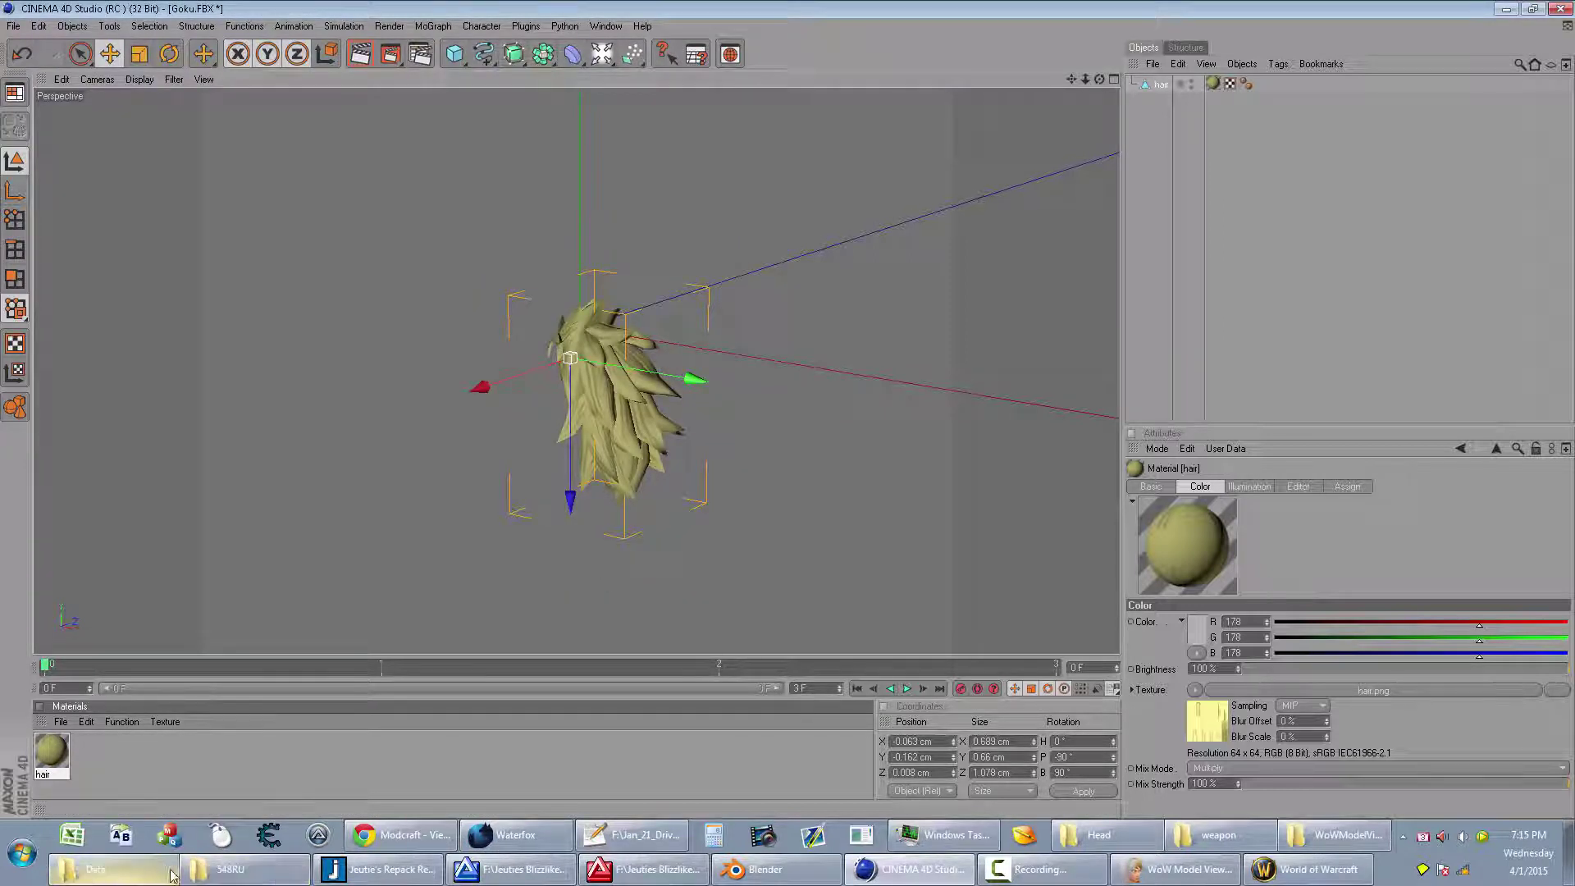
Step: Import Goku.3ds into Blender, pasting the Goku folder path into the 3D Studio importer
left_click(752, 868)
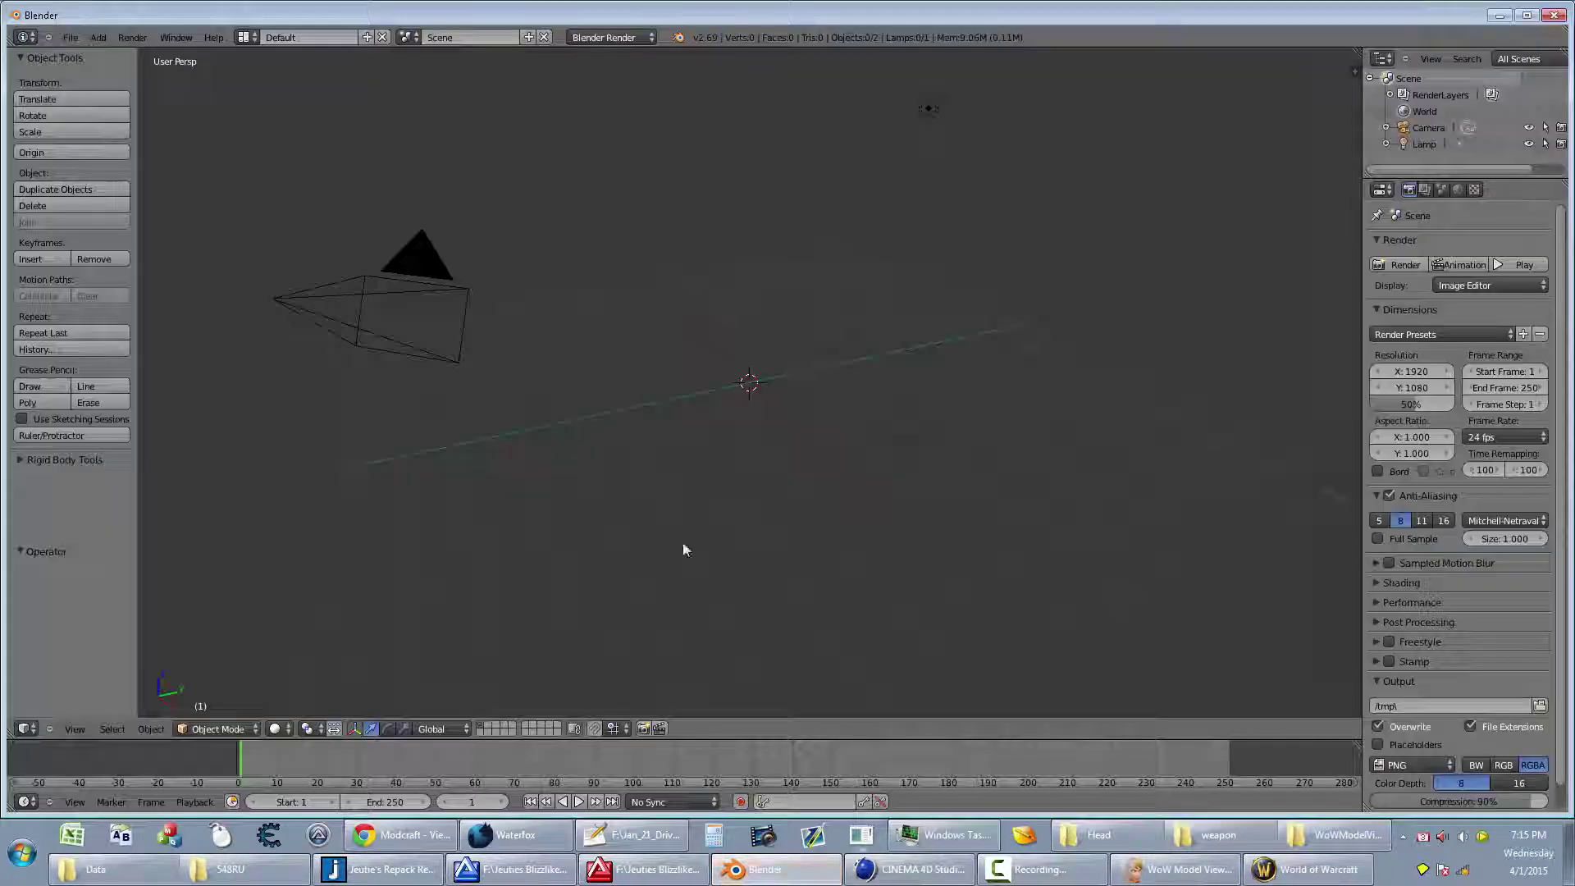
left_click(74, 40)
mouse_move(90, 287)
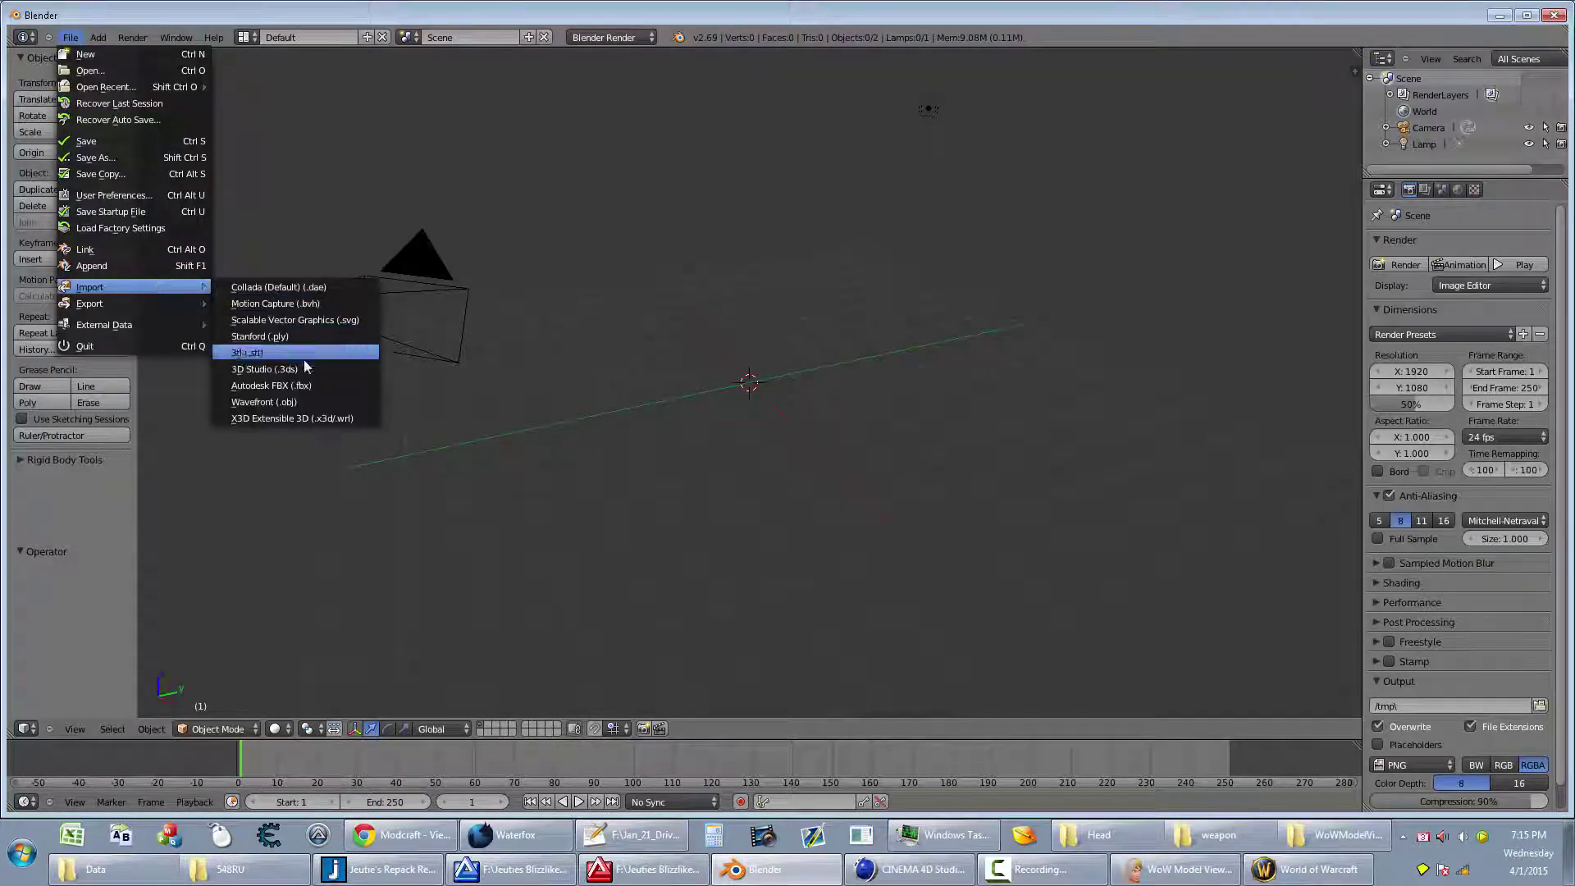
left_click(303, 370)
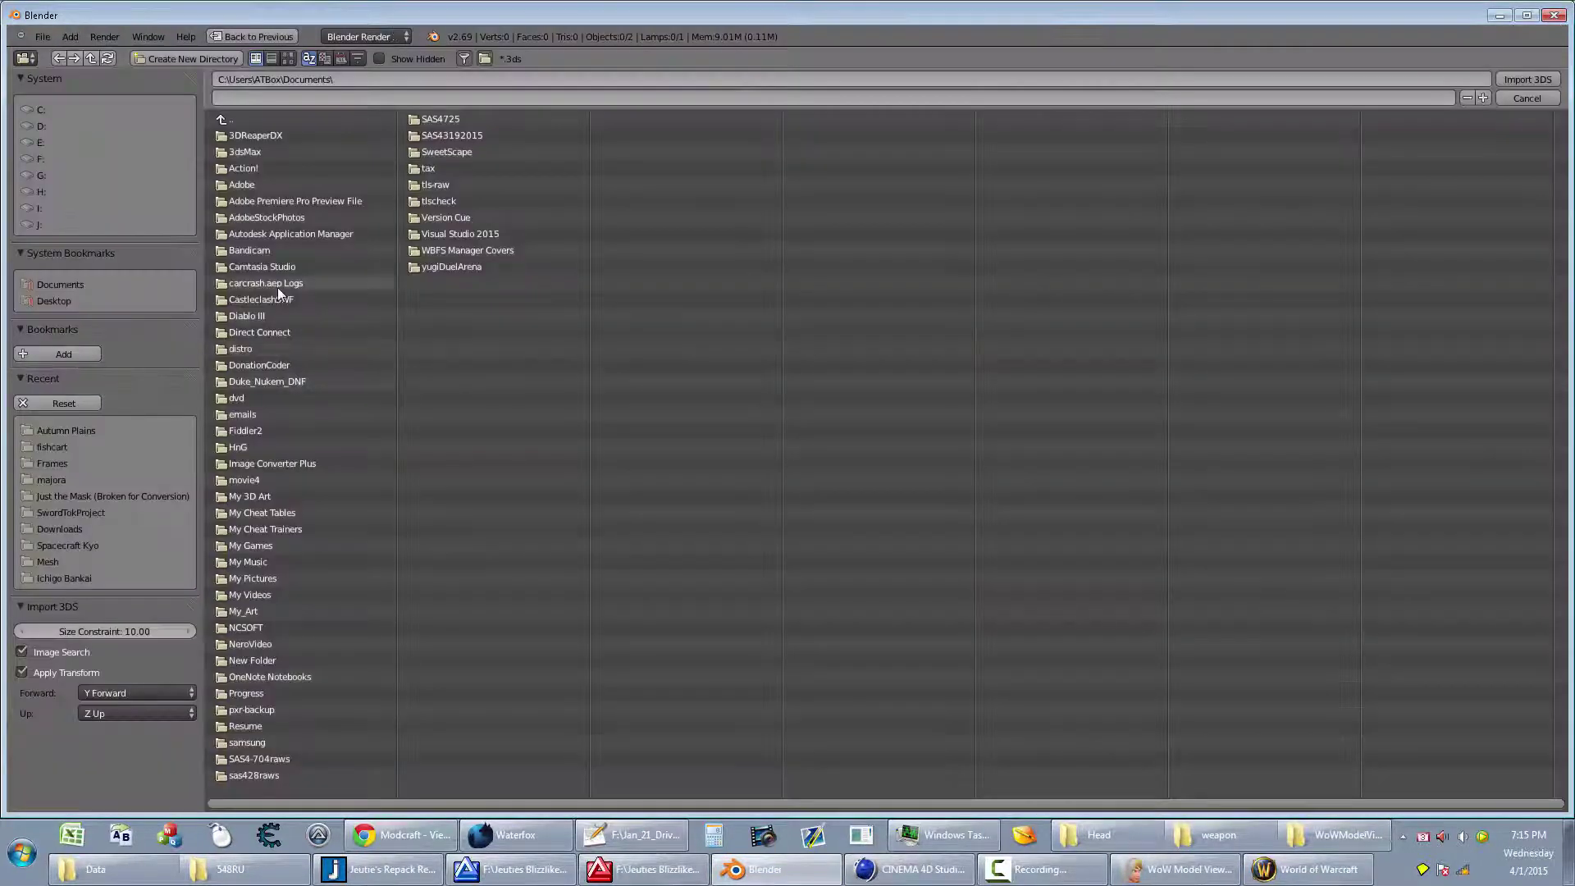
key("alt+Tab")
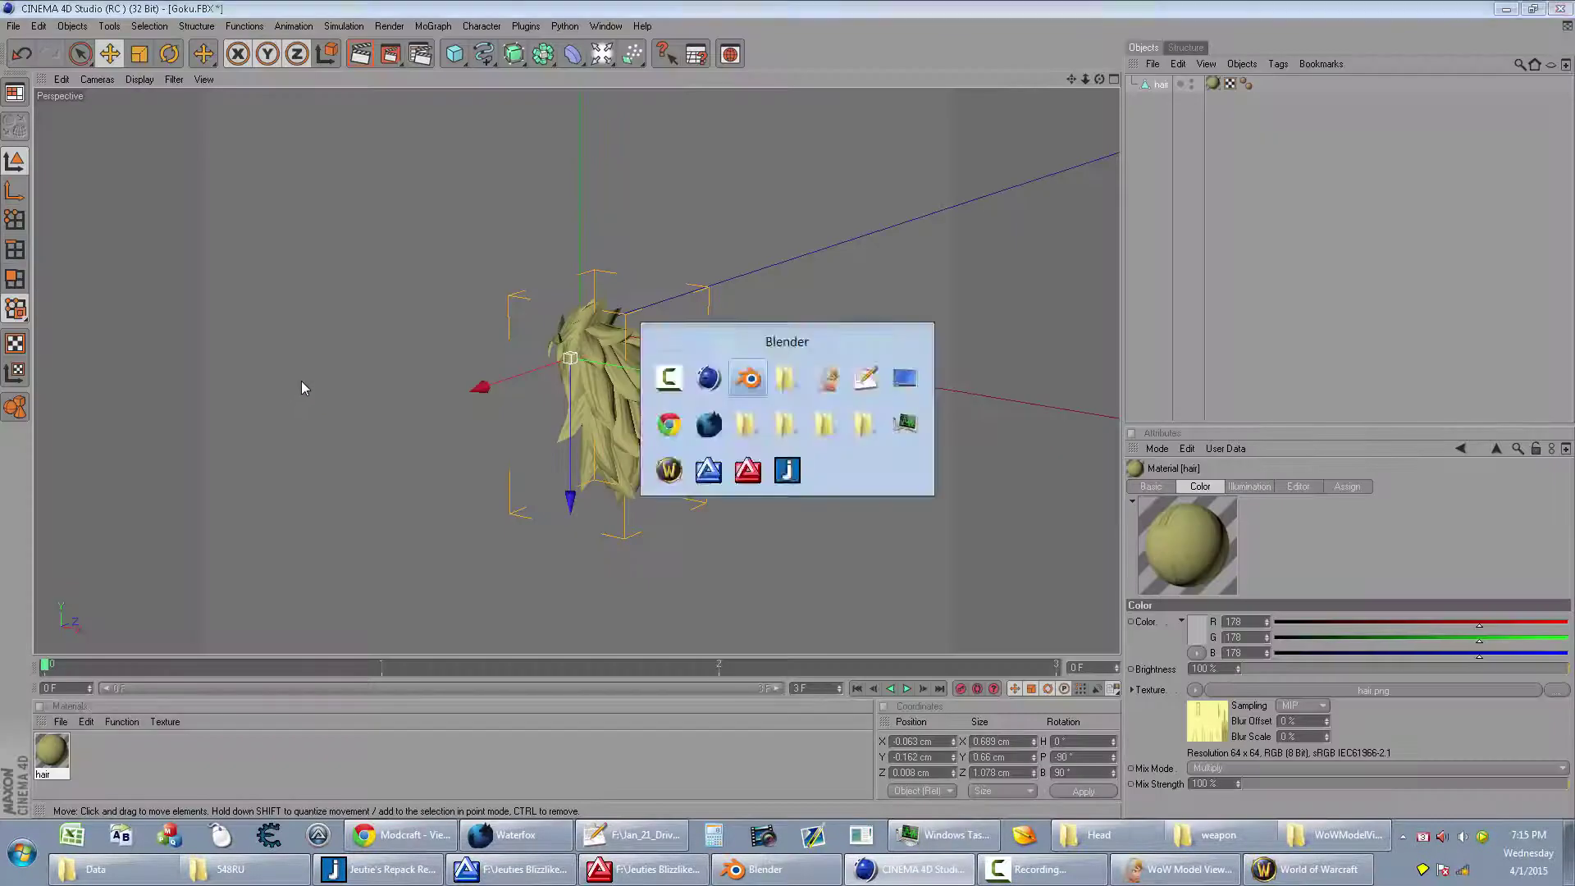
key("alt+Tab")
key("Tab")
key("Tab")
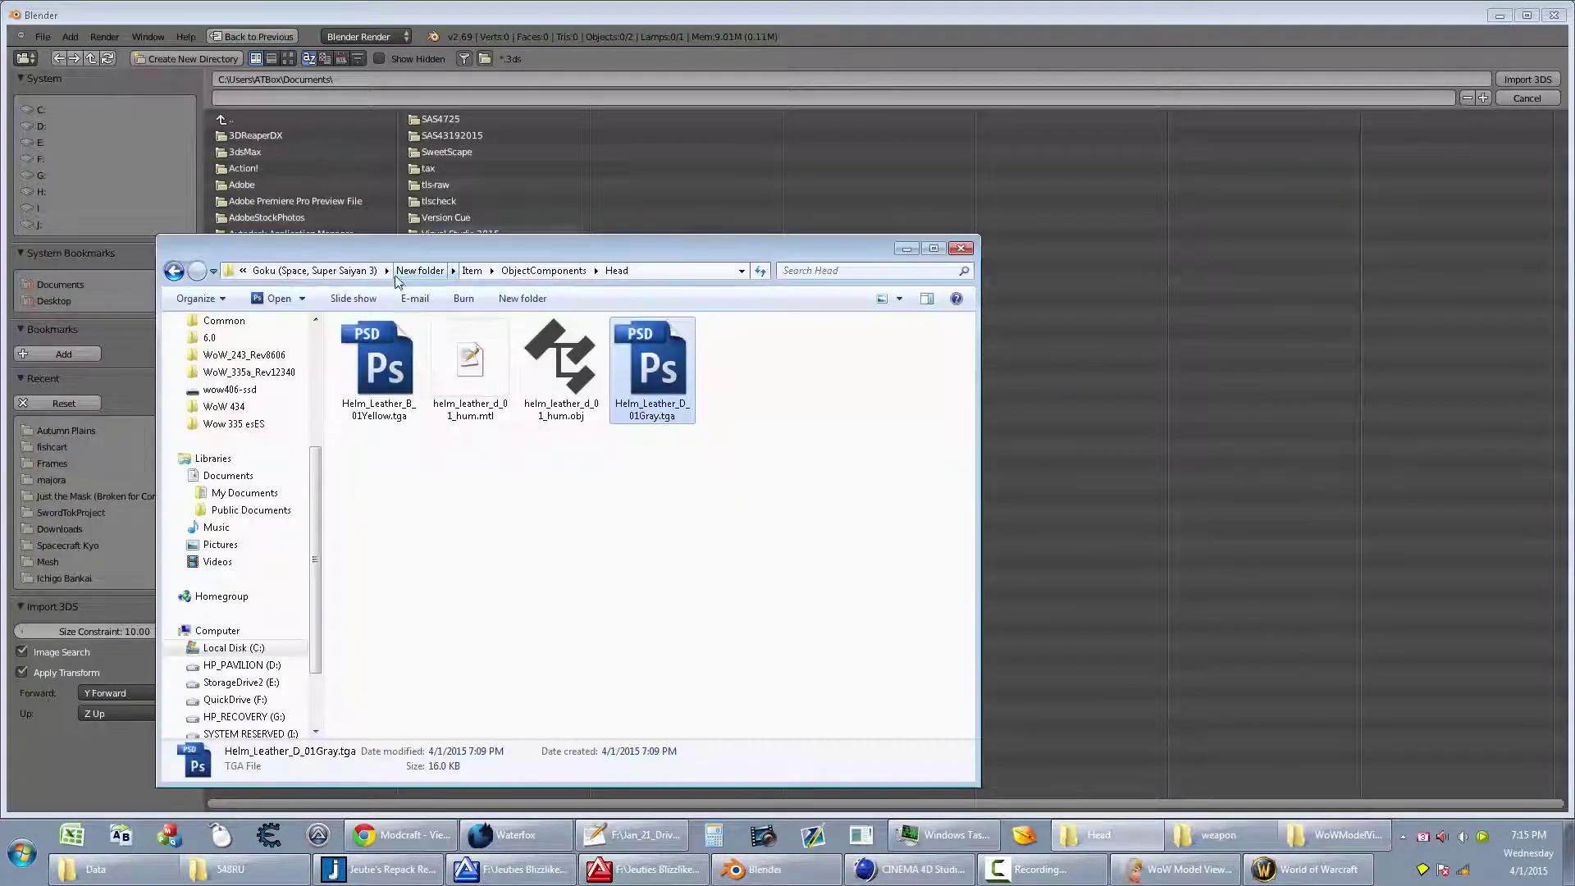
left_click(357, 271)
left_click(578, 270)
left_click(365, 79)
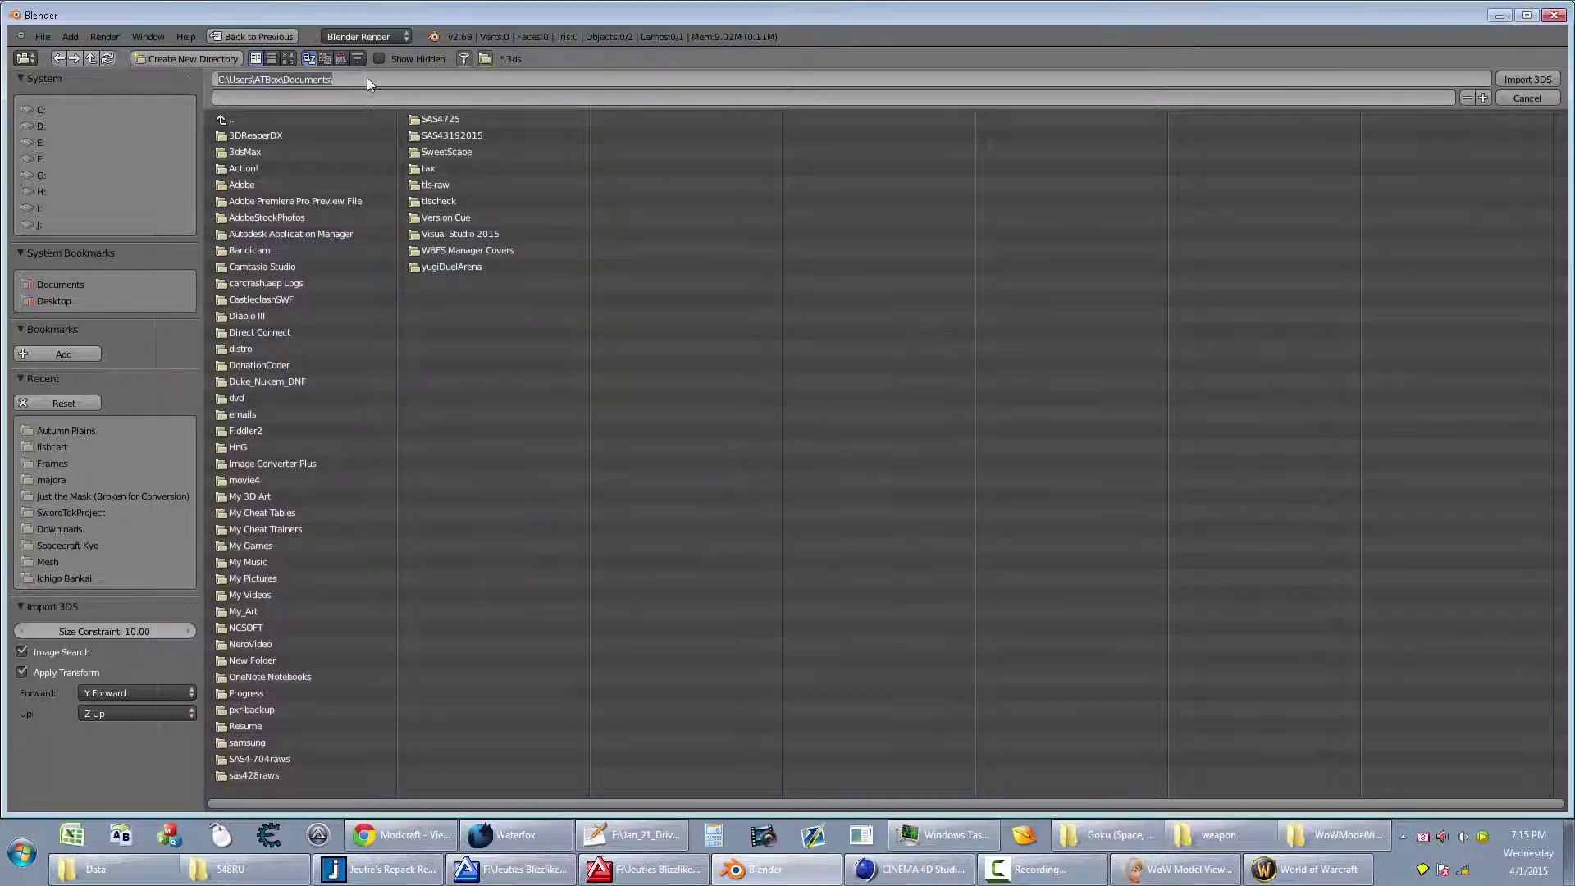
type("C:\\Goku (Space, Super Saiyan 3)")
key("Return")
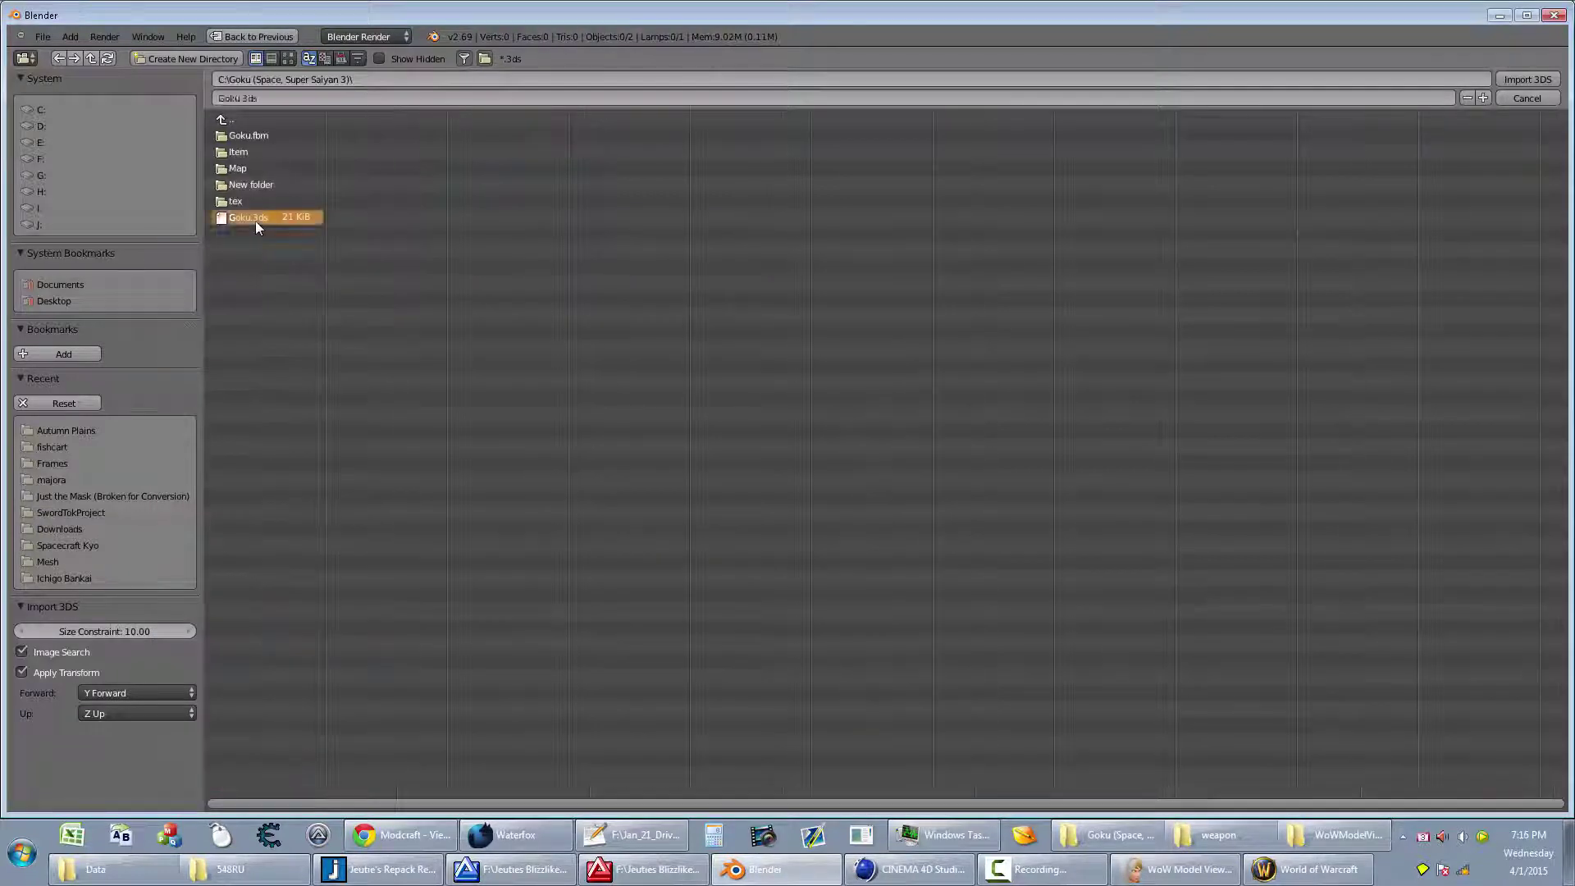
scroll(479, 322, "up", 3)
scroll(461, 318, "up", 2)
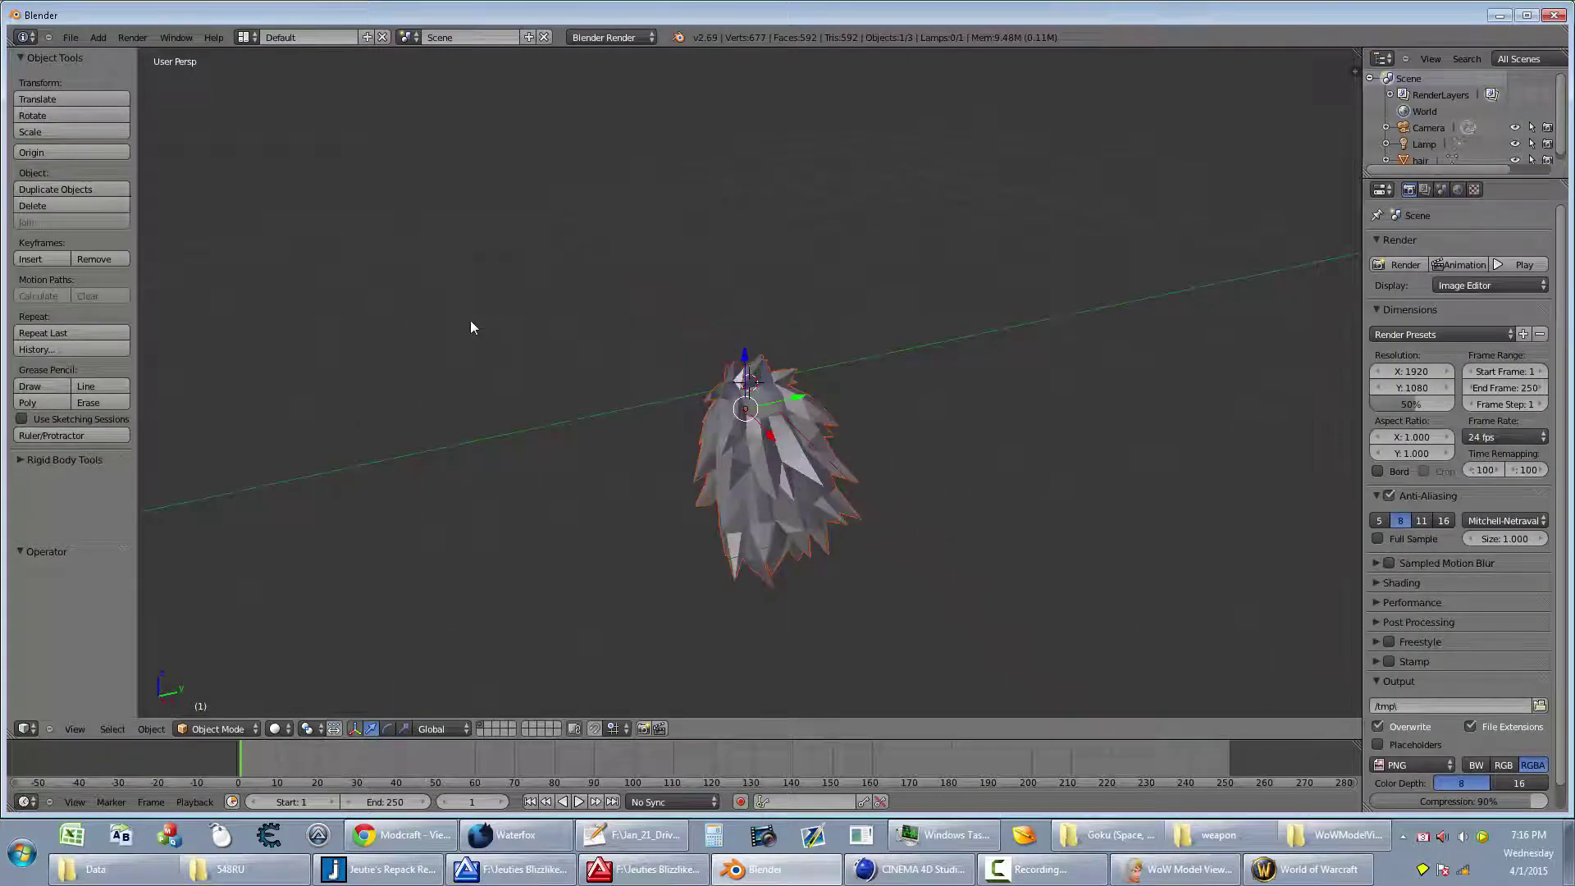
Step: Export a Wavefront OBJ with preset settings, named ghair, into the recent Goku folder
left_click(71, 38)
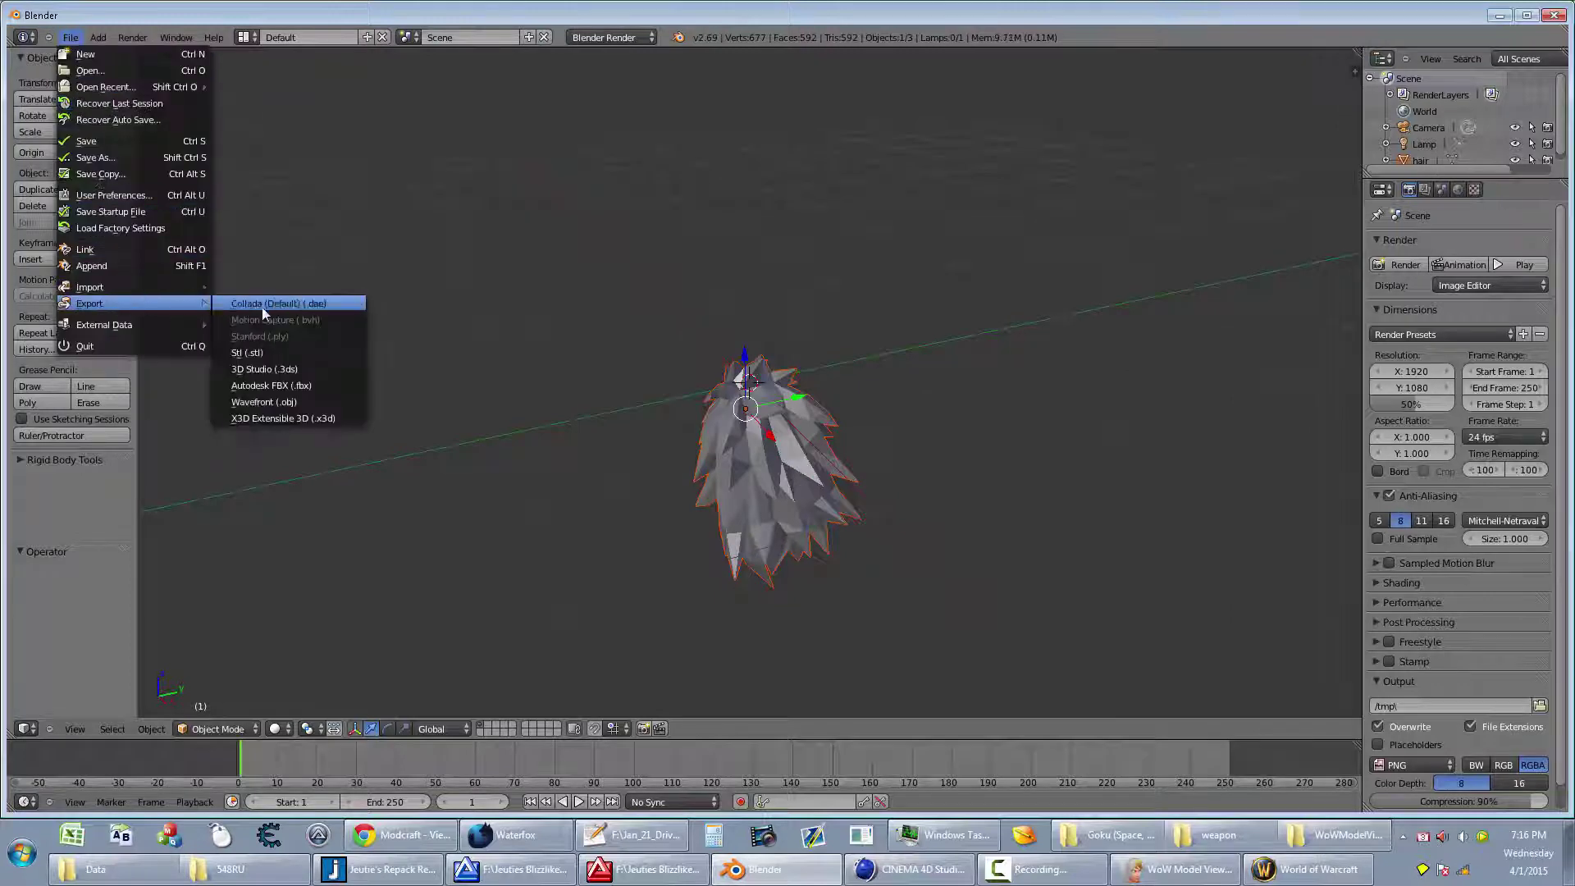
mouse_move(90, 303)
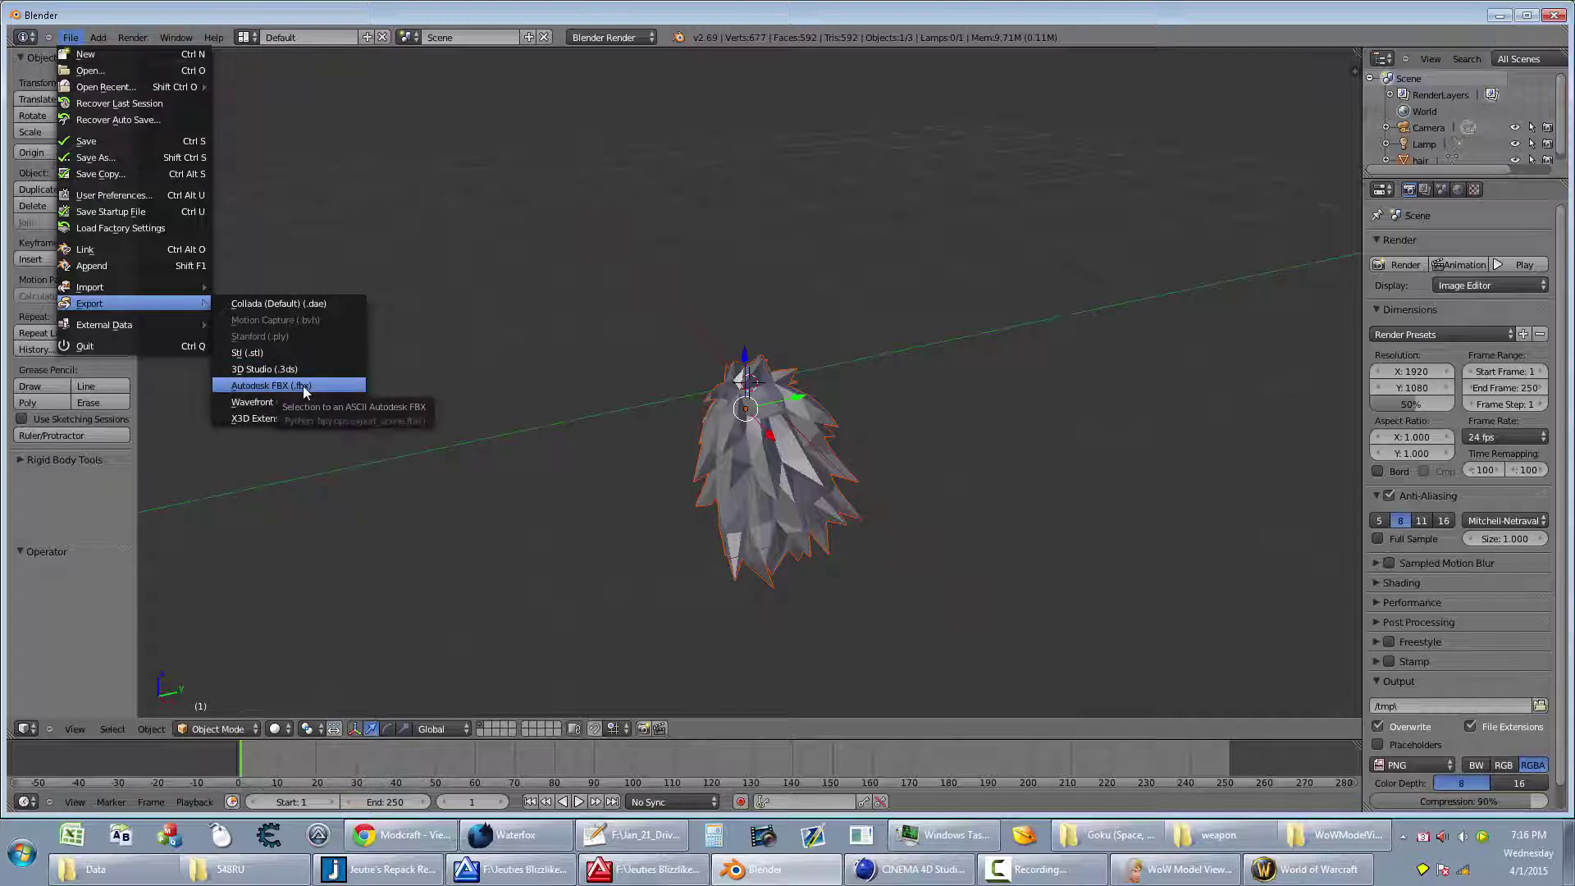
left_click(304, 400)
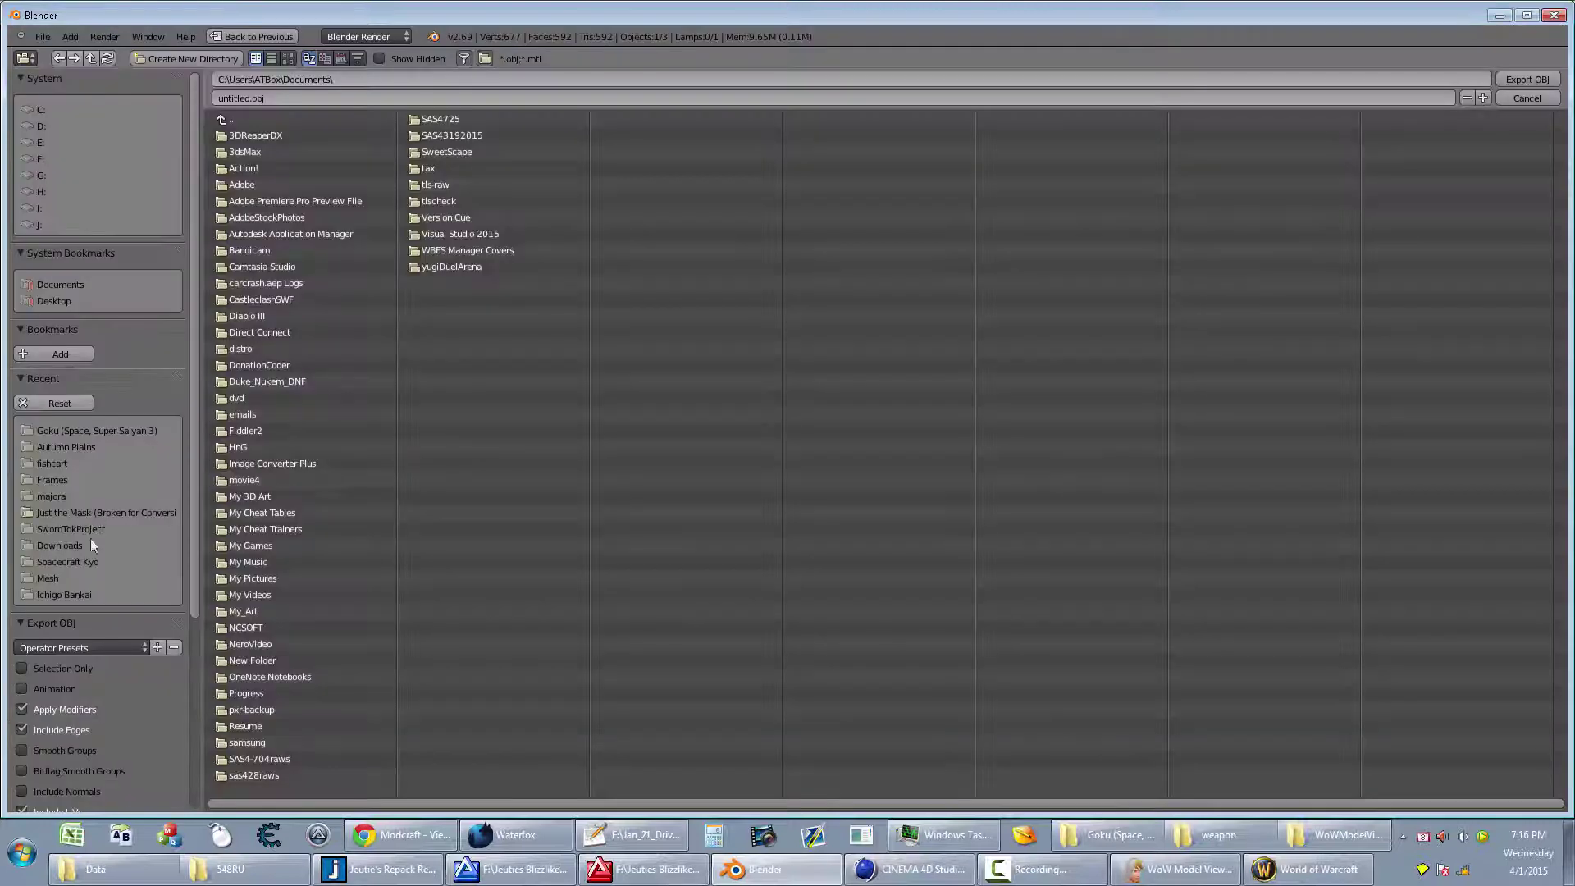
left_click(86, 648)
left_click(91, 681)
scroll(139, 682, "down", 4)
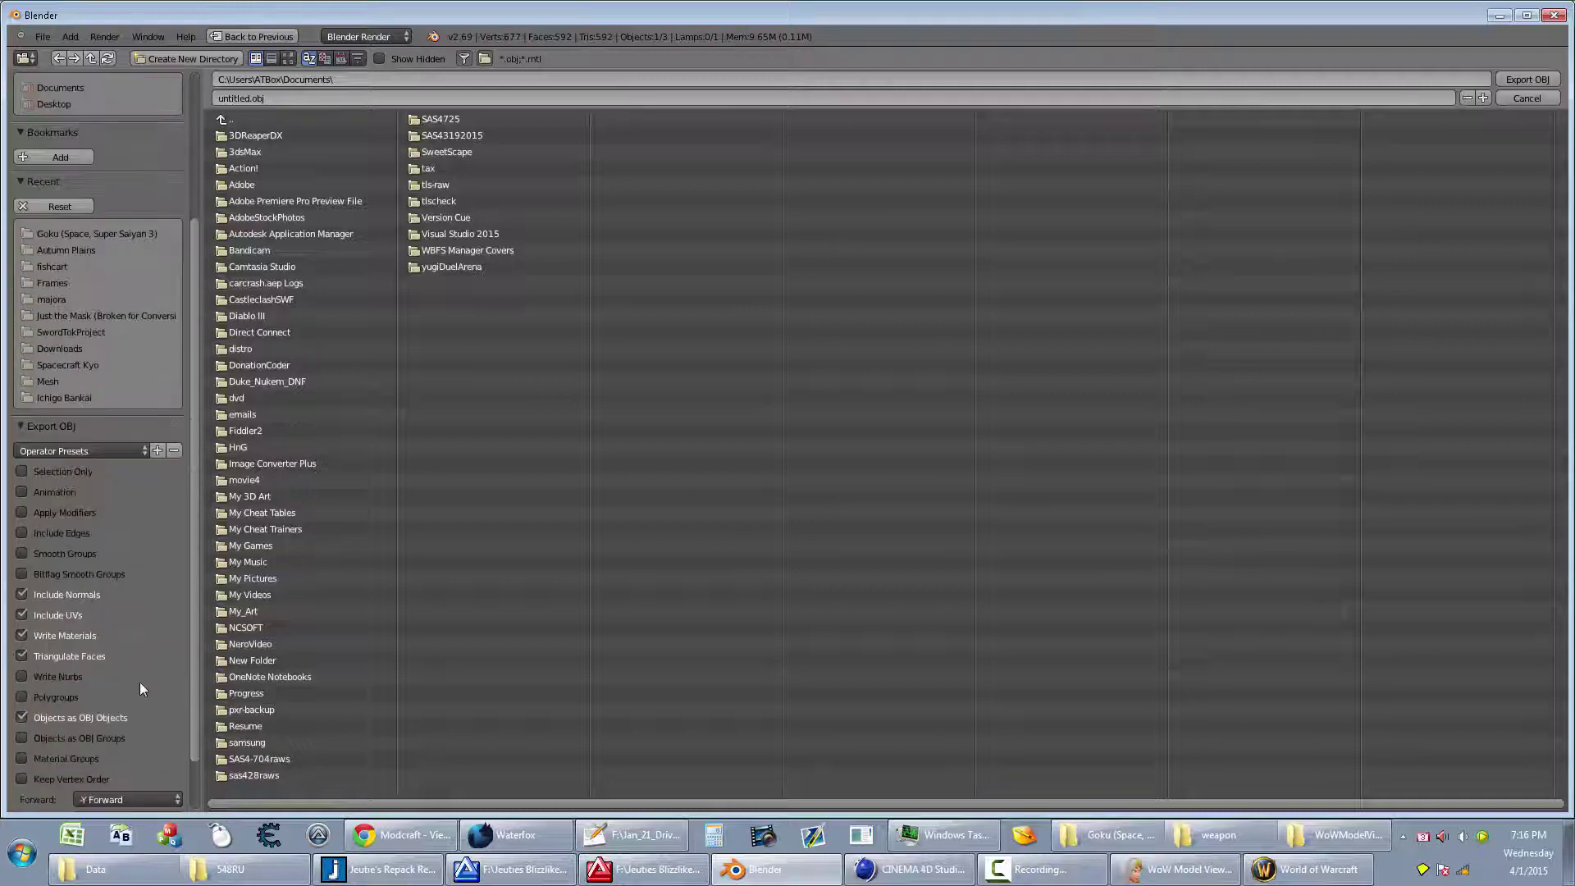
scroll(140, 682, "down", 1)
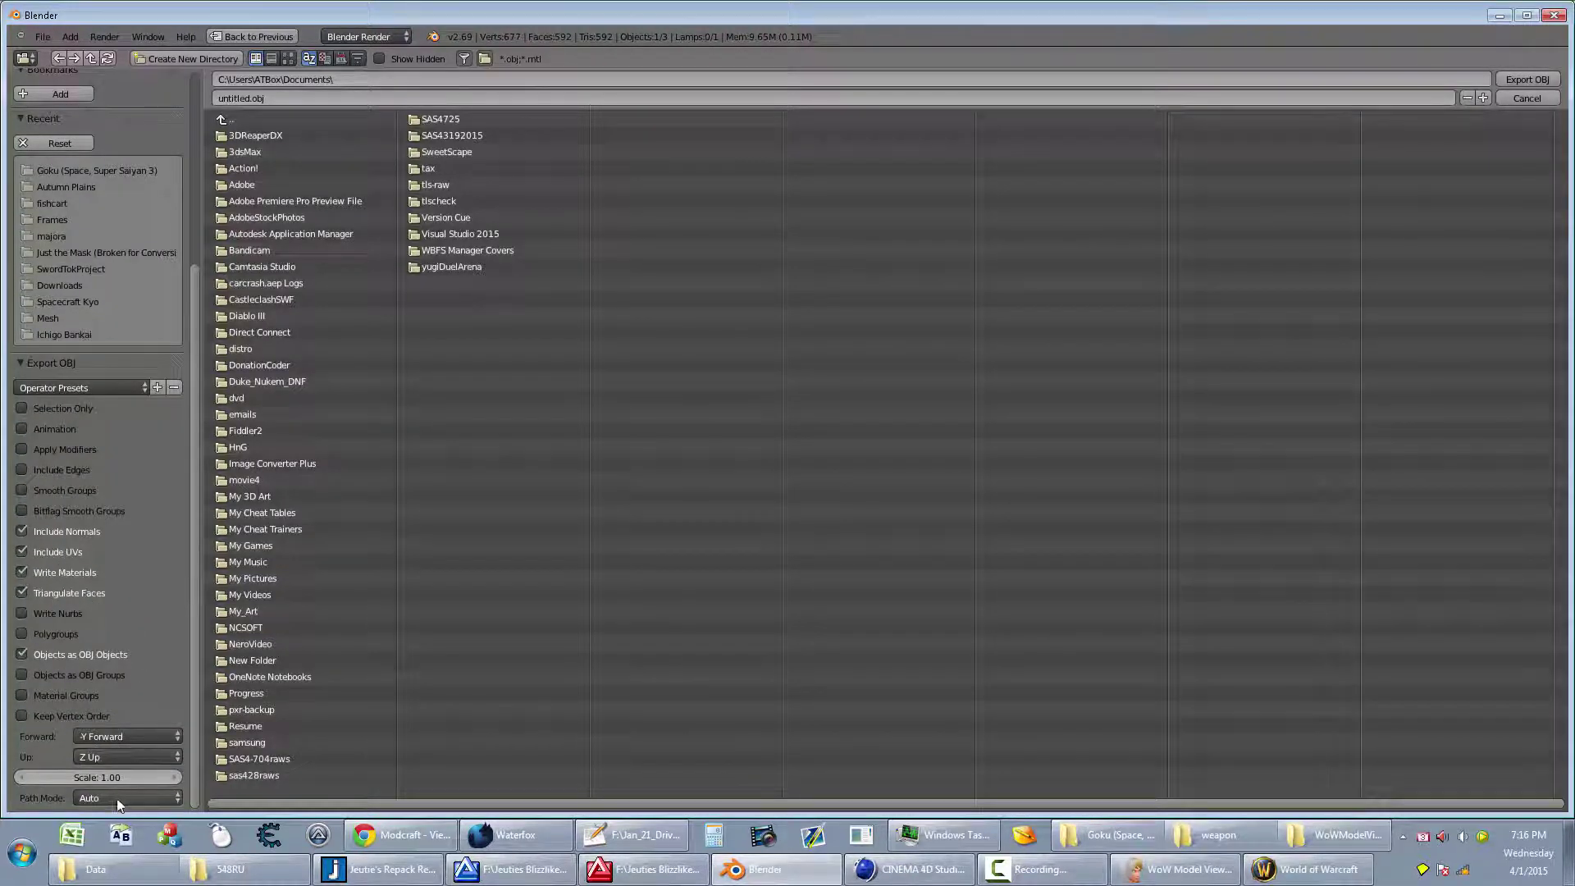
left_click(310, 79)
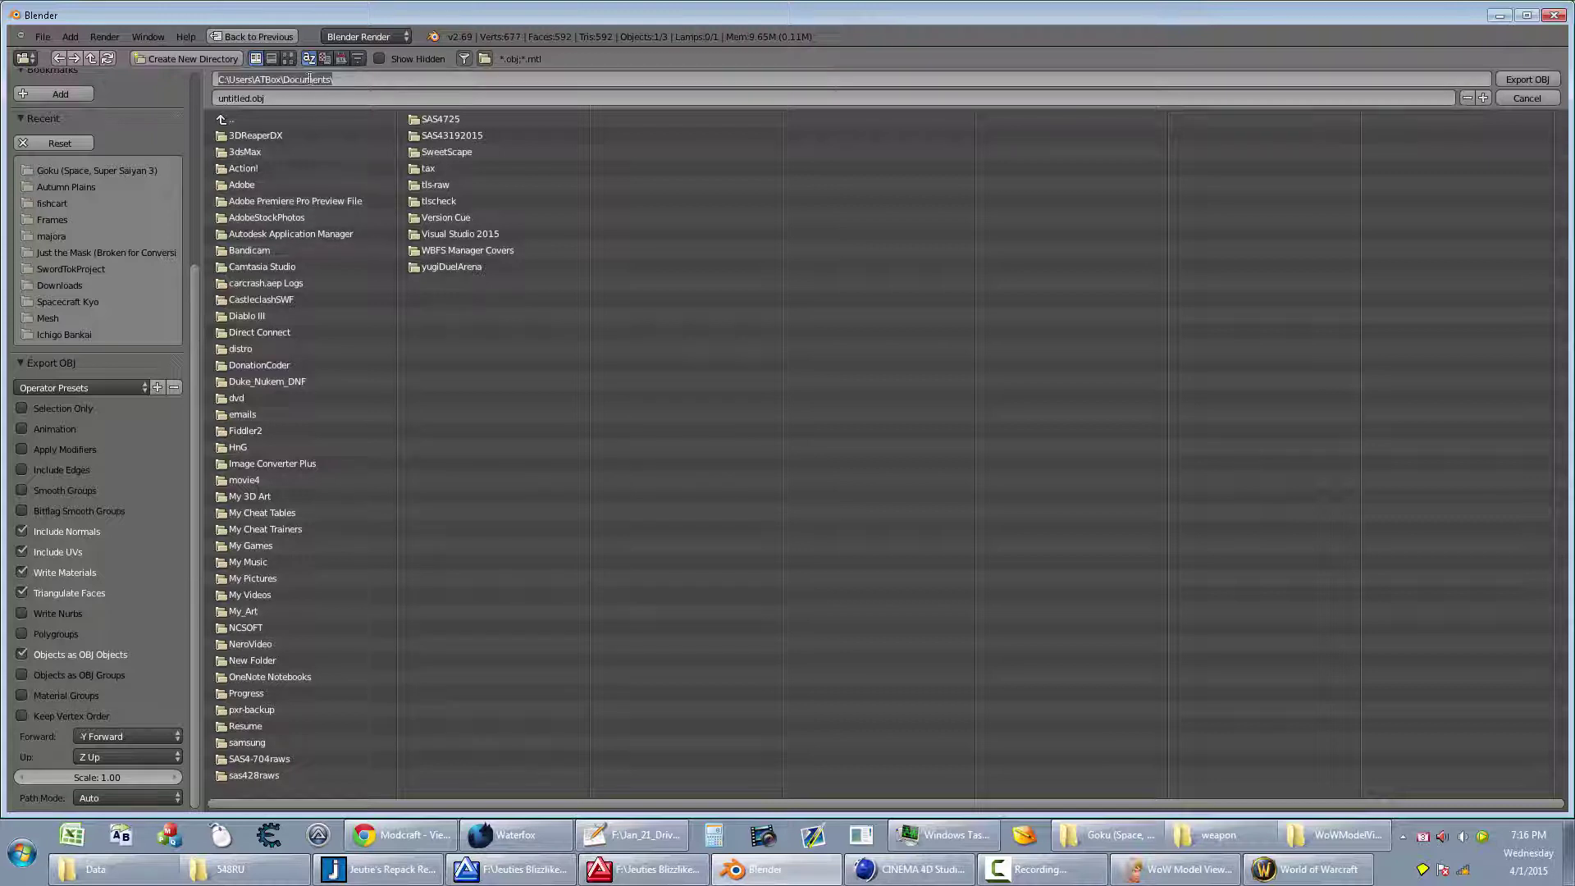
left_click(112, 171)
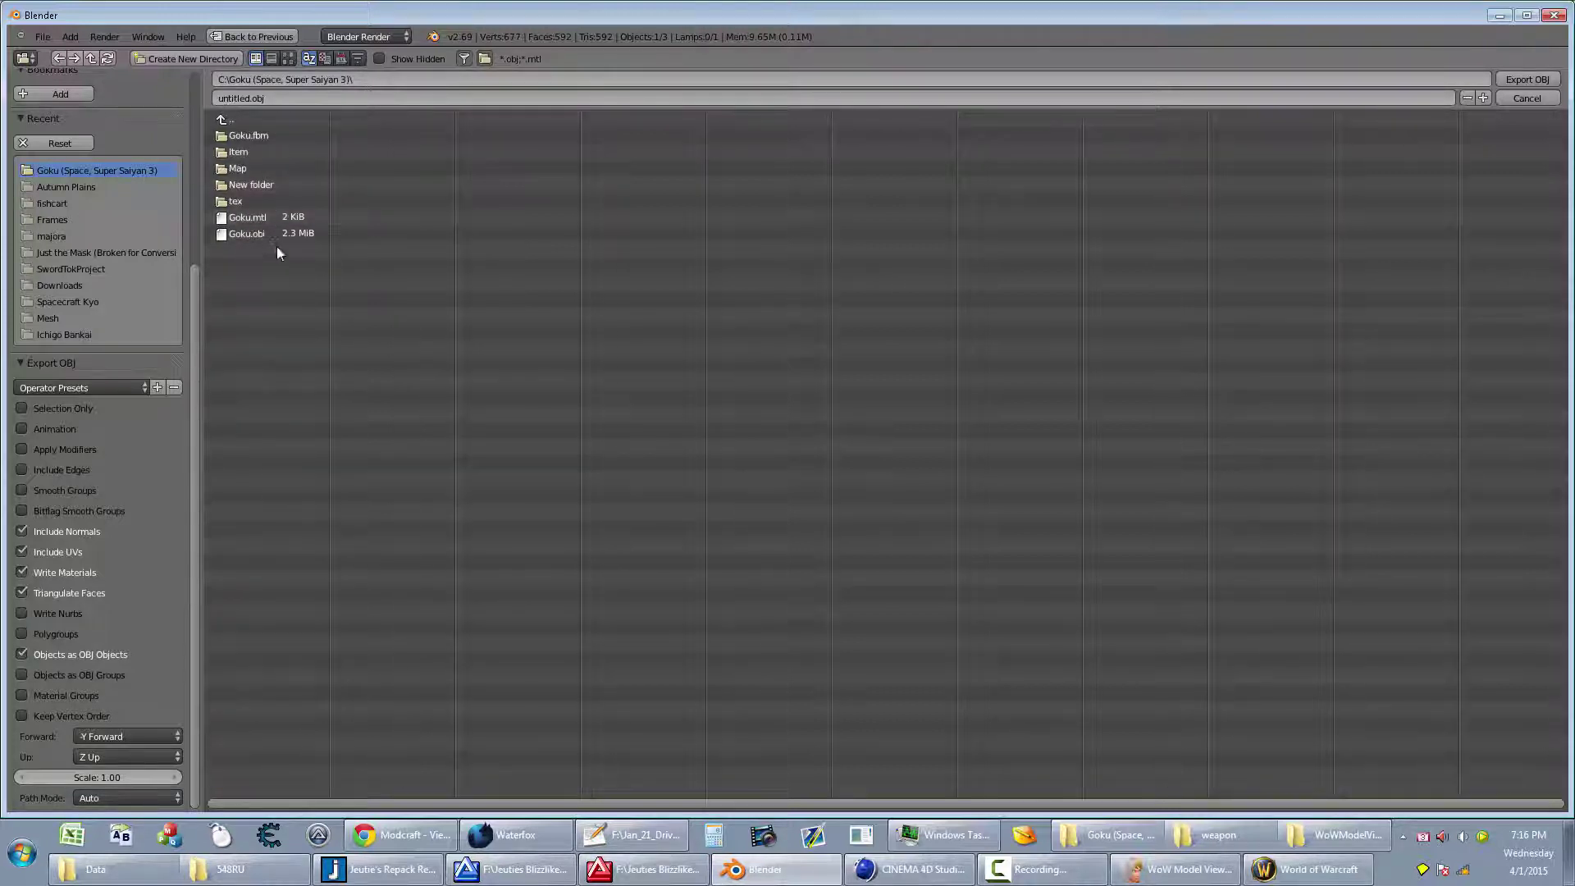
left_click(282, 97)
type("ghair")
left_click(1524, 79)
Step: Open a command prompt in the Goku folder and resize the window
left_click(1500, 17)
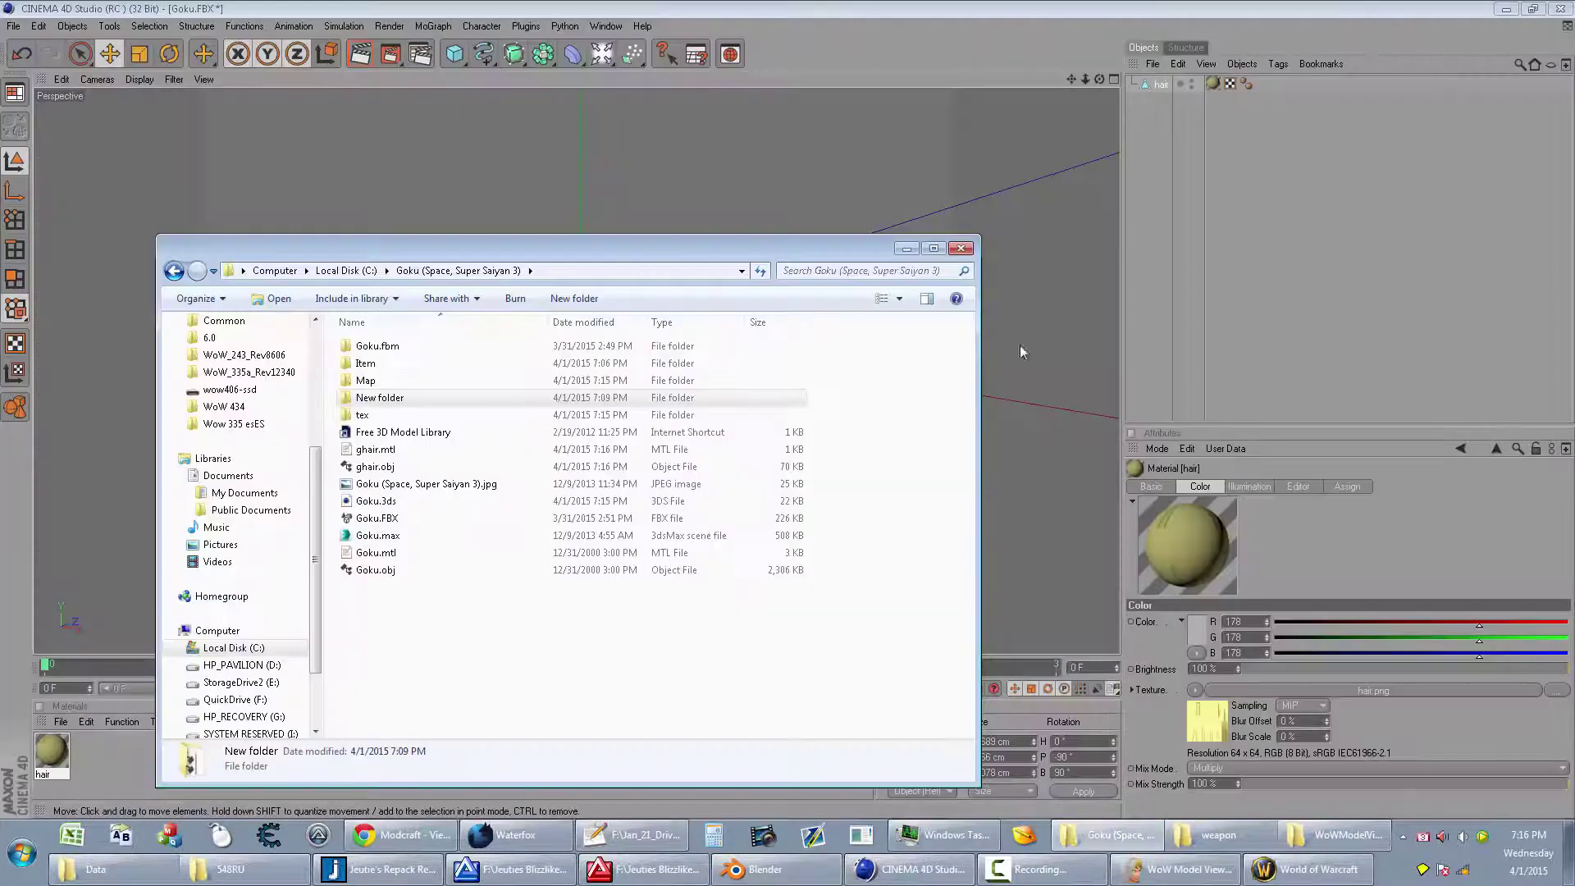
right_click(536, 375)
left_click(584, 532)
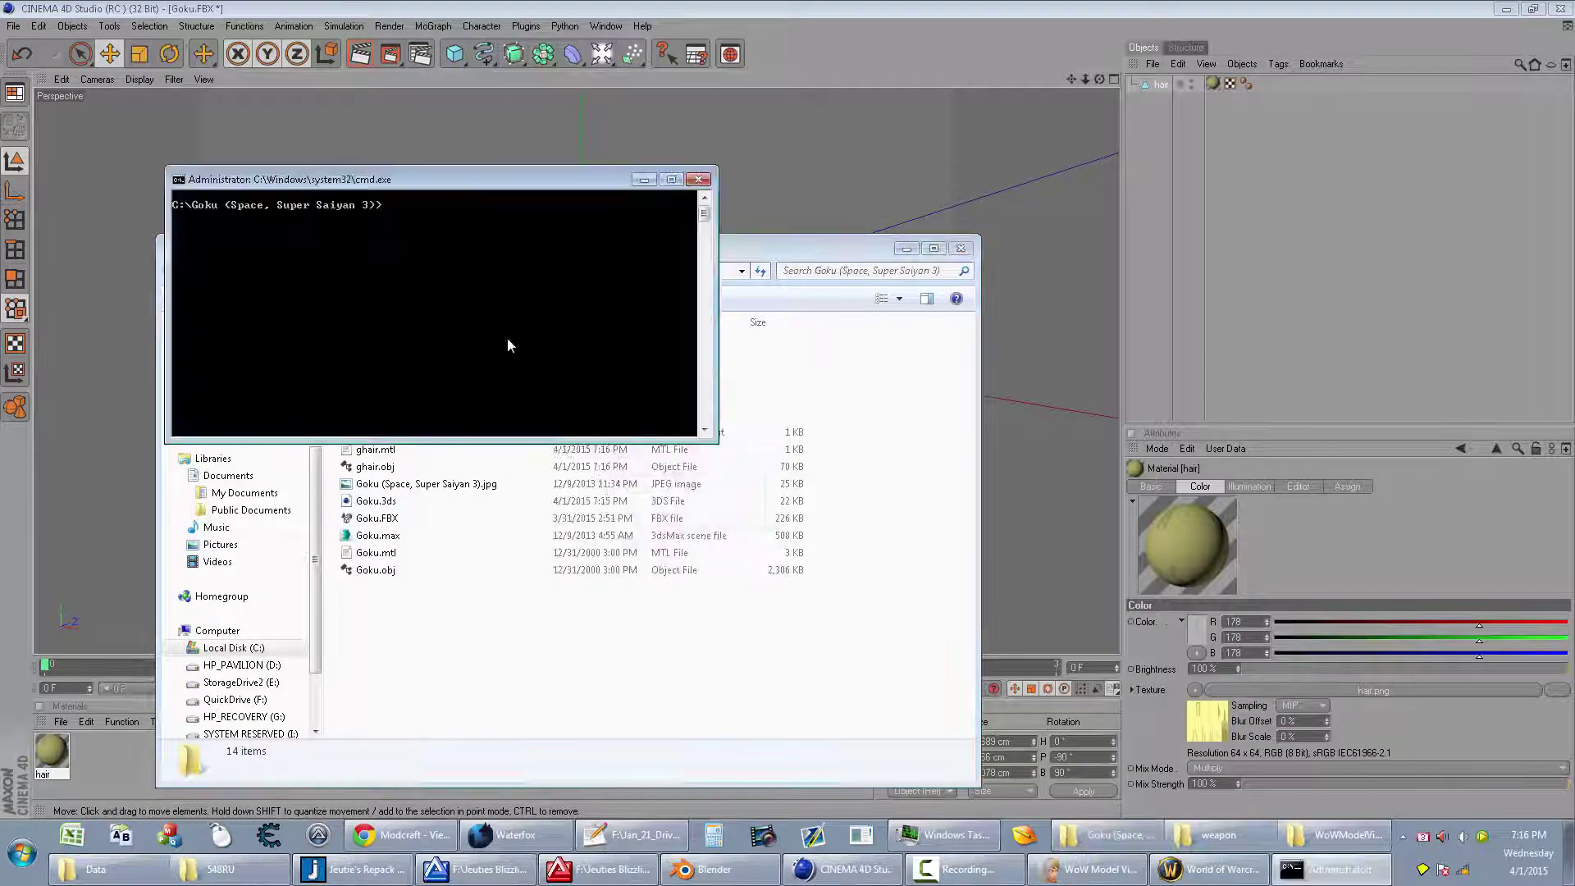
key("super+Left")
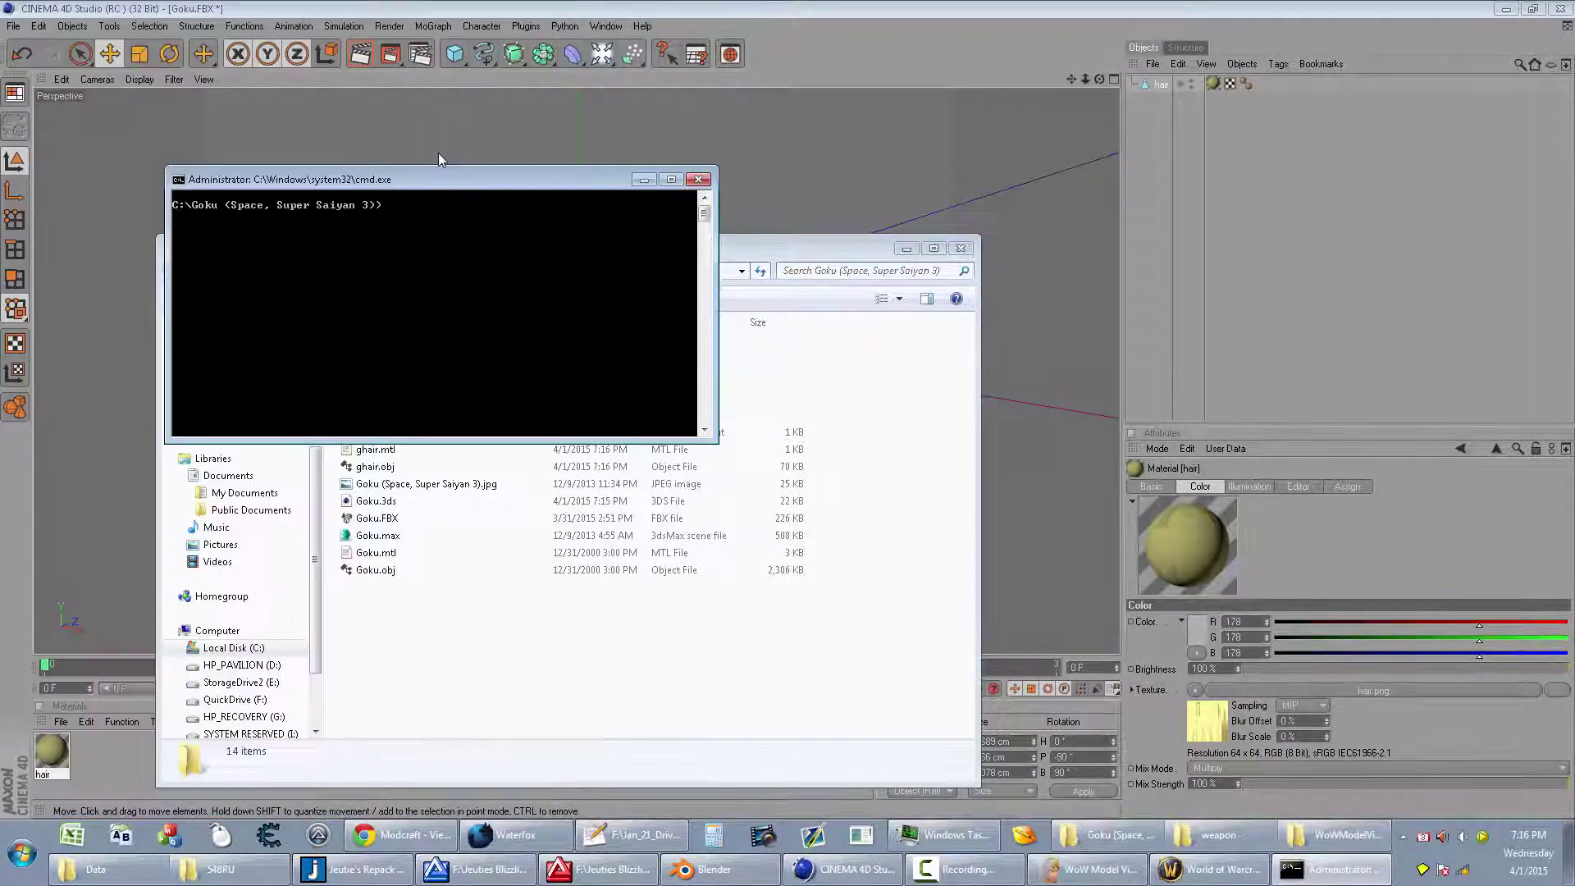
left_click_drag(349, 22, 628, 106)
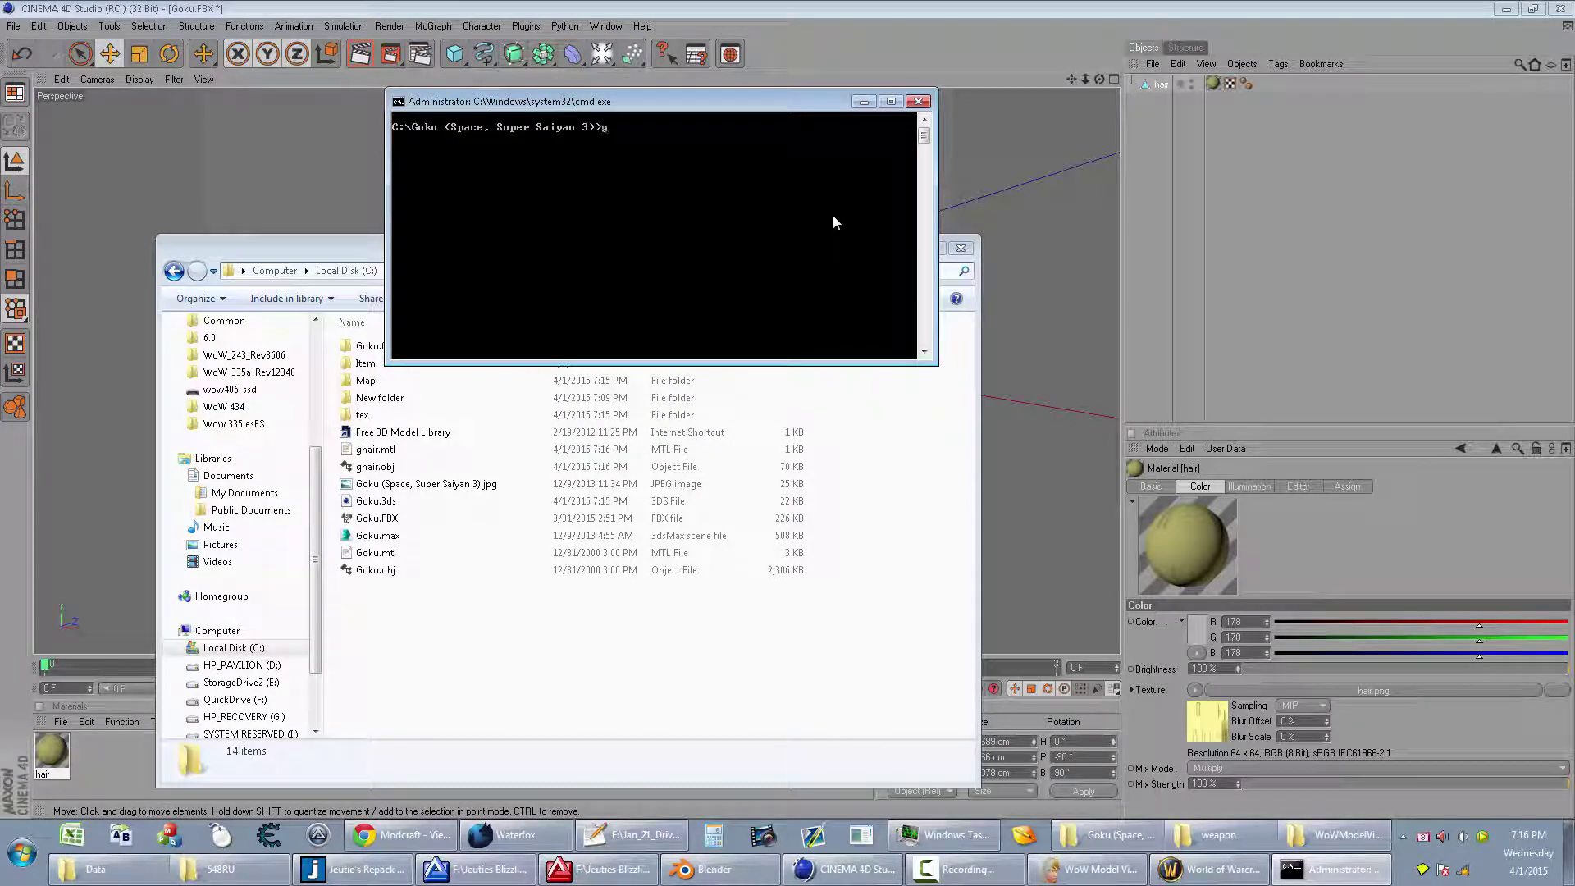
type("gobj ghair.obj")
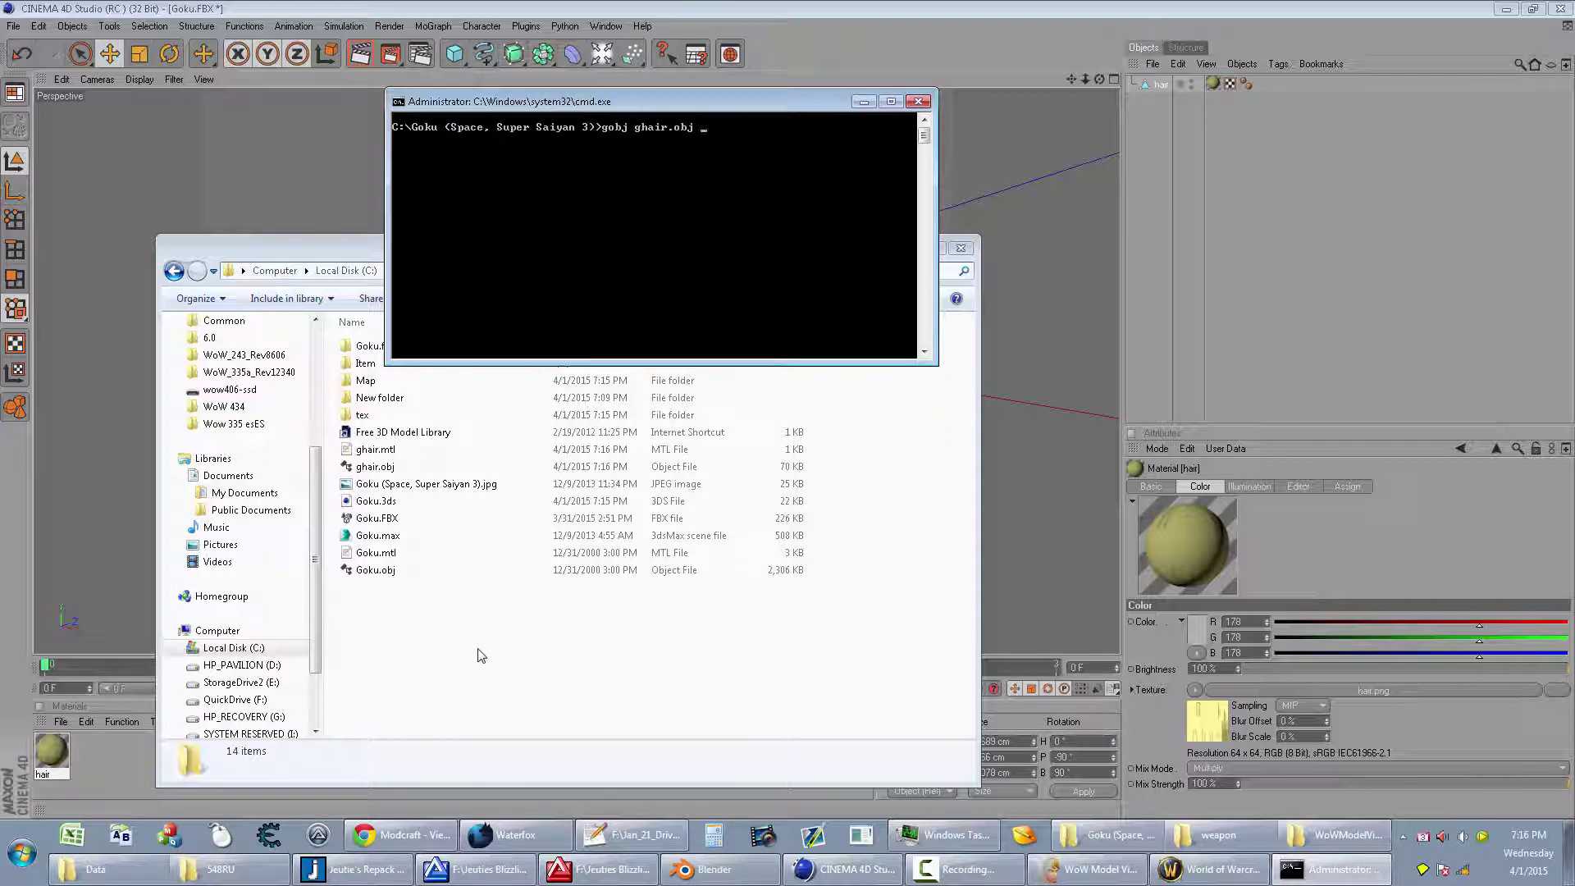
Step: Paste the Helm_Leather_D_01 model name into the command
left_click(612, 843)
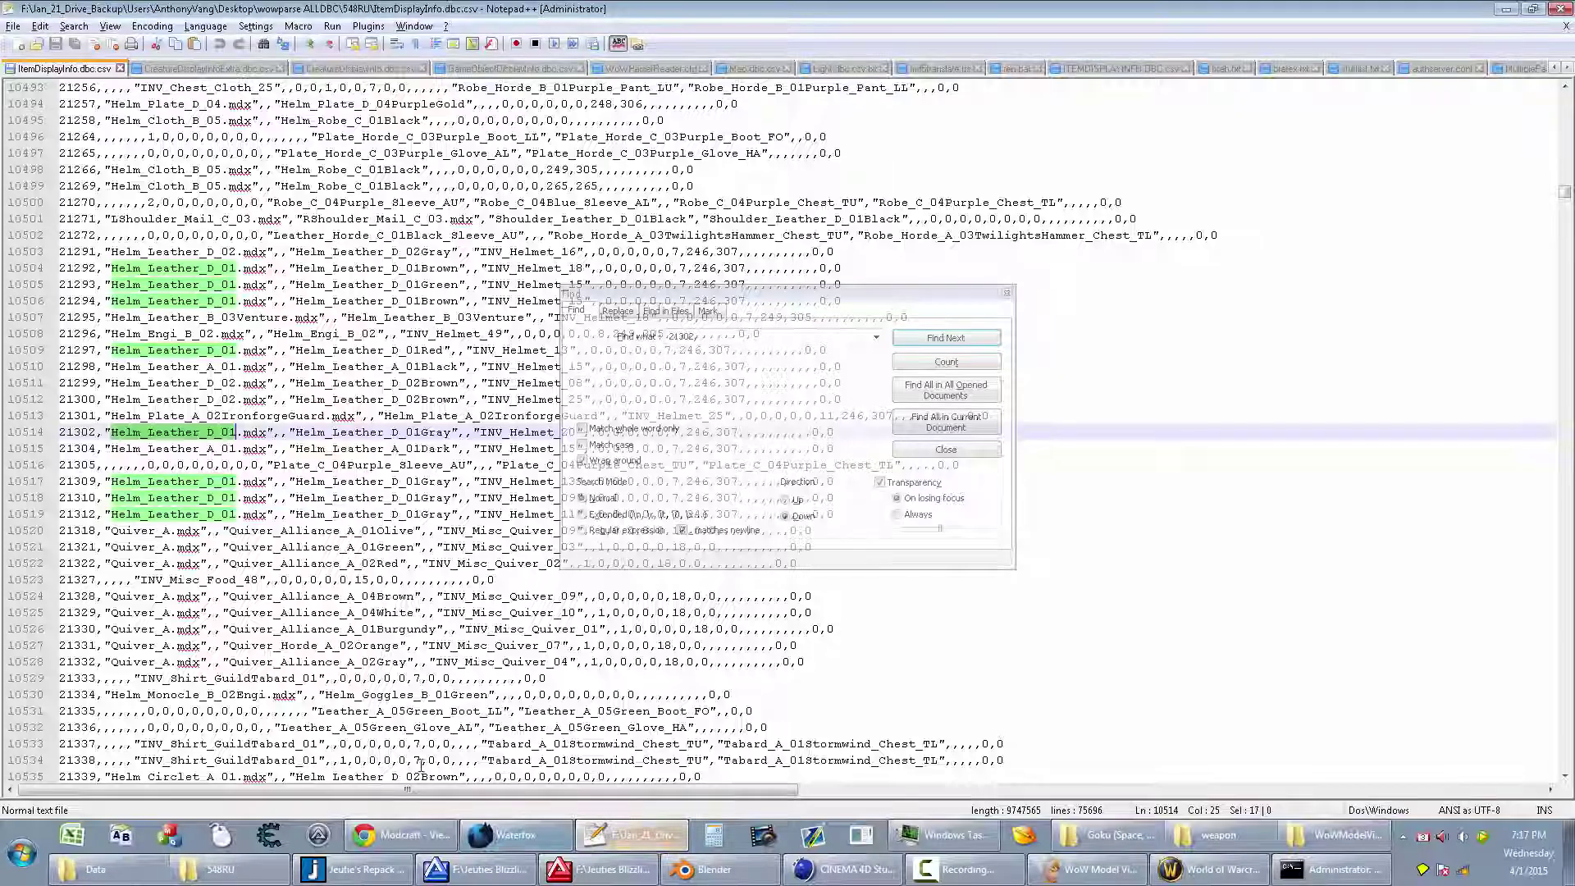
left_click(652, 847)
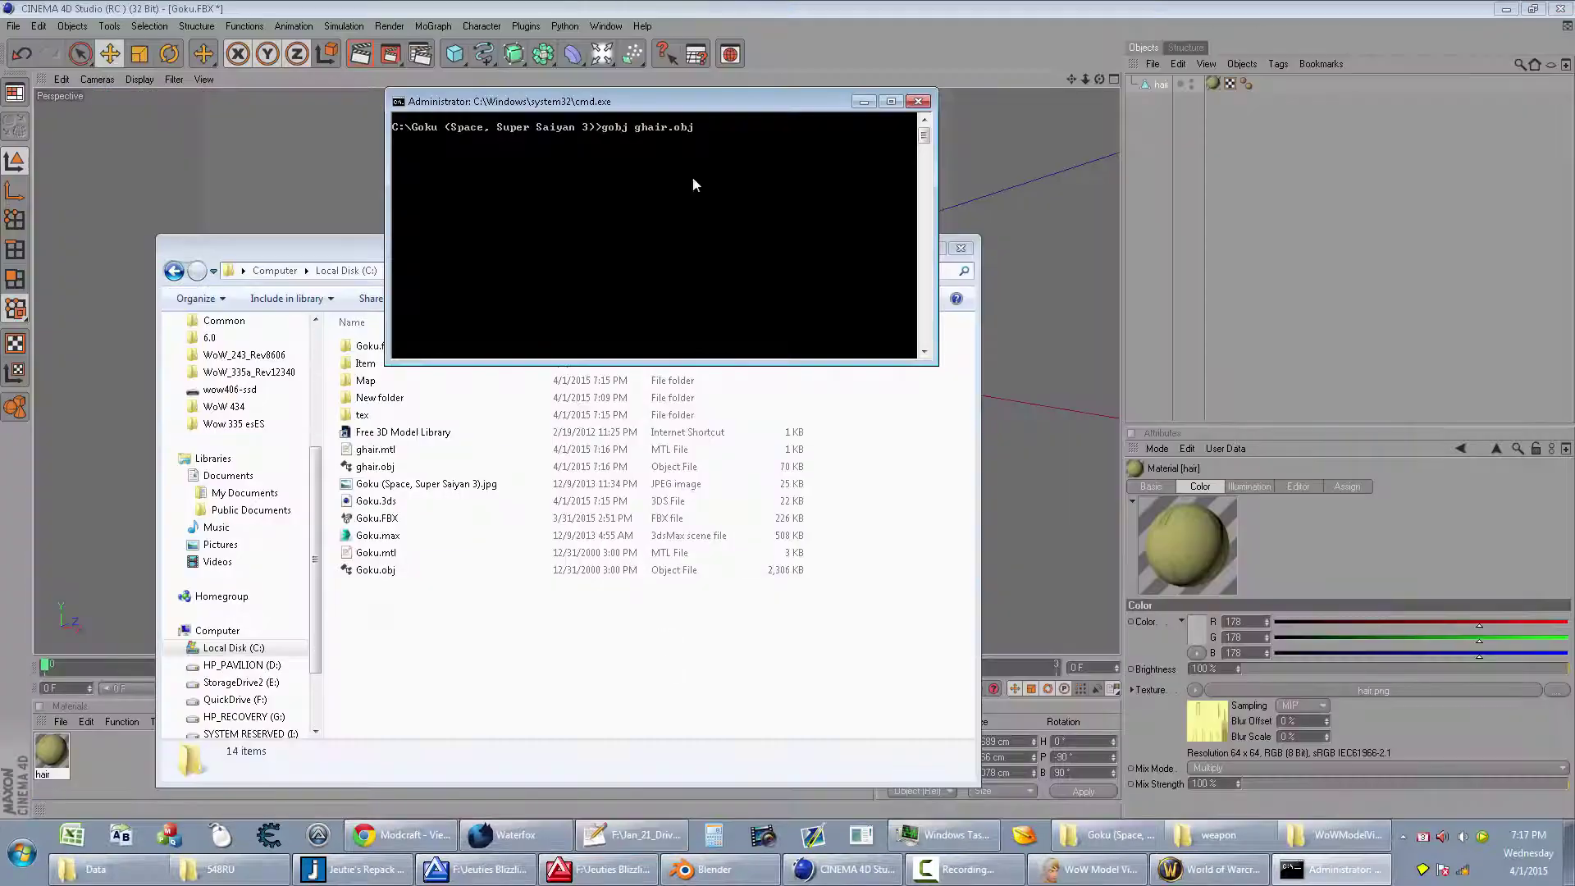
right_click(693, 176)
left_click(722, 228)
type("_HuM")
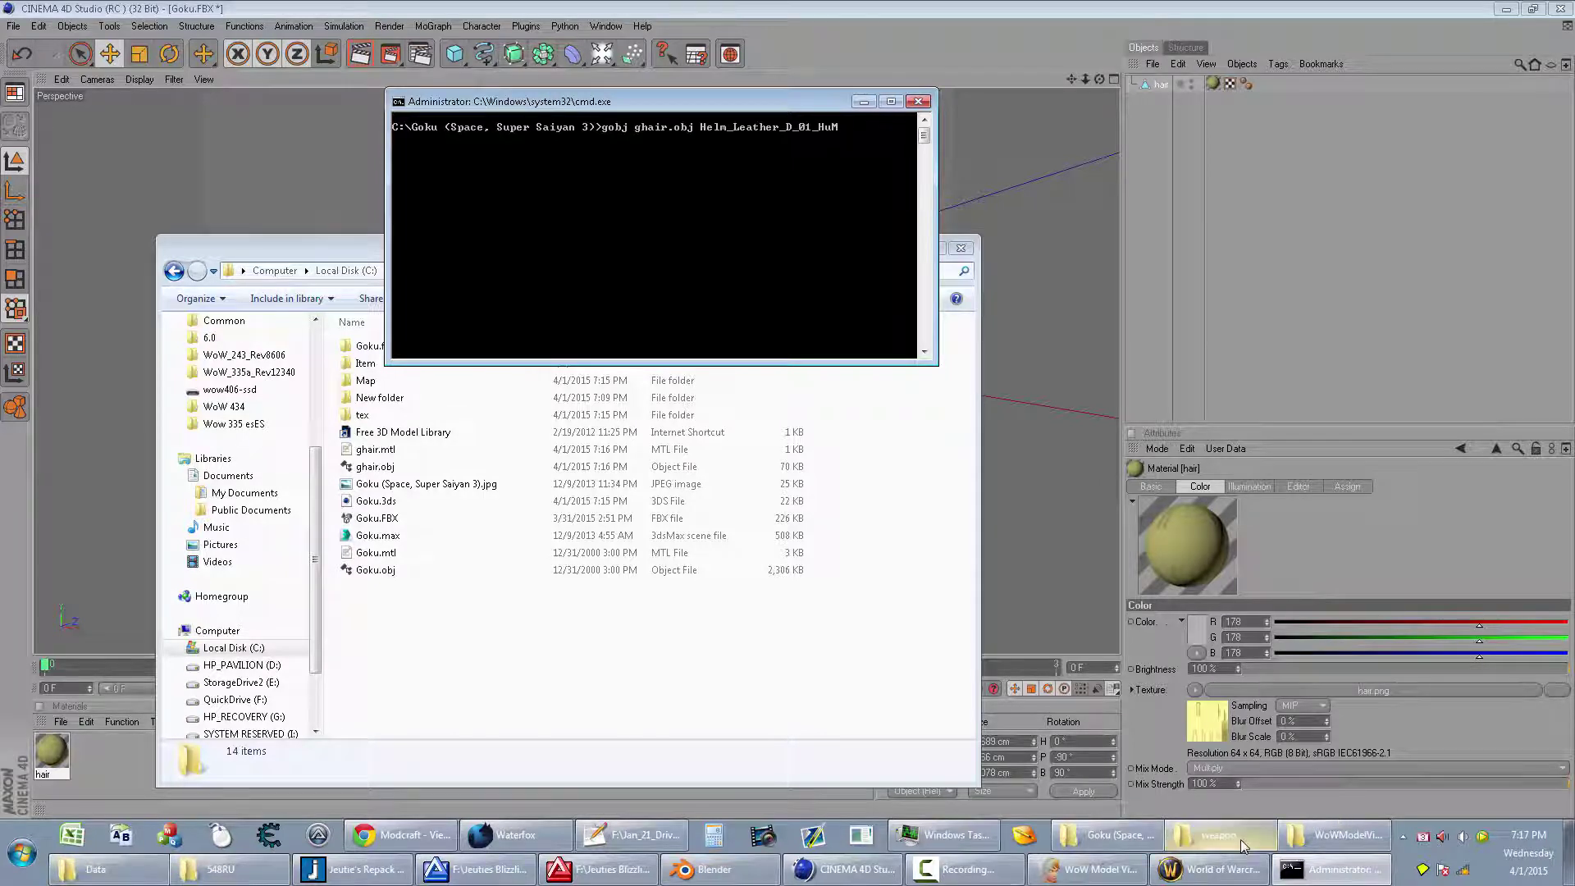
Step: Add the Item\Objectcomponents\head path to the command and run the conversion
left_click(1345, 837)
left_click(1340, 838)
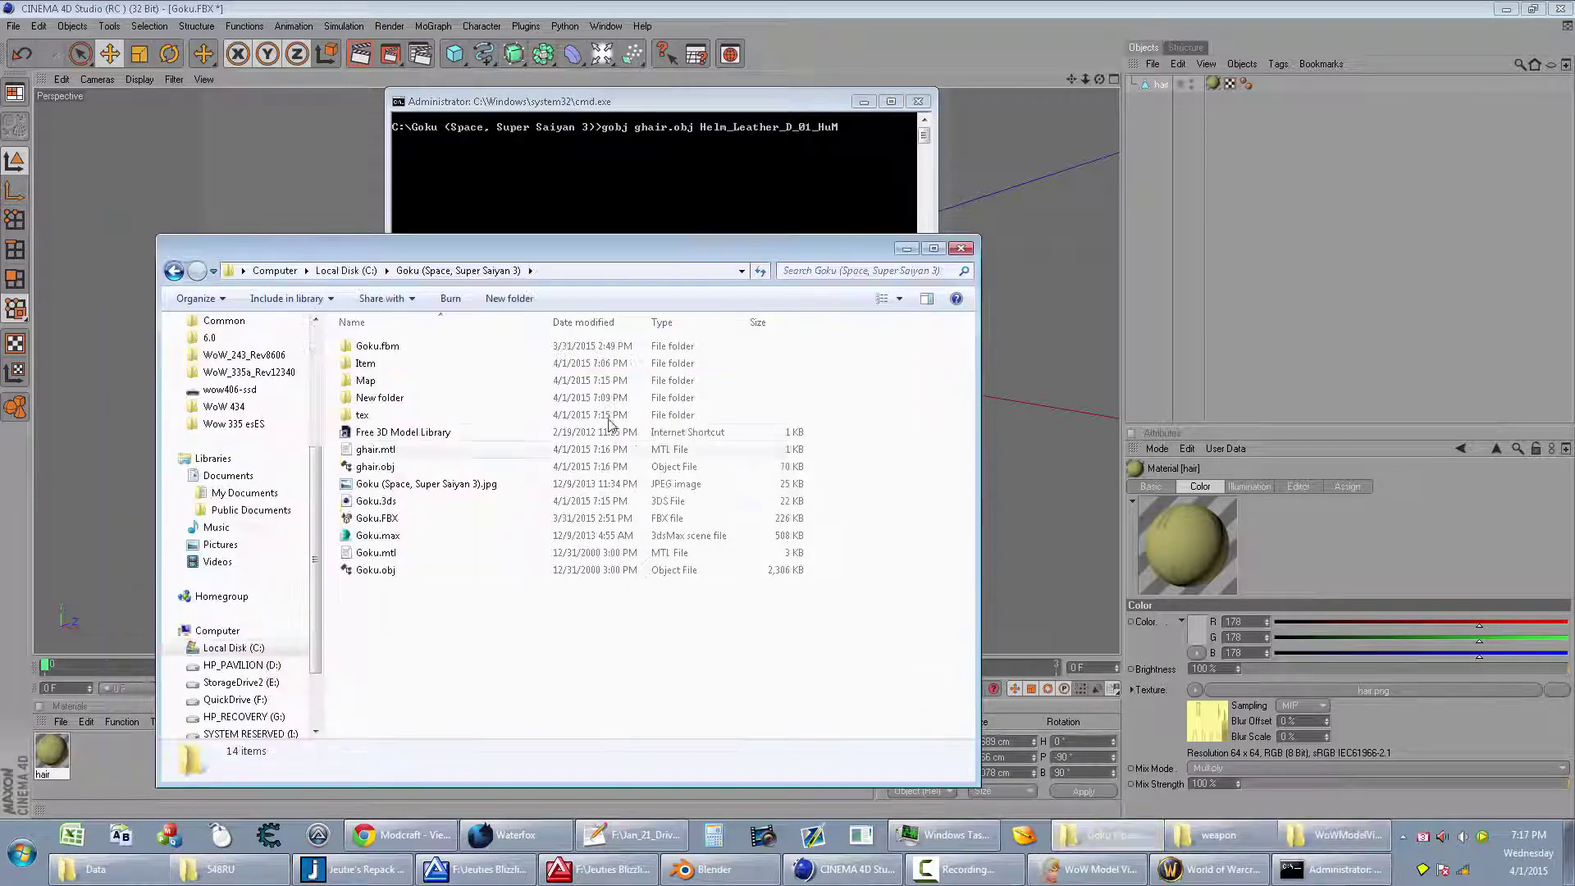
double_click(395, 366)
double_click(376, 349)
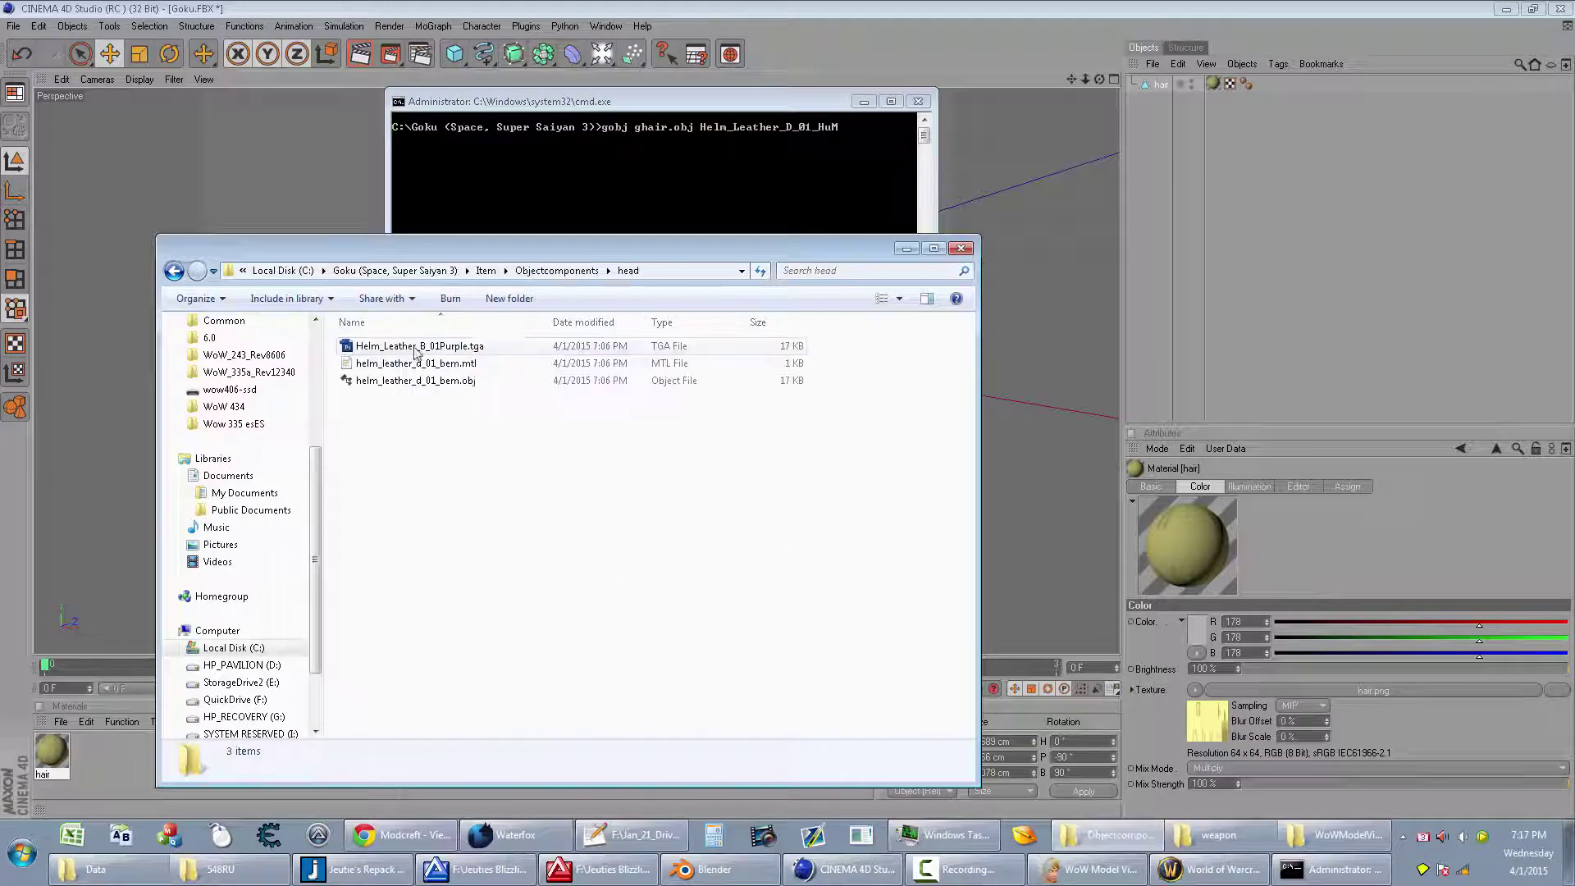
left_click(550, 271)
left_click_drag(550, 271, 396, 270)
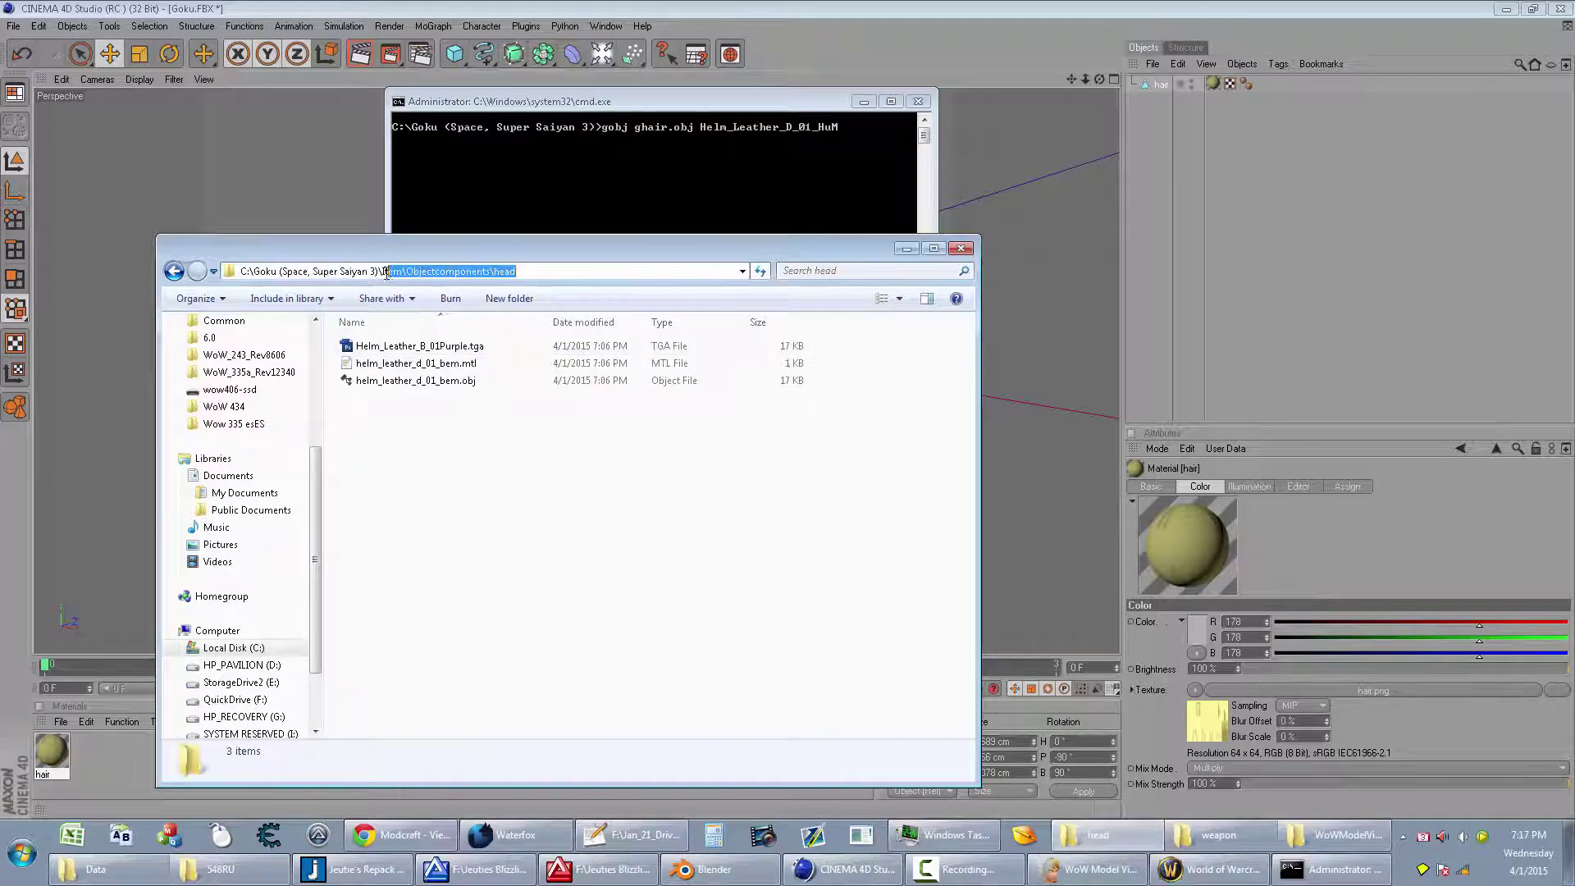
key("ctrl+c")
left_click(599, 172)
right_click(599, 171)
left_click(630, 216)
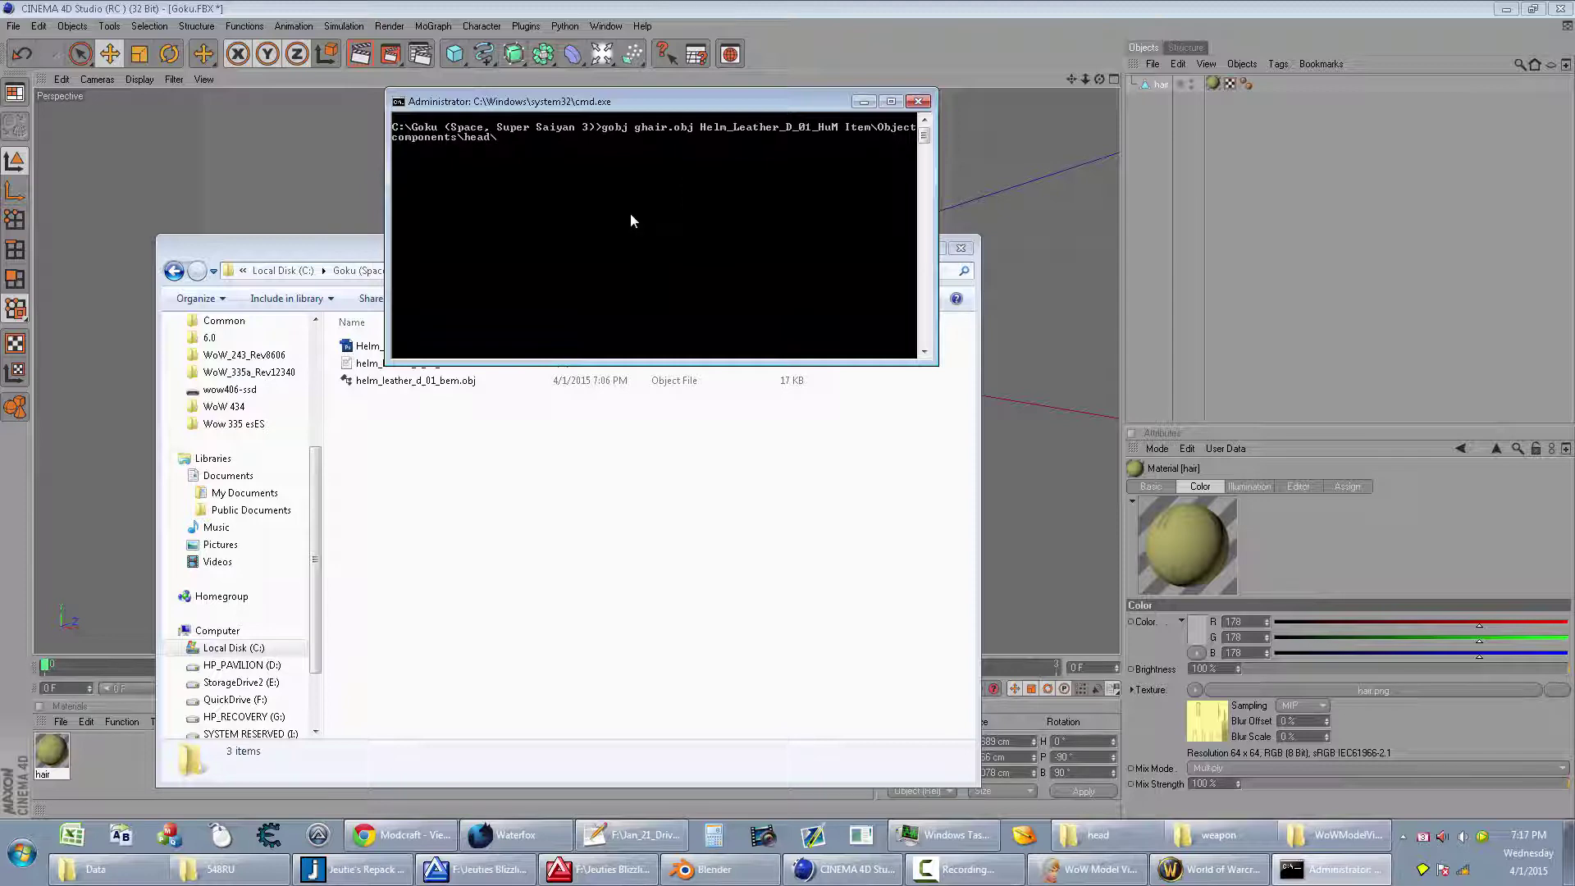
key("Return")
Step: Select the new Helm_Leather_D_01_HuM m2 and skin files in the Goku folder
left_click(597, 518)
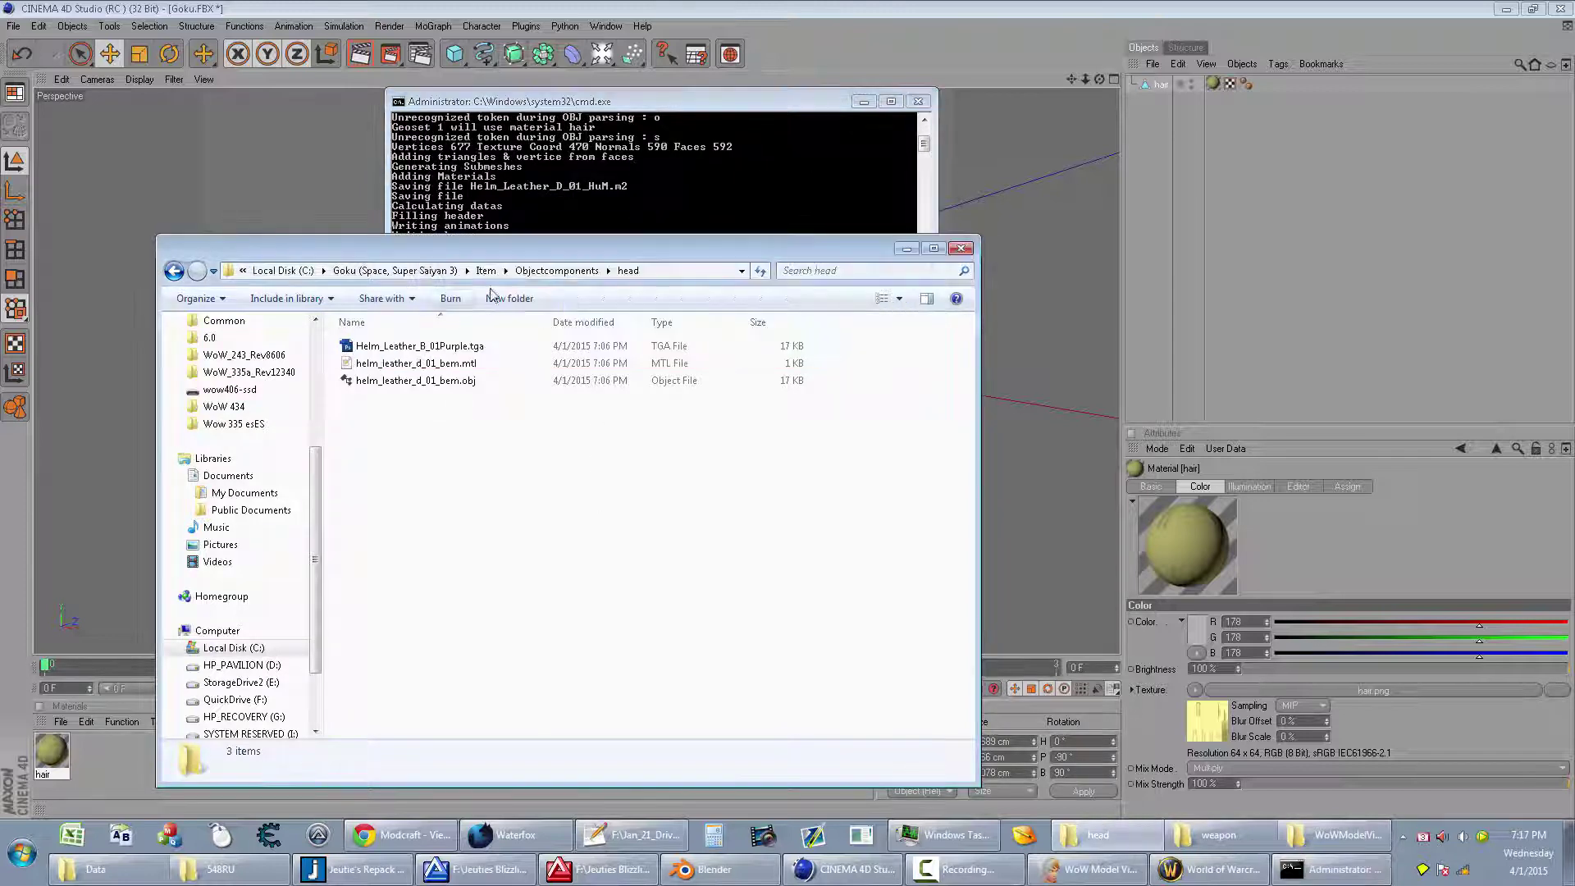
left_click(393, 272)
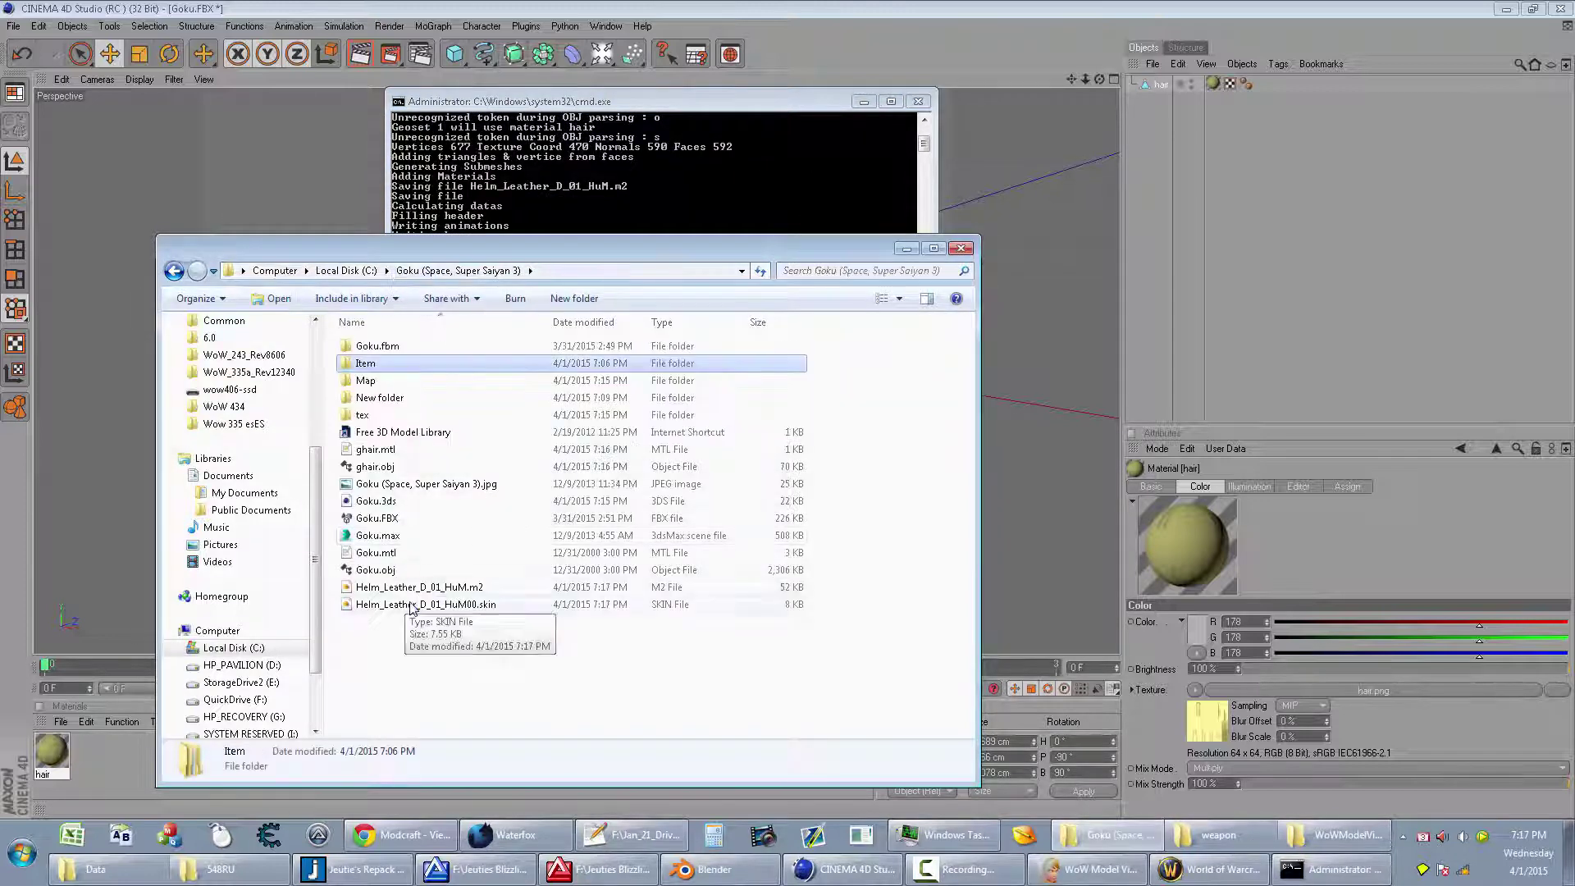
left_click_drag(559, 657, 395, 601)
left_click_drag(561, 655, 452, 603)
Step: Navigate the game's Data folder to patch-Z.MPQ\ITEM\OBJECTCOMPONENTS
left_click(124, 870)
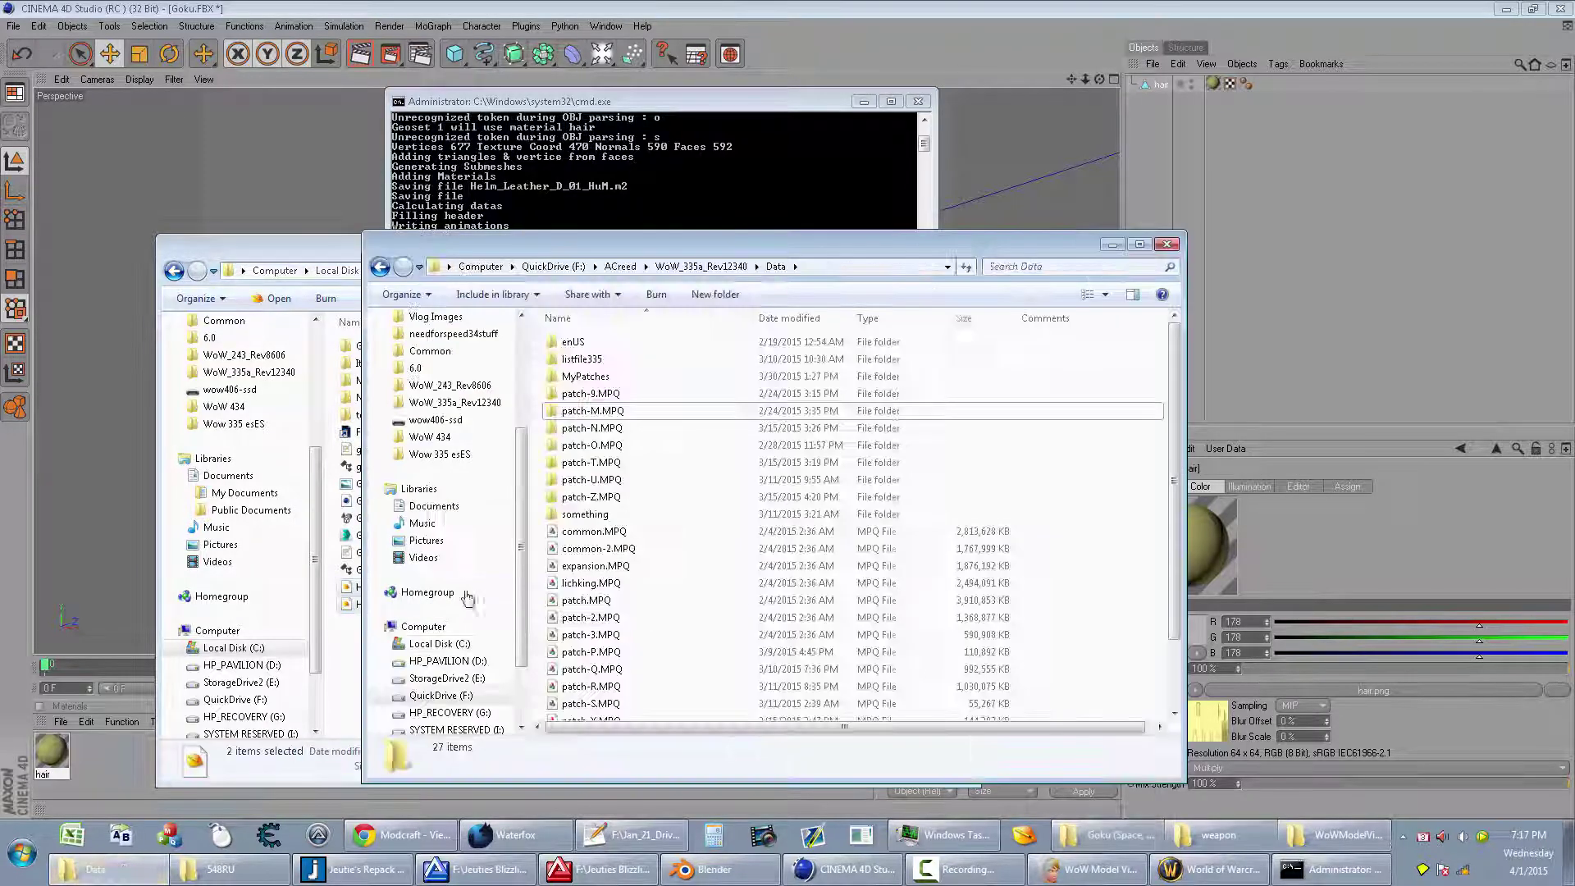
double_click(624, 497)
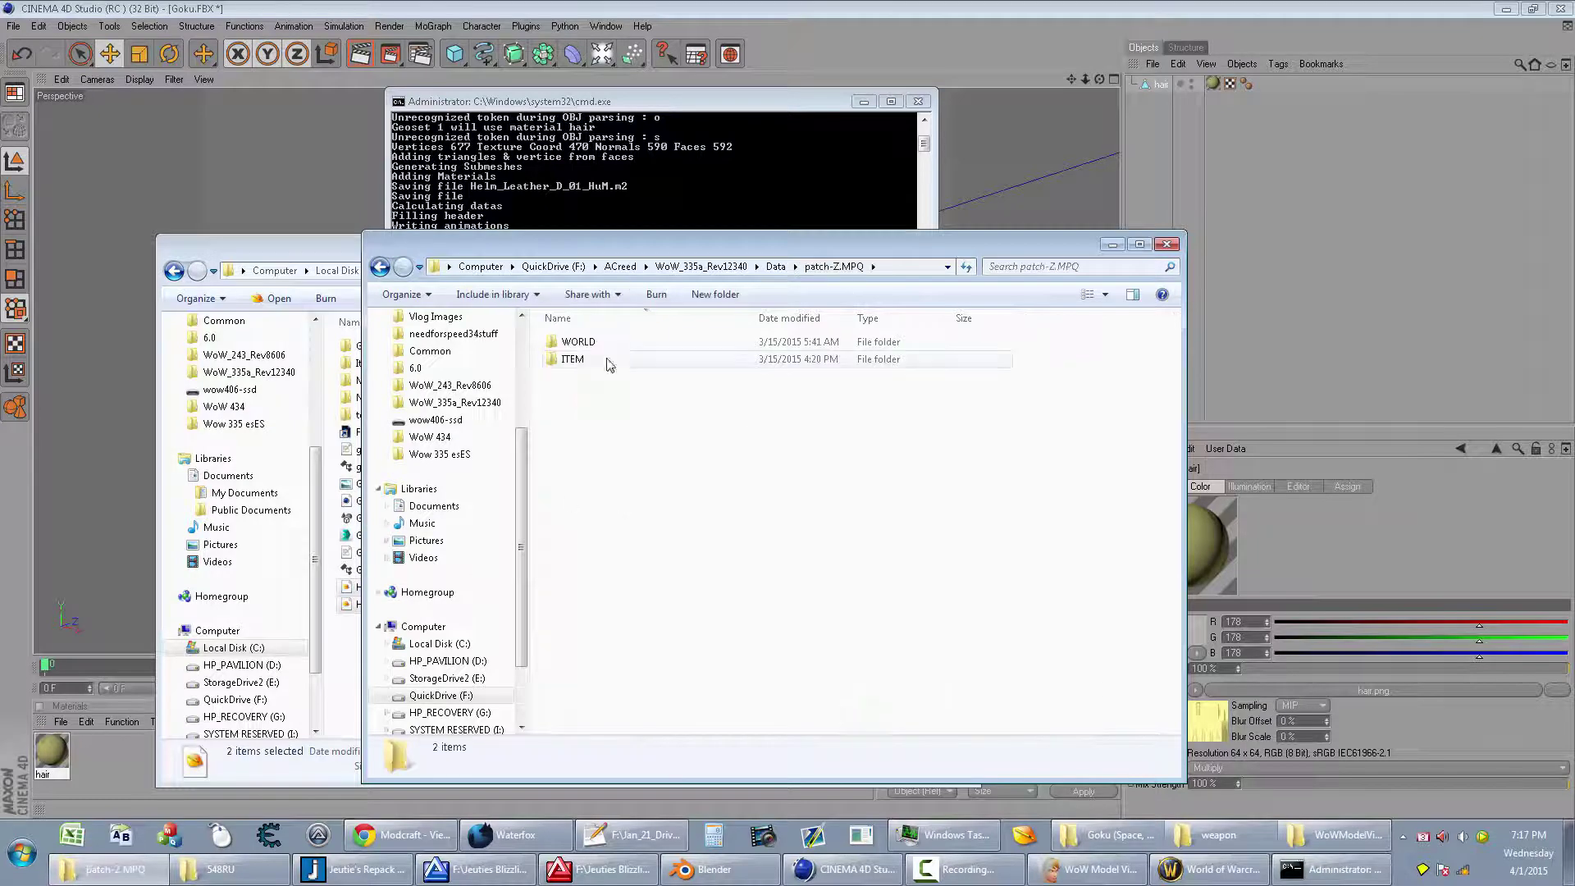
double_click(581, 360)
left_click(615, 345)
double_click(616, 349)
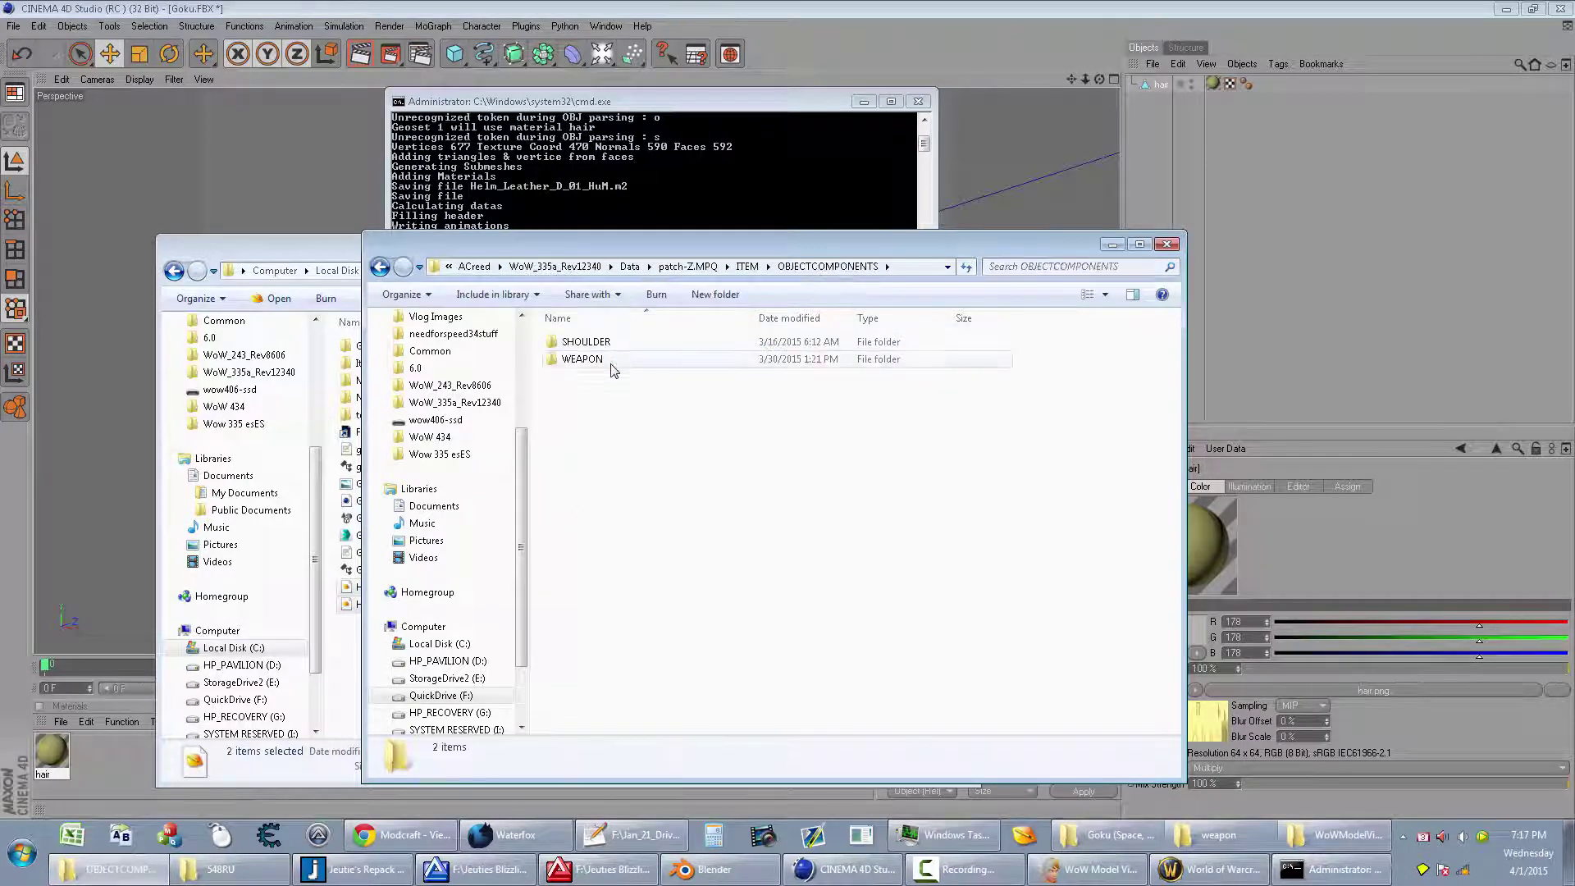
Step: Create a new folder named Head in OBJECTCOMPONENTS and open it
left_click(714, 294)
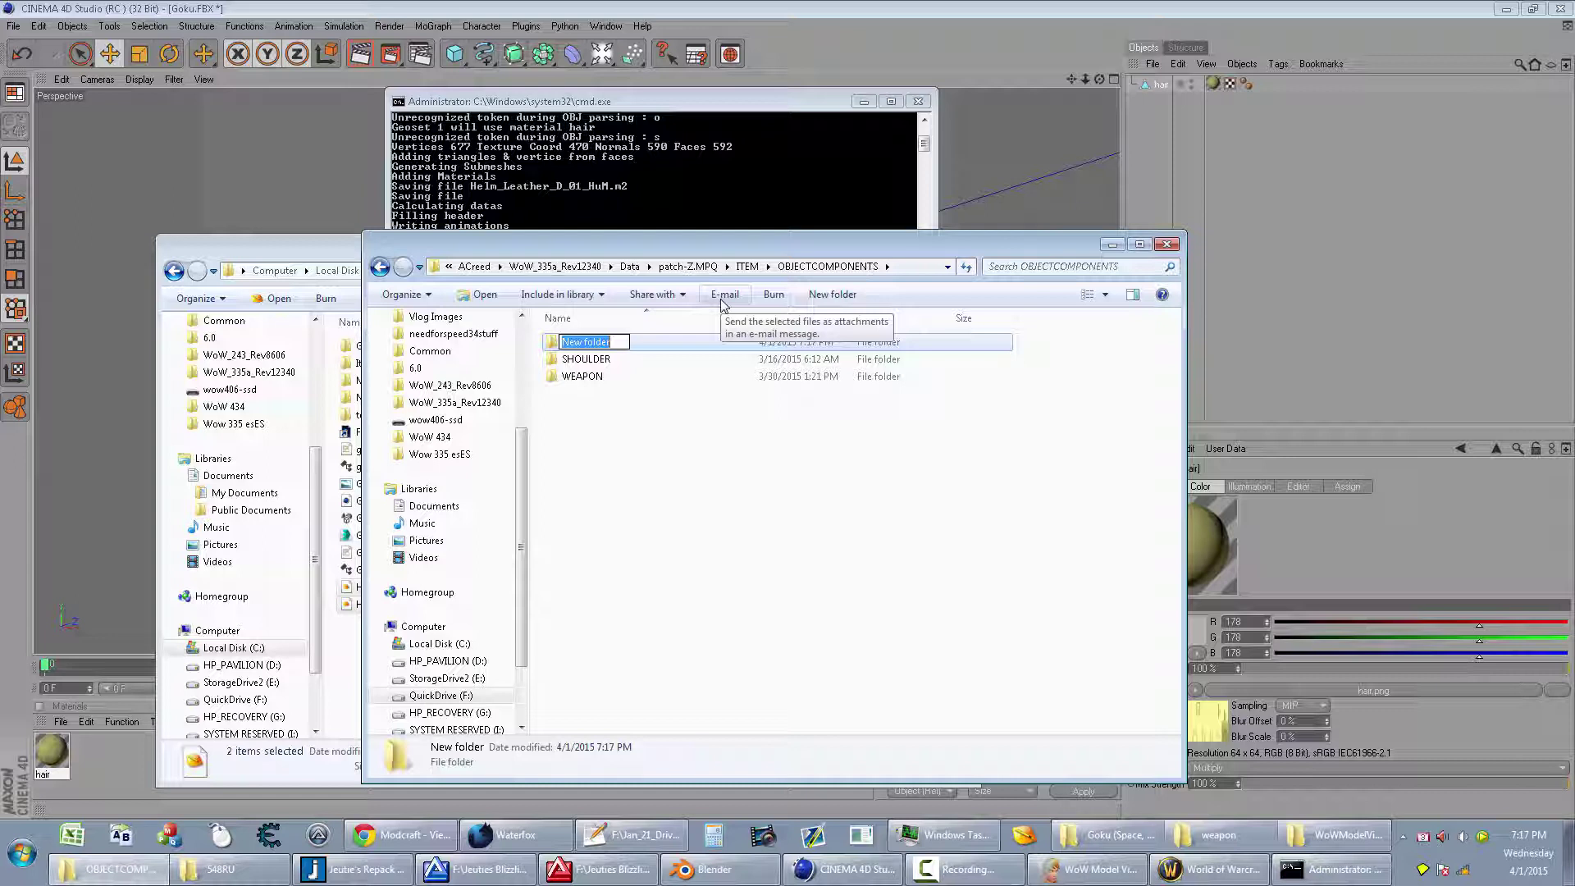
type("Head")
key("Return")
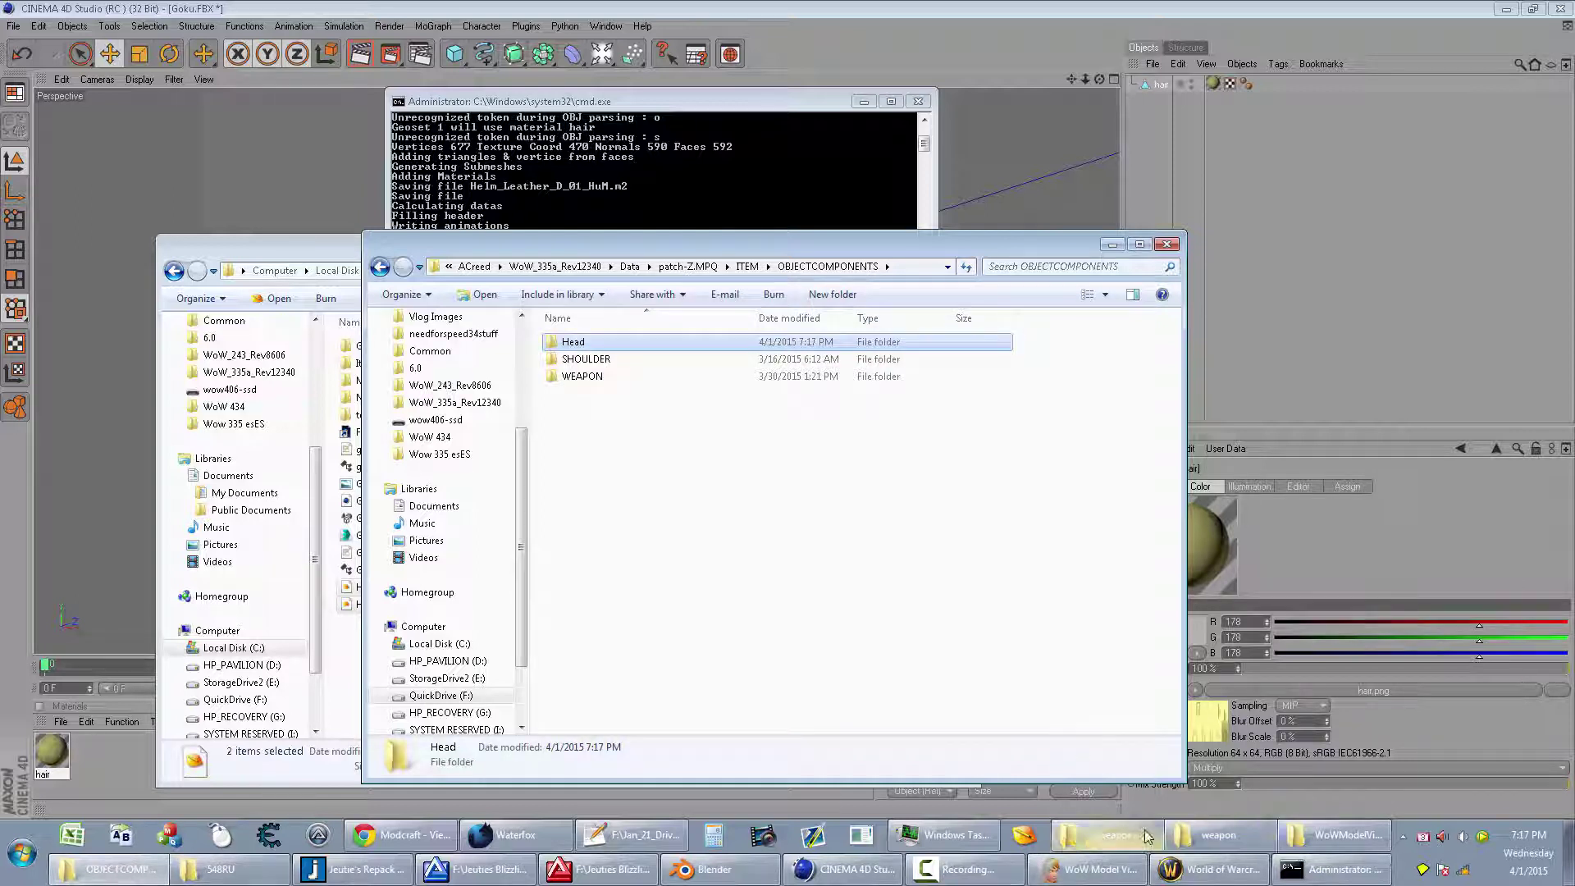
double_click(573, 342)
left_click(643, 186)
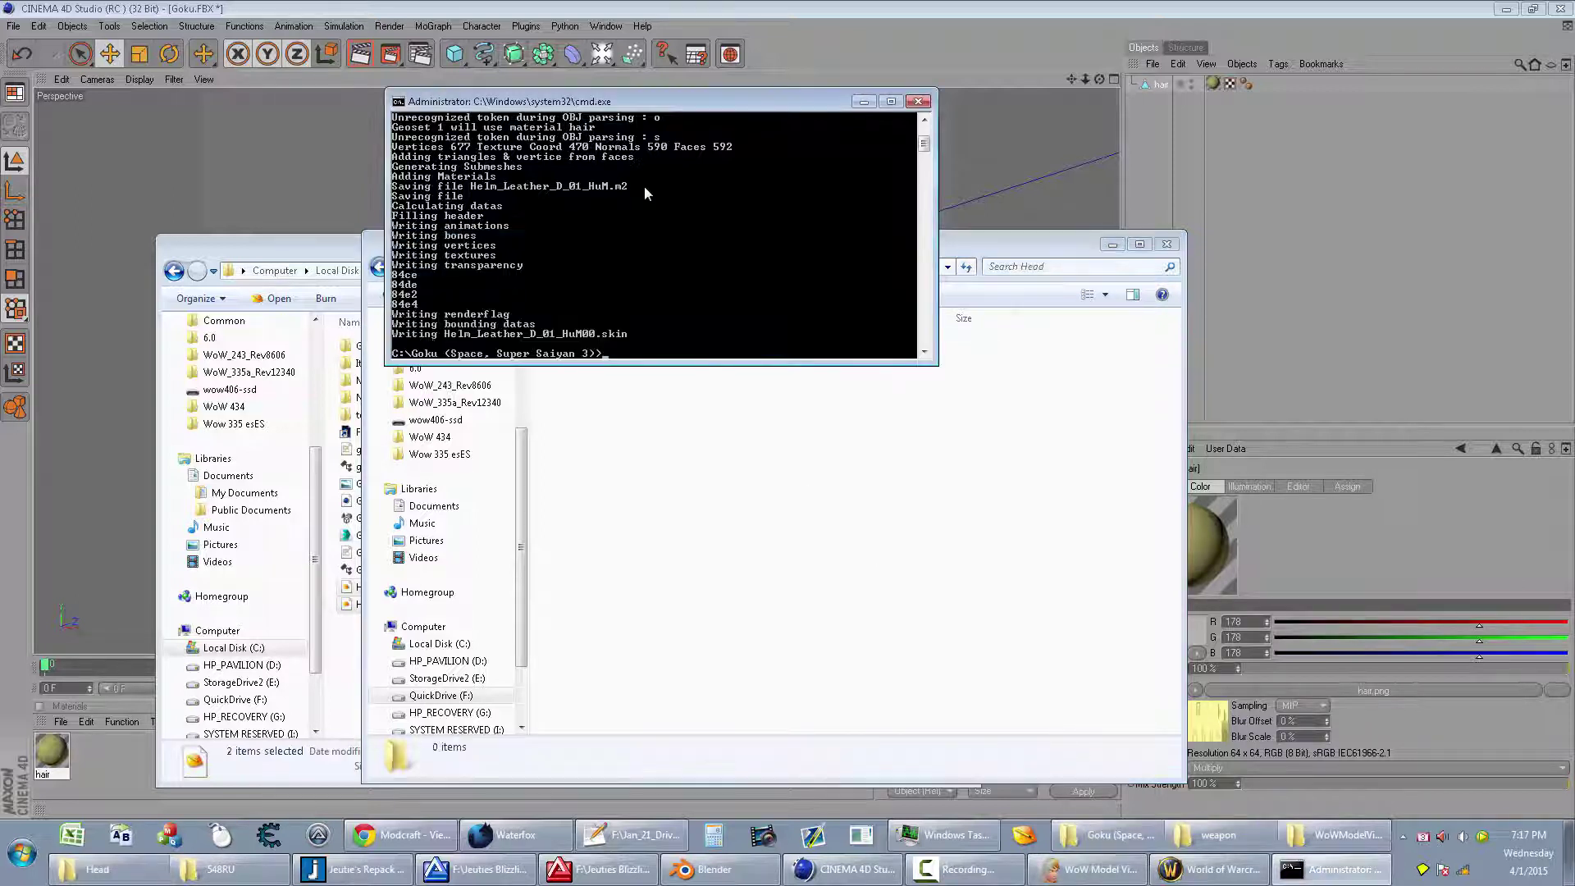
key("Up")
left_click(629, 465)
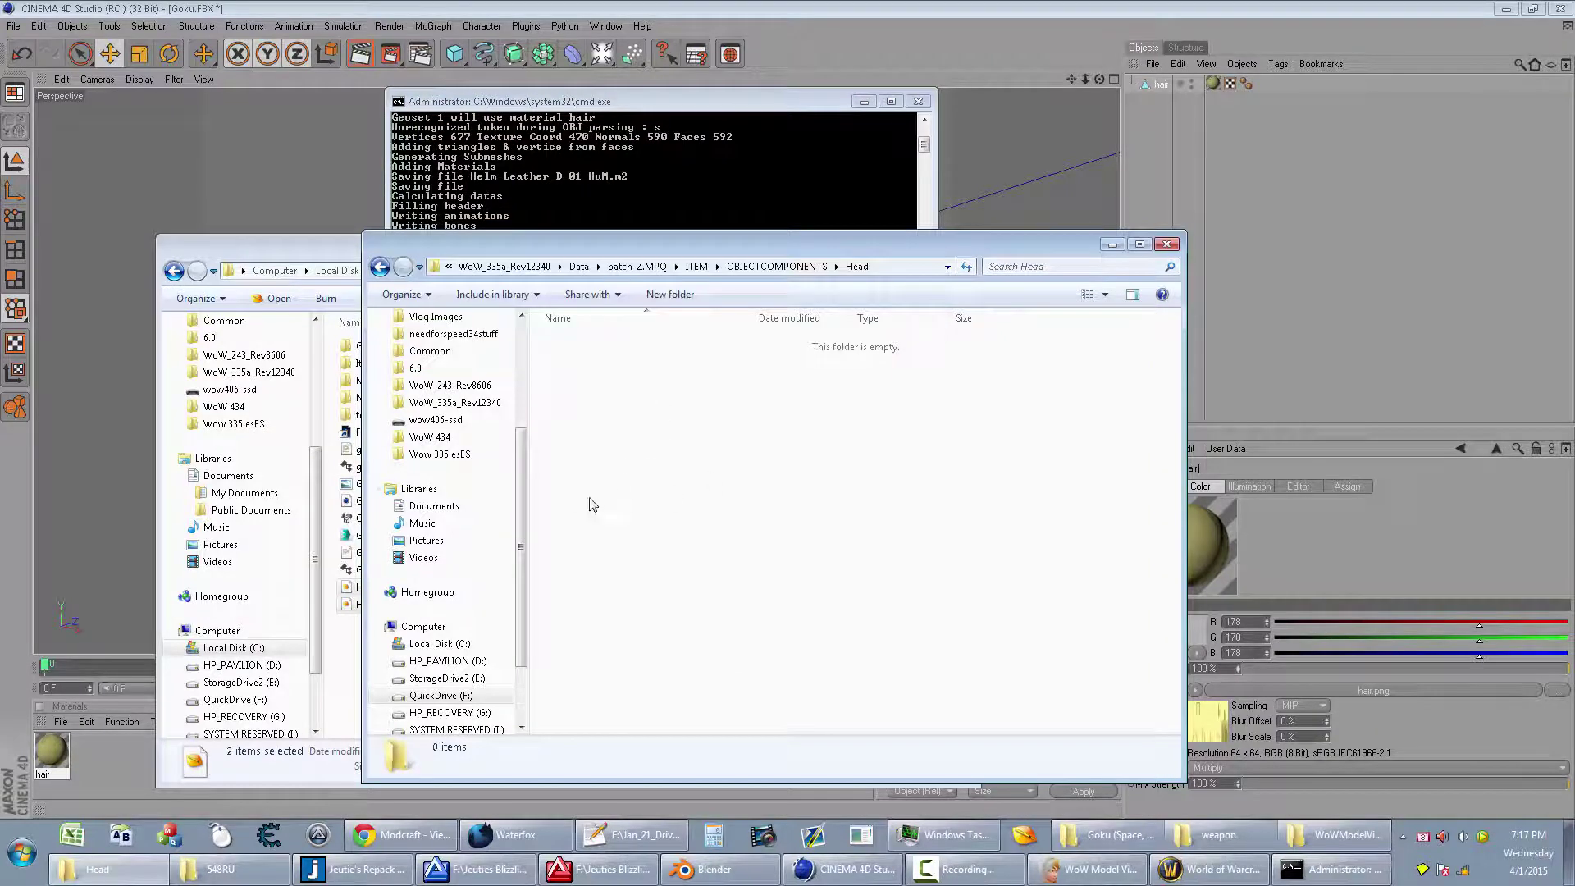
Step: Paste the Helm_Leather m2 and skin files into the Head folder
right_click(720, 492)
left_click(738, 608)
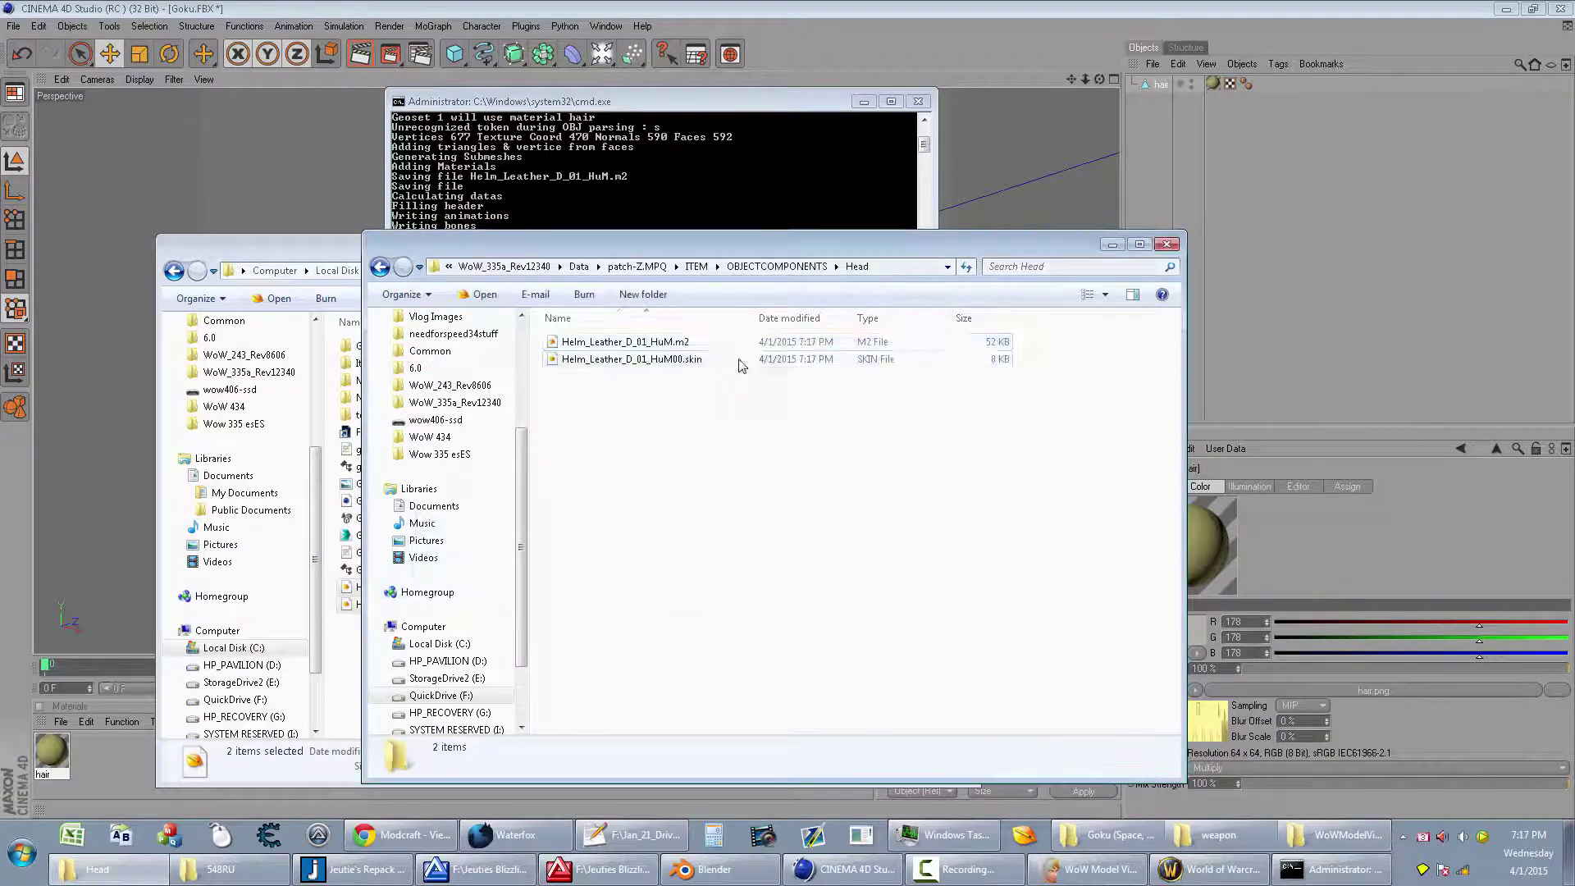
left_click(1213, 870)
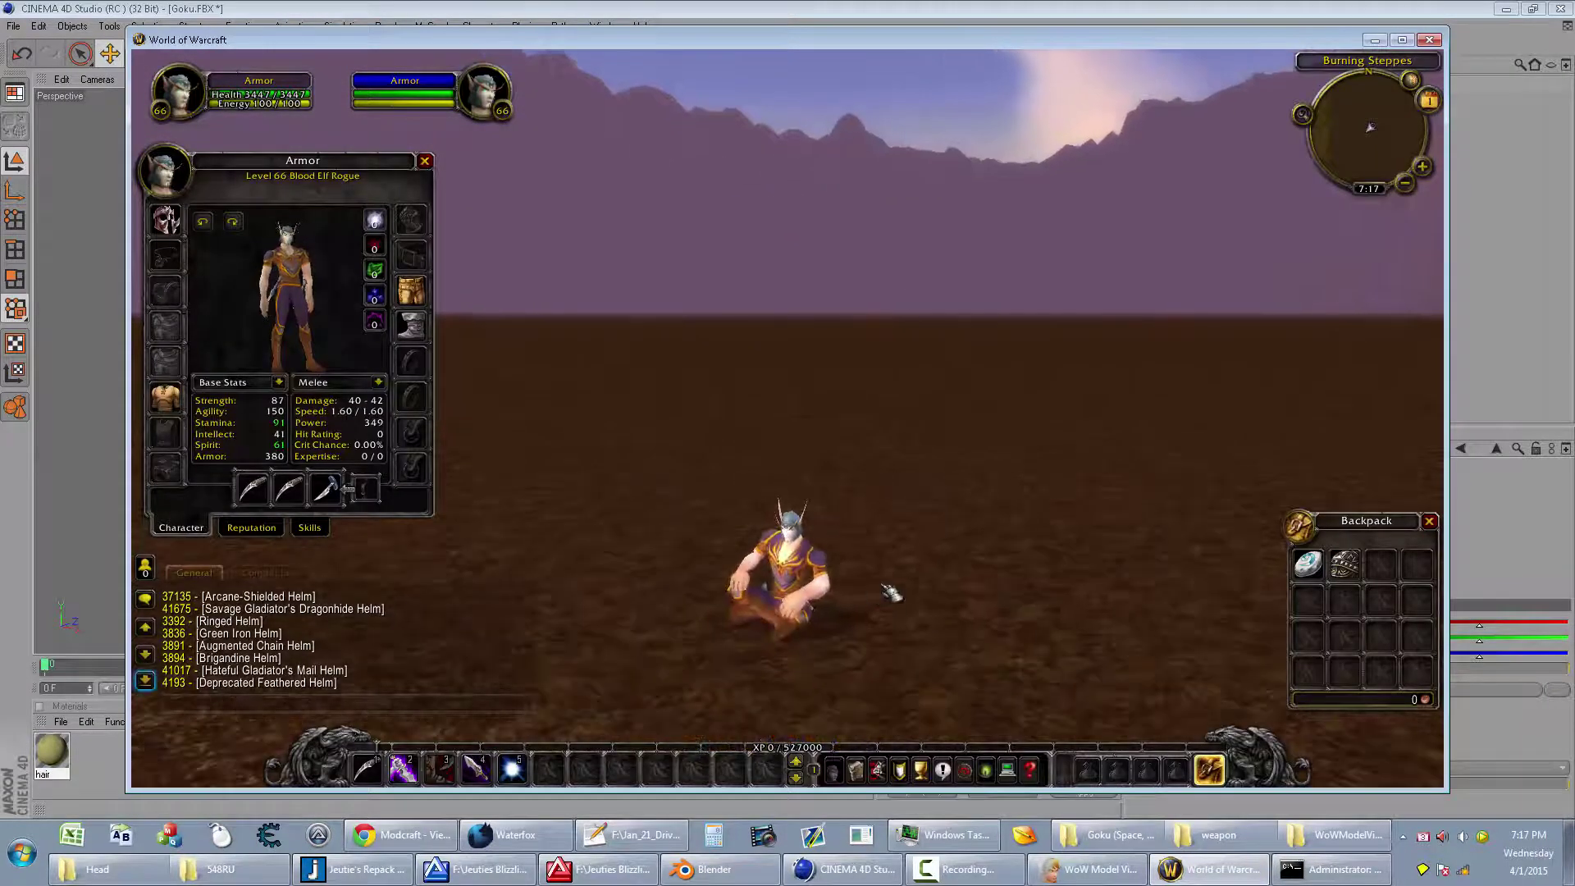
Step: Unequip the current helm into the backpack and /logout to character selection
left_click(167, 219)
left_click(1343, 599)
key("Return")
type("/logout")
key("Return")
key("Return")
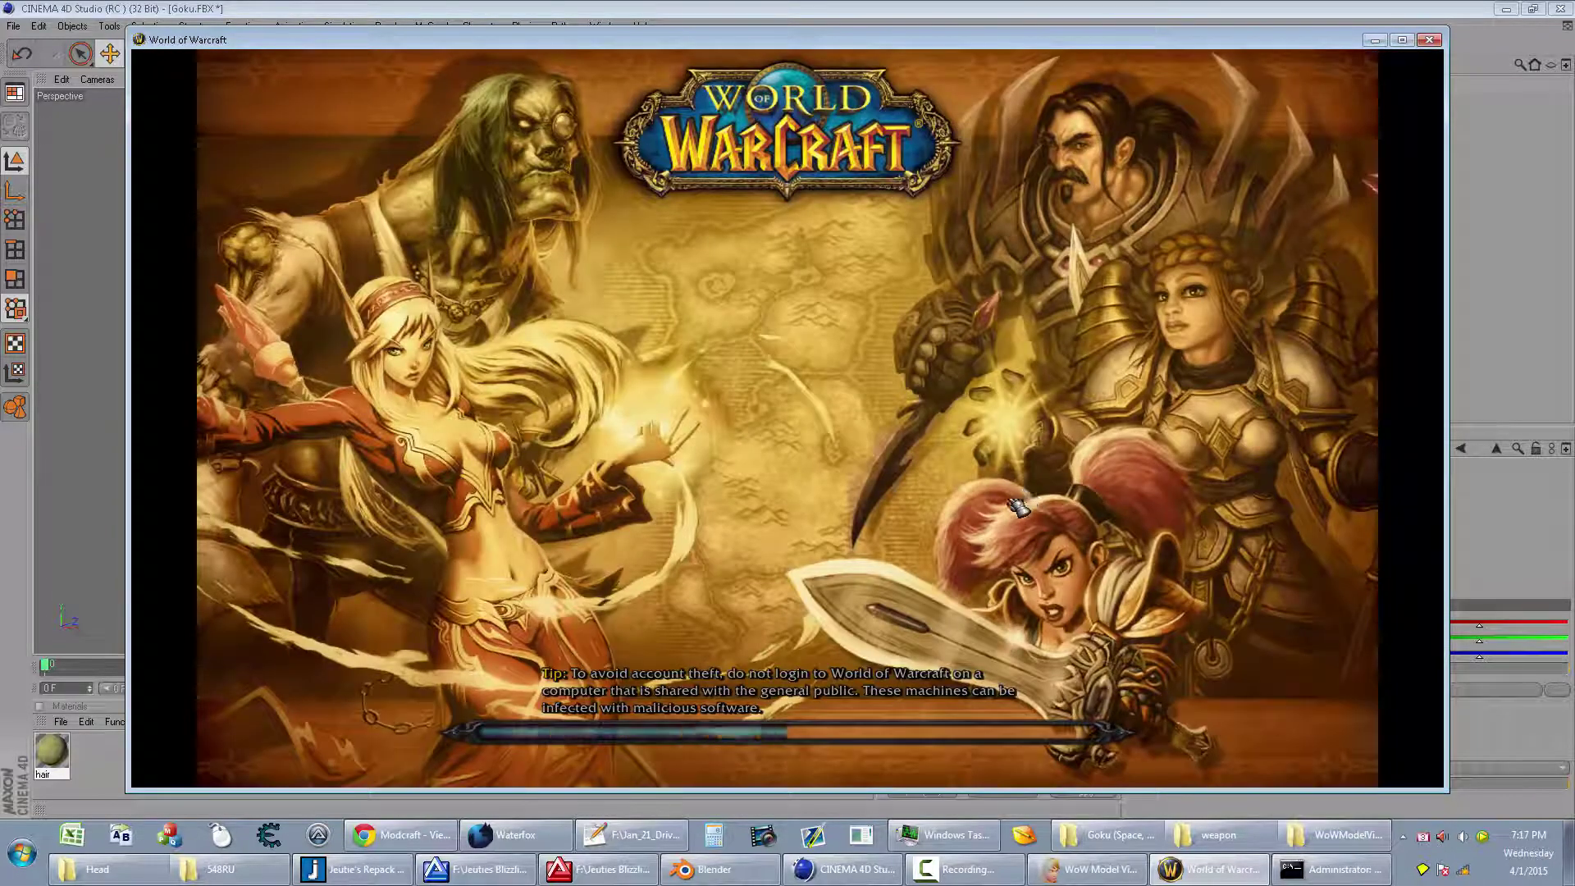
Step: Re-enter the world, equip the Ringed Helm and apply .morph 49
key("c")
key("b")
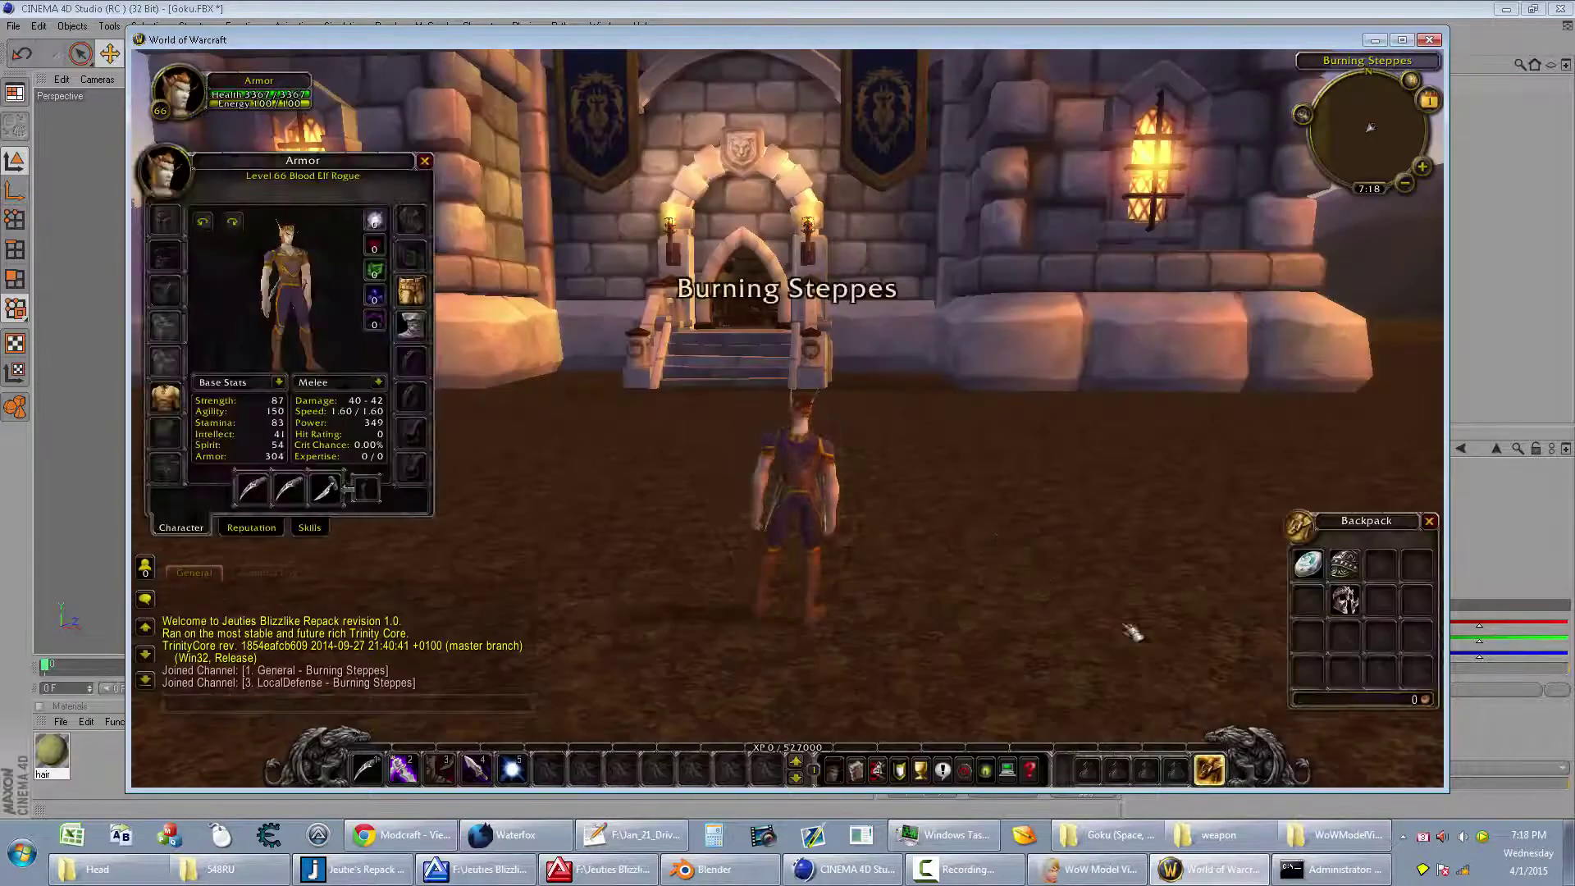
right_click(1346, 599)
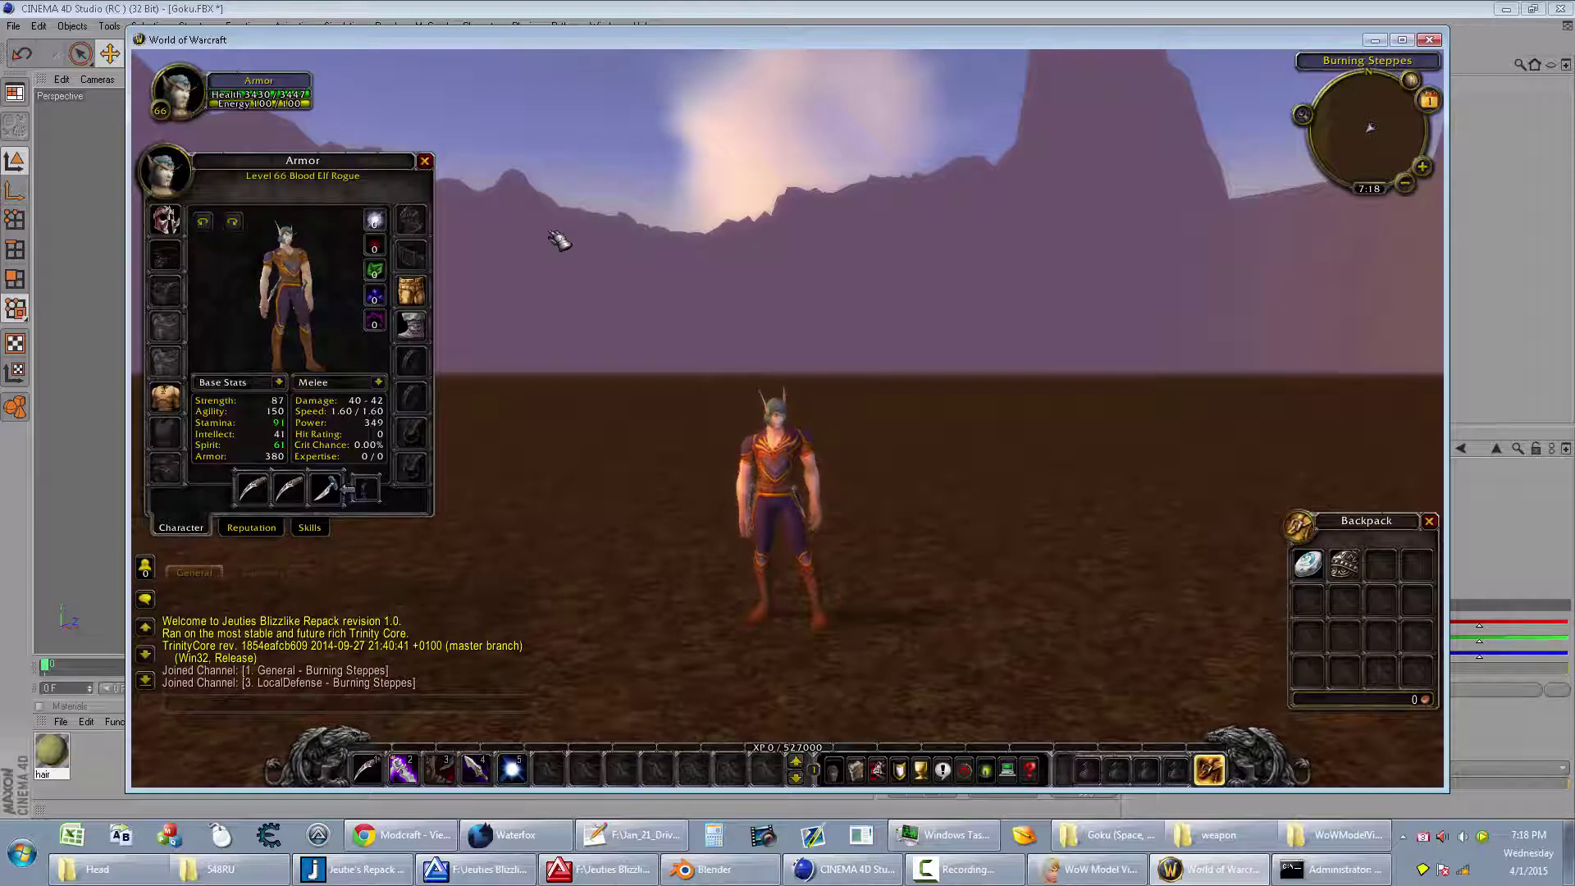
type("/")
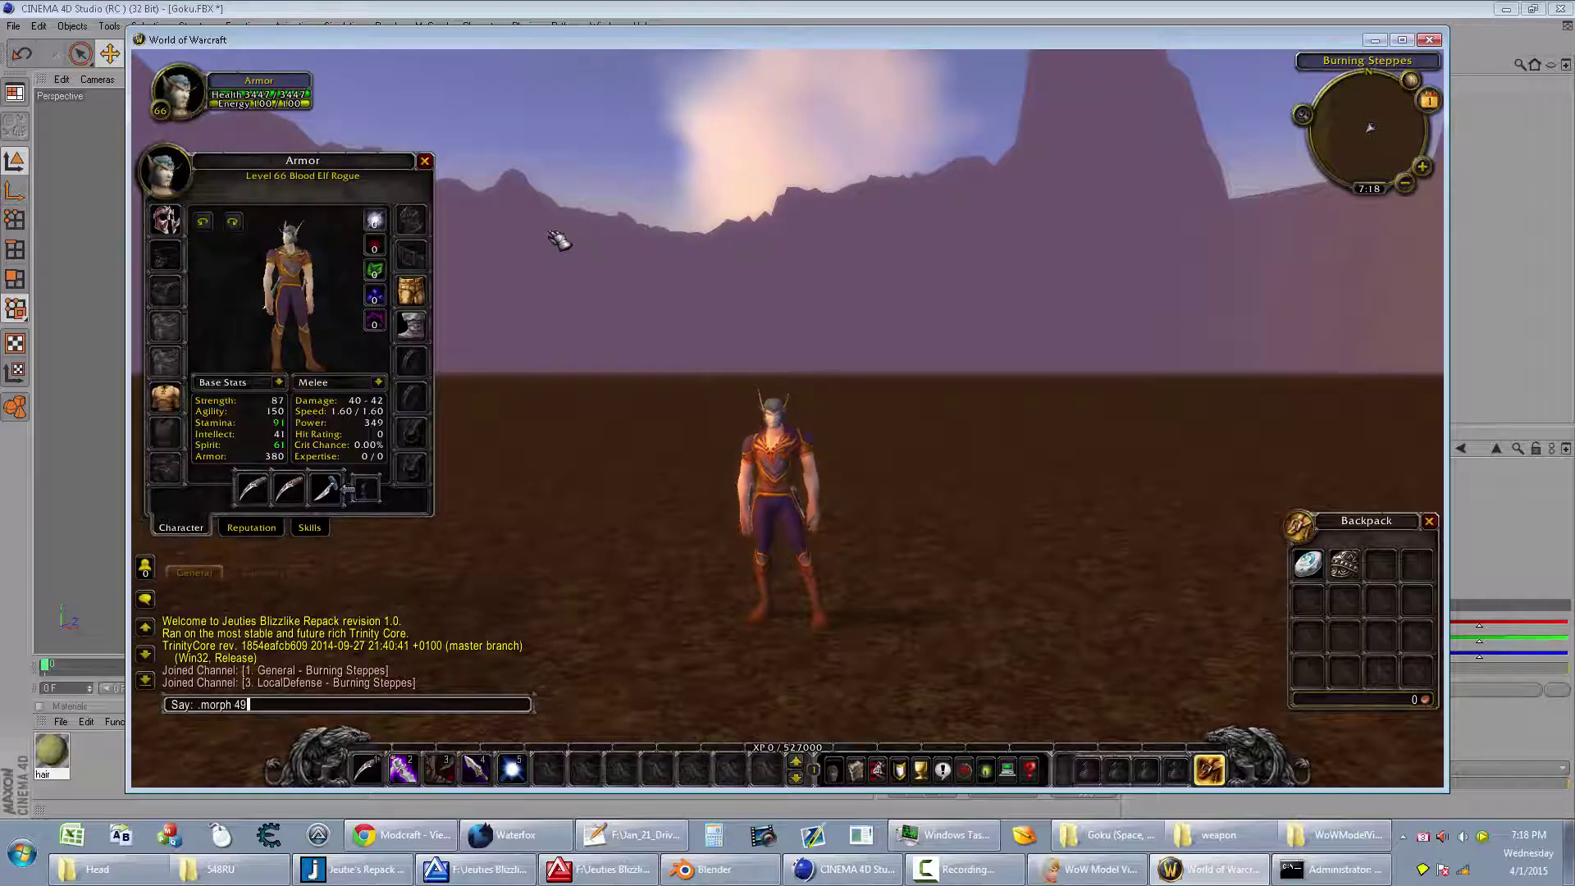
key("Return")
left_click_drag(560, 239, 906, 440)
type("/camp")
Step: /camp and enter the world as Hellothere, which crashes the game
key("Return")
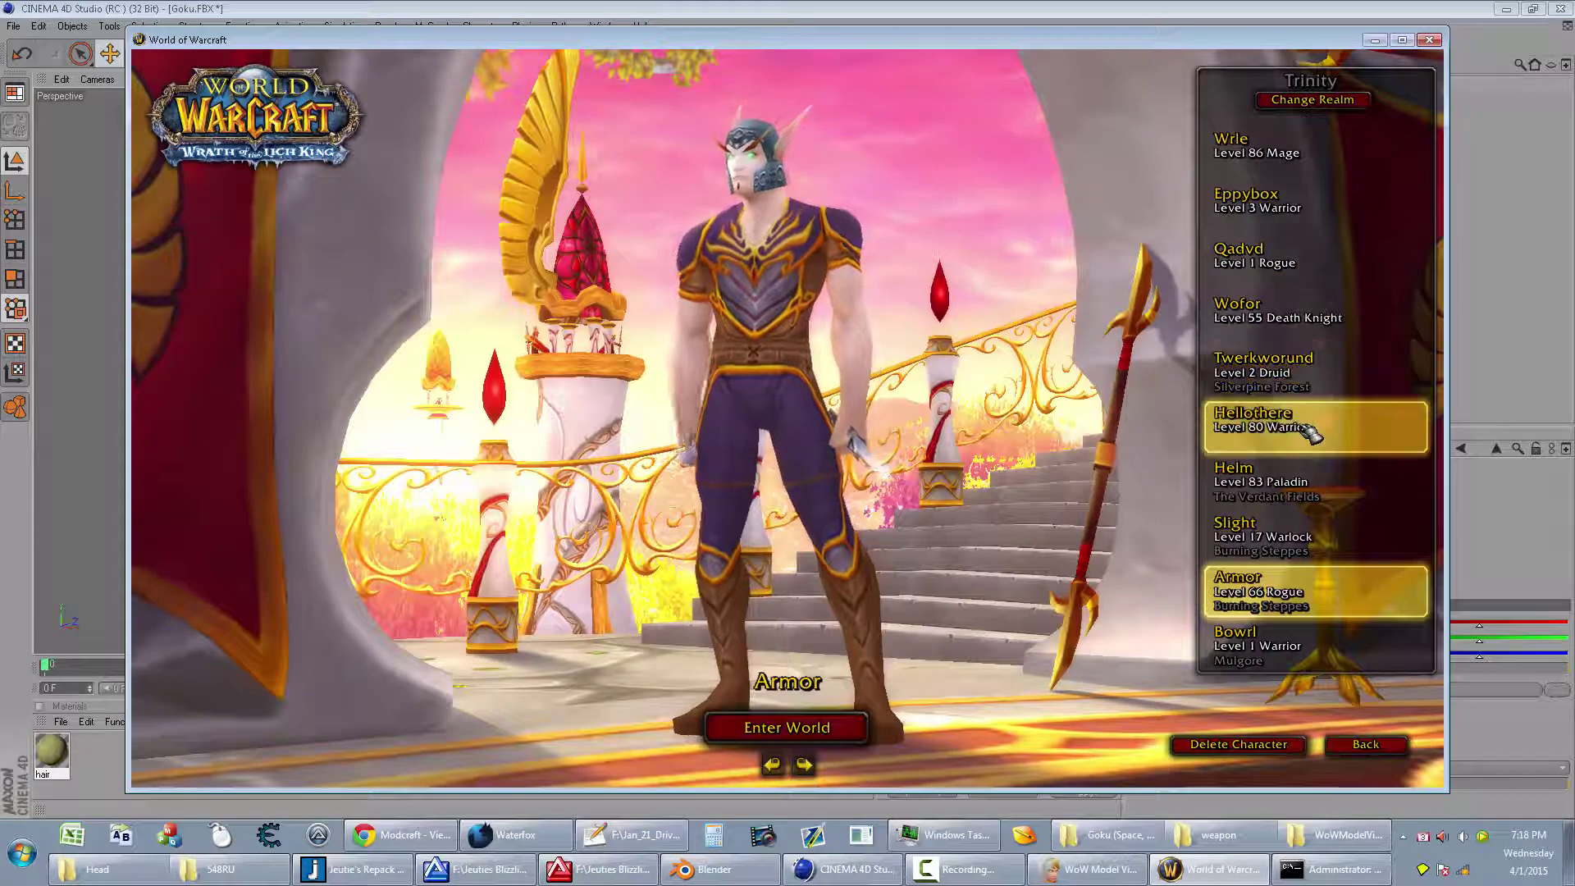
key("Up")
key("Up")
key("Down")
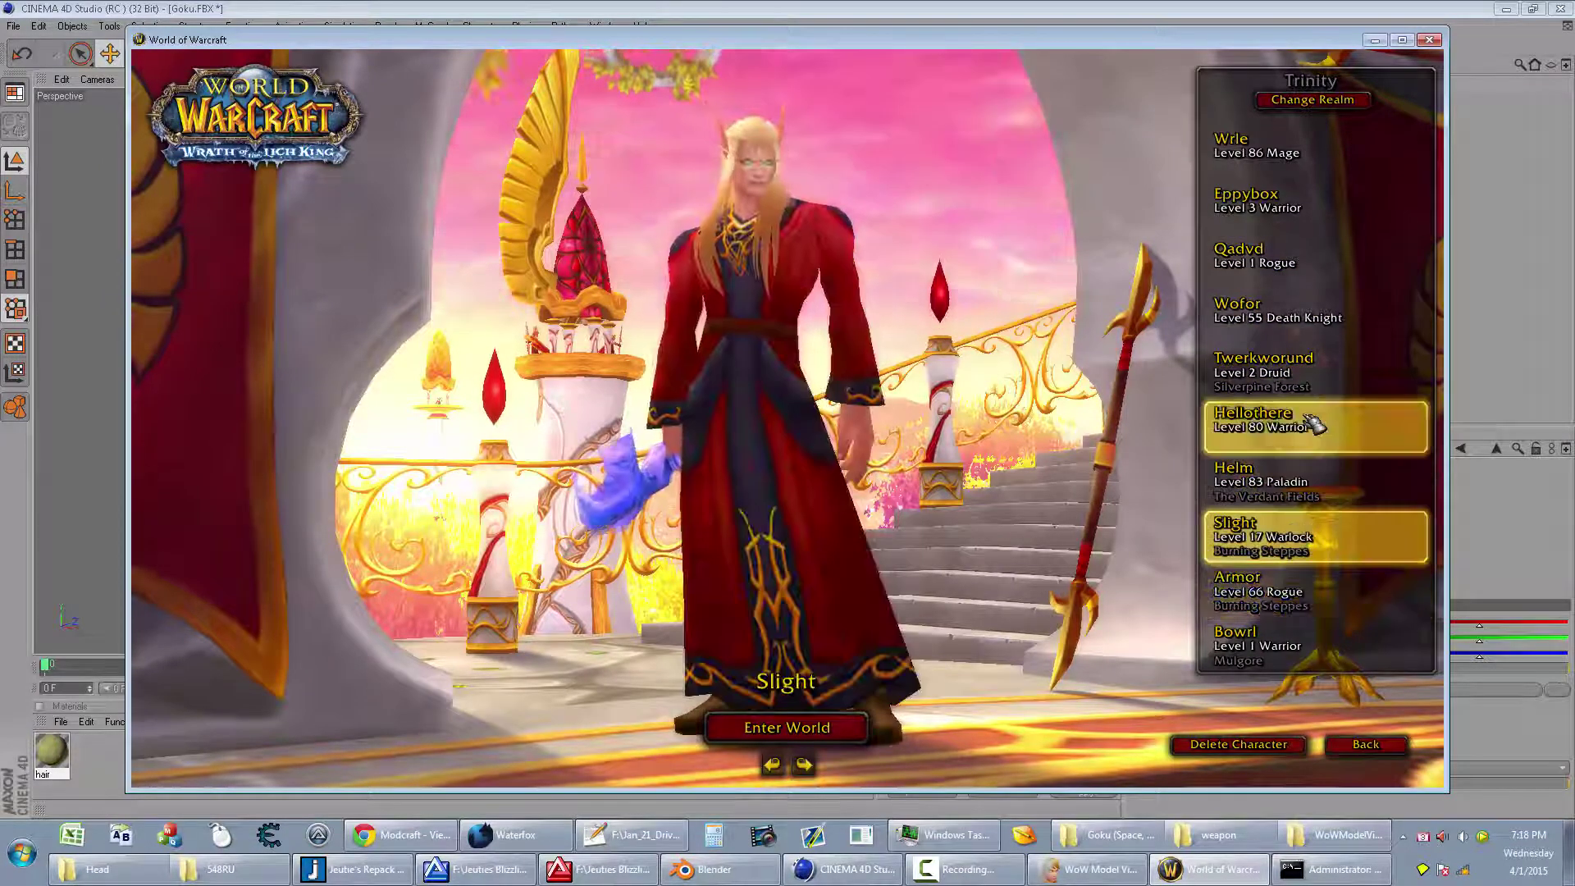
left_click(1314, 423)
key("Return")
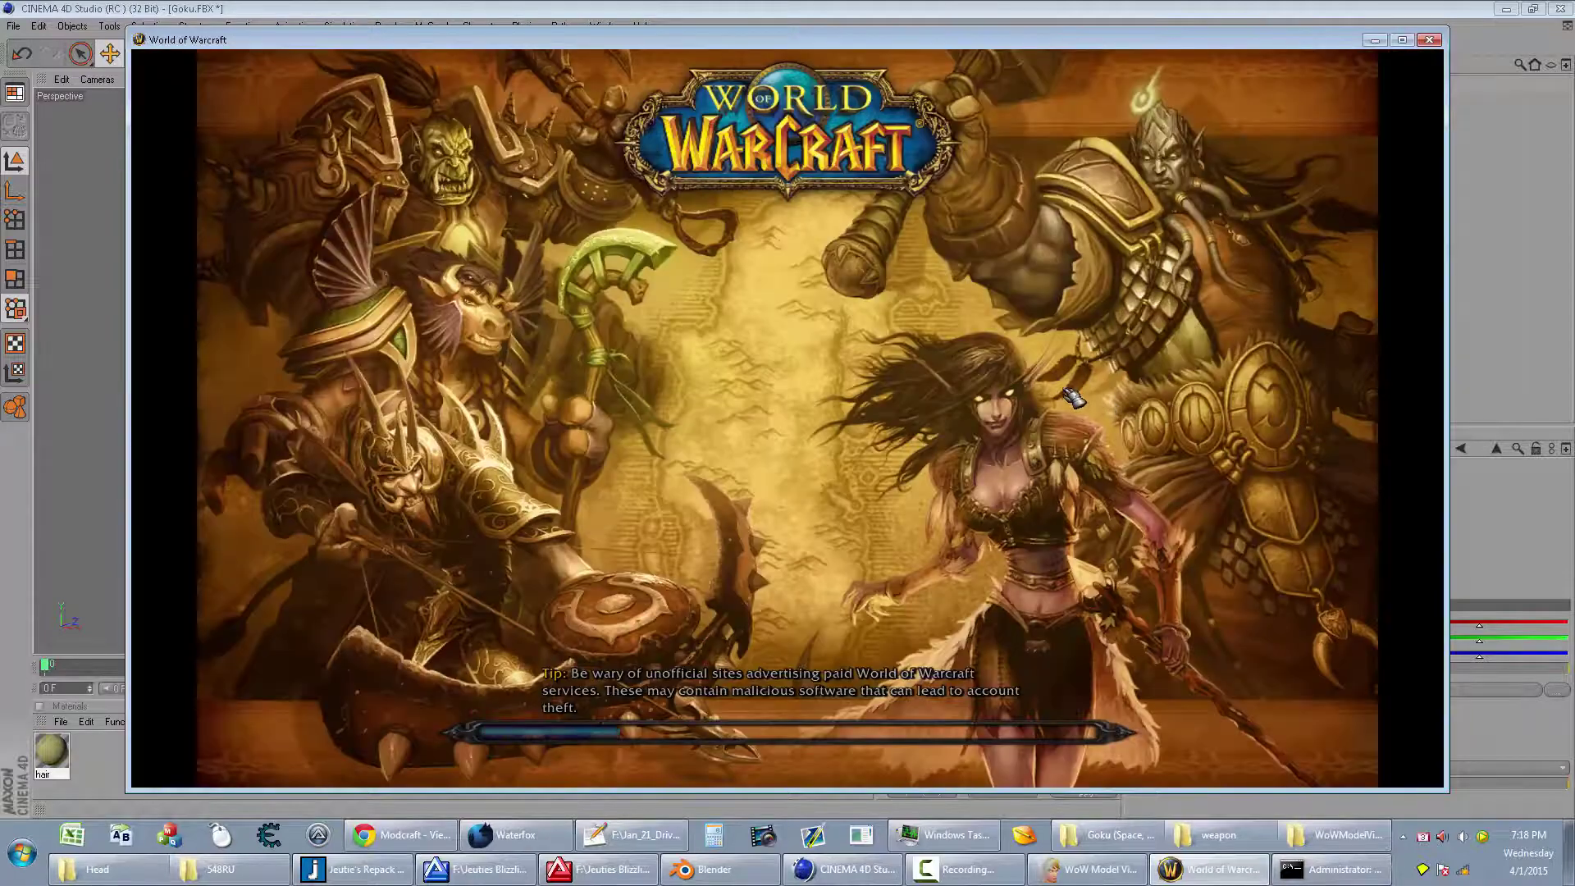
Step: Dismiss the crash, relaunch the 3.3.5 client and try entering as Eppybox
left_click(917, 517)
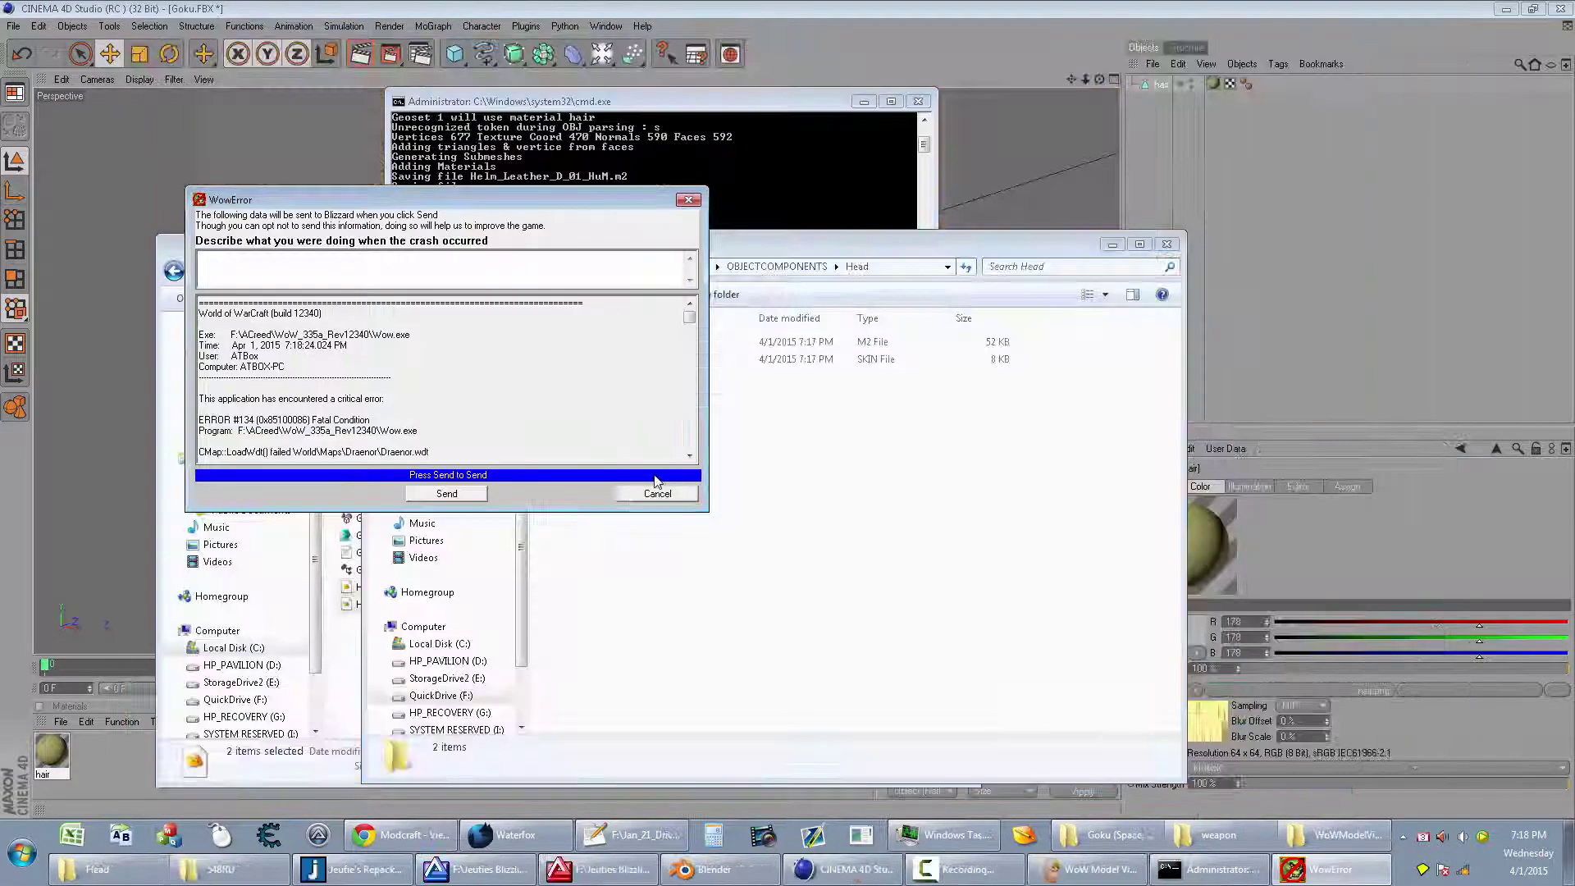
left_click(656, 489)
left_click(22, 853)
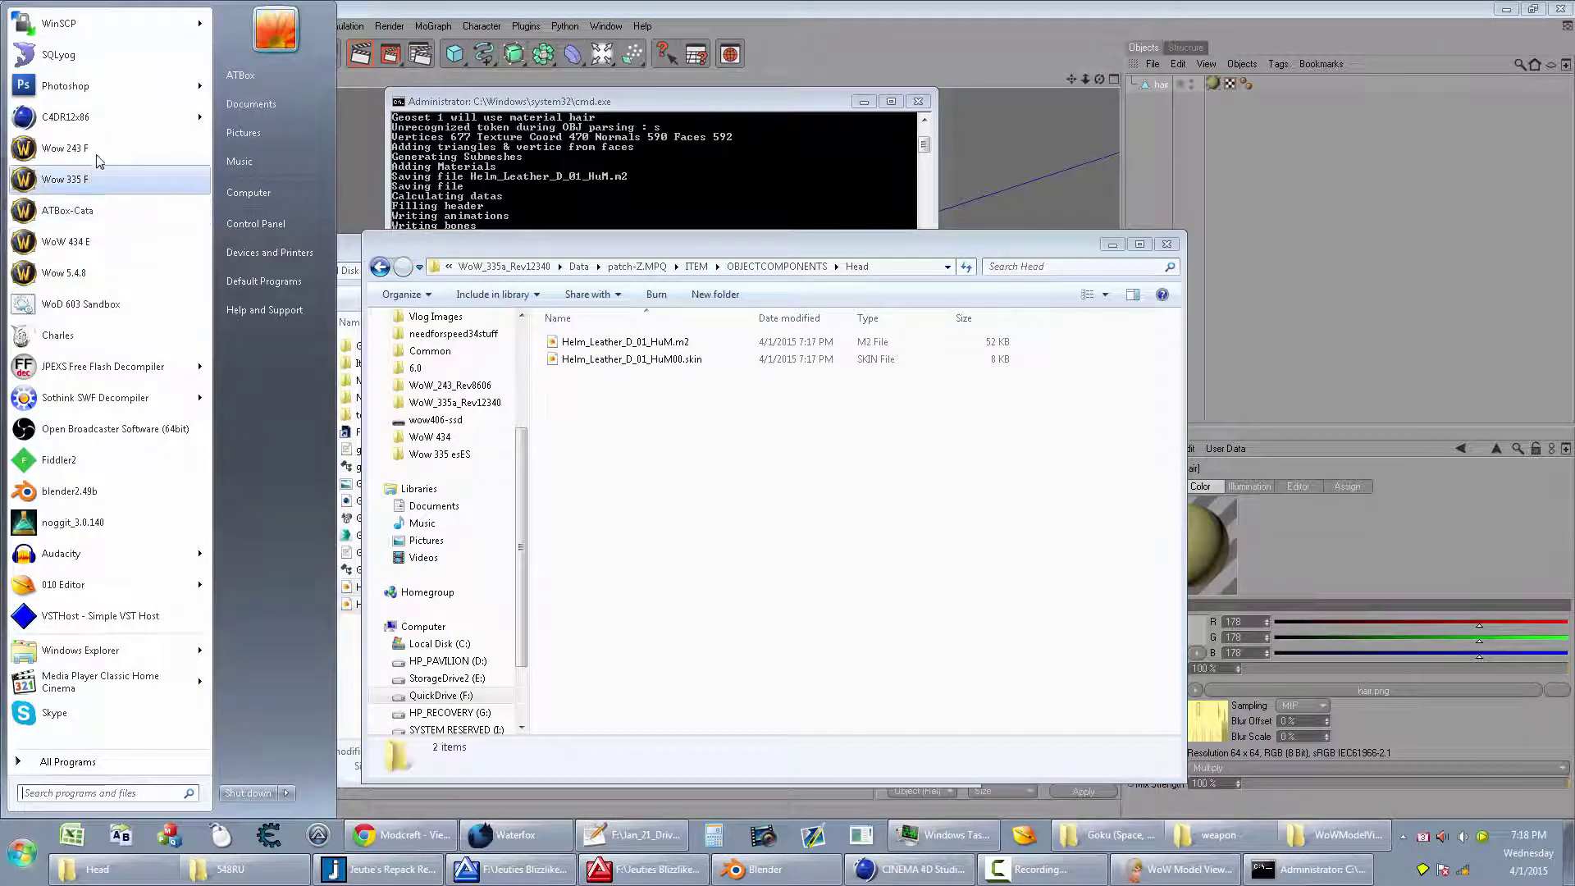
left_click(89, 181)
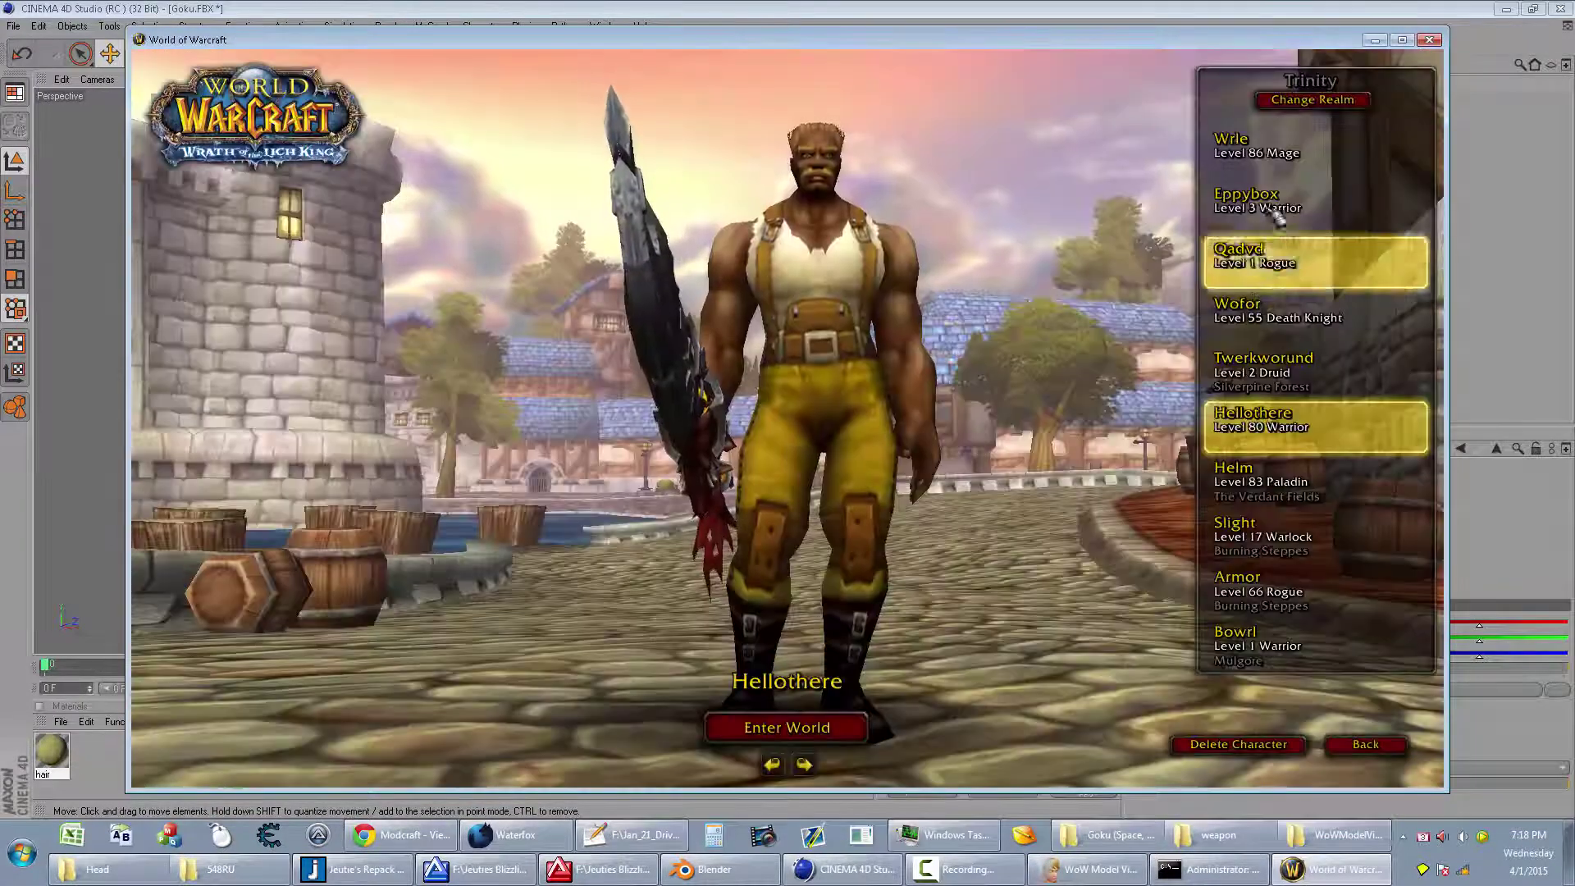
left_click(1255, 146)
left_click(1273, 204)
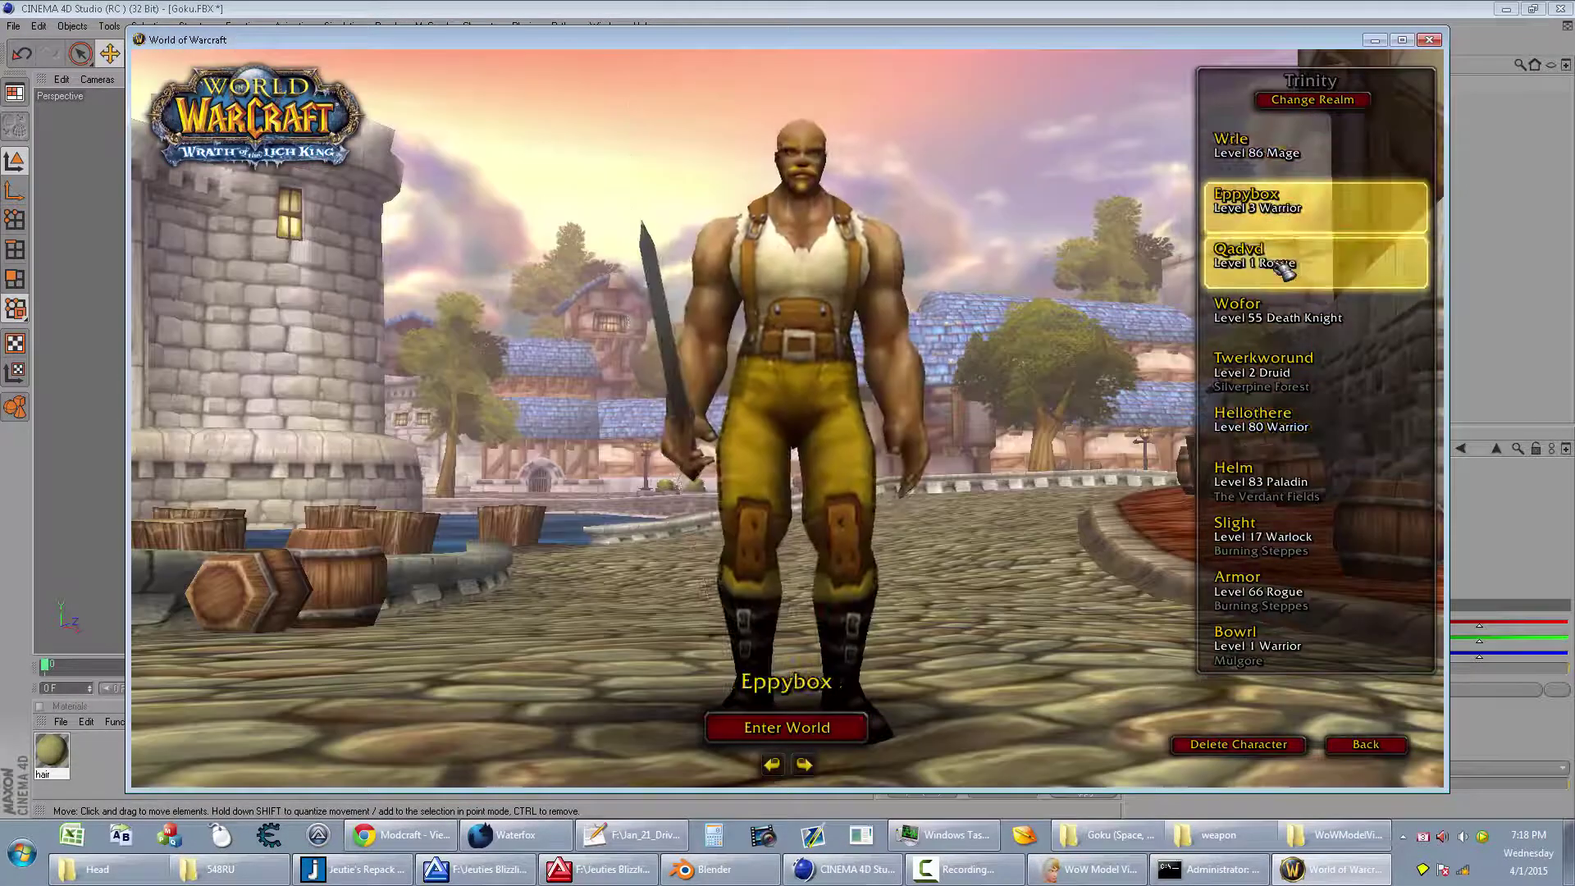
double_click(1276, 208)
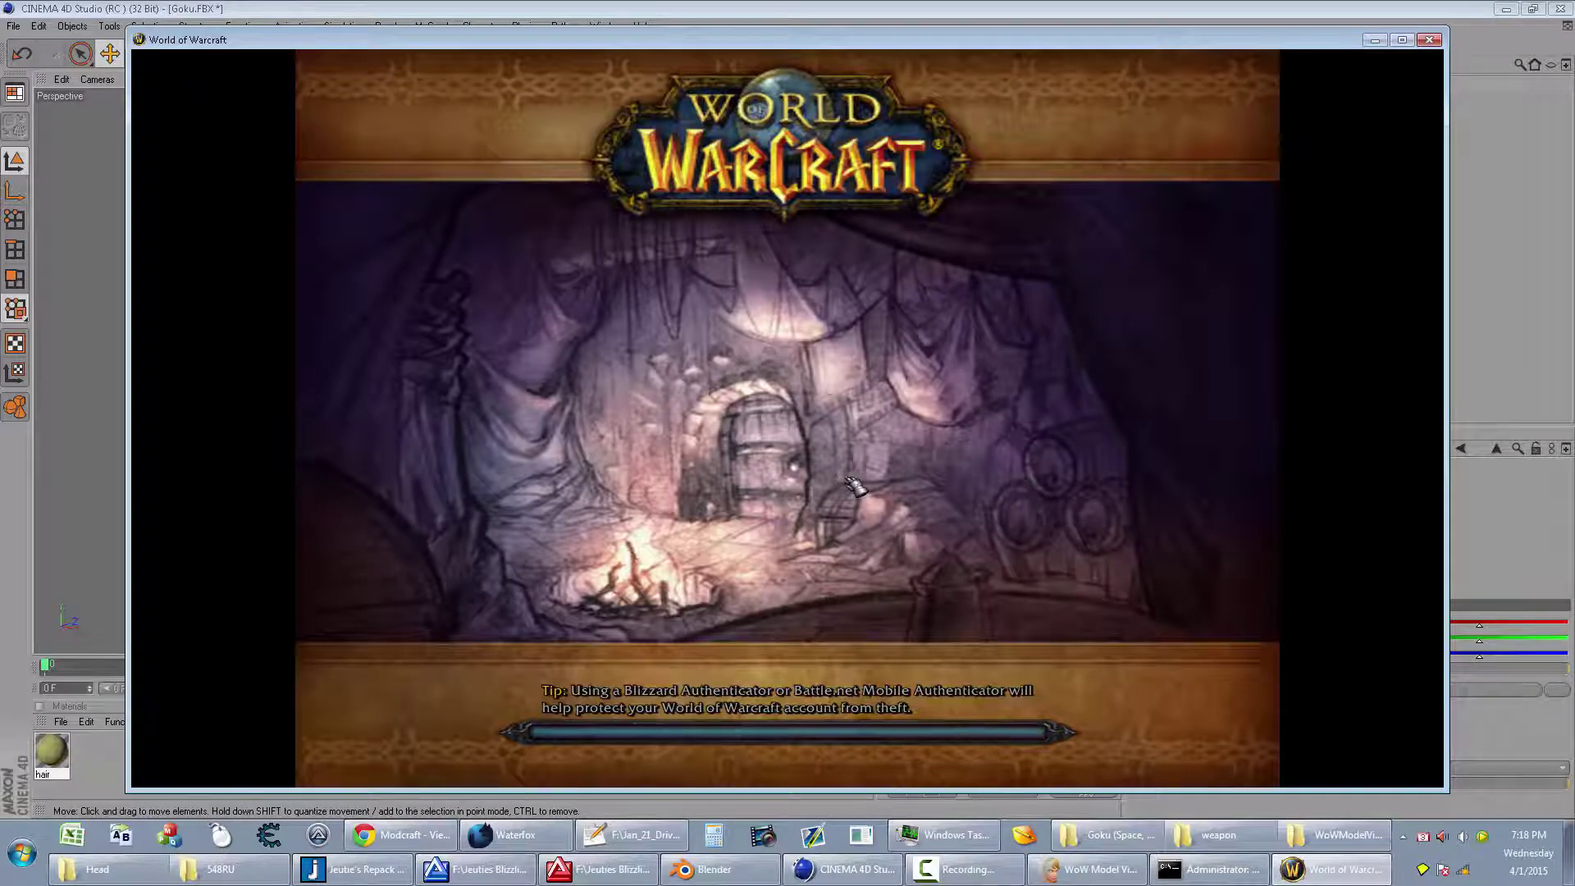
Step: Dismiss the second crash, relaunch the game client and log in
left_click(945, 525)
left_click(493, 329)
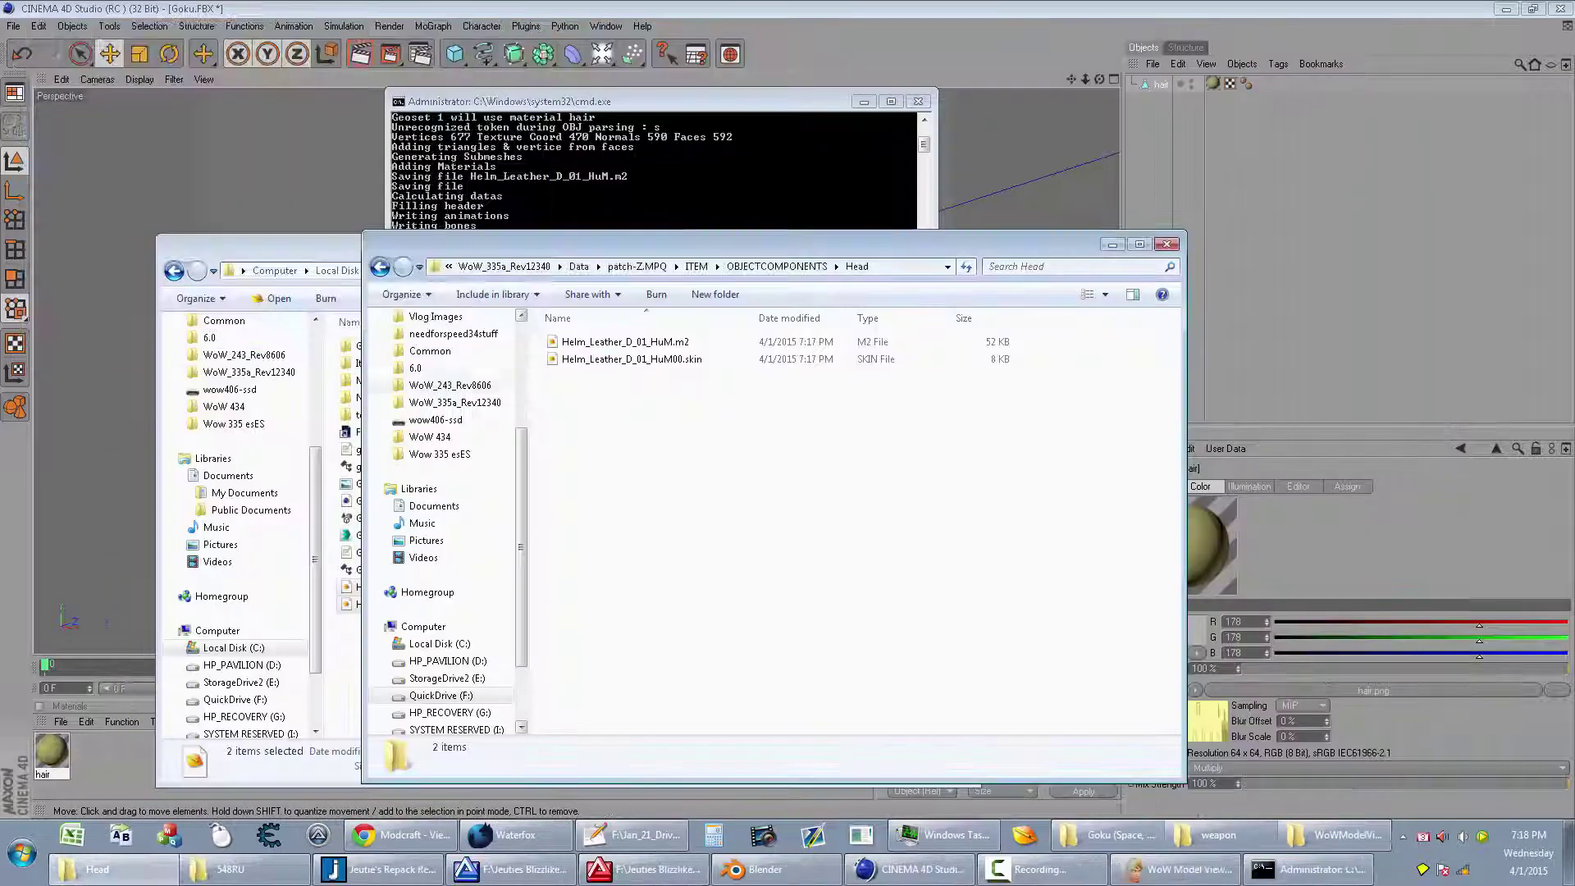
left_click(20, 853)
left_click(91, 181)
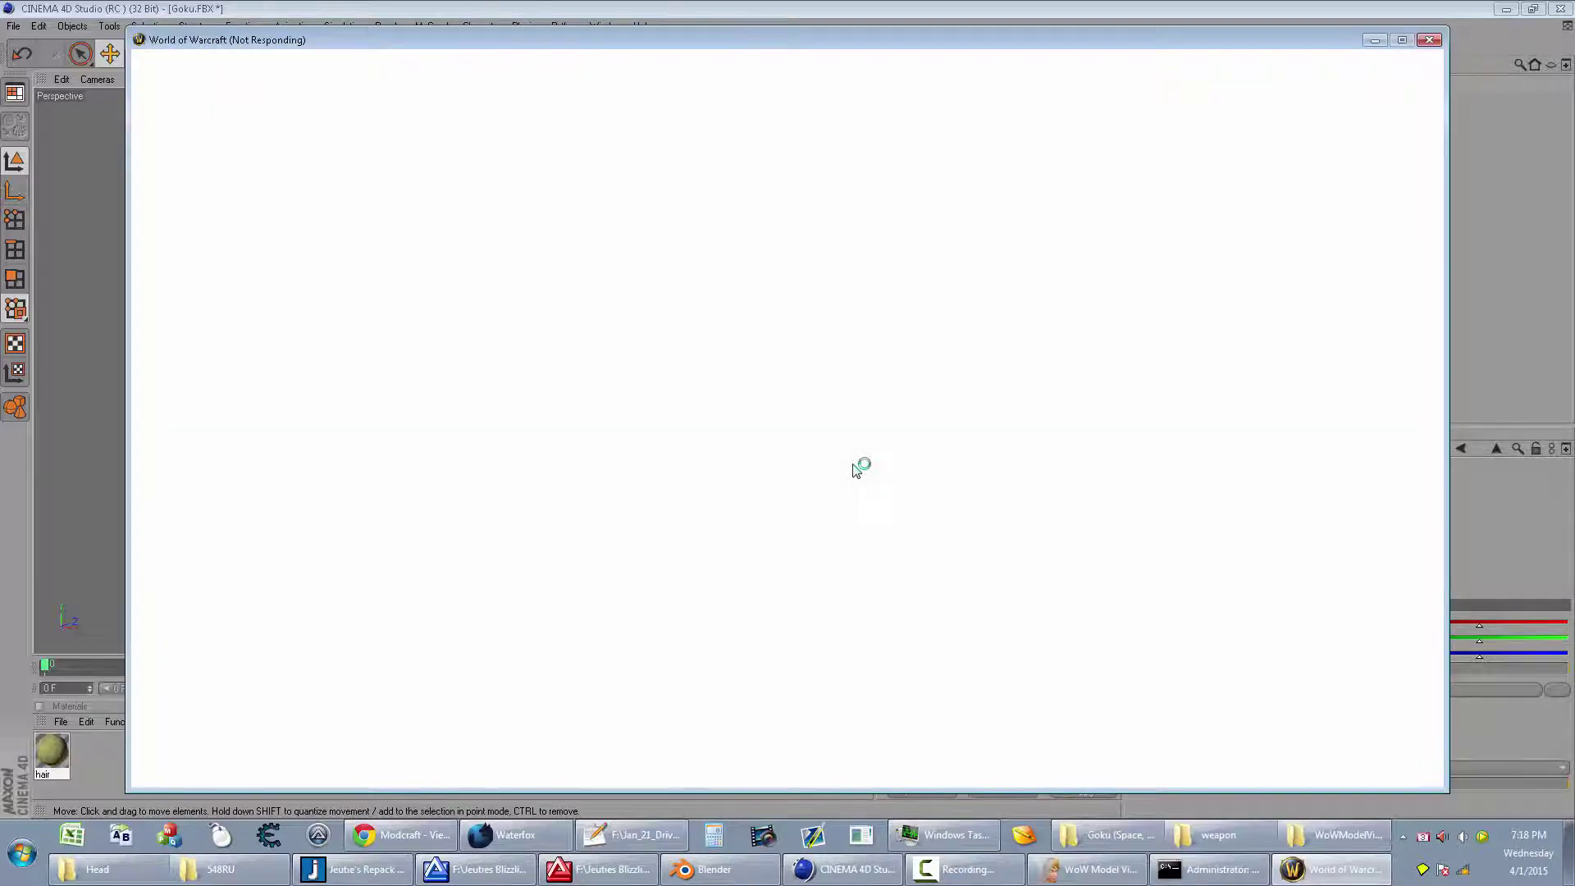
type("****")
key("Return")
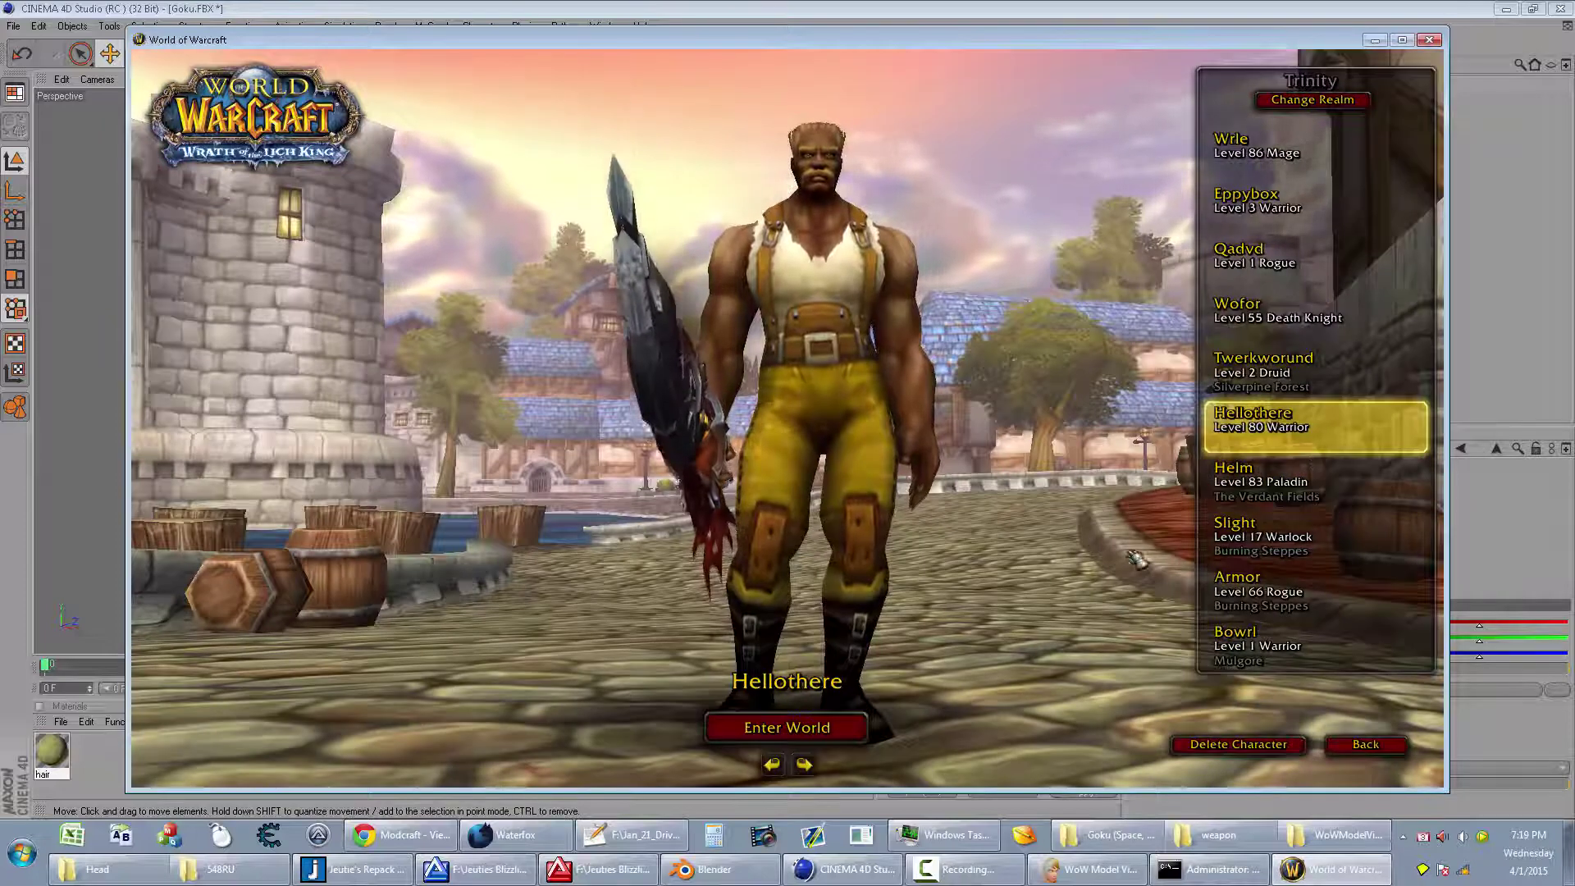
Step: Enter the world as the level 66 rogue character
left_click(1293, 620)
key("Up")
left_click(1295, 598)
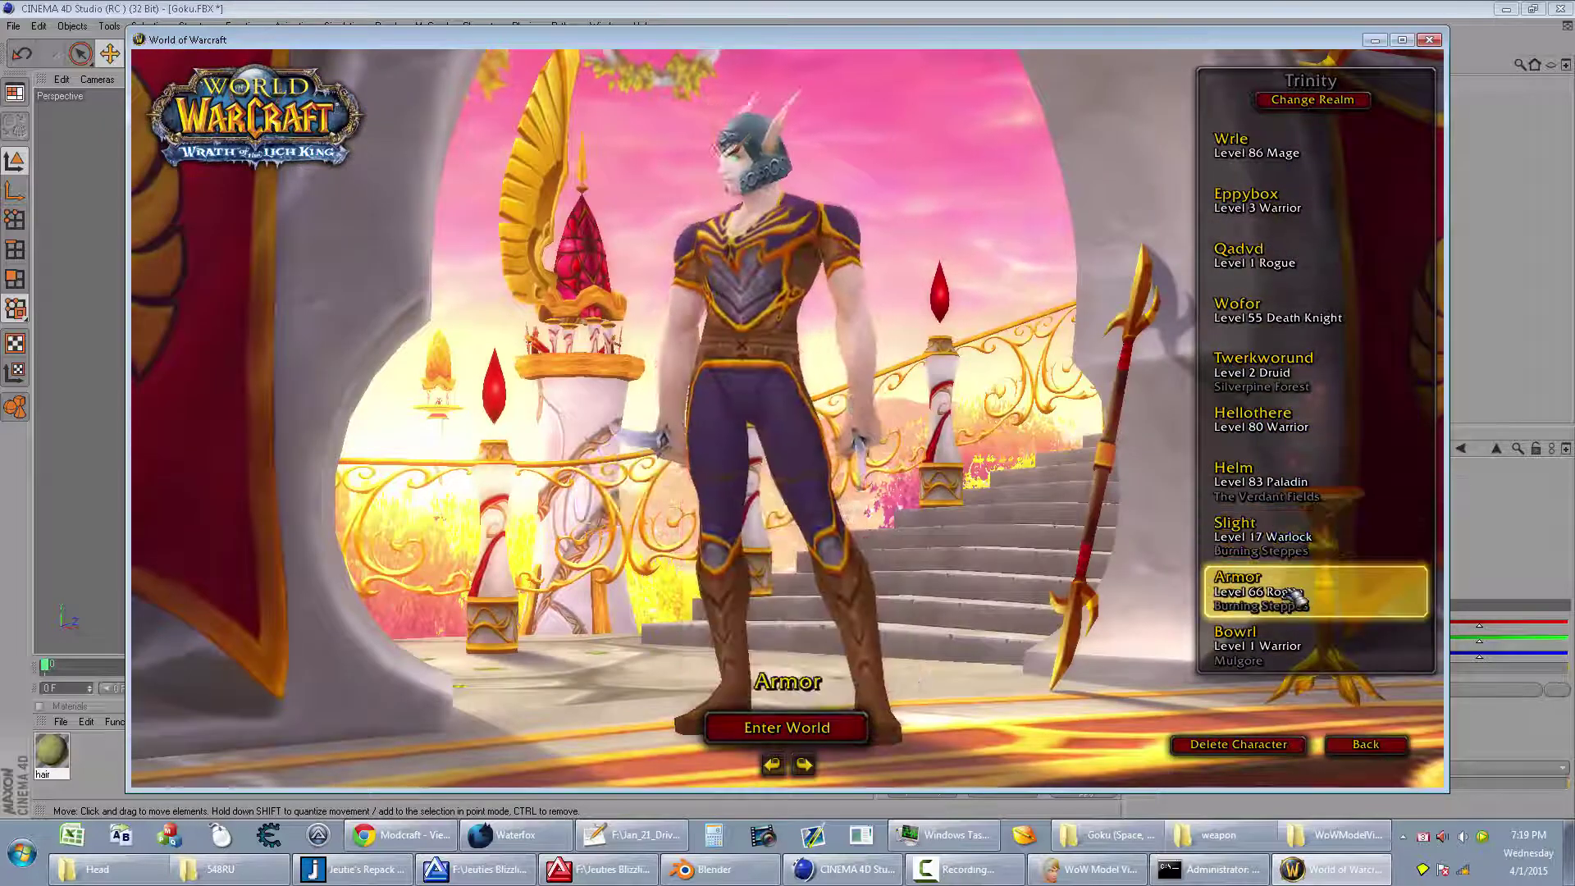
double_click(1294, 596)
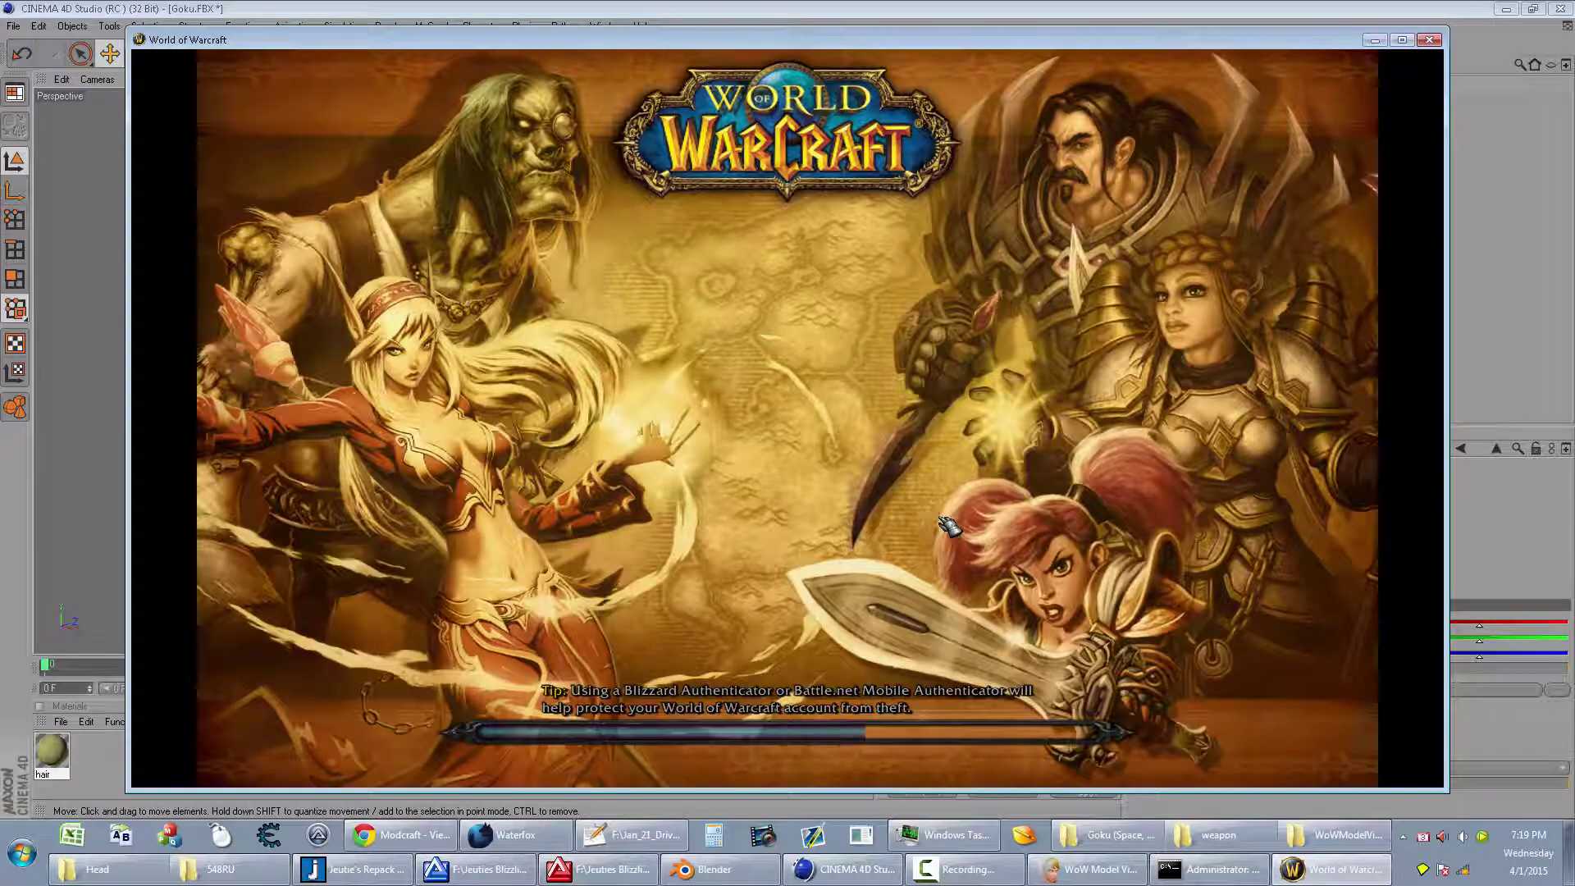
Step: Summon the warrior with .sum, /camp, and enter the world as the warrior
key("Return")
type(".sumhellothere")
key("Return")
type("/camp")
key("Return")
key("Up")
key("Return")
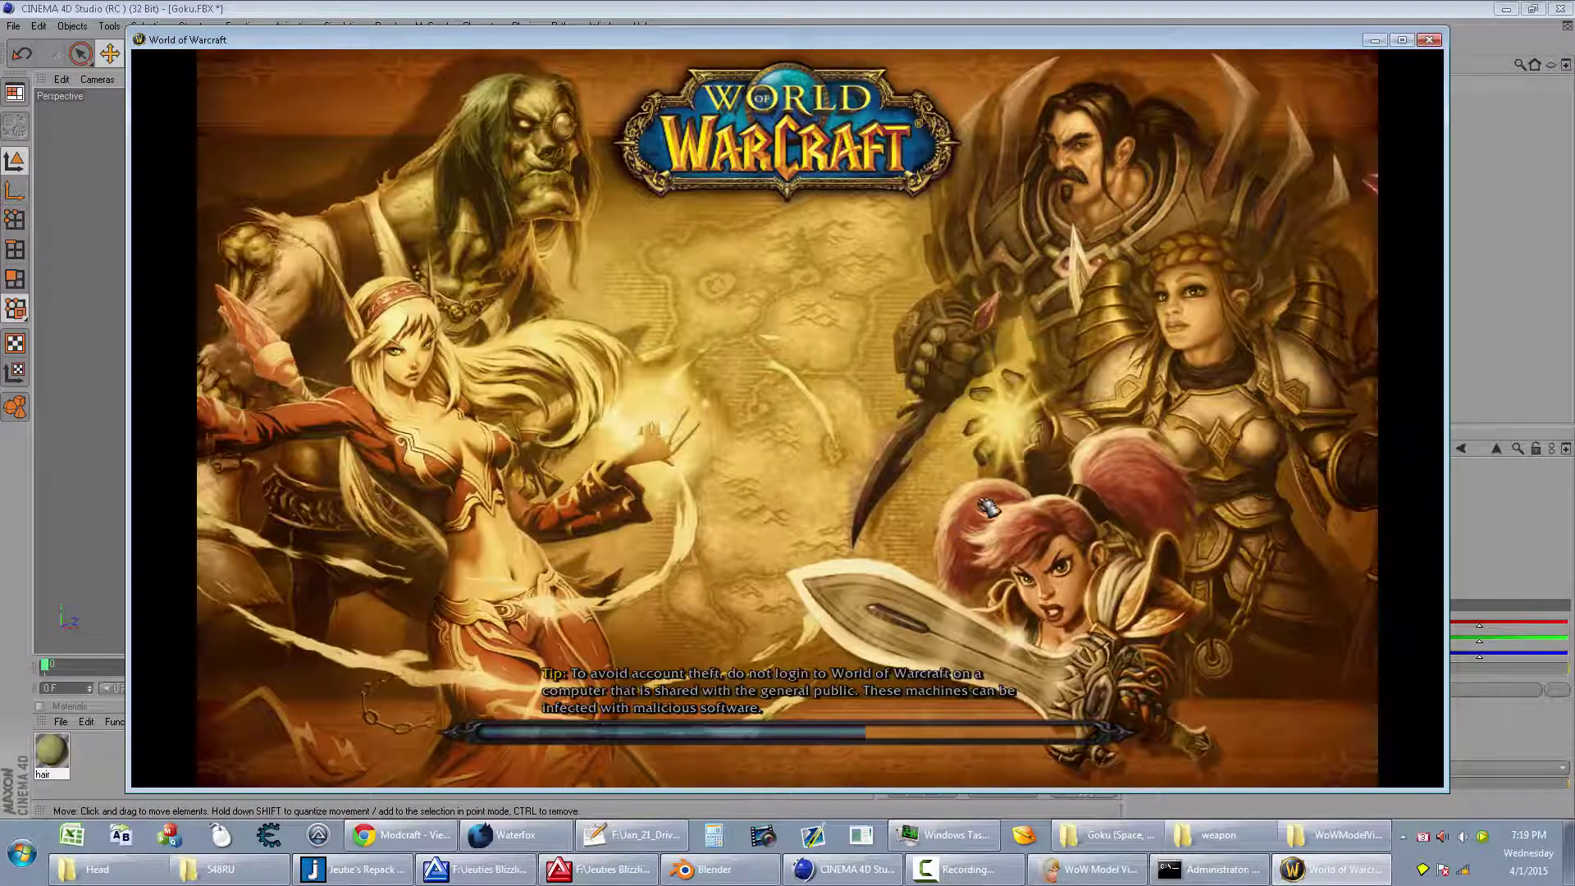
Step: Show the character sheet and backpack and create the helm with .add 3836
key("b")
key("c")
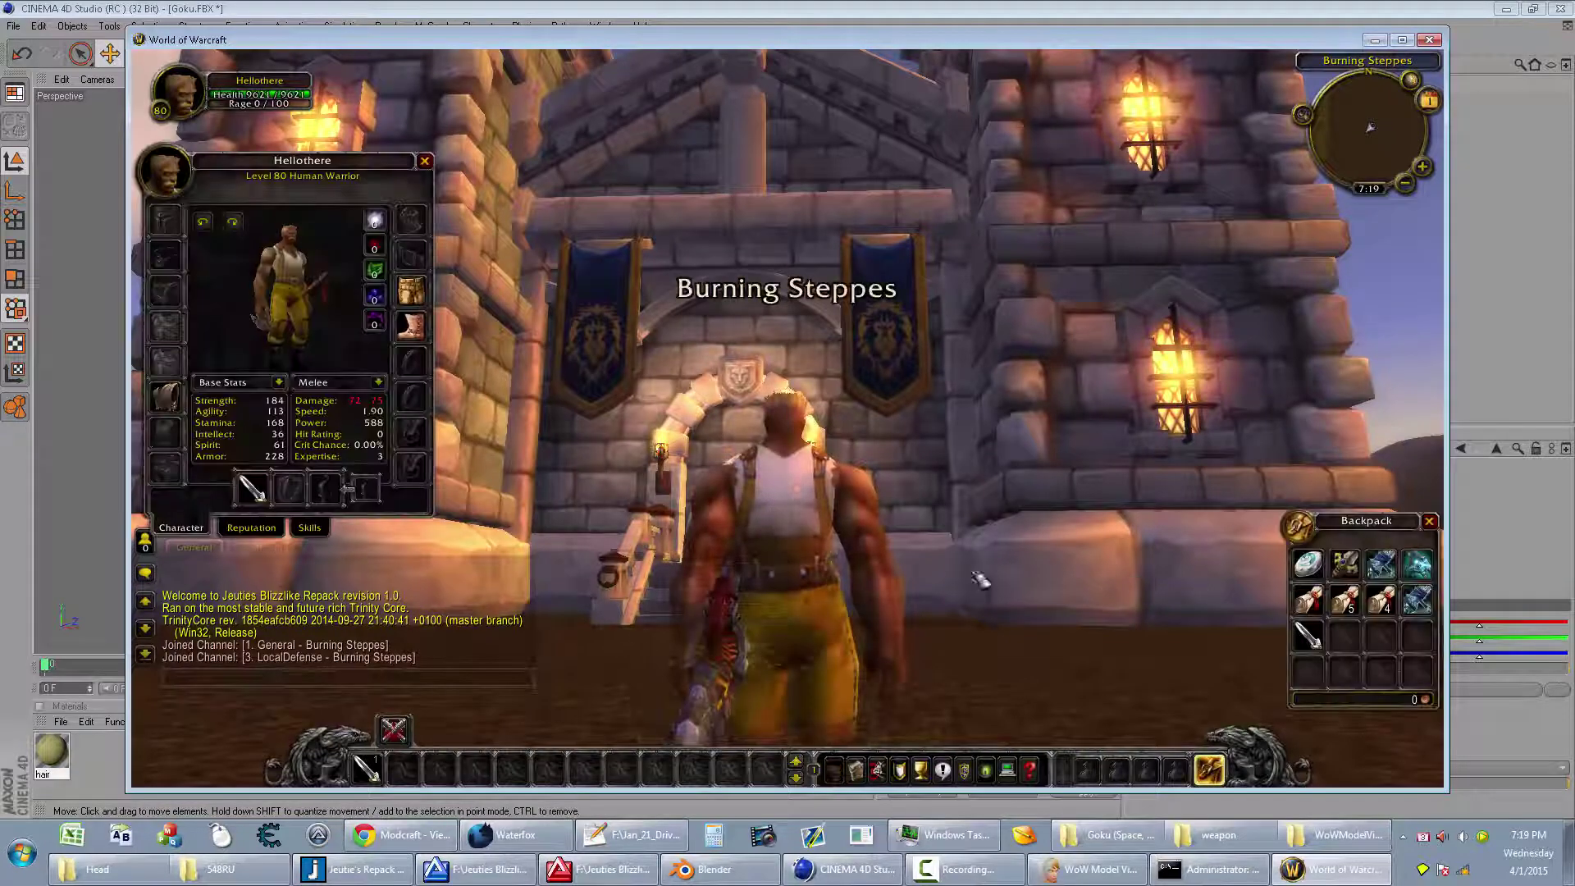
key("Return")
type(".add 3836")
key("Return")
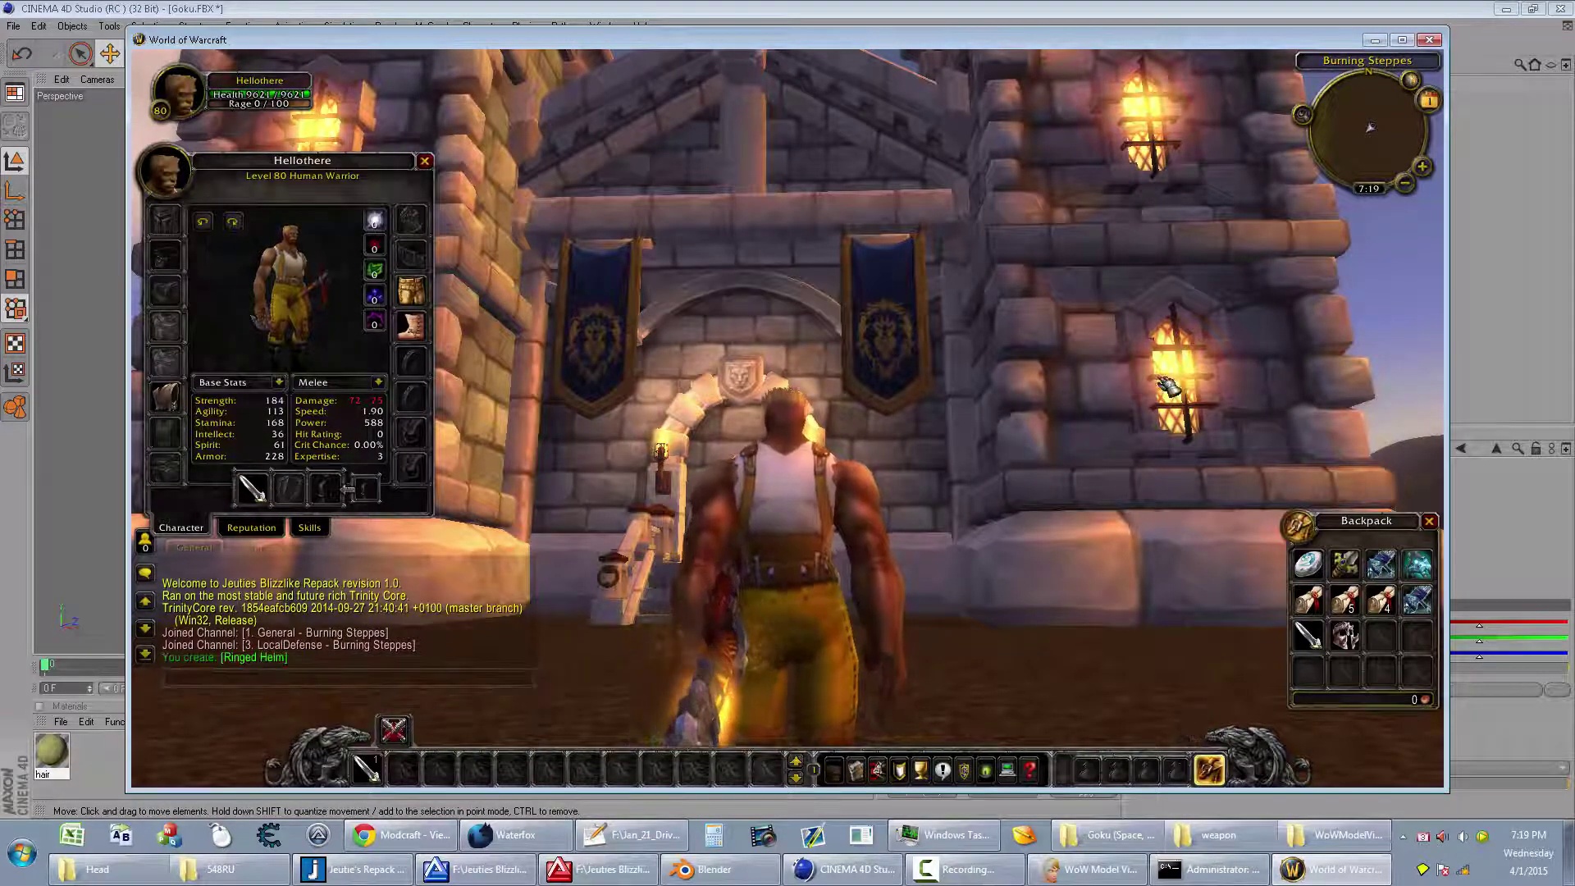
Step: Equip the bound Ringed Helm, view its green spiky hair, then return it to the backpack
right_click(1345, 633)
left_click(727, 205)
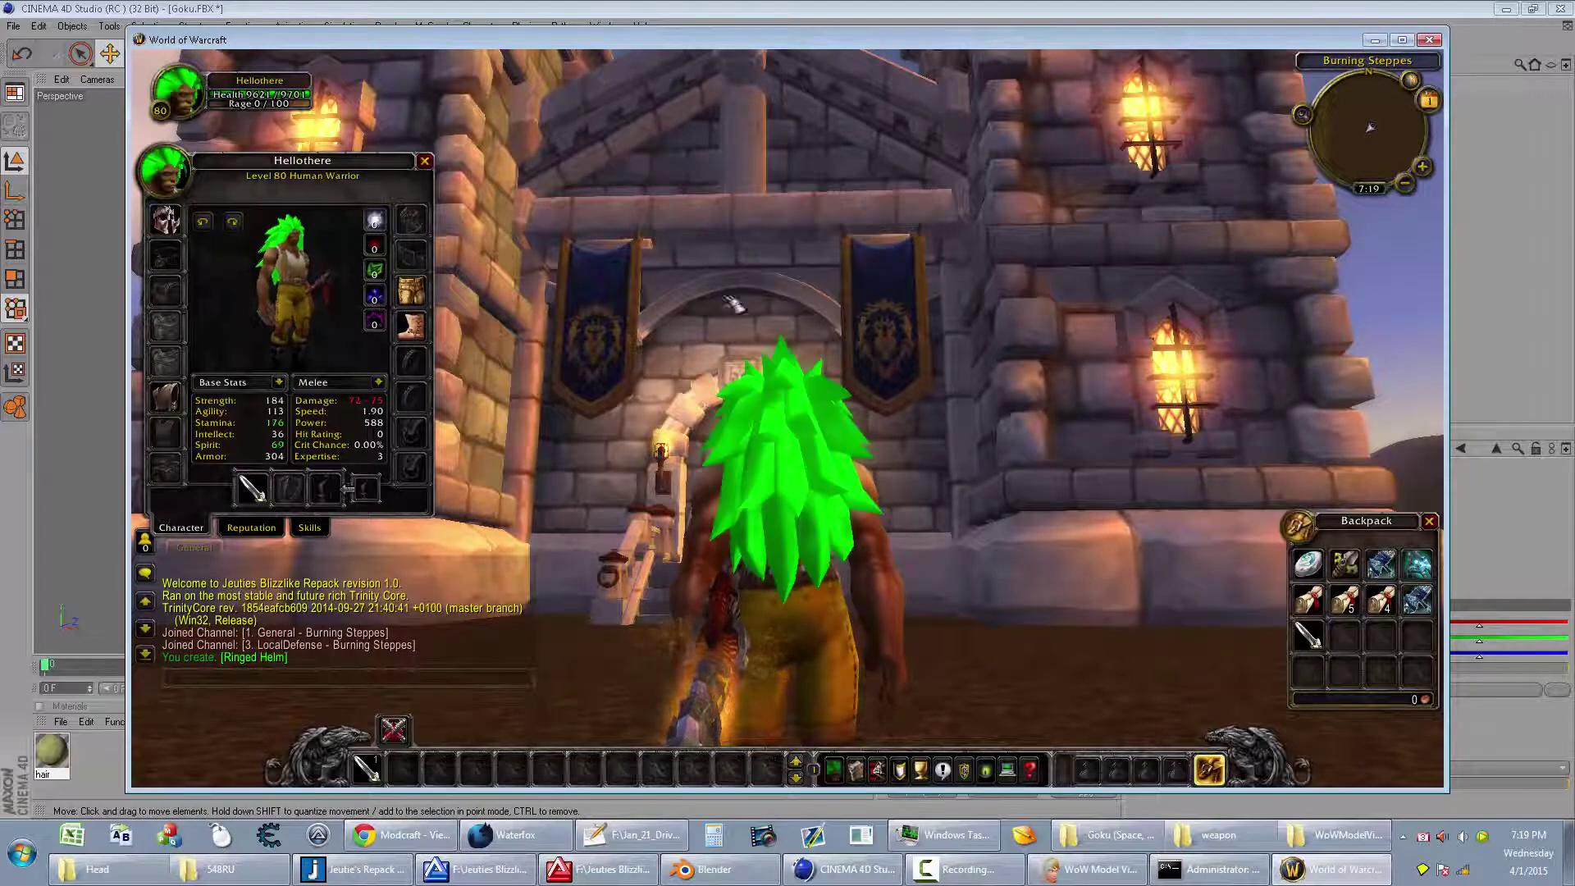
left_click_drag(788, 443, 640, 444)
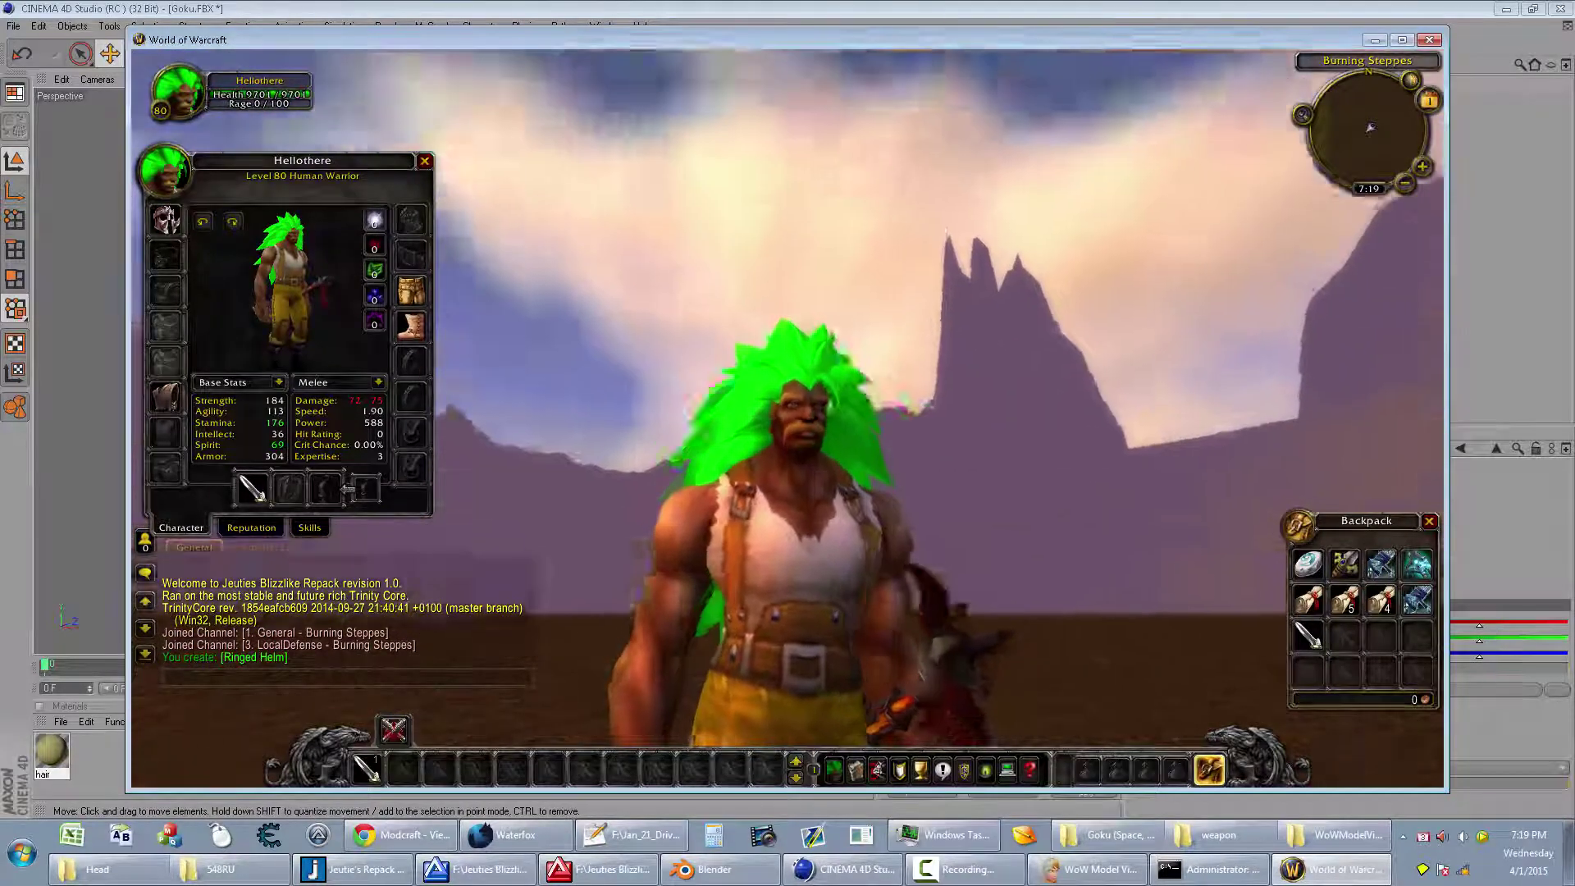
left_click_drag(789, 443, 639, 443)
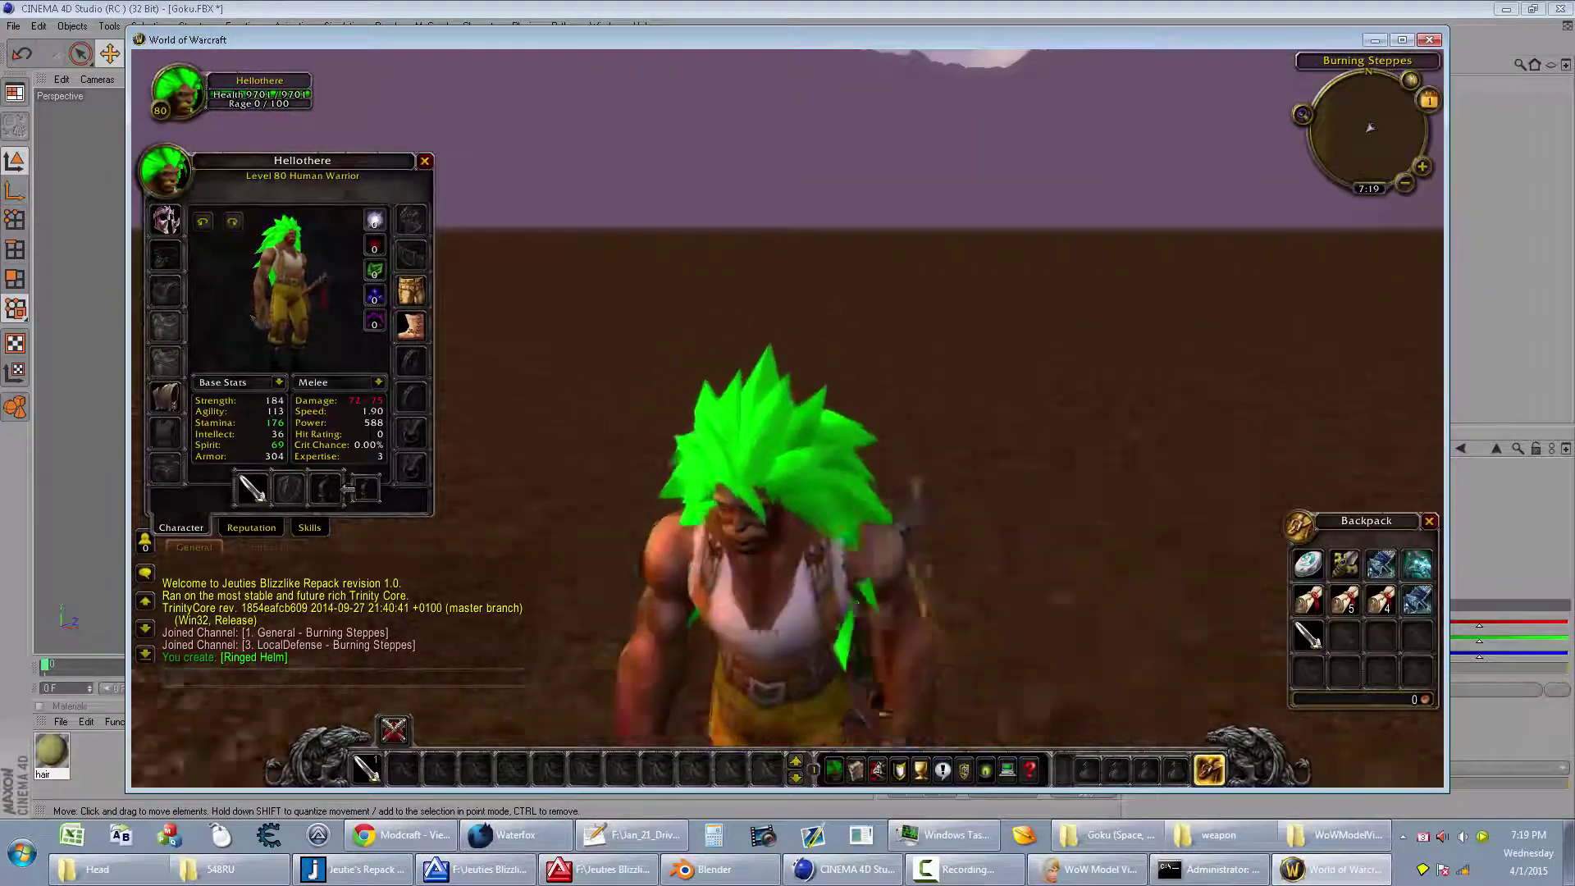
left_click_drag(1286, 191, 1286, 190)
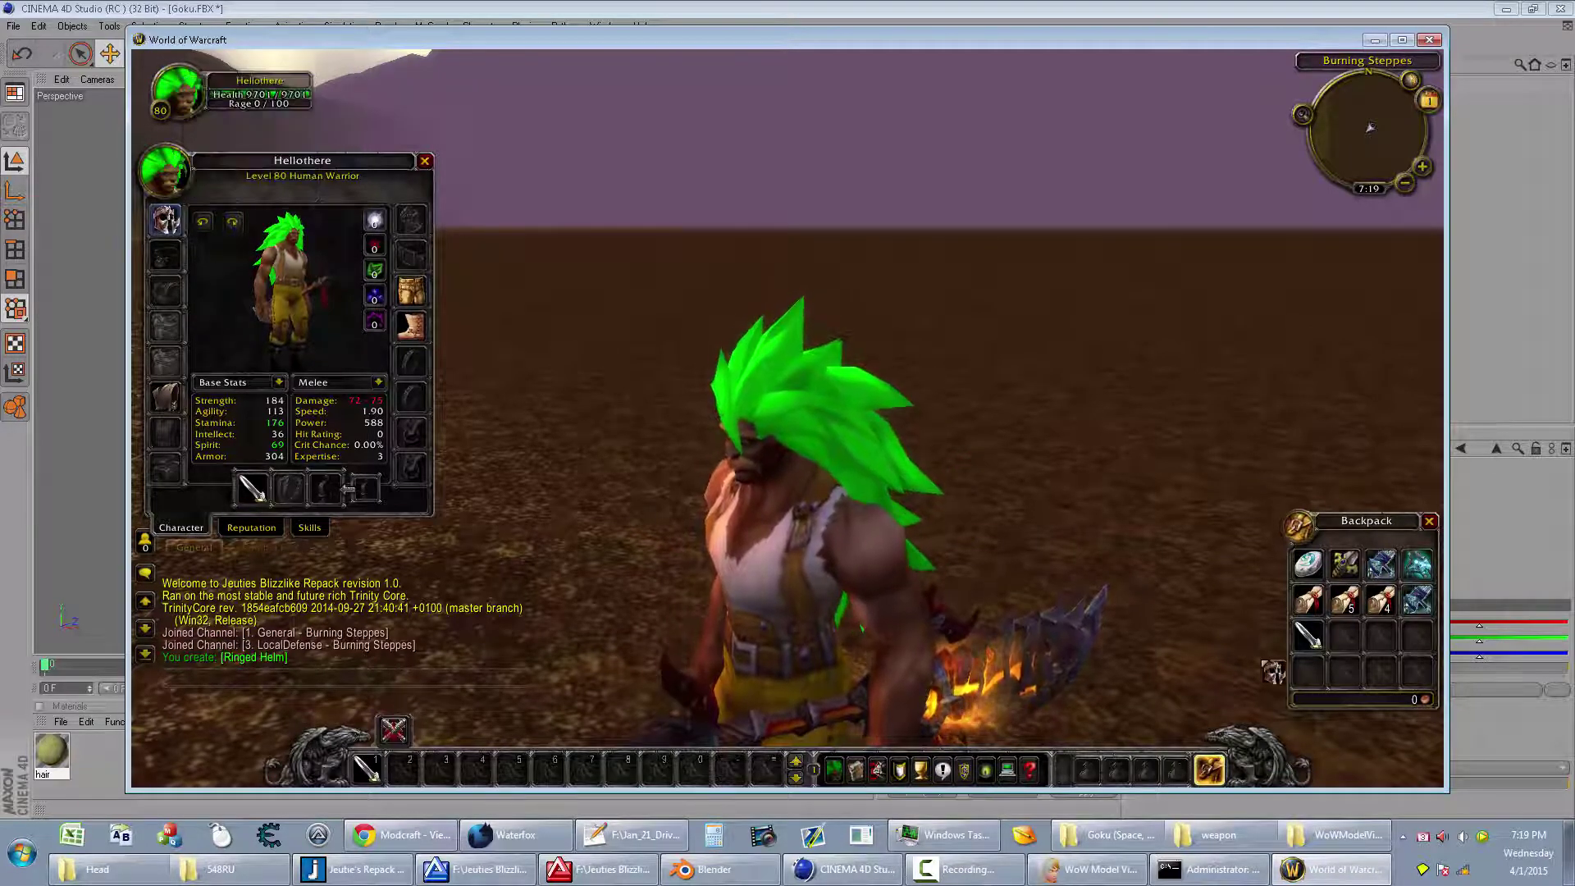
left_click_drag(166, 220, 1345, 635)
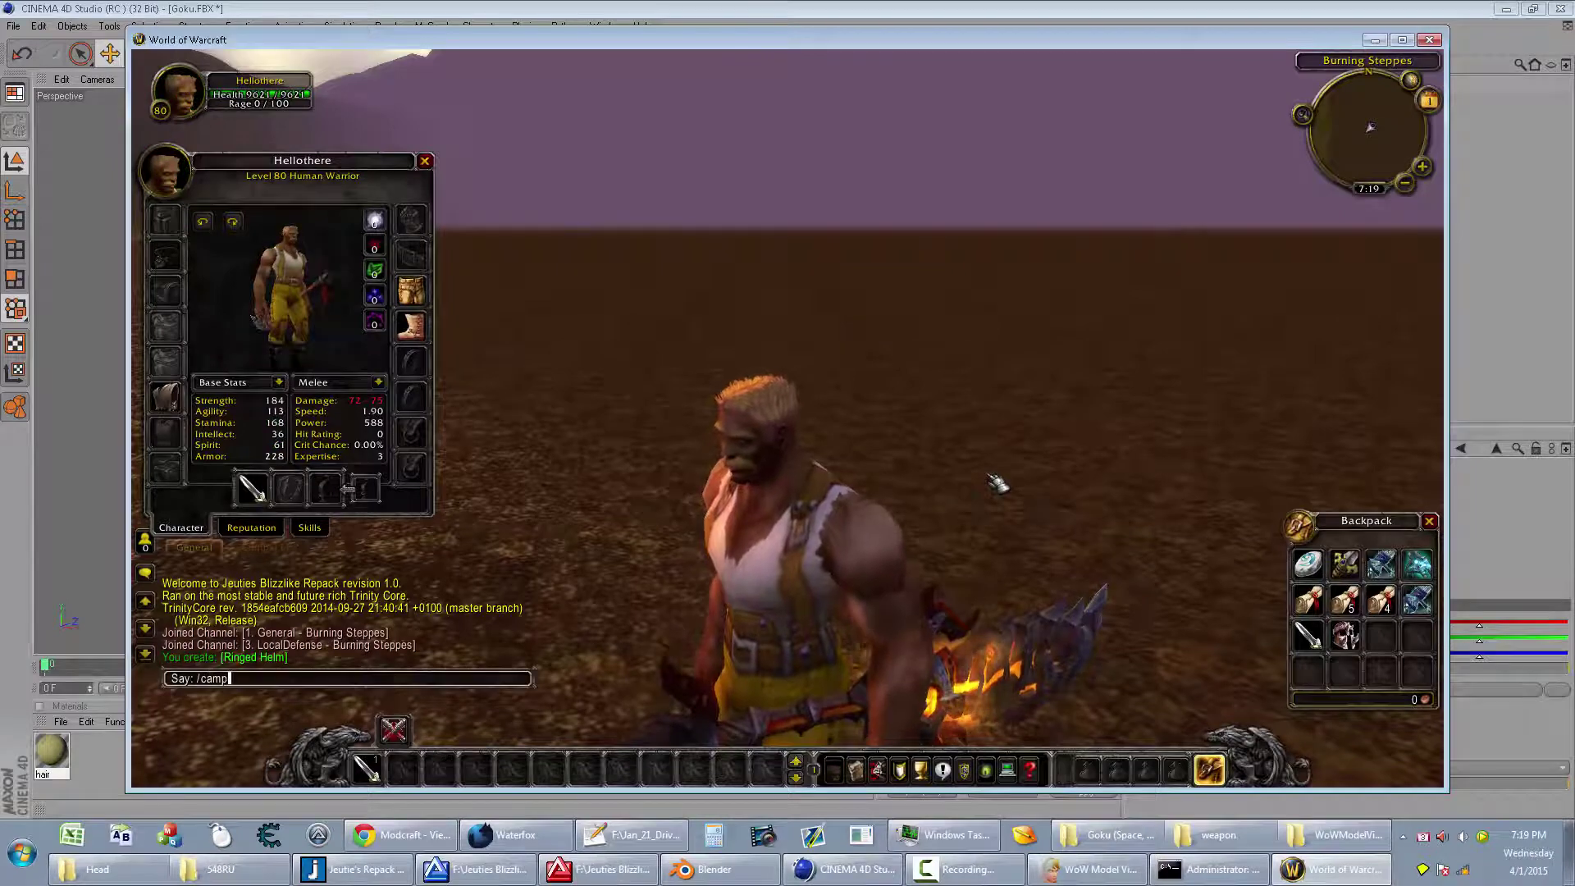
Step: Log out of the game and show the Desktop holding BLPConverter.exe
key("Return")
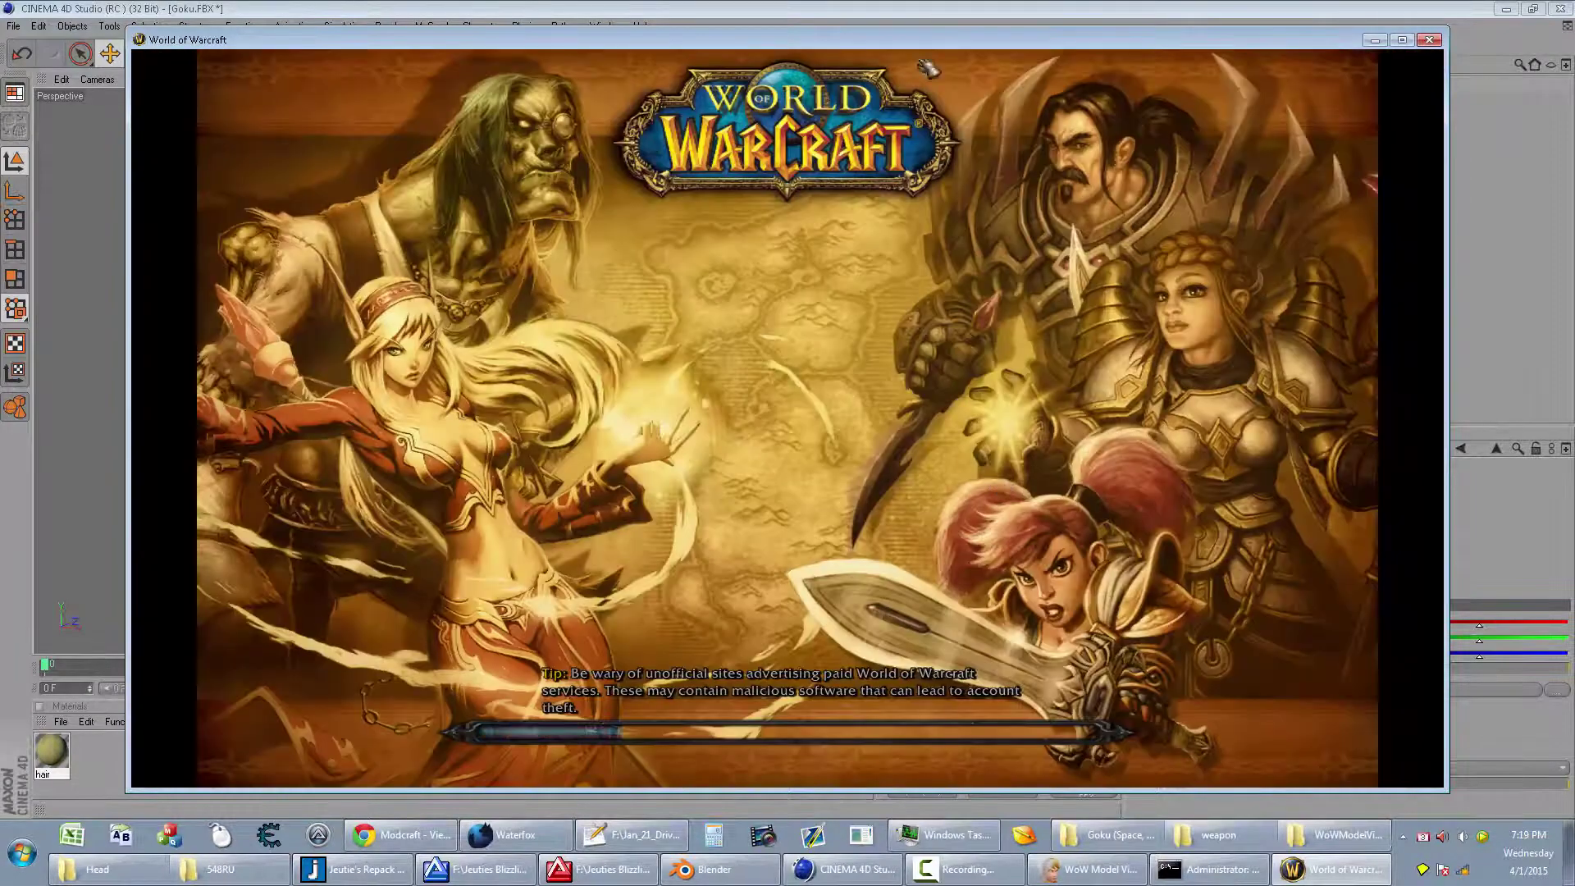
left_click(801, 7)
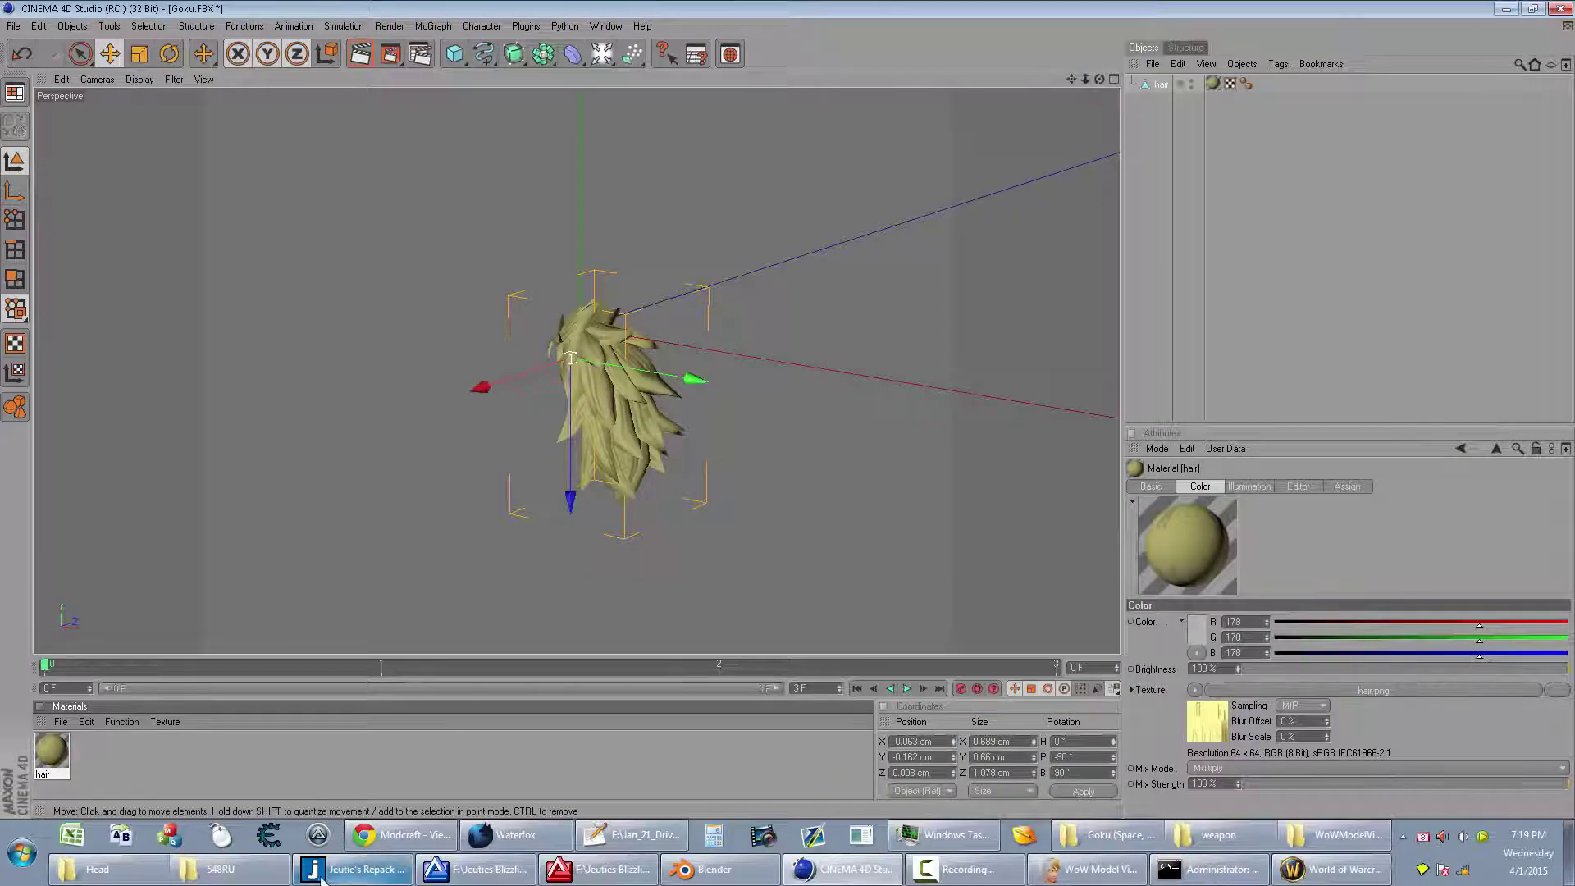
left_click(215, 873)
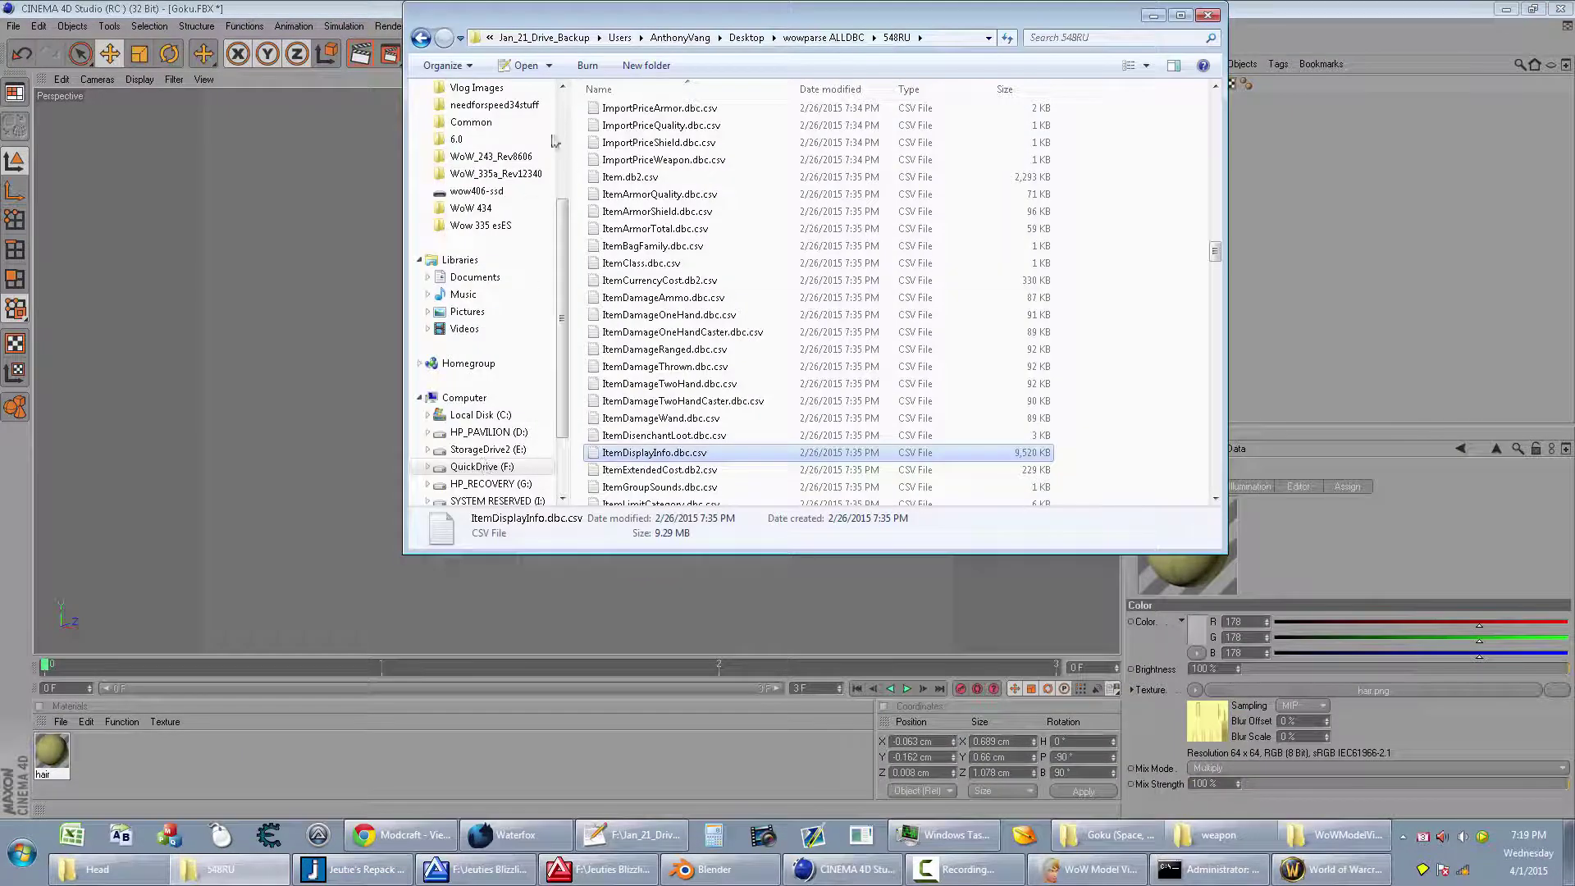
scroll(493, 138, "up", 3)
left_click(467, 112)
type("blenderblp")
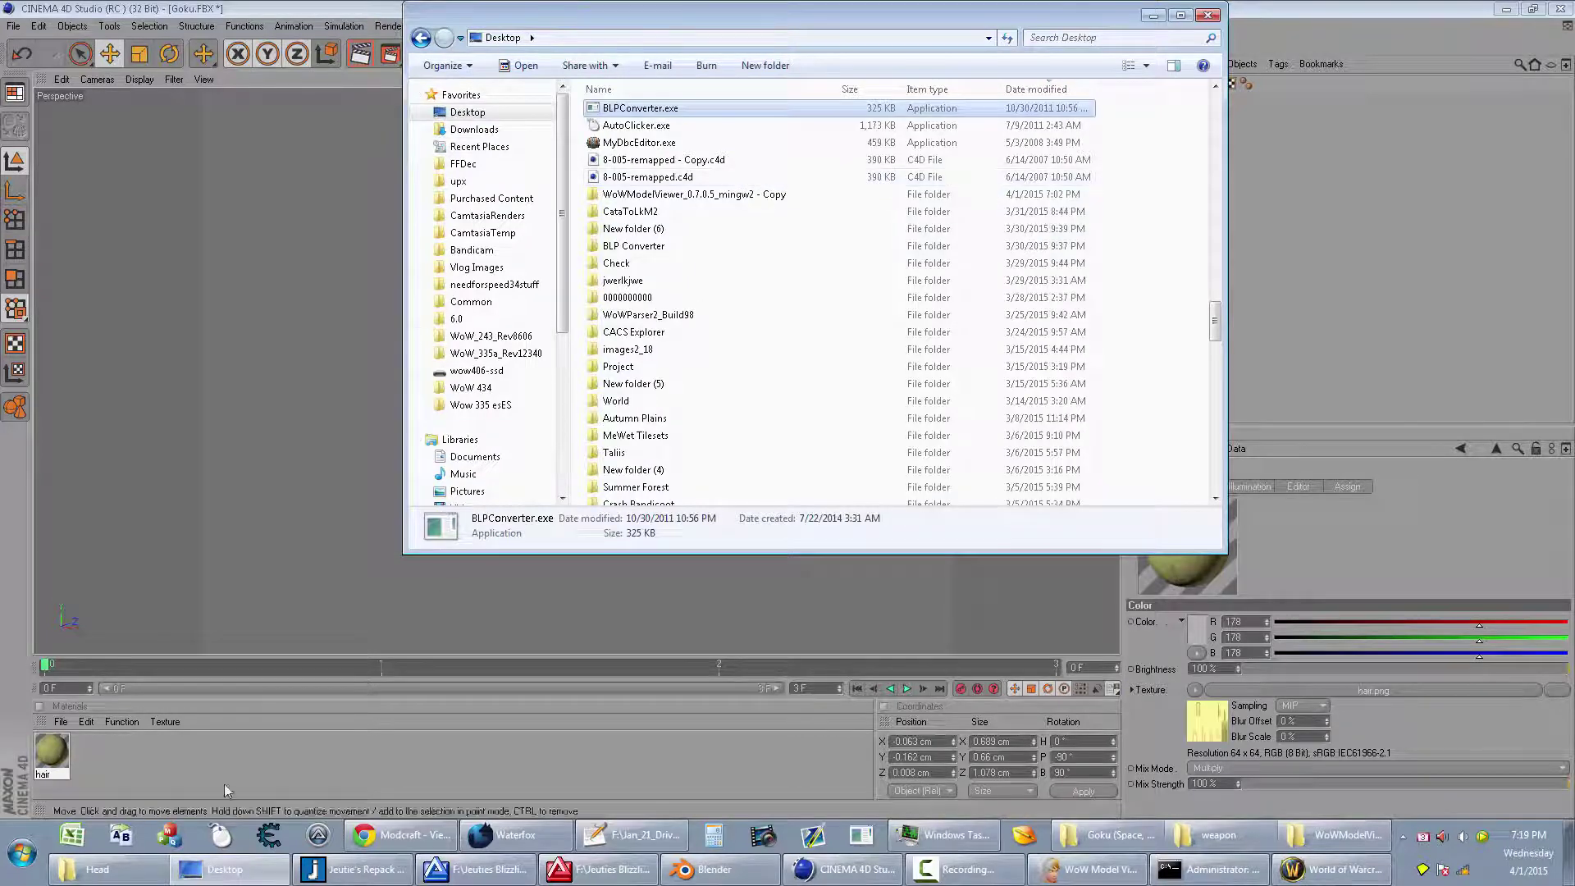
Step: Convert tex\hair.png to BLP by dropping it onto BLPConverter.exe
left_click(1143, 841)
double_click(369, 415)
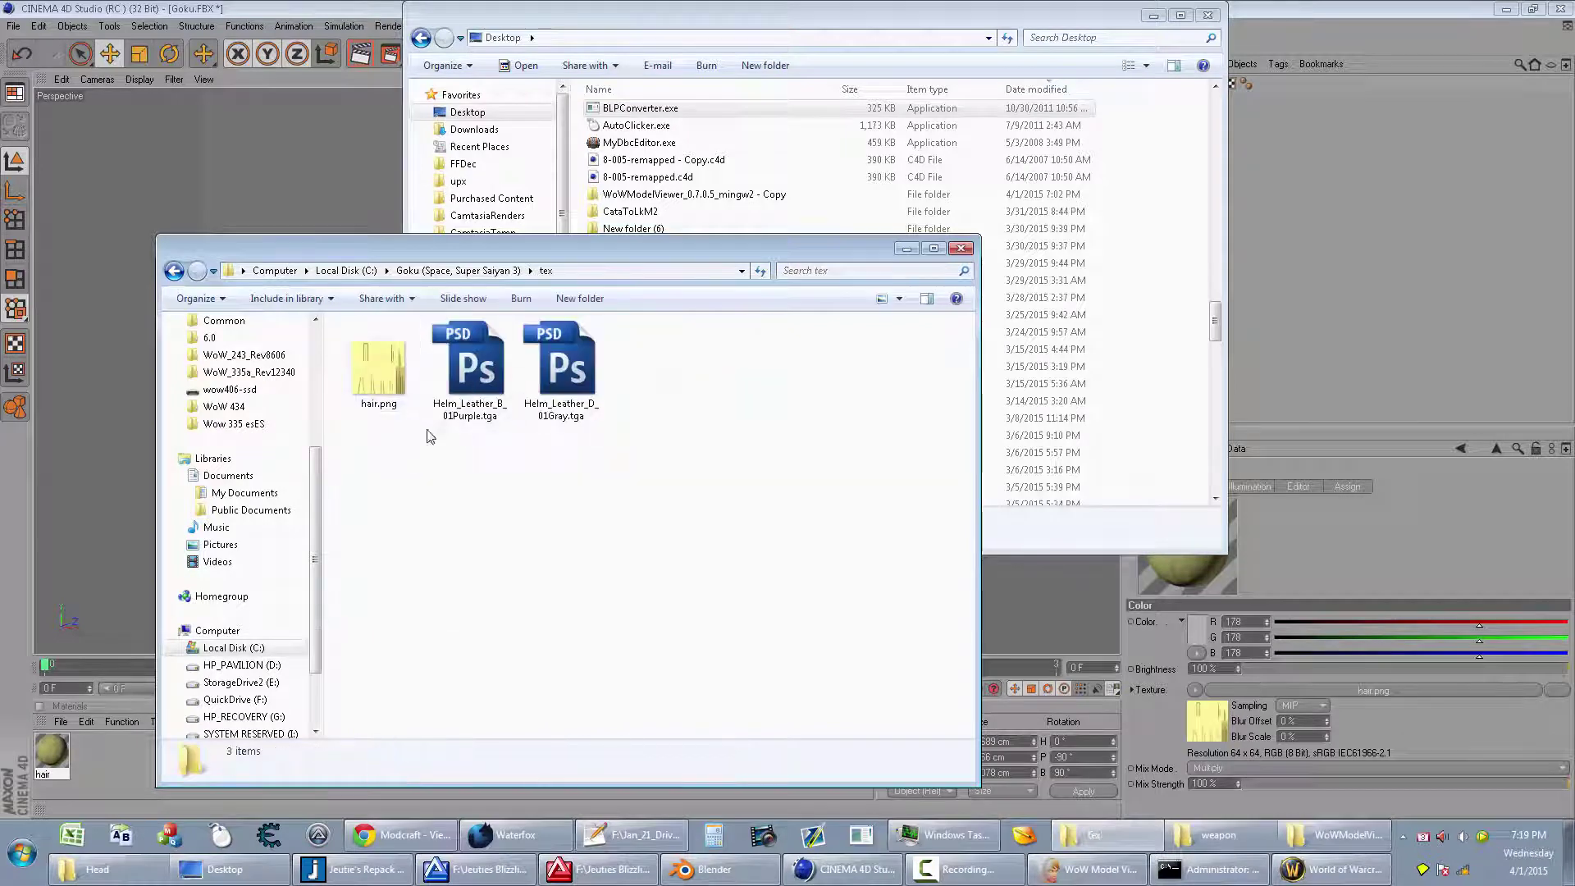
left_click(386, 392)
left_click_drag(466, 283, 491, 407)
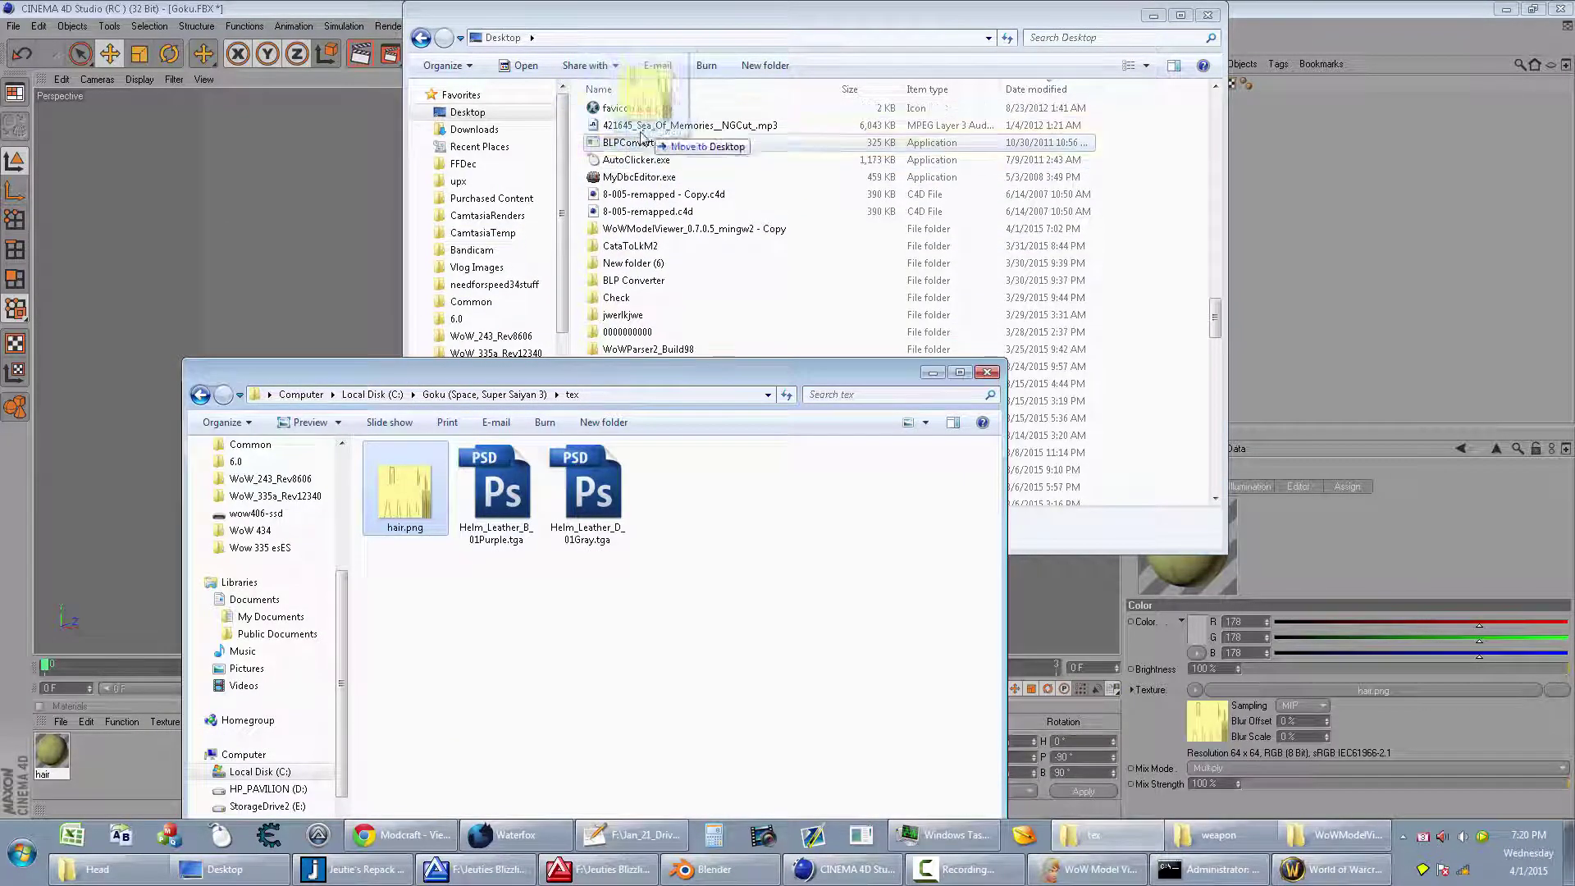
mouse_move(618, 183)
left_mouse_down()
mouse_move(640, 149)
mouse_move(584, 495)
left_mouse_up()
Step: Copy the resulting hair.blp from the tex folder into the Head folder
left_click(526, 394)
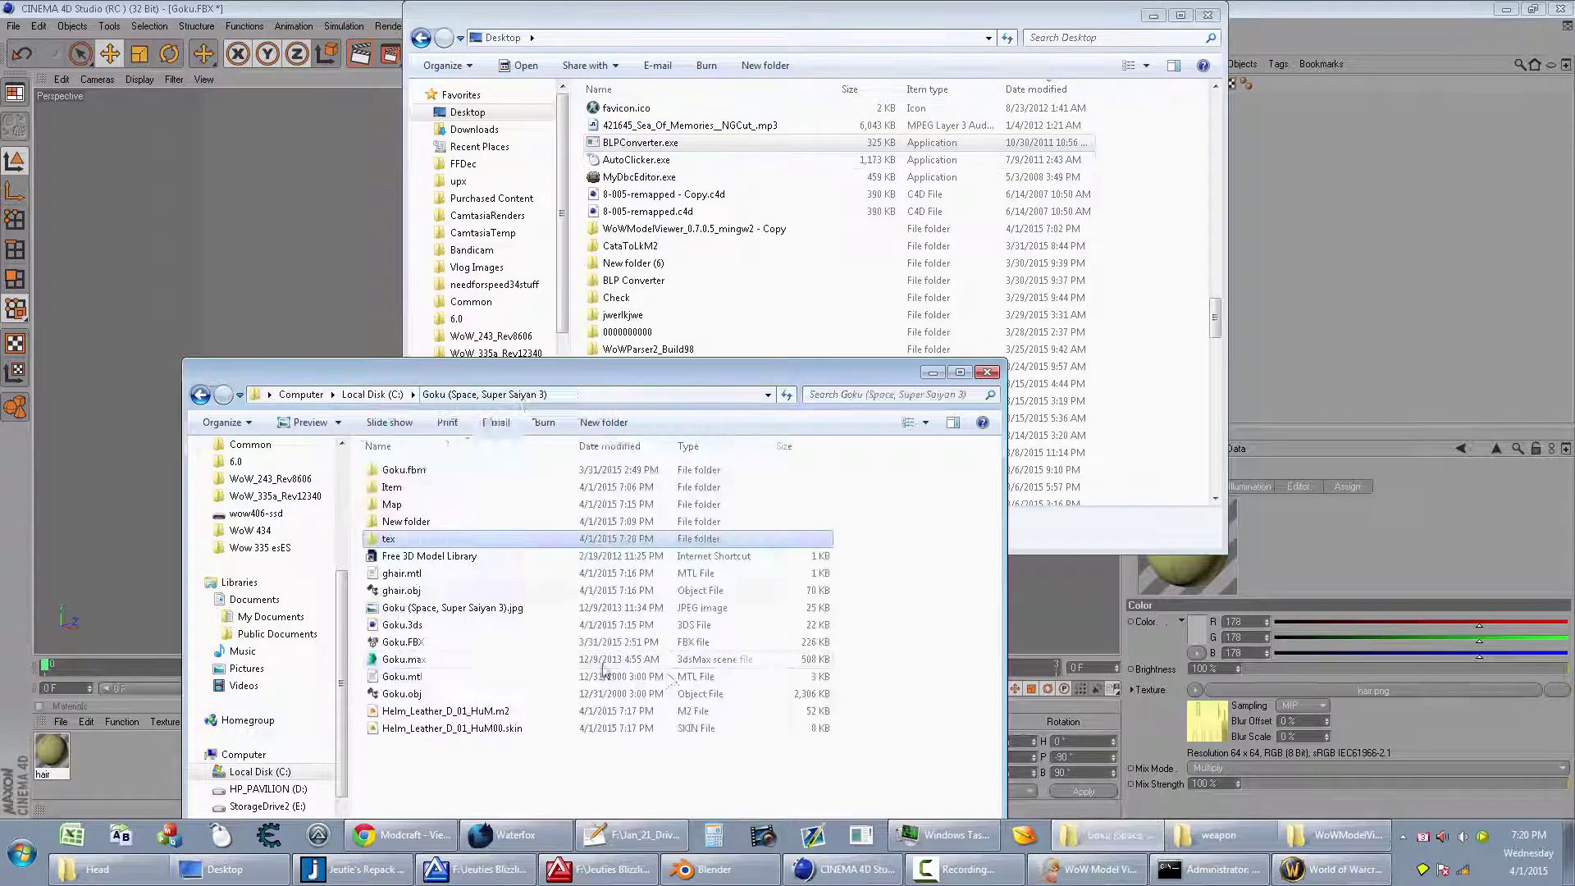
double_click(391, 538)
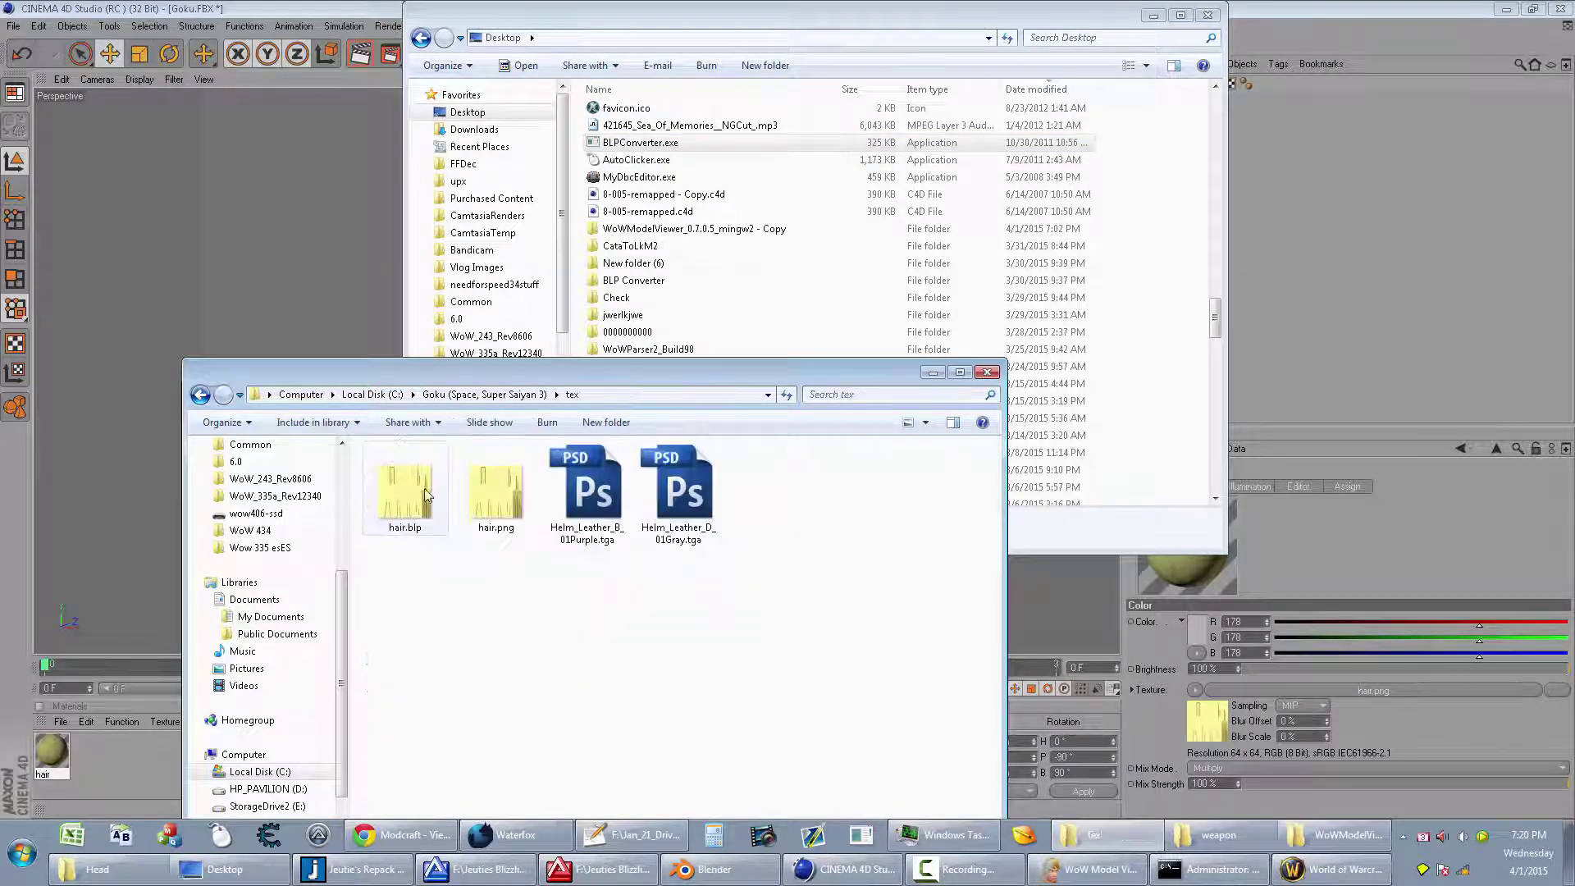
left_click(423, 504)
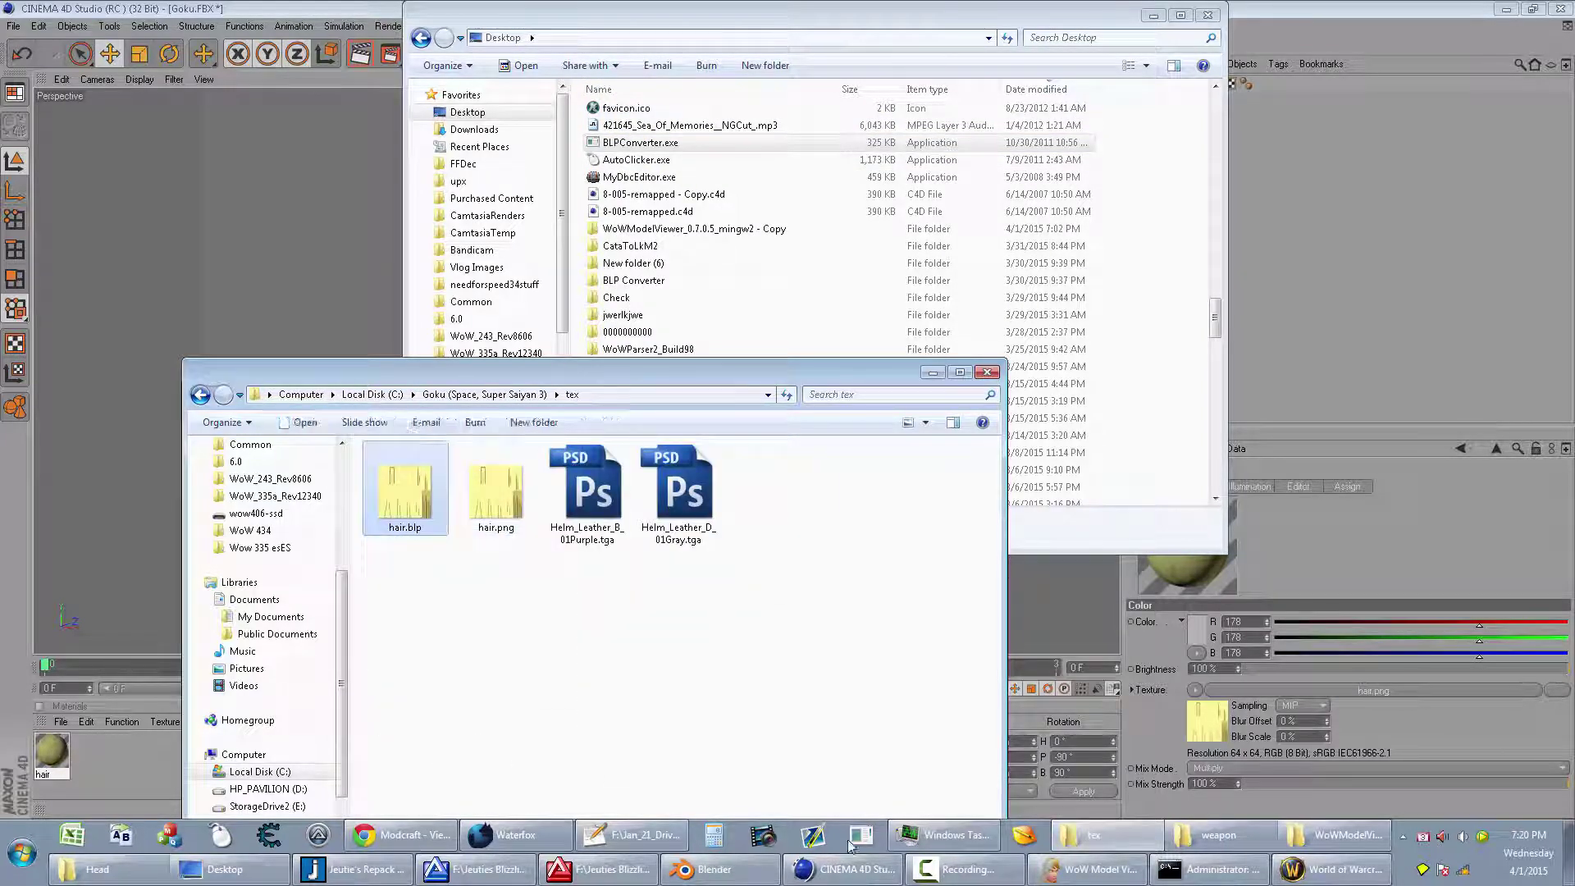
left_click(111, 874)
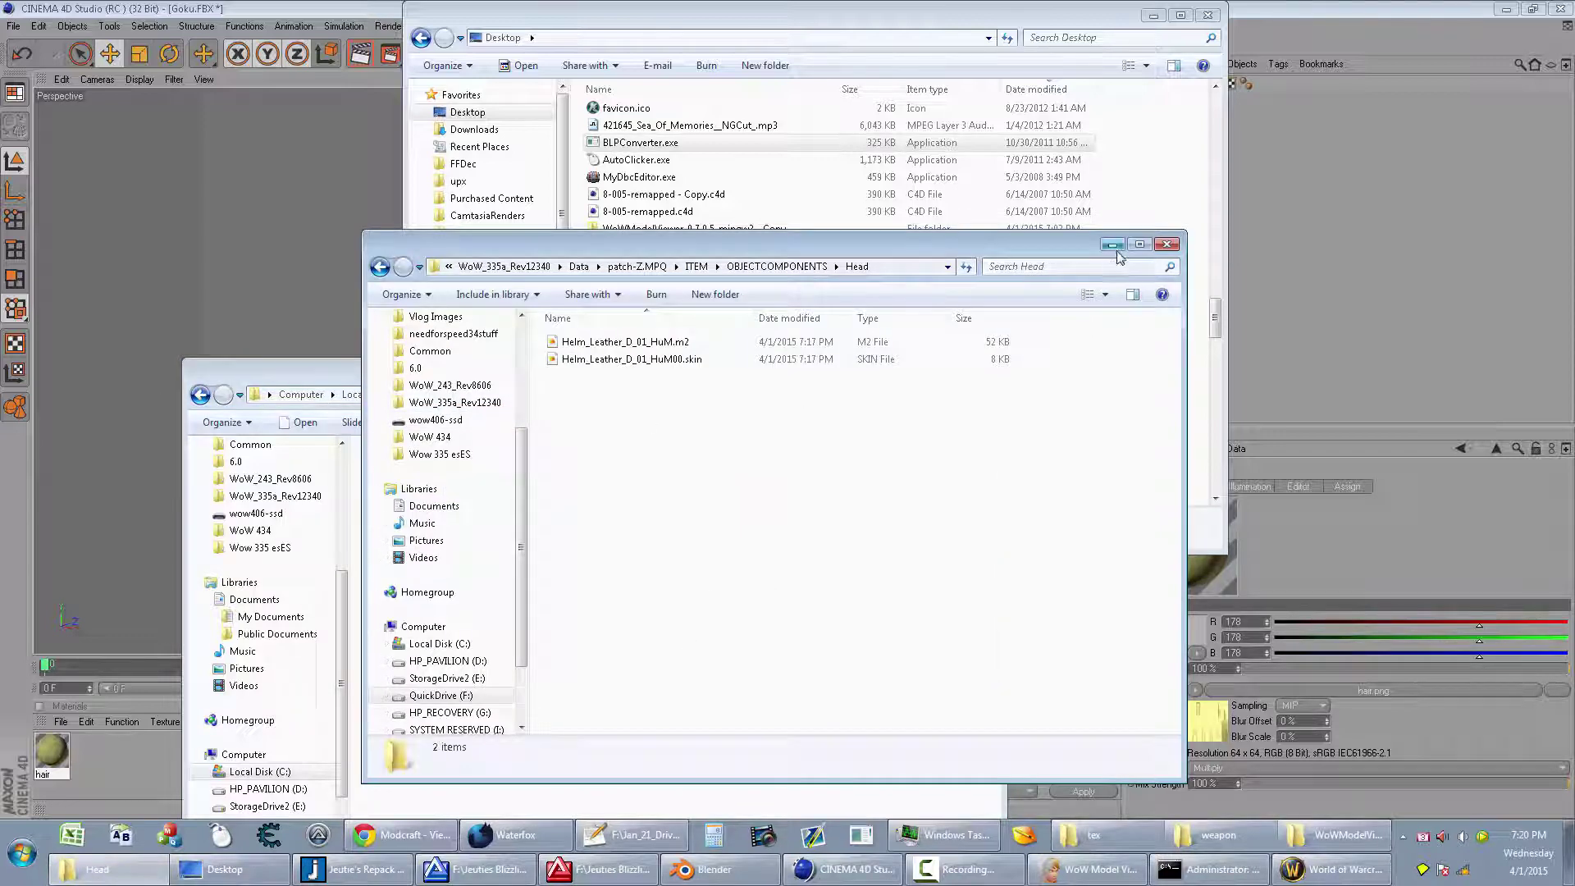
left_click(345, 382)
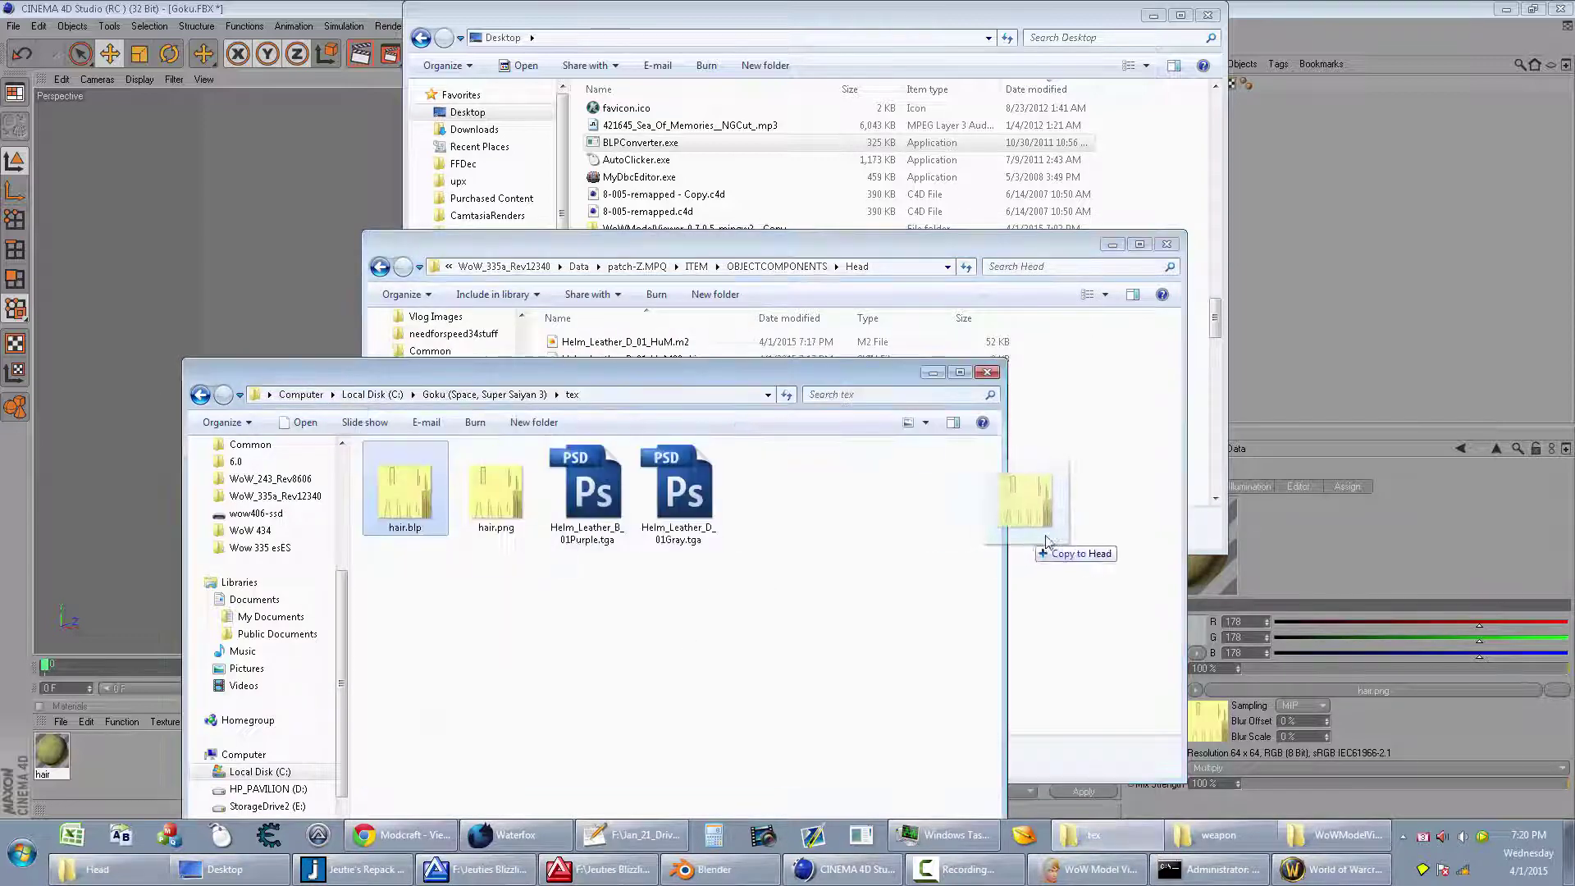
left_click_drag(612, 480, 1065, 658)
Step: Orbit around Hellothere to view the yellow spiky Goku hair from front, side and back
left_click(1342, 869)
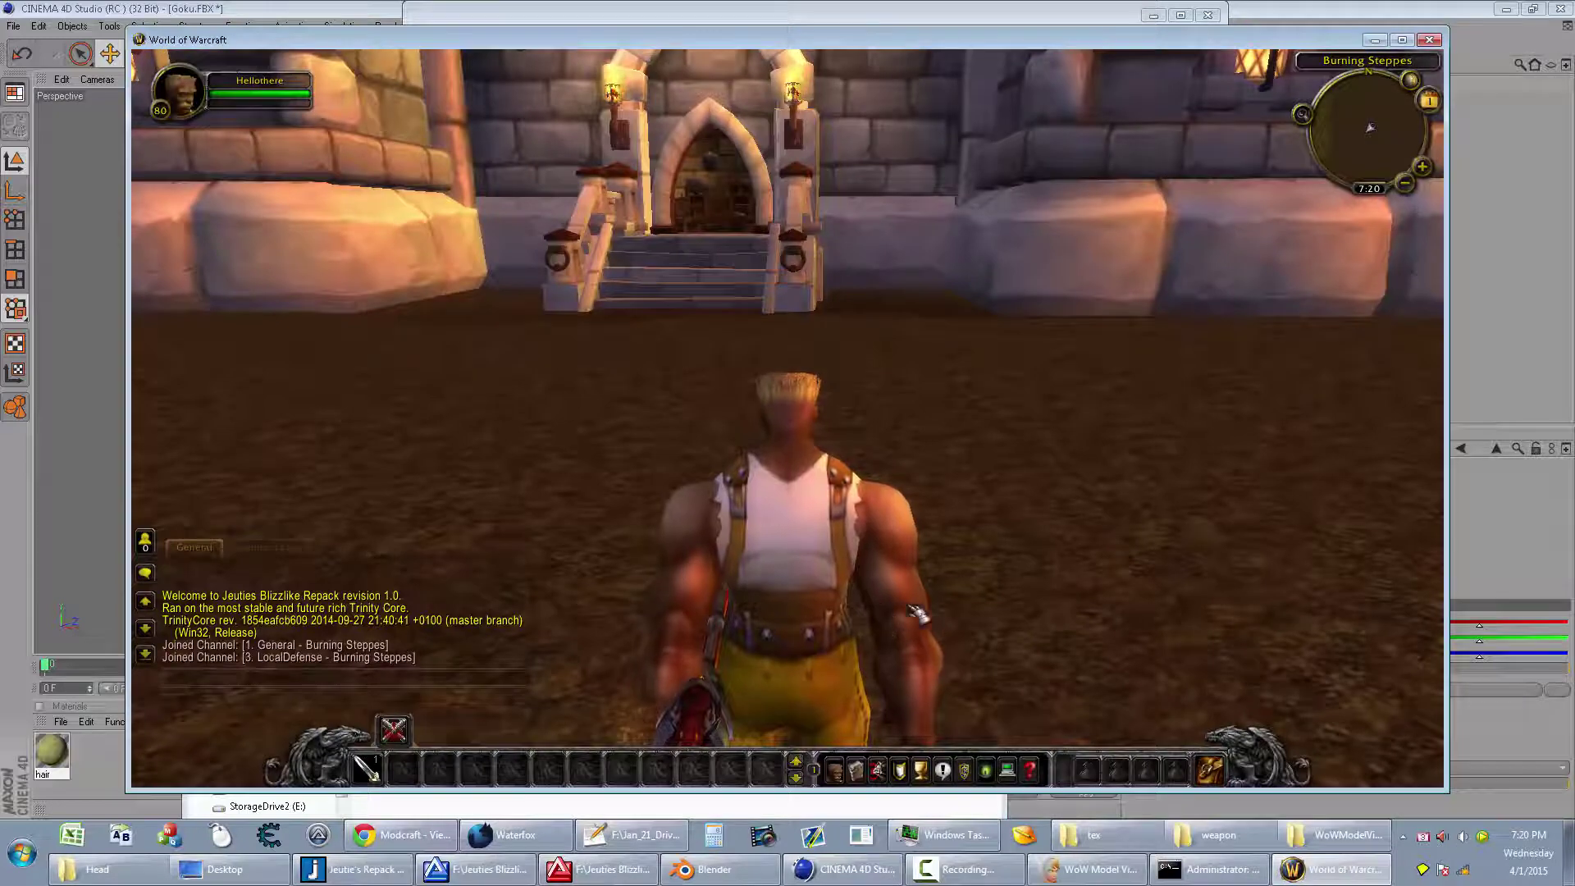
key("b")
left_click_drag(925, 616, 981, 610)
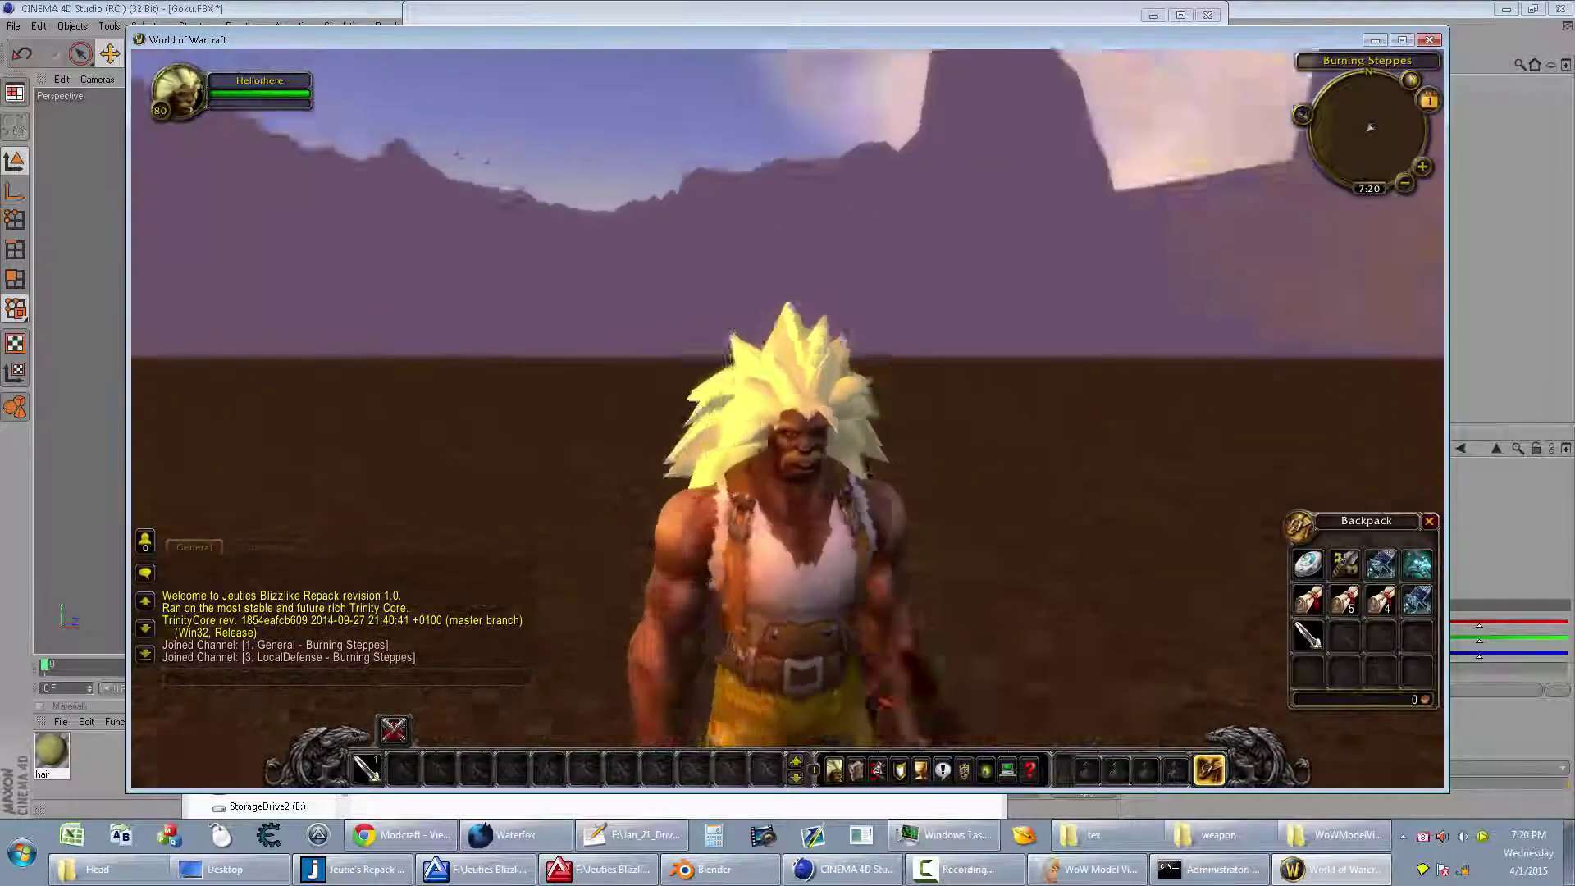
left_click_drag(895, 557, 871, 555)
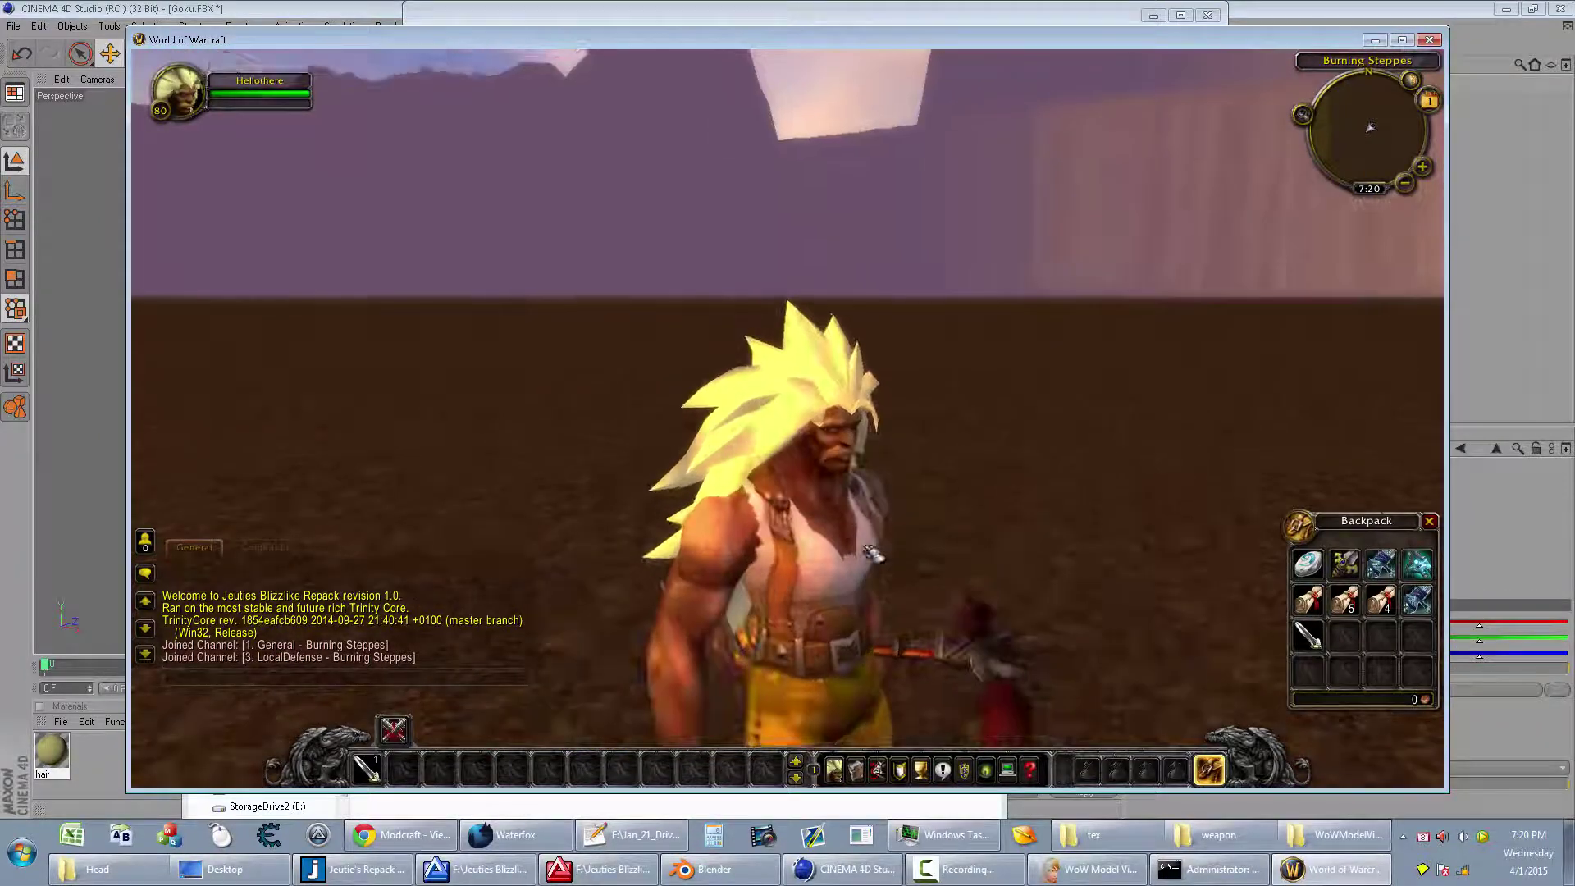
left_click_drag(447, 251, 447, 249)
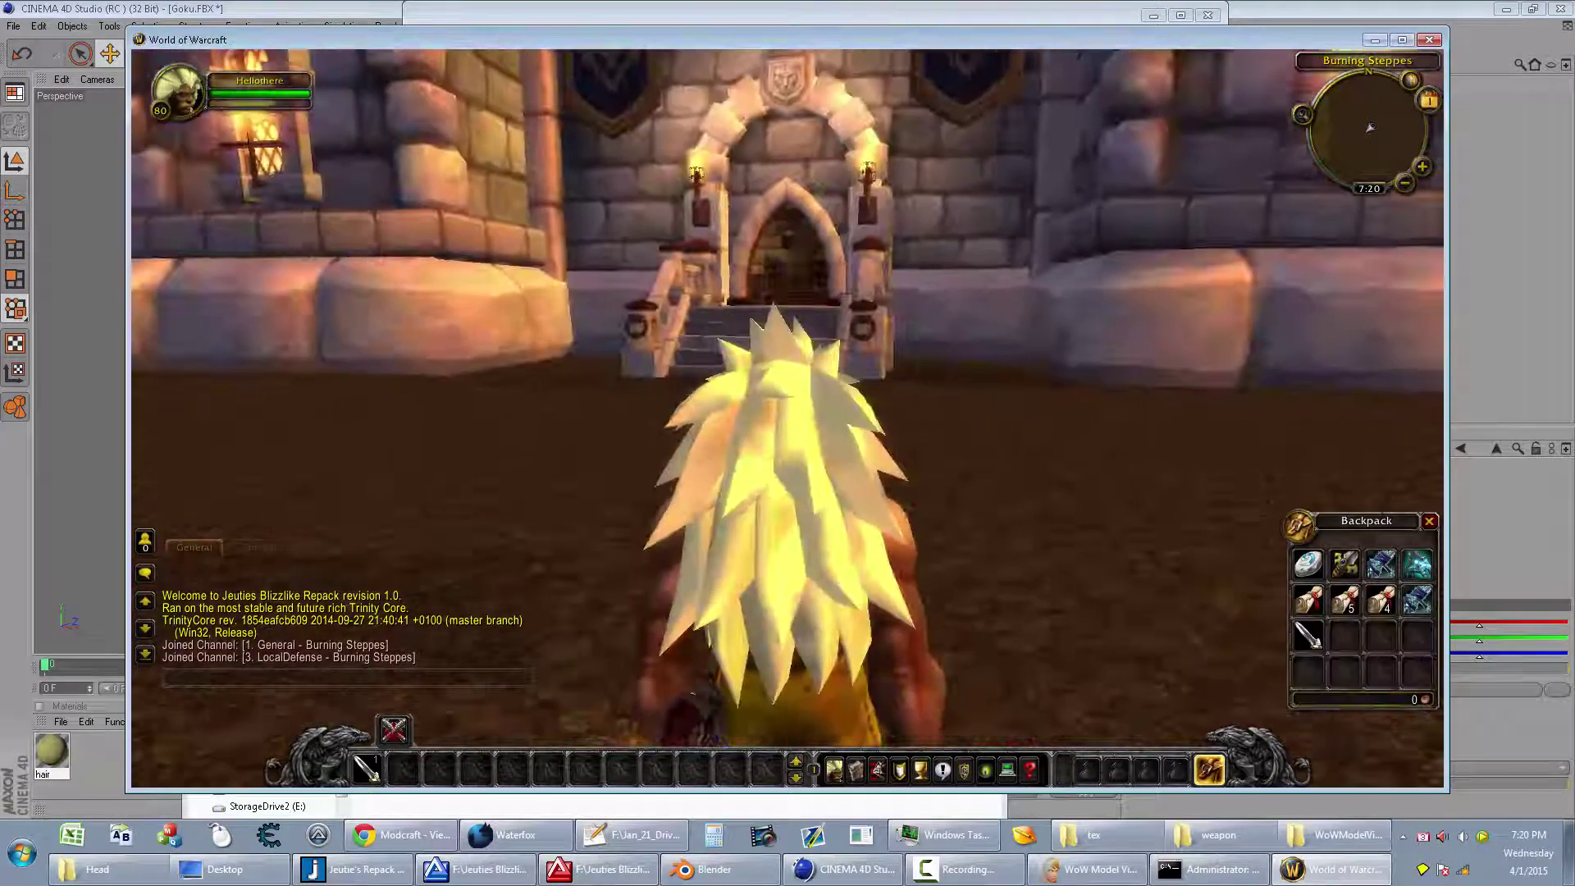
key("alt+Tab")
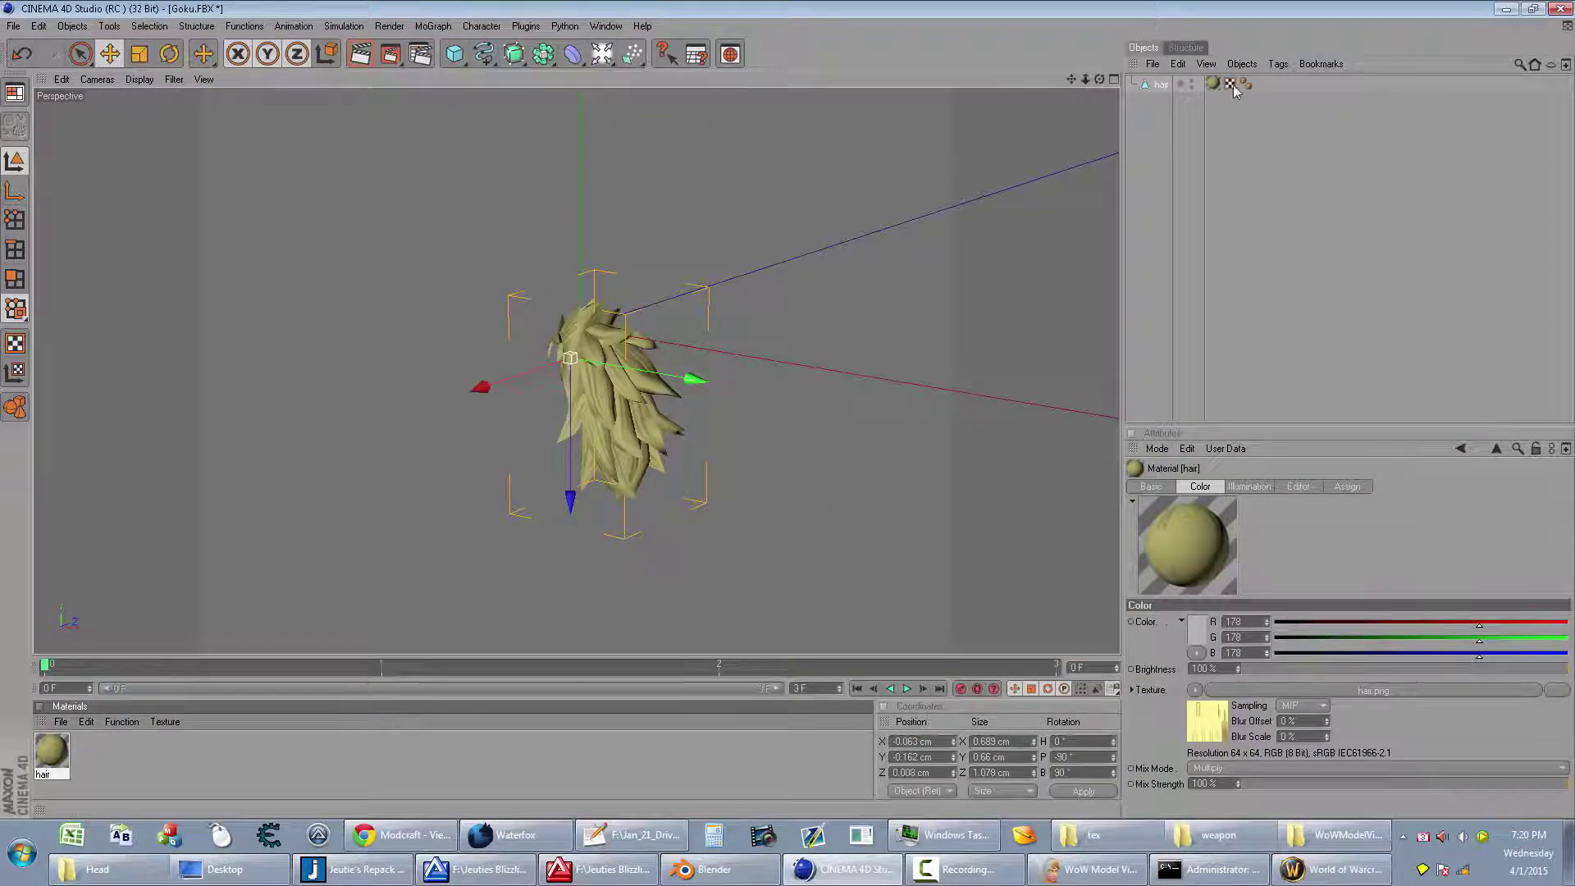
Step: Zoom and orbit the hair model while reviewing its UVW and Texture tags, then return to WoW
left_click_drag(1067, 79, 1206, 85)
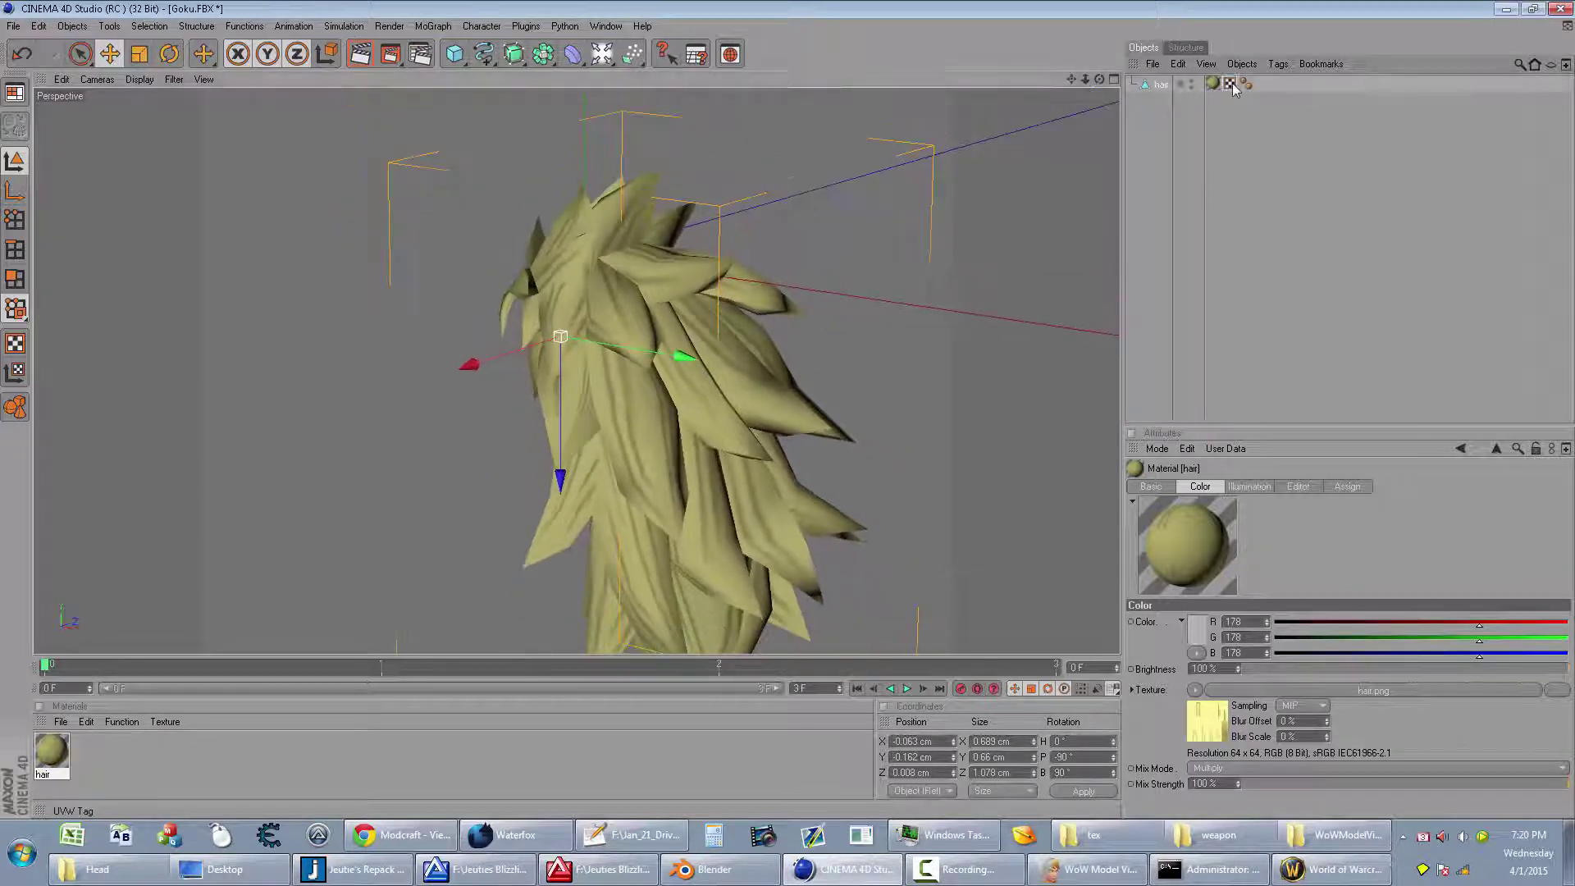
left_click(1231, 85)
left_click(1212, 84)
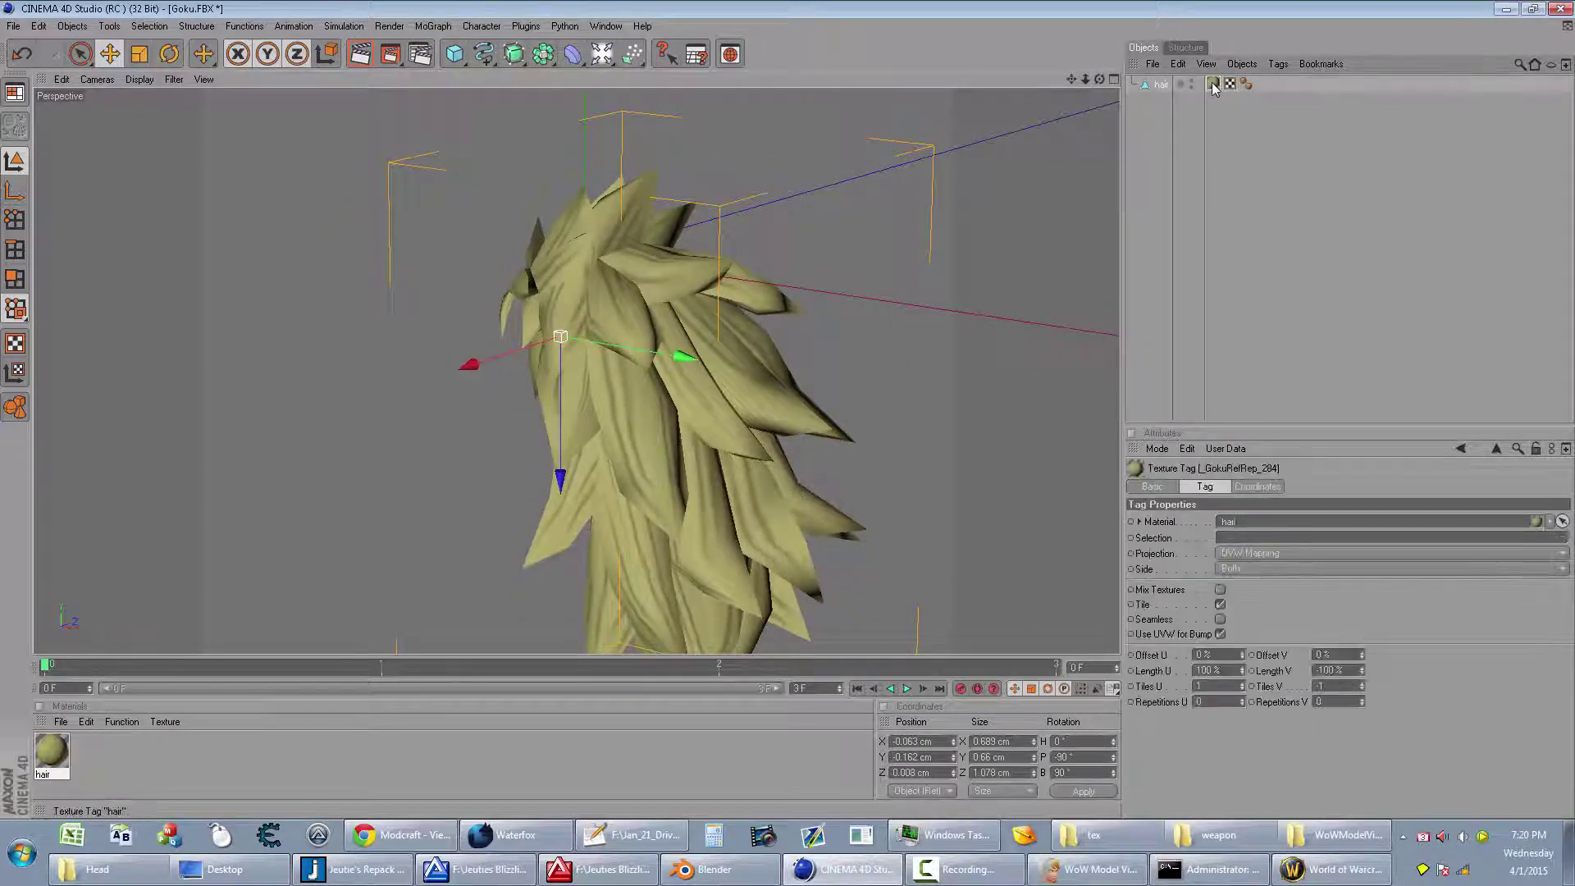
left_click_drag(1102, 81, 1145, 81)
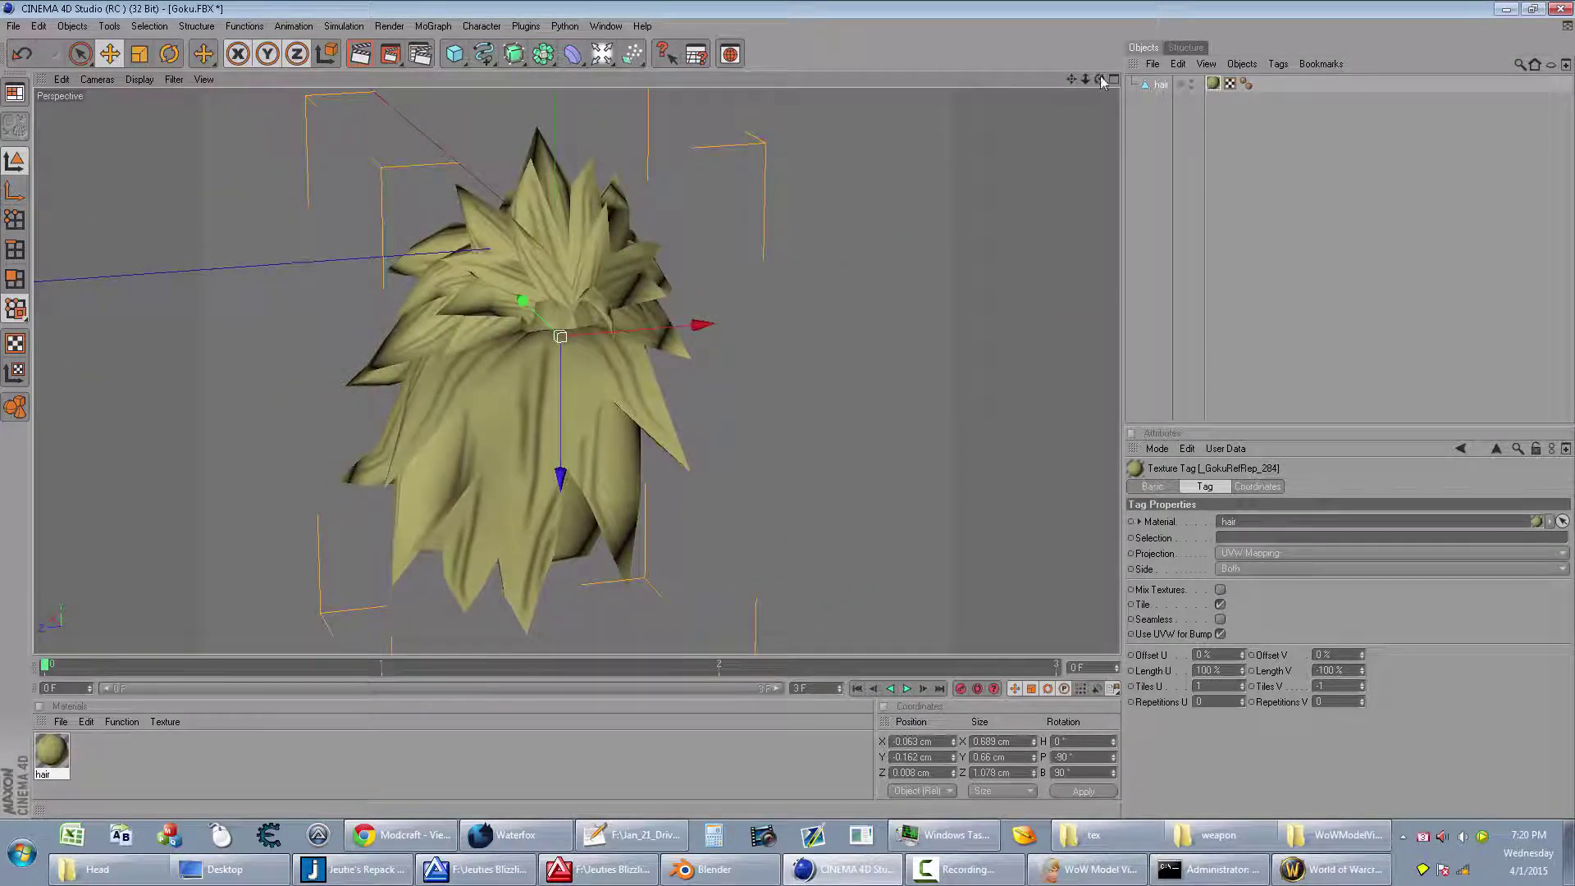
left_click(1322, 870)
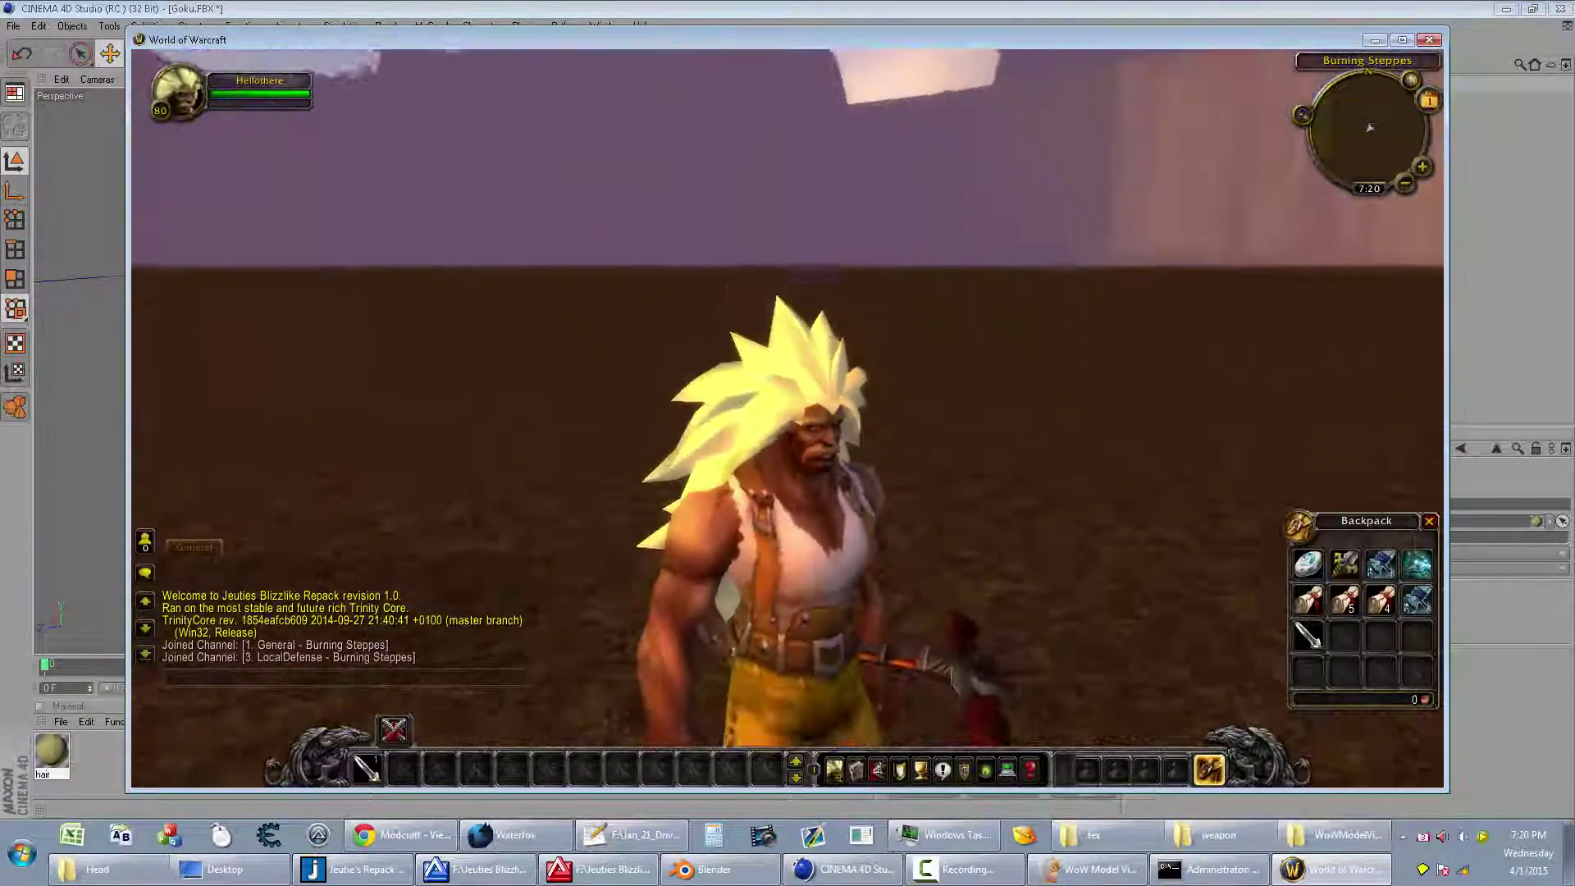
left_click_drag(787, 418, 788, 420)
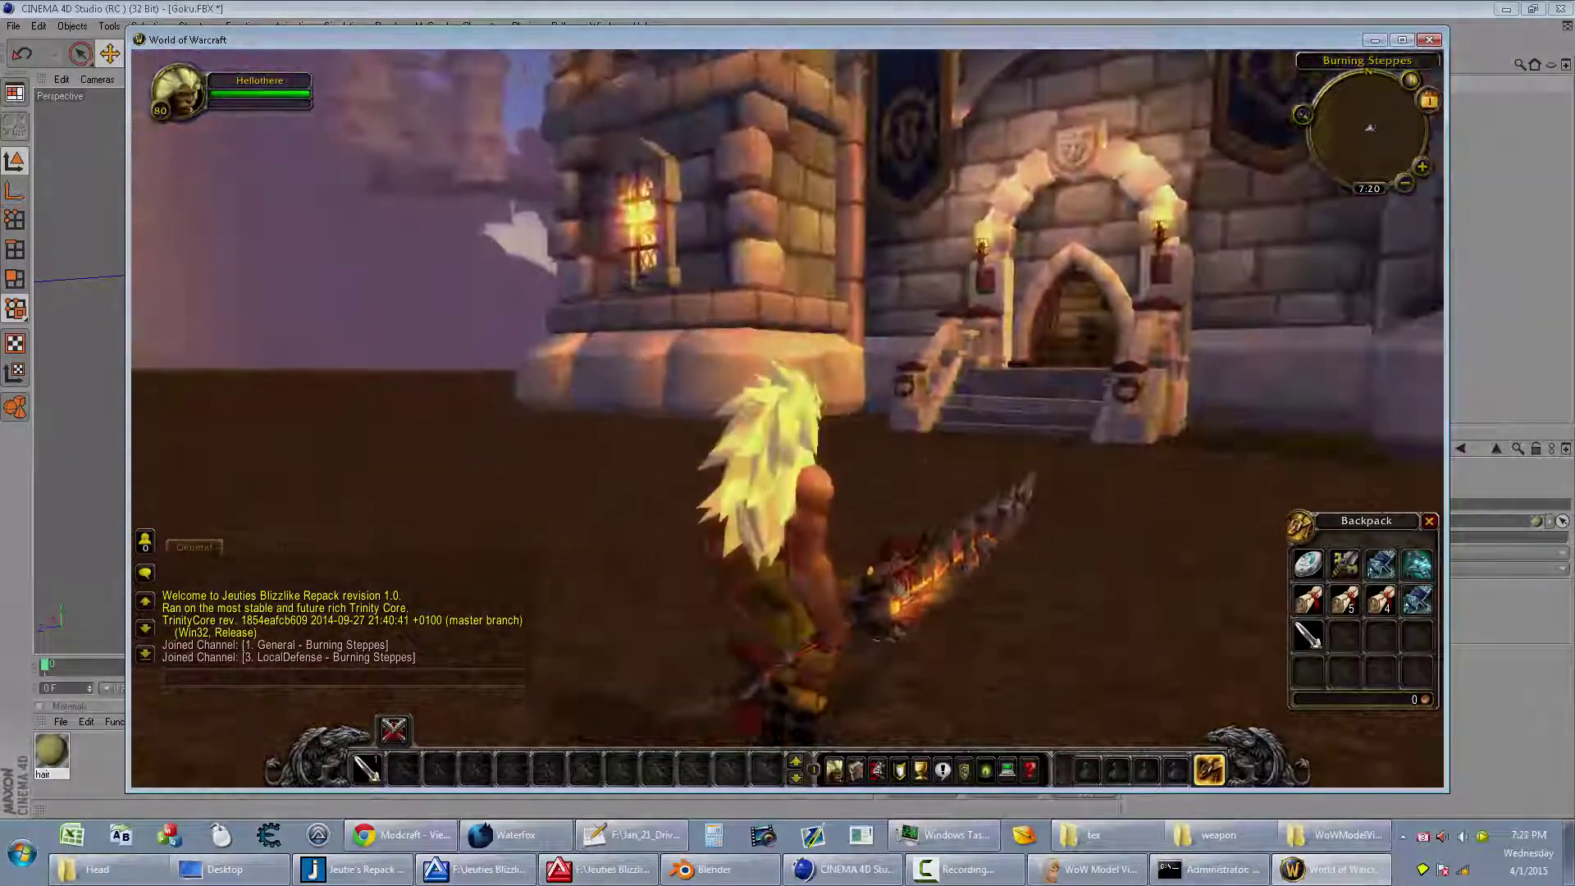